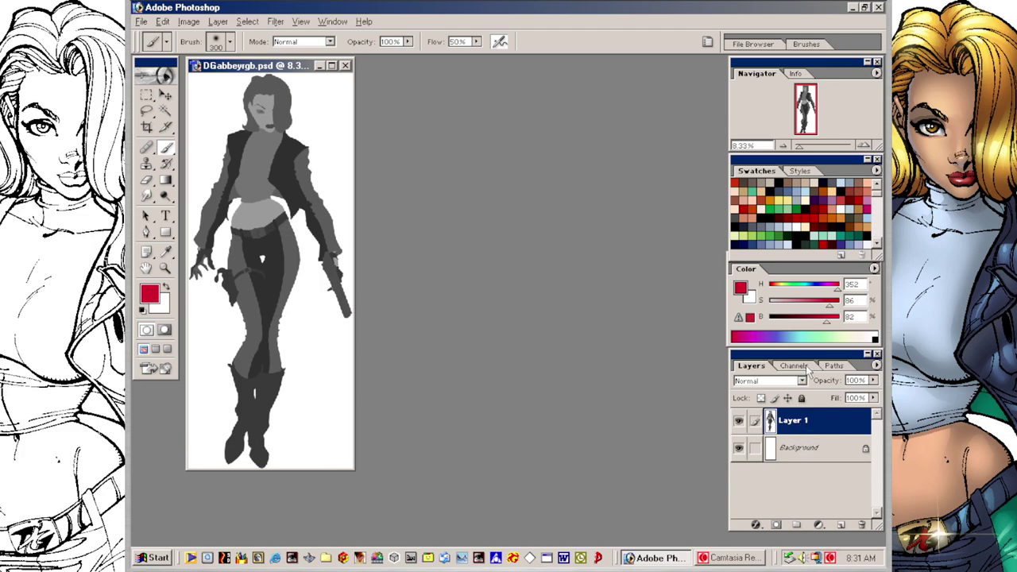
Step: Examine the Background layer, Layer 1 and the line art channel of the figure document
click(809, 452)
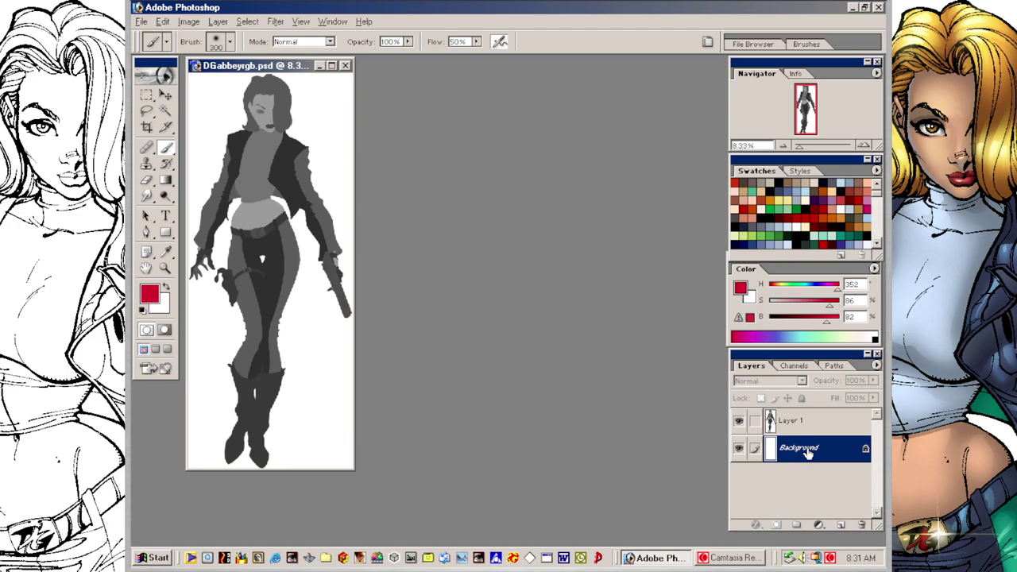
click(797, 367)
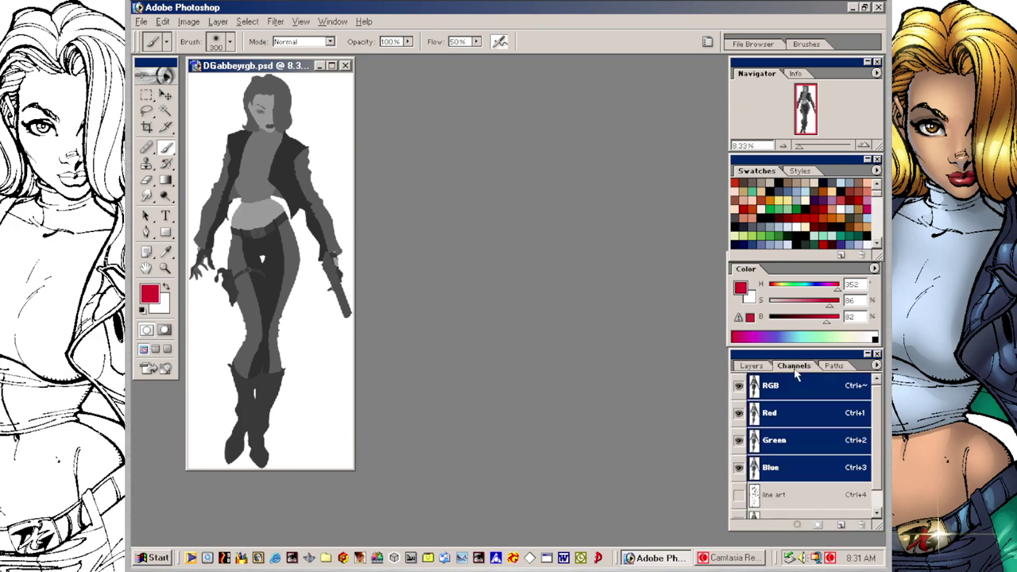
drag(875, 478, 875, 500)
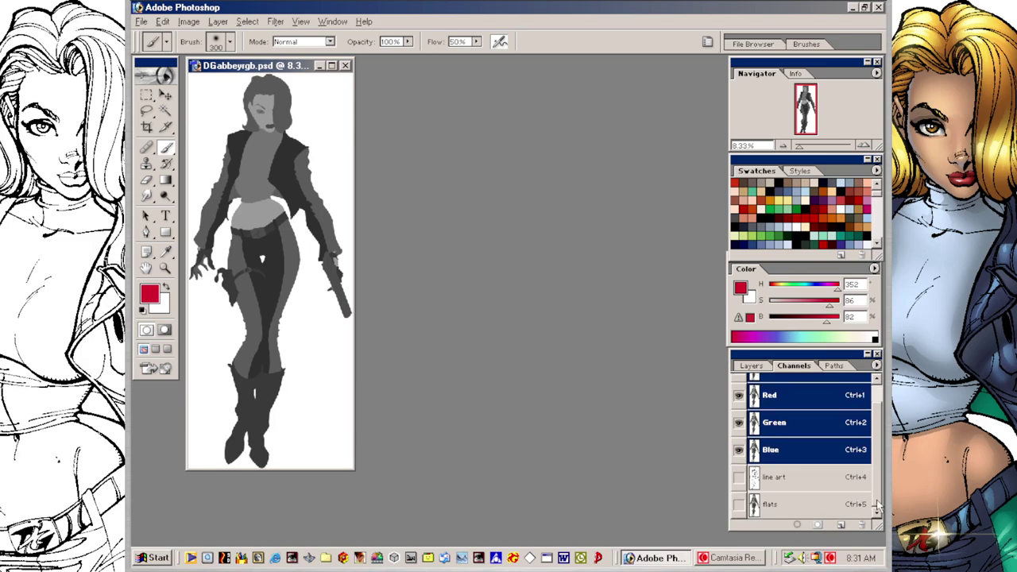
click(792, 479)
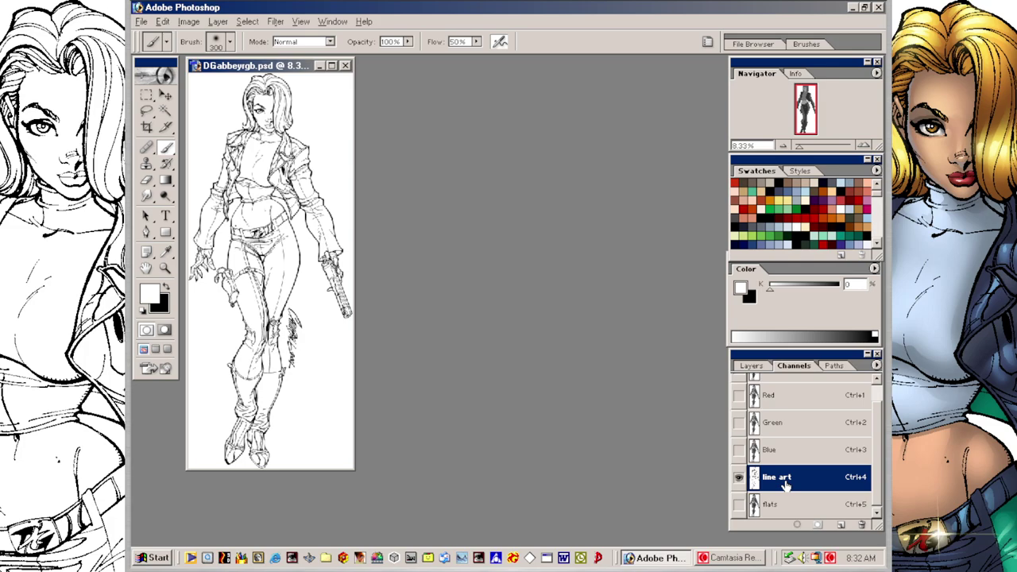
click(751, 366)
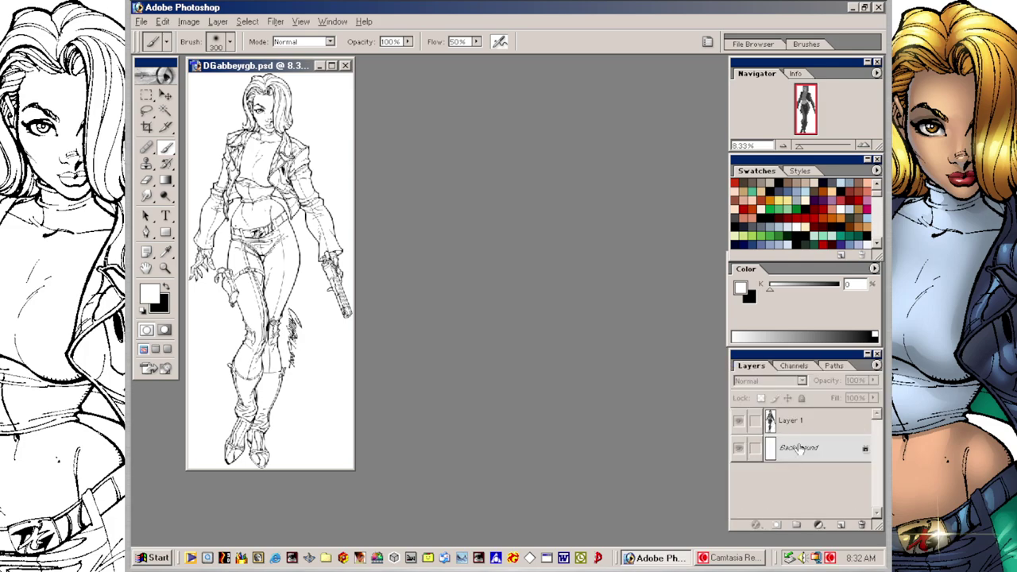
click(798, 447)
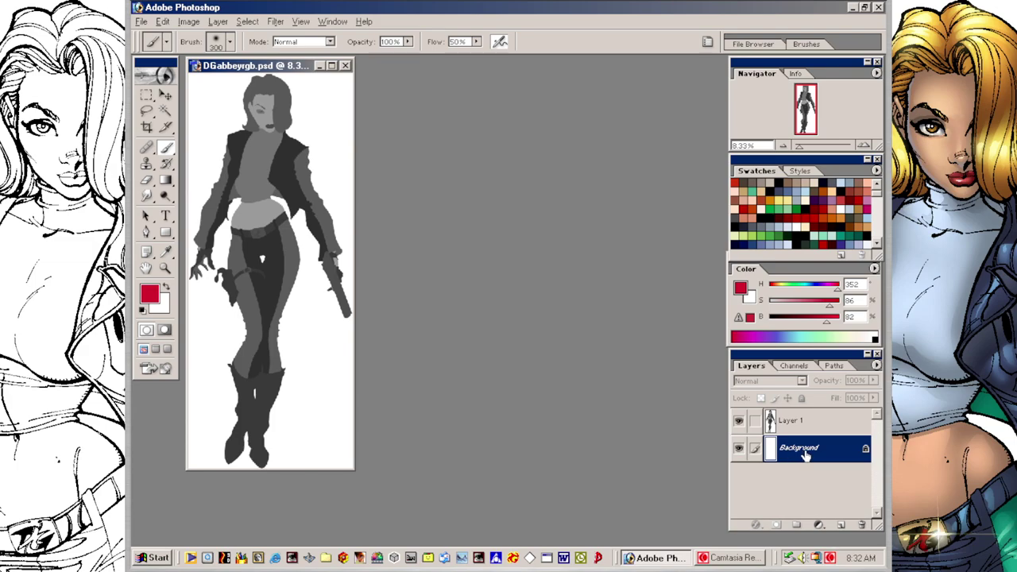
click(796, 425)
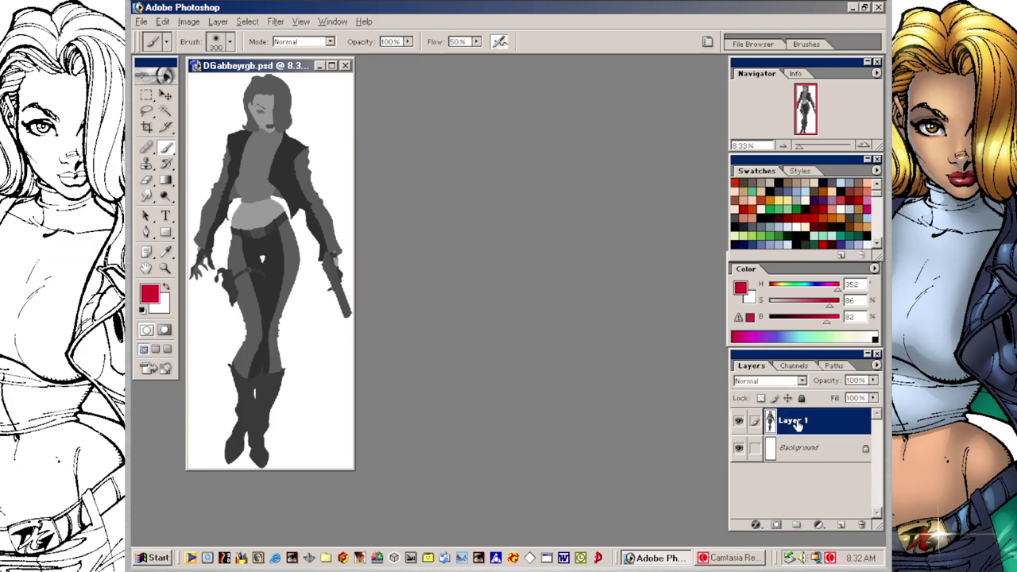
Step: Hide Layer 1, make the Background active and display the line art channel over the RGB channels
click(738, 423)
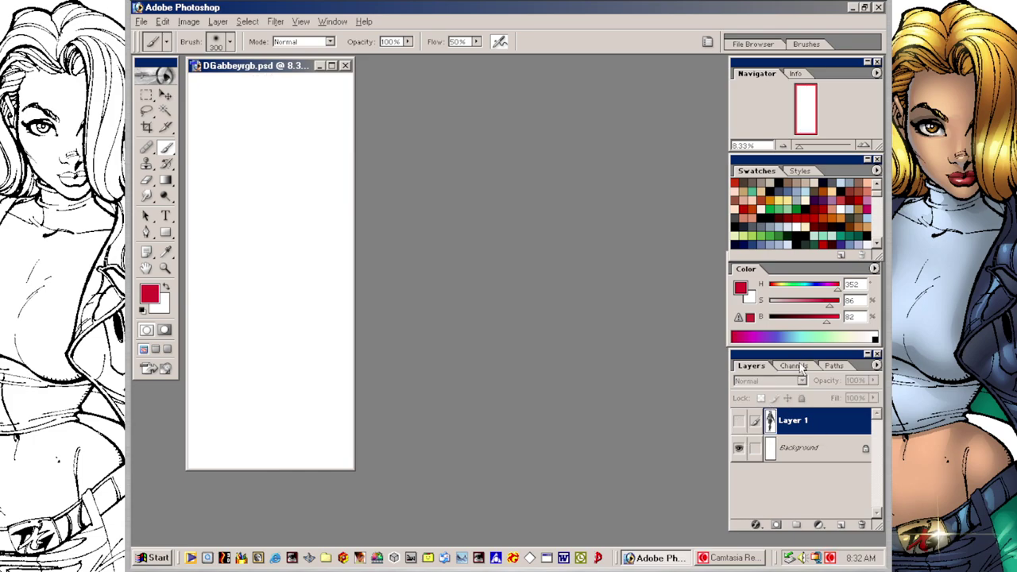
click(807, 447)
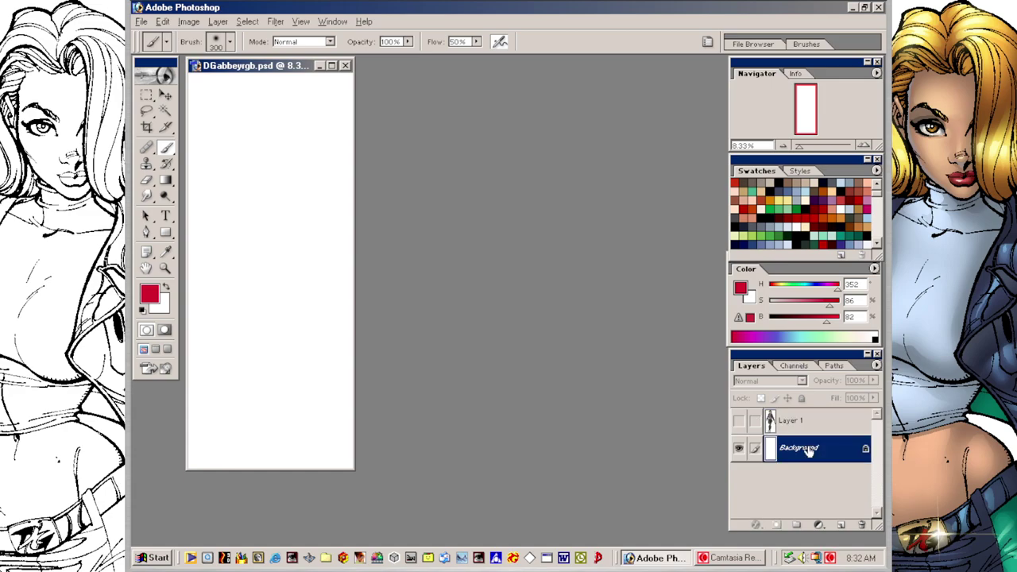
click(803, 365)
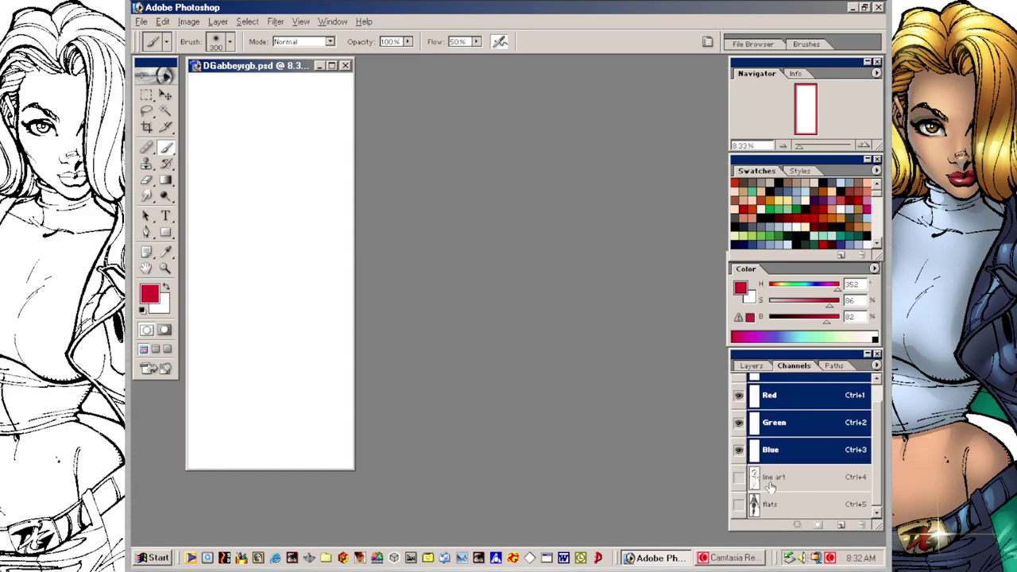
click(738, 478)
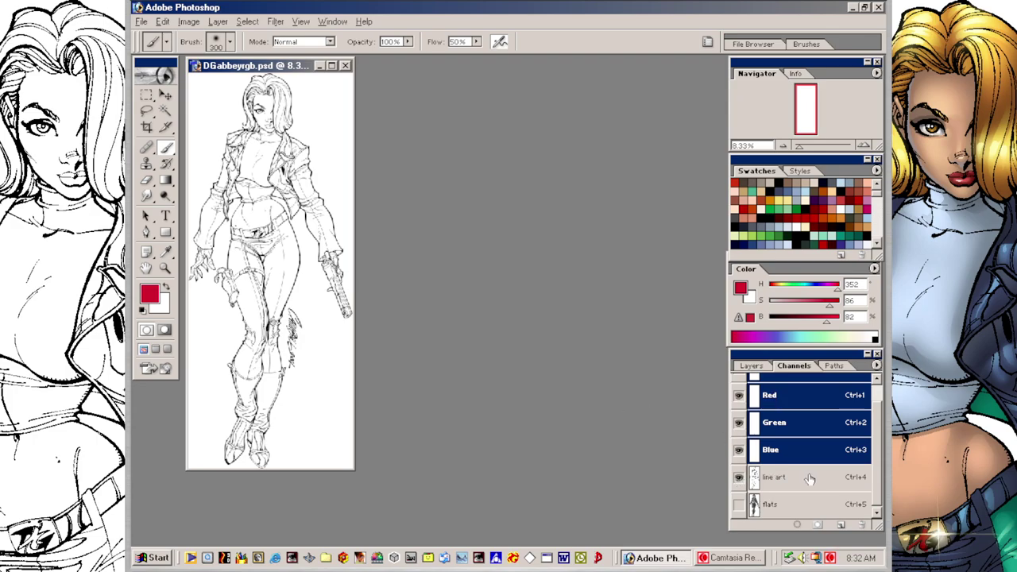
click(739, 476)
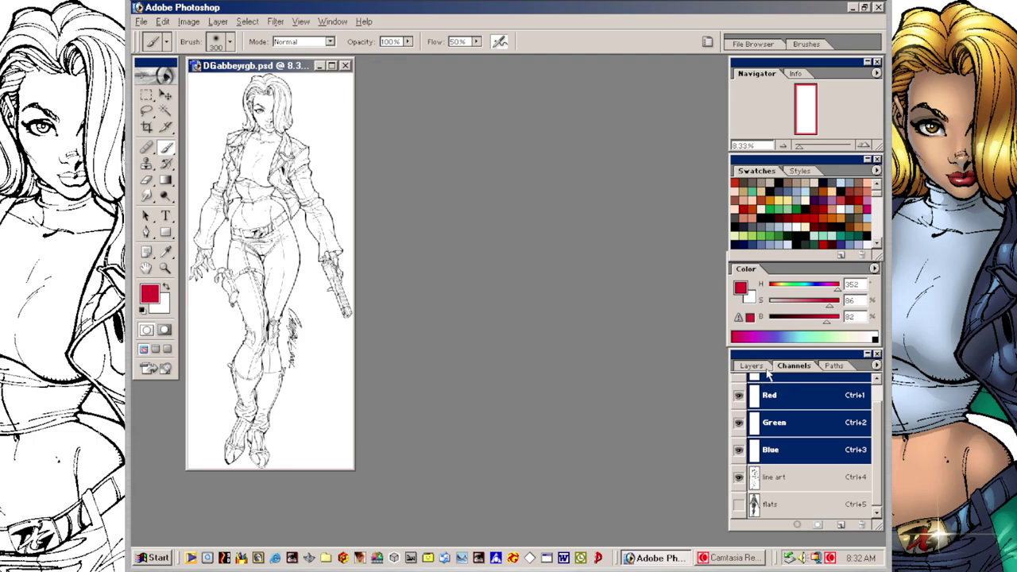
Step: Try soft red brush strokes over the hair and jacket shoulder on the Background, and undo them
key(ctrl+plus)
key(ctrl+plus)
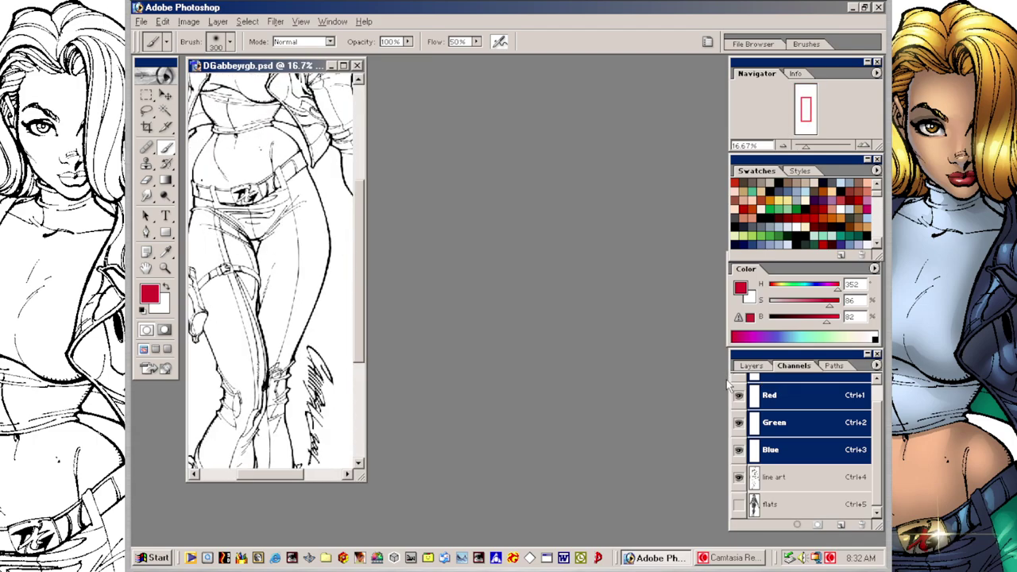
drag(365, 477, 661, 499)
drag(393, 204, 477, 395)
drag(445, 131, 489, 391)
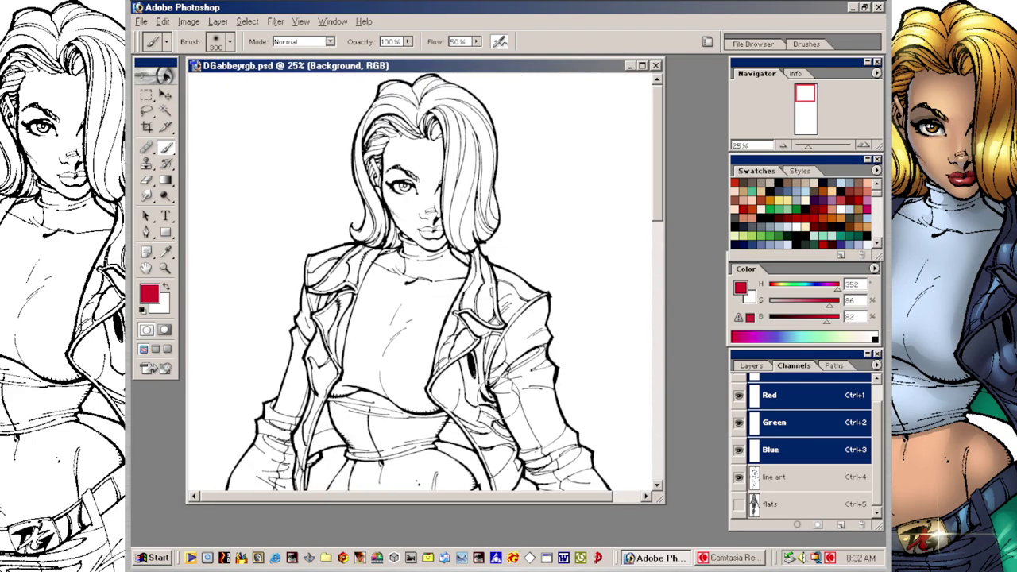
mouse_move(429, 207)
mouse_down()
mouse_move(538, 154)
mouse_move(492, 211)
mouse_move(498, 151)
mouse_move(518, 238)
mouse_up()
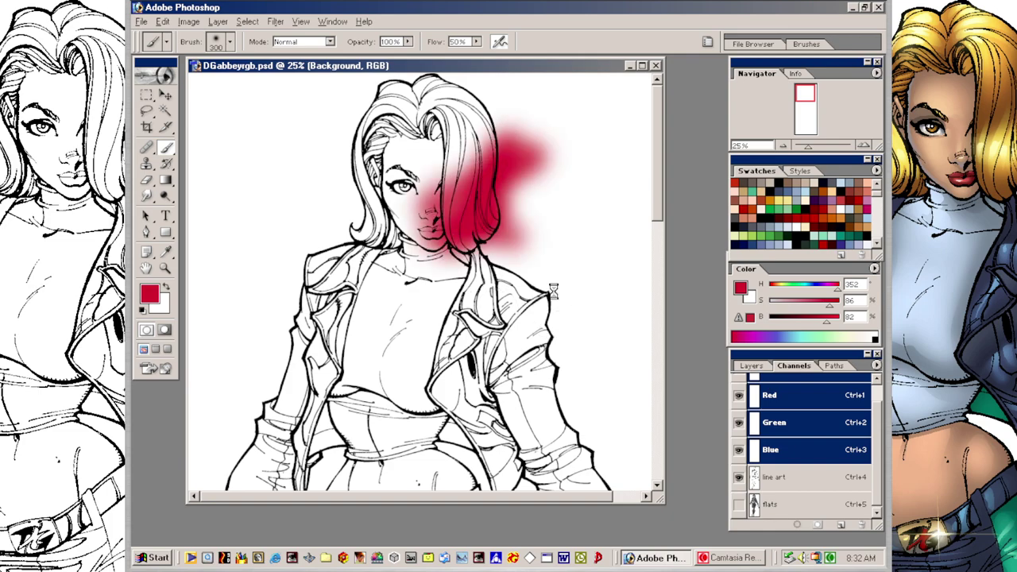
drag(555, 293, 555, 292)
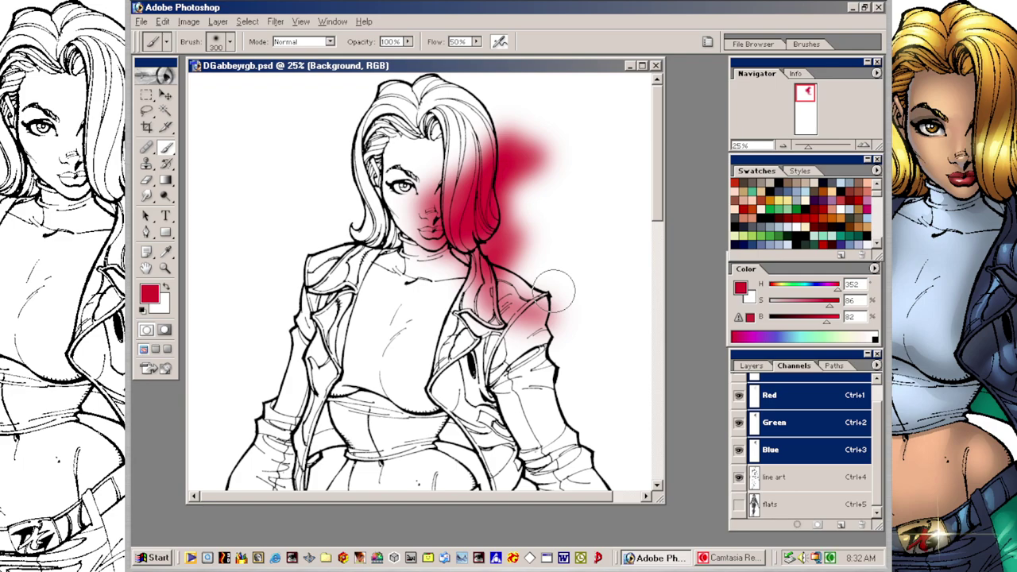
key(F6)
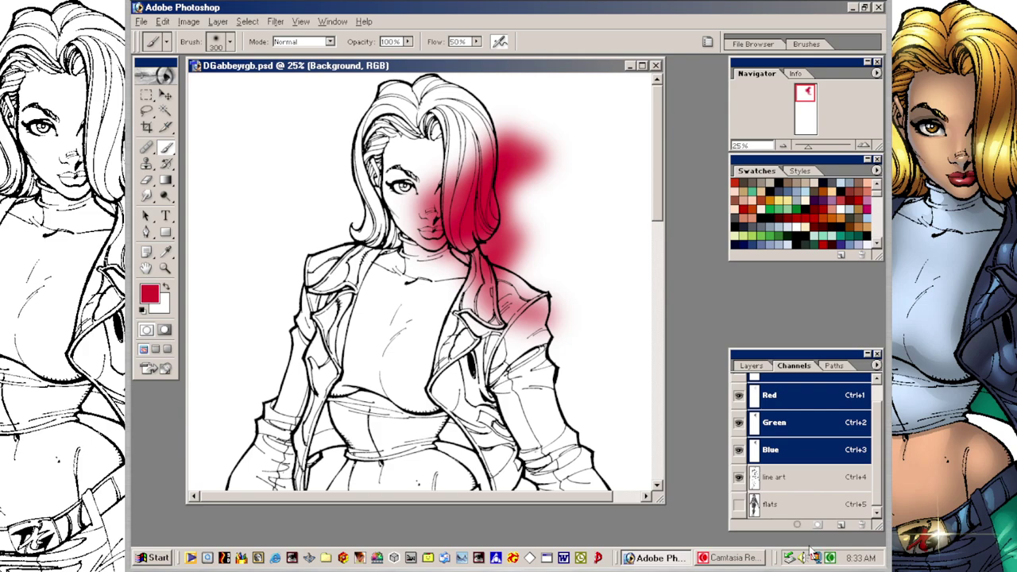
key(ctrl+z)
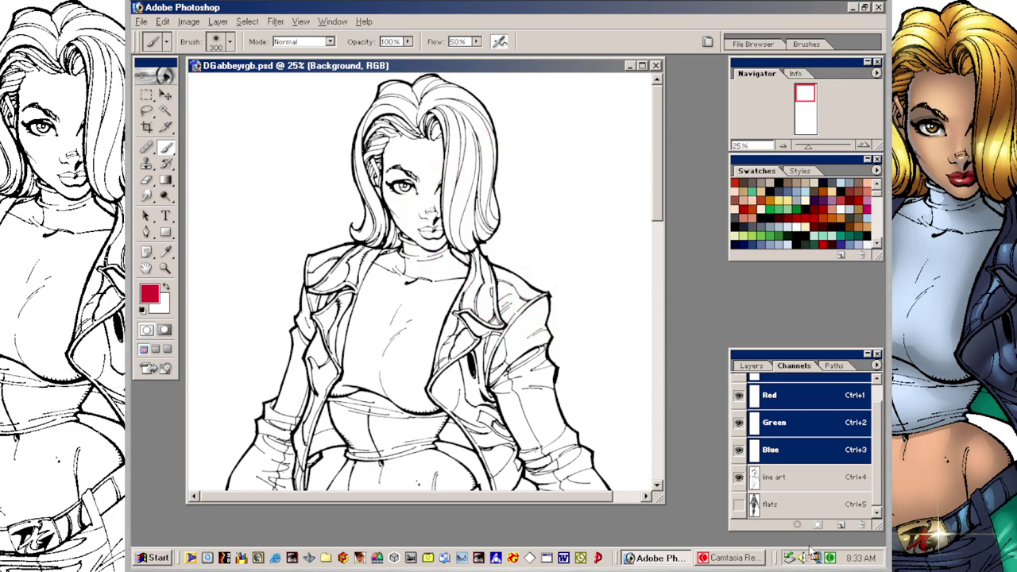
Step: Copy the entire line art channel and paste it as a new layer above the Background
click(804, 476)
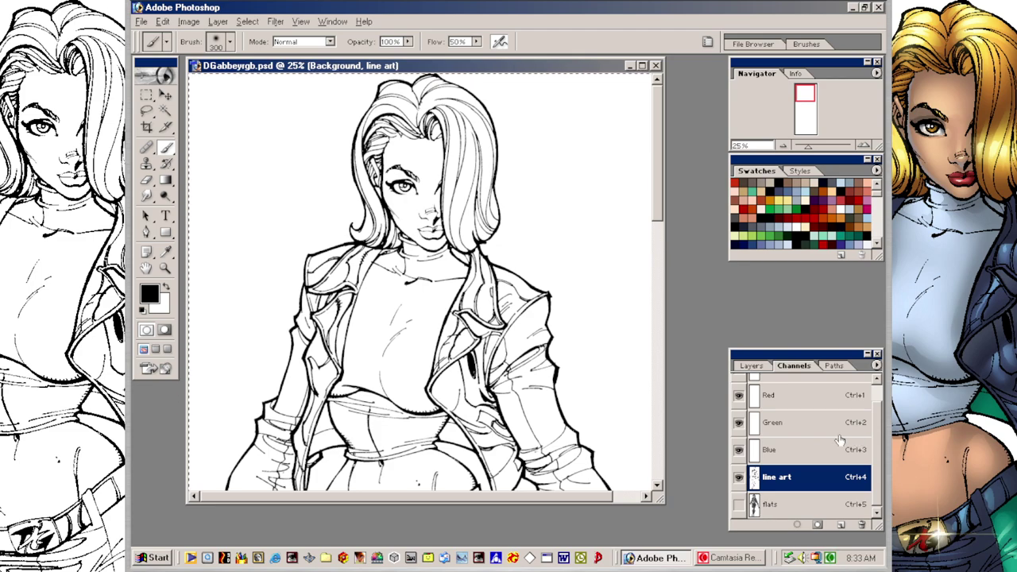
click(875, 390)
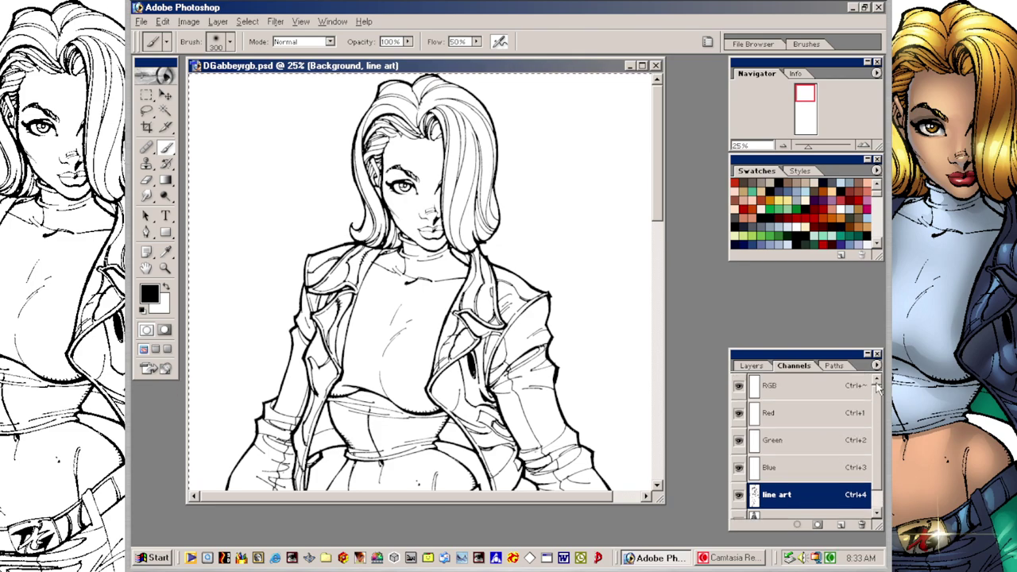
click(832, 389)
click(755, 365)
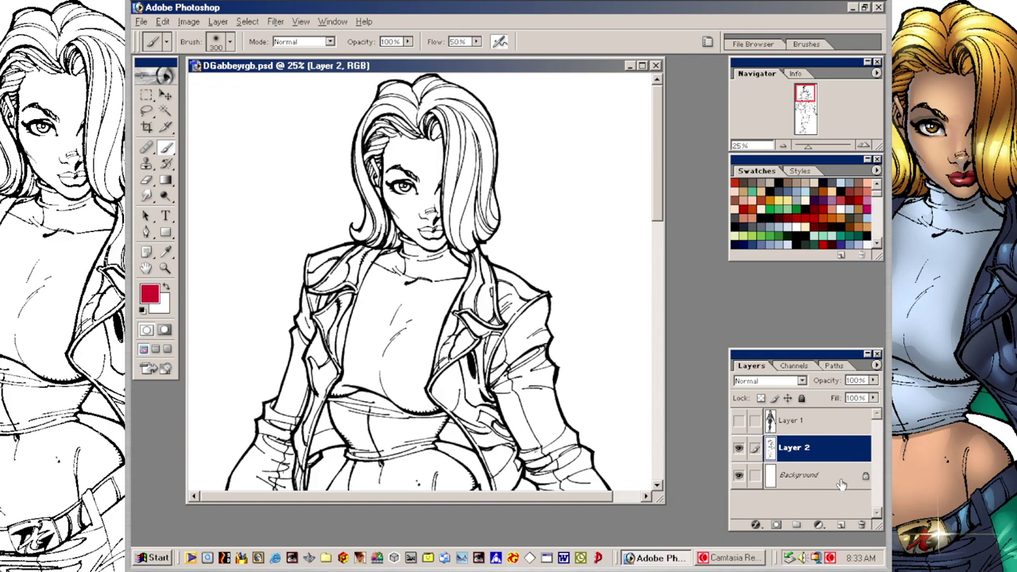
Step: Set the pasted line art layer's blend mode to Multiply
click(782, 381)
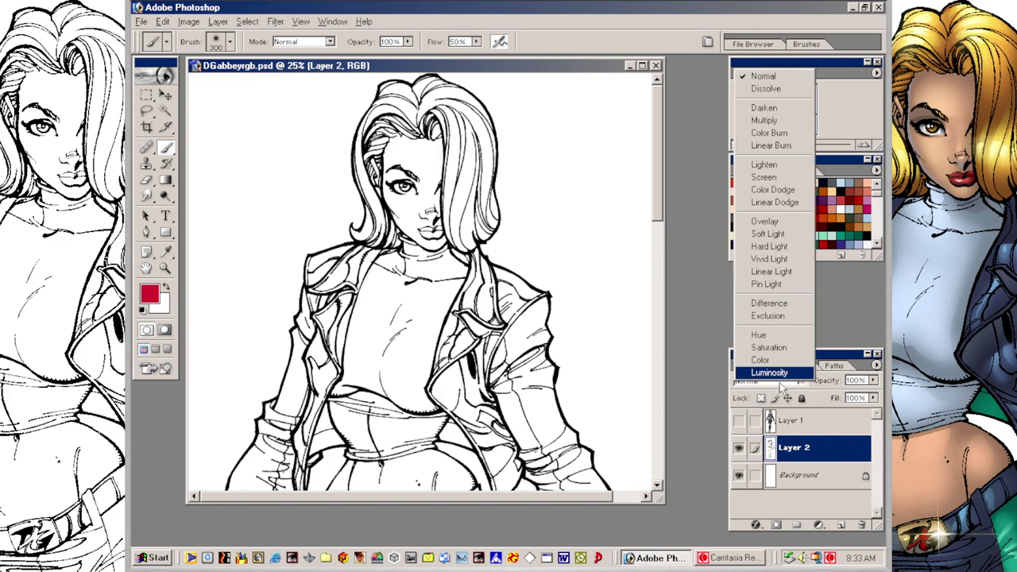
click(778, 120)
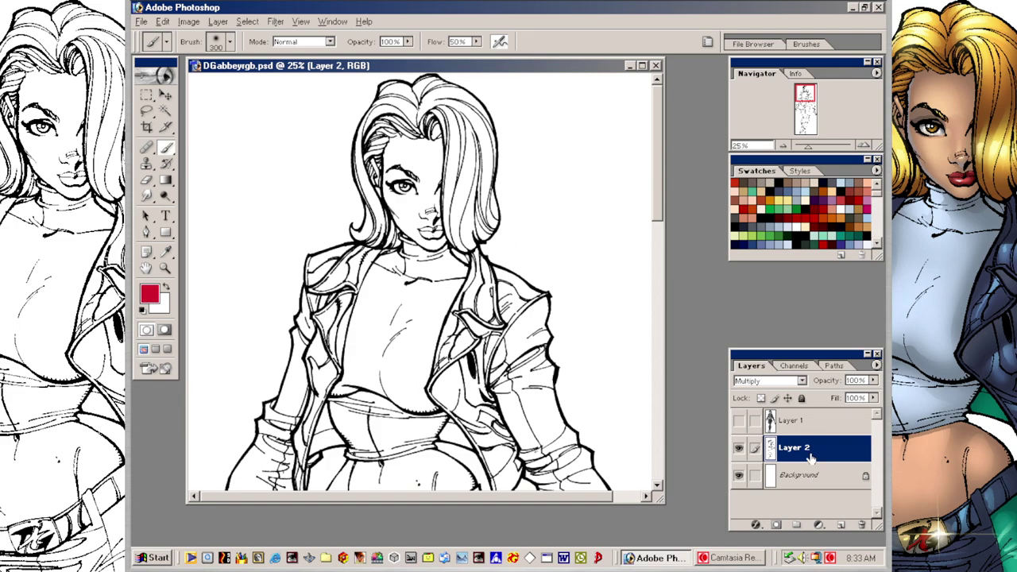
click(795, 366)
click(751, 366)
Step: Duplicate Layer 1, place the original beneath the line art layer in place of the Background, and hide the copy
click(801, 477)
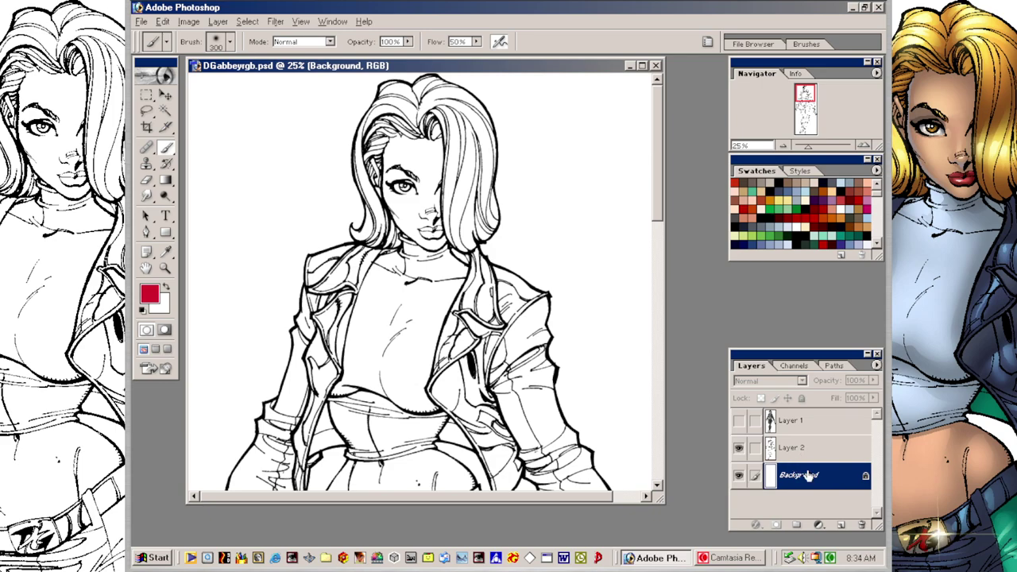
click(814, 426)
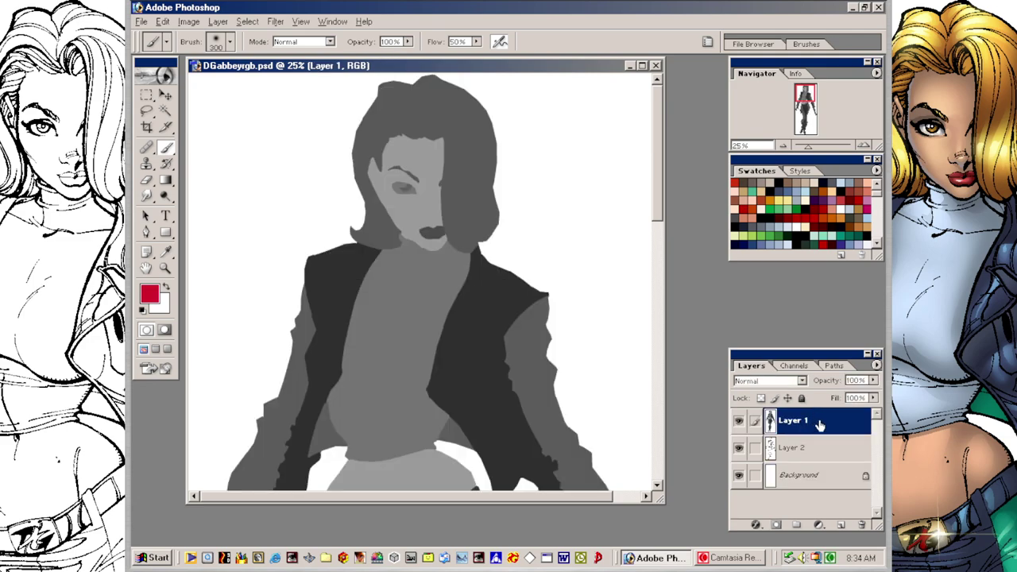
drag(817, 426, 841, 524)
drag(824, 452, 861, 525)
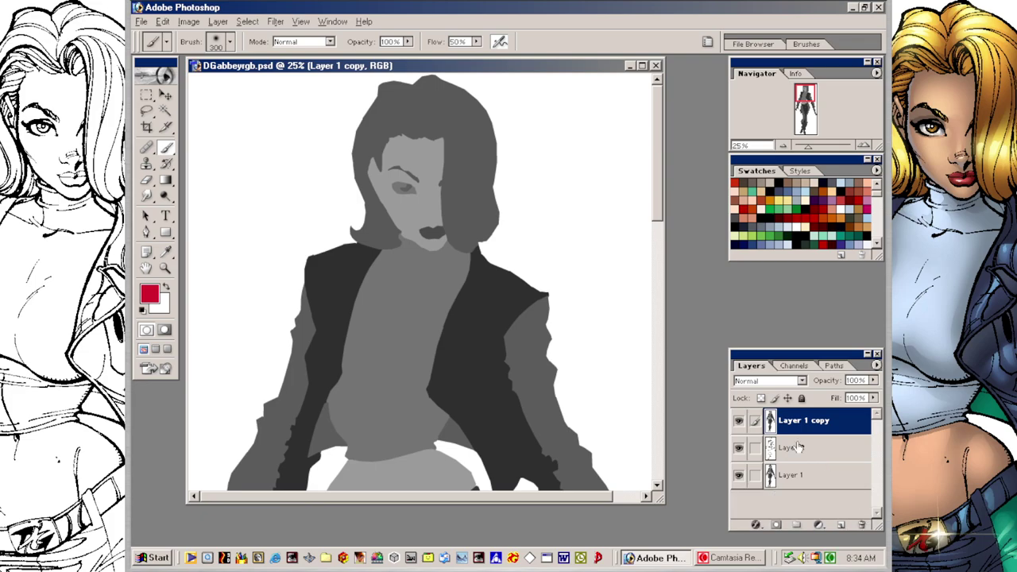
click(739, 420)
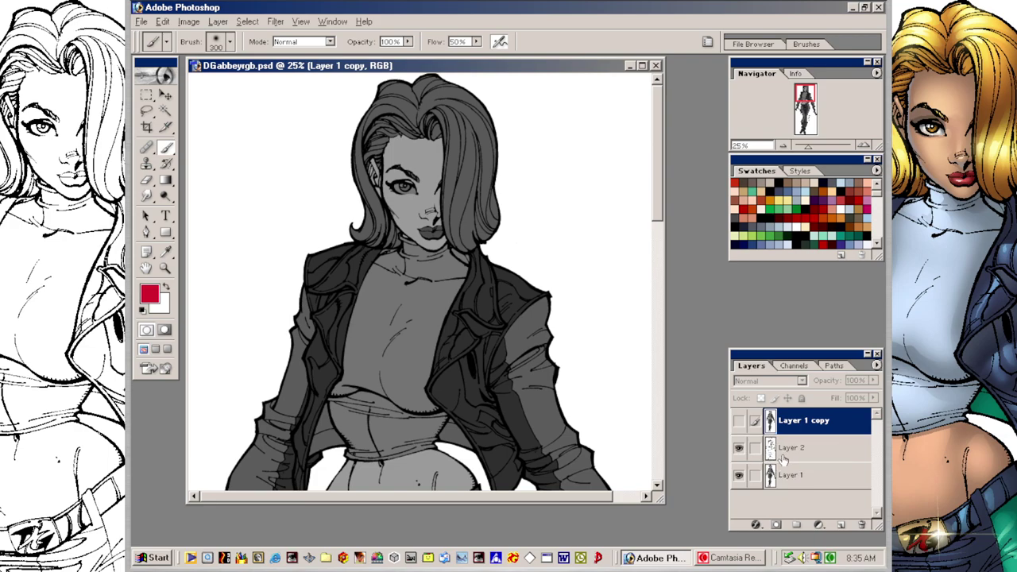
Step: Examine the grey flats beneath the line art on the whole figure and on the upper body
key(ctrl+minus)
key(ctrl+minus)
key(ctrl+minus)
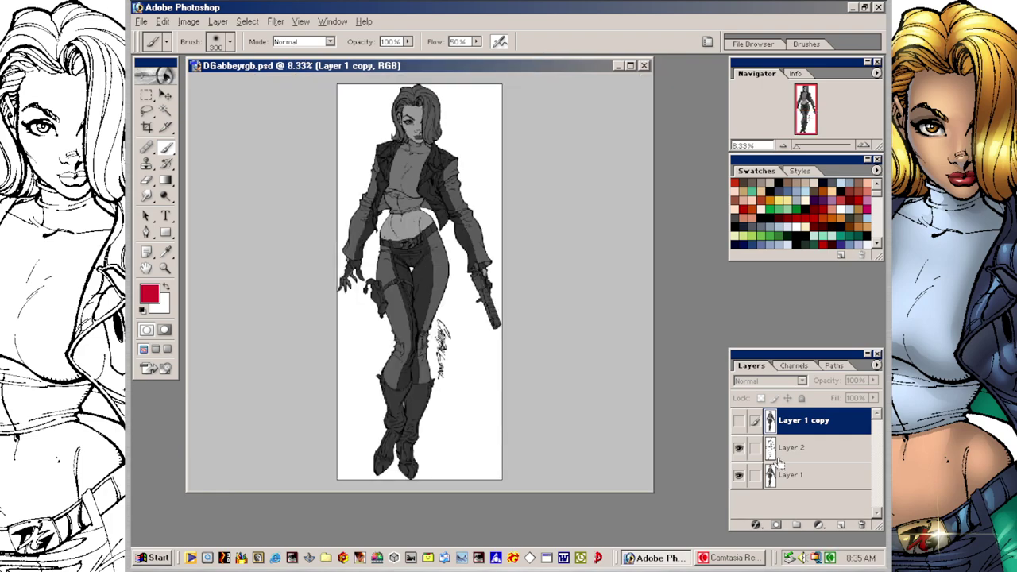
key(ctrl+plus)
key(ctrl+plus)
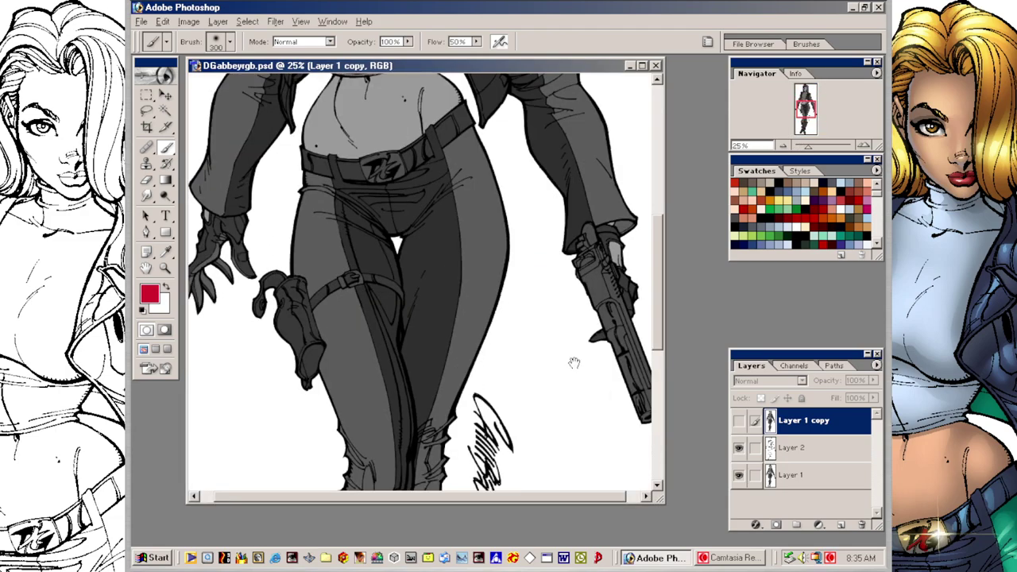
drag(495, 211, 508, 463)
drag(495, 260, 495, 393)
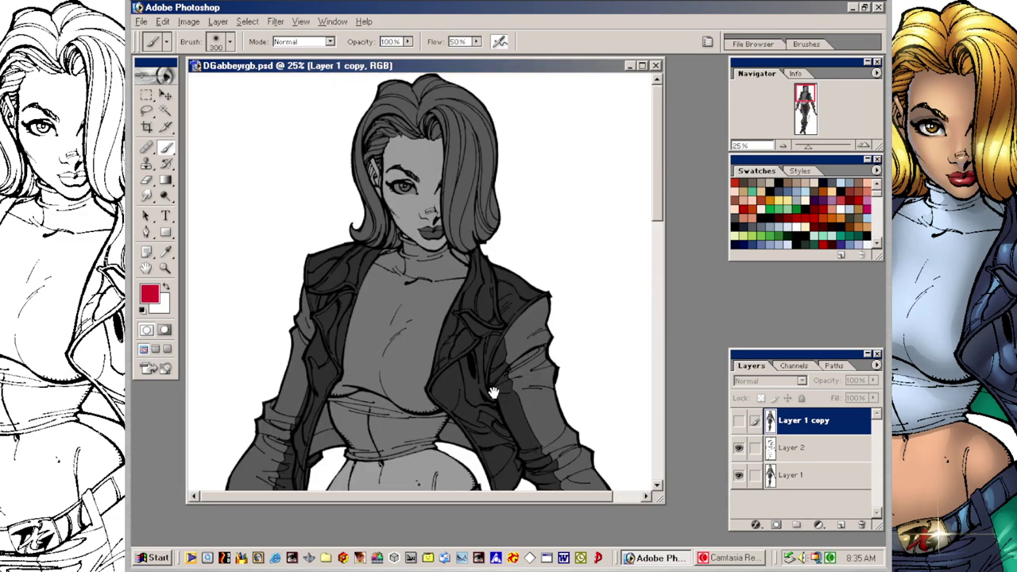
Step: Make Layer 1 active and try selecting the face area with the Magic Wand, clearing the selection at the end
click(811, 475)
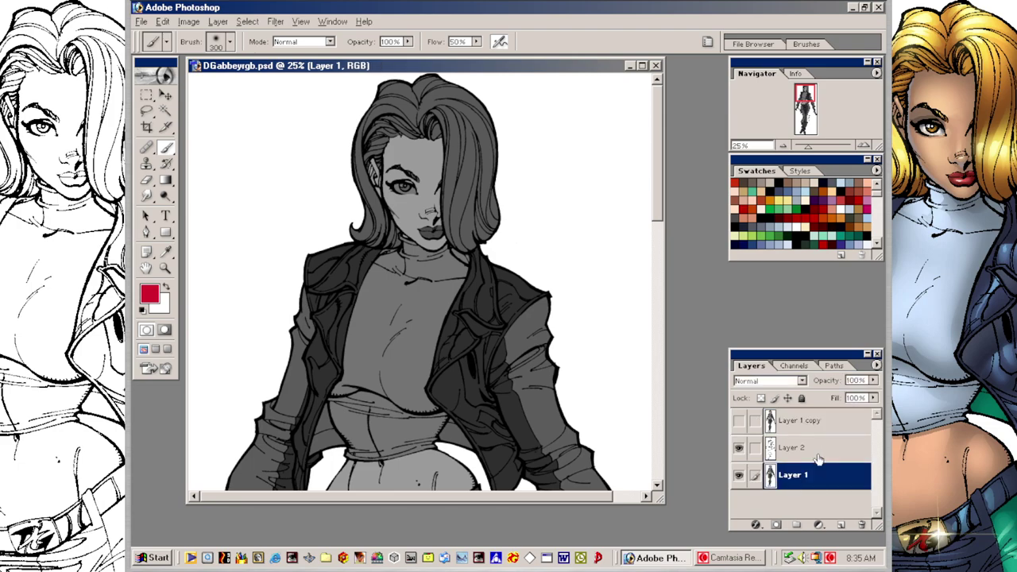
key(w)
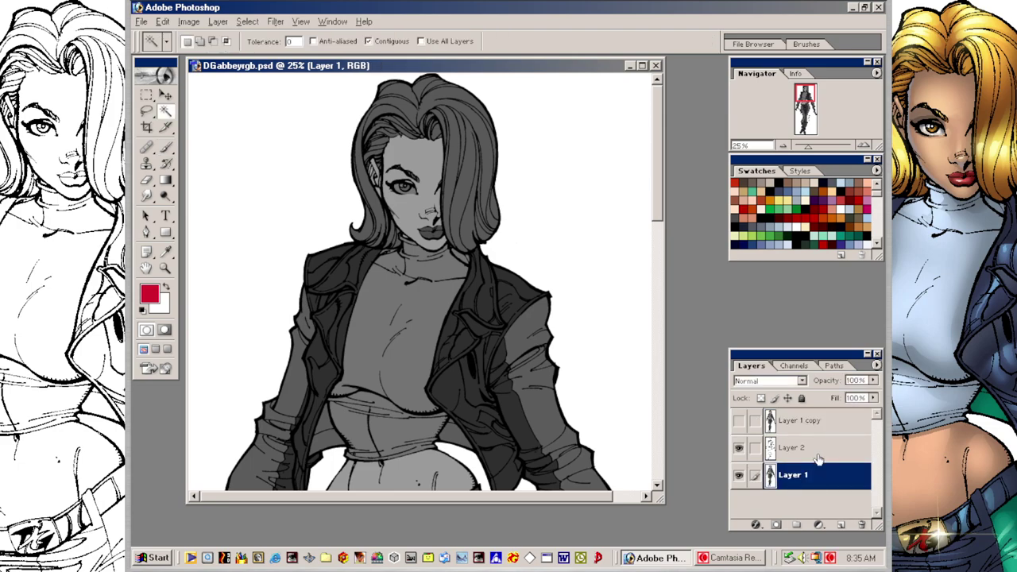
click(442, 180)
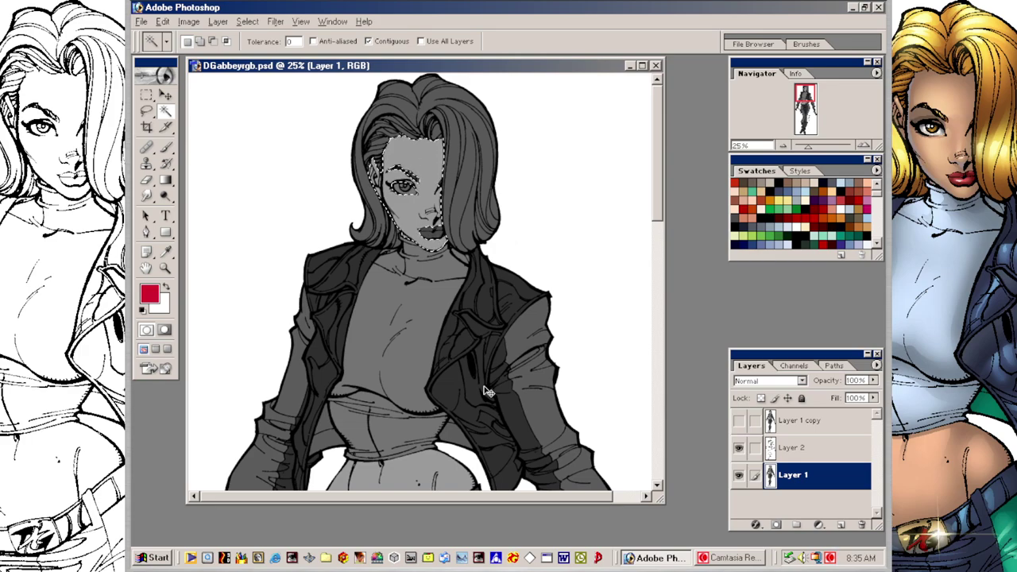
key(ctrl+d)
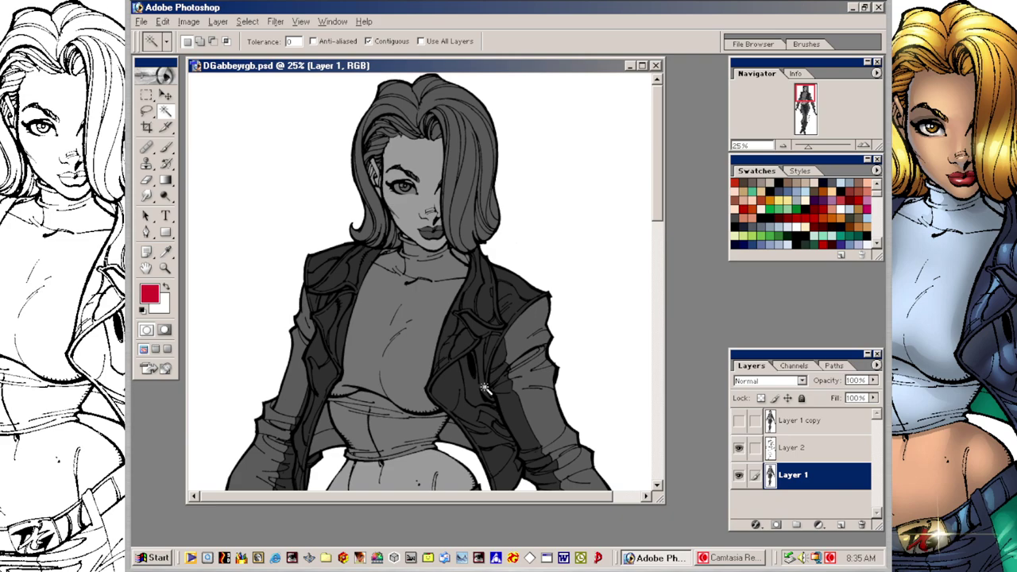
Step: Choose a brown swatch (H 24, S 40, B 56) as the foreground color and show the Color palette
click(856, 184)
click(333, 23)
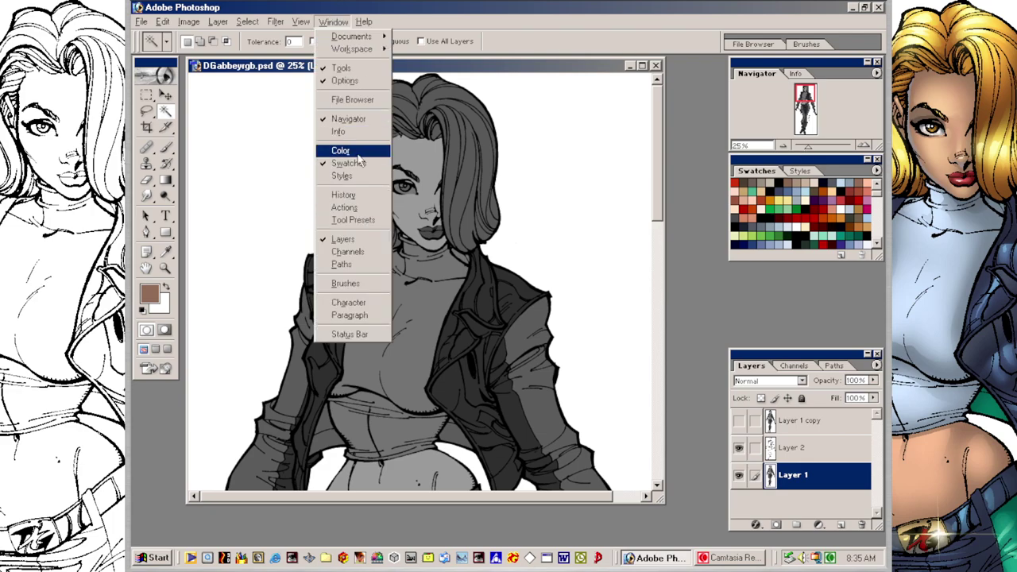
click(340, 144)
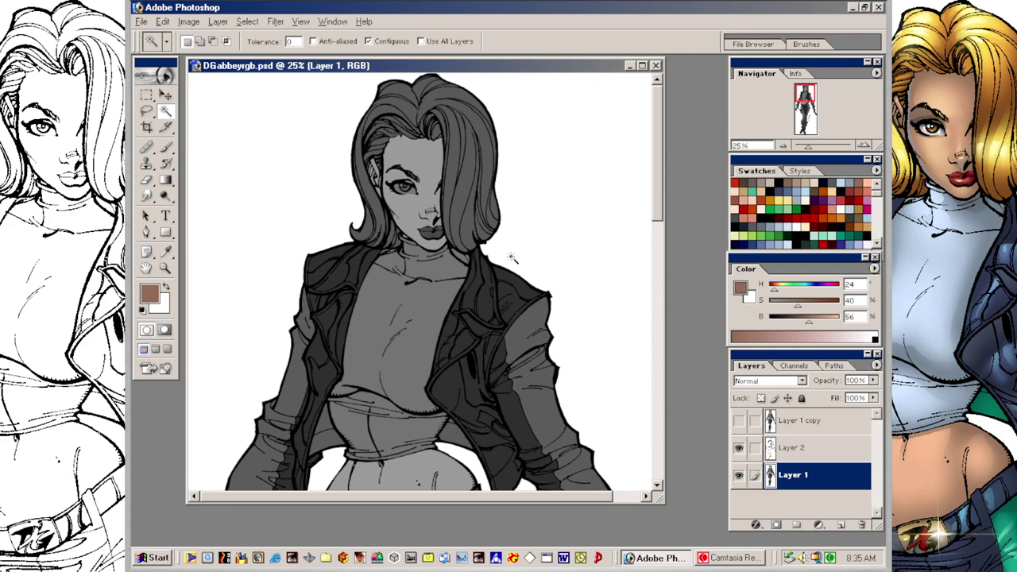
Step: Paint the face area on Layer 1 brown with the 300 px soft brush
key(v)
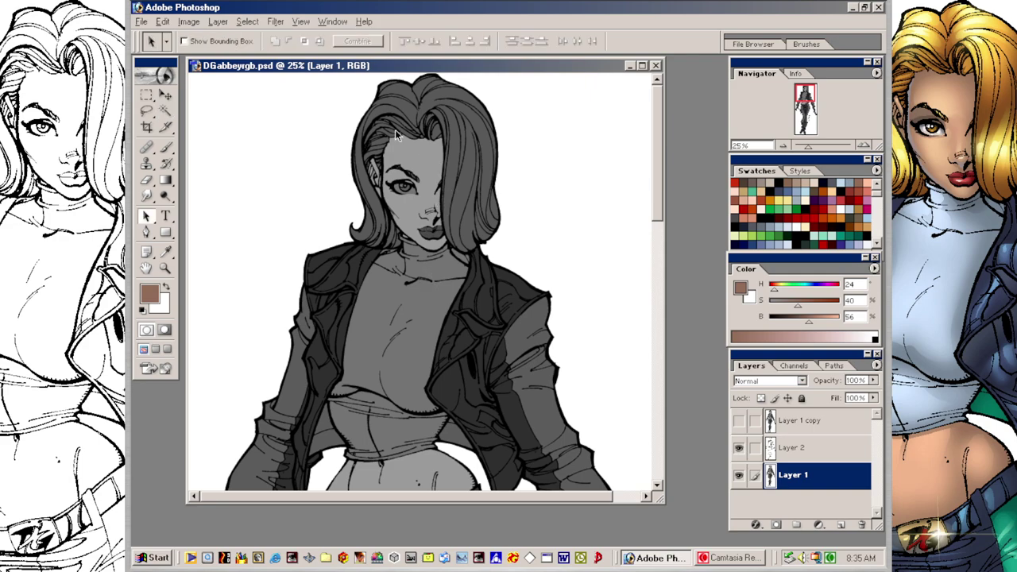
click(166, 150)
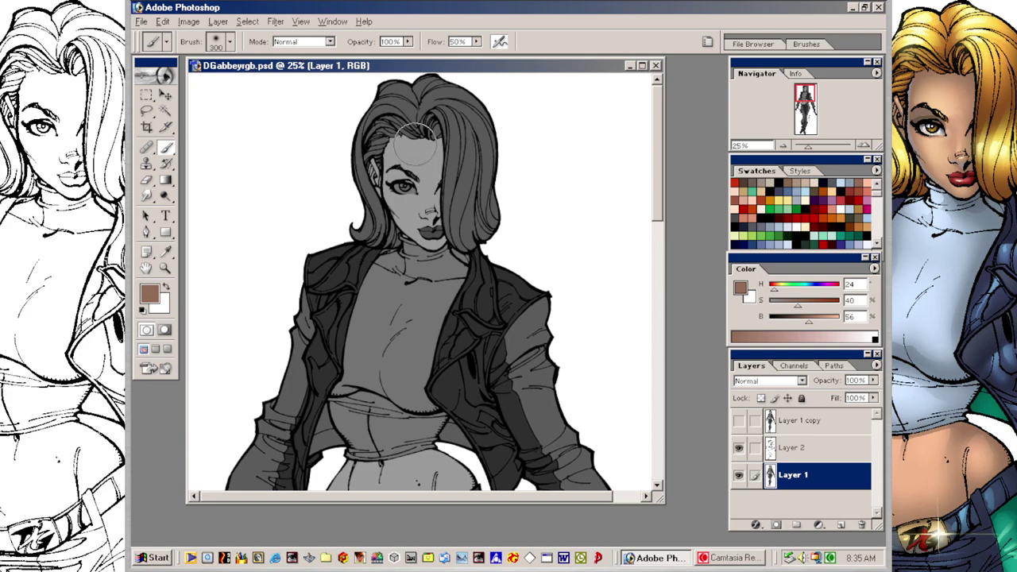
mouse_move(401, 150)
mouse_down()
mouse_move(404, 181)
mouse_move(431, 146)
mouse_move(447, 218)
mouse_move(413, 120)
mouse_move(381, 143)
mouse_move(387, 195)
mouse_move(421, 131)
mouse_move(369, 175)
mouse_move(441, 213)
mouse_up()
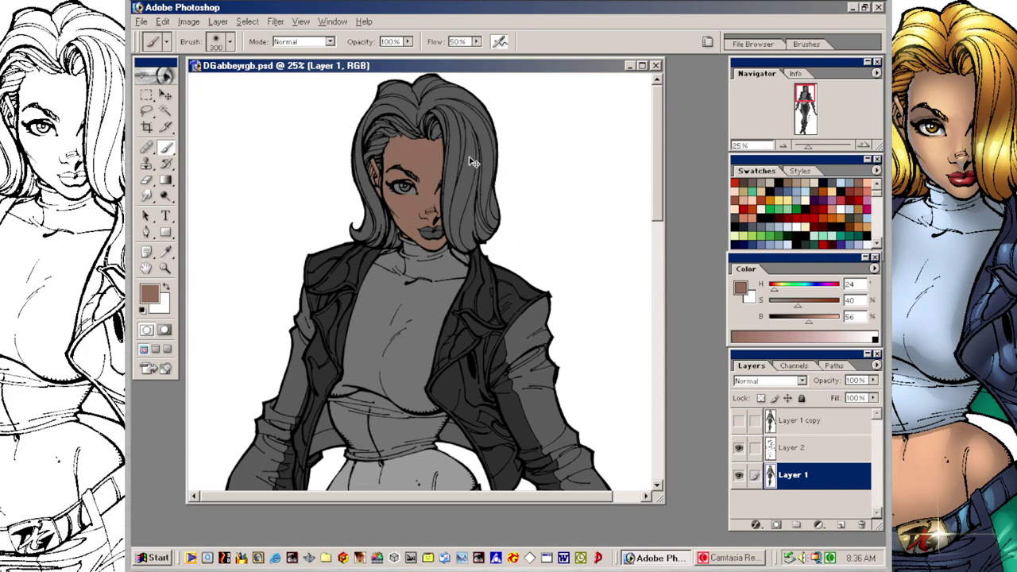
Step: Load the soft 45 px brush preset and look over its Shape Dynamics options
key(ctrl+plus)
key(ctrl+minus)
click(230, 42)
click(244, 178)
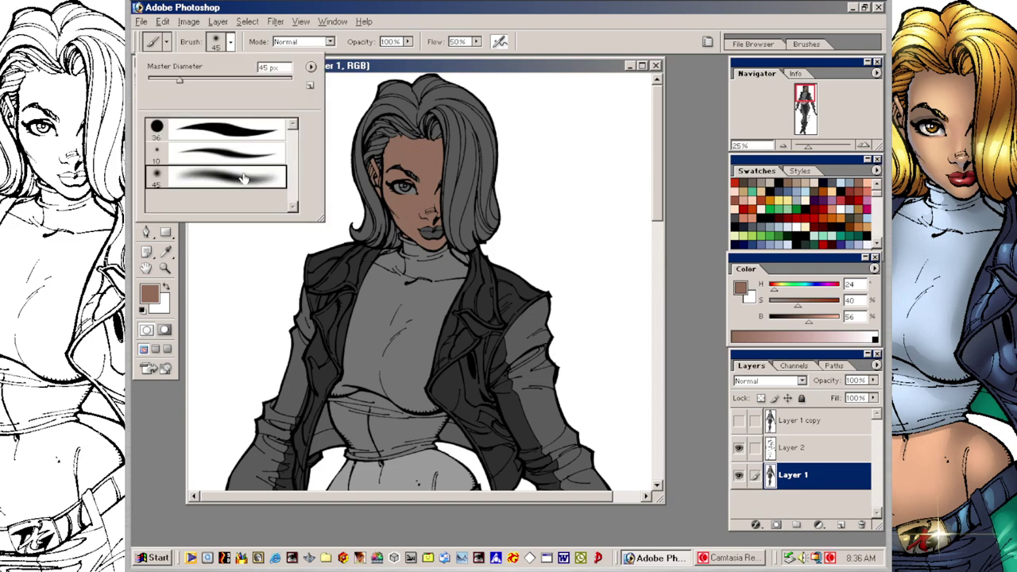
click(806, 45)
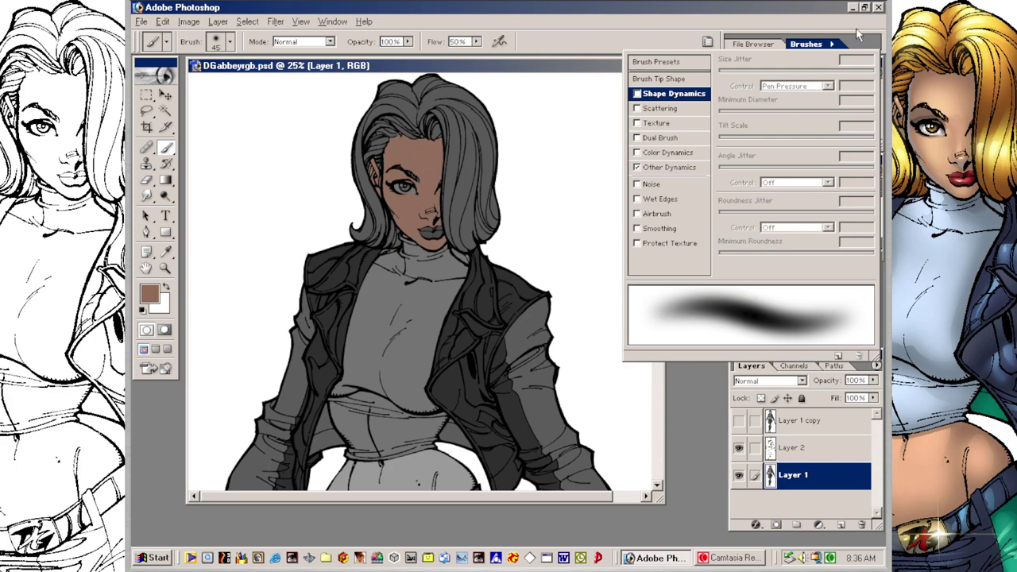
click(642, 40)
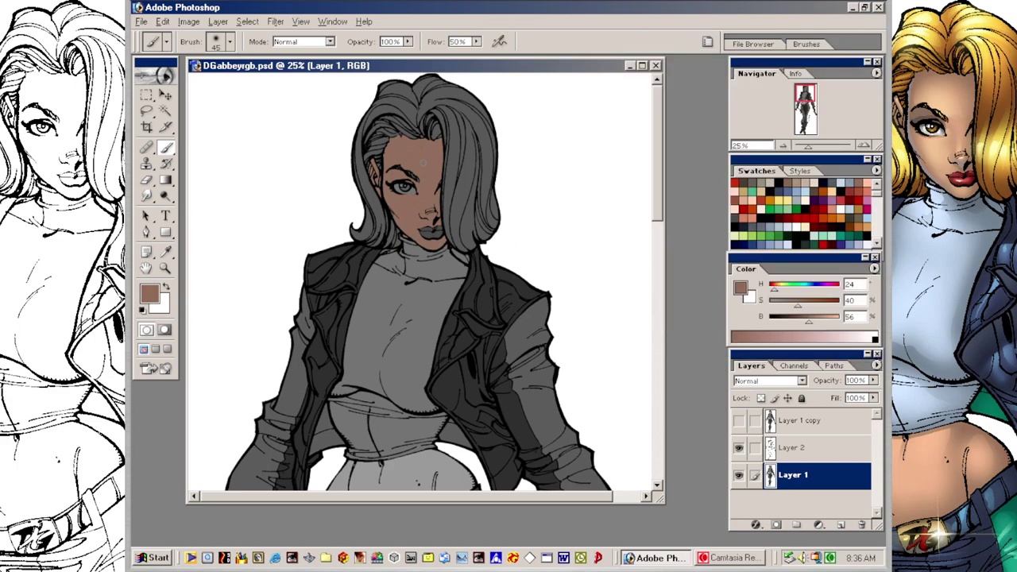
key(v)
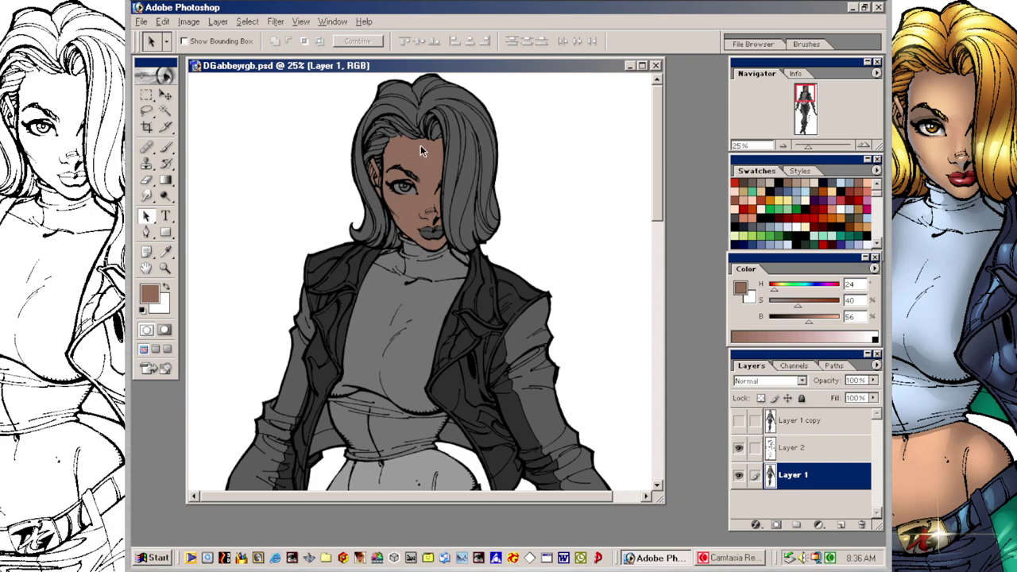
key(b)
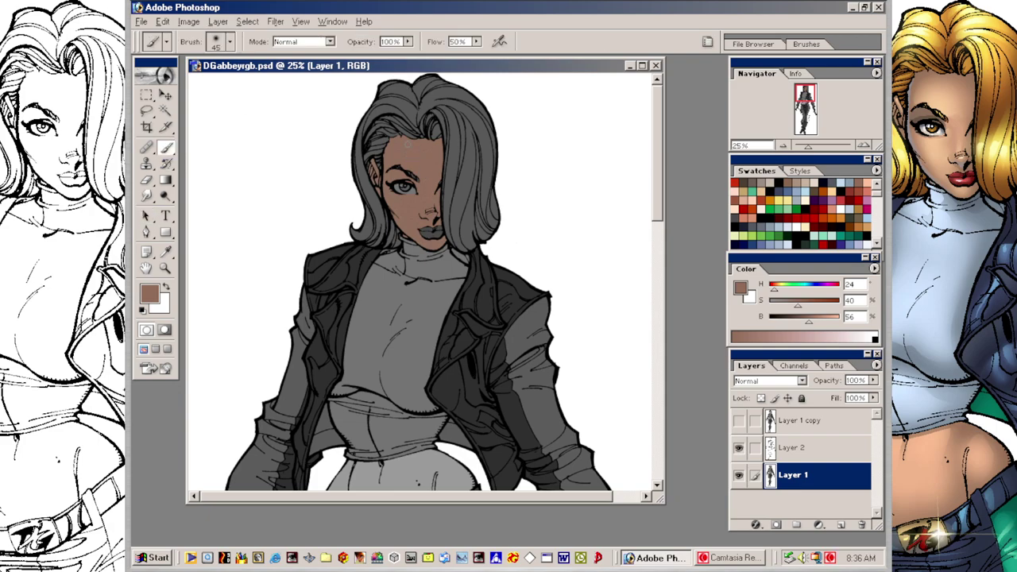
click(230, 42)
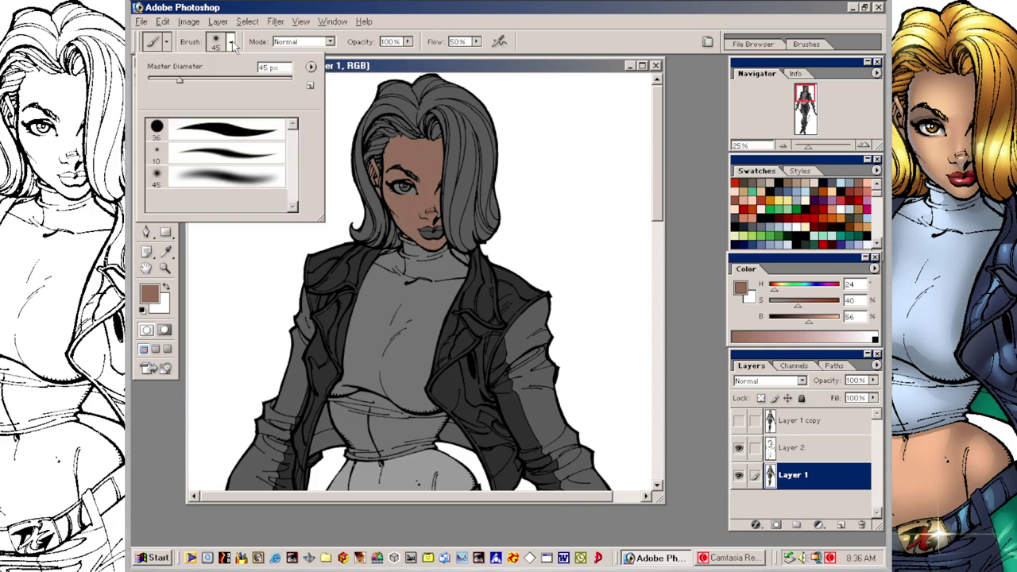
double_click(229, 172)
key(bracketright)
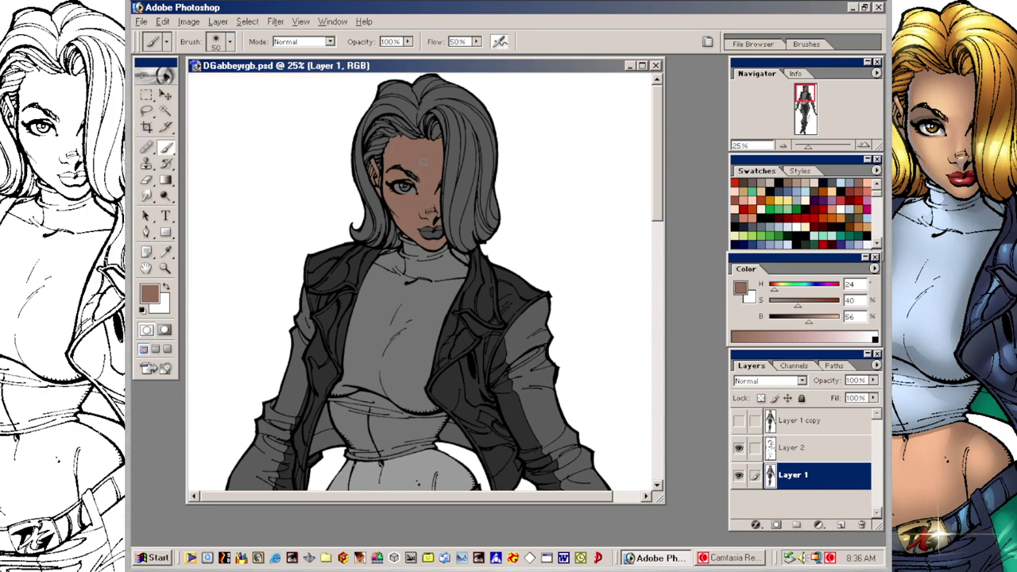
Step: Set the brush flow to 100% and resize the brush to 300 px
key(bracketright)
key(bracketright)
click(476, 41)
drag(477, 55, 519, 56)
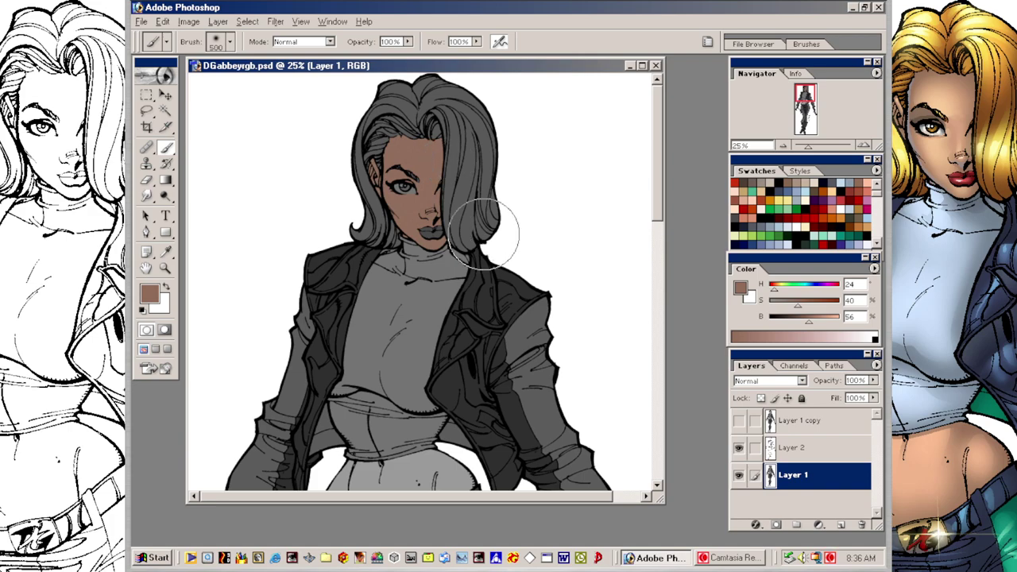
key(bracketleft)
key(bracketleft)
key(bracketleft)
key(bracketleft)
key(bracketright)
key(bracketright)
key(bracketright)
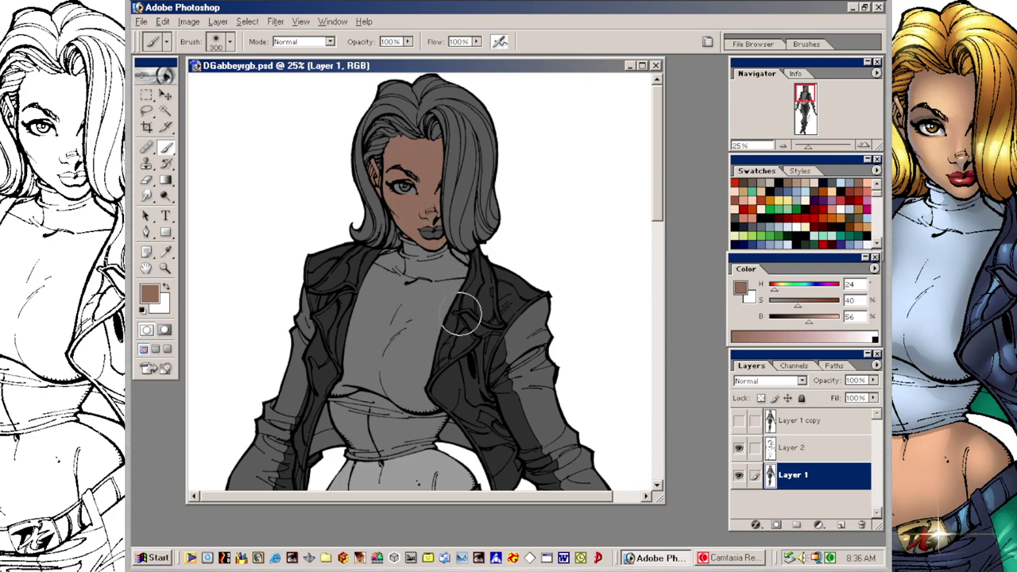
Step: Show Layer 1 copy, make it active, and select its face area with the Magic Wand at a tolerance of 3
key(ctrl+plus)
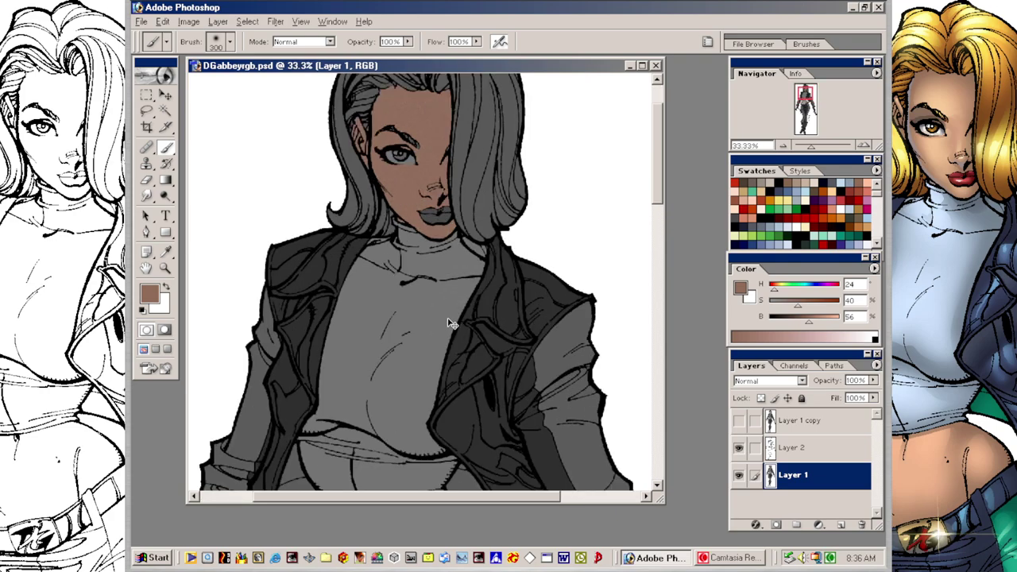
key(ctrl+plus)
key(ctrl+plus)
key(ctrl+plus)
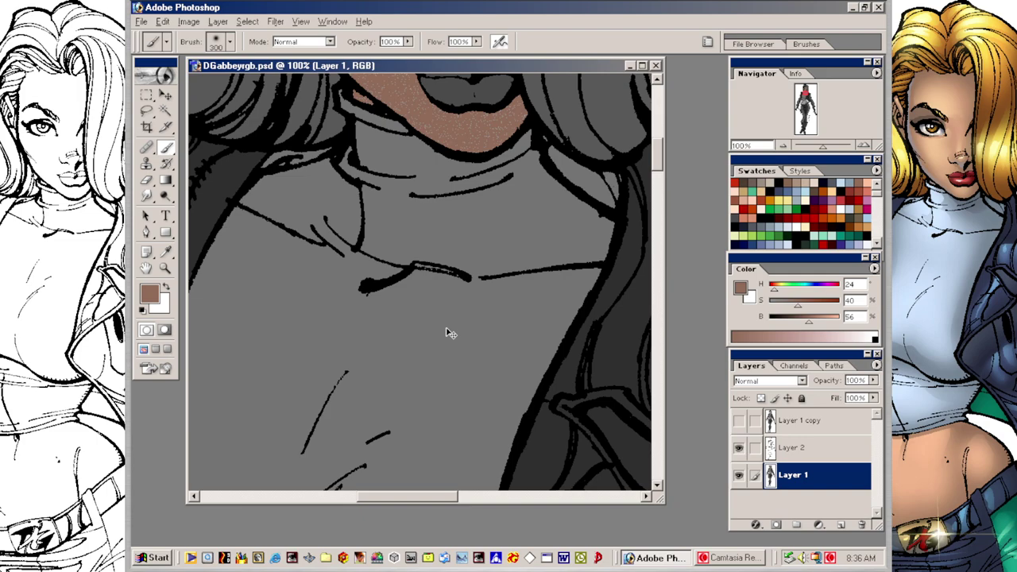
key(ctrl+minus)
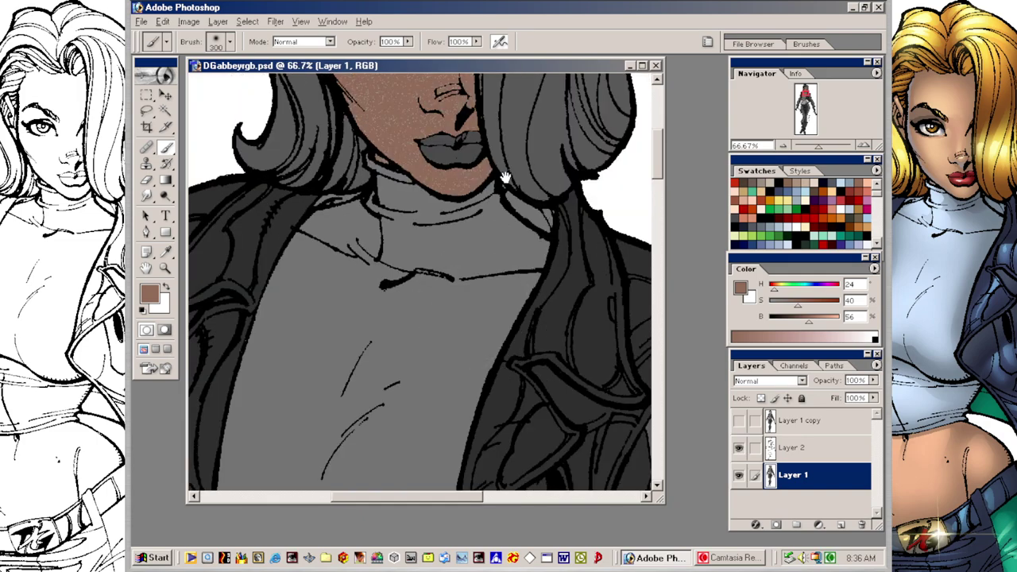
drag(505, 178, 513, 347)
mouse_move(516, 127)
mouse_down()
mouse_move(527, 298)
mouse_move(519, 361)
mouse_move(498, 345)
mouse_move(488, 379)
mouse_up()
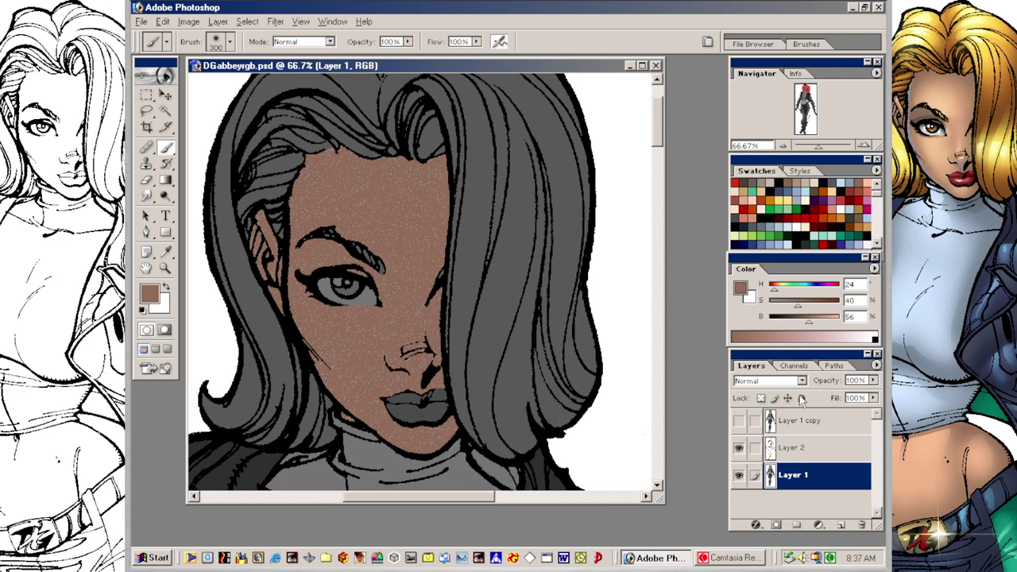
click(805, 427)
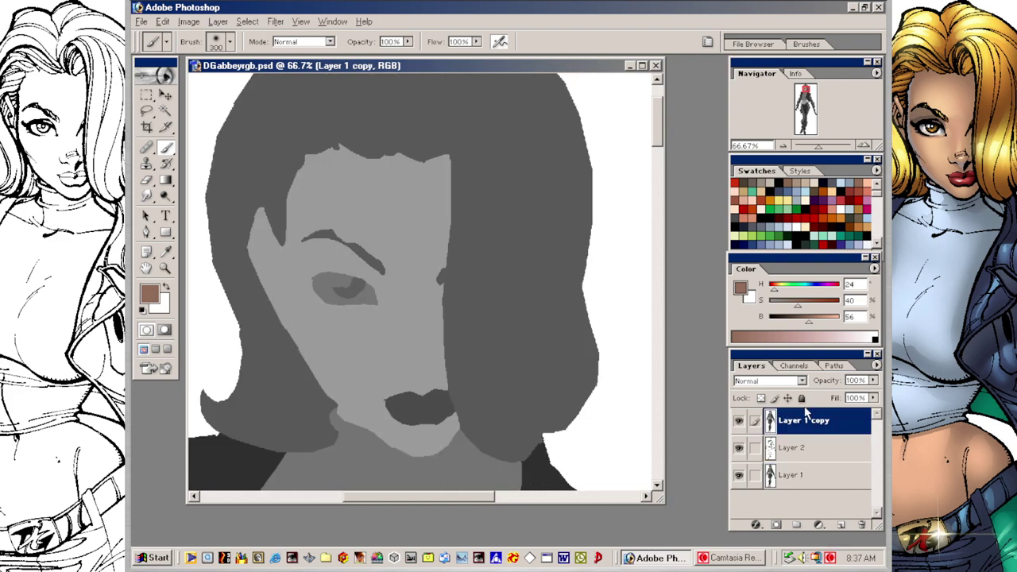
key(w)
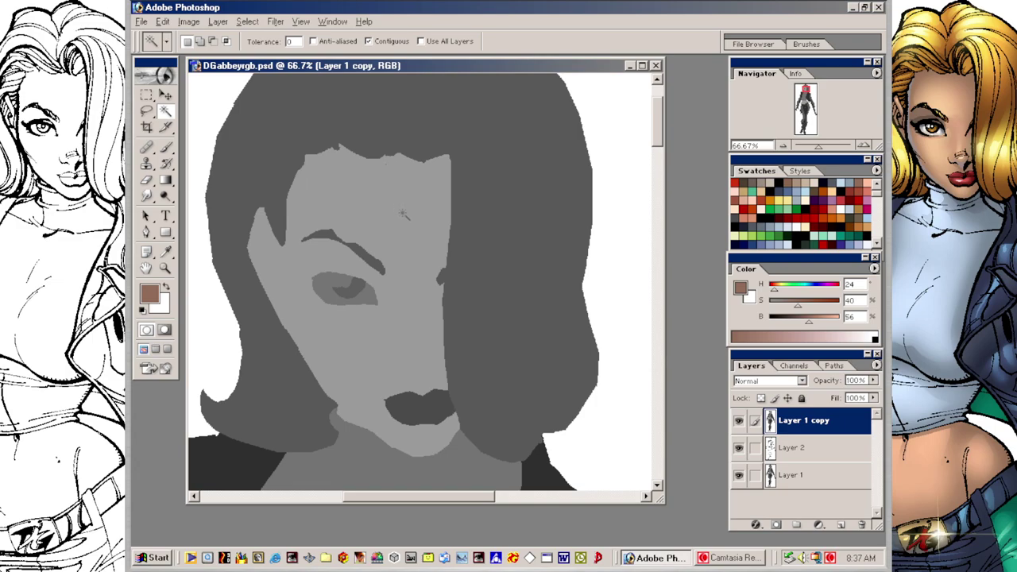
click(412, 213)
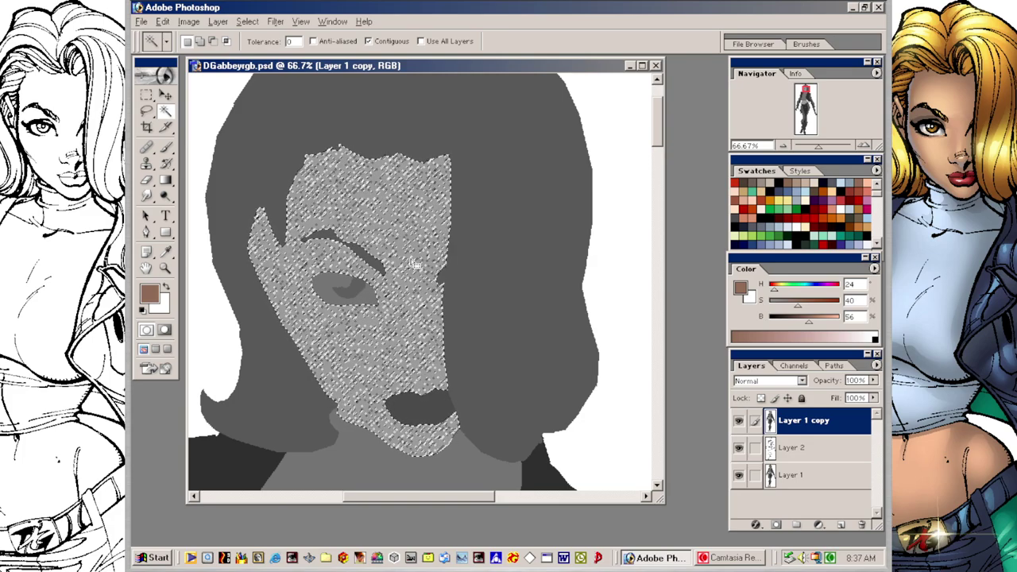
key(ctrl+d)
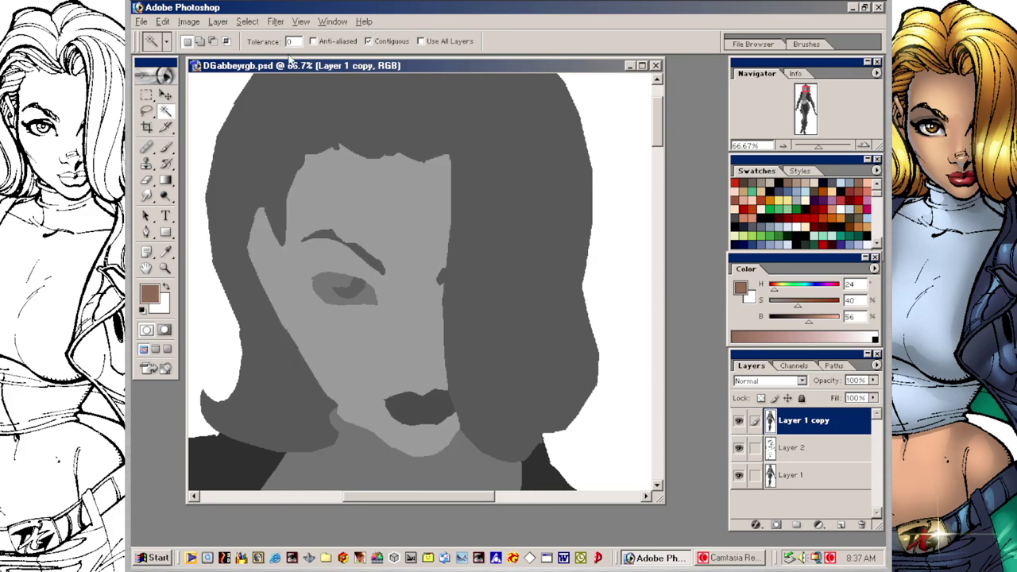
text(3)
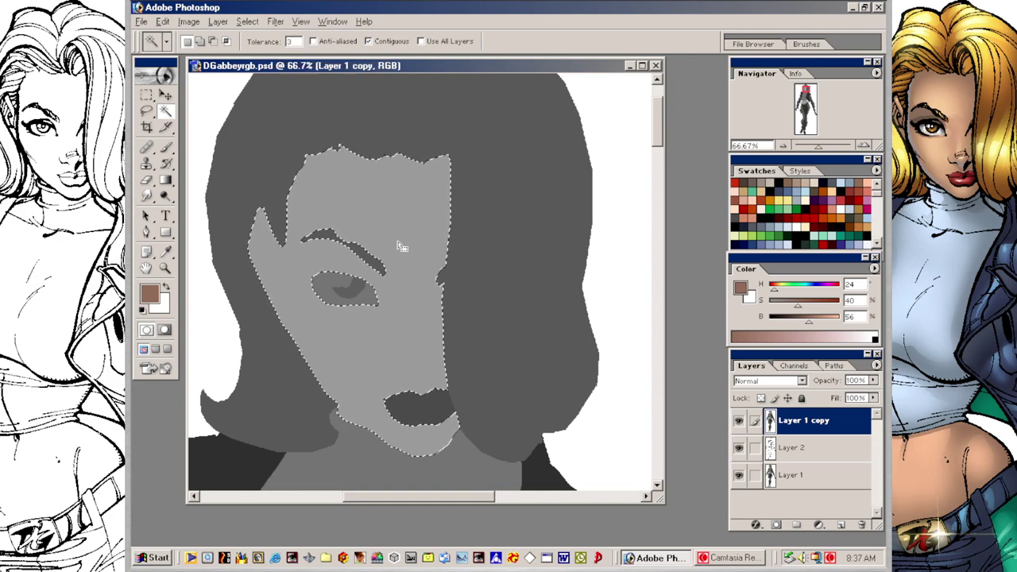
Step: Fill the face selection with brown on Layer 1, keeping Layer 1 copy hidden, and clear the selection
click(797, 477)
click(739, 423)
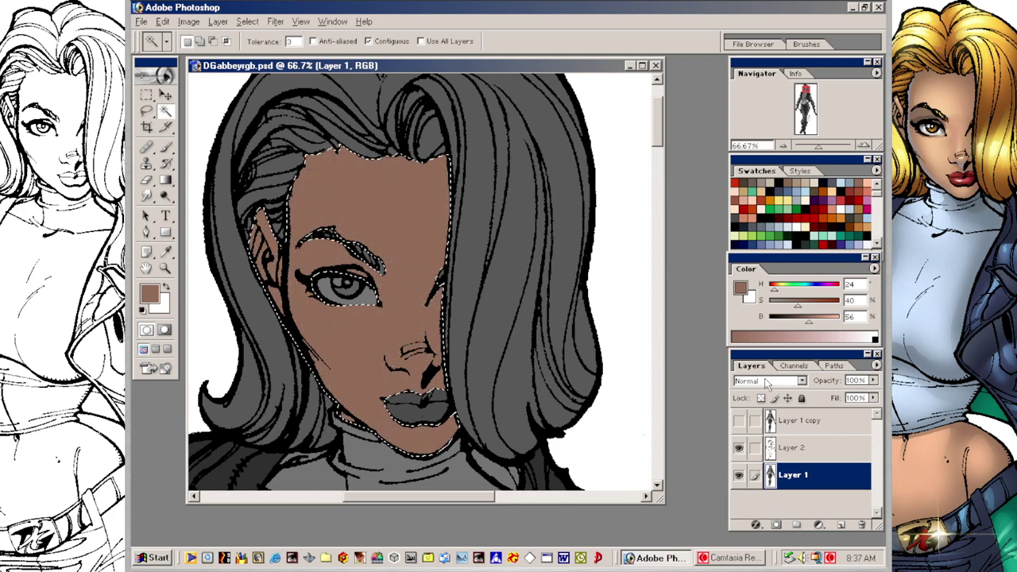
key(ctrl+minus)
key(ctrl+d)
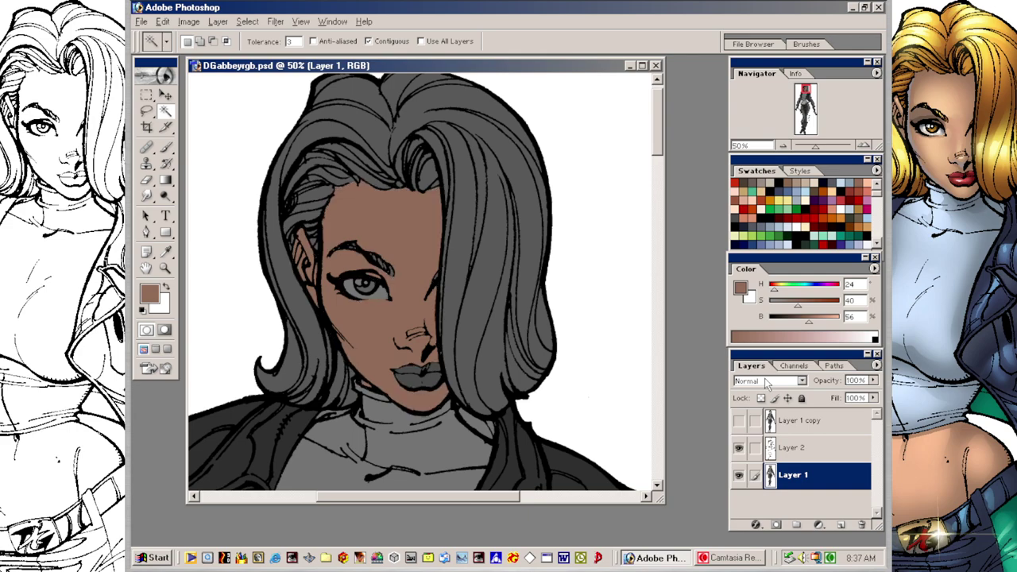
key(ctrl+minus)
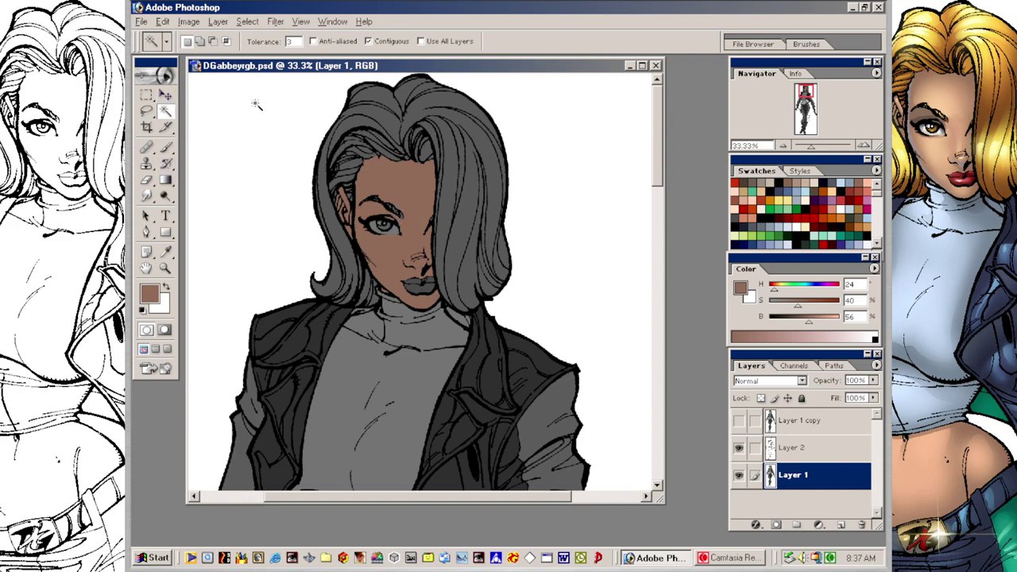
Step: Choose a light peach swatch (H 24, S 40, B 100) and brush a soft highlight onto the forehead at 300 px
click(165, 147)
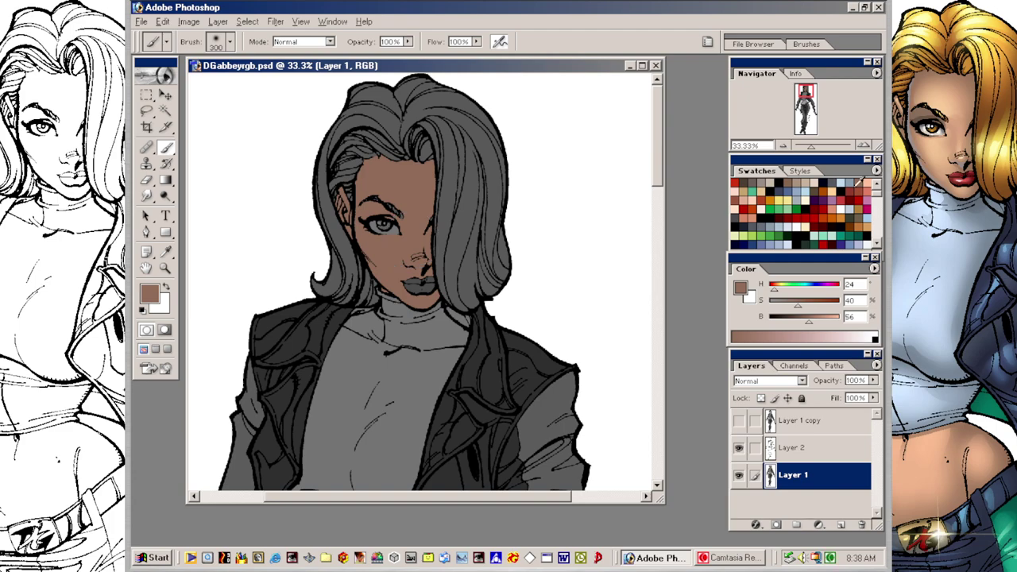
click(866, 183)
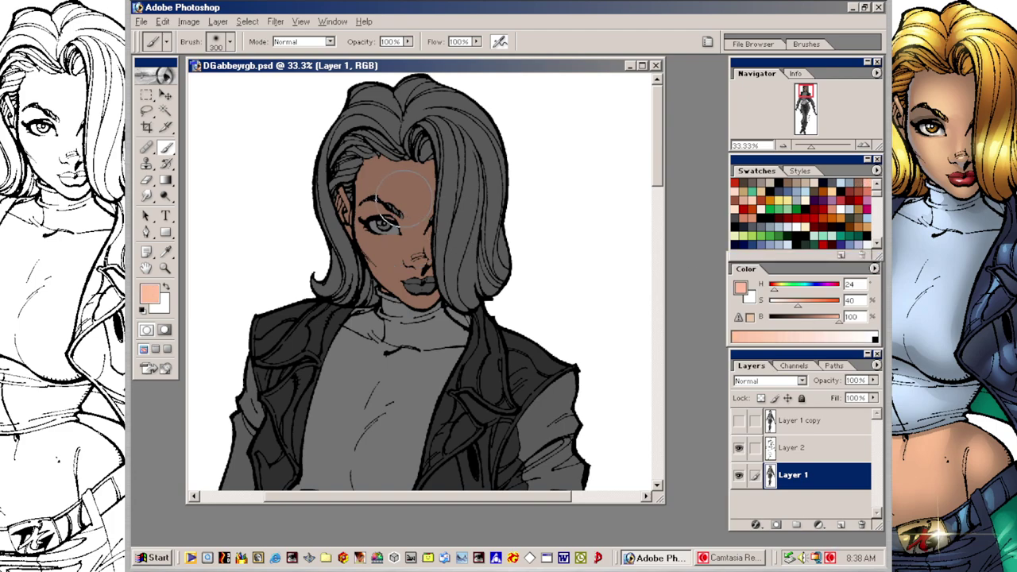
drag(402, 200, 405, 194)
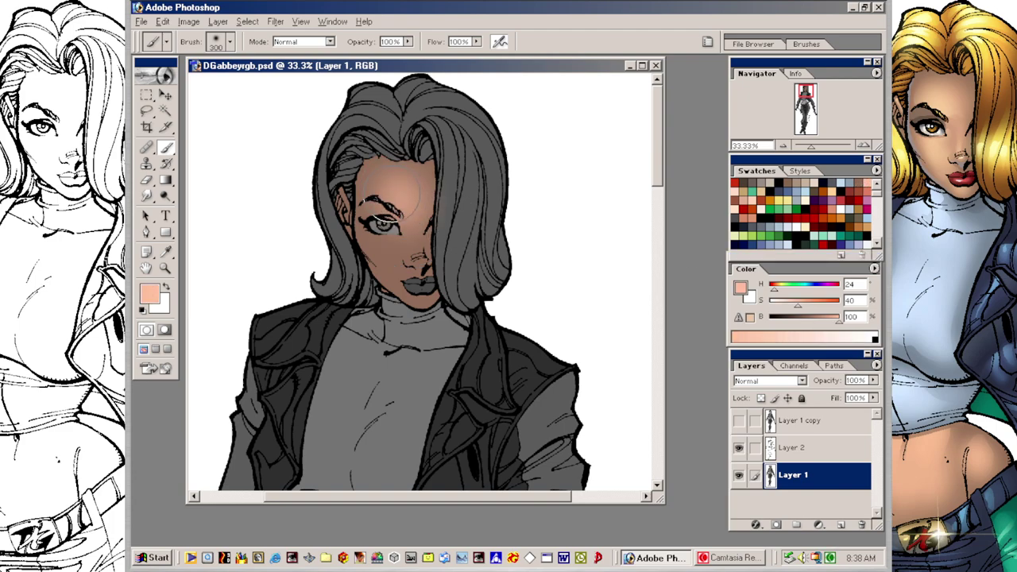
click(401, 194)
Step: Lower the brush opacity to 38%, build up soft peach highlights on the face, and reduce the brush to 100 px
mouse_move(406, 41)
mouse_down()
mouse_move(401, 58)
mouse_move(364, 57)
mouse_up()
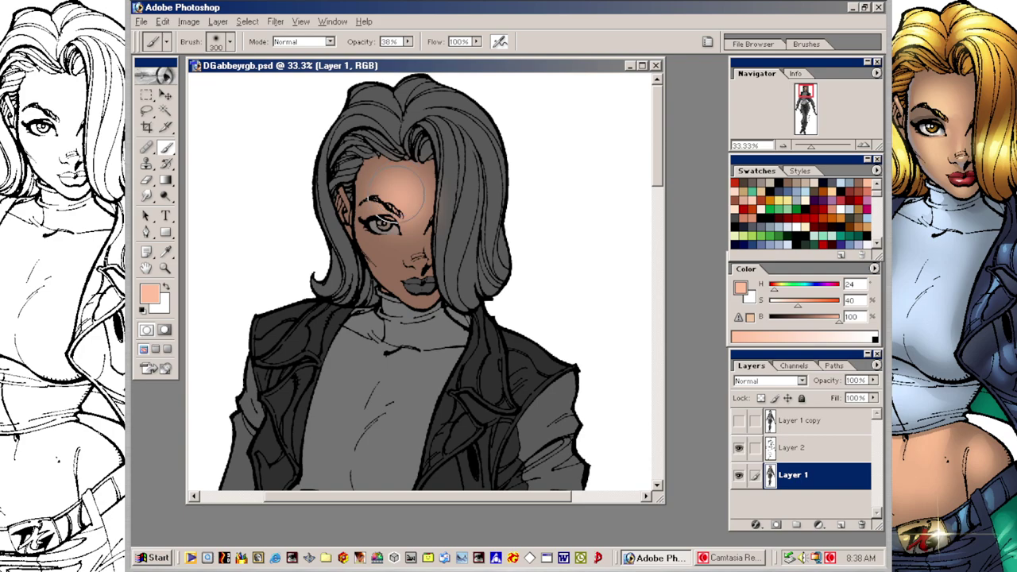
key(bracketleft)
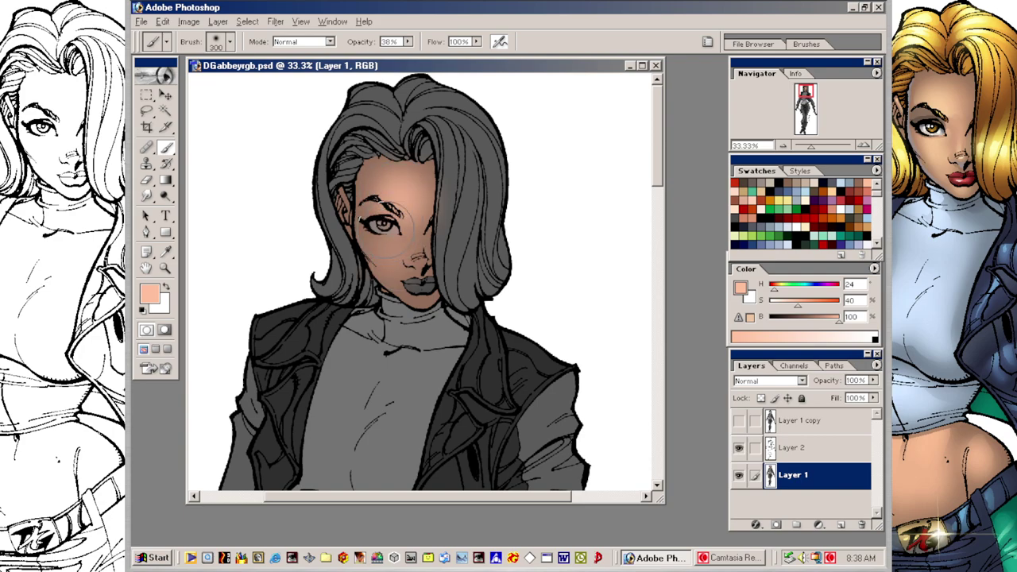
key(bracketleft)
key(bracketleft)
key(bracketleft)
key(bracketleft)
key(bracketleft)
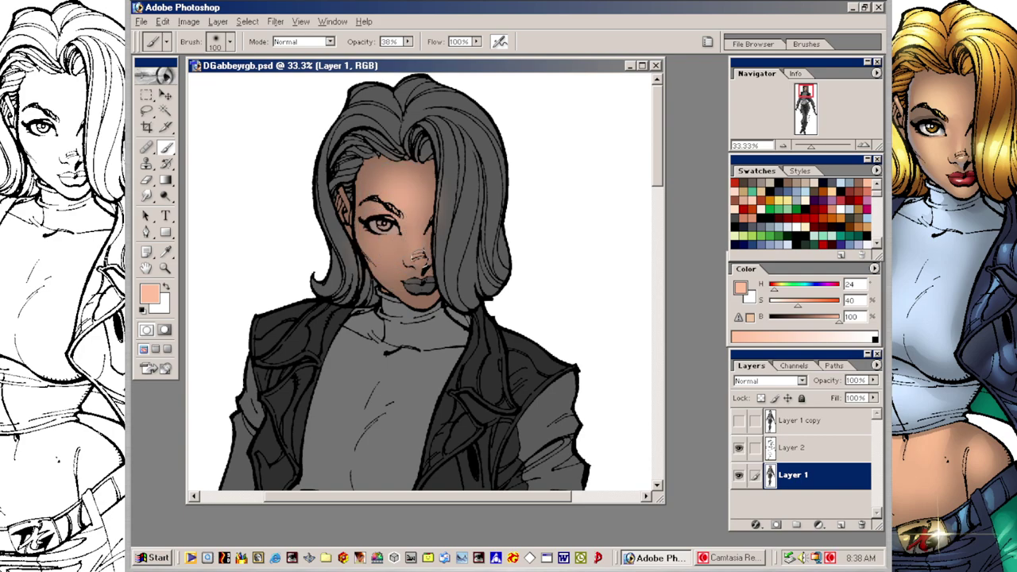
Step: Brush peach over the lips with a 125 px brush at 38% opacity and switch to the Lasso tool
key(bracketright)
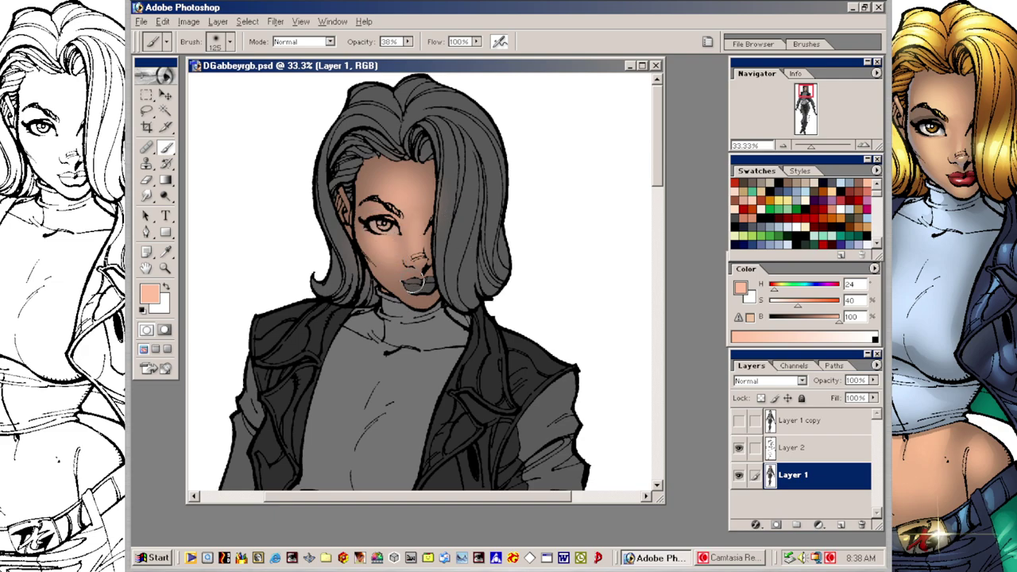
drag(421, 283, 415, 291)
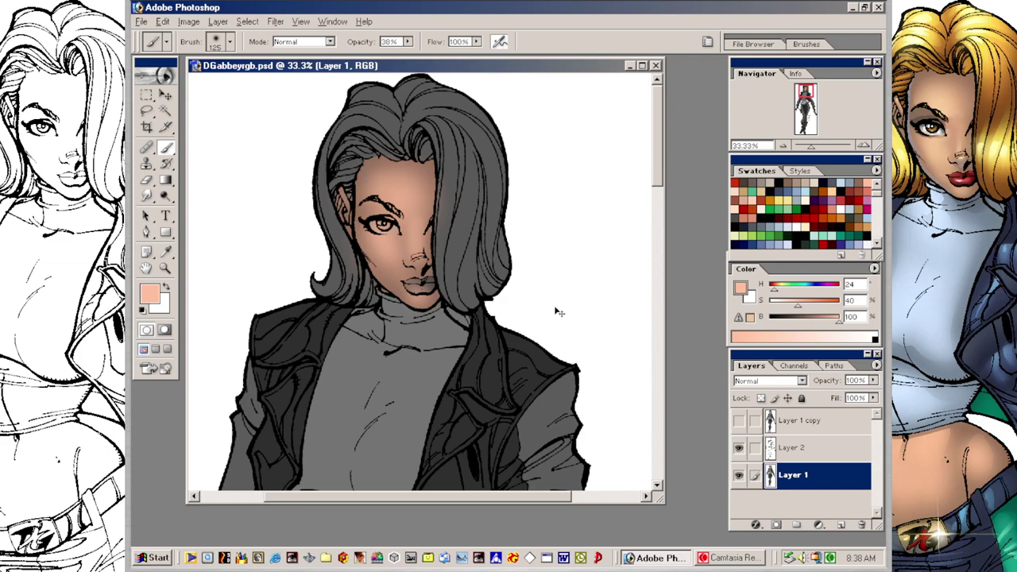
key(l)
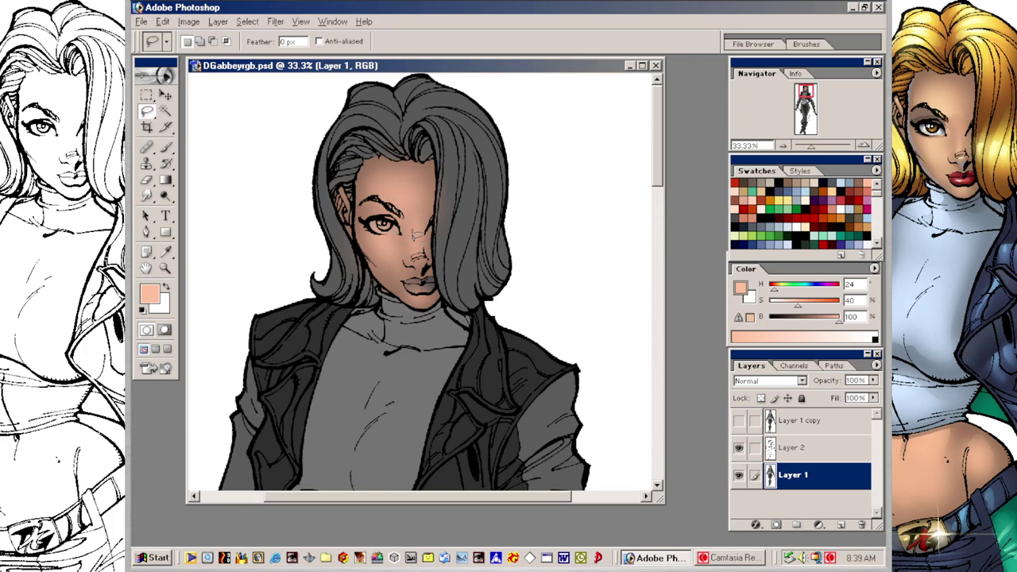
Step: Lasso the bridge of the nose, hide the selection edges, and brush it with light yellow (H 38, S 33, B 100) at 80 px
drag(414, 216, 422, 255)
key(ctrl+h)
key(v)
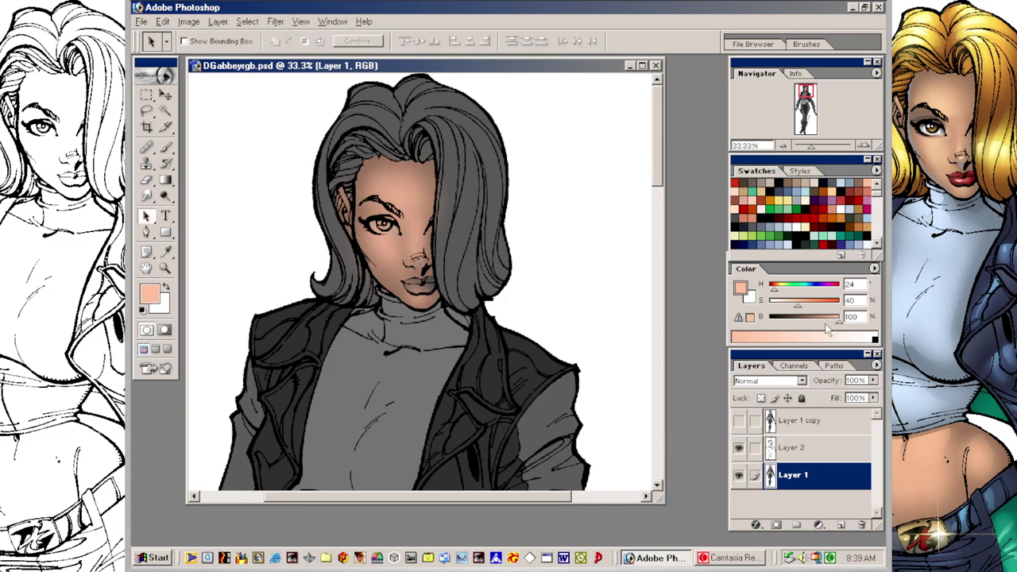
drag(774, 291, 779, 297)
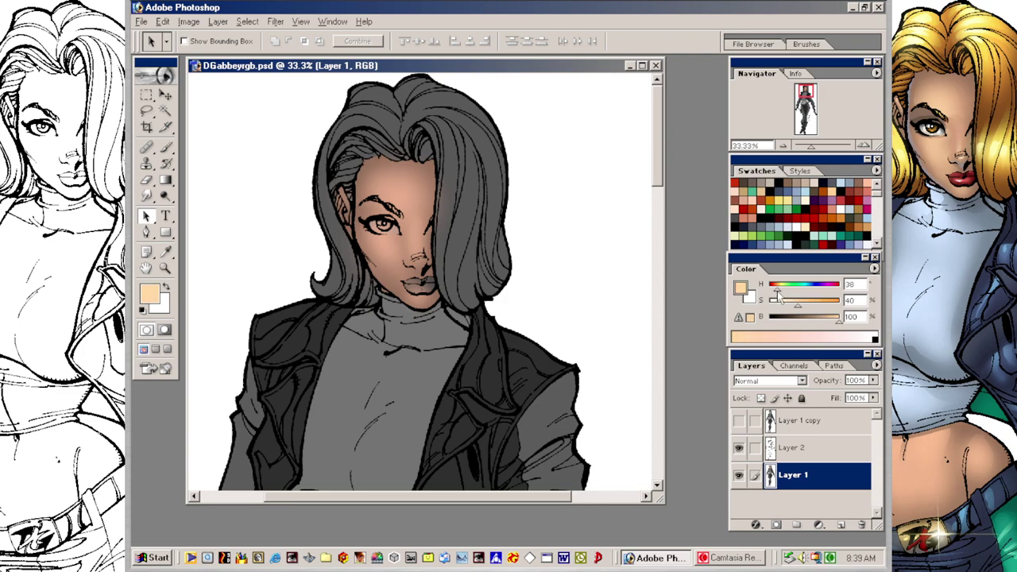
drag(798, 312, 794, 312)
key(b)
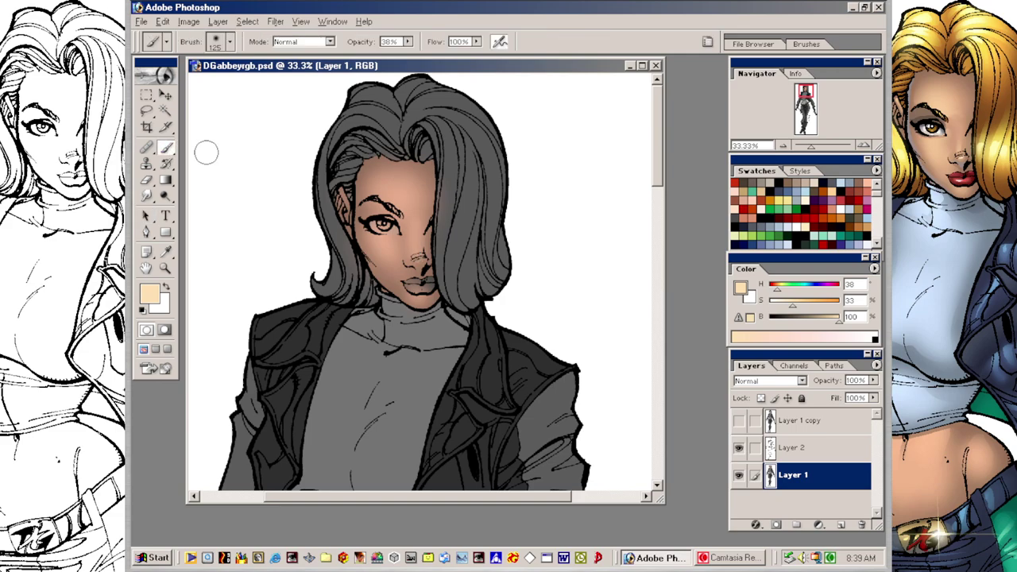
key(bracketleft)
key(bracketleft)
Step: Lasso the forehead and brush a light yellow highlight onto it with a 200 px brush at 38% opacity
key(l)
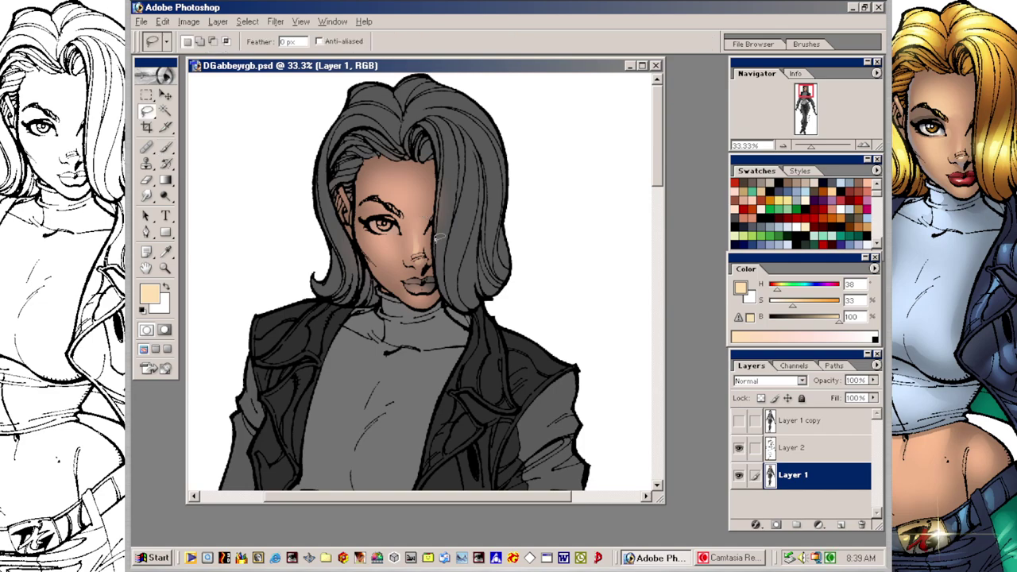
mouse_move(372, 191)
mouse_down()
mouse_move(411, 211)
mouse_move(427, 205)
mouse_move(364, 187)
mouse_up()
key(ctrl+d)
key(a)
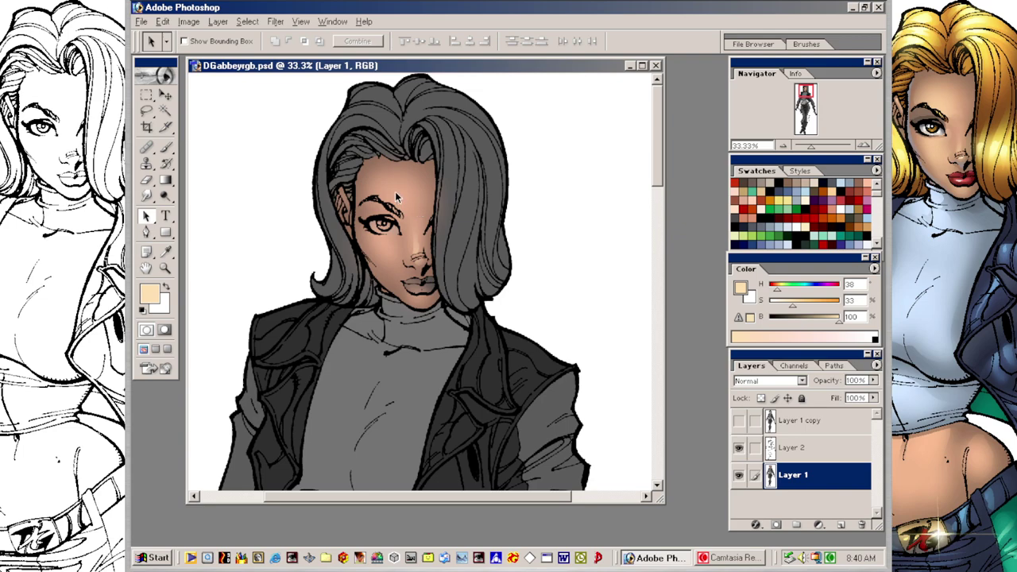
key(b)
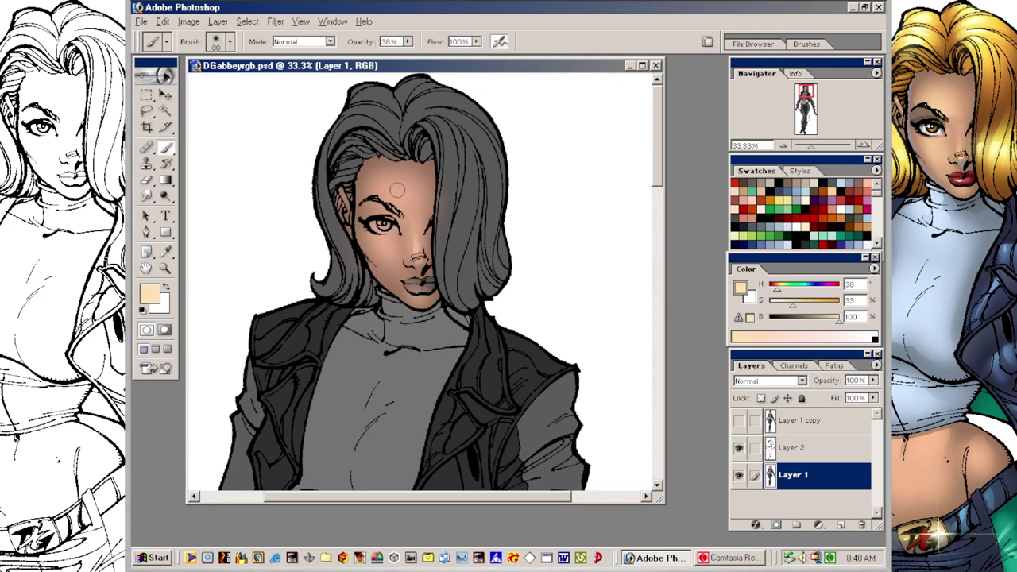
key(bracketright)
key(bracketright)
key(bracketright)
key(bracketright)
key(bracketright)
key(bracketright)
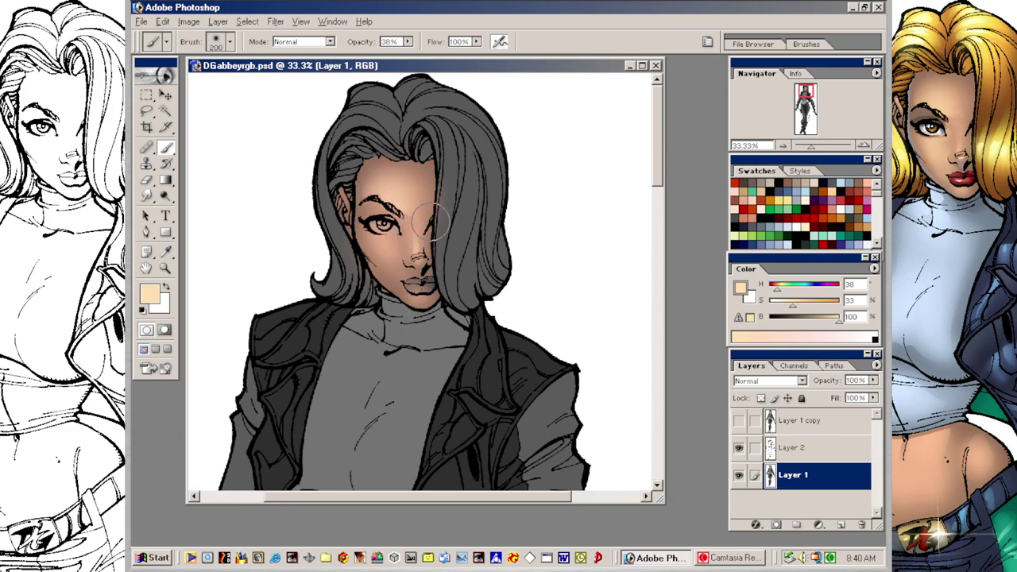
Step: Smudge the highlight along the nose with a smaller Smudge brush at 100% strength
key(shift+r)
key(shift+r)
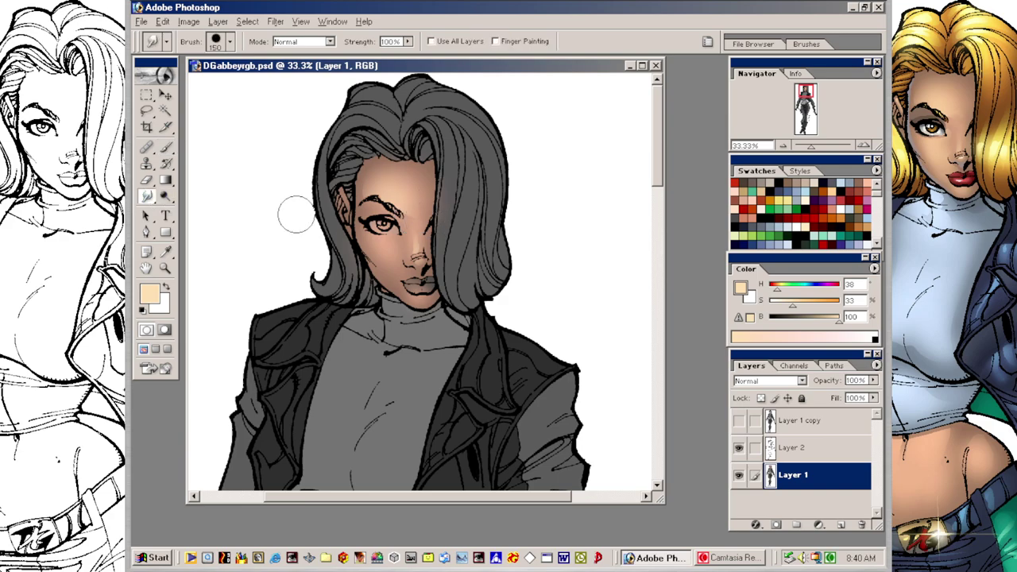
key(bracketleft)
key(bracketleft)
key(bracketleft)
key(bracketleft)
key(bracketleft)
key(bracketleft)
drag(414, 242, 414, 245)
Step: Lasso the cheek below the visible eye, hide the selection edges, and brush a light yellow highlight with a 100 px brush
key(l)
mouse_move(404, 224)
mouse_down()
mouse_move(408, 240)
mouse_move(392, 259)
mouse_move(372, 243)
mouse_move(368, 230)
mouse_move(403, 224)
mouse_up()
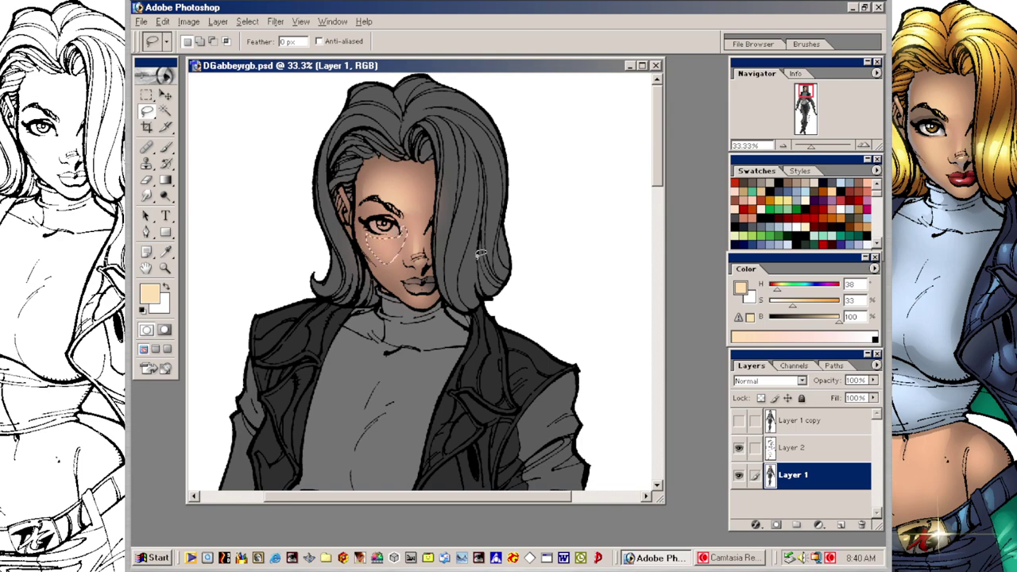
key(ctrl+h)
key(v)
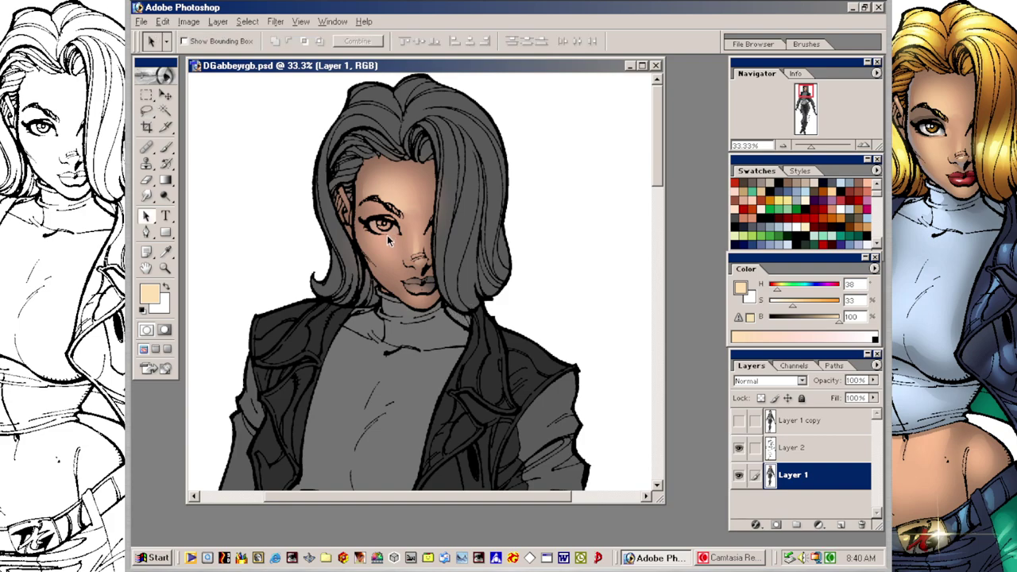
click(165, 148)
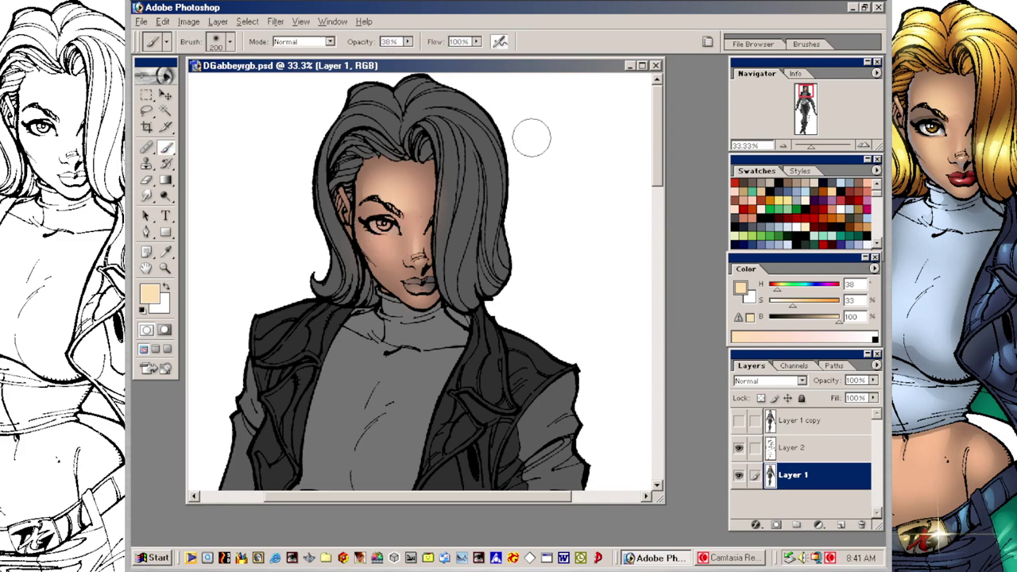
key(bracketleft)
key(bracketleft)
key(bracketleft)
key(bracketleft)
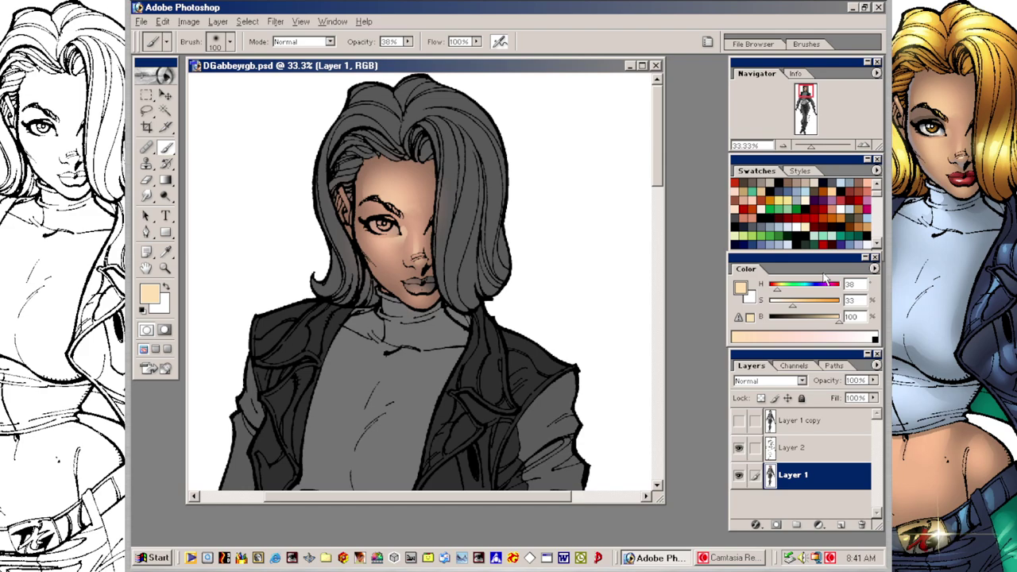
Step: Lasso the face from the hairline down to the chin, clear the selection, and return to the 100 px Brush
key(l)
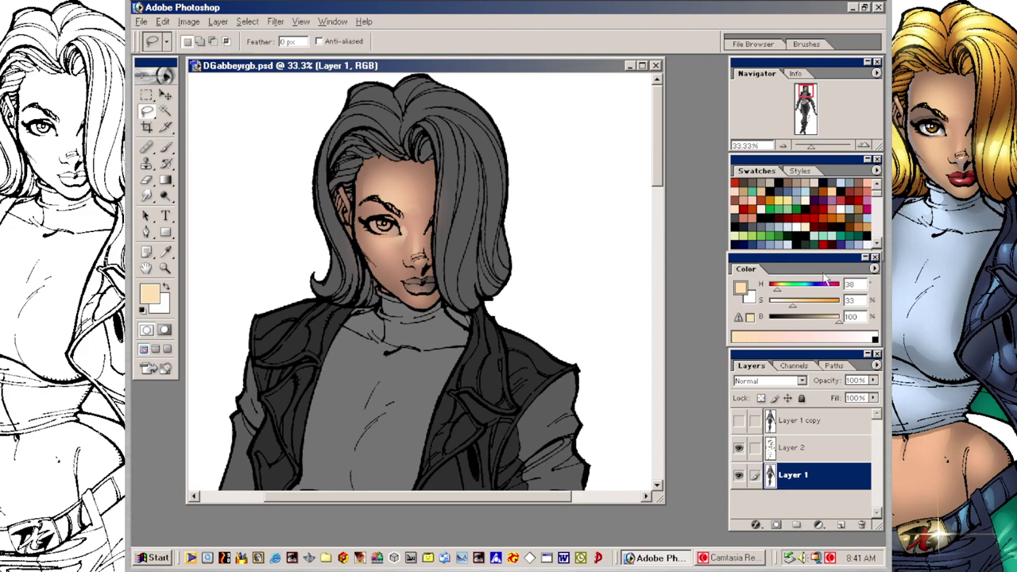
mouse_move(367, 157)
mouse_down()
mouse_move(354, 234)
mouse_move(374, 278)
mouse_move(403, 300)
mouse_up()
drag(373, 253, 367, 251)
drag(361, 194, 365, 159)
key(ctrl+d)
key(b)
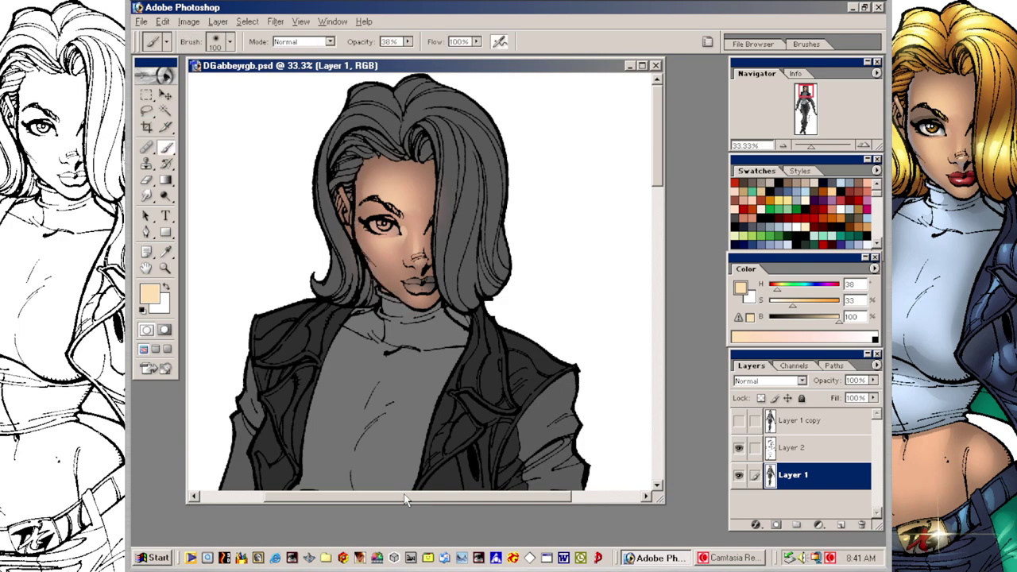
Step: Choose a blue-grey swatch (H 211, S 20, B 69), lasso the side of the nose, and return to the 100 px Brush
click(847, 182)
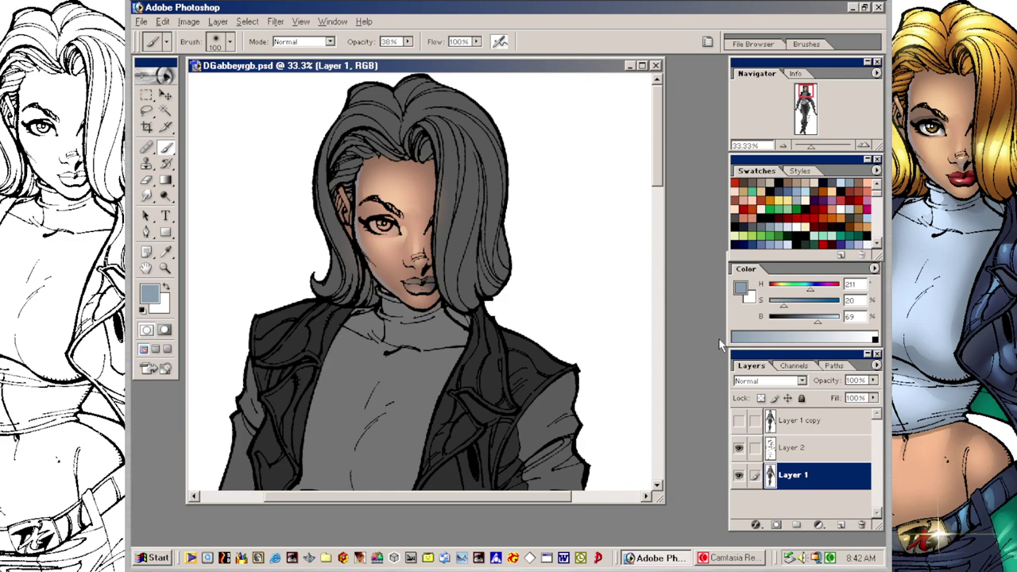
key(l)
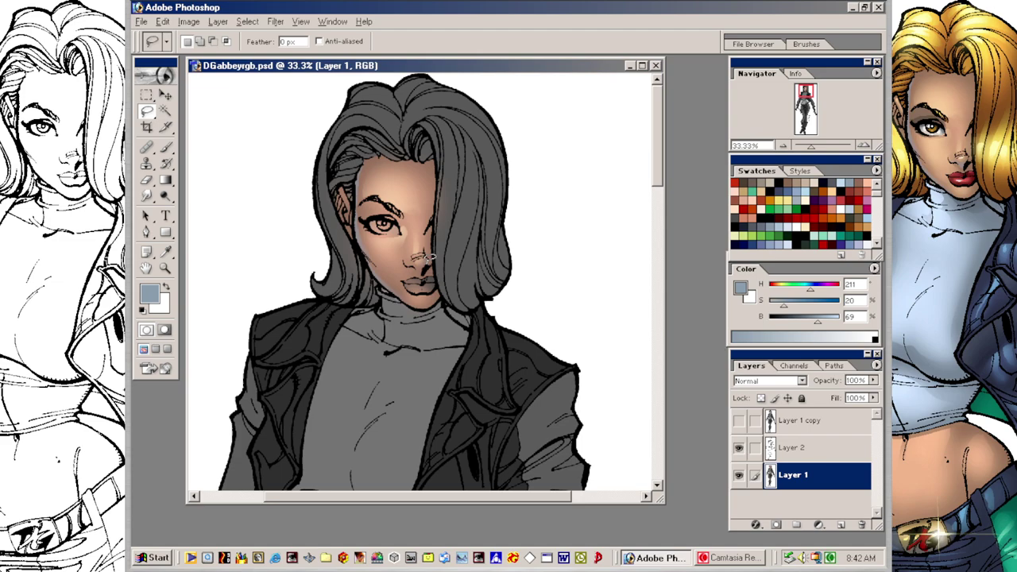
mouse_move(419, 256)
mouse_down()
mouse_move(424, 269)
mouse_move(433, 253)
mouse_up()
key(v)
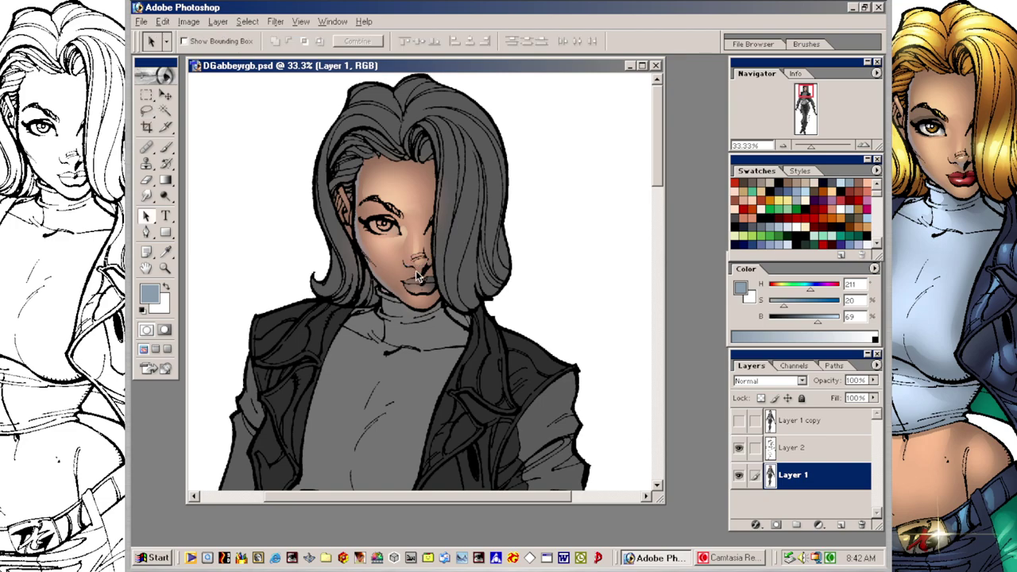
key(b)
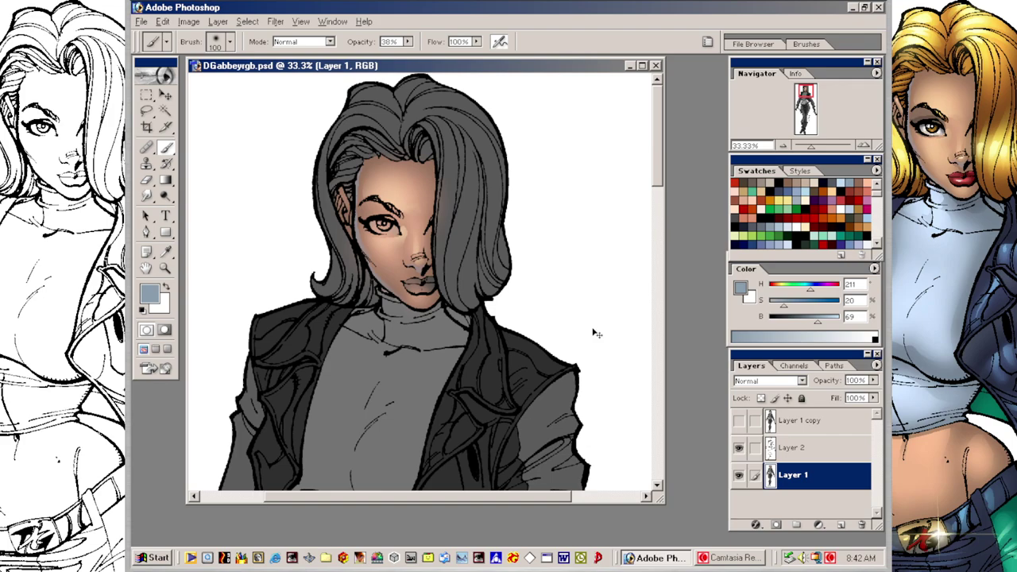
Step: Lasso the area around the visible eye, hide the selection edges, and brush blue-grey into it
key(l)
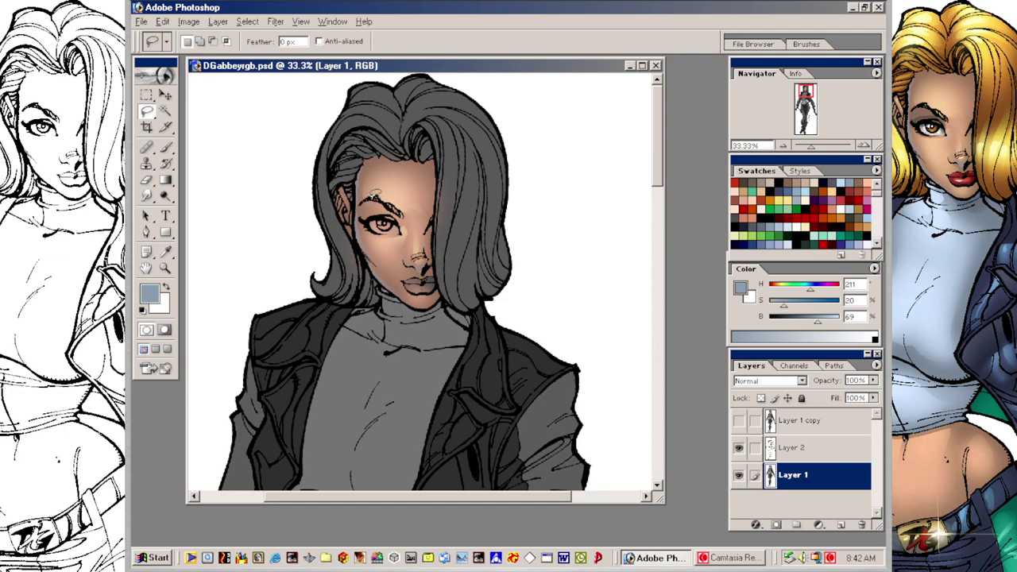
mouse_move(362, 219)
mouse_down()
mouse_move(383, 216)
mouse_move(400, 229)
mouse_move(393, 198)
mouse_move(378, 194)
mouse_move(361, 213)
mouse_up()
key(ctrl+h)
key(b)
key(v)
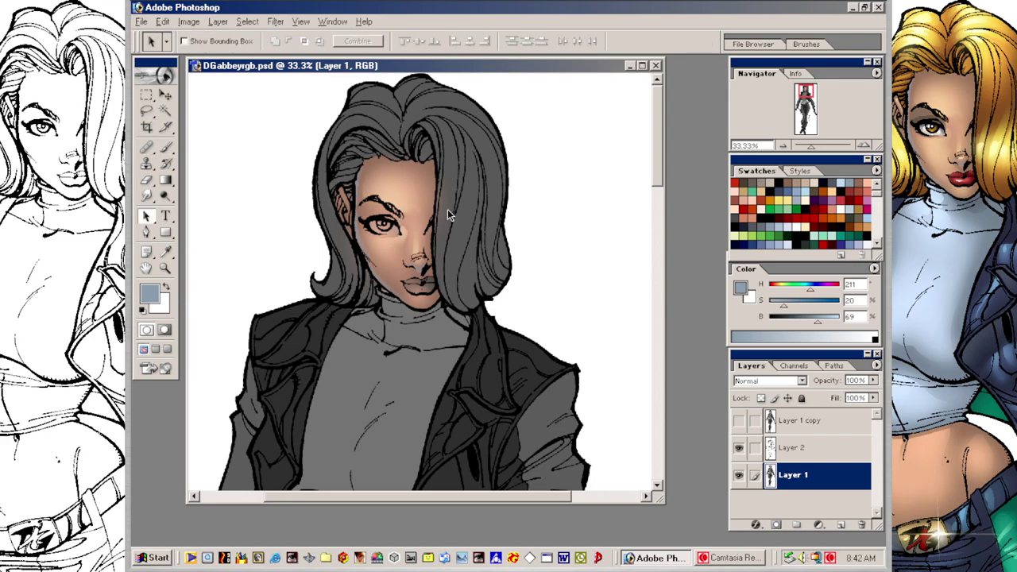
Step: Mix a muted brown (H 24, S 30, B 49) and brush eye shadow above the visible eye at 125 px
click(861, 186)
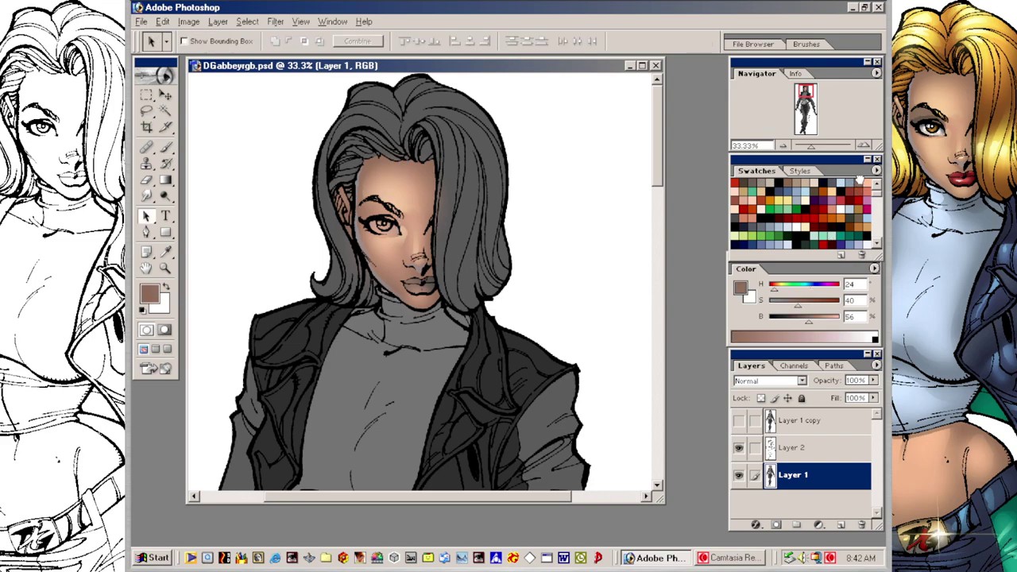
click(806, 327)
drag(804, 324, 790, 307)
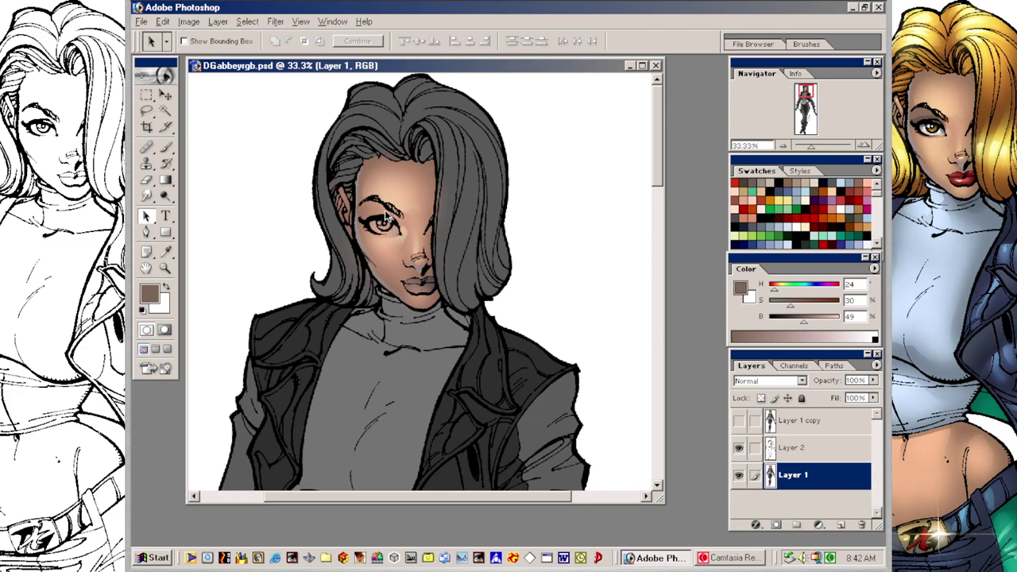
key(b)
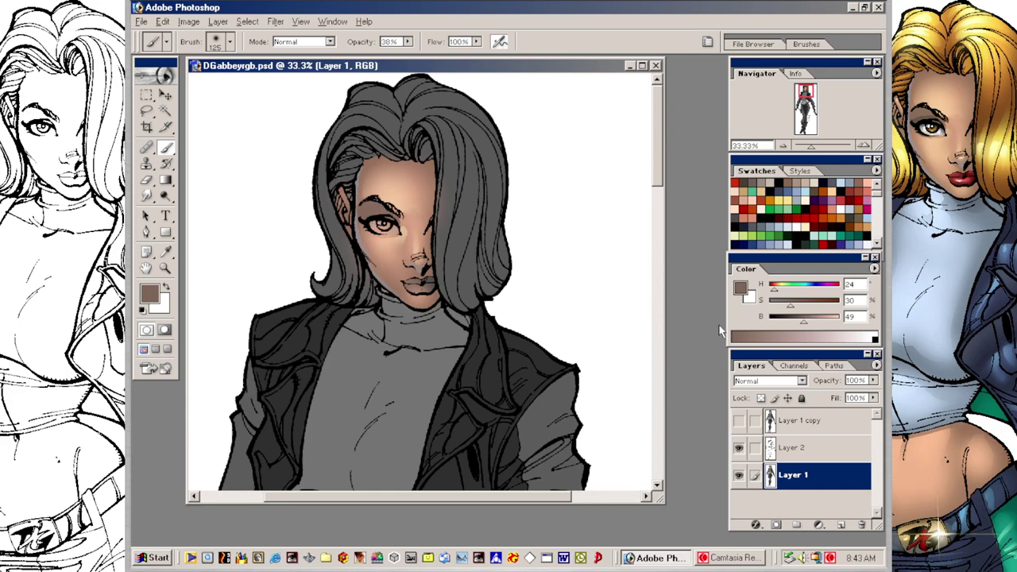
Step: Lasso the upper eyelid, hide the selection edges, and deepen the eye shadow with brown darkened to 35% brightness
key(l)
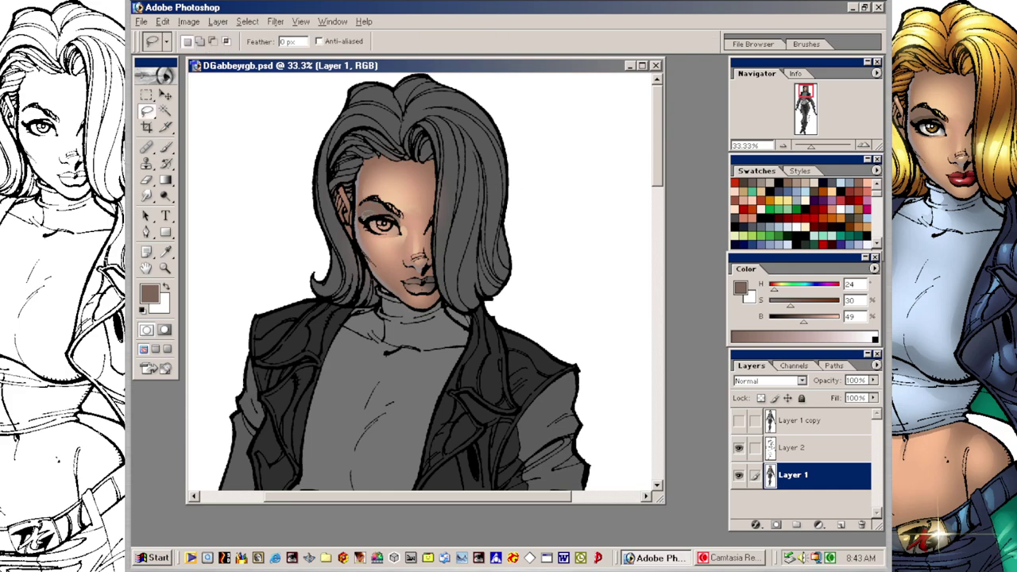
mouse_move(396, 208)
mouse_down()
mouse_move(406, 213)
mouse_move(357, 213)
mouse_up()
key(ctrl+h)
key(b)
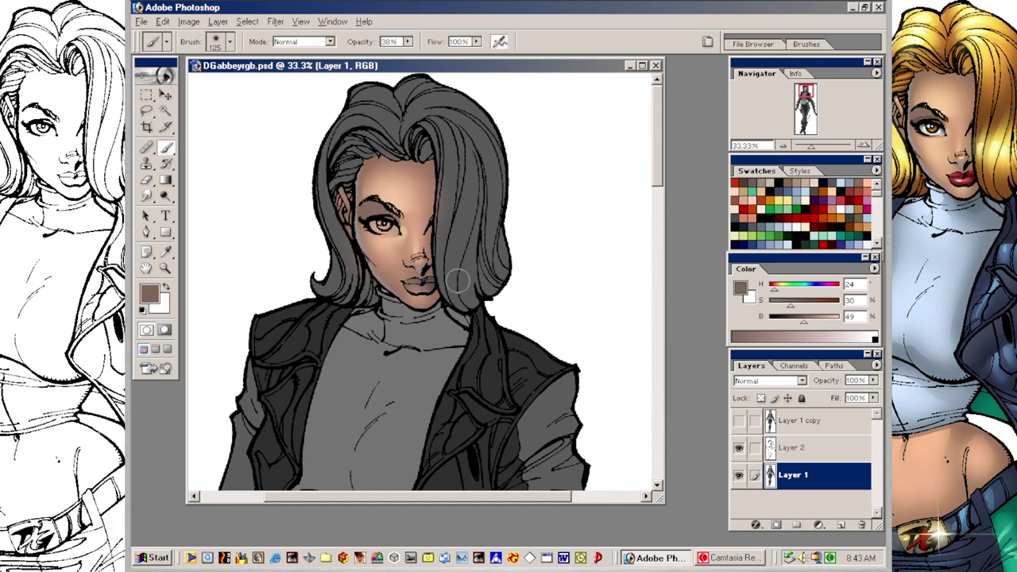
drag(804, 321, 794, 321)
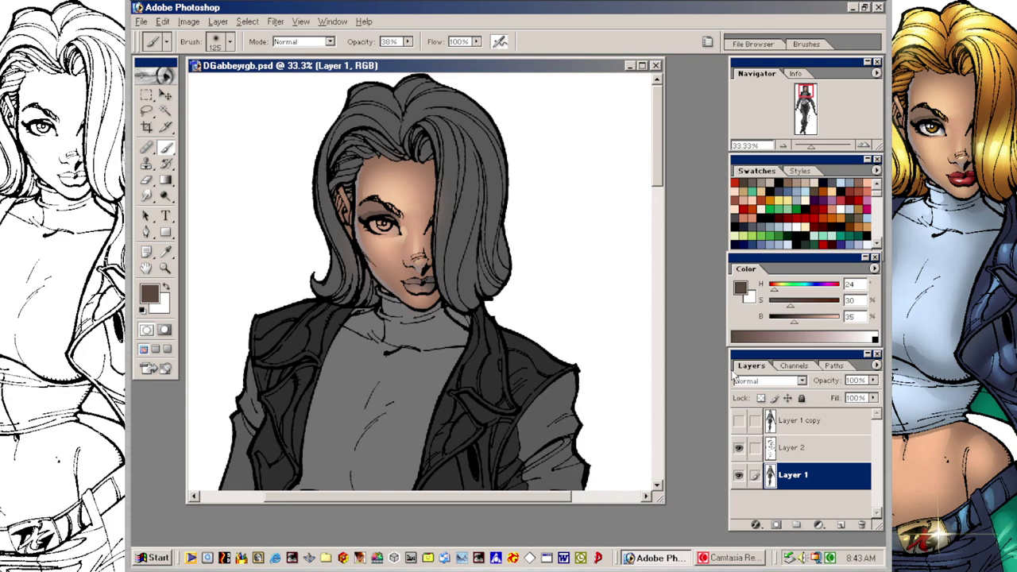
Step: Mix a pale cream (H 38, S 23, B 100) from a light swatch and brush small highlights onto the face at 70 px
key(l)
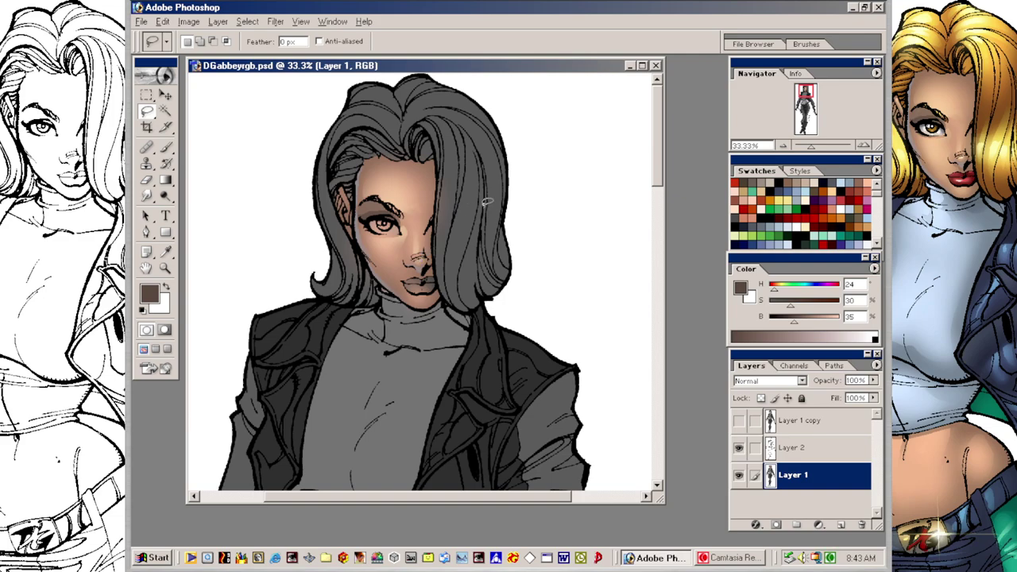
key(v)
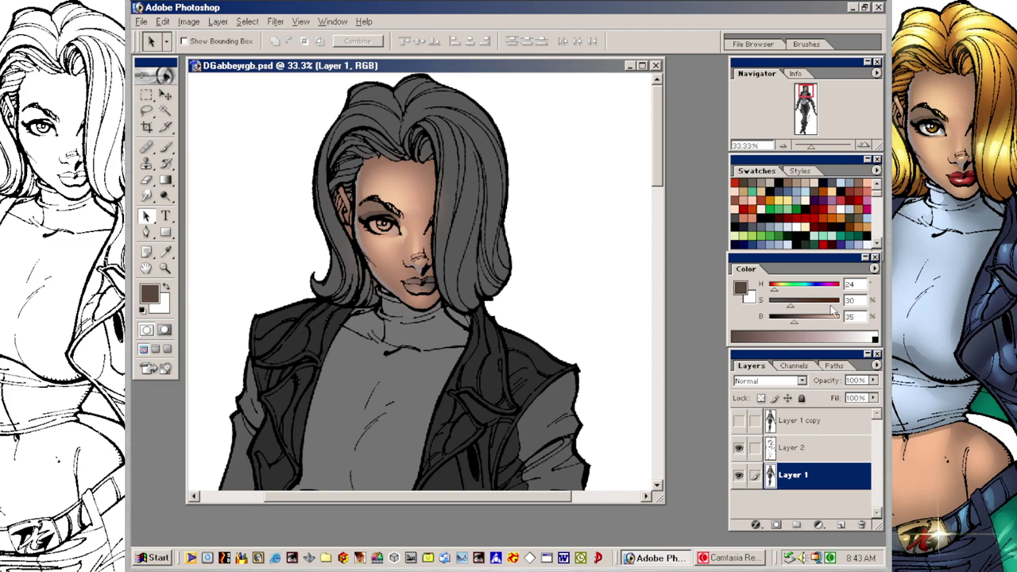
click(747, 187)
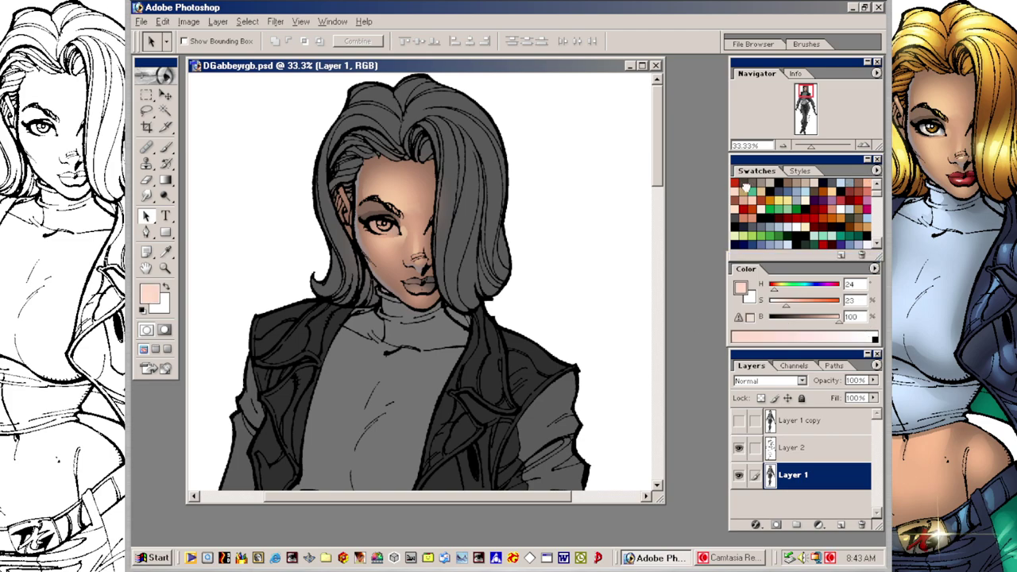
click(776, 292)
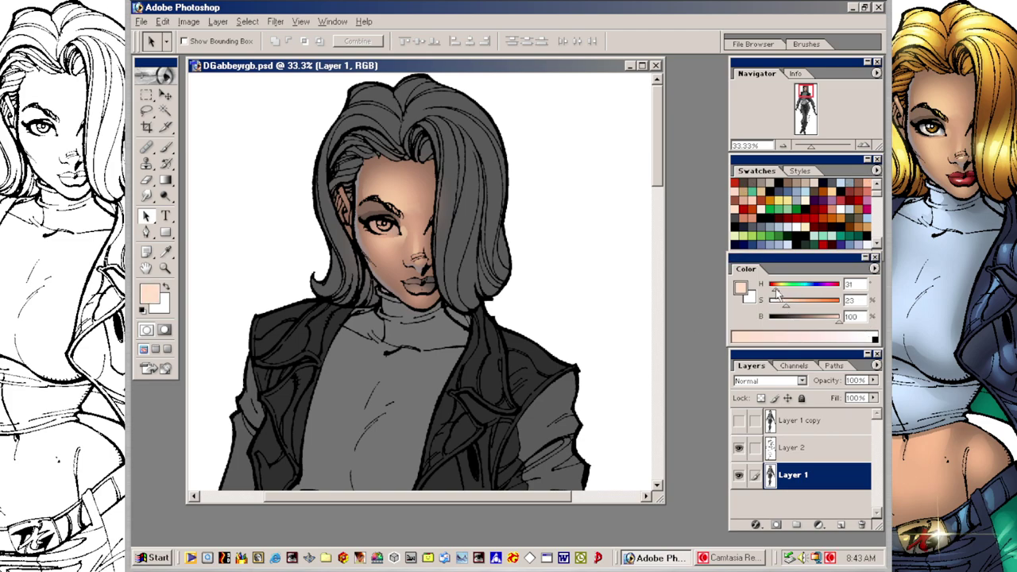
drag(775, 289, 777, 291)
key(b)
key(bracketleft)
key(bracketleft)
key(bracketleft)
key(bracketleft)
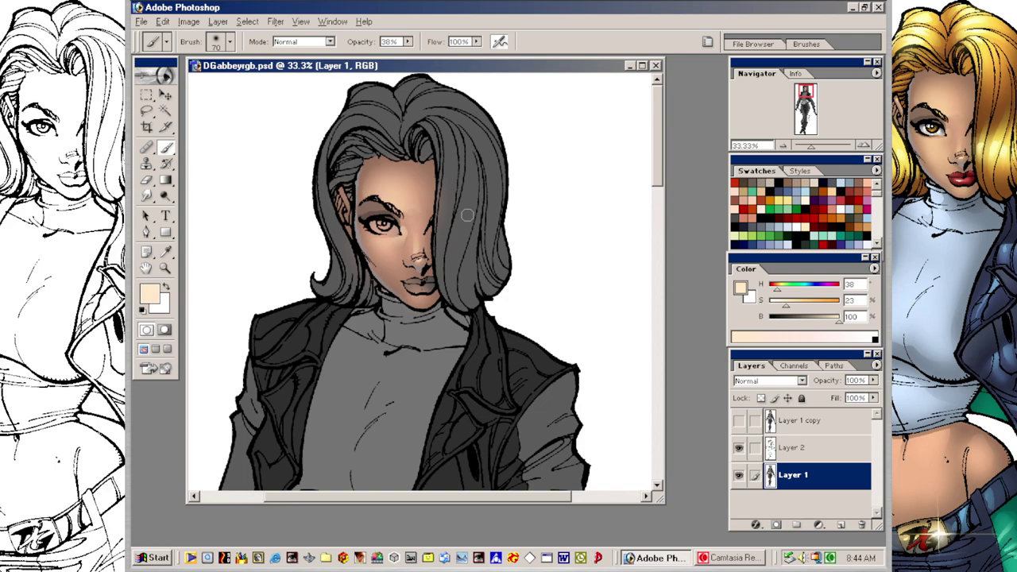
Step: Lasso the area around the lower nose, hide the selection edges, and sample the skin tone beside the nose for the 70 px Brush
key(l)
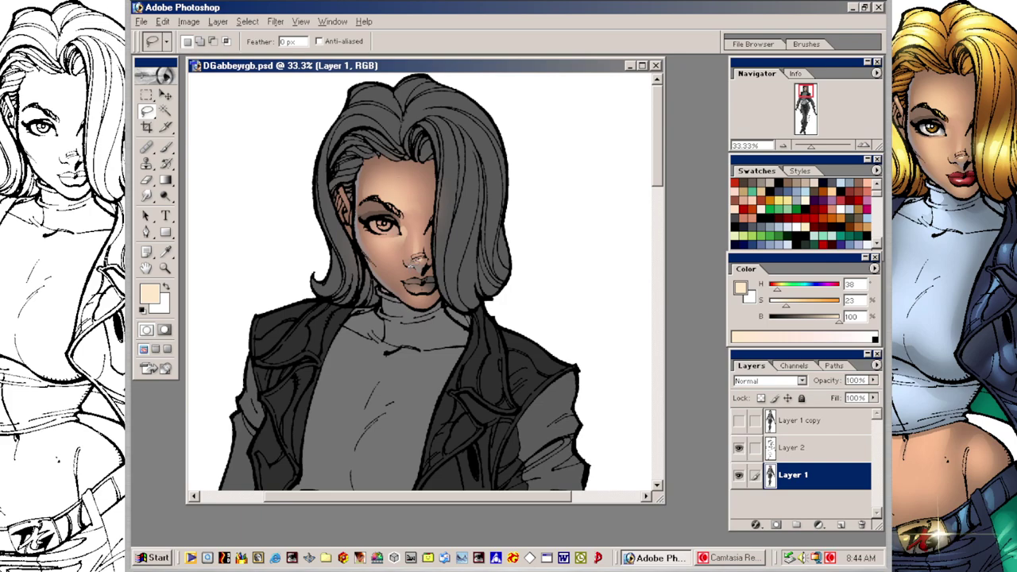
mouse_move(404, 253)
mouse_down()
mouse_move(418, 274)
mouse_move(383, 243)
mouse_move(407, 236)
mouse_move(406, 274)
mouse_up()
key(ctrl+h)
key(v)
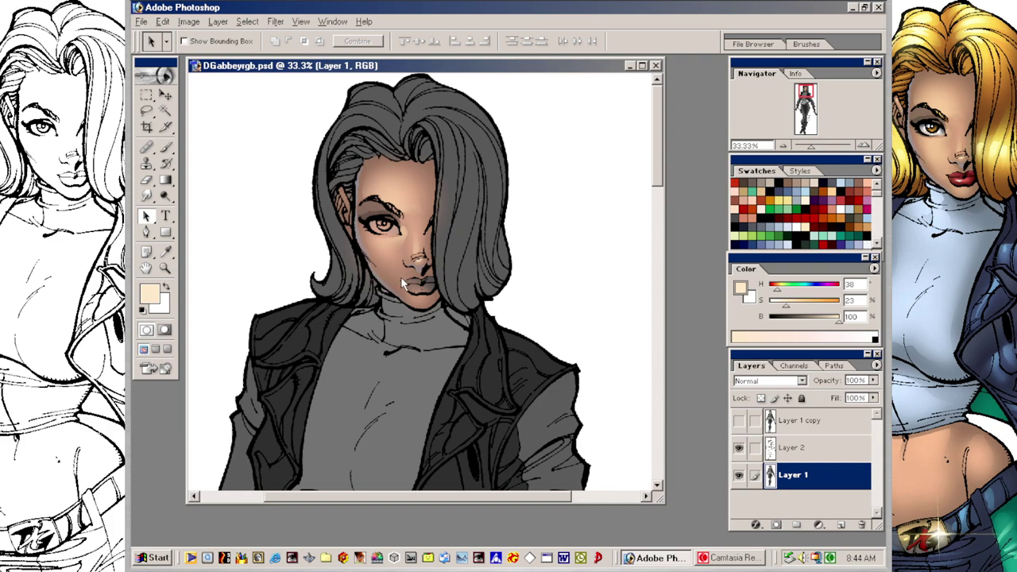
key(b)
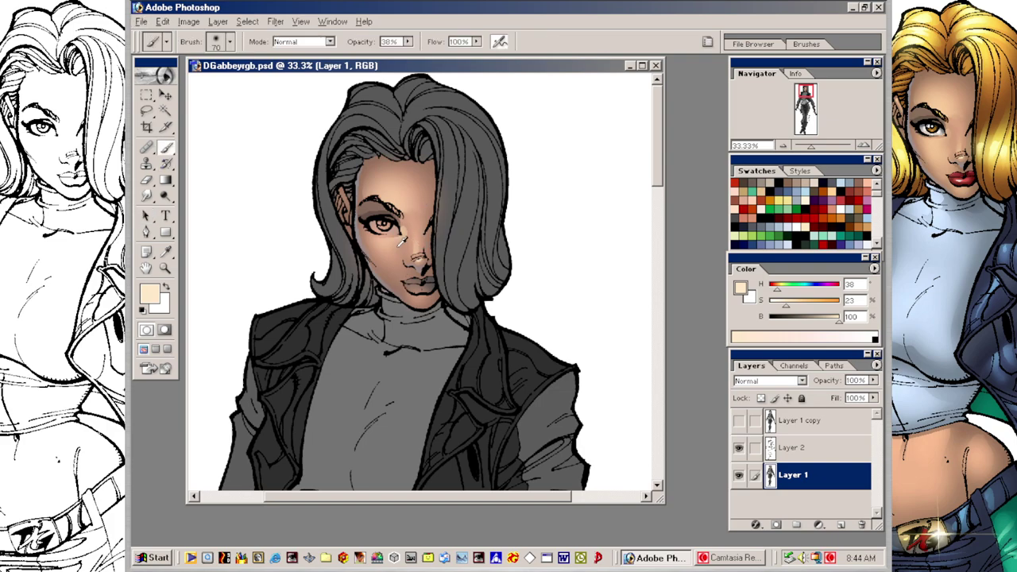
alt+click(398, 246)
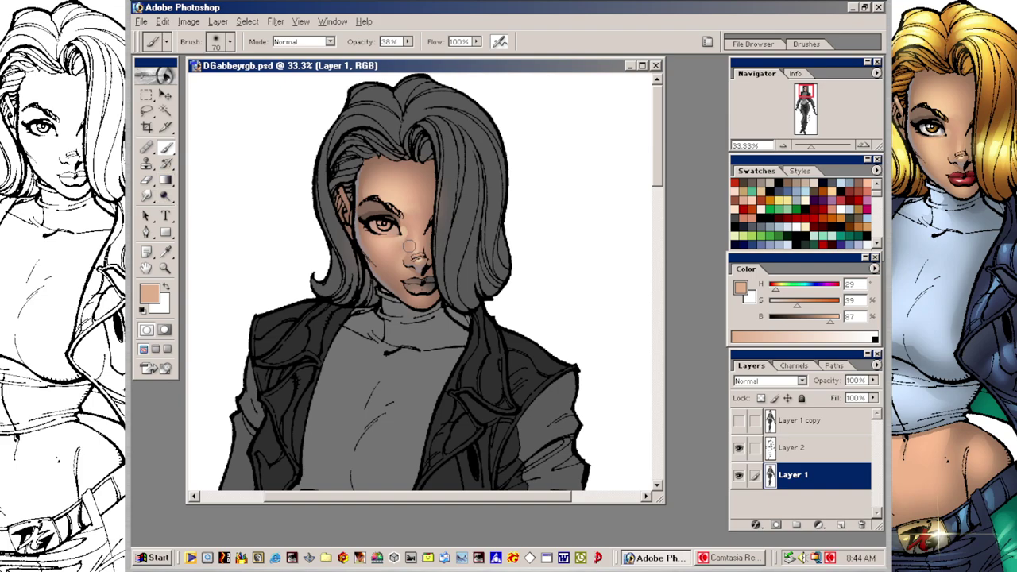
Step: Enlarge the Brush to 90 px and blend the shading around the nose with skin tones sampled from the face
key(bracketright)
key(bracketright)
alt+click(412, 236)
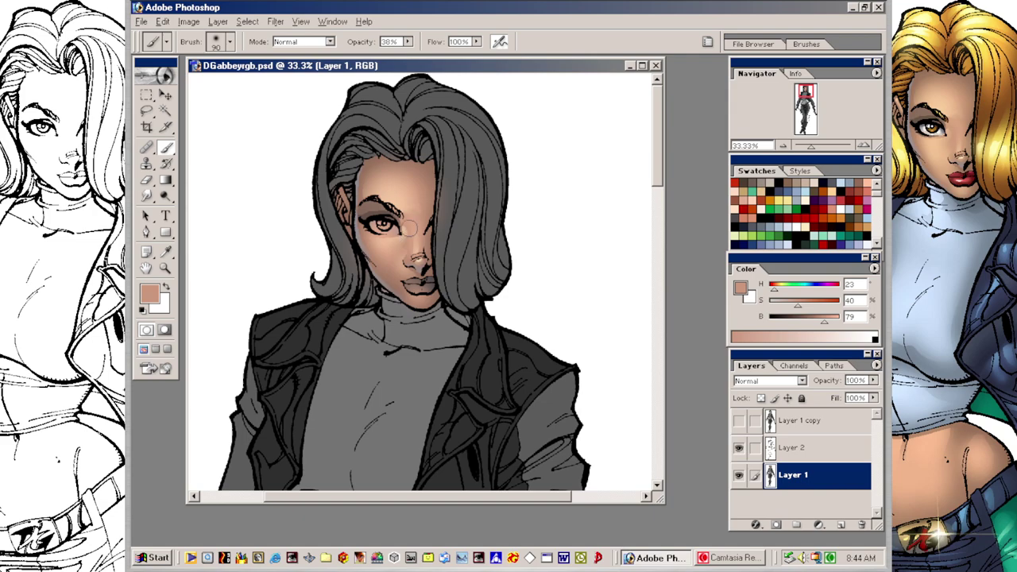
click(410, 245)
alt+click(397, 240)
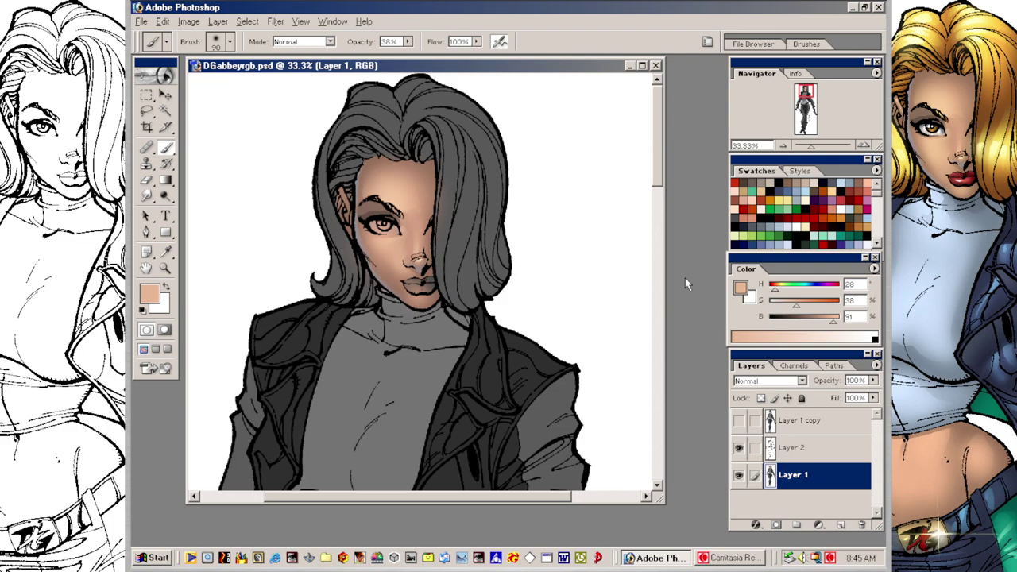
Step: Select the lips from the flat colors on Layer 1 copy, return to Layer 1 with the copy hidden, and hide the selection edges
key(l)
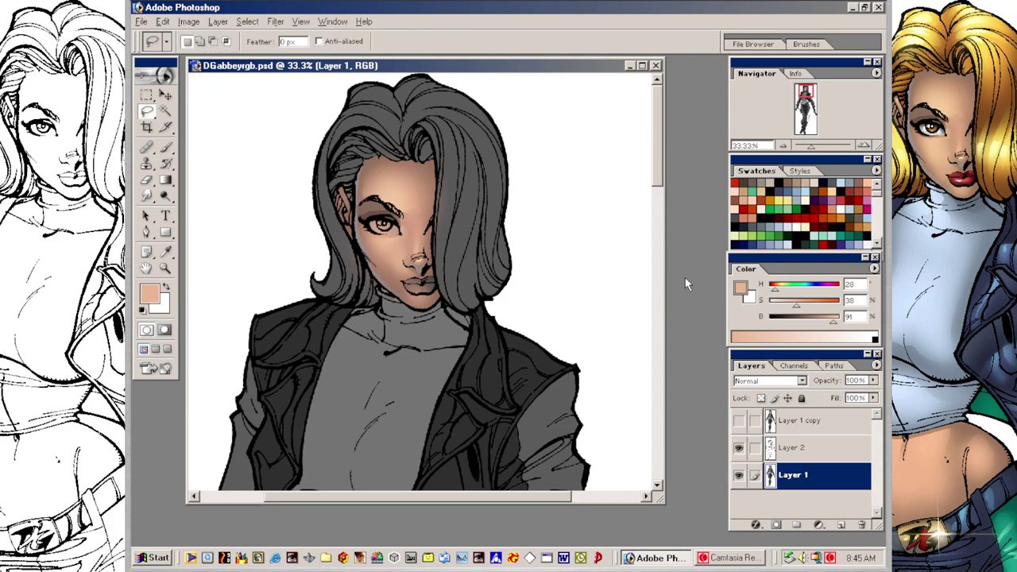
click(805, 423)
click(739, 420)
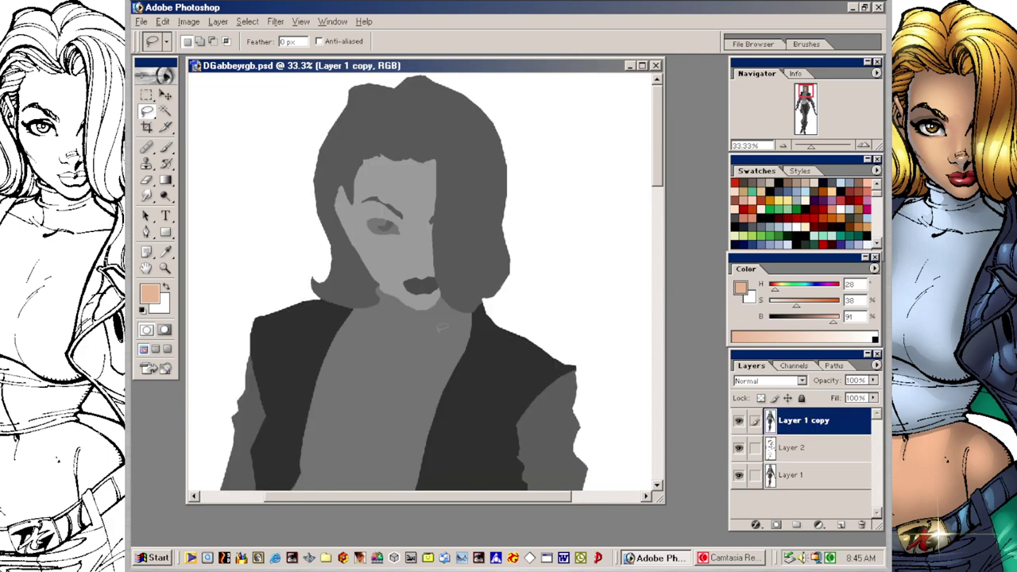
key(w)
click(423, 288)
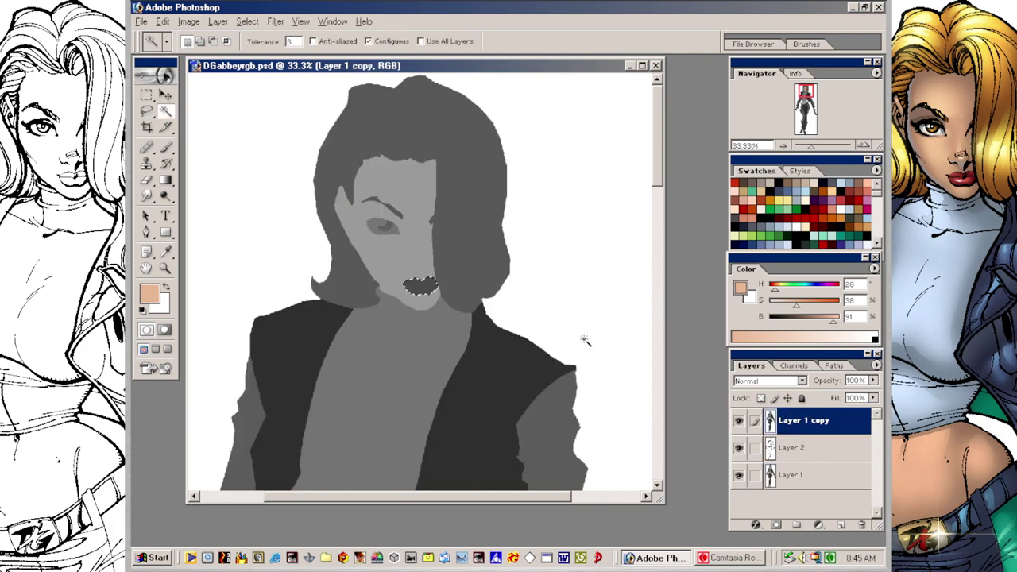
click(806, 477)
click(739, 421)
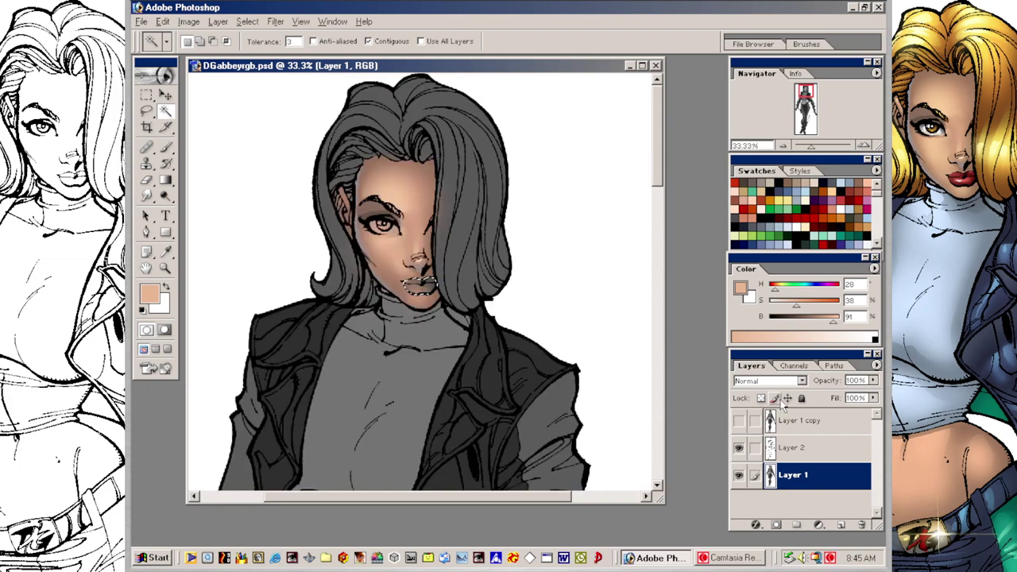
key(ctrl+h)
Step: Brush the lips with dark red (H 0, S 100, B 48), and shade them with the red darkened to 35% brightness
key(b)
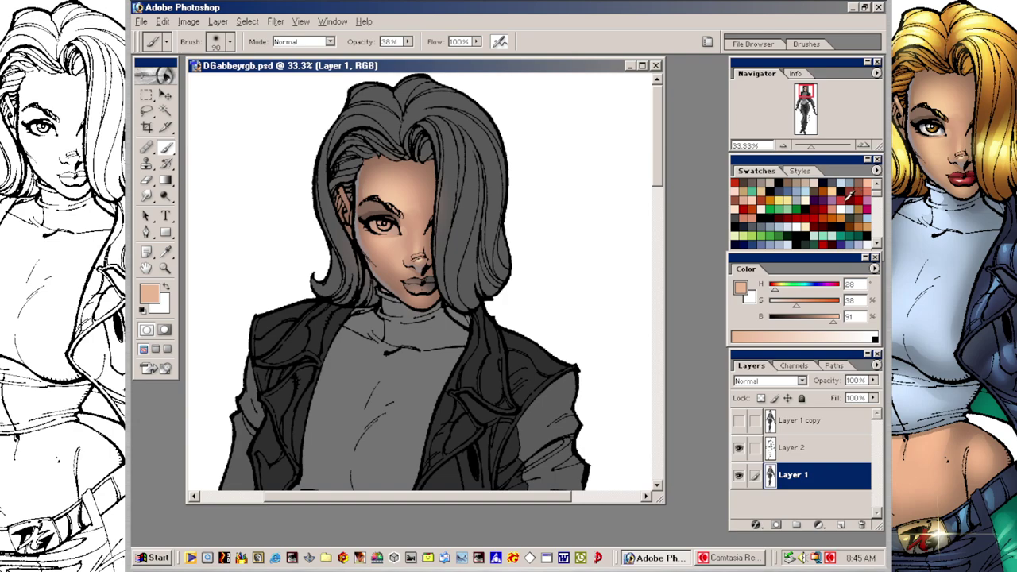
click(818, 210)
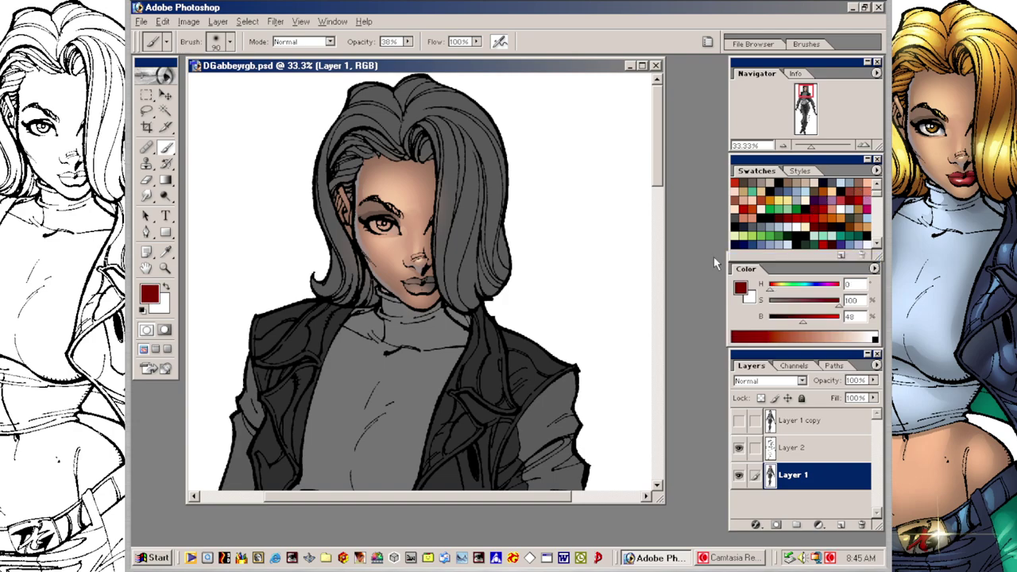
mouse_move(434, 283)
mouse_down()
mouse_move(407, 281)
mouse_move(443, 282)
mouse_move(423, 274)
mouse_move(411, 293)
mouse_move(436, 292)
mouse_move(411, 288)
mouse_move(425, 289)
mouse_up()
drag(802, 321, 793, 321)
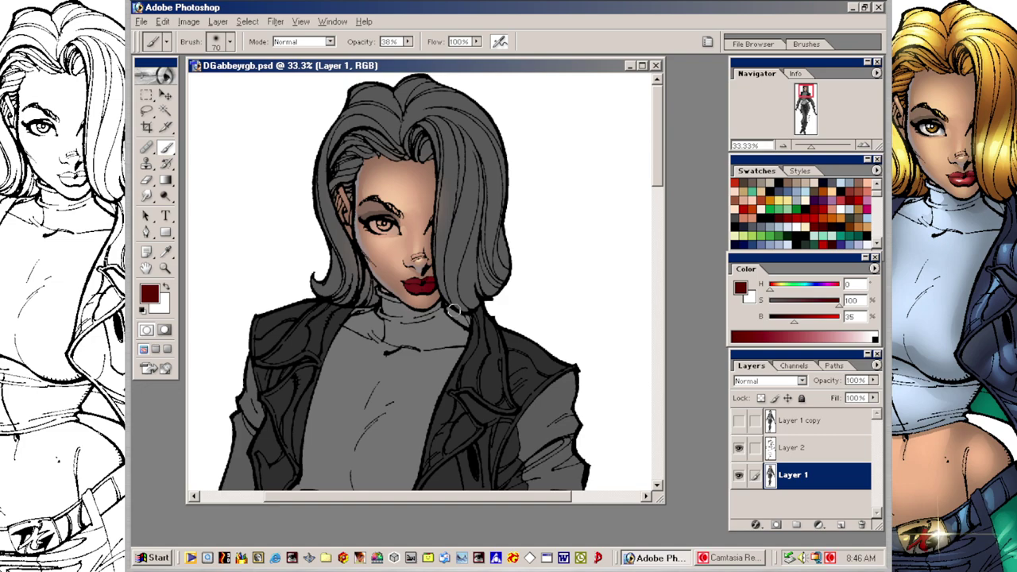
Step: Mix a bright pink (H 360, S 60, B 100) from a salmon swatch and brush highlights onto the lips at 30 px
click(836, 205)
click(812, 301)
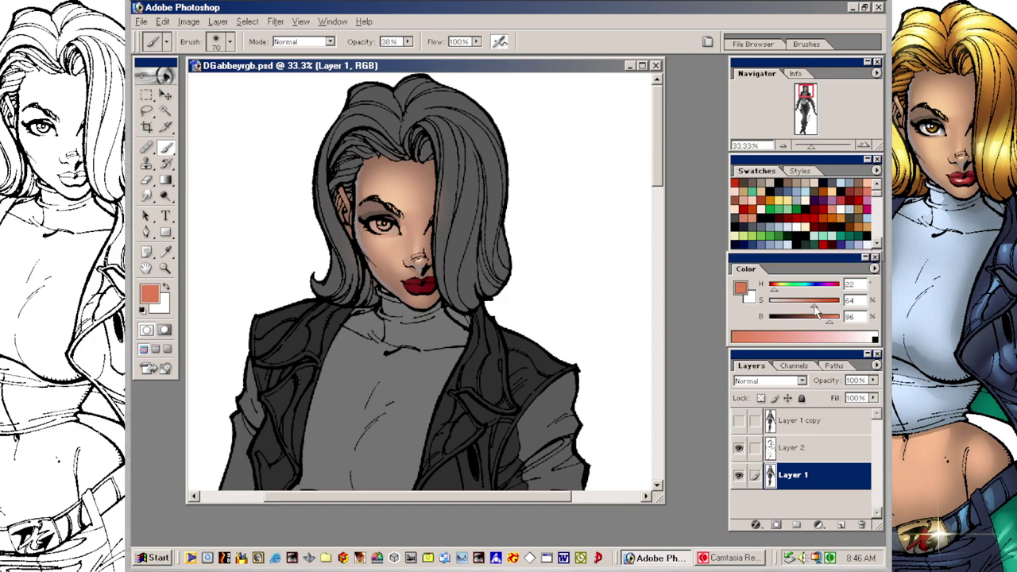
key(bracketleft)
key(bracketleft)
key(bracketleft)
key(bracketleft)
drag(774, 294, 840, 320)
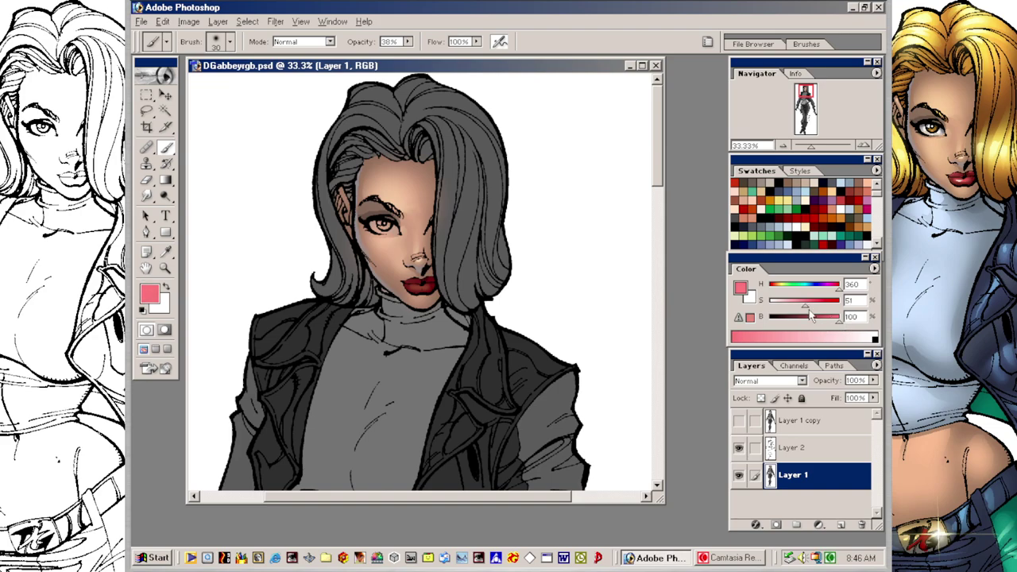
click(811, 306)
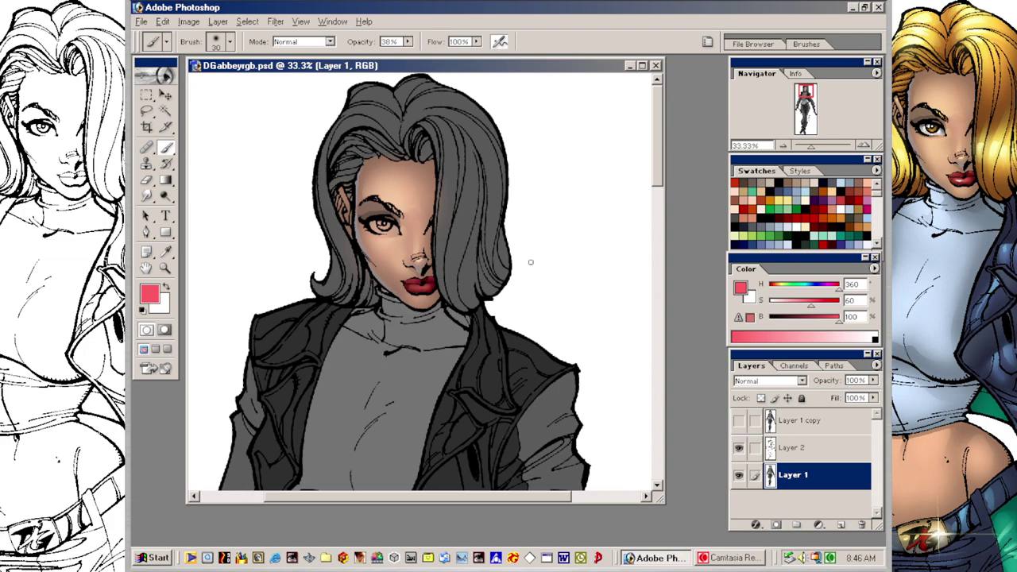
Step: Lasso the highlight areas of the lips and brush them with the pink using a slightly larger brush
key(l)
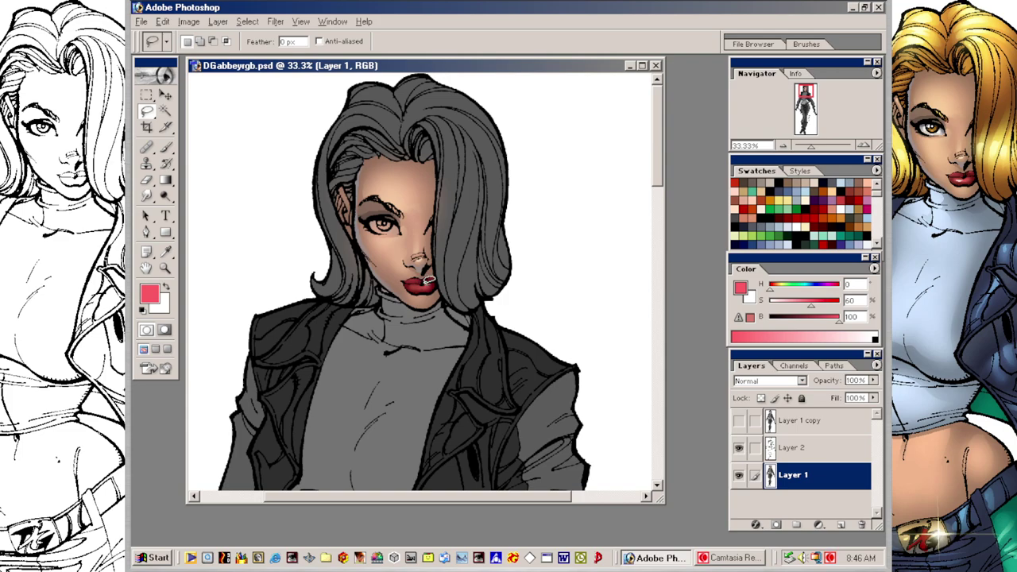
key(shift)
mouse_move(422, 270)
mouse_down()
mouse_move(419, 288)
mouse_move(408, 275)
mouse_move(423, 270)
mouse_up()
key(b)
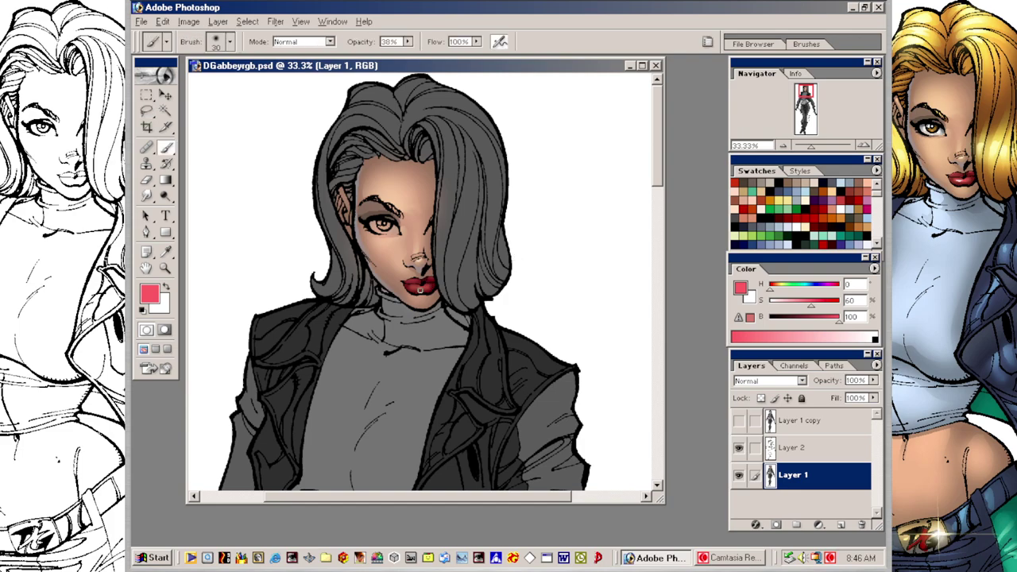
key(bracketright)
drag(431, 283, 415, 279)
Step: Lasso small shine shapes on the lips and brush white highlights into them at 30 px
key(l)
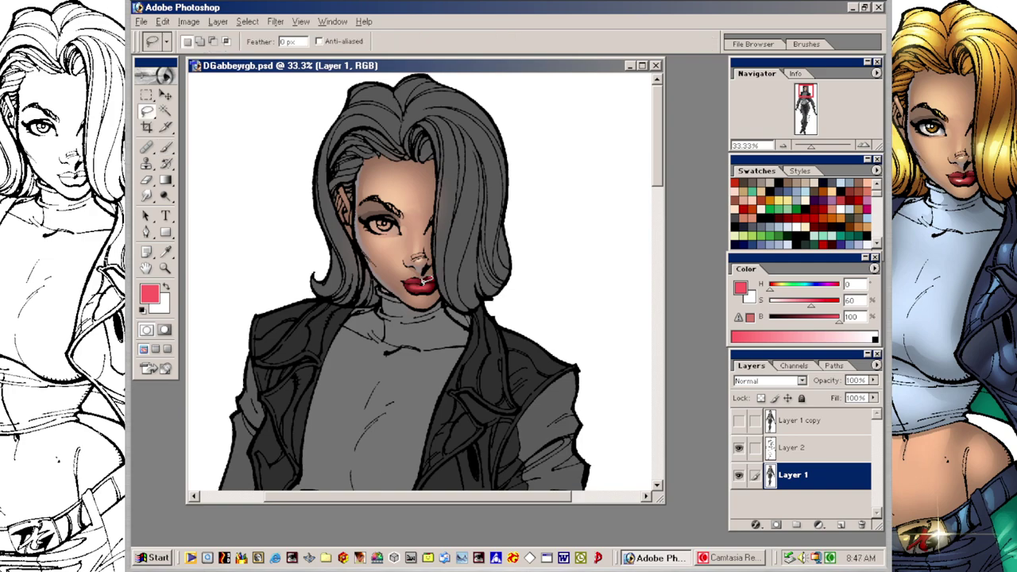
drag(419, 285, 423, 283)
key(x)
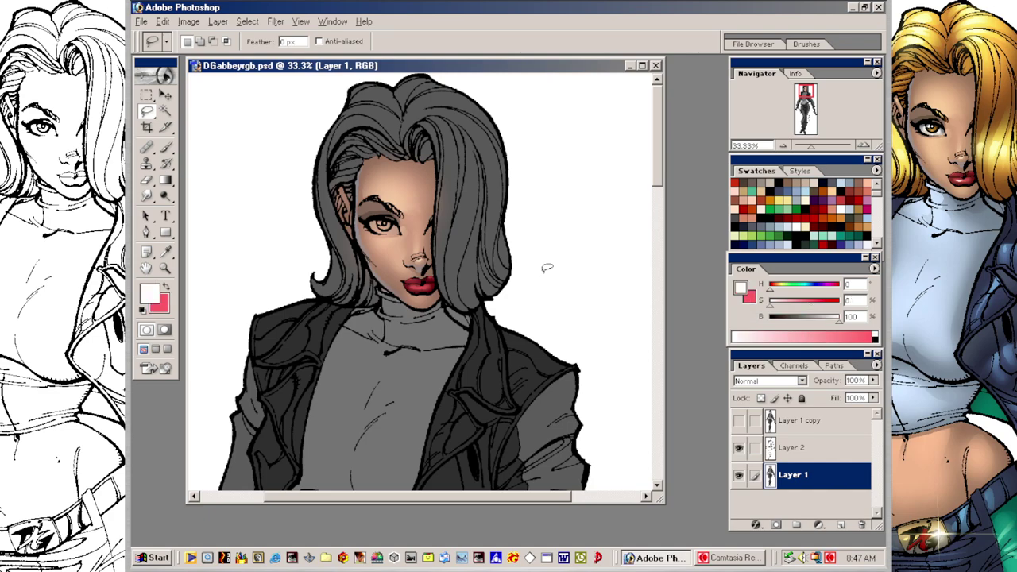
key(b)
key(bracketleft)
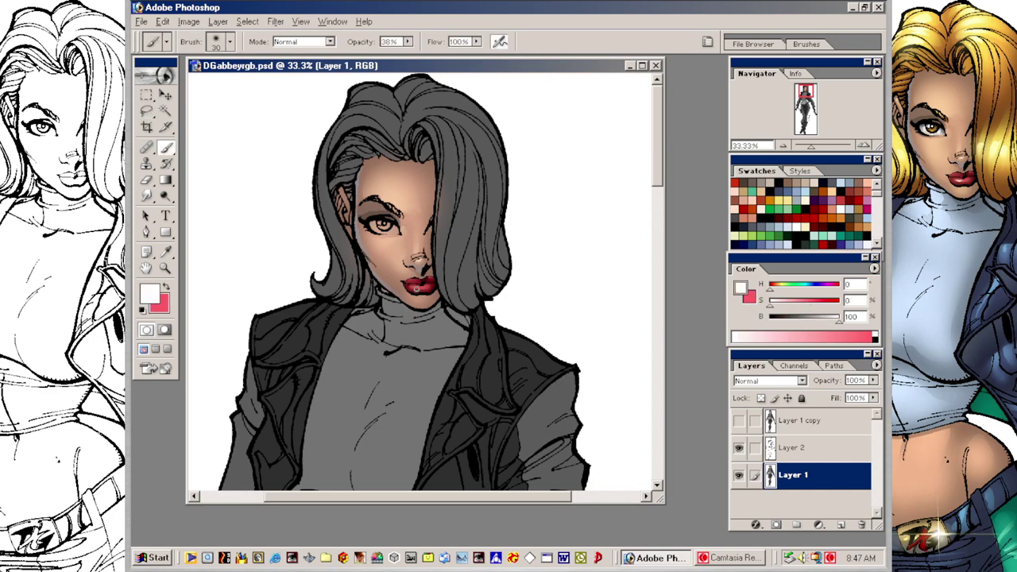
click(415, 289)
Step: Select the visible eye from the flat colors on Layer 1 copy, return to Layer 1 with the copy hidden, and hide the selection edges
key(l)
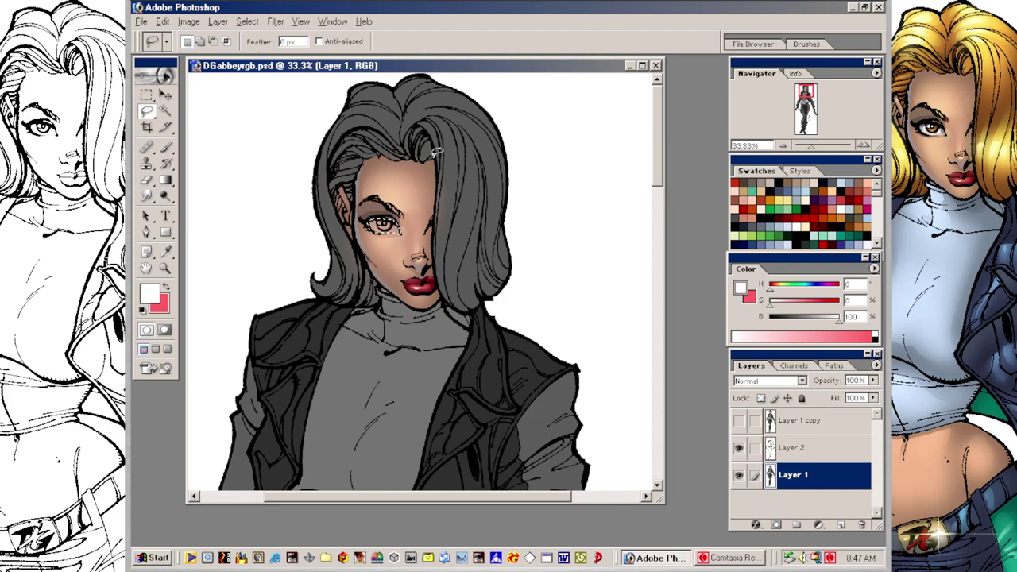
click(805, 422)
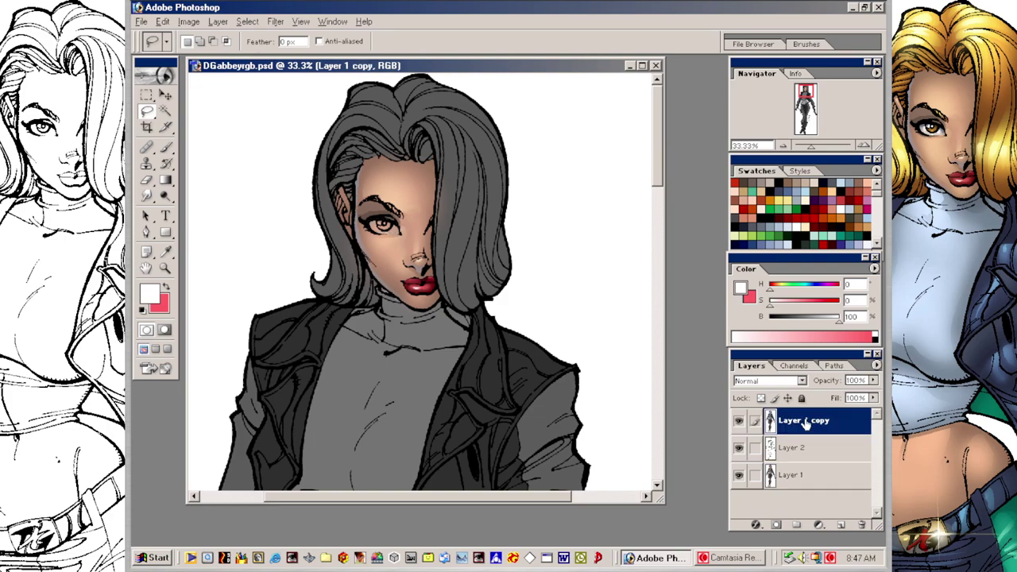
key(w)
click(380, 228)
click(795, 474)
click(738, 422)
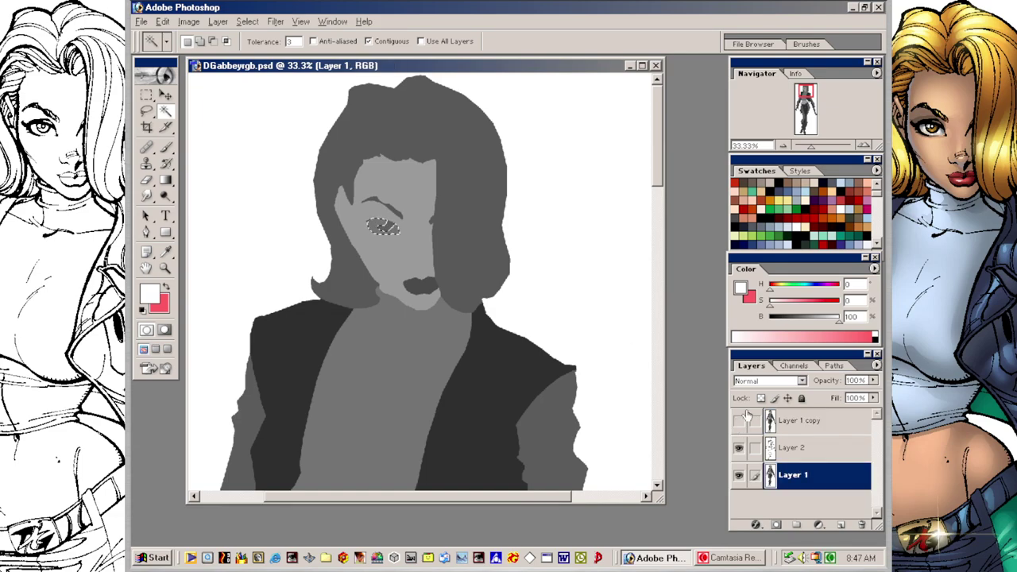
key(ctrl+h)
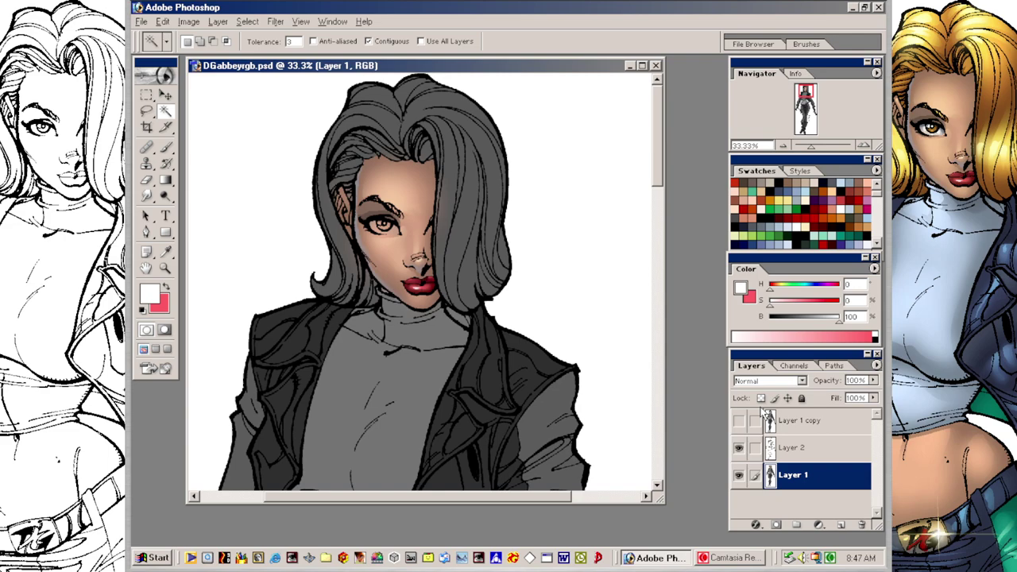
Step: Brush the eye with pale beige (H 36, S 14, B 89) and blue-grey (H 211, S 20, B 69) at 60 to 70 px
key(v)
click(845, 196)
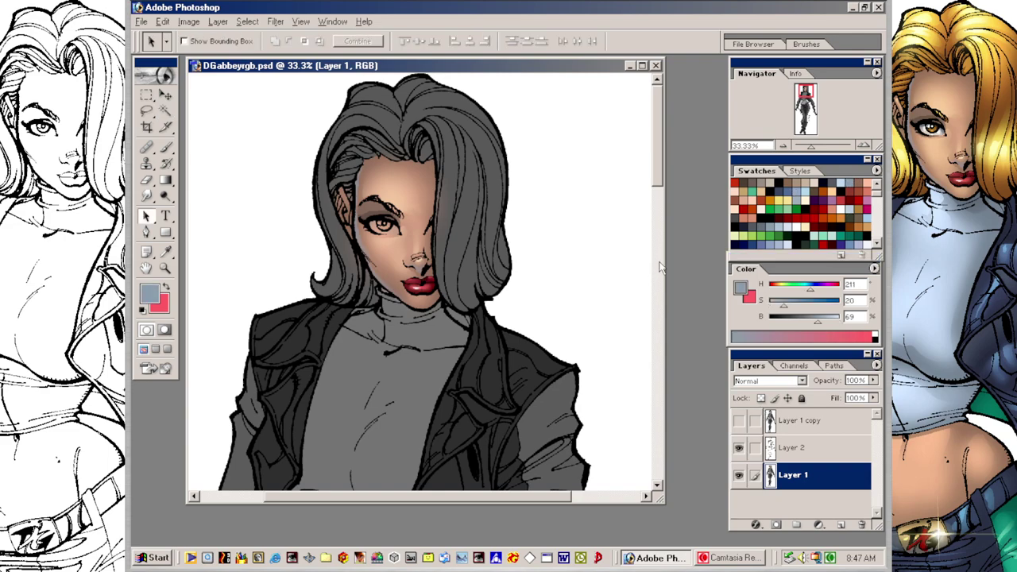
key(b)
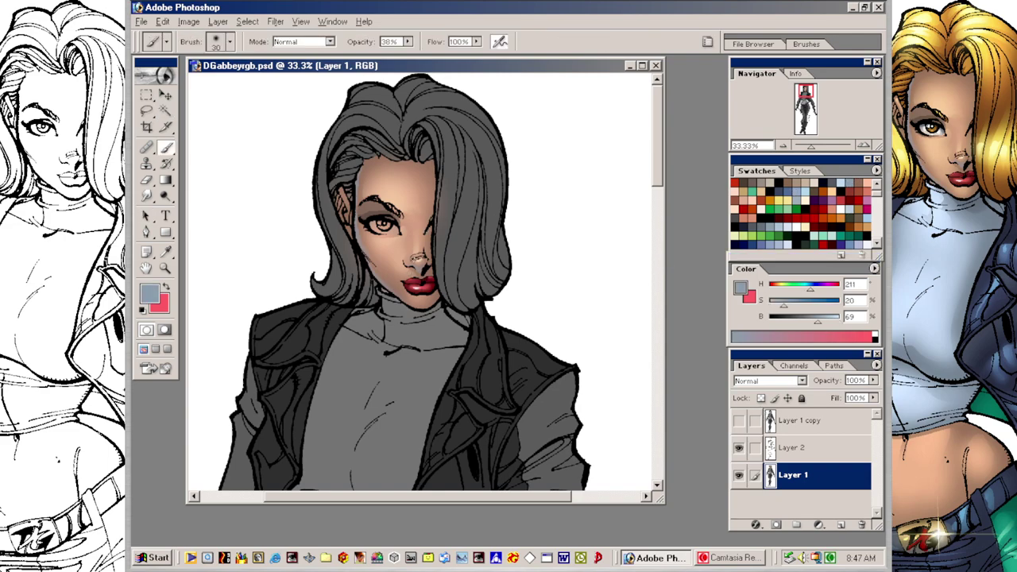
key(bracketright)
click(812, 182)
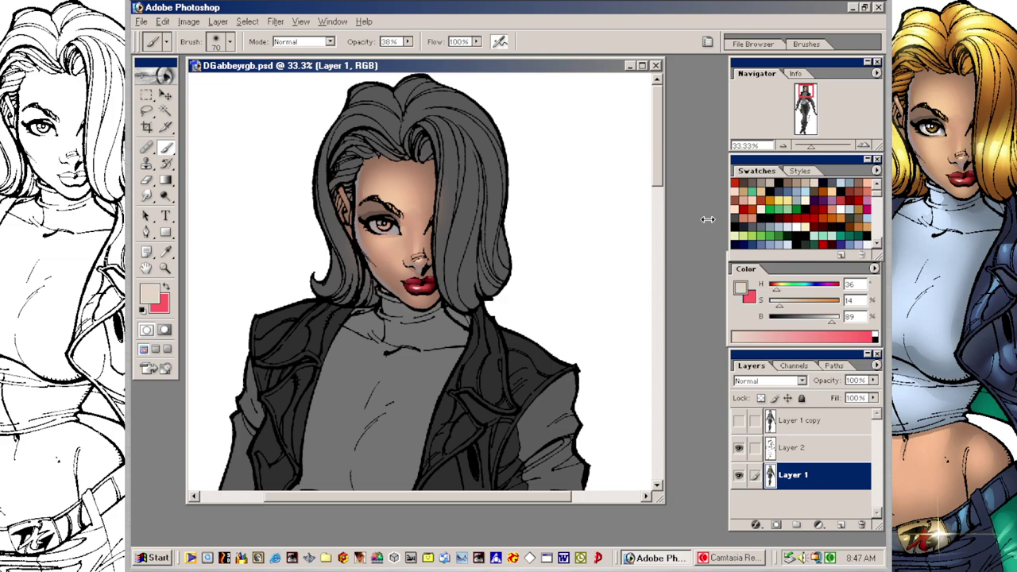
key(bracketleft)
click(849, 185)
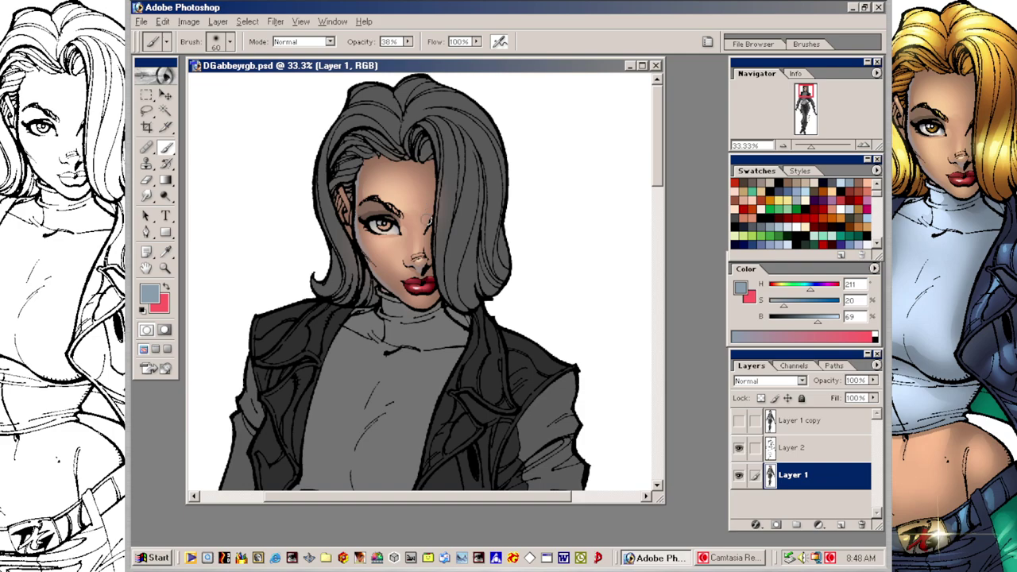
Step: Shade the upper part of the eye with dark grey (H 223, S 14, B 39) using a 30 px soft brush
click(840, 184)
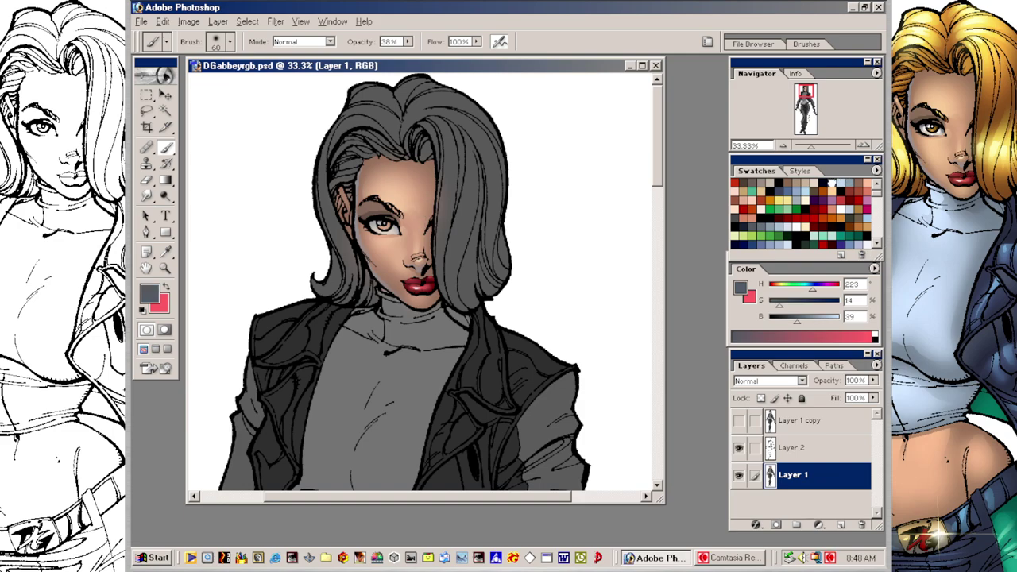
key(bracketleft)
key(bracketleft)
key(bracketleft)
mouse_move(379, 220)
mouse_down()
mouse_move(368, 221)
mouse_move(407, 219)
mouse_up()
Step: Choose the hard round 36 px brush, lasso and darken the eye's upper shadow, and add white touches at 30 px
click(230, 42)
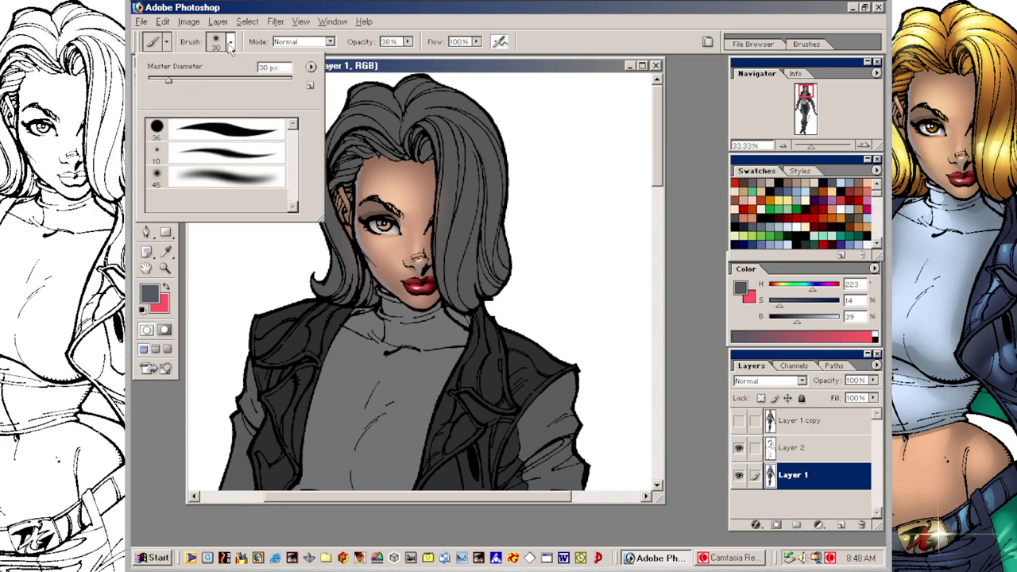
double_click(243, 137)
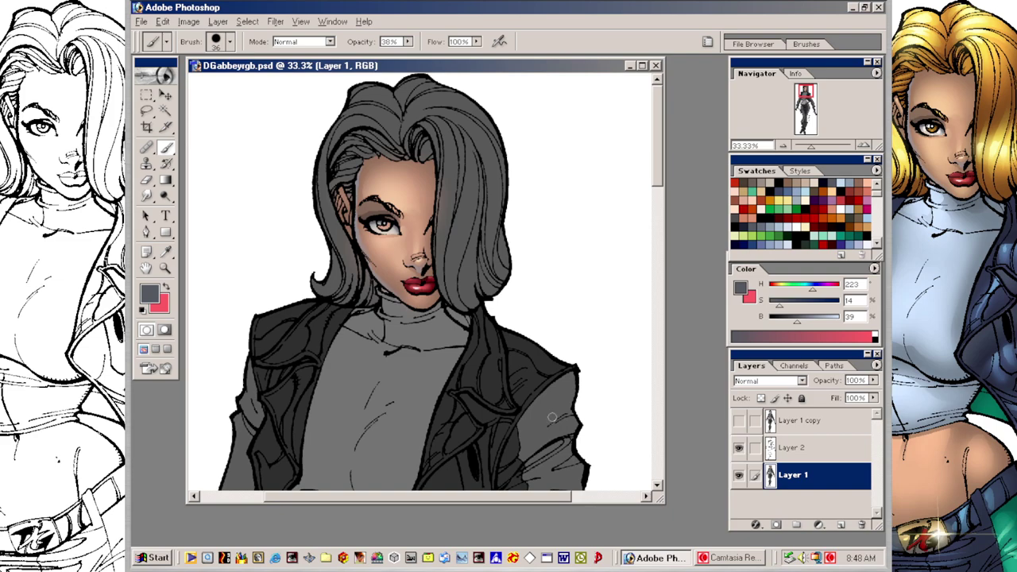
key(l)
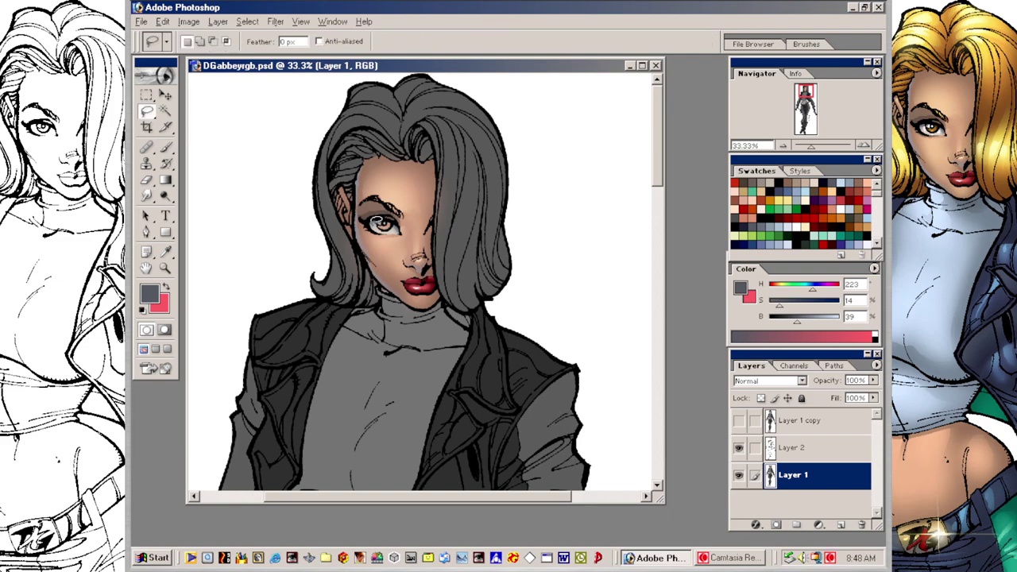
key(shift)
key(b)
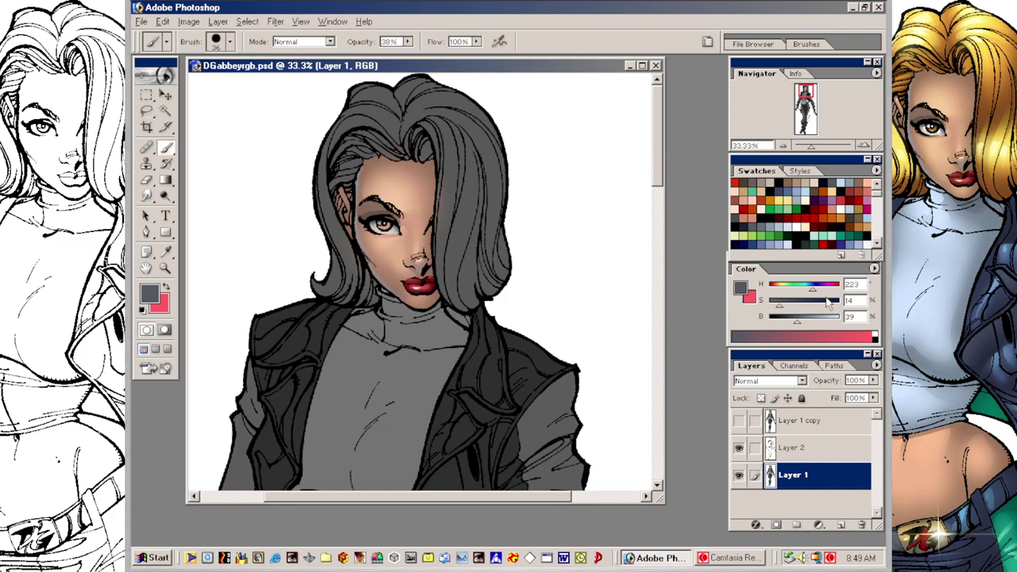
click(844, 203)
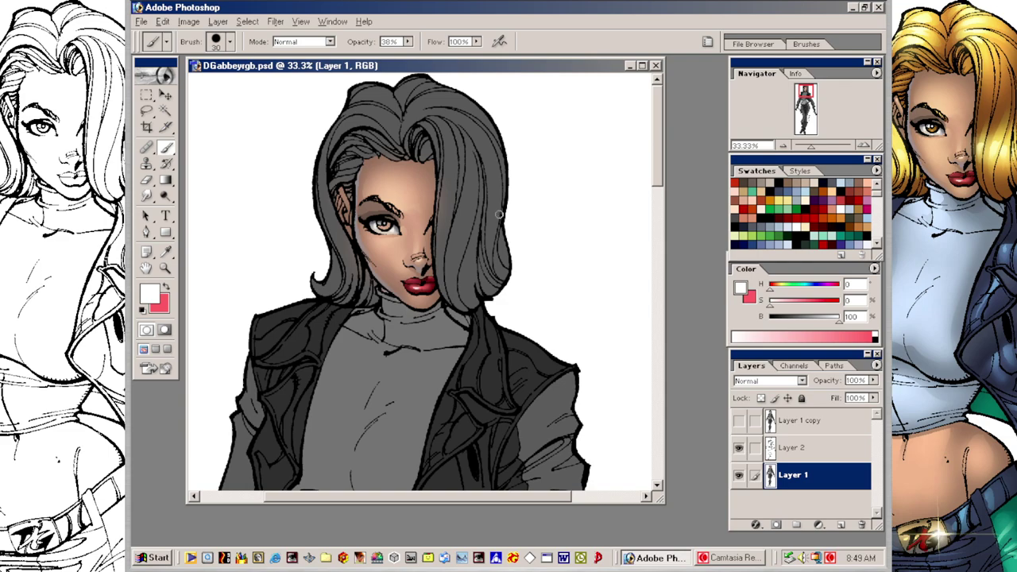
Step: Select the iris from the flat colors on Layer 1 copy and return to Layer 1 with the copy hidden
click(803, 421)
click(739, 420)
key(w)
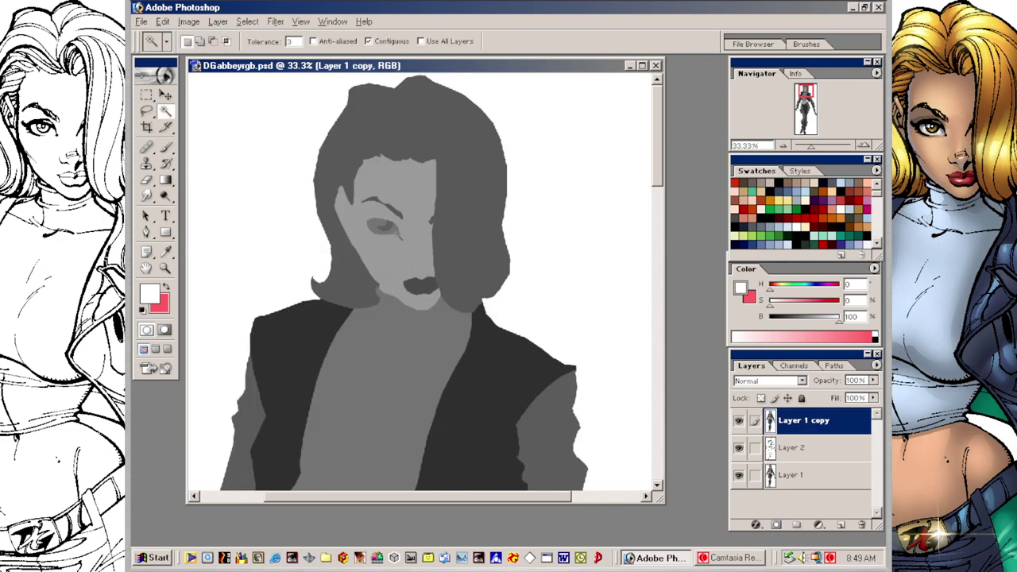
click(796, 482)
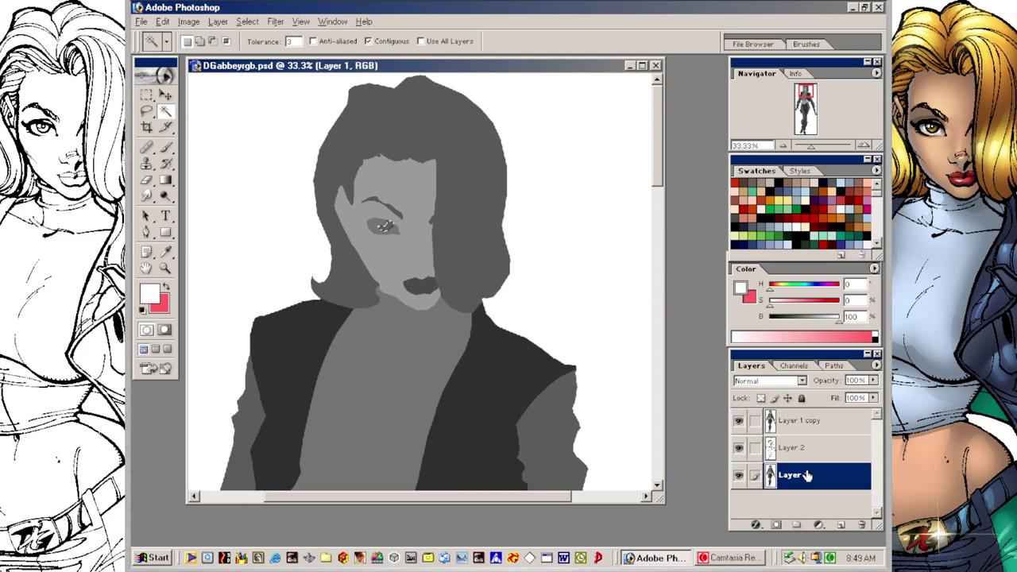
click(739, 421)
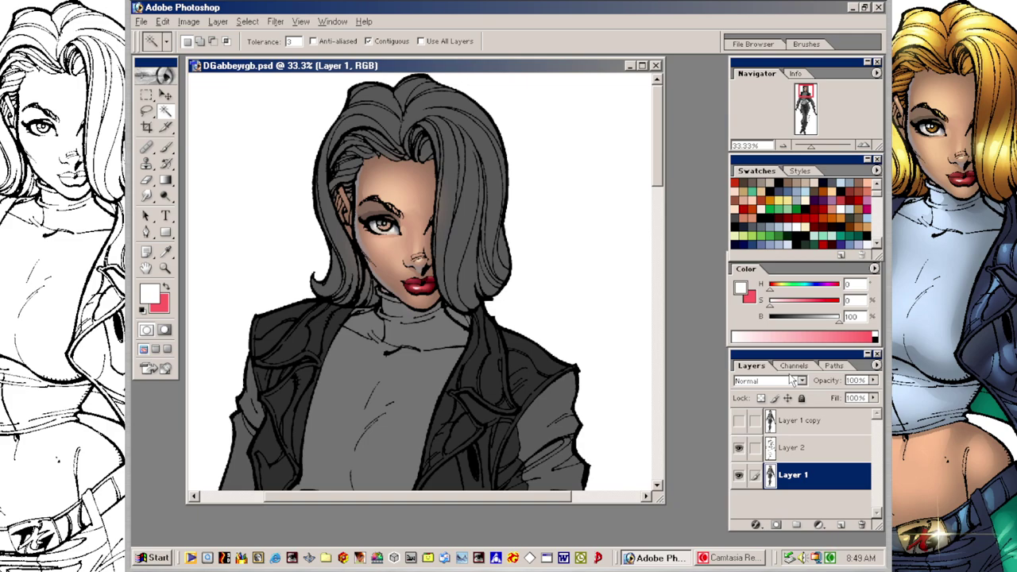
Step: Brush the selected iris with dark brown (H 37, S 67, B 34) at 38% opacity
key(b)
click(816, 192)
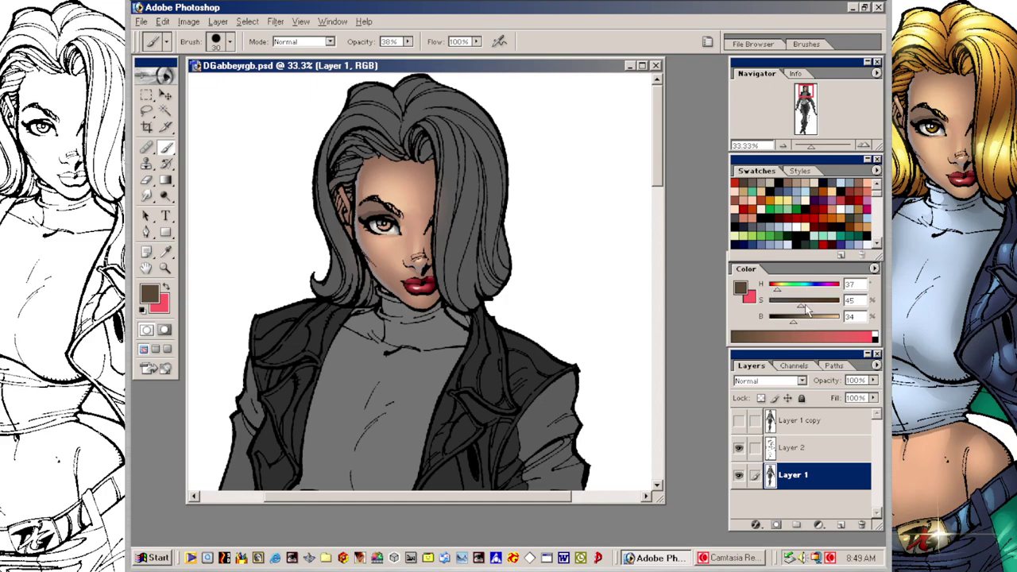
click(811, 309)
drag(812, 306, 817, 306)
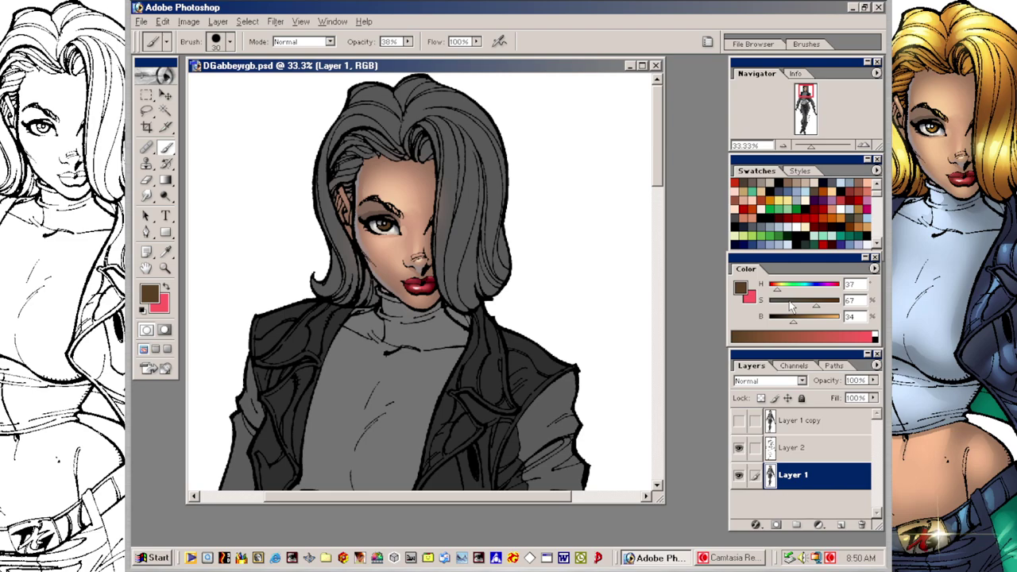
Step: Build up lighter golden brown in the iris (H 37, S 77, B 63, brightened to B 89) with the hard round 36 px brush
drag(793, 320, 822, 306)
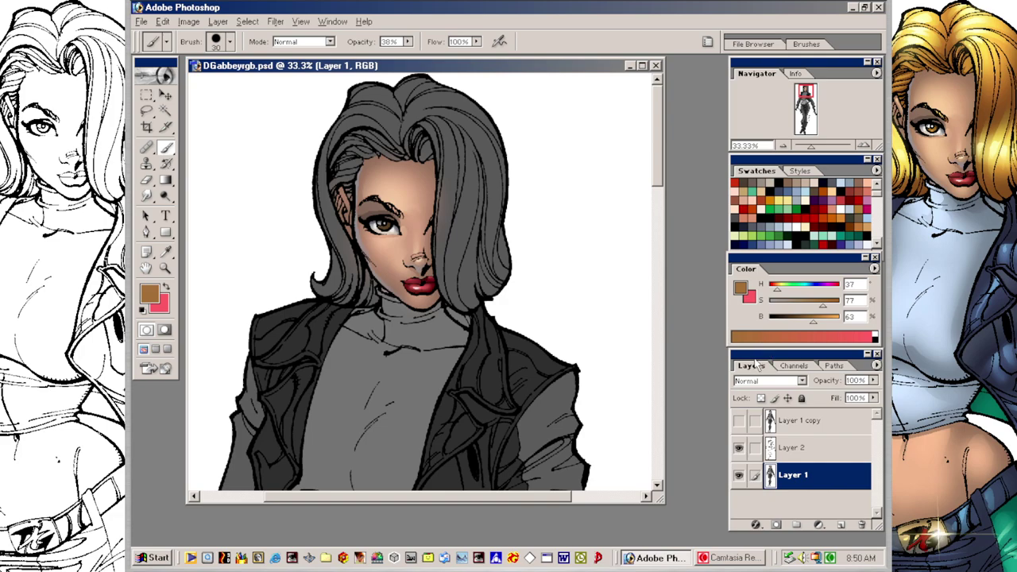
key(l)
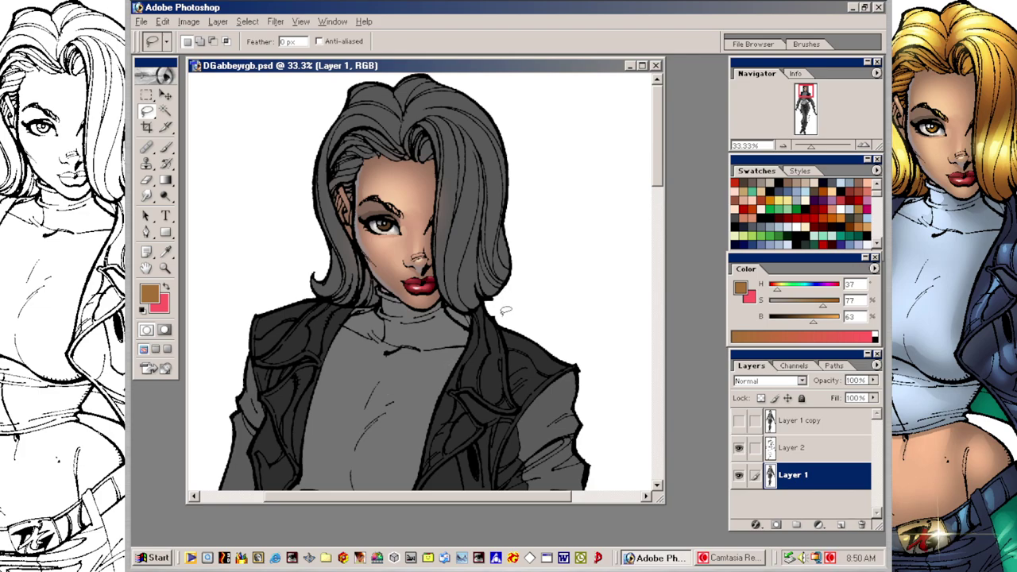
key(b)
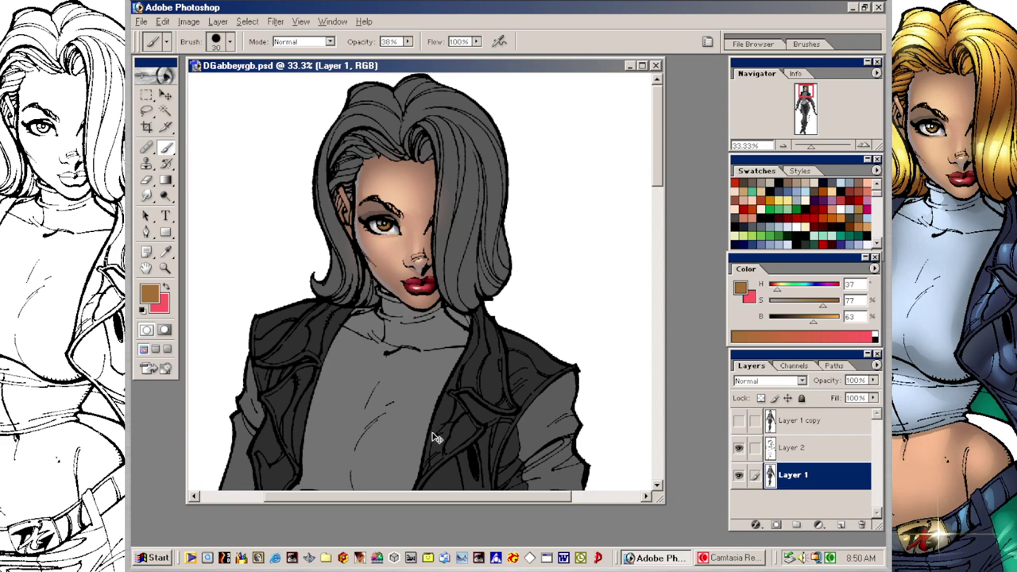
click(229, 41)
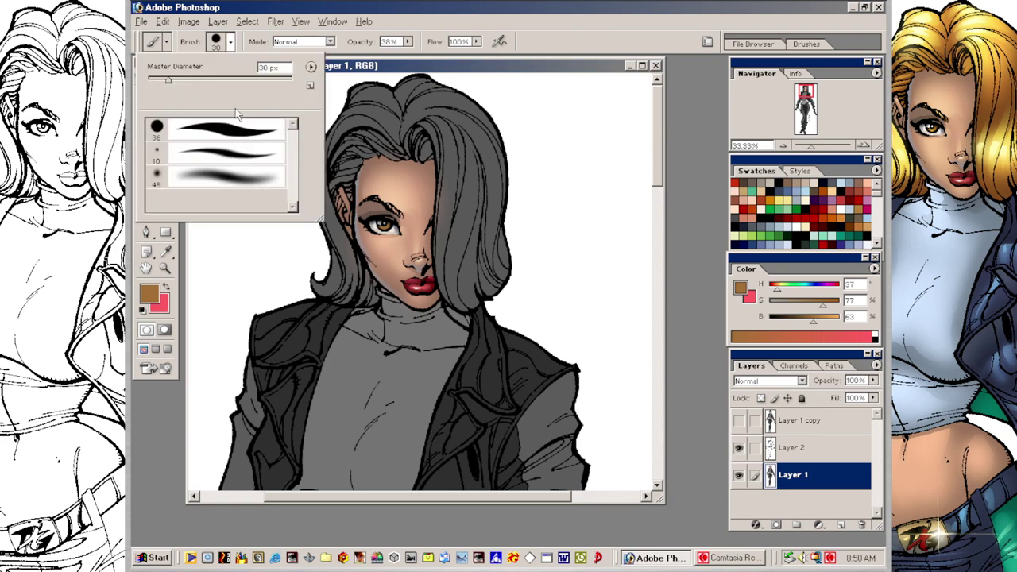
double_click(238, 131)
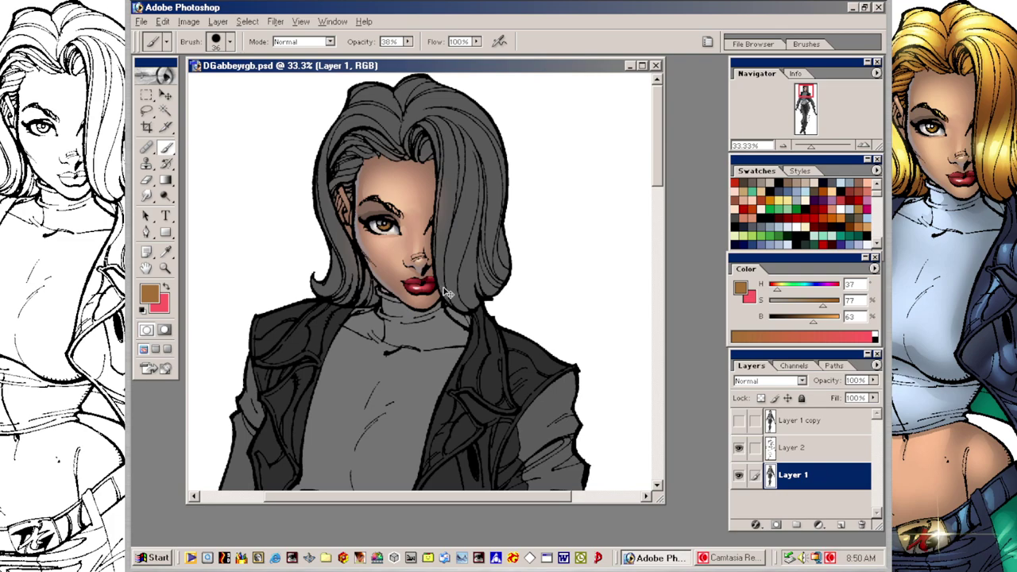
key(ctrl+plus)
drag(814, 324, 832, 325)
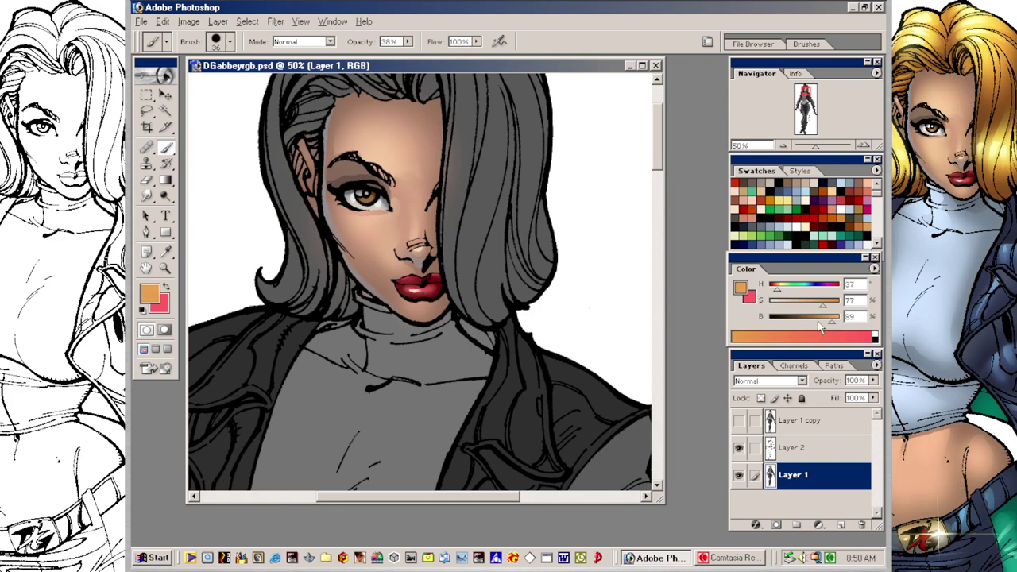
Step: Reduce the brush to 6 px at 100% opacity and add fine white highlights to the eye
key(bracketleft)
key(bracketleft)
key(bracketleft)
key(bracketleft)
drag(407, 42, 436, 62)
drag(407, 42, 464, 60)
click(841, 209)
click(840, 209)
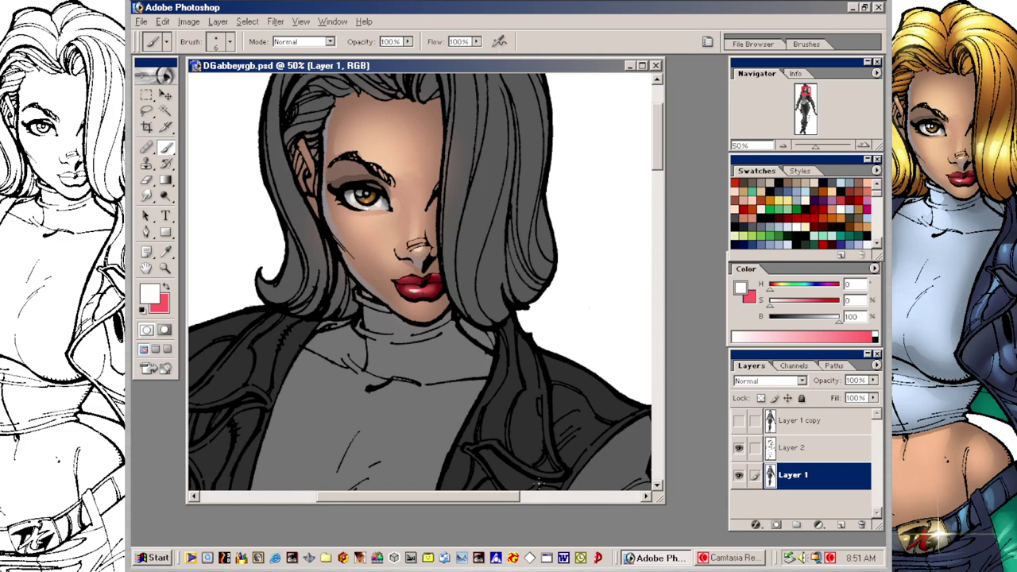
Step: Touch up small details around the face with skin tones sampled from it, using a 6 to 9 px brush
alt+click(428, 172)
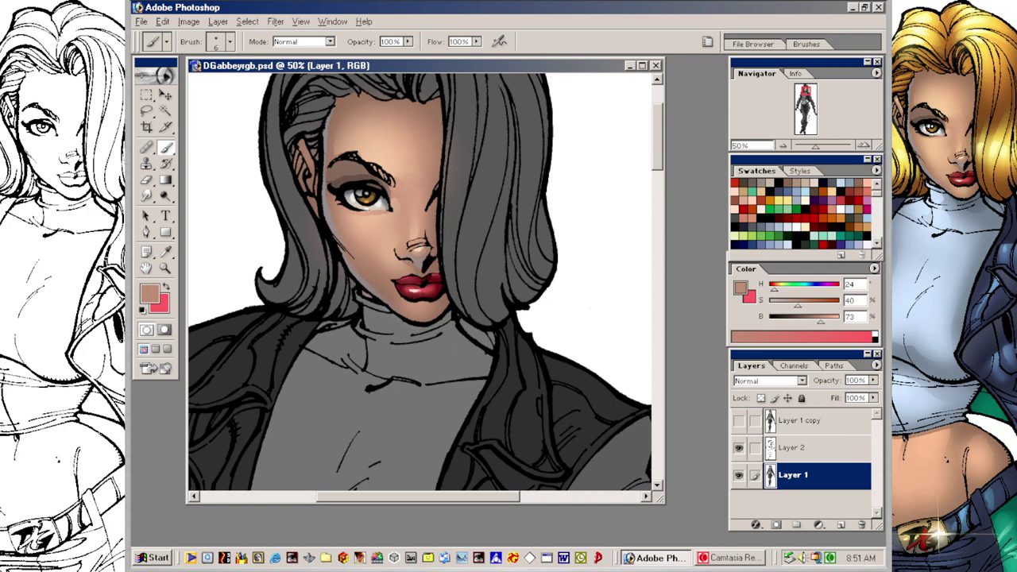
alt+click(388, 202)
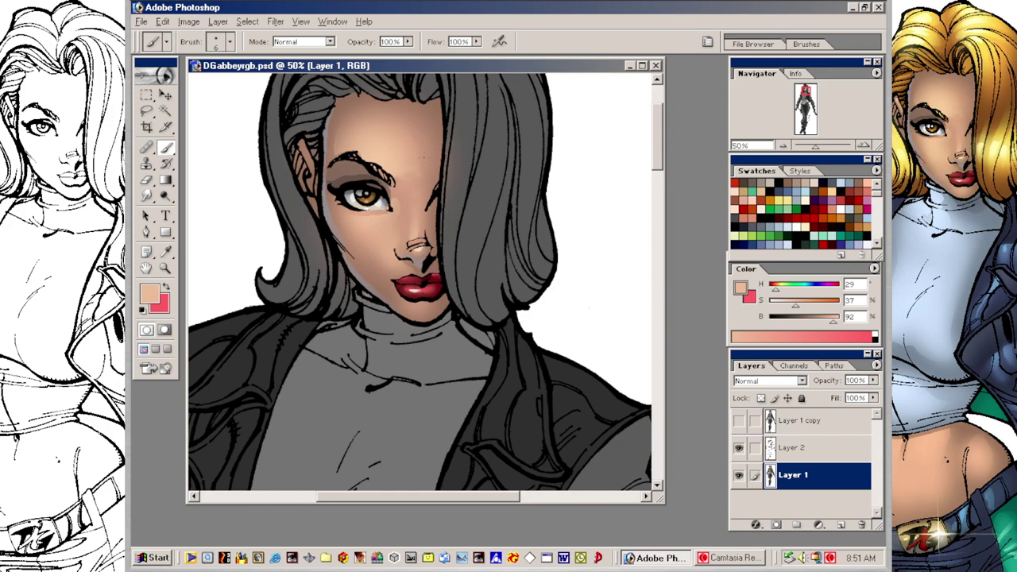
alt+click(354, 167)
key(bracketright)
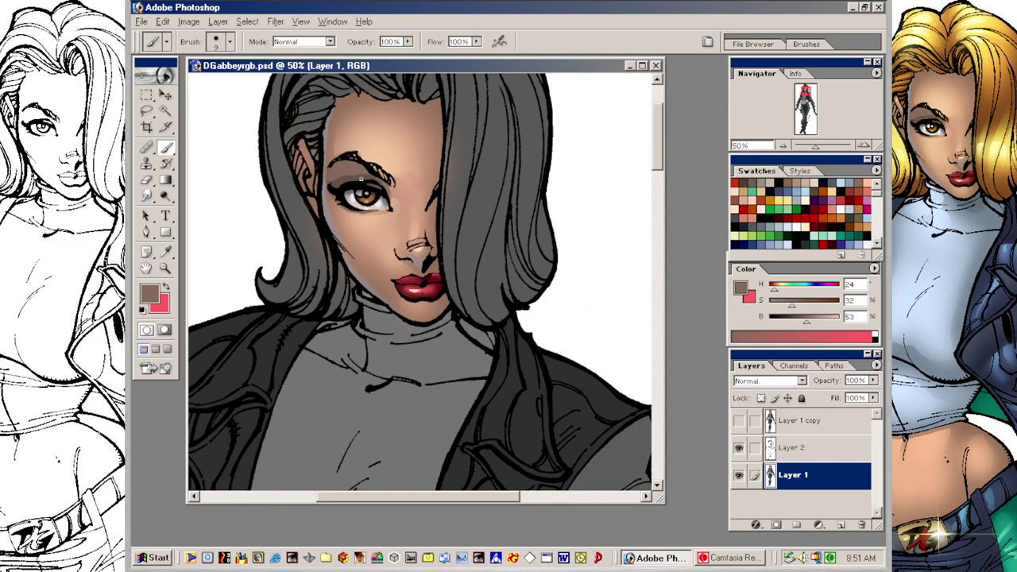
alt+click(377, 132)
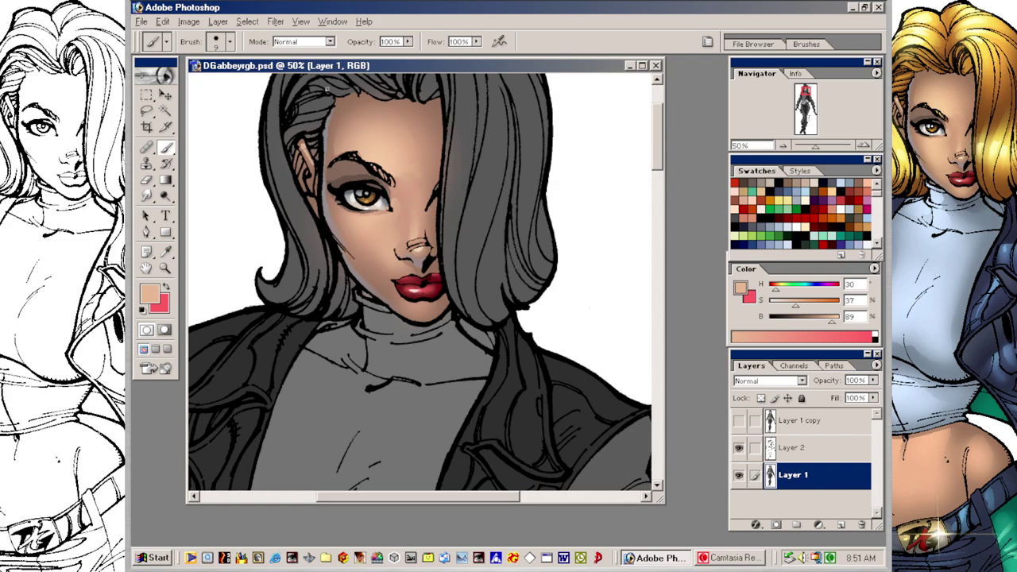
Step: Smudge the color along the ear with a 30 px Smudge tool at 100% strength
click(147, 196)
key(bracketleft)
key(bracketleft)
drag(298, 166, 310, 143)
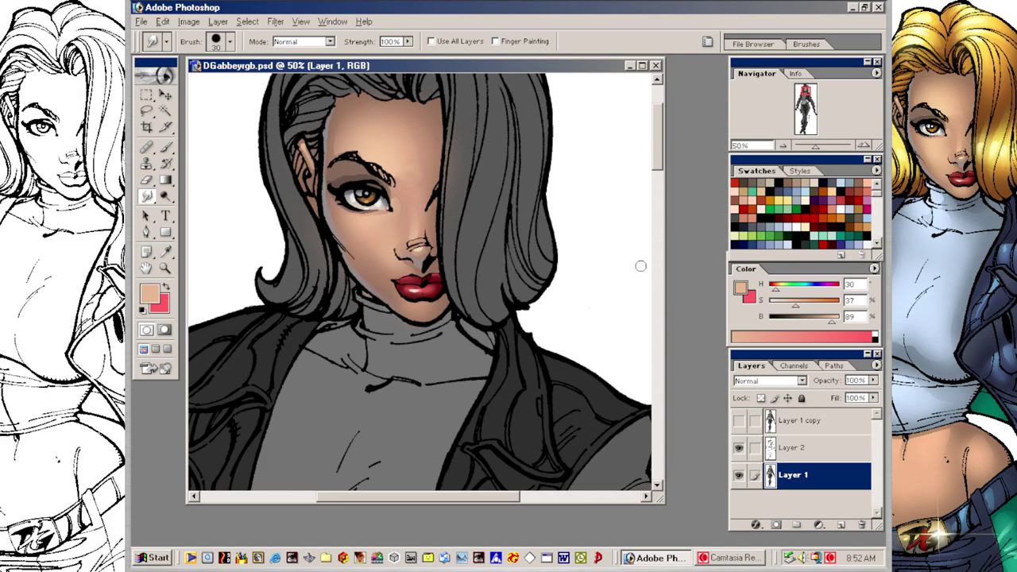
Step: Add a small white highlight dot to the iris with a small hard brush
click(844, 205)
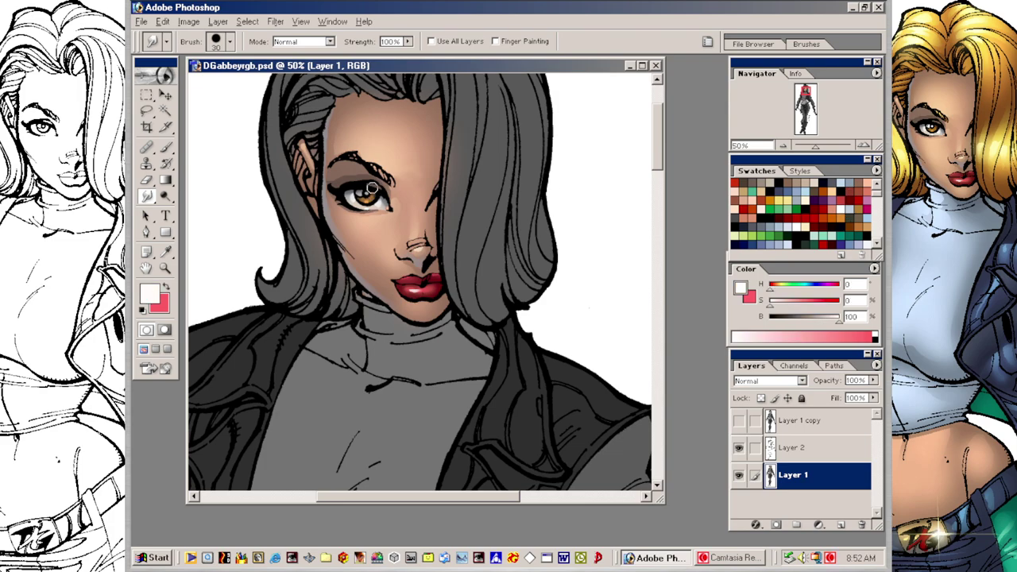
key(b)
key(bracketleft)
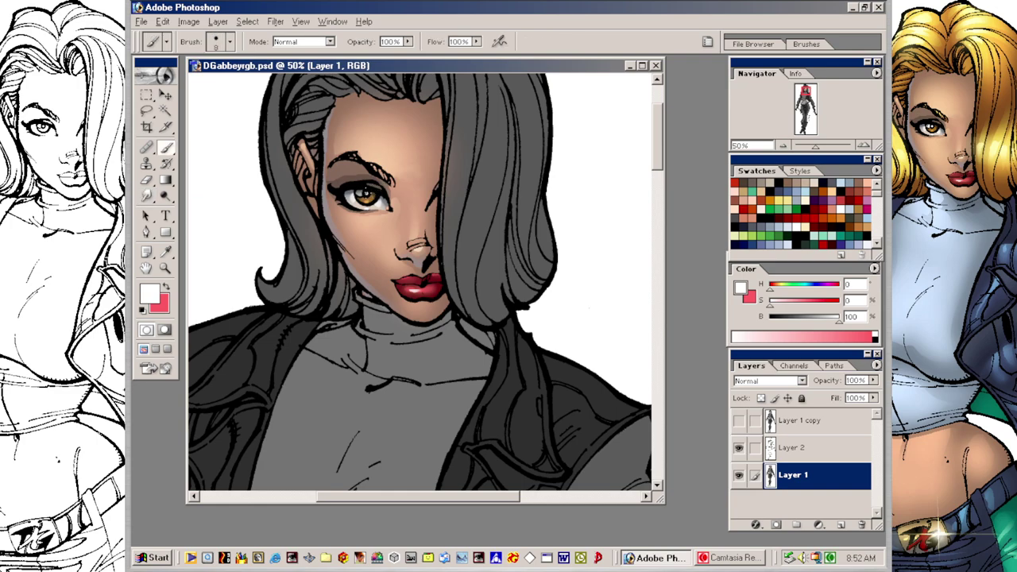
click(361, 192)
Step: Select the hair from the flat colors on Layer 1 copy, return to Layer 1 with the copy hidden, and hide the selection edges
drag(492, 336, 497, 397)
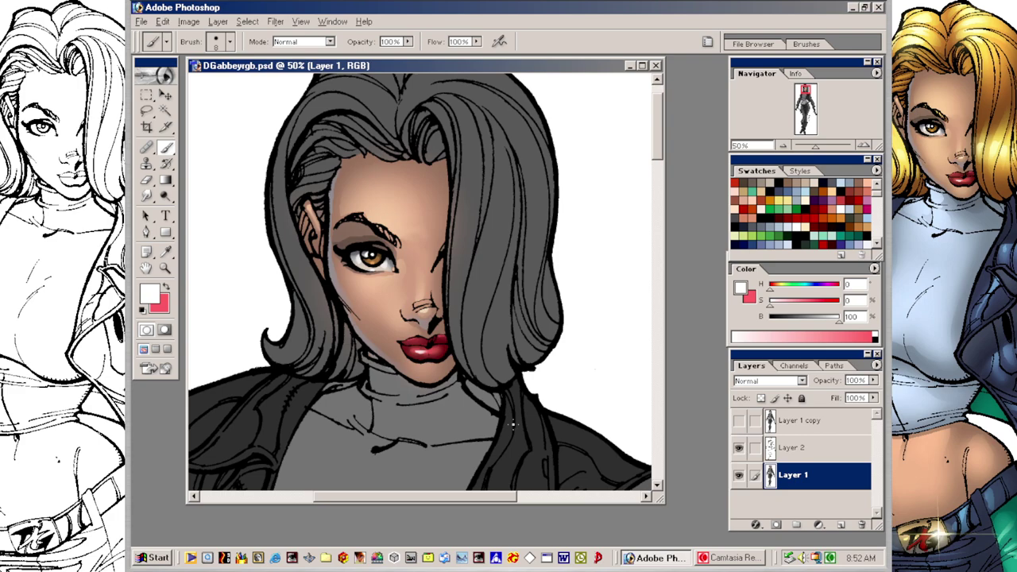
key(ctrl+minus)
key(ctrl+minus)
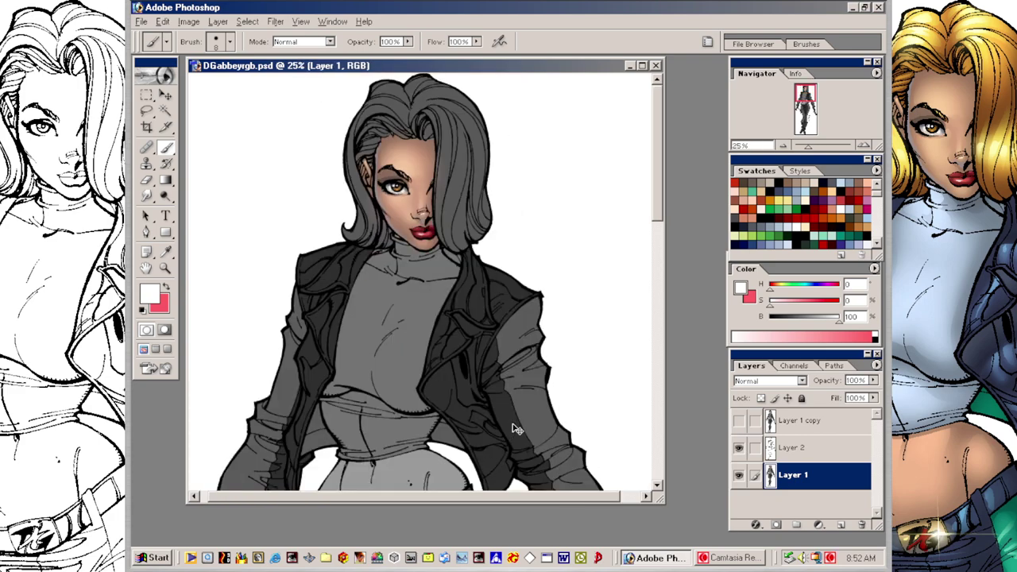
key(ctrl+plus)
key(ctrl+minus)
drag(542, 358, 534, 365)
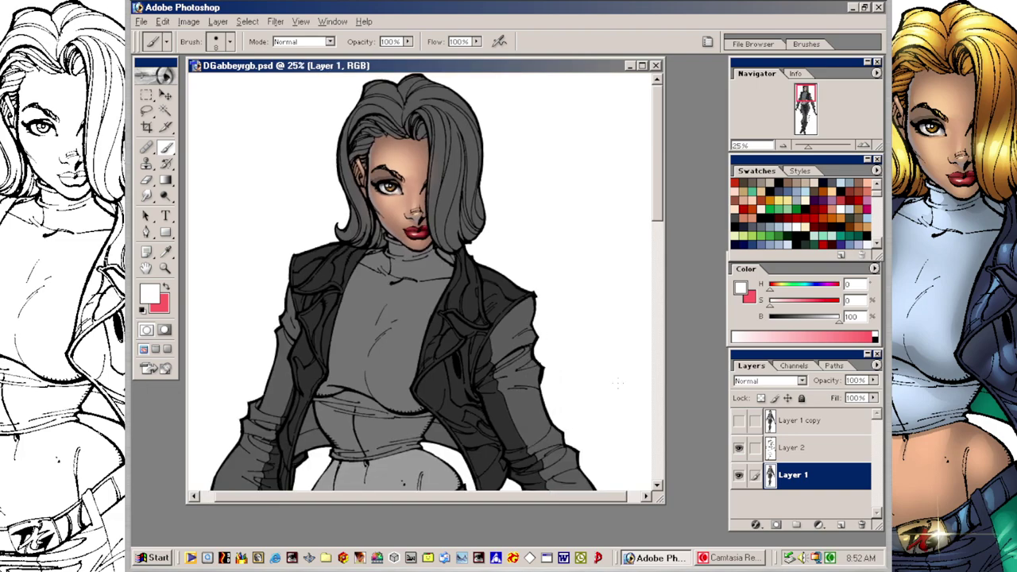
key(w)
click(461, 171)
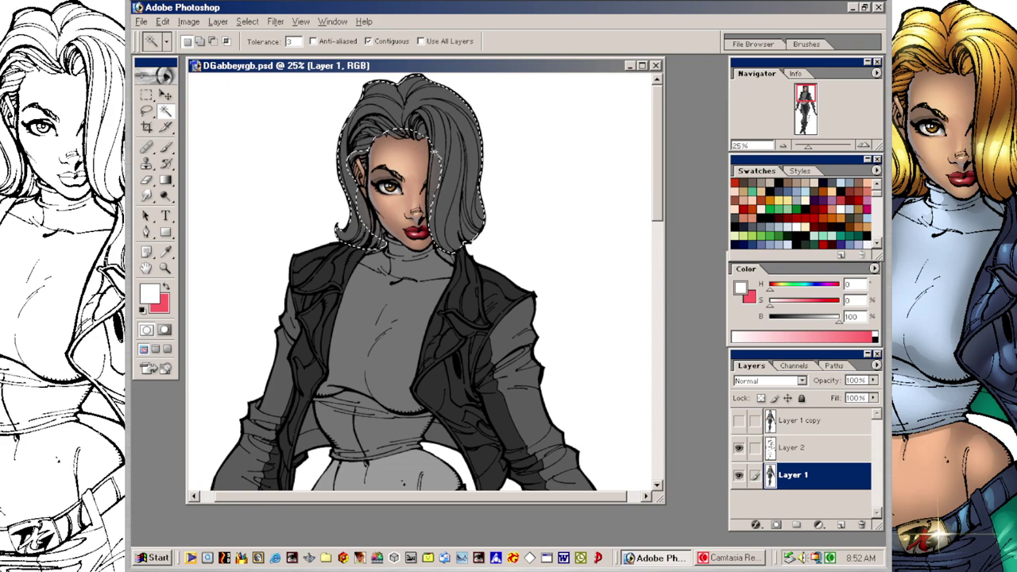
click(805, 424)
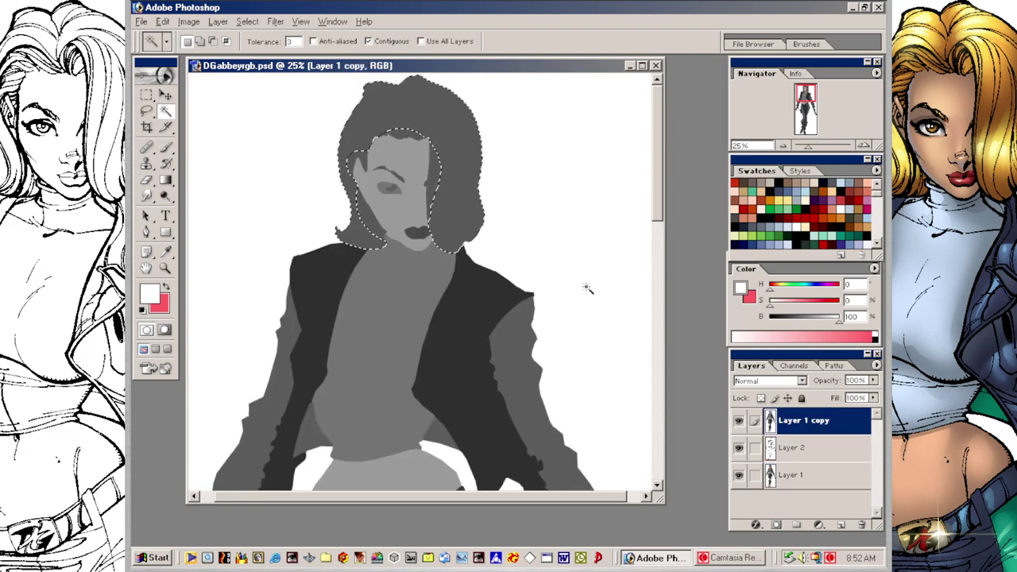
click(461, 167)
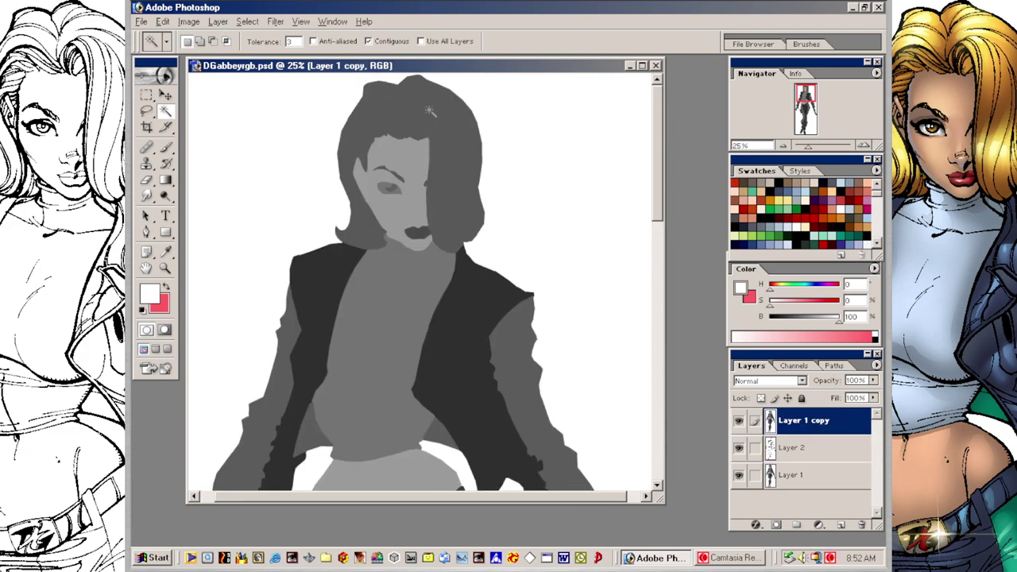
click(790, 475)
click(738, 419)
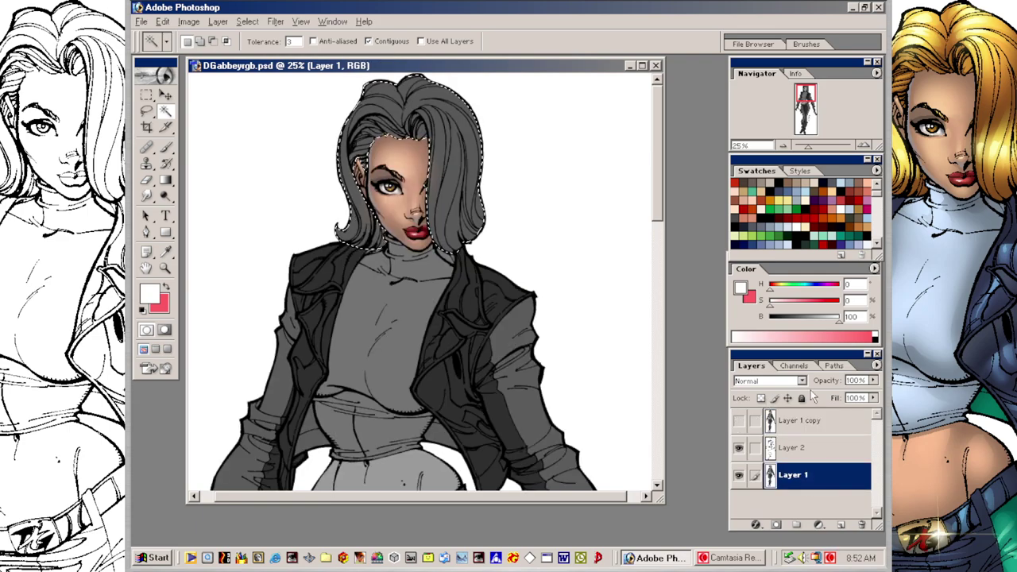
key(ctrl+d)
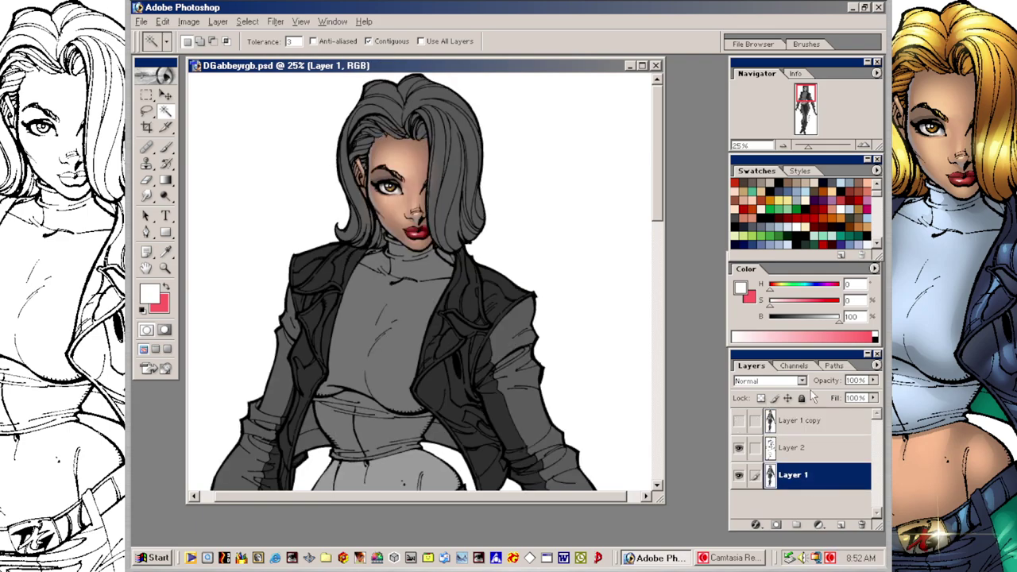
Step: Fill the selected hair with reddish brown (H 28, S 76, B 69)
click(827, 185)
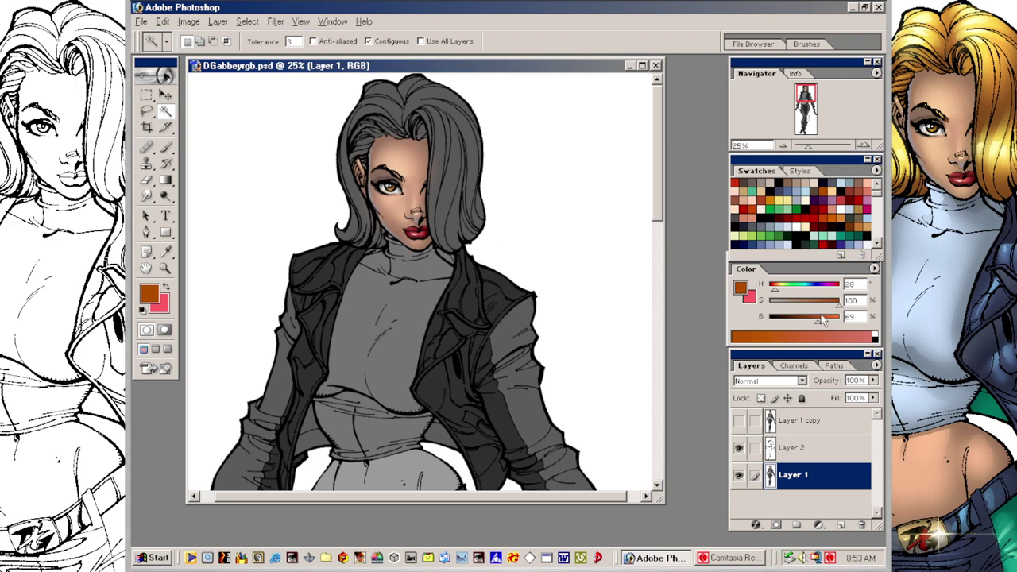
drag(838, 308, 822, 311)
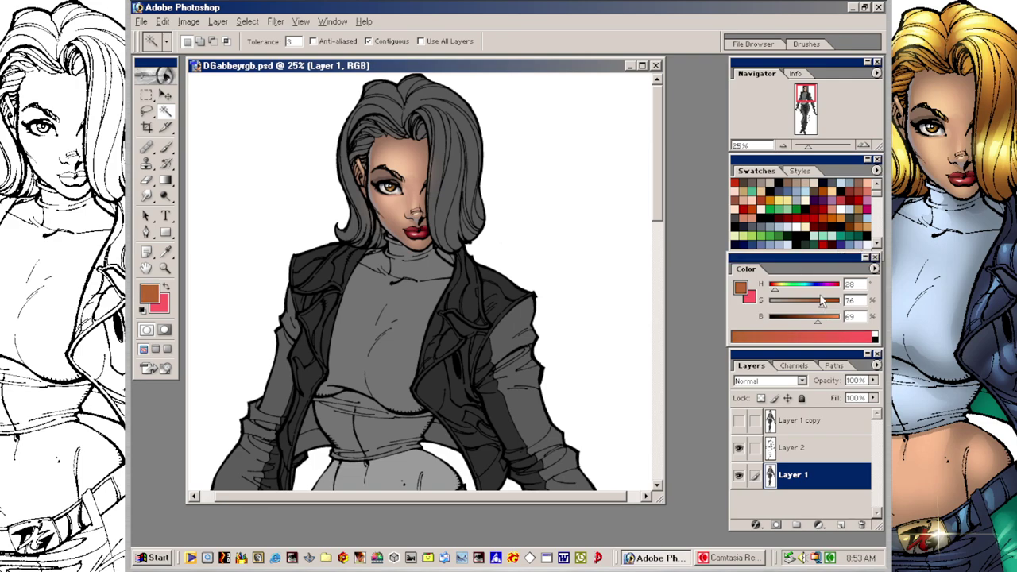
key(alt+BackSpace)
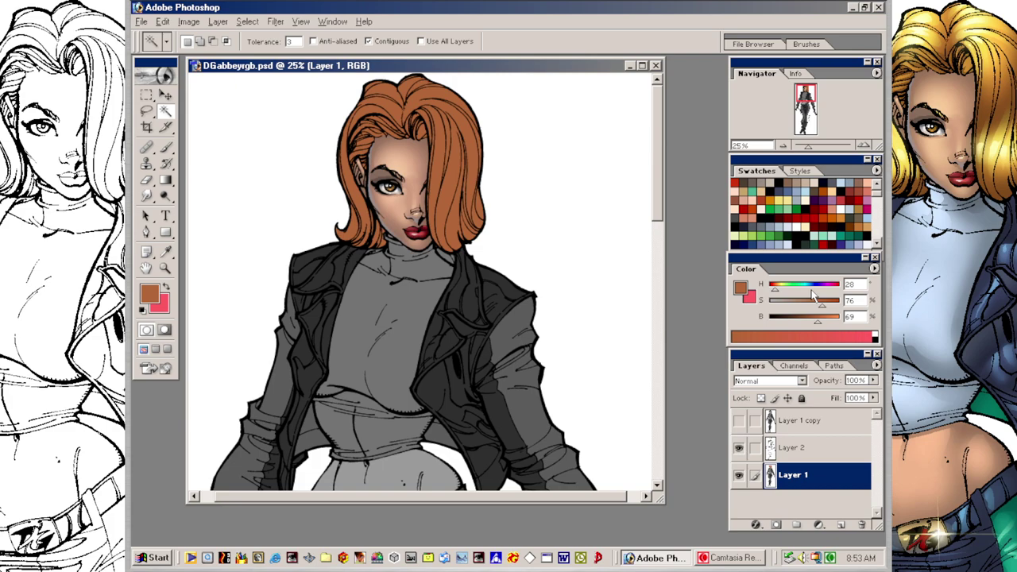
Step: Darken the foreground color to B 48 and choose the soft round 45 px brush
drag(816, 322, 804, 333)
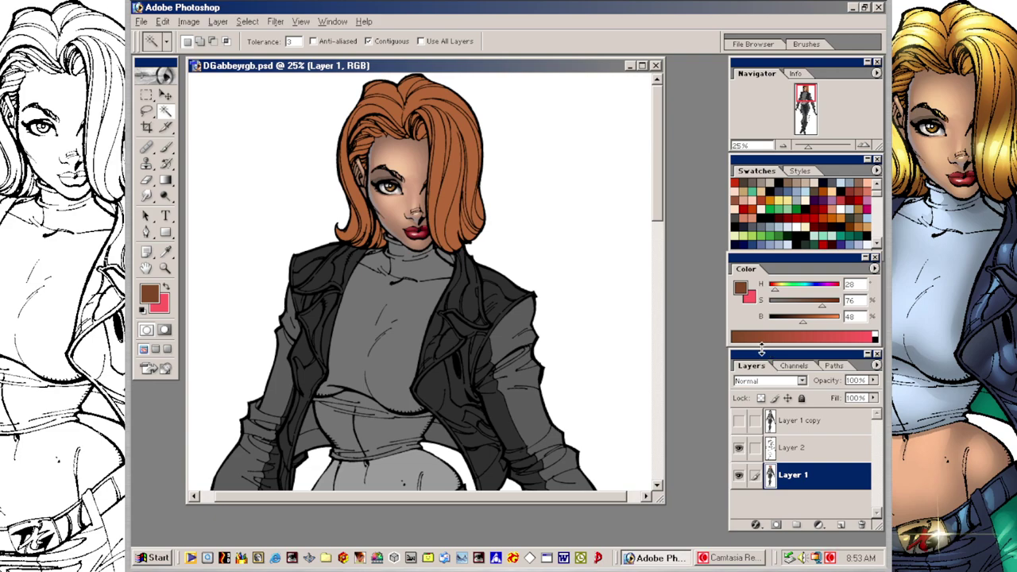
key(b)
key(bracketright)
key(bracketright)
key(bracketright)
key(bracketright)
key(bracketright)
key(bracketright)
key(bracketright)
key(bracketright)
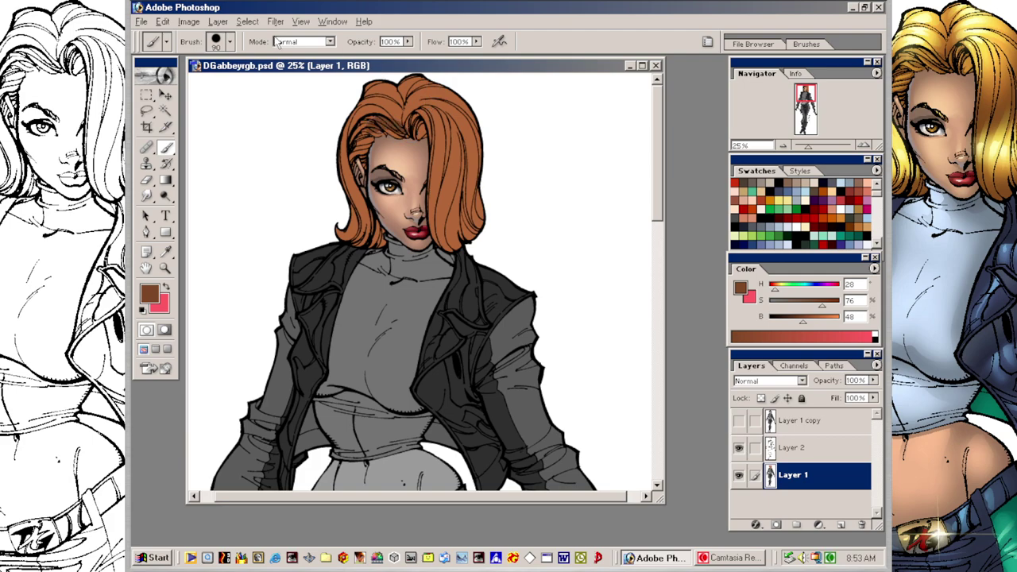
click(230, 41)
double_click(241, 182)
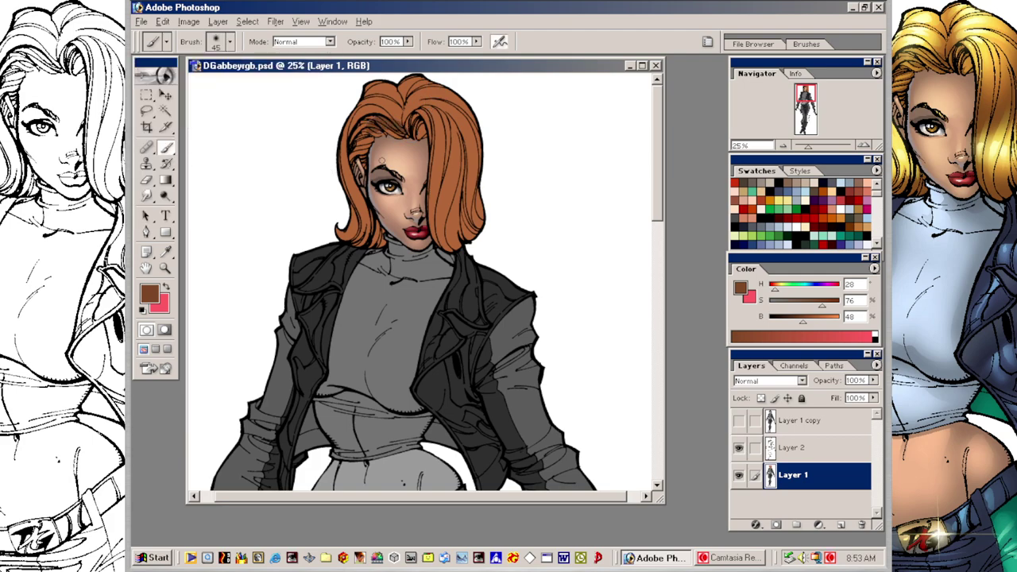
Step: Shade the hair framing the face and its lower ends with dark brown, enlarging the soft brush to 200 px
key(bracketright)
key(bracketright)
key(bracketright)
key(bracketright)
key(bracketright)
key(bracketright)
key(bracketright)
mouse_move(359, 133)
mouse_down()
mouse_move(358, 163)
mouse_move(375, 125)
mouse_move(364, 145)
mouse_move(408, 136)
mouse_move(417, 121)
mouse_move(431, 159)
mouse_move(422, 116)
mouse_move(432, 157)
mouse_move(433, 235)
mouse_up()
key(bracketright)
key(bracketright)
key(bracketright)
mouse_move(376, 245)
mouse_down()
mouse_move(363, 143)
mouse_move(368, 236)
mouse_move(337, 217)
mouse_up()
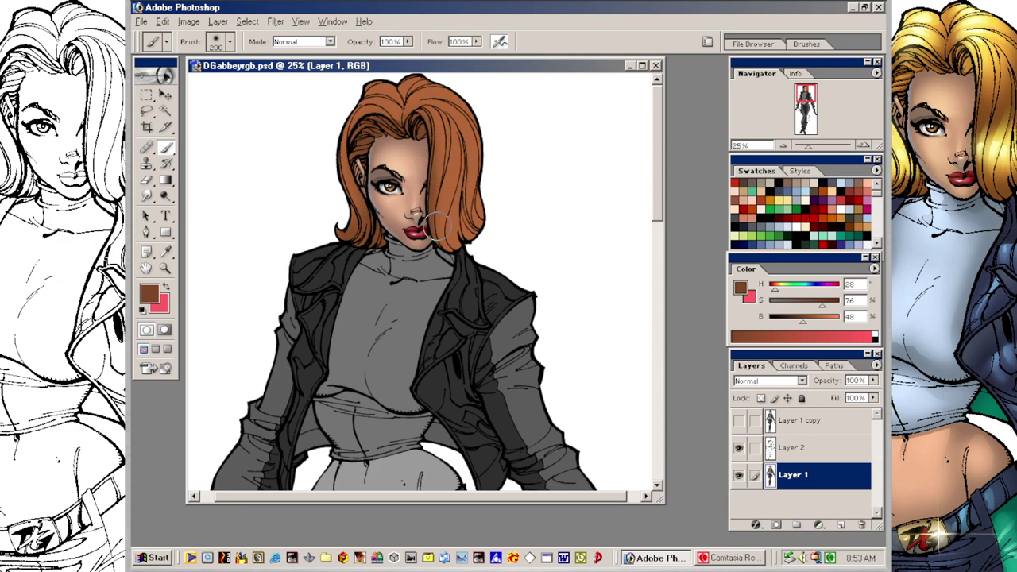
Step: Shade the large hair section covering the face and its outer edge with dark brown at 250 px
key(bracketright)
mouse_move(475, 109)
mouse_down()
mouse_move(479, 172)
mouse_move(453, 182)
mouse_up()
mouse_move(479, 106)
mouse_down()
mouse_move(467, 174)
mouse_move(453, 185)
mouse_move(480, 101)
mouse_move(491, 225)
mouse_up()
click(476, 237)
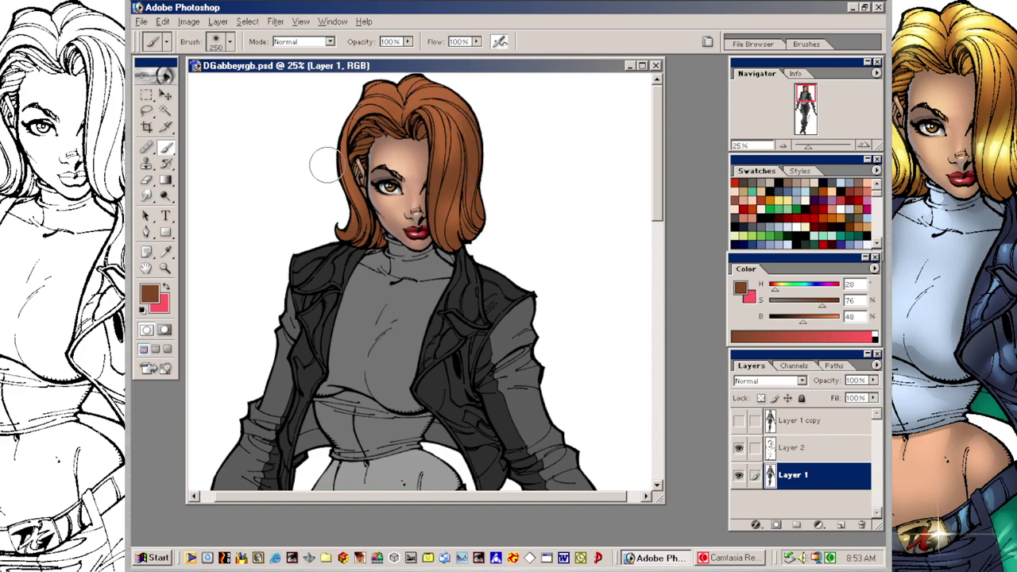
drag(504, 374, 508, 429)
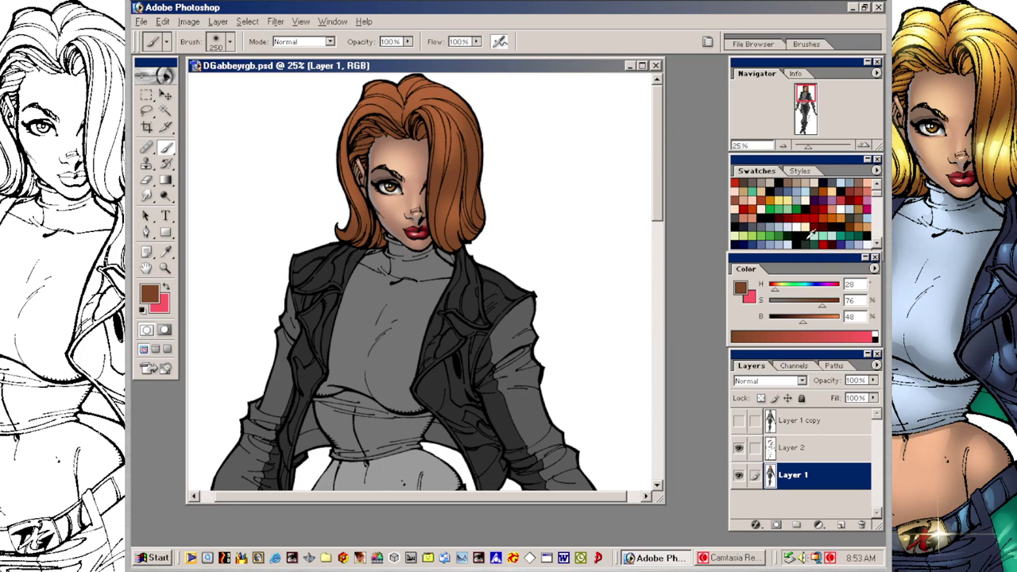
Step: Brush light orange highlights (H 37, S 73, B 100) onto the crown and the lower part of the large hair section at 250 px
click(782, 194)
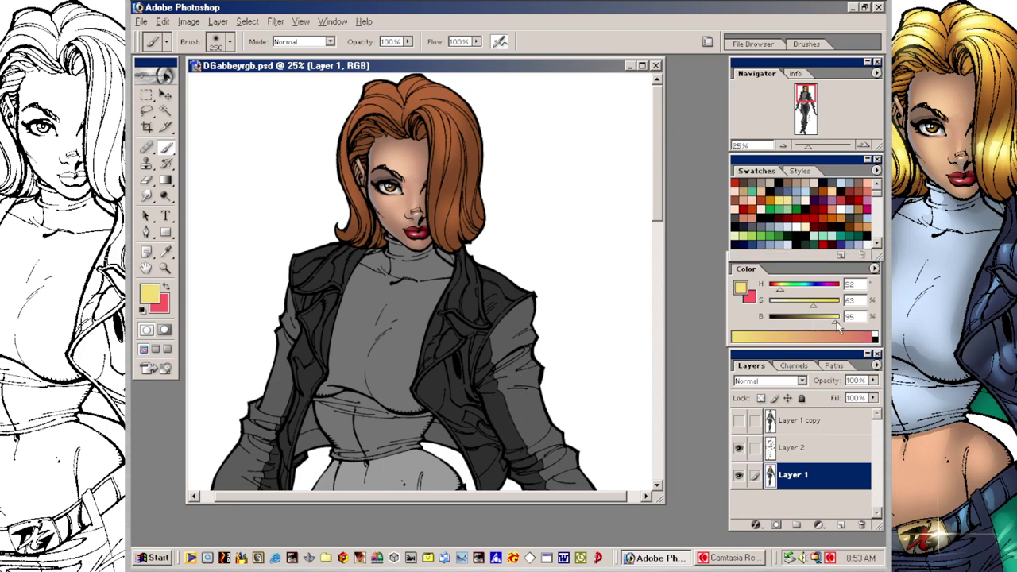
click(832, 200)
drag(809, 307, 822, 306)
drag(435, 143, 446, 79)
mouse_move(450, 214)
mouse_down()
mouse_move(471, 194)
mouse_move(447, 213)
mouse_up()
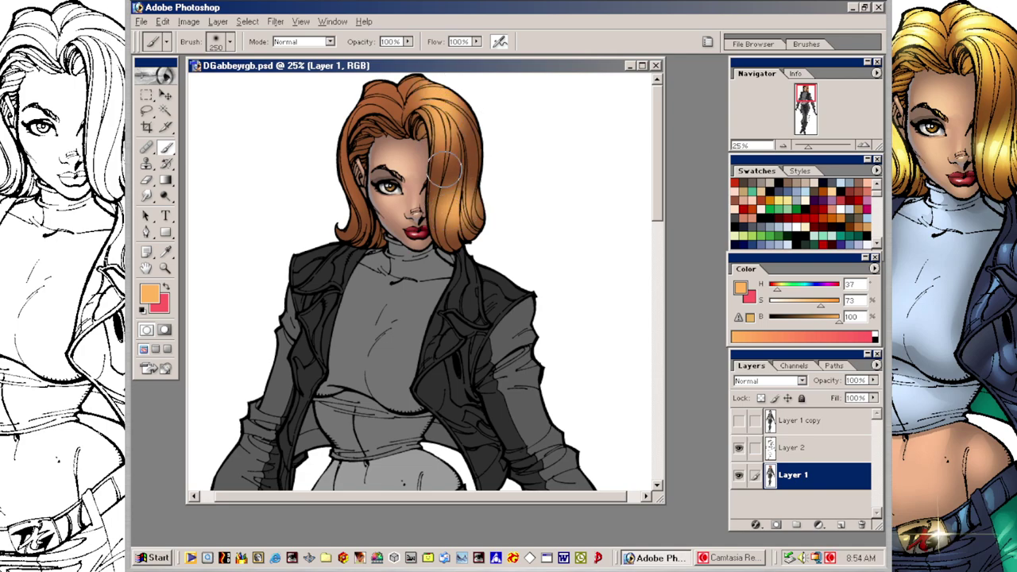
Step: Brush light orange highlights onto the crown above the forehead and the strands framing the face, reducing the brush to 200 px
mouse_move(370, 108)
mouse_down()
mouse_move(383, 139)
mouse_move(374, 95)
mouse_move(390, 89)
mouse_up()
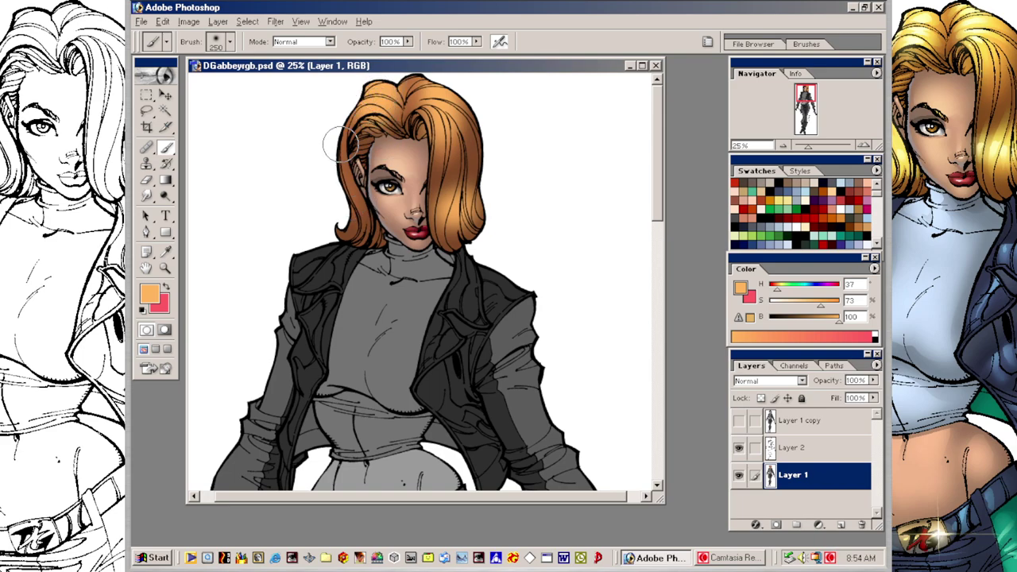
drag(340, 155, 357, 219)
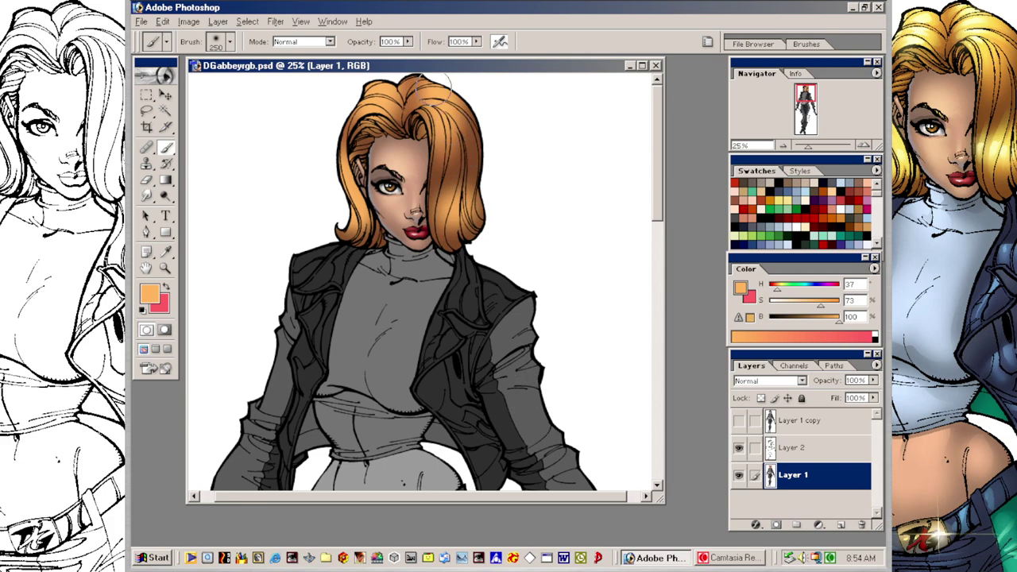
key(bracketleft)
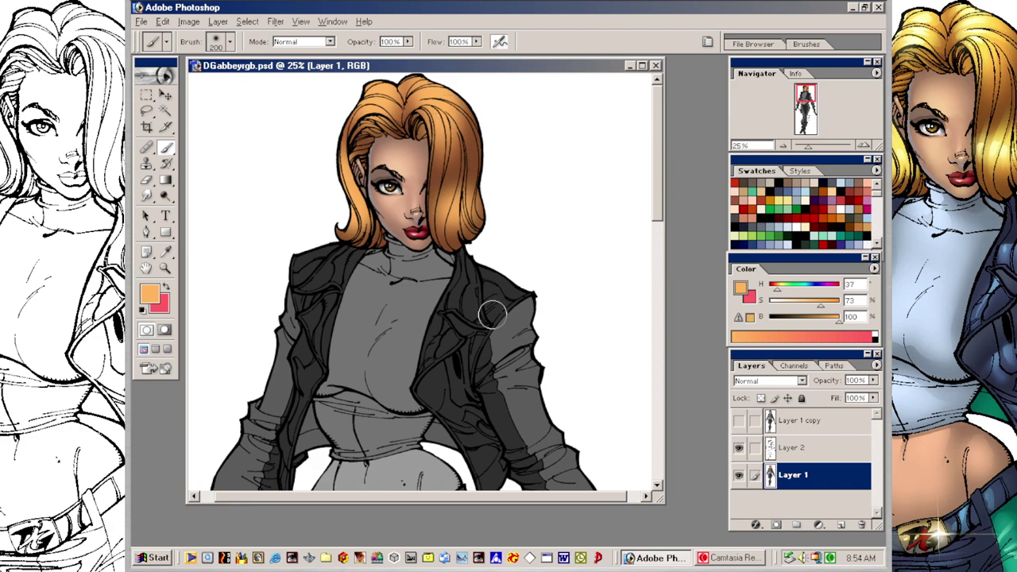
Step: Brush yellow highlights (H 52, S 63, B 95) onto the lower part of the large hair section at 175 px
click(788, 196)
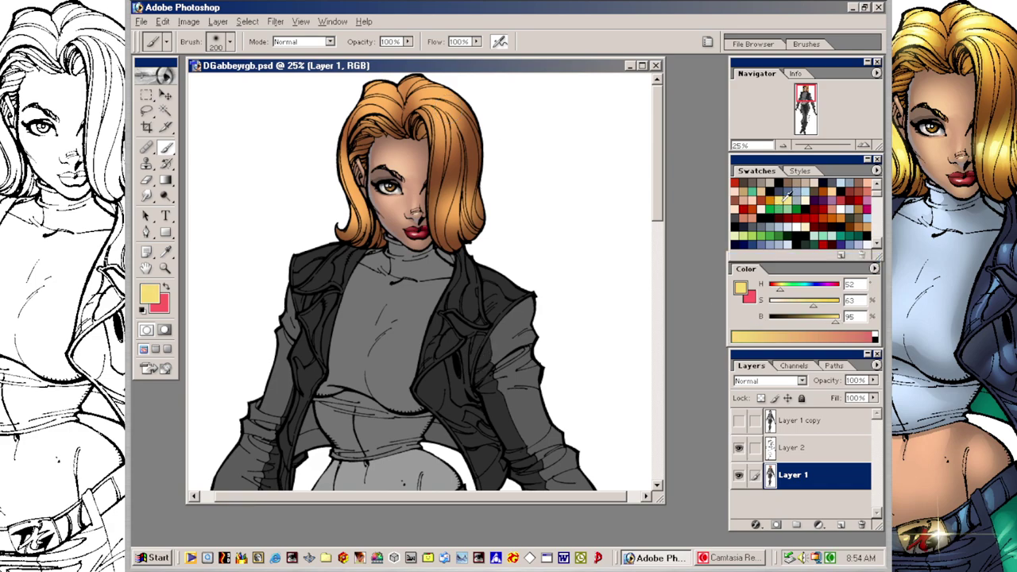
key(bracketleft)
drag(455, 210, 470, 196)
click(440, 206)
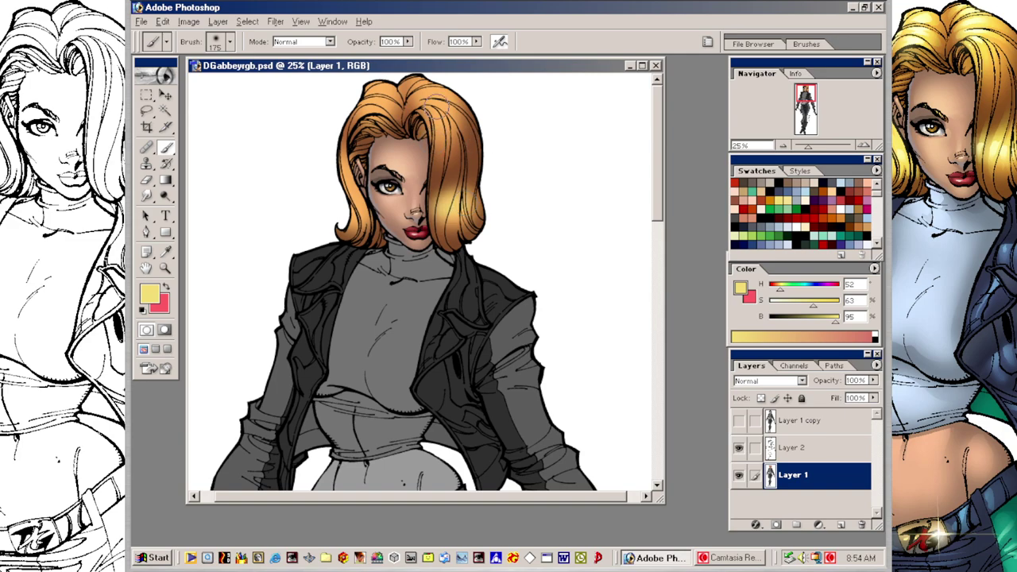
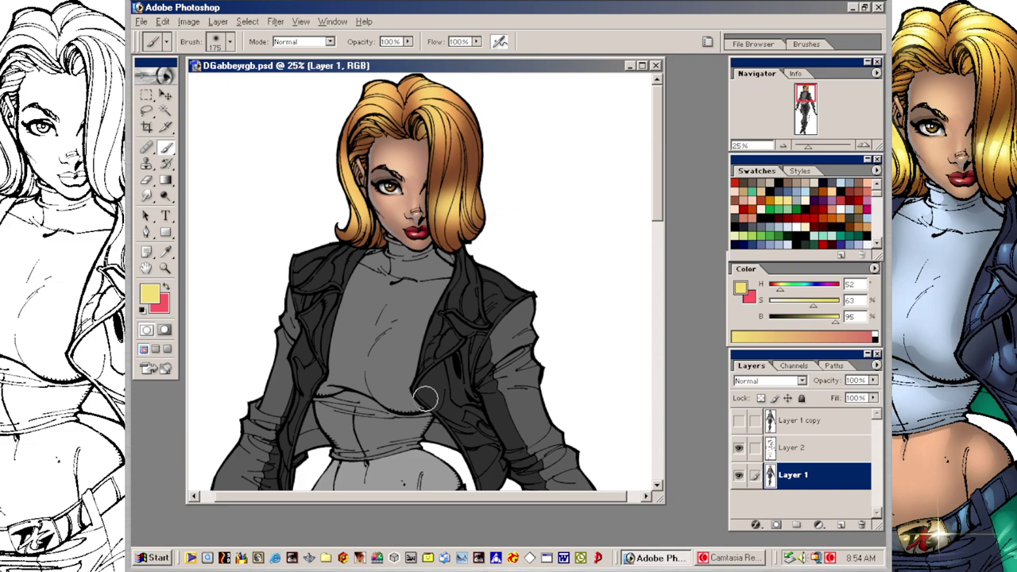
click(719, 558)
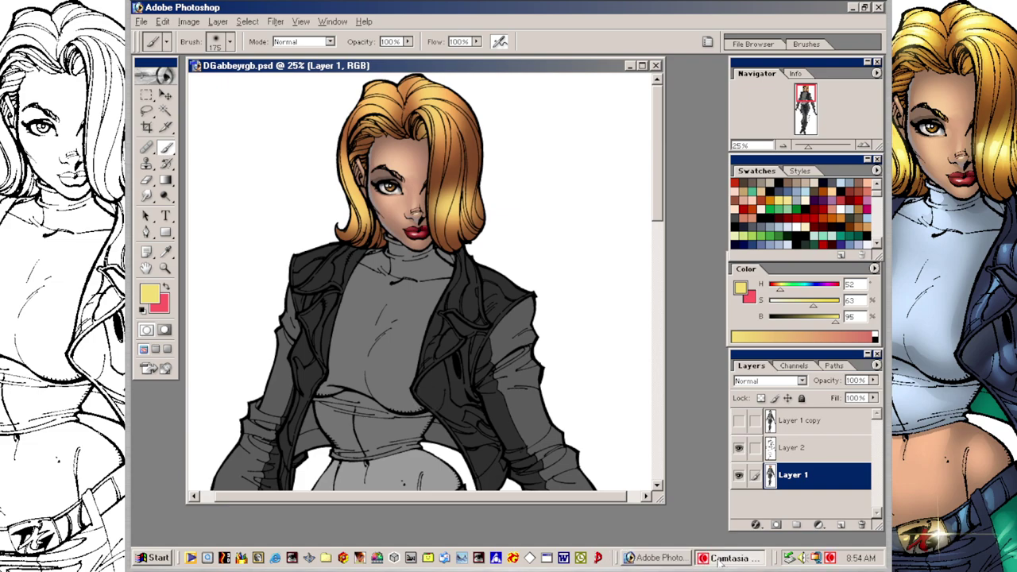
click(374, 130)
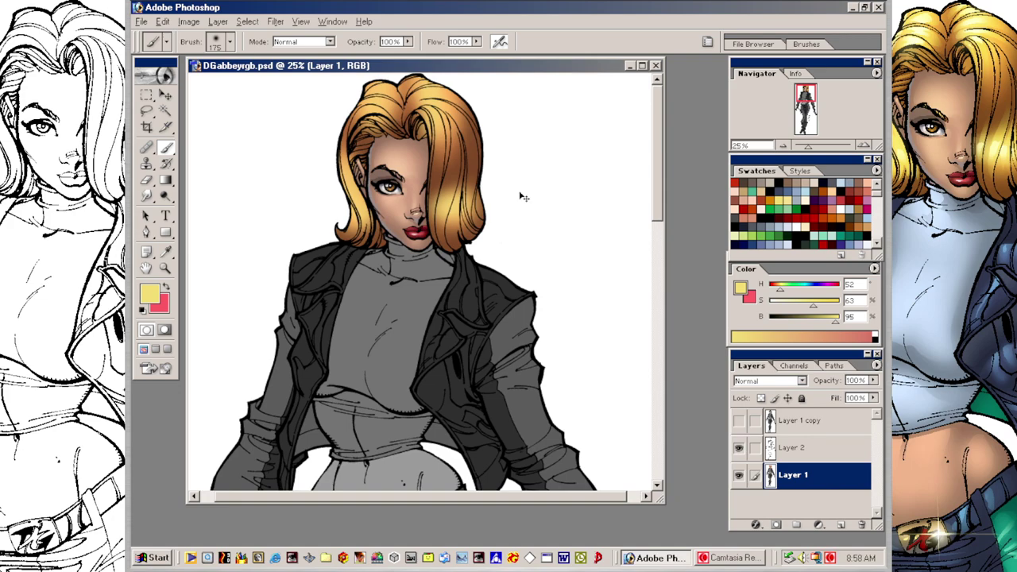
Step: Lasso several tapered highlight strands, adding each to the selection, across the lower part of the large hair section
key(ctrl+minus)
key(ctrl+plus)
key(ctrl+plus)
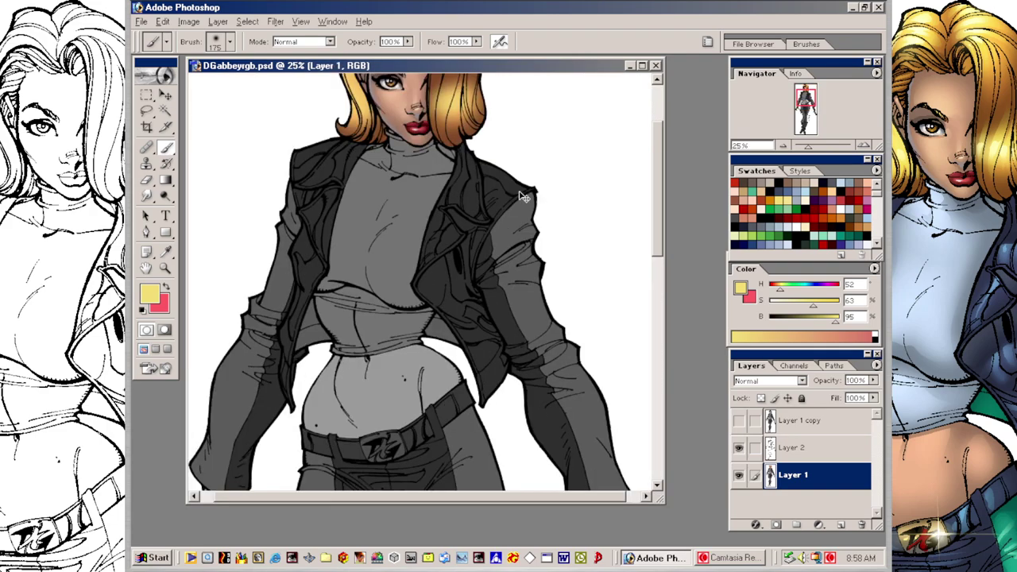
drag(495, 175, 539, 380)
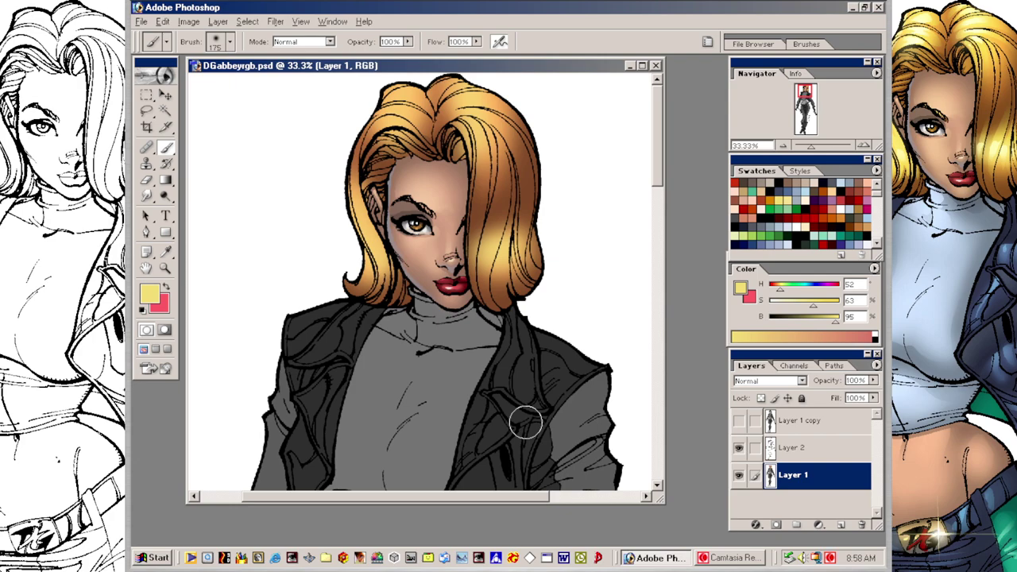
key(l)
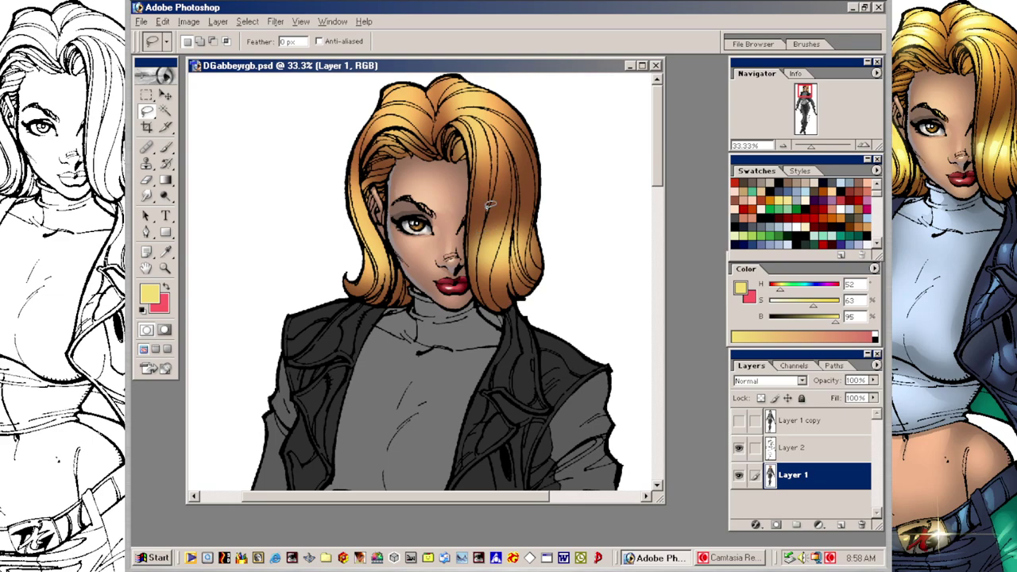
mouse_move(474, 265)
mouse_down()
mouse_move(491, 191)
mouse_move(507, 185)
mouse_move(488, 286)
mouse_move(513, 177)
mouse_up()
mouse_move(500, 259)
mouse_down()
mouse_move(506, 276)
mouse_move(512, 219)
mouse_up()
mouse_move(518, 177)
mouse_down()
mouse_move(527, 278)
mouse_move(518, 175)
mouse_up()
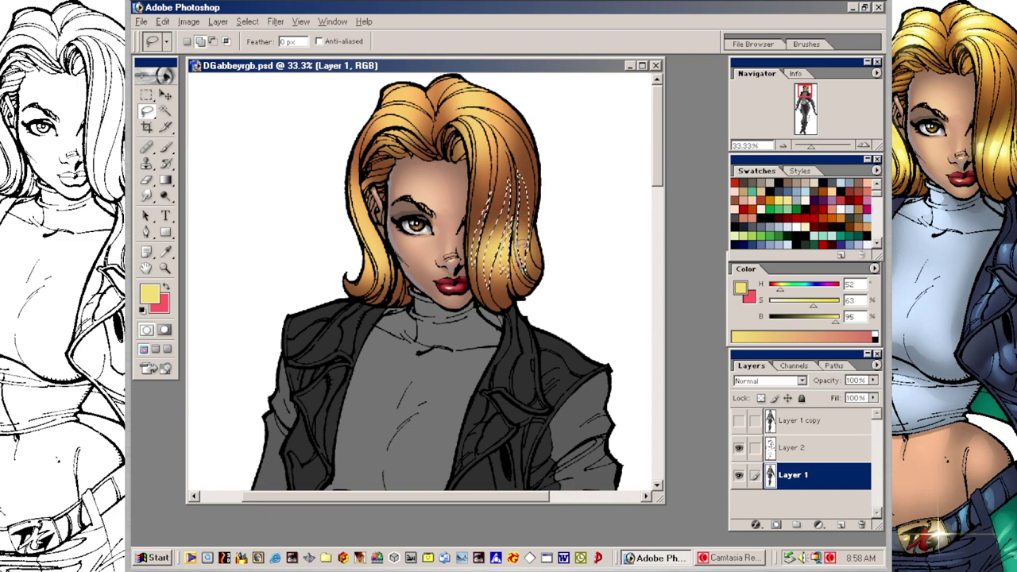
mouse_move(522, 262)
mouse_down()
mouse_move(512, 239)
mouse_move(514, 267)
mouse_up()
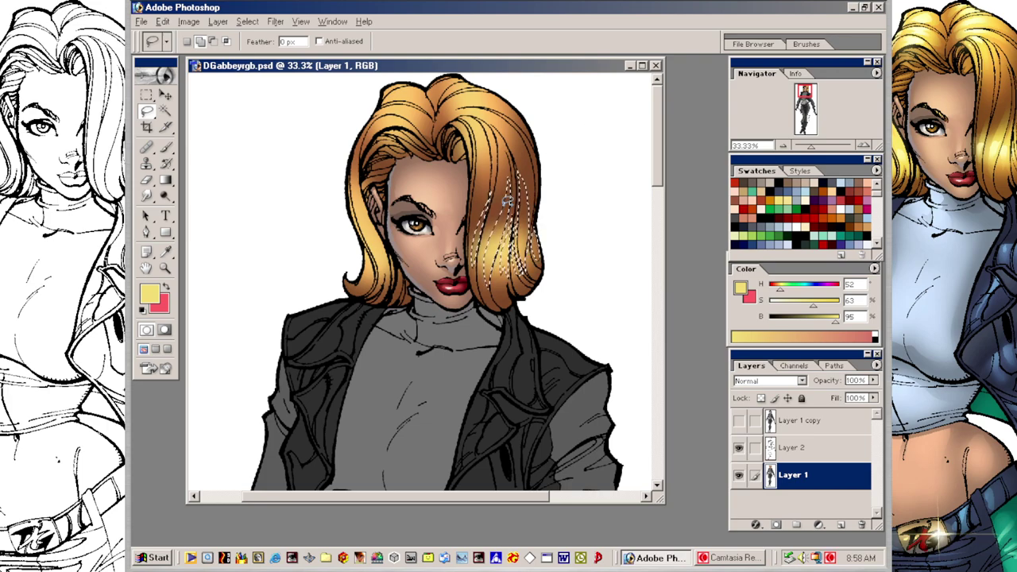
Step: Undo the full-strength highlight, lower the brush opacity to 61%, and brush yellow highlights into the lower strands of the large hair section
key(ctrl+d)
key(b)
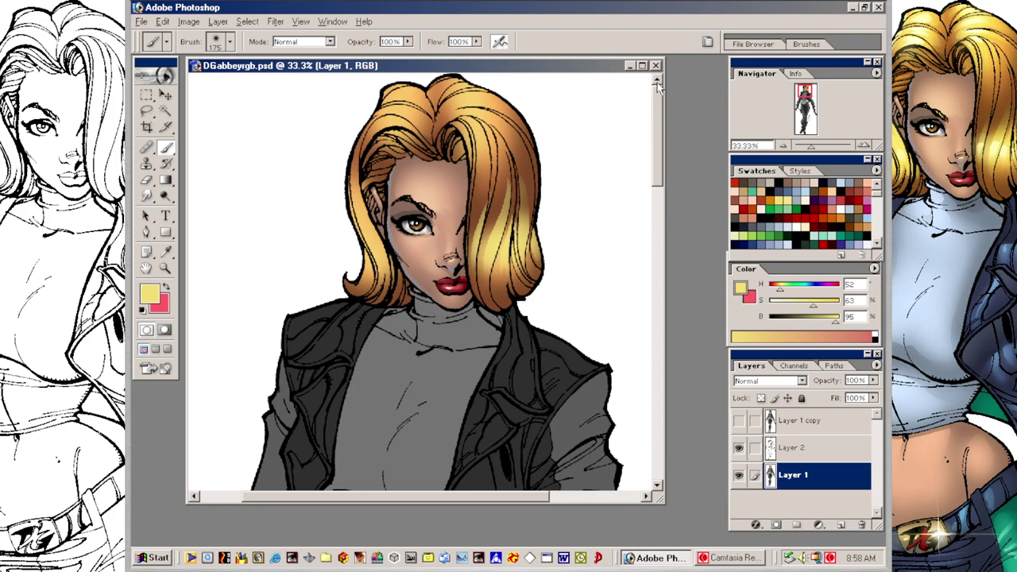
key(ctrl+z)
click(408, 42)
drag(407, 55, 382, 66)
mouse_move(512, 247)
mouse_down()
mouse_move(483, 252)
mouse_move(530, 237)
mouse_move(497, 248)
mouse_move(536, 216)
mouse_move(491, 246)
mouse_move(541, 172)
mouse_move(515, 224)
mouse_move(481, 241)
mouse_move(491, 206)
mouse_move(468, 256)
mouse_move(516, 192)
mouse_move(491, 245)
mouse_move(517, 236)
mouse_up()
click(512, 213)
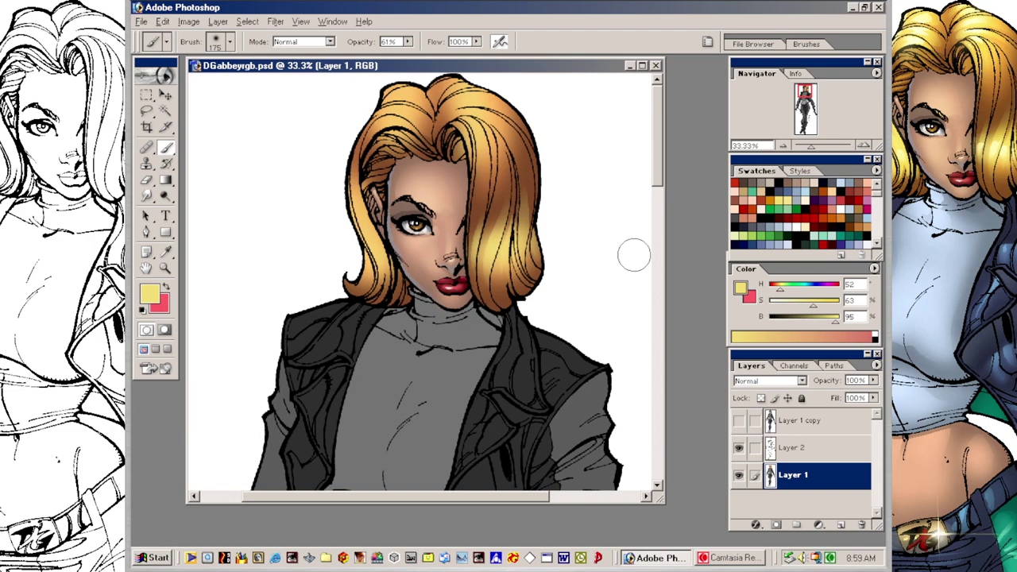
Step: Lasso tapered strands along the upper part of the large hair section and crown, and brush yellow highlights into them at 61% opacity
key(l)
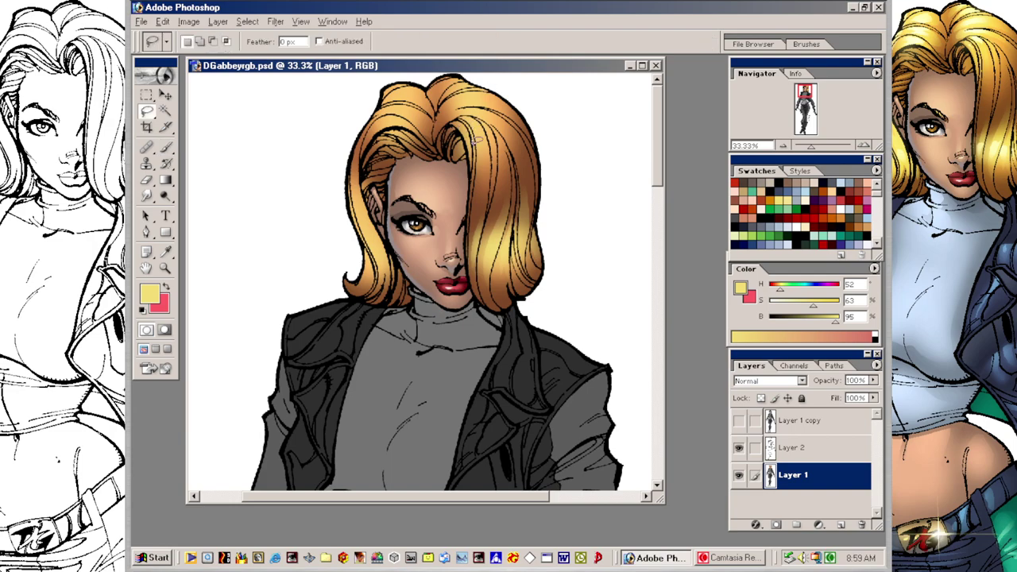
mouse_move(456, 121)
mouse_down()
mouse_move(476, 159)
mouse_move(457, 121)
mouse_up()
mouse_move(470, 119)
mouse_down()
mouse_move(480, 113)
mouse_move(482, 168)
mouse_move(469, 119)
mouse_up()
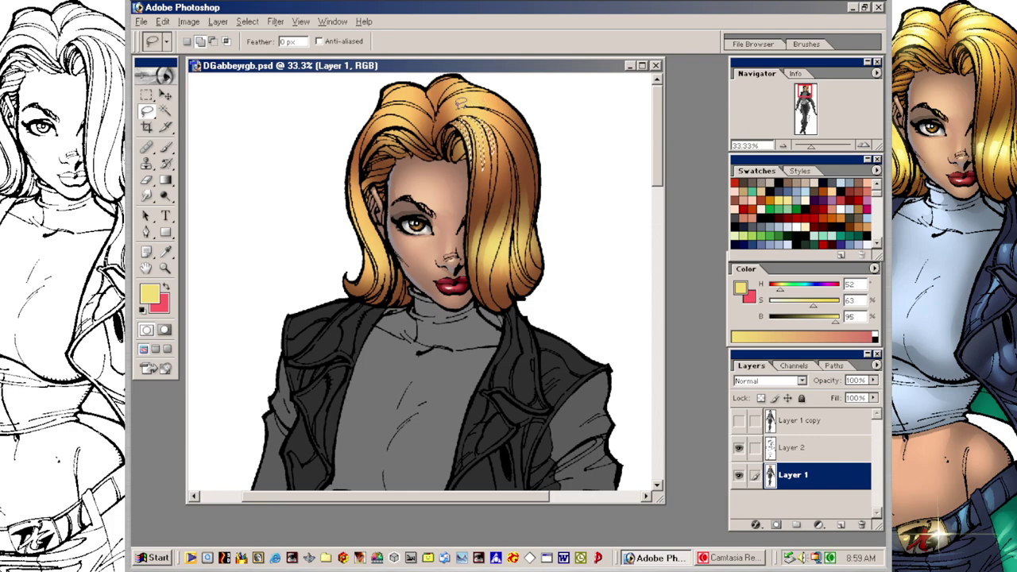
mouse_move(515, 125)
mouse_down()
mouse_move(525, 153)
mouse_move(524, 137)
mouse_up()
drag(477, 101, 465, 95)
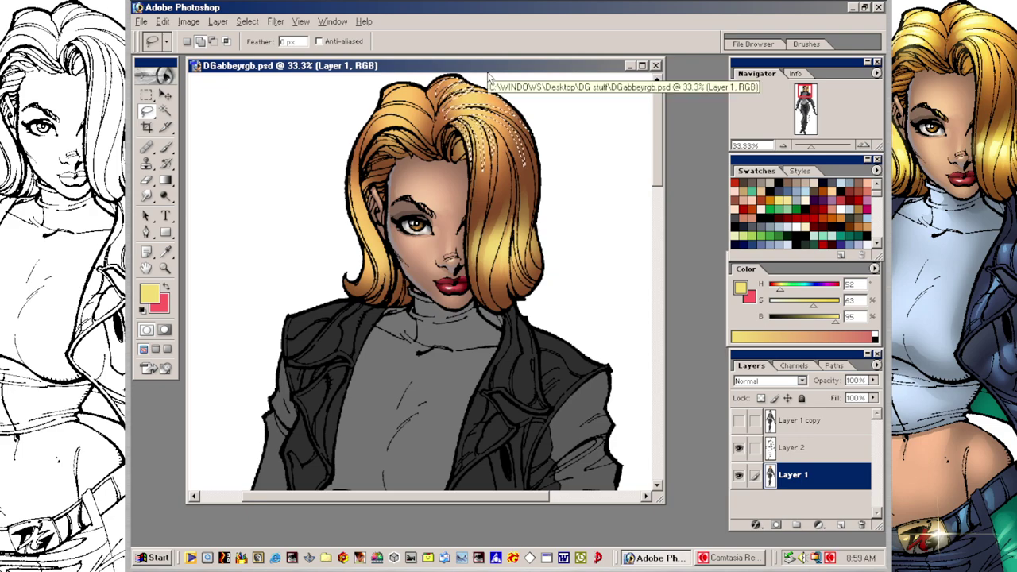
key(a)
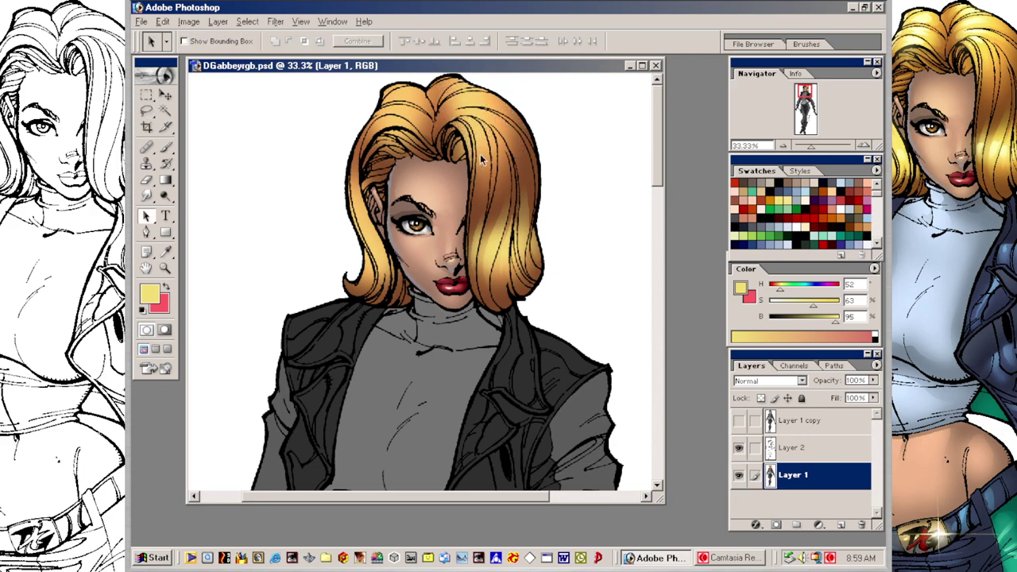
key(b)
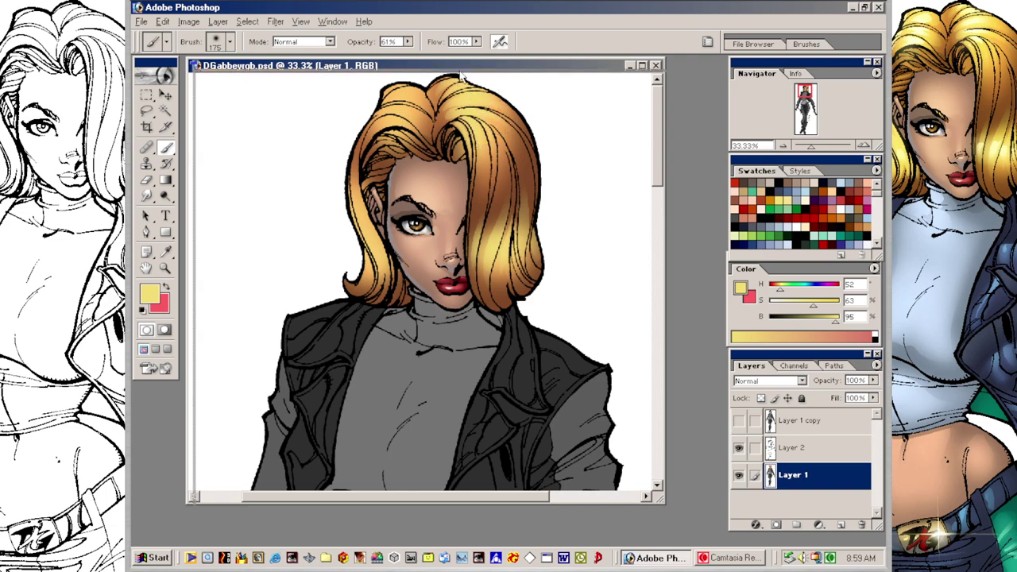
Step: Maximize the document window and lasso highlight strands on the crown and the hair beside the ear down to the curled ends
drag(461, 65, 473, 131)
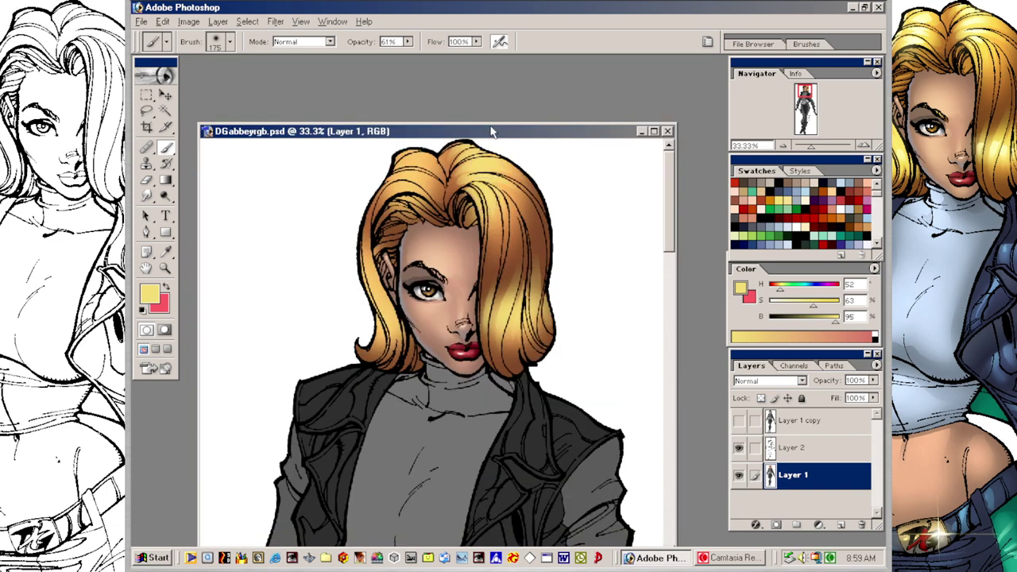
click(654, 131)
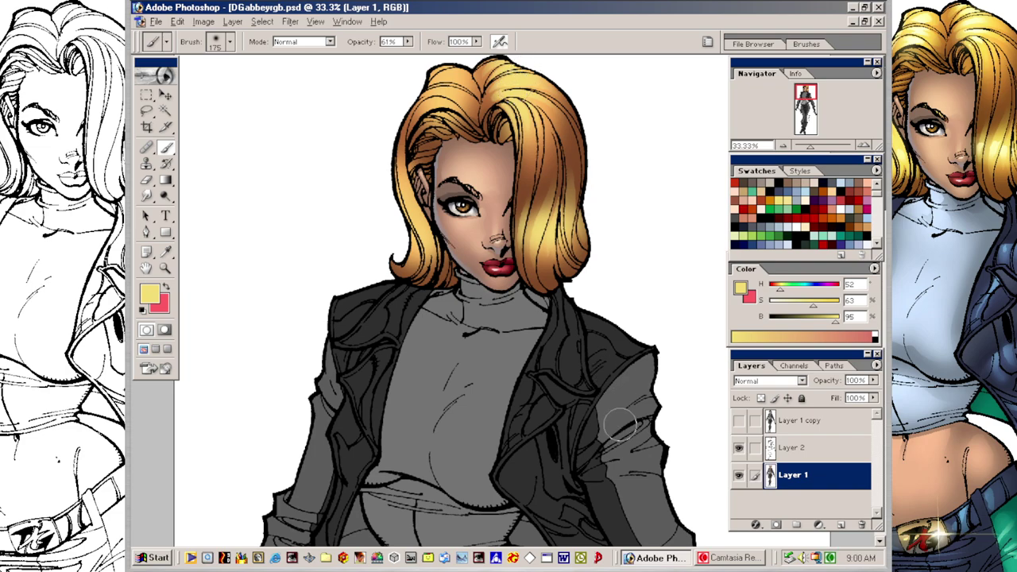
key(l)
mouse_move(465, 109)
mouse_down()
mouse_move(433, 94)
mouse_move(420, 112)
mouse_move(442, 94)
mouse_move(480, 97)
mouse_move(440, 83)
mouse_move(425, 92)
mouse_move(480, 101)
mouse_move(467, 65)
mouse_move(439, 77)
mouse_move(474, 73)
mouse_move(449, 59)
mouse_move(442, 66)
mouse_move(469, 73)
mouse_up()
mouse_move(417, 230)
shift+mouse_down()
mouse_move(423, 173)
mouse_move(405, 184)
mouse_move(437, 247)
mouse_move(428, 261)
mouse_move(432, 233)
mouse_move(423, 195)
shift+mouse_up()
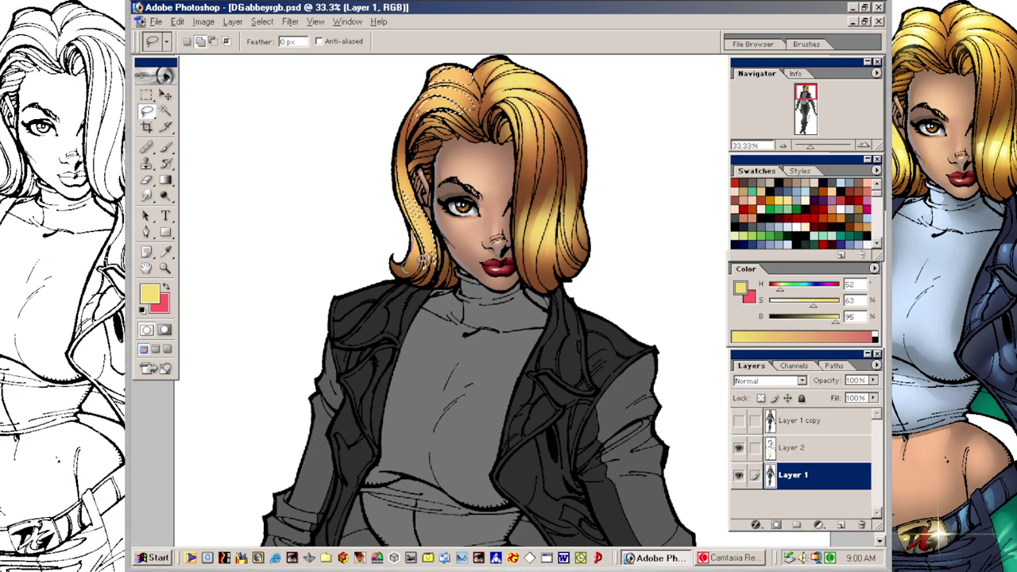
mouse_move(429, 266)
mouse_down()
mouse_move(445, 242)
mouse_move(450, 262)
mouse_move(433, 266)
mouse_up()
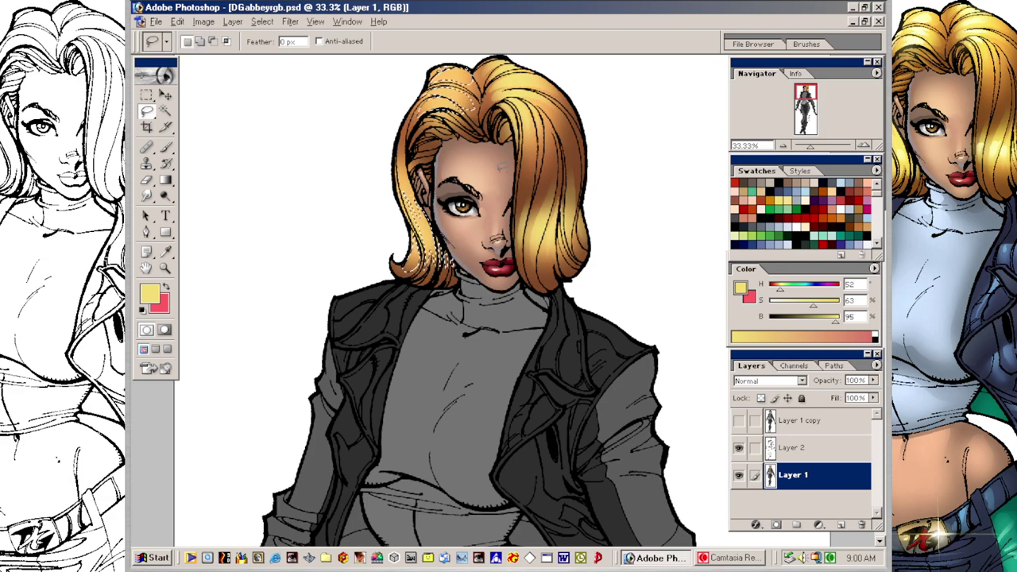
Step: Hide the selection outline and brush yellow highlights into the selected crown strands and the hair beside the ear
key(ctrl+h)
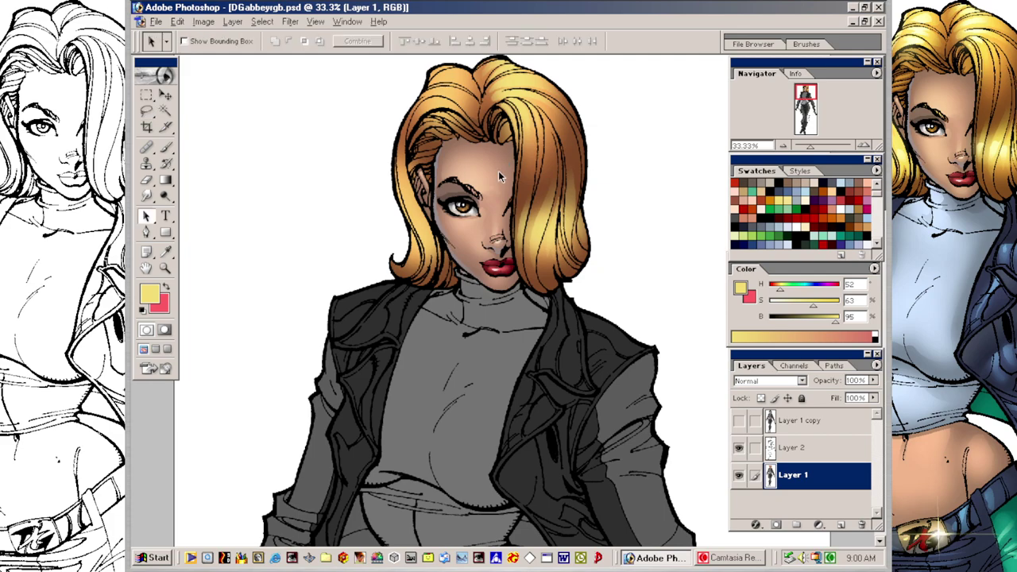
key(b)
mouse_move(463, 106)
mouse_down()
mouse_move(448, 64)
mouse_move(430, 133)
mouse_move(448, 57)
mouse_move(429, 99)
mouse_move(433, 143)
mouse_move(459, 68)
mouse_up()
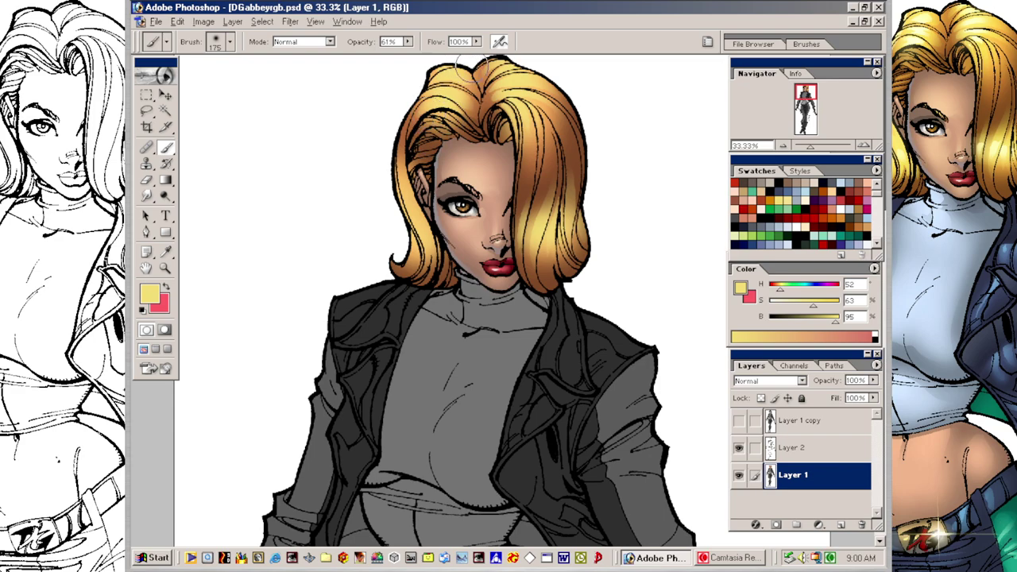
mouse_move(428, 224)
mouse_down()
mouse_move(410, 181)
mouse_move(415, 240)
mouse_move(433, 230)
mouse_move(414, 221)
mouse_move(416, 194)
mouse_move(430, 235)
mouse_move(413, 224)
mouse_move(436, 259)
mouse_up()
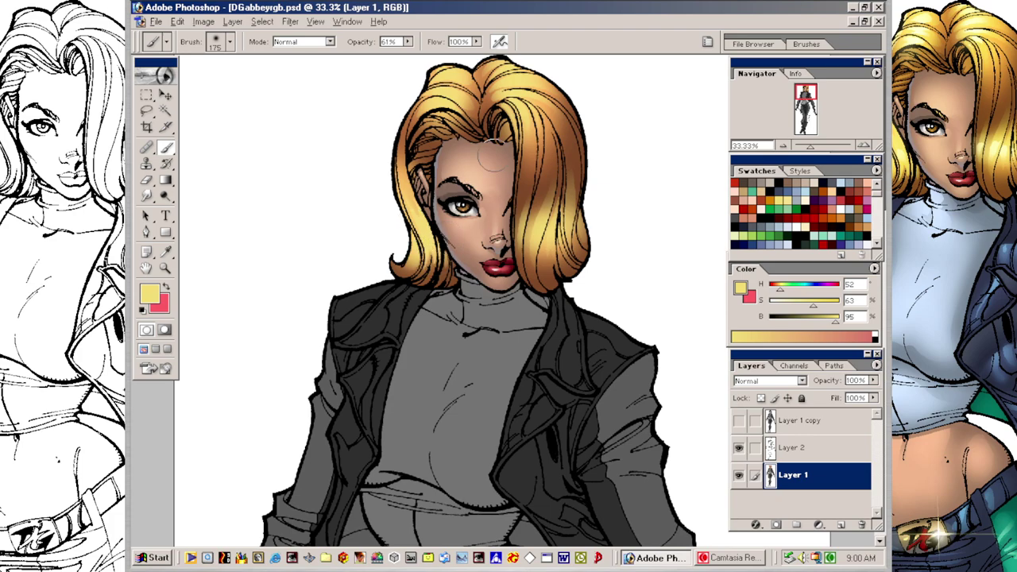
Step: Lasso a highlight strand at the top of the crown near the parting and activate the Brush tool
key(l)
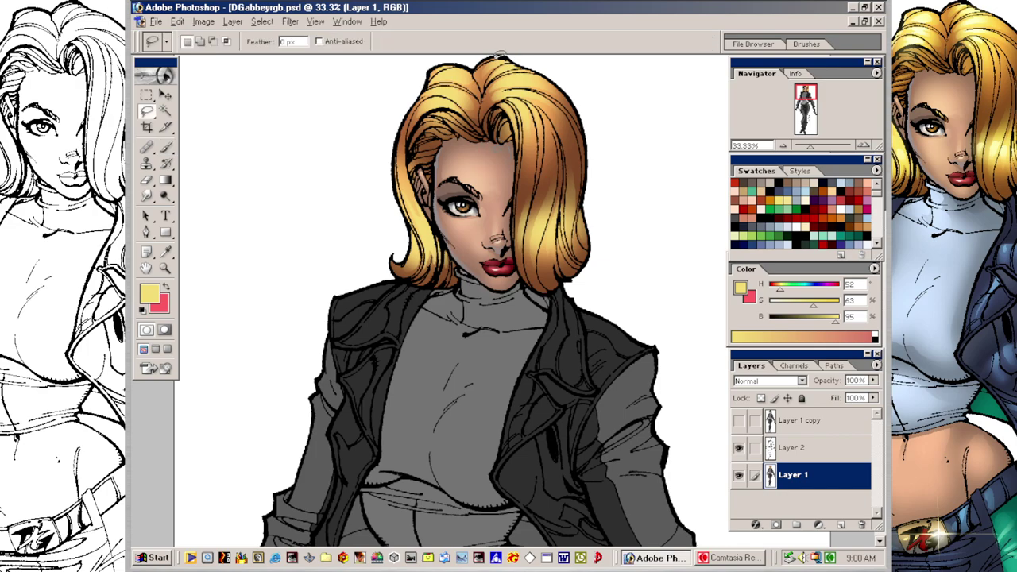
mouse_move(492, 68)
mouse_down()
mouse_move(534, 81)
mouse_move(515, 89)
mouse_move(536, 93)
mouse_move(528, 98)
mouse_up()
key(b)
Step: Set the foreground color to a pale yellow (H 57, S 16, B 100) and reduce the brush to 90 px
mouse_move(835, 320)
mouse_down()
mouse_move(854, 316)
mouse_move(807, 312)
mouse_up()
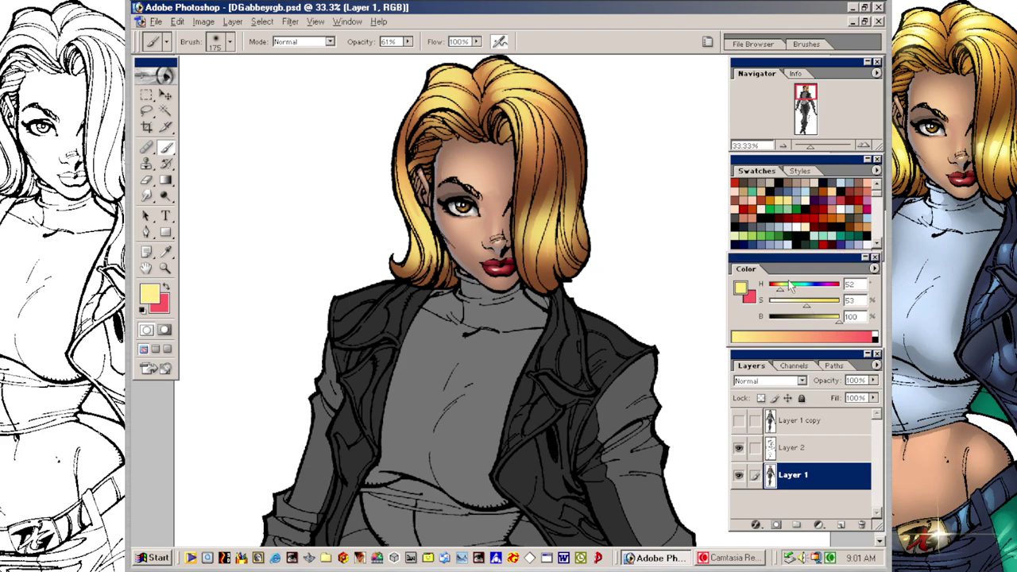
click(785, 202)
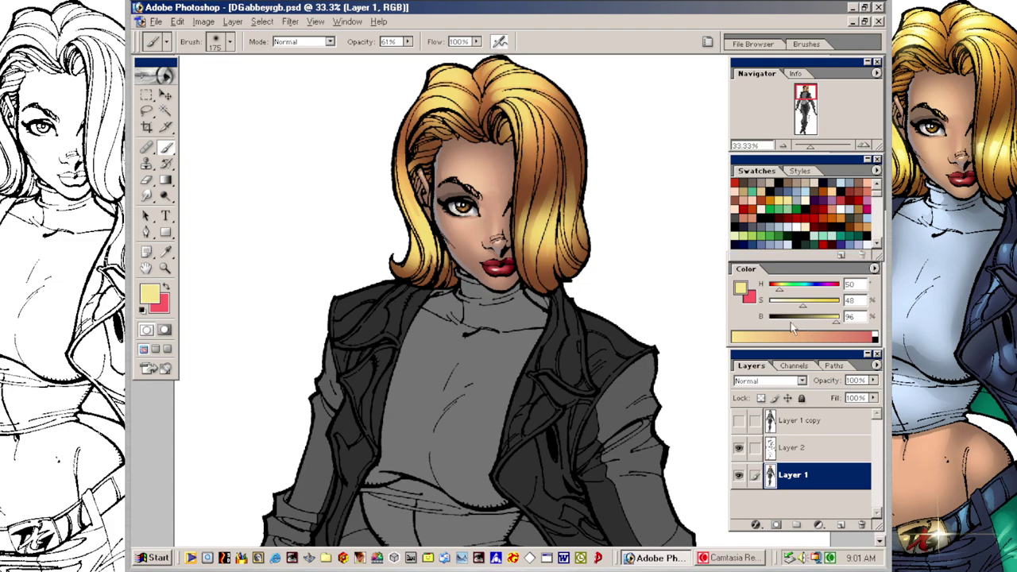
key(bracketleft)
key(bracketleft)
key(bracketleft)
key(bracketleft)
drag(778, 292, 784, 292)
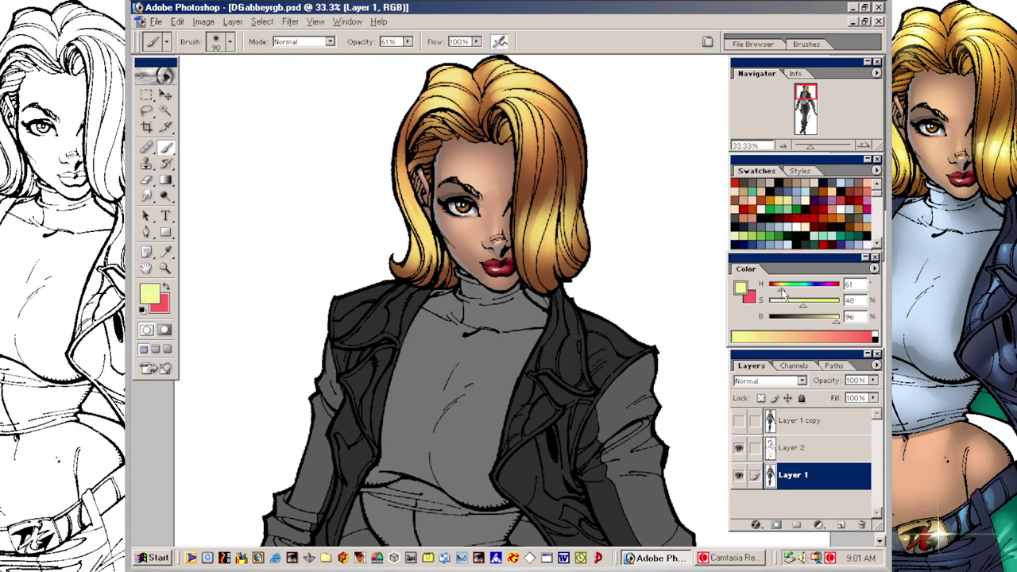
drag(836, 322, 794, 312)
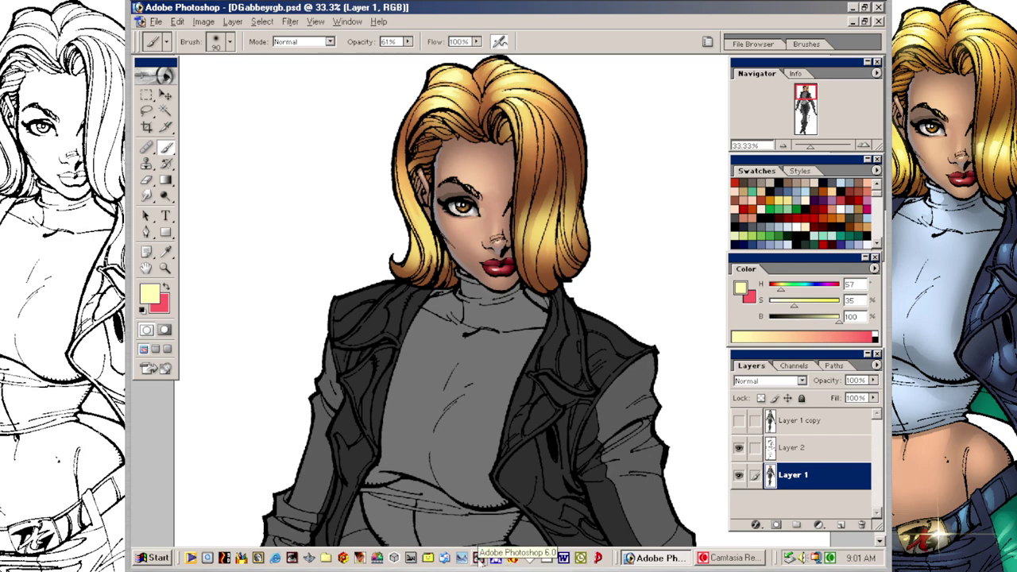
drag(794, 311, 781, 312)
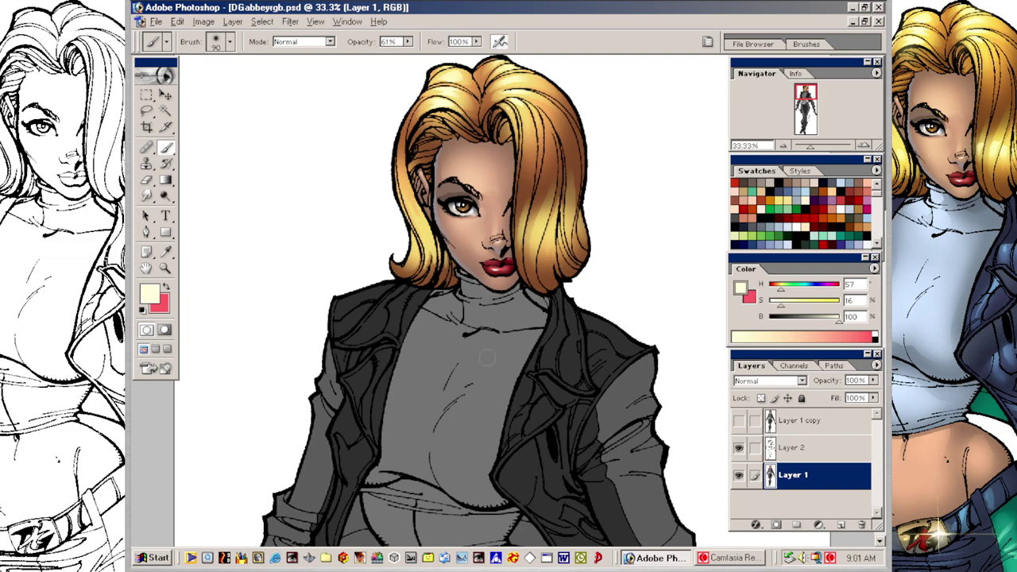
Step: Lasso the hair along the forehead hairline, hide the outline and brush in sampled brown shadows, switching to the hard 36 px brush
key(l)
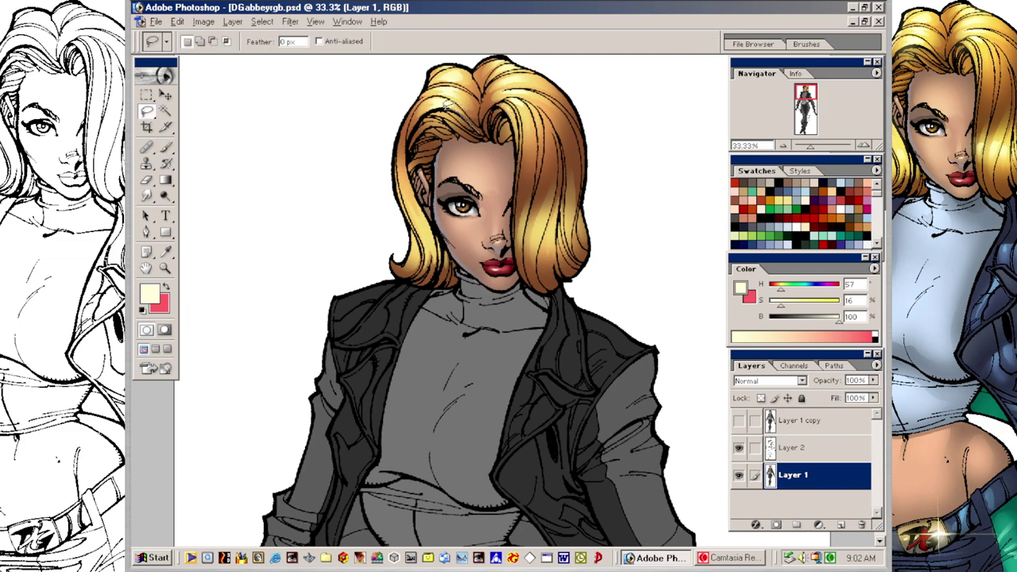
mouse_move(447, 103)
mouse_down()
mouse_move(411, 137)
mouse_move(417, 159)
mouse_move(447, 132)
mouse_move(471, 129)
mouse_move(495, 102)
mouse_move(492, 127)
mouse_move(511, 140)
mouse_move(499, 99)
mouse_up()
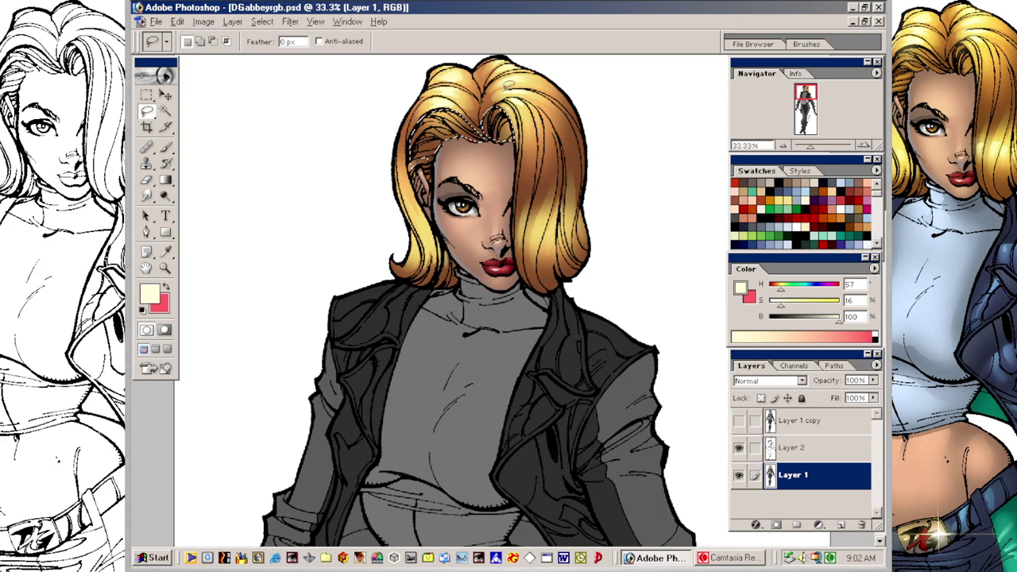
key(ctrl+h)
key(b)
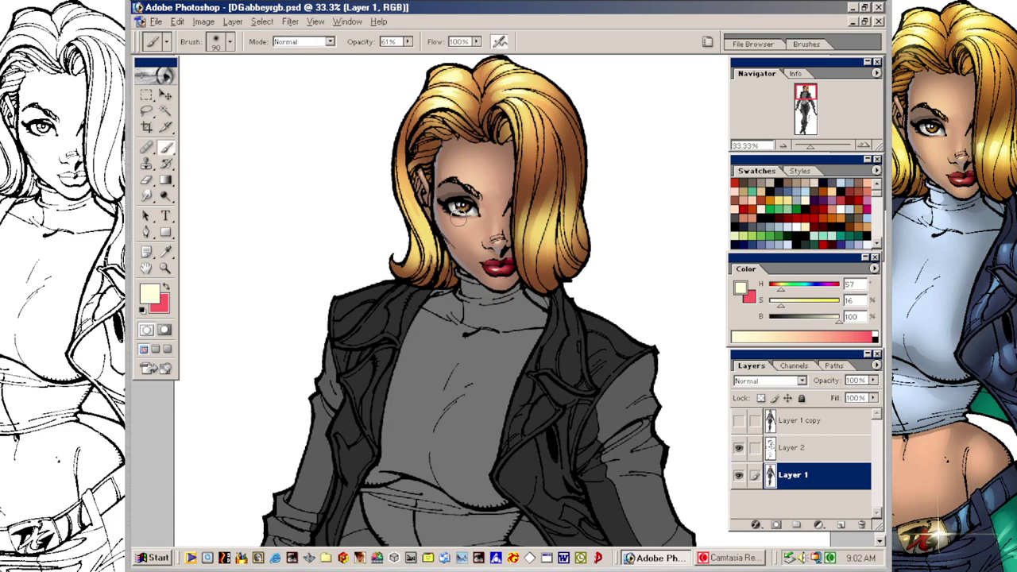
alt+click(439, 138)
mouse_move(445, 125)
mouse_down()
mouse_move(473, 132)
mouse_move(426, 121)
mouse_move(457, 108)
mouse_up()
click(510, 129)
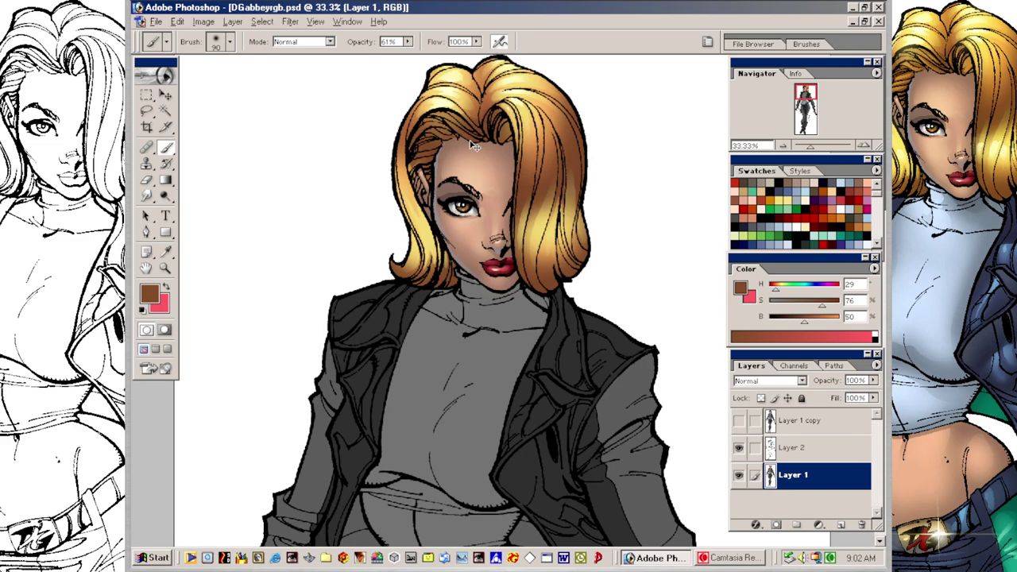
click(229, 42)
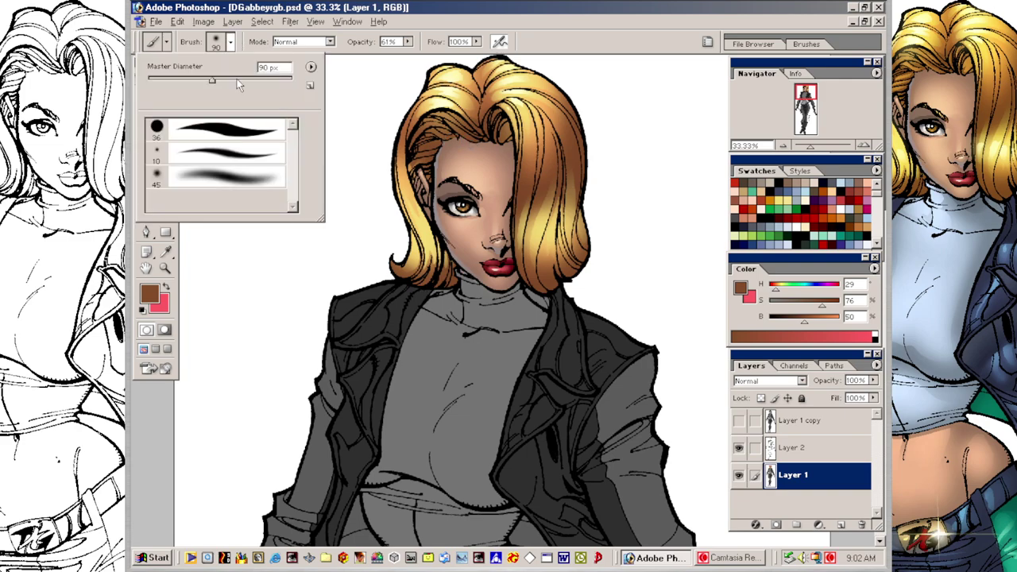
click(415, 161)
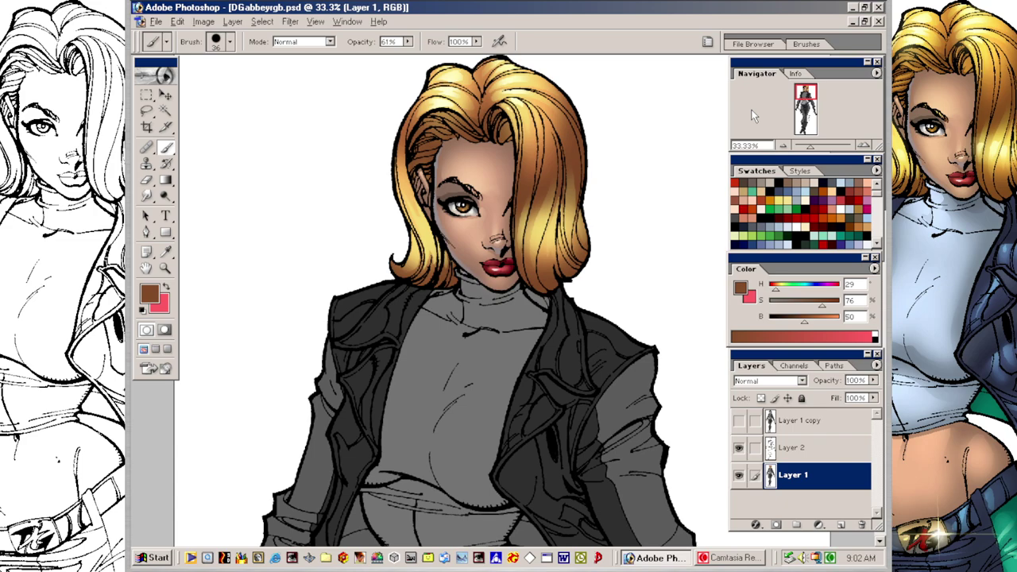
Step: Lasso thin individual strands in the shadowed hair along the forehead and clear the selection outline from view
key(l)
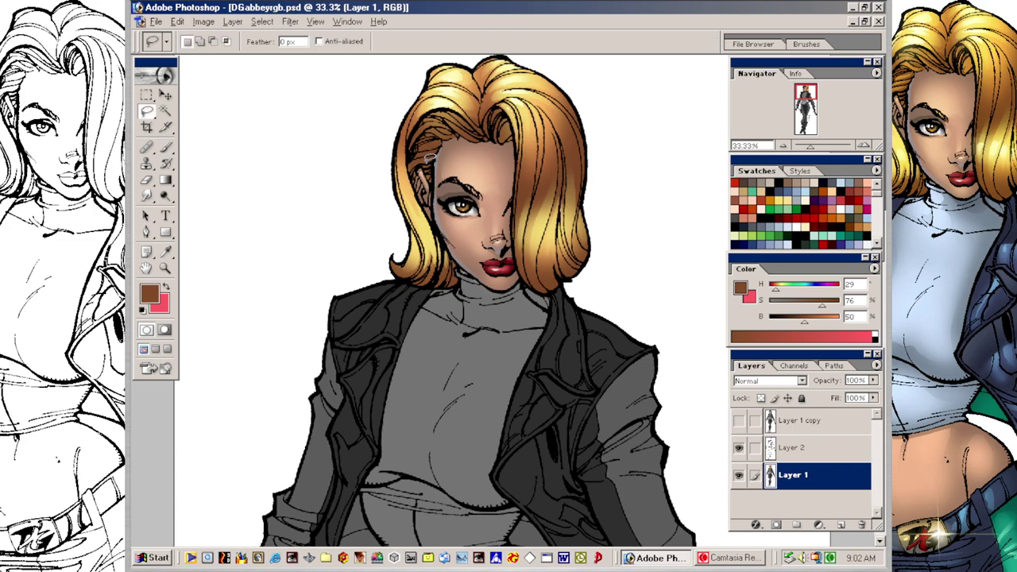
mouse_move(432, 154)
mouse_down()
mouse_move(443, 119)
mouse_move(454, 130)
mouse_move(434, 126)
mouse_move(443, 134)
mouse_move(458, 119)
mouse_move(416, 128)
mouse_move(473, 97)
mouse_move(456, 87)
mouse_move(446, 118)
mouse_move(434, 113)
mouse_move(467, 119)
mouse_move(483, 134)
mouse_move(461, 127)
mouse_move(478, 135)
mouse_move(445, 109)
mouse_move(476, 125)
mouse_move(513, 126)
mouse_move(486, 127)
mouse_up()
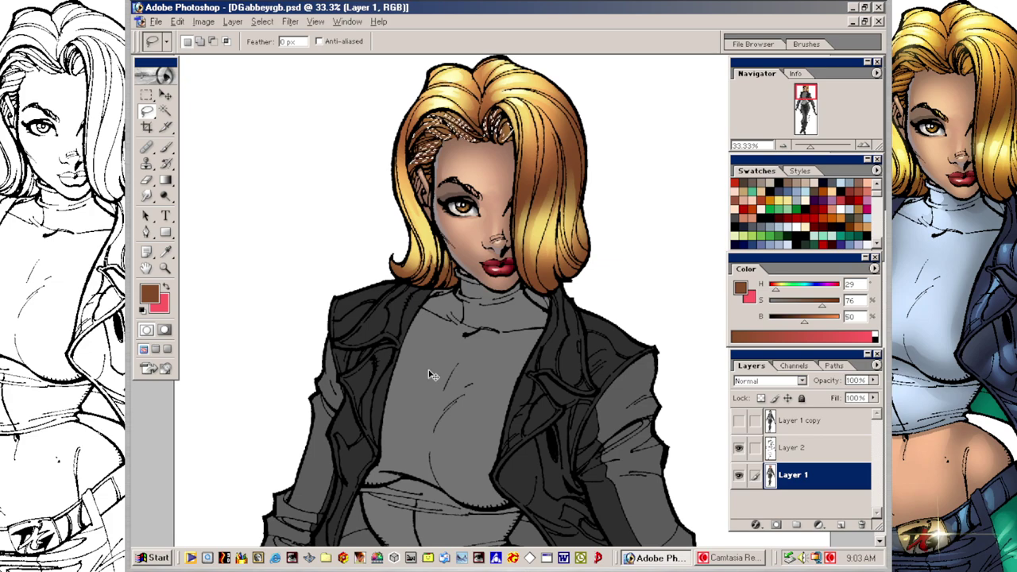
key(ctrl+d)
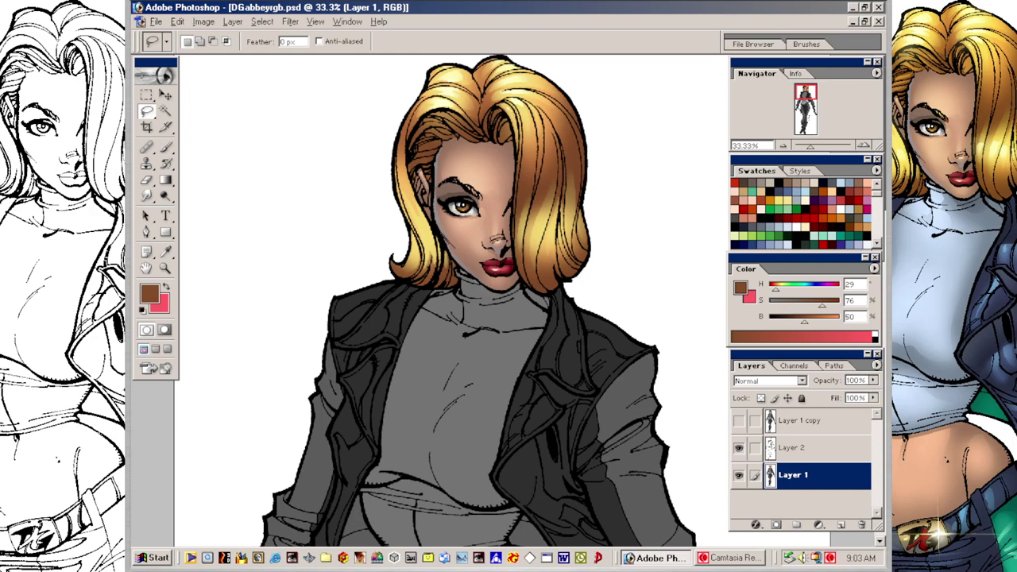
Step: Sample a tan orange (H 35, S 73, B 84) from the hair and brush it over the hairline strands with a soft 90 px brush
key(b)
alt+click(534, 133)
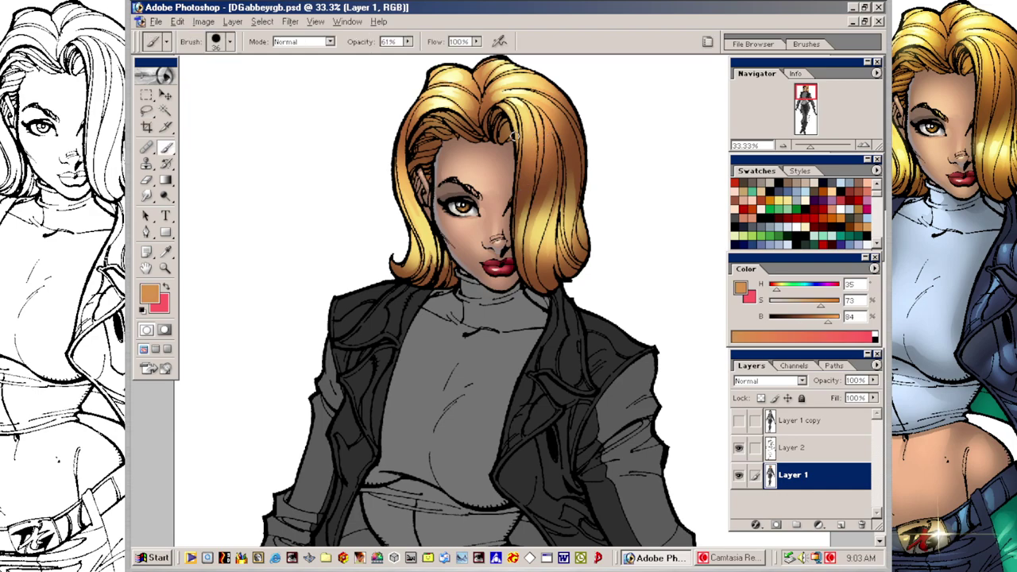
key(bracketright)
key(bracketright)
key(bracketright)
click(220, 43)
double_click(241, 182)
key(bracketright)
key(bracketright)
key(bracketright)
key(bracketright)
key(bracketright)
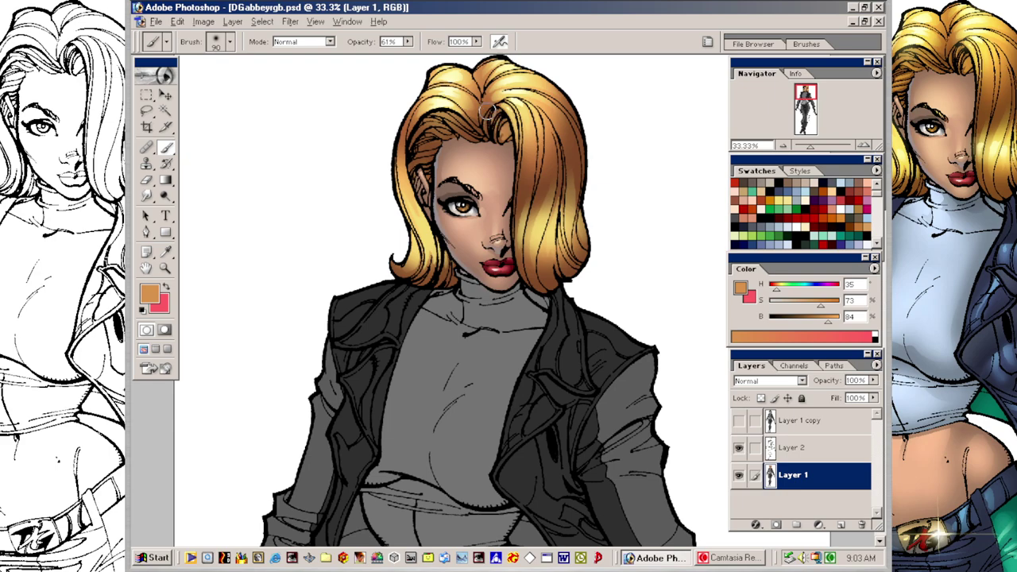
click(425, 160)
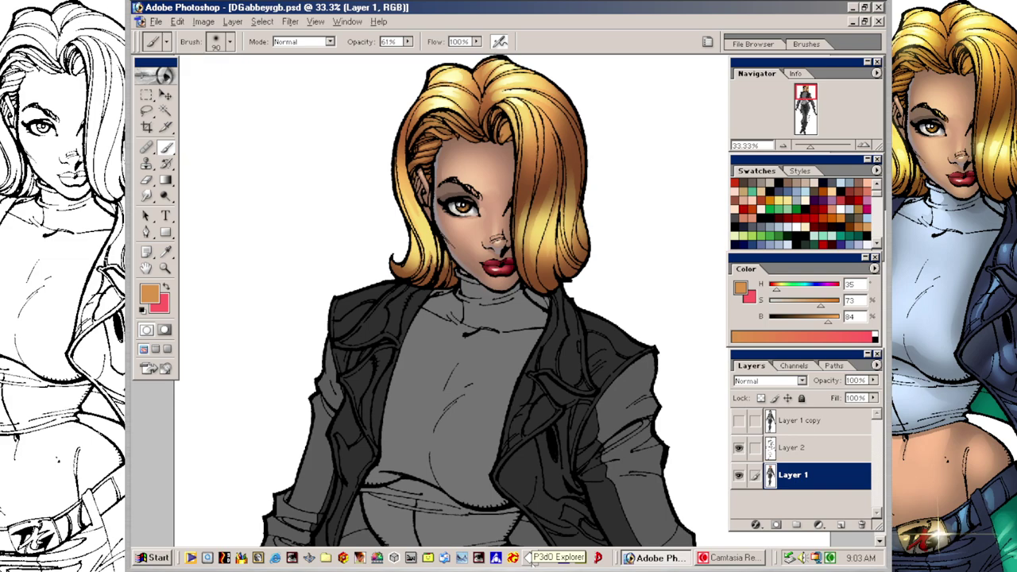
Step: Refine the hairline strands with a hard 20 px brush, using a dark brown and a light yellow sampled from the hair
click(229, 41)
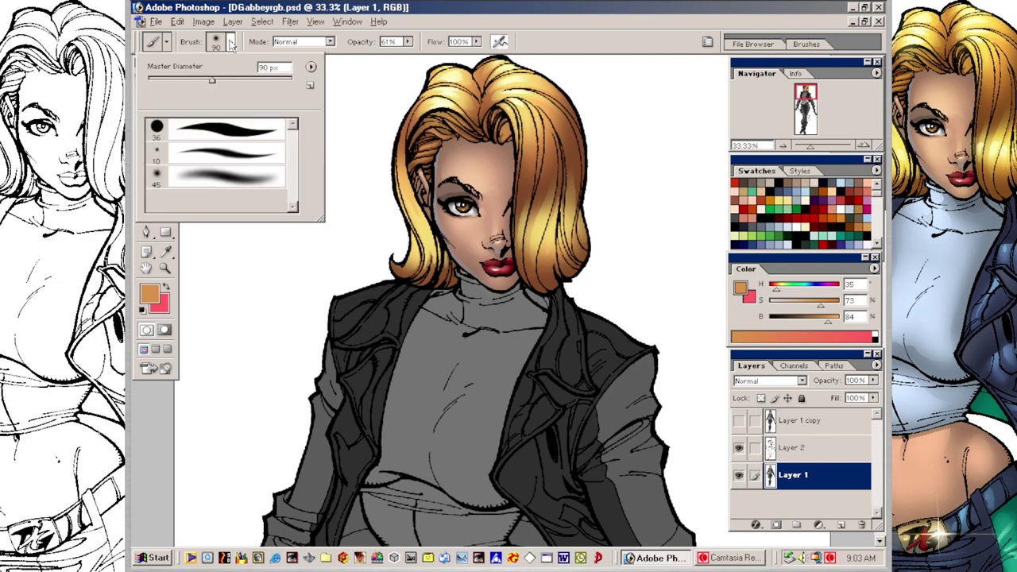
double_click(230, 129)
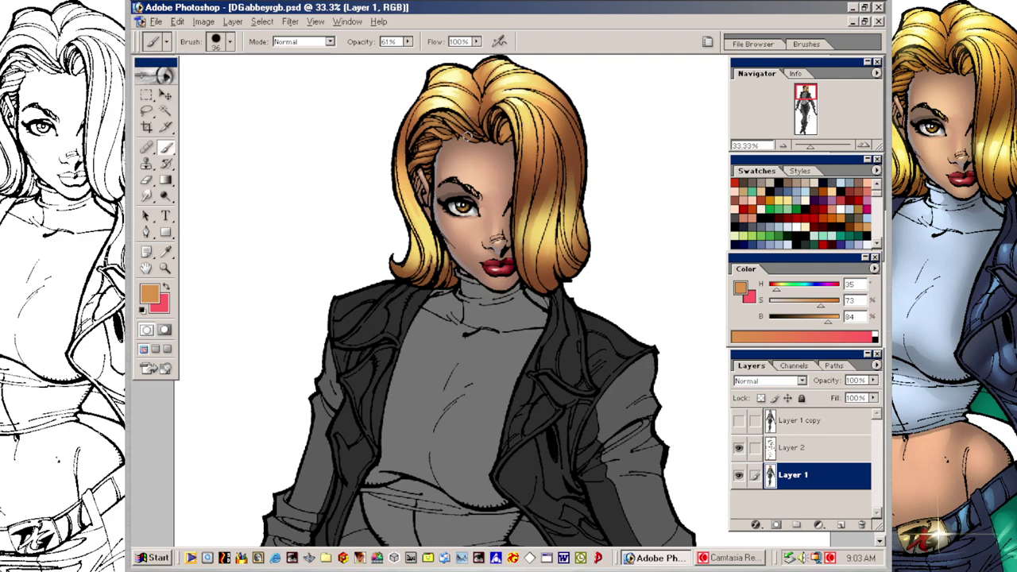
key(bracketleft)
alt+click(483, 122)
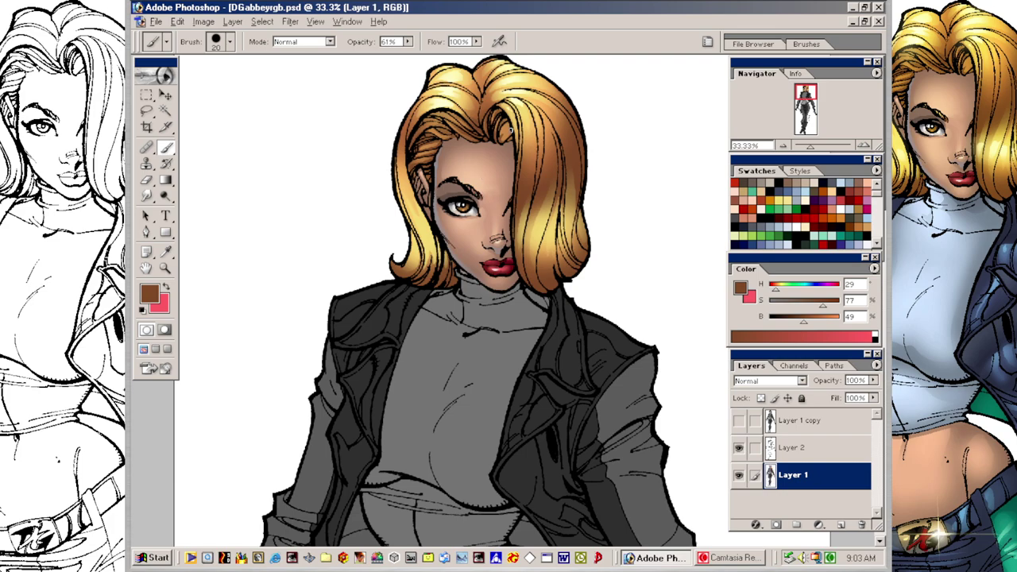
alt+click(549, 218)
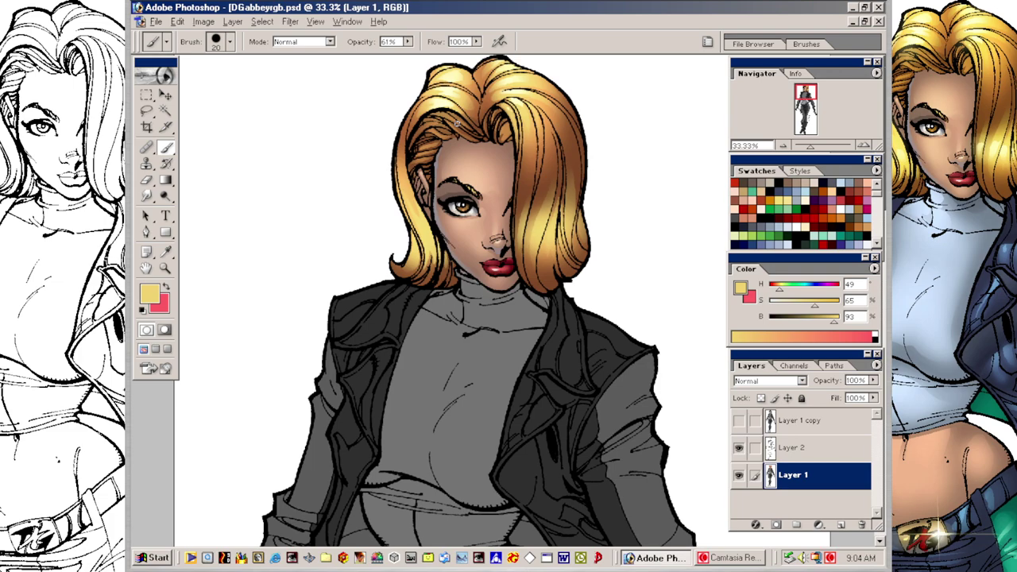
Step: Select the turtleneck with the Magic Wand on the Layer 1 copy flats, then return to Layer 1 and hide the copy
key(w)
click(508, 400)
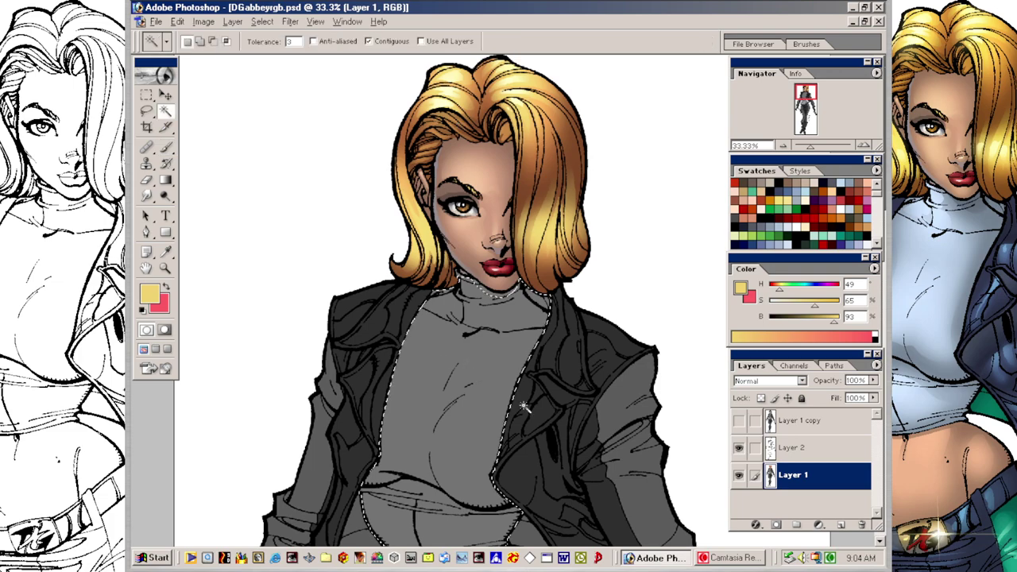
drag(507, 477, 610, 371)
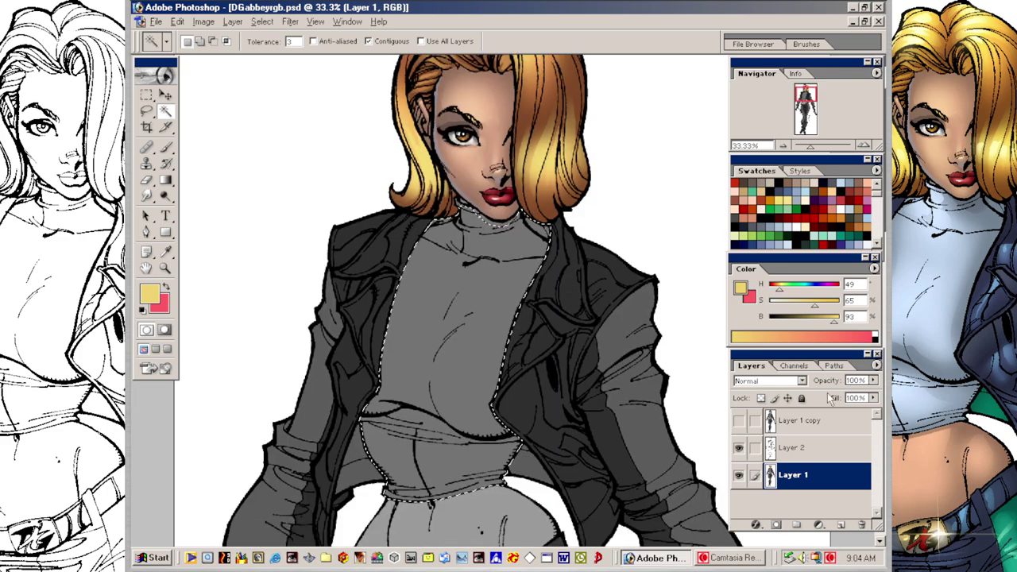
click(806, 416)
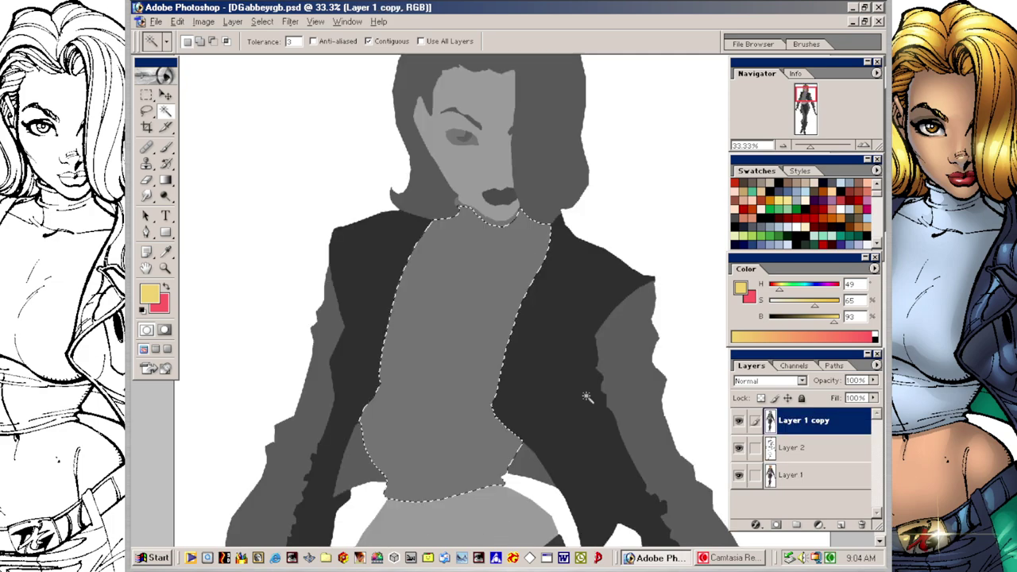
key(ctrl+d)
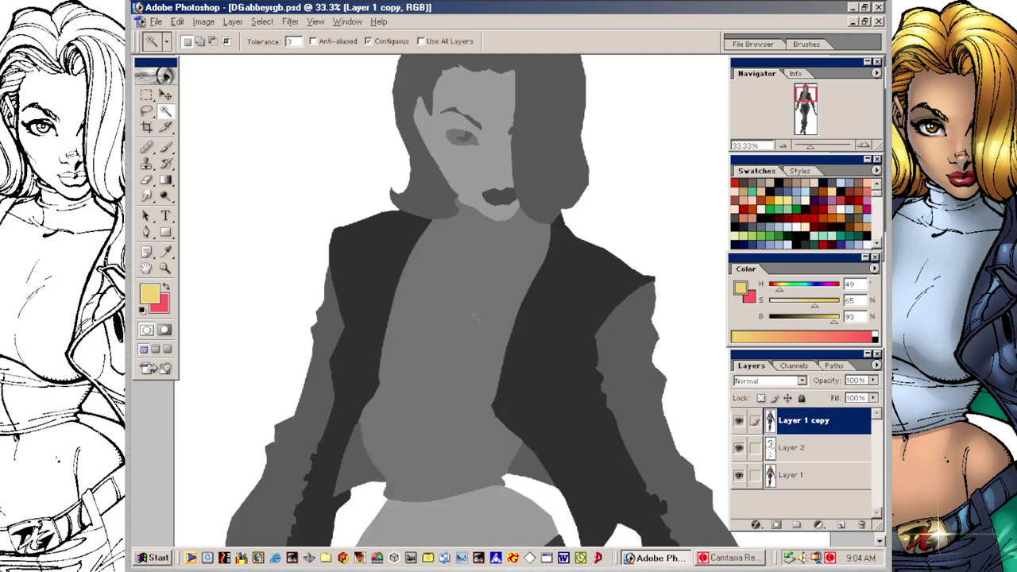
click(477, 319)
click(803, 475)
click(739, 422)
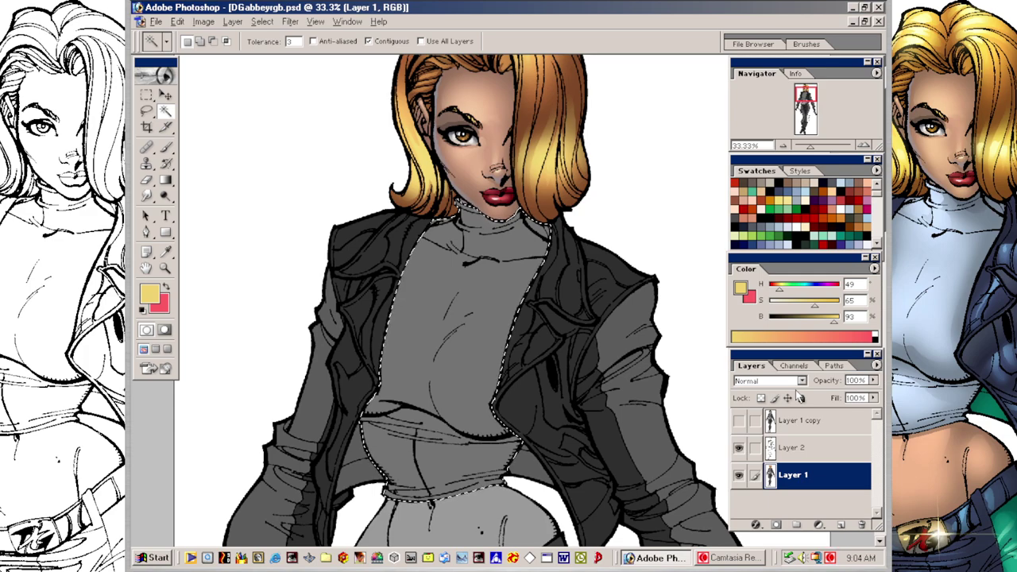
Step: Fill the selected turtleneck with the gray-blue swatch (H 211, S 20, B 69) and deselect it
click(842, 182)
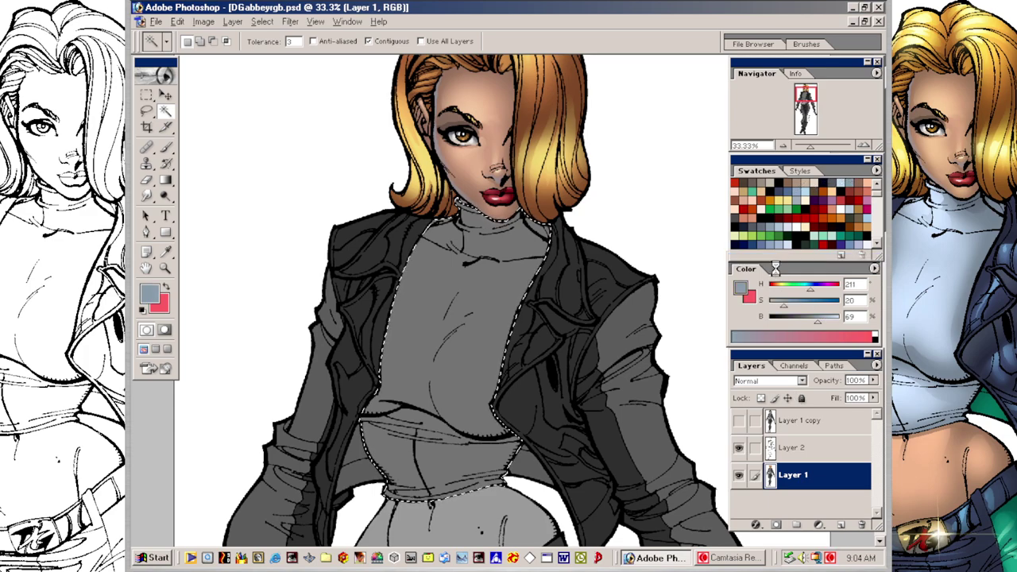
key(alt+BackSpace)
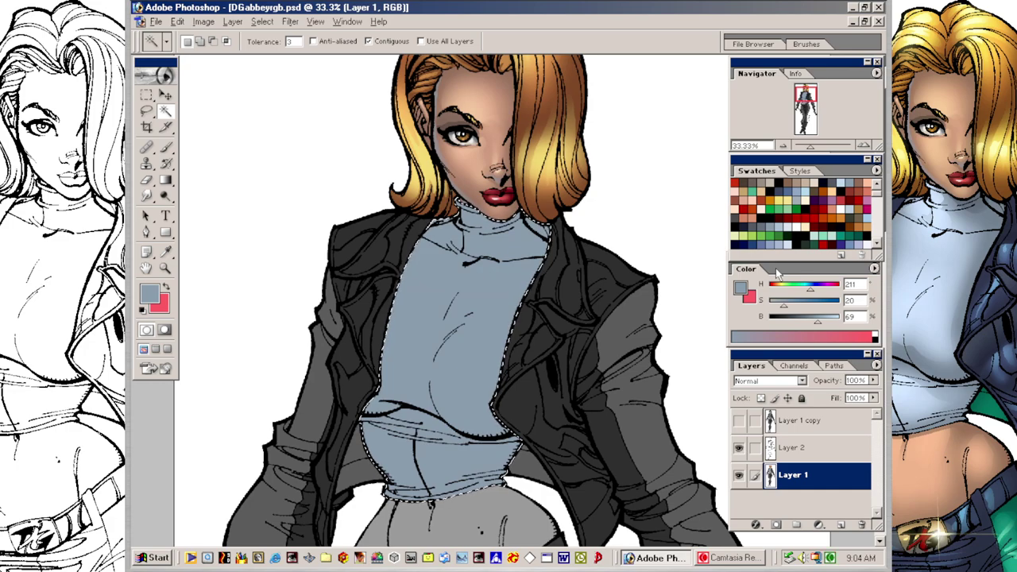
key(ctrl+d)
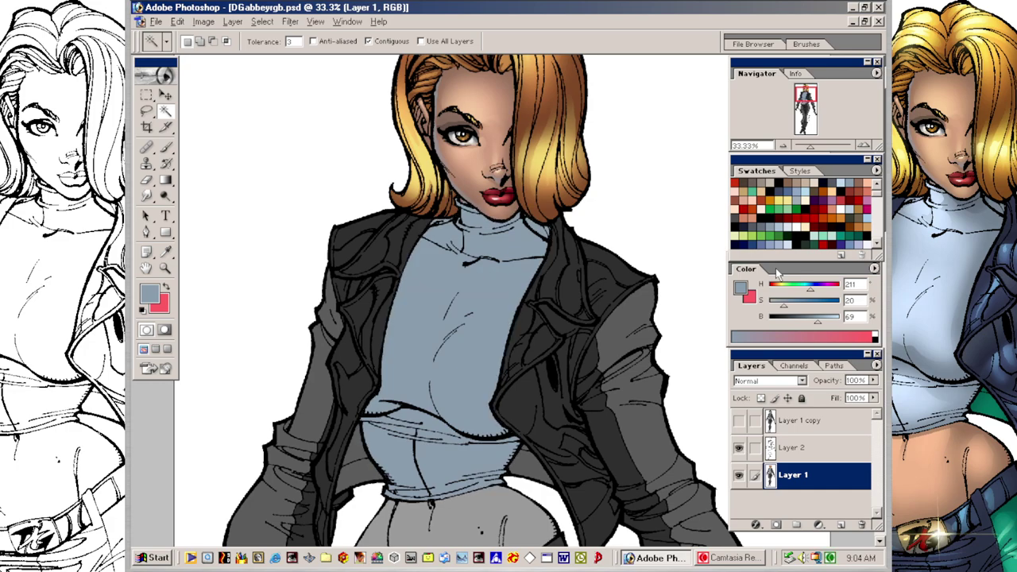
Step: Brush shadows onto the turtleneck with the soft brush enlarged to 150 px and the gray-blue darkened to 55% brightness
key(b)
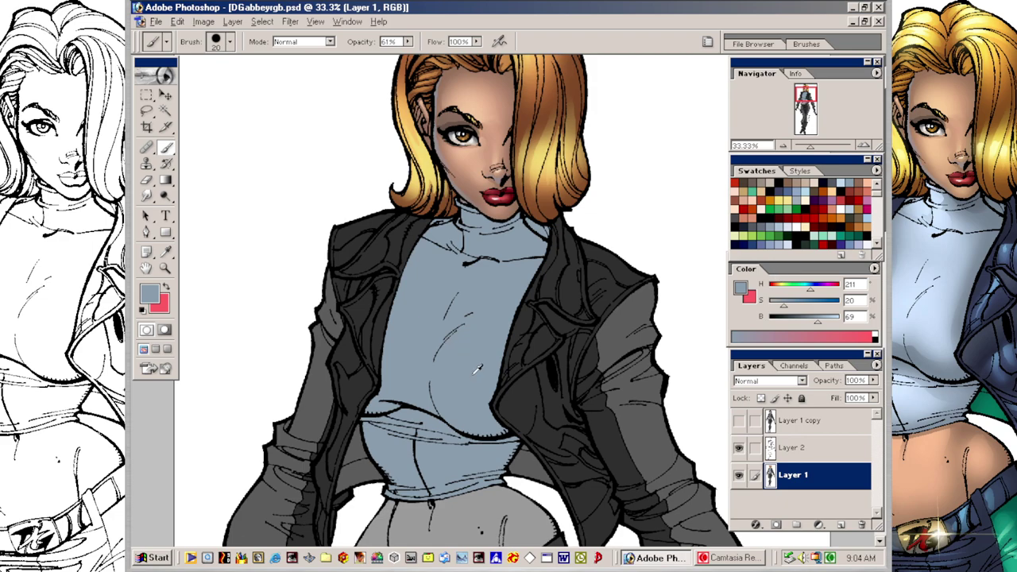
click(230, 42)
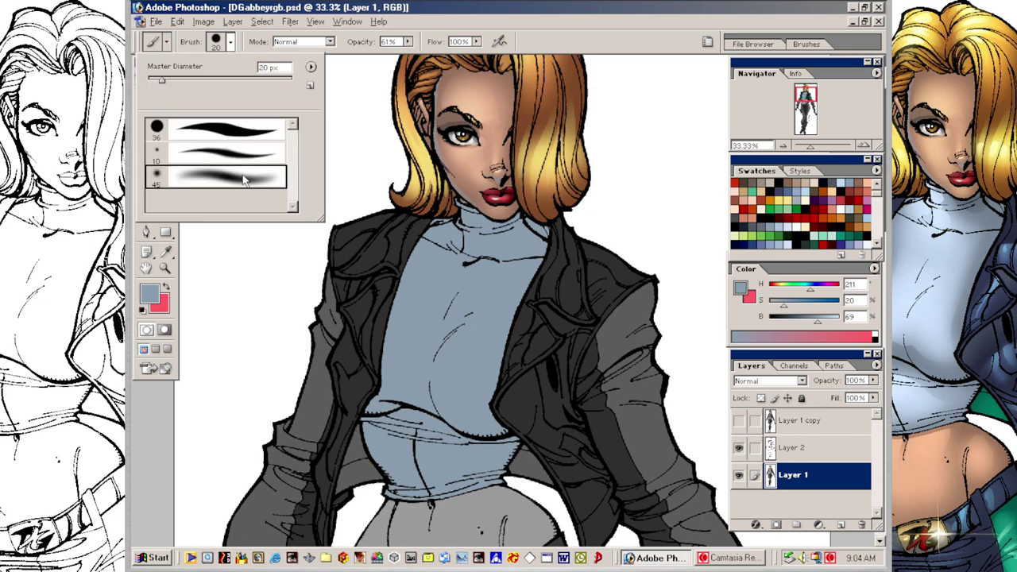
double_click(243, 182)
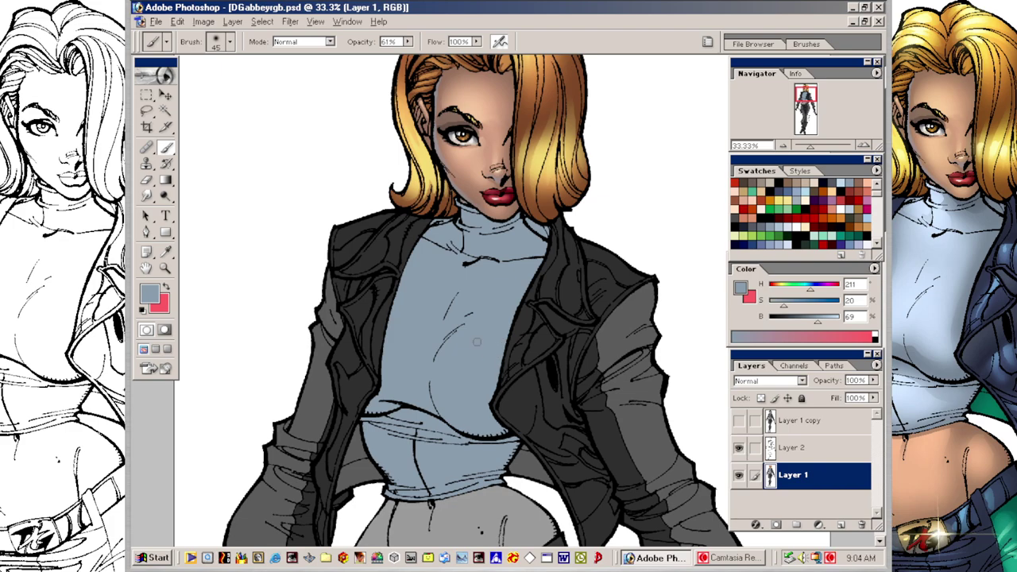
key(bracketright)
key(bracketright)
key(bracketright)
key(bracketright)
key(bracketright)
key(bracketright)
click(817, 322)
drag(815, 321, 808, 319)
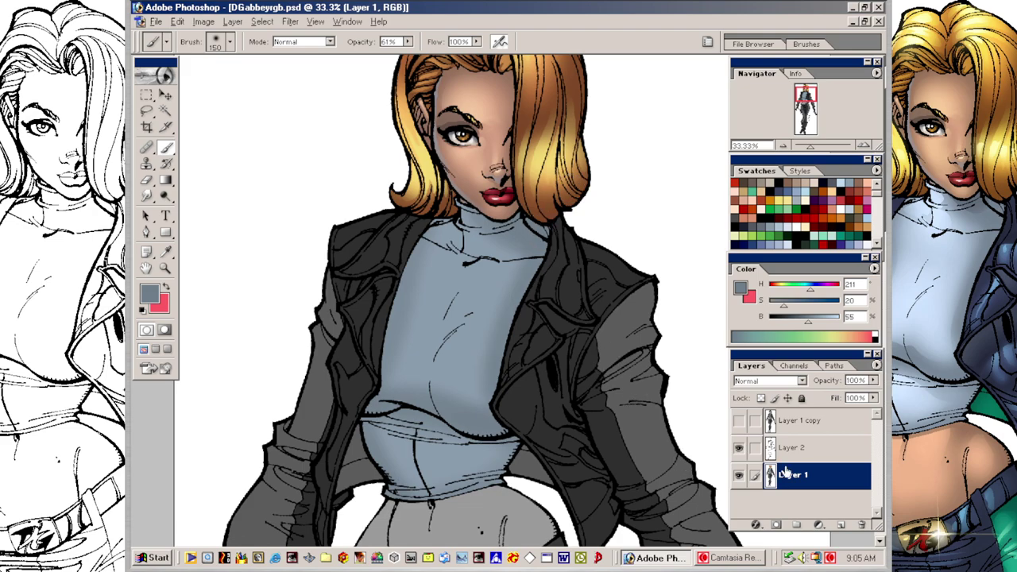
Step: Brush broad highlights over the turtleneck's chest and midriff with the light blue swatch (H 212, S 19, B 95) at 200 px
click(846, 181)
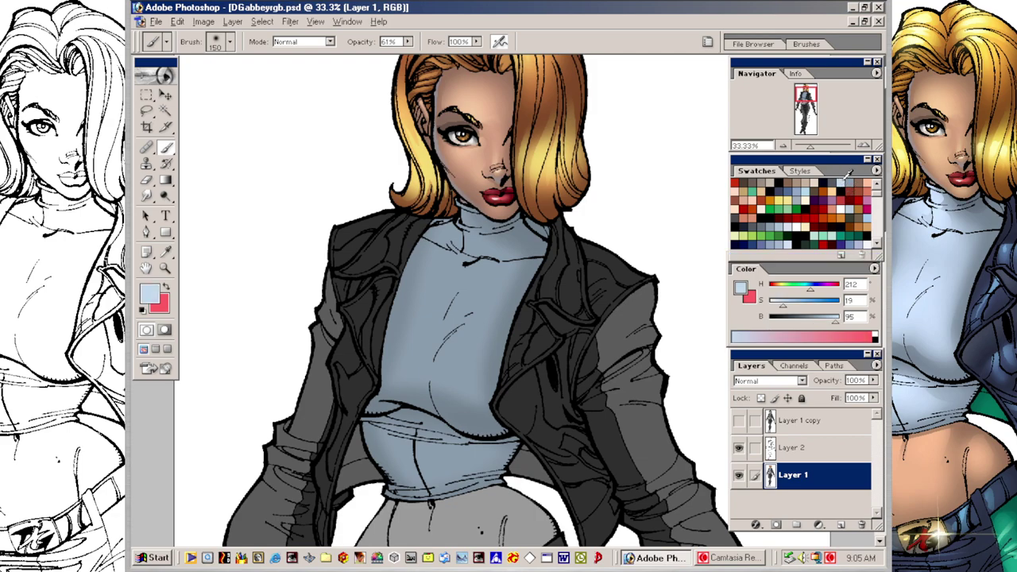
key(bracketright)
key(bracketright)
mouse_move(493, 394)
mouse_down()
mouse_move(476, 327)
mouse_move(465, 325)
mouse_move(489, 402)
mouse_move(462, 373)
mouse_move(491, 286)
mouse_move(483, 256)
mouse_move(483, 349)
mouse_move(489, 276)
mouse_move(479, 273)
mouse_move(392, 383)
mouse_move(421, 341)
mouse_move(452, 235)
mouse_move(436, 253)
mouse_move(480, 266)
mouse_move(466, 252)
mouse_move(430, 250)
mouse_move(465, 271)
mouse_move(455, 240)
mouse_move(476, 259)
mouse_move(428, 343)
mouse_up()
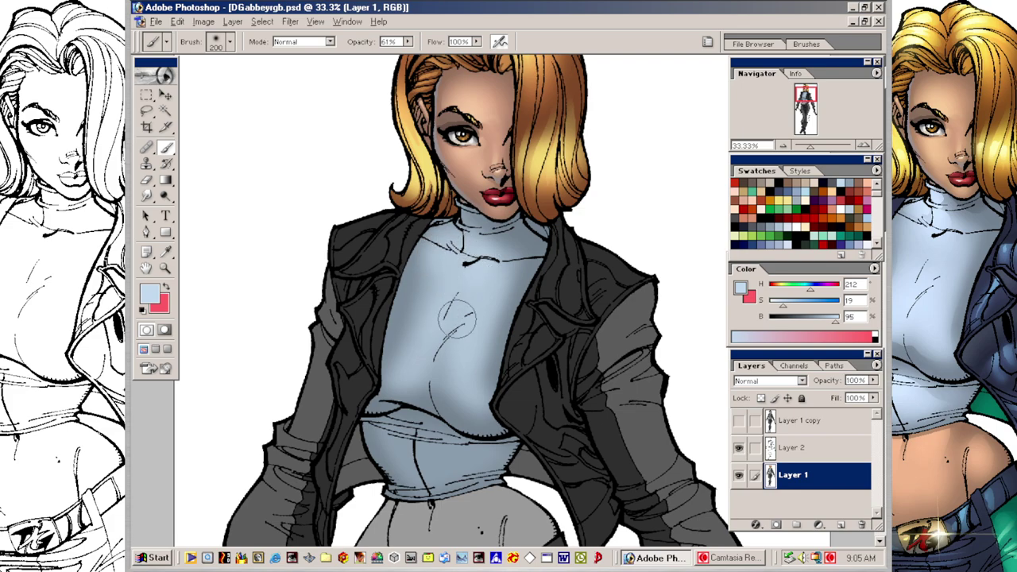
mouse_move(385, 448)
mouse_down()
mouse_move(444, 458)
mouse_move(399, 445)
mouse_move(447, 464)
mouse_move(411, 467)
mouse_up()
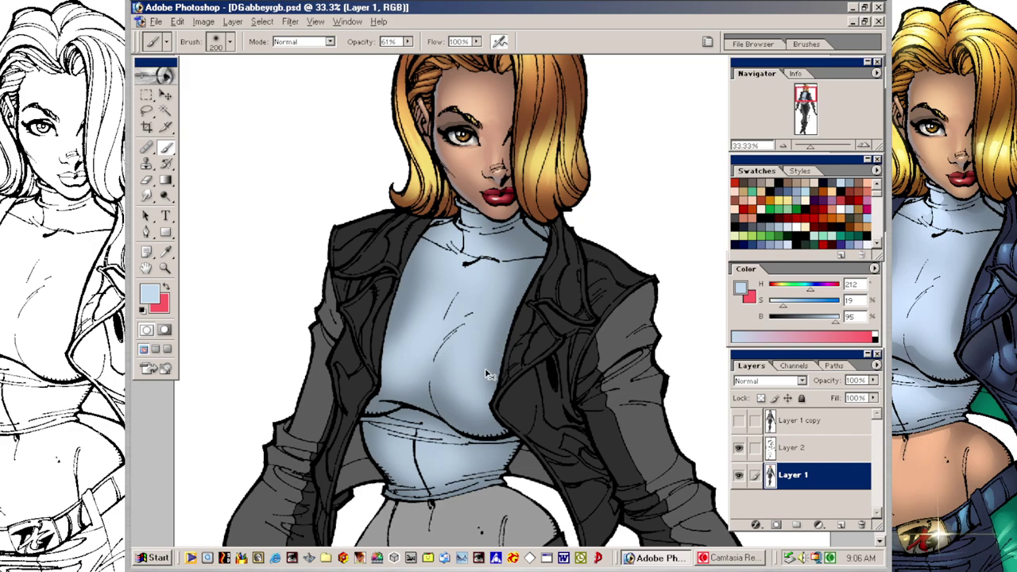
Step: Lasso highlight areas on the turtleneck's chest, collar and midriff, and hide the selection outline
key(l)
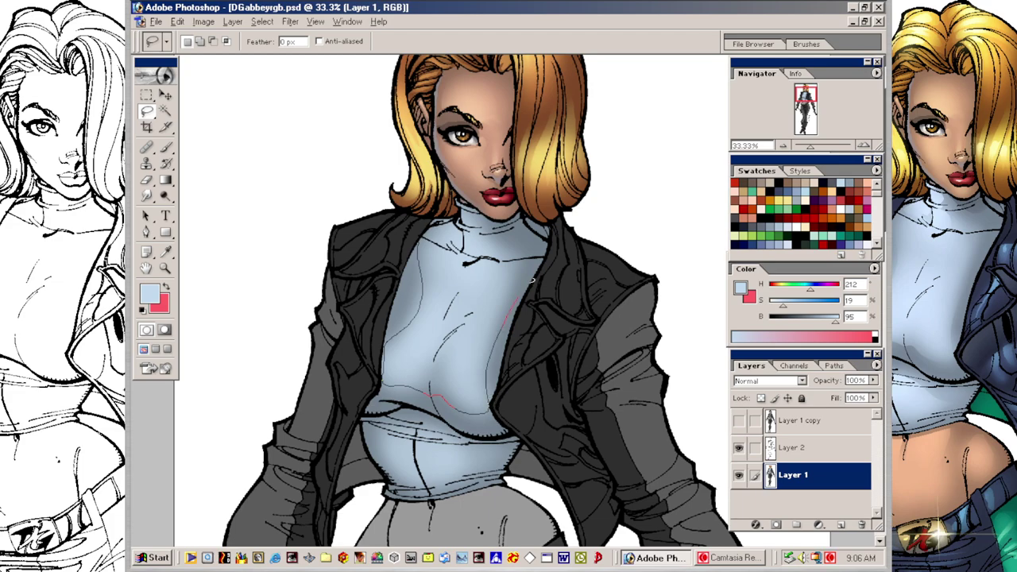
mouse_move(488, 255)
mouse_down()
mouse_move(447, 247)
mouse_move(430, 226)
mouse_up()
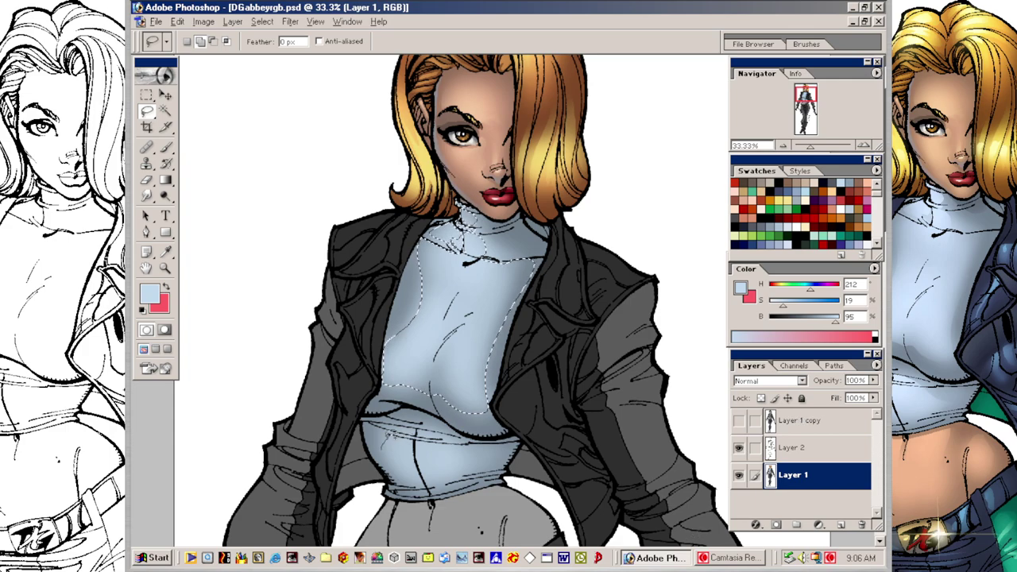
mouse_move(411, 428)
mouse_down()
mouse_move(489, 462)
mouse_move(475, 477)
mouse_move(400, 491)
mouse_move(402, 429)
mouse_up()
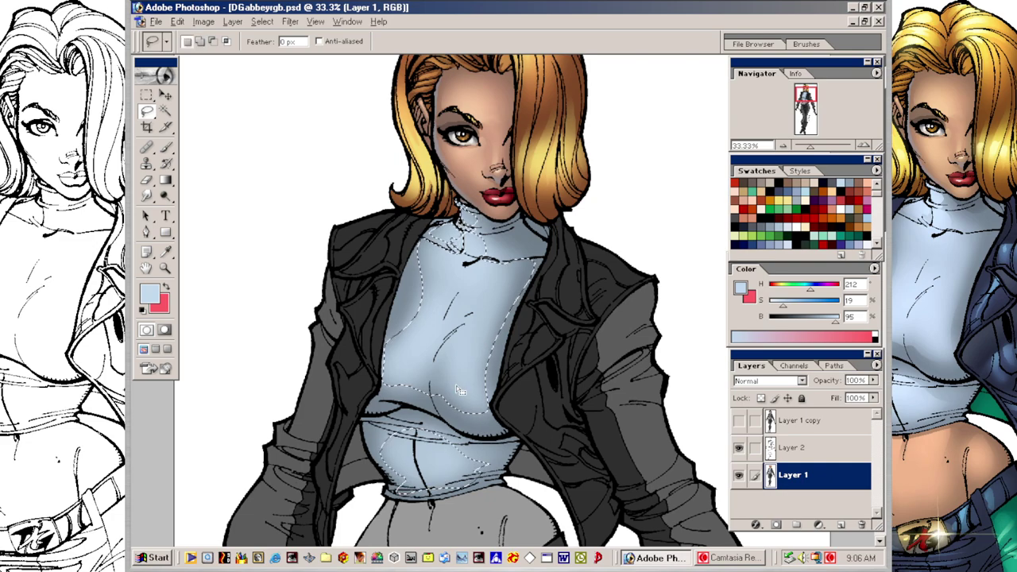
key(ctrl+h)
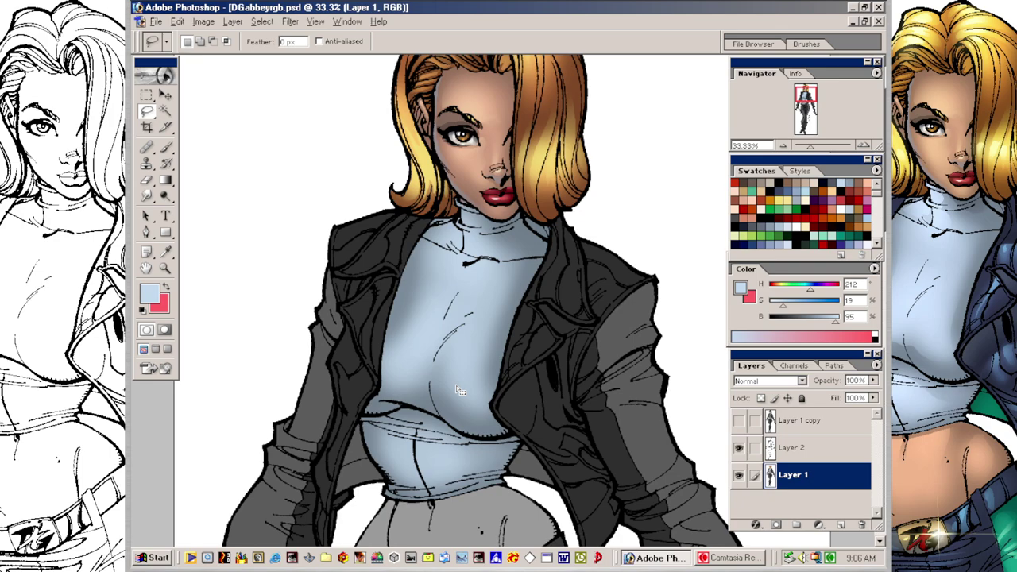
Step: Brush brighter highlights into the lassoed turtleneck areas with the light blue raised to 100% brightness, using a 175 to 200 px brush
key(b)
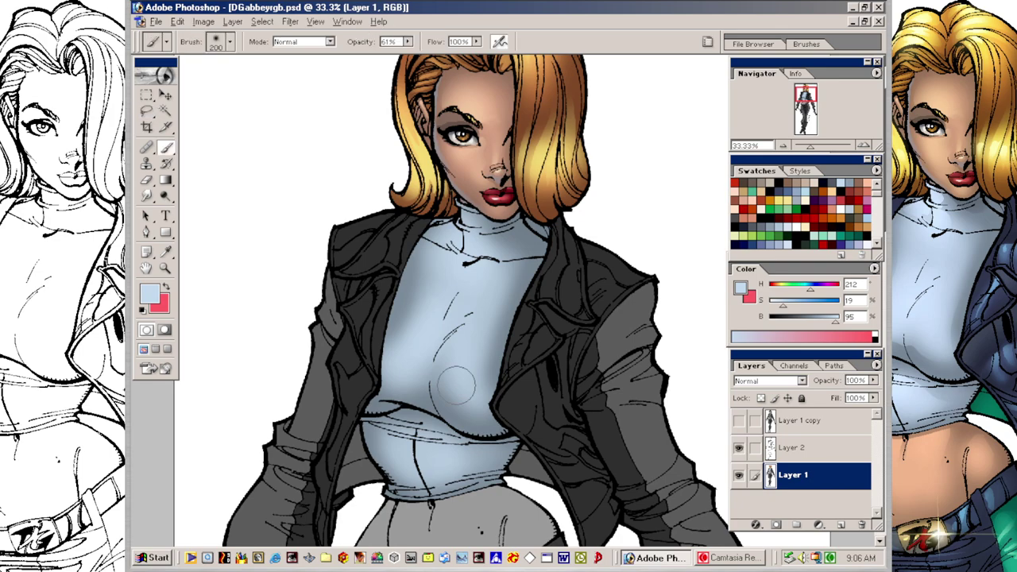
click(840, 321)
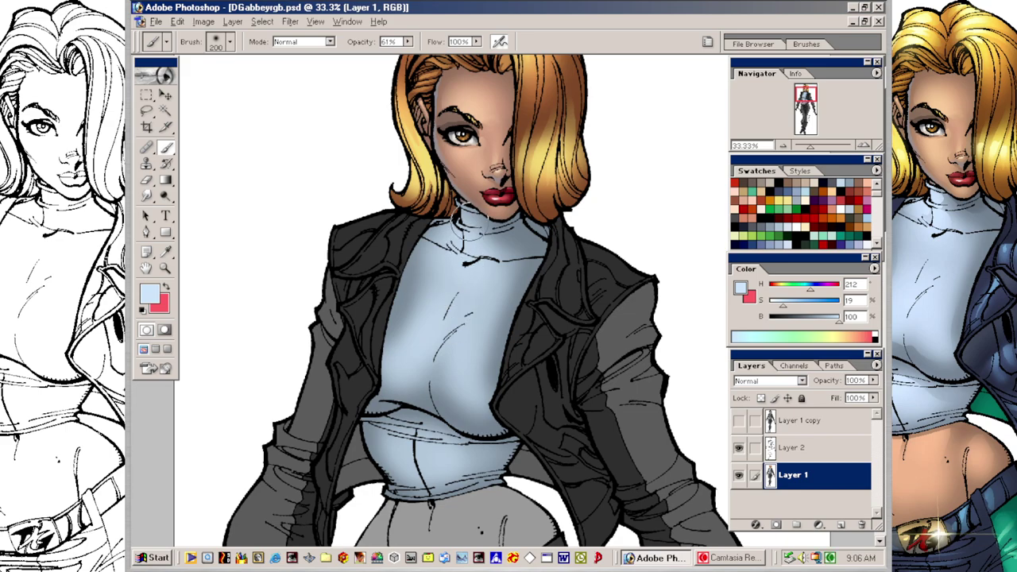
key(bracketleft)
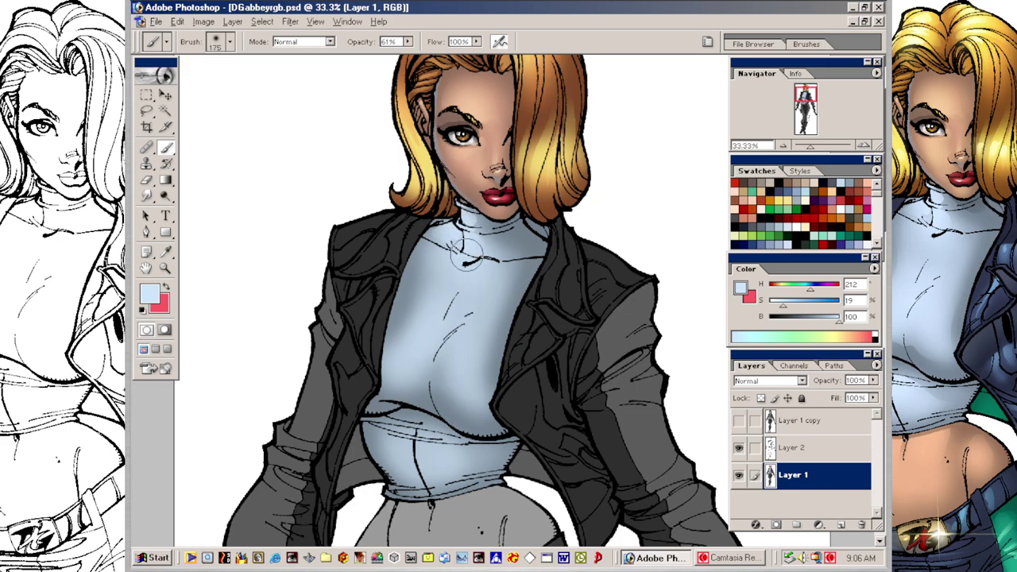
key(bracketright)
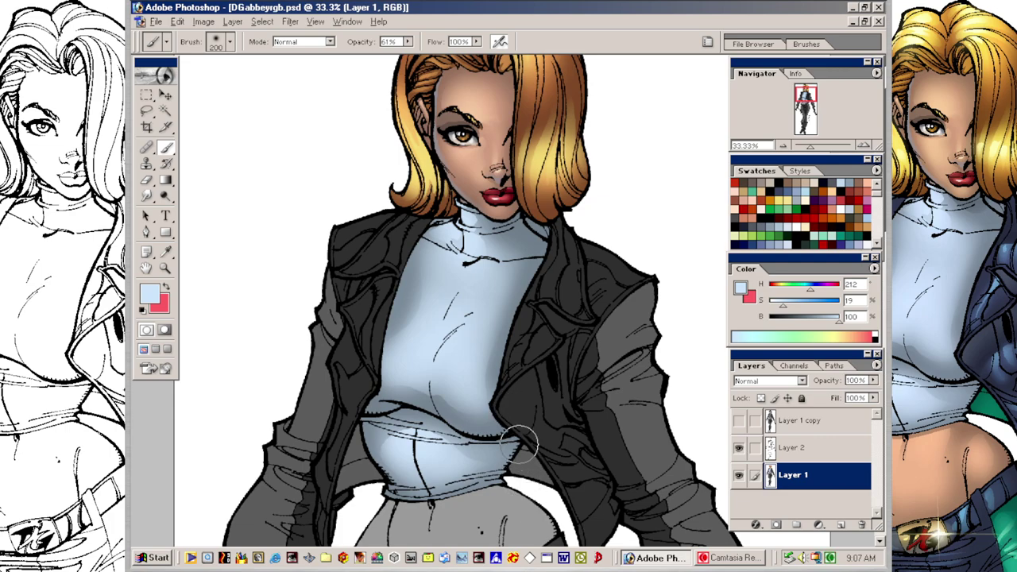
Step: Lasso the edge of the turtleneck's midriff, deselect it, and brush that edge with the light blue sampled from the chest
key(l)
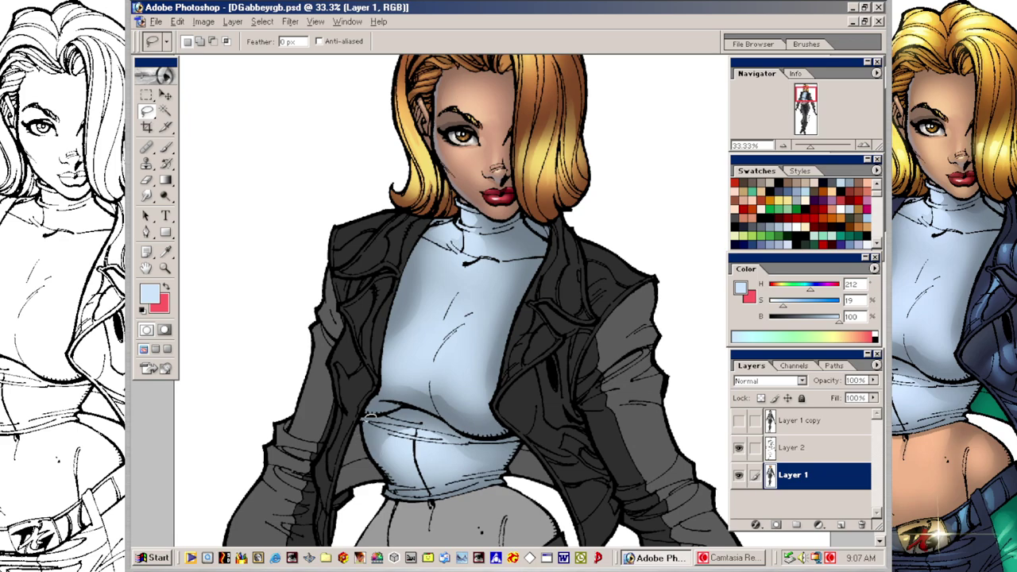
mouse_move(361, 411)
mouse_down()
mouse_move(365, 447)
mouse_move(384, 470)
mouse_up()
drag(365, 410, 366, 408)
key(ctrl+d)
key(b)
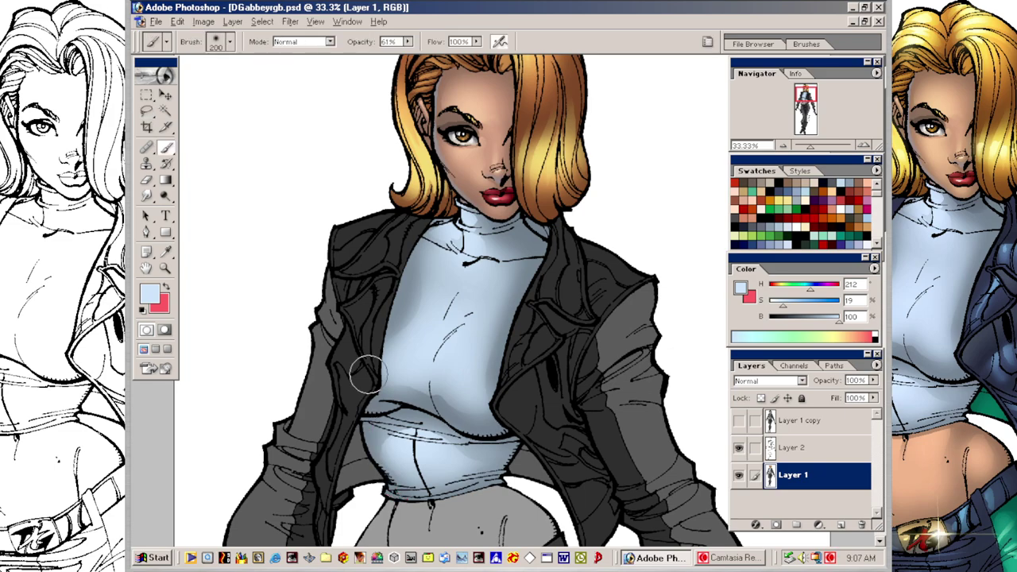
alt+click(414, 361)
mouse_move(358, 429)
mouse_down()
mouse_move(380, 493)
mouse_move(347, 407)
mouse_move(364, 467)
mouse_up()
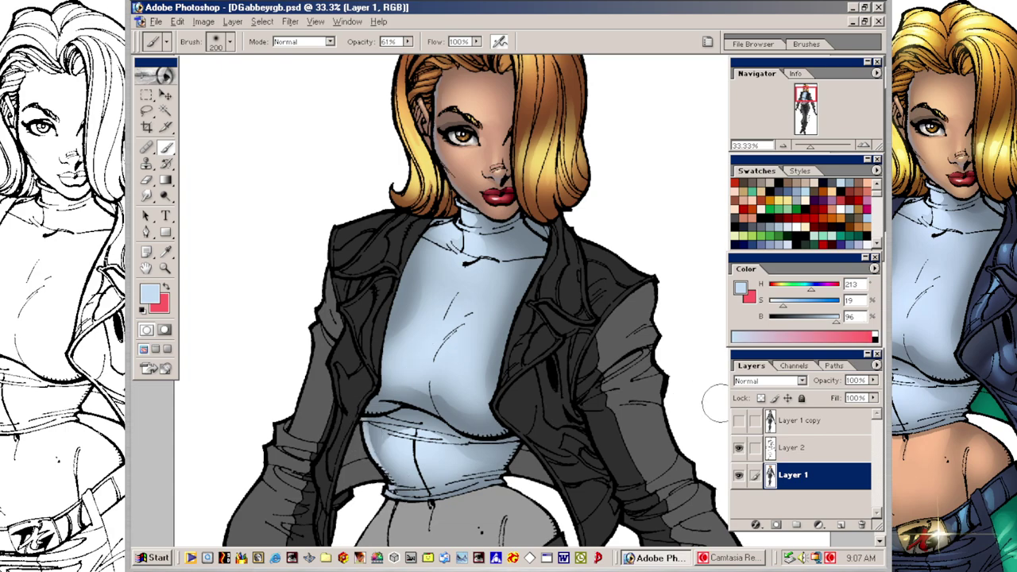
Step: Lasso the shaded side of the turtleneck's collar, deselect, and brush shadow there with the sampled gray-blue darkened to 45% brightness at 100 to 125 px
key(bracketleft)
key(bracketleft)
key(bracketleft)
key(bracketleft)
key(l)
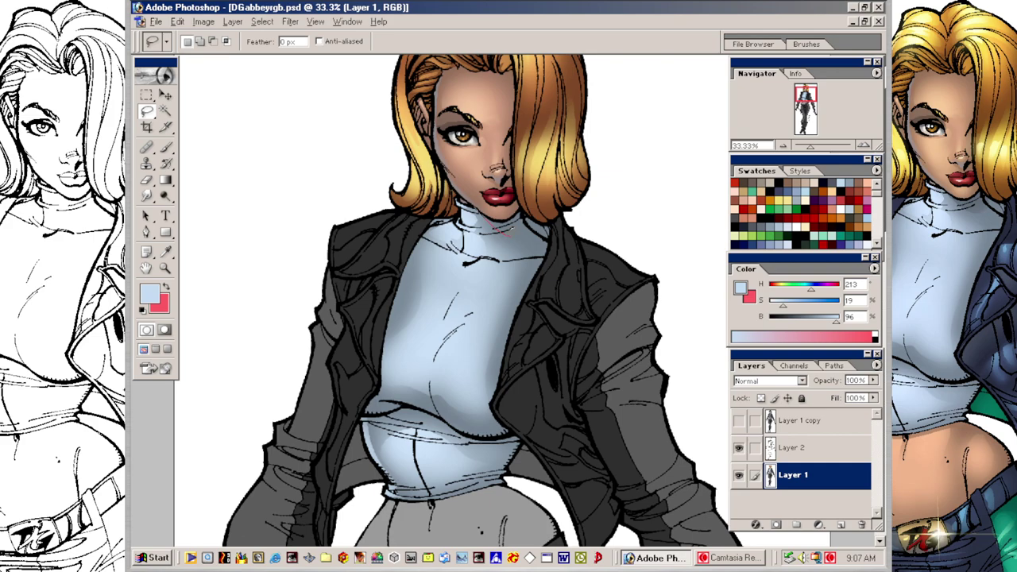
mouse_move(534, 219)
mouse_down()
mouse_move(520, 203)
mouse_move(515, 215)
mouse_move(485, 206)
mouse_up()
key(ctrl+d)
key(b)
alt+click(514, 234)
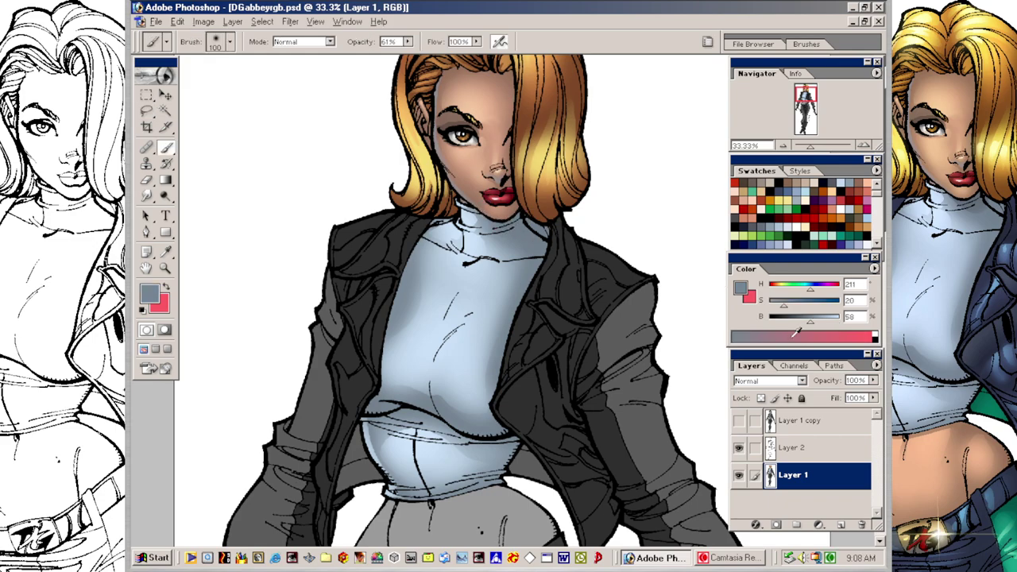
drag(812, 322, 801, 323)
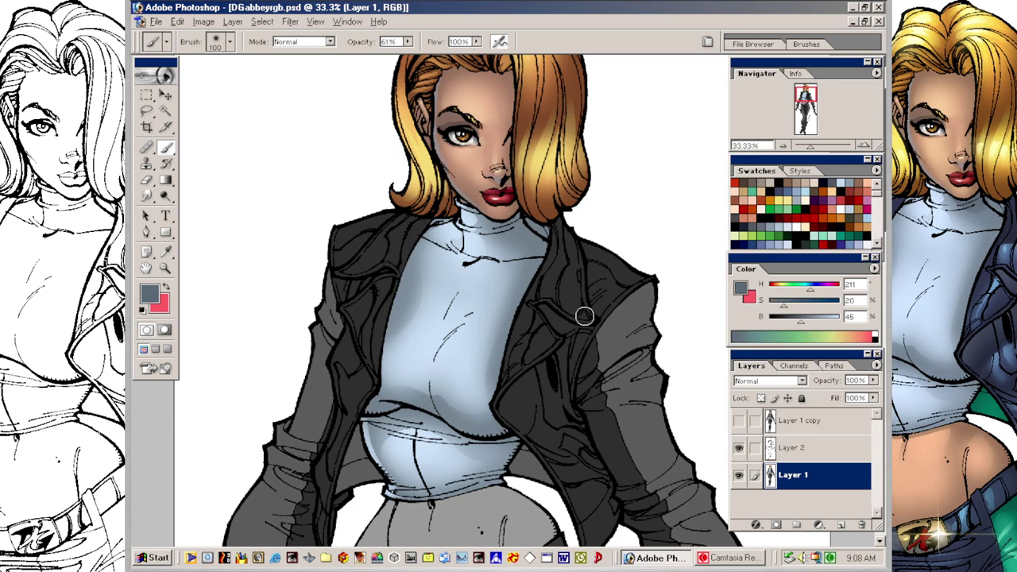
key(])
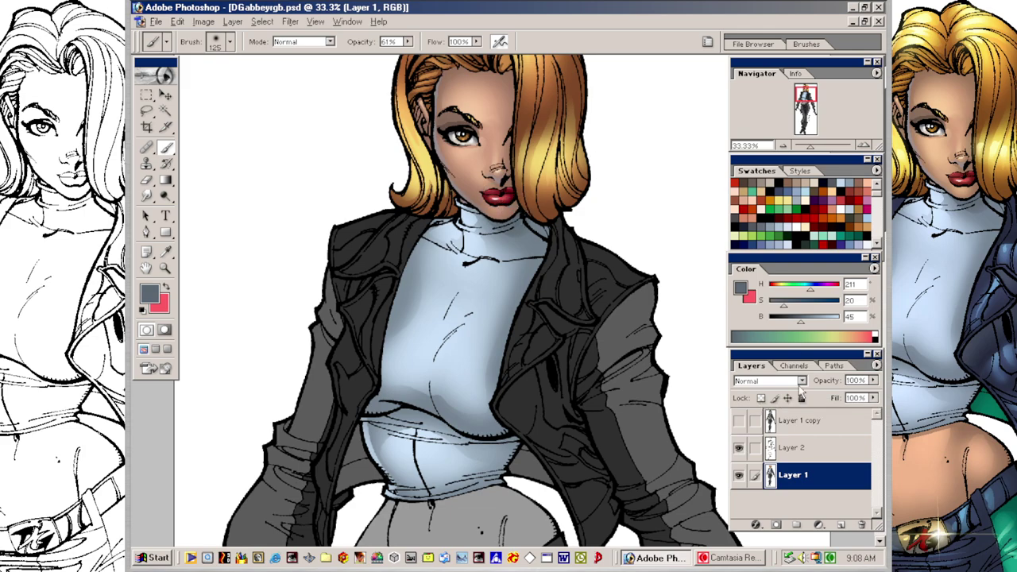
Step: Select both dark front sections of the jacket with the Magic Wand and fill them with the navy swatch (H 226, S 39, B 38)
key(w)
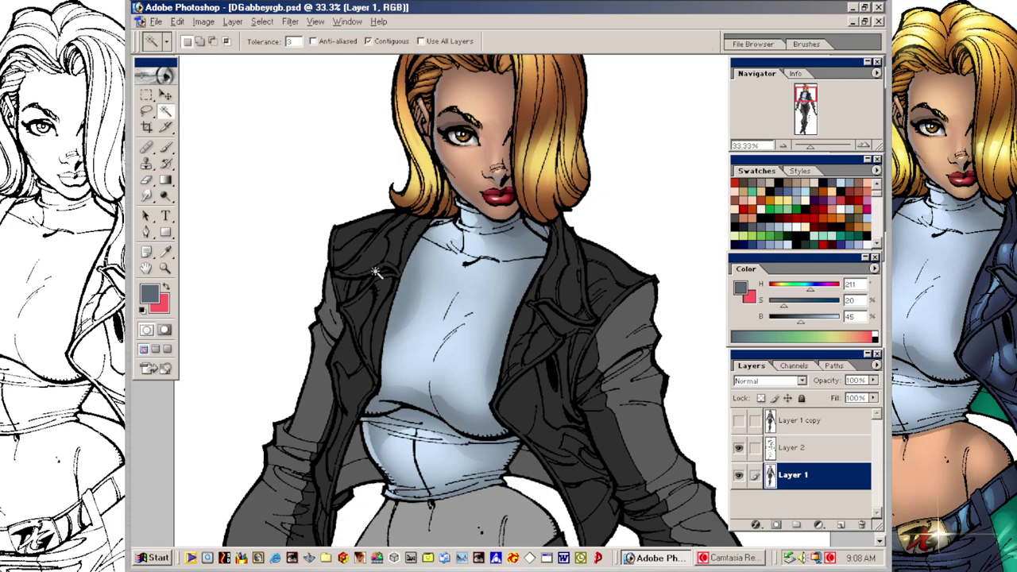
click(389, 288)
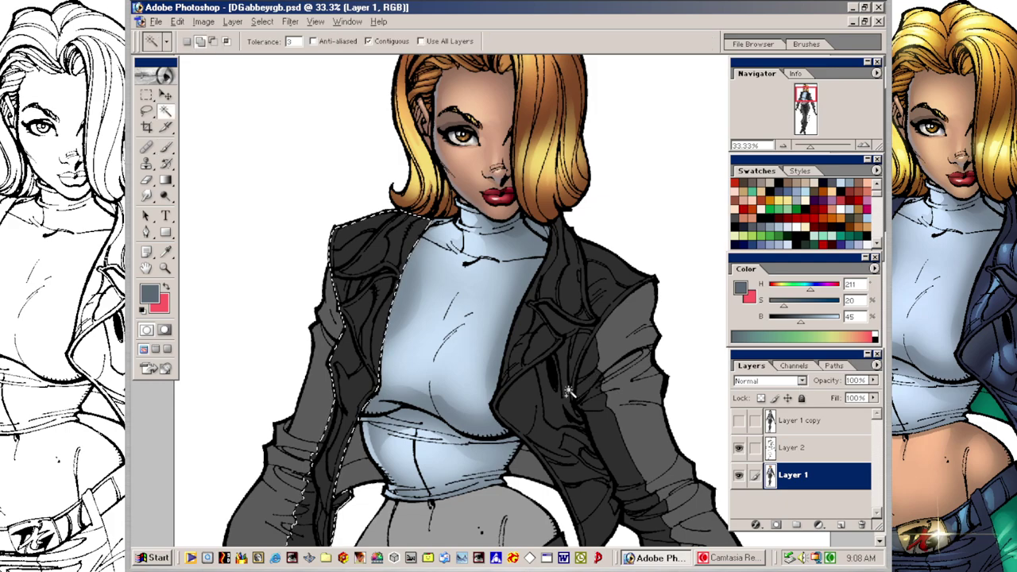
shift+click(566, 388)
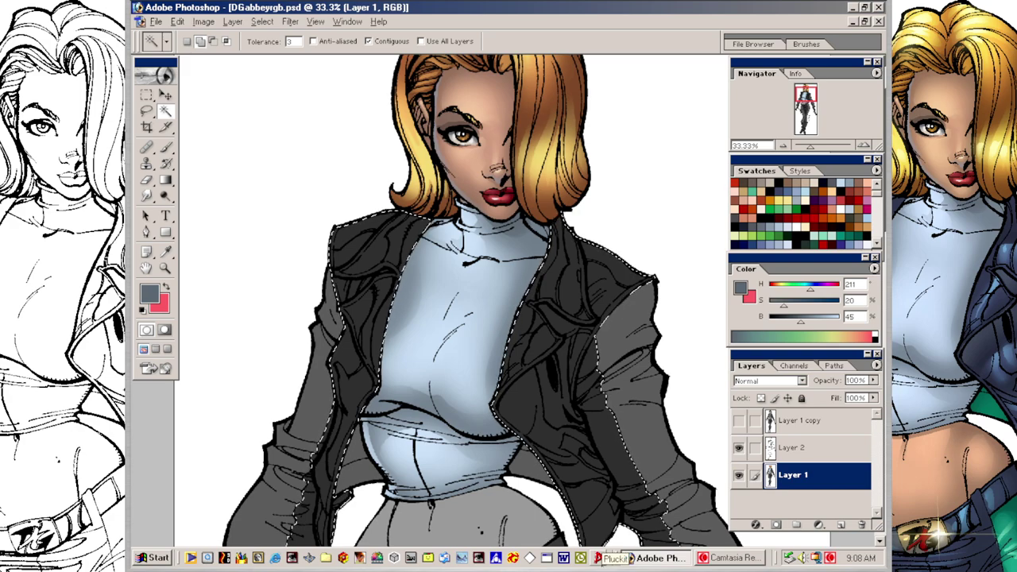
click(792, 186)
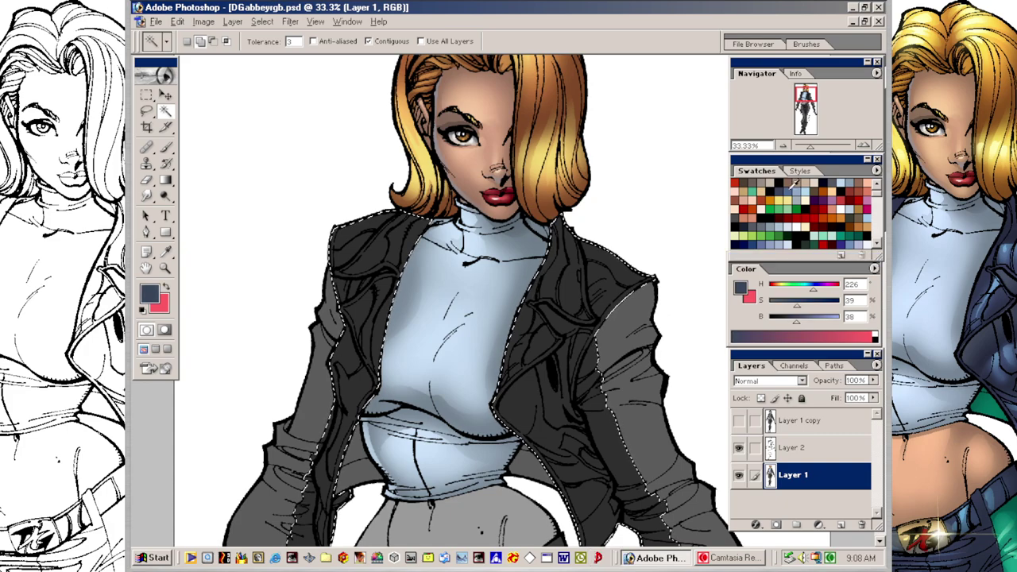
key(alt+BackSpace)
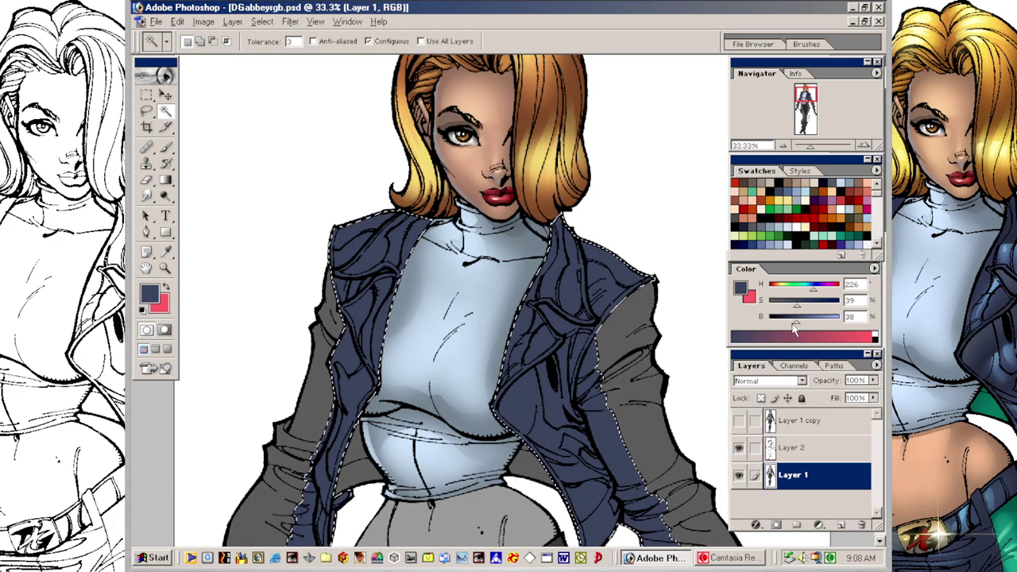
Step: Deselect the jacket and brush shadows on the figure's left lapel, front and inner sleeve with the navy darkened to 23% brightness at 200 px
drag(795, 321, 786, 326)
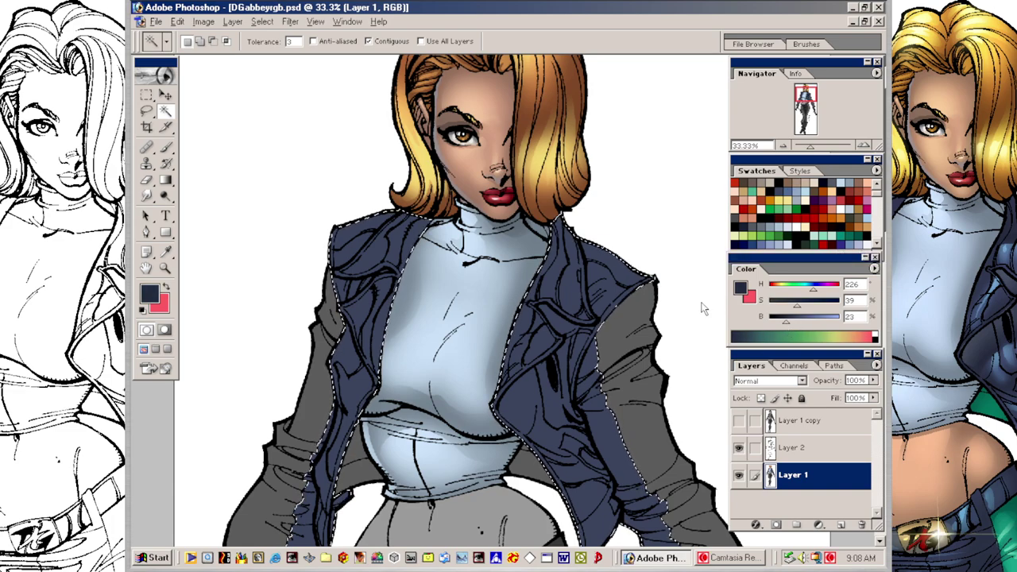
key(v)
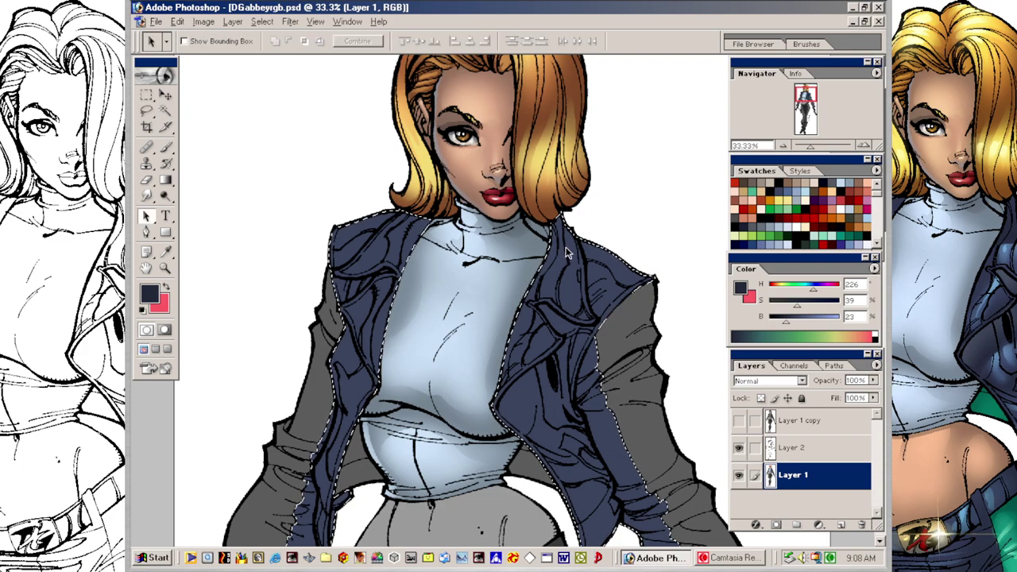
key(ctrl+d)
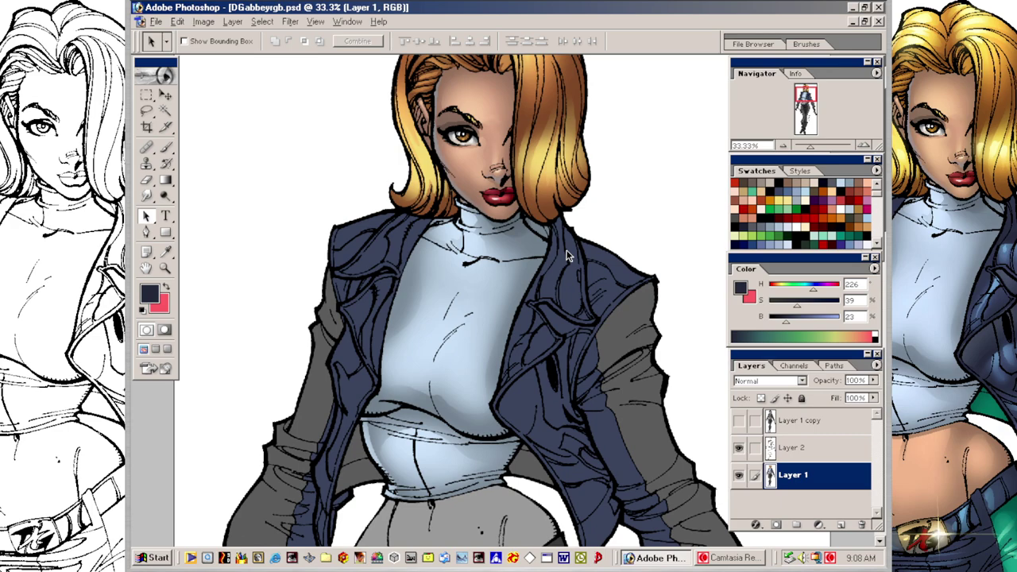
key(b)
key(bracketright)
key(bracketright)
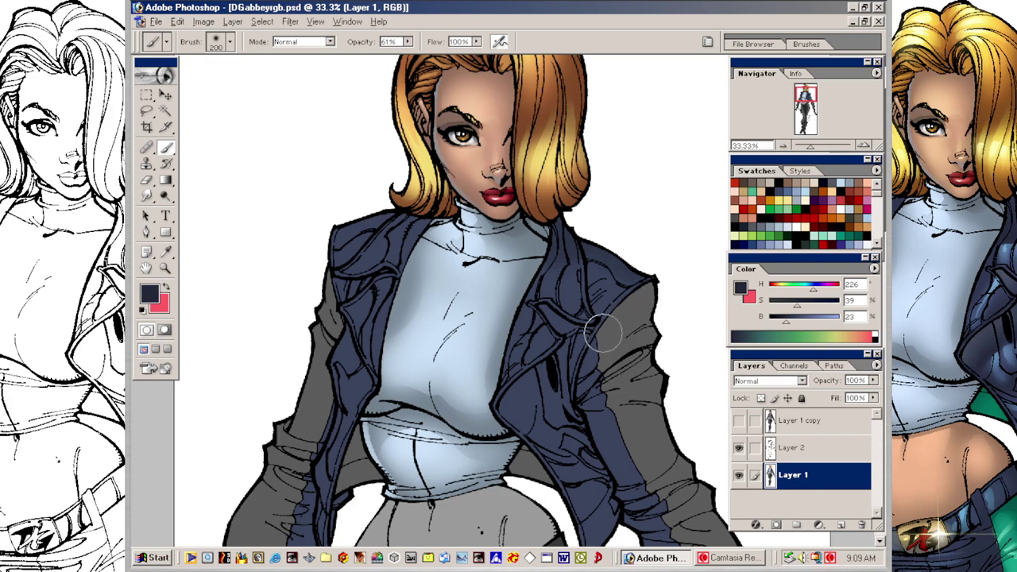
mouse_move(575, 343)
mouse_down()
mouse_move(505, 402)
mouse_move(537, 274)
mouse_up()
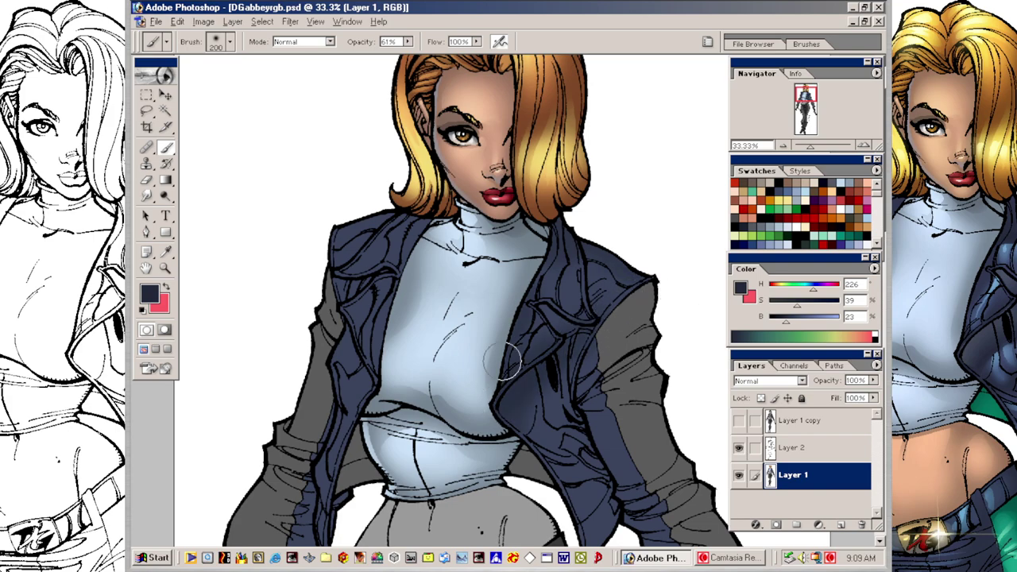
mouse_move(524, 437)
mouse_down()
mouse_move(590, 538)
mouse_move(596, 485)
mouse_move(578, 384)
mouse_move(625, 504)
mouse_move(584, 343)
mouse_up()
drag(608, 500, 608, 366)
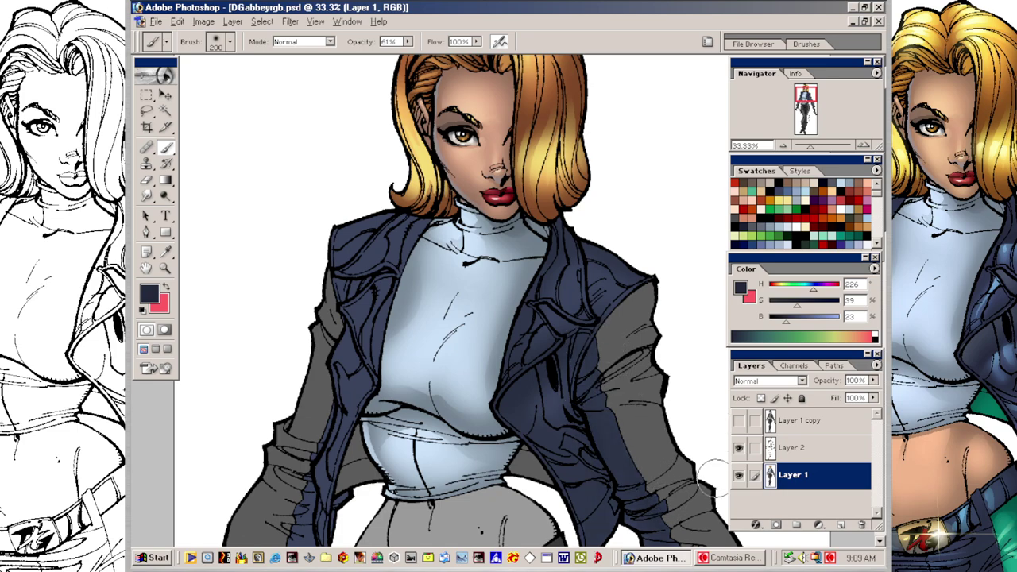
Step: Brush the dark navy shadow down the figure's right lapel, jacket front and inner sleeve at 200 px
key(ctrl+minus)
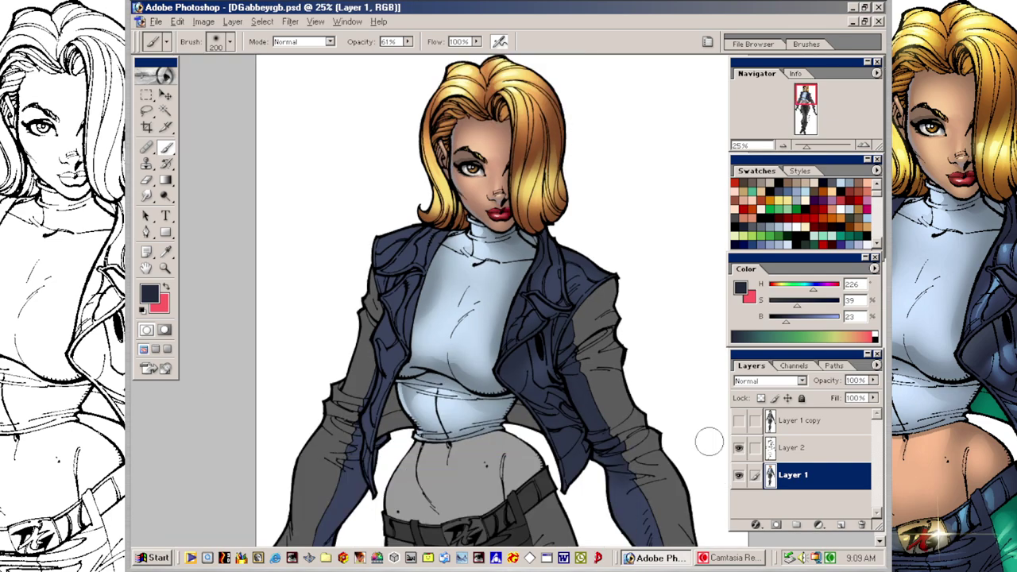
scroll(665, 311, down, 2)
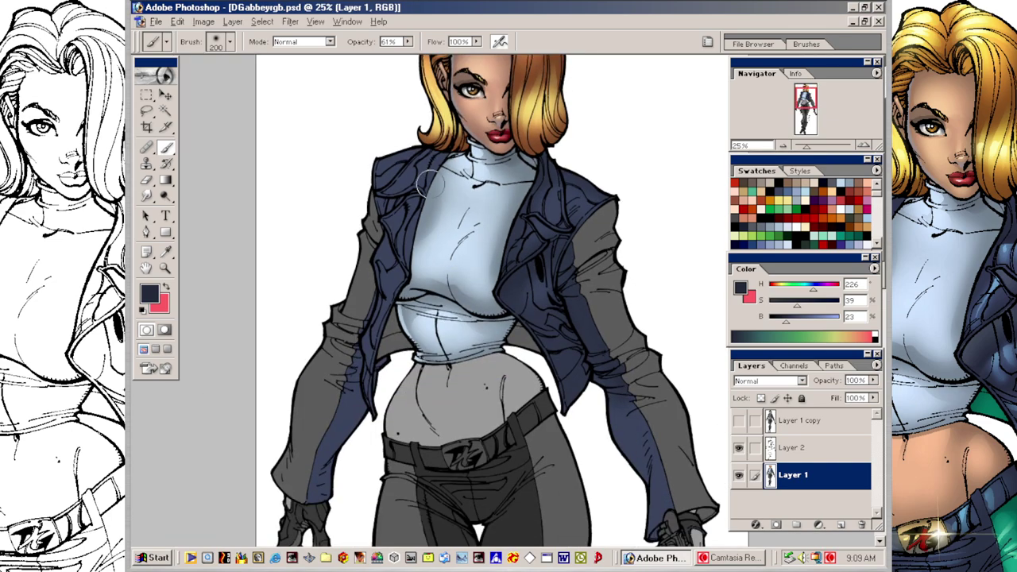
mouse_move(429, 171)
mouse_down()
mouse_move(408, 276)
mouse_move(448, 145)
mouse_move(379, 359)
mouse_move(377, 421)
mouse_move(379, 360)
mouse_move(360, 420)
mouse_move(381, 385)
mouse_move(330, 498)
mouse_up()
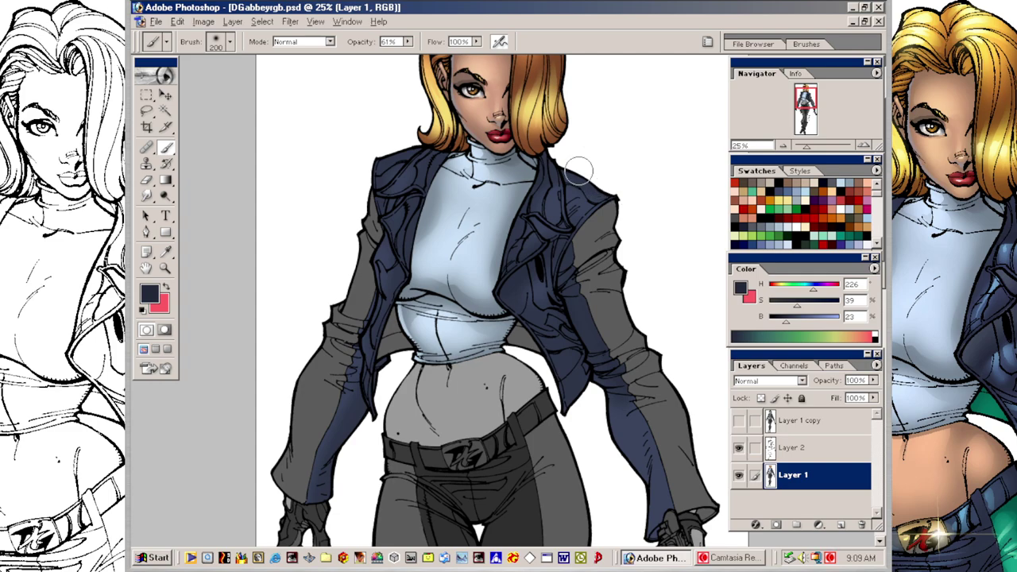
Step: Brush finer dark navy shadows into the folds of the jacket's lapels and fronts, with the brush reduced to between 50 and 80 px
key(bracketleft)
key(bracketleft)
key(bracketleft)
key(bracketleft)
key(bracketleft)
key(bracketleft)
key(bracketleft)
key(bracketleft)
key(bracketleft)
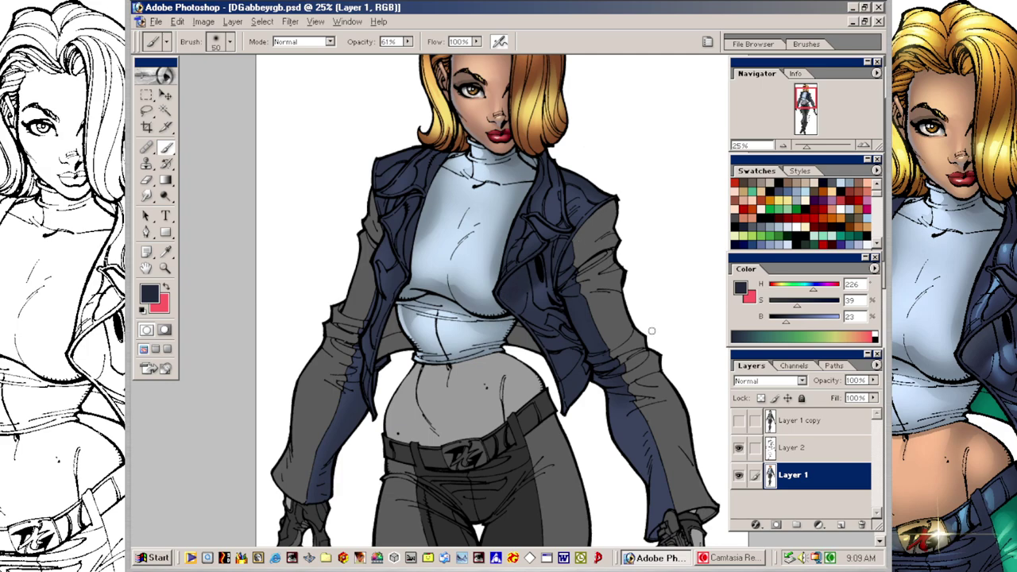
key(bracketleft)
key(bracketleft)
key(bracketleft)
key(bracketleft)
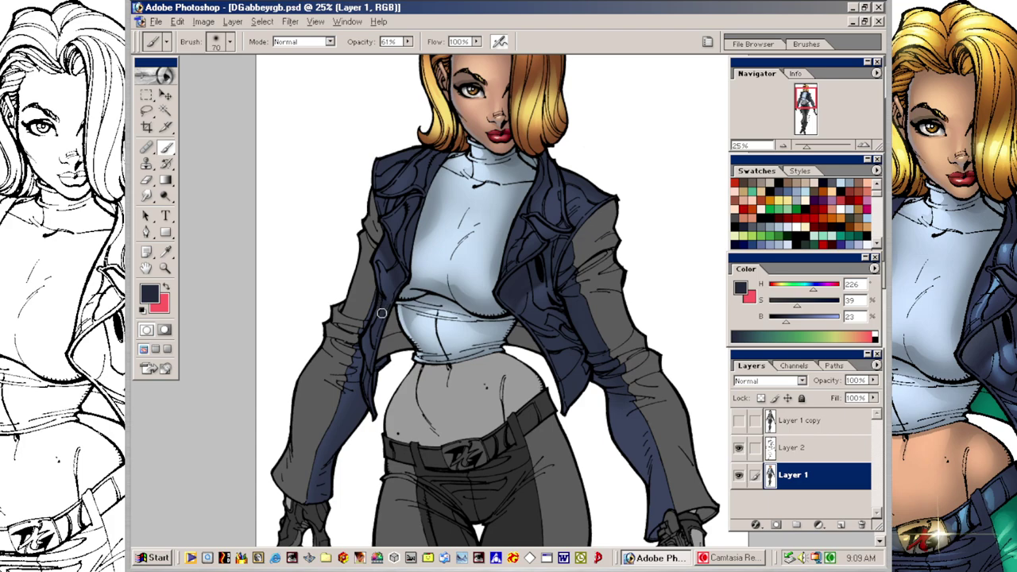
key(bracketright)
key(bracketright)
key(bracketright)
key(bracketleft)
key(bracketleft)
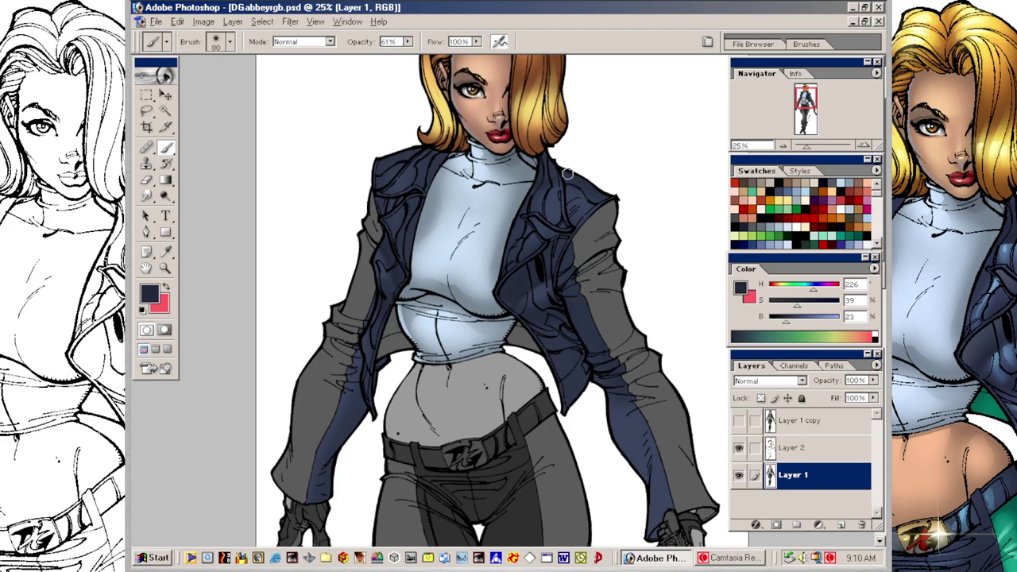
Step: Brush dark navy shadows along the figure's left inner sleeve down to the cuff at 80 px, and refine folds at 50 px
key(bracketleft)
key(bracketleft)
key(bracketright)
key(bracketright)
mouse_move(566, 295)
mouse_down()
mouse_move(579, 329)
mouse_move(564, 281)
mouse_move(586, 340)
mouse_up()
drag(628, 453, 617, 413)
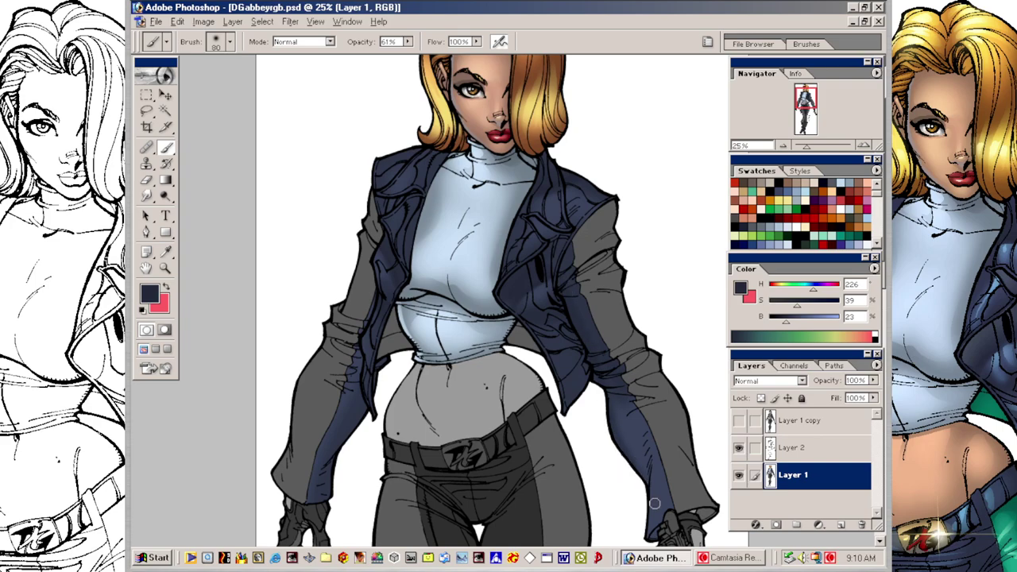
drag(648, 482, 649, 529)
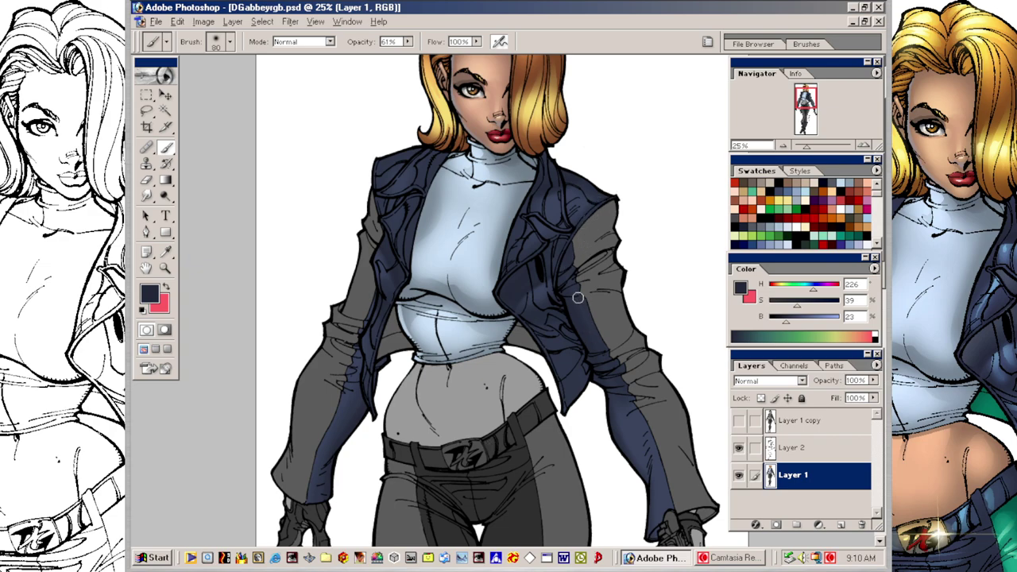
key(bracketleft)
key(bracketleft)
key(bracketleft)
key(bracketleft)
key(bracketright)
Step: Brush highlights on the jacket's shoulders, lapels and fronts with the blue swatch (H 220, S 46, B 60) at 80 px
click(795, 198)
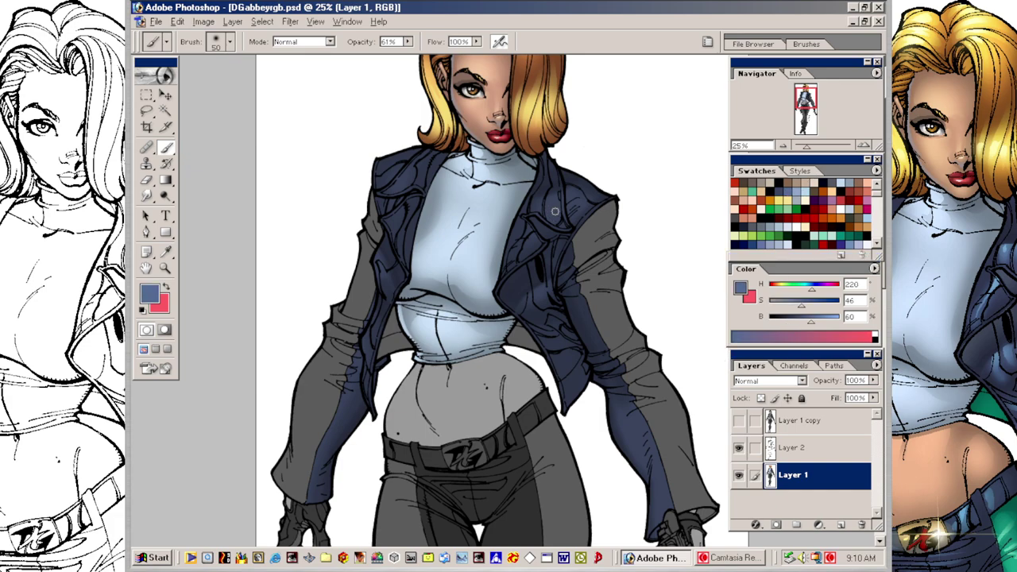
key(bracketright)
key(bracketright)
mouse_move(521, 243)
mouse_down()
mouse_move(556, 258)
mouse_move(540, 295)
mouse_up()
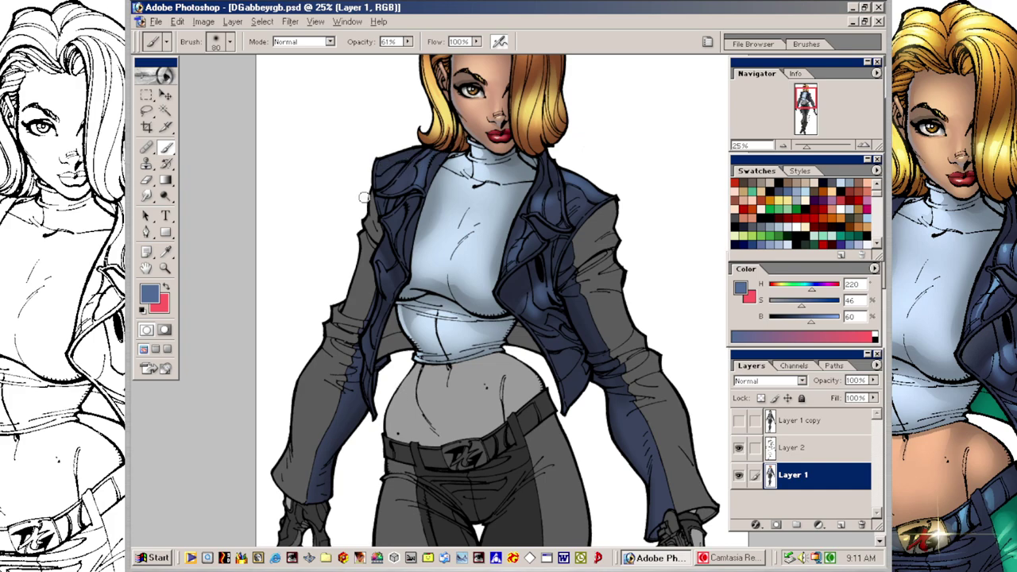
mouse_move(388, 161)
mouse_down()
mouse_move(372, 165)
mouse_move(439, 140)
mouse_up()
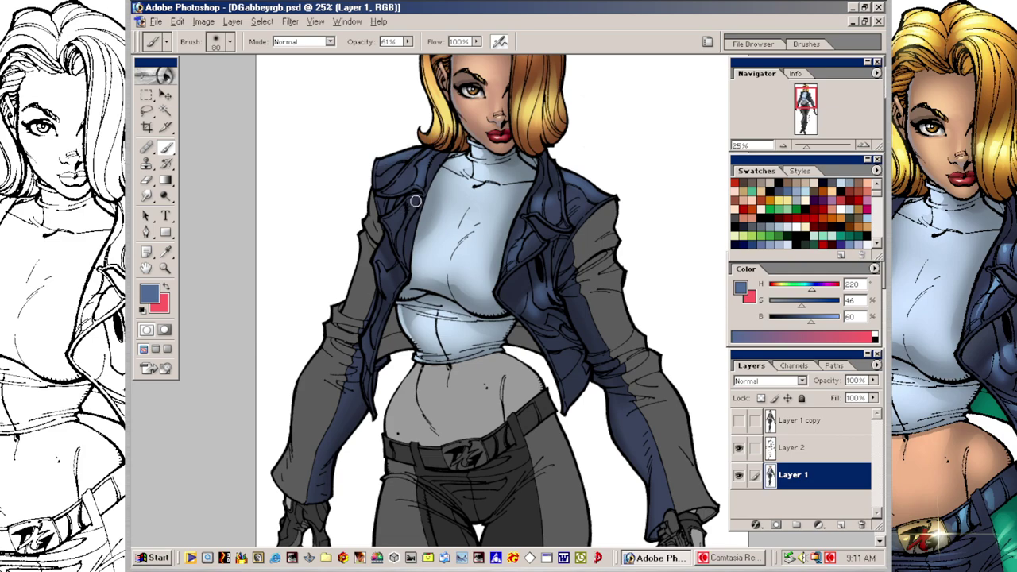
drag(415, 200, 401, 304)
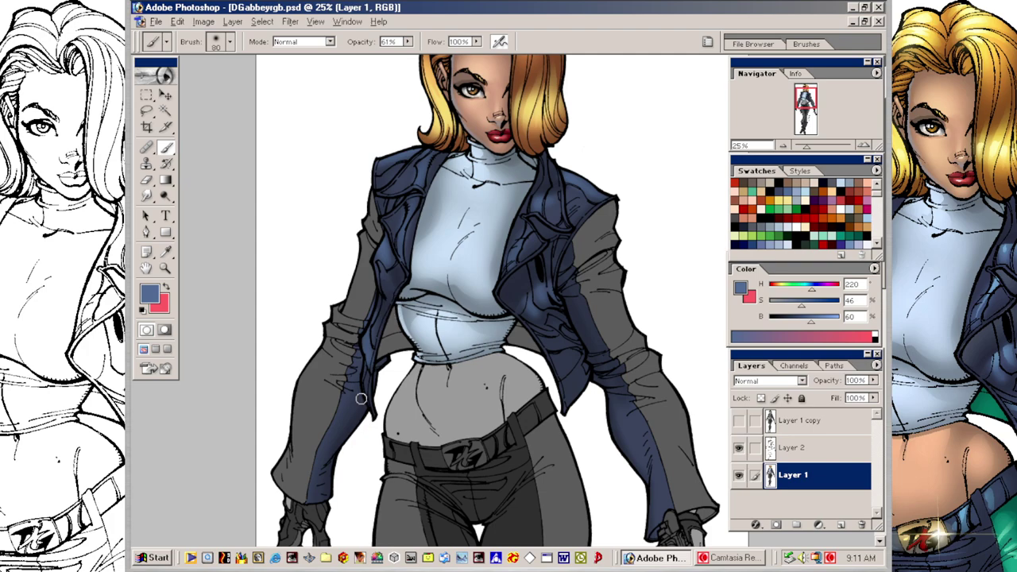
Step: Brush the same blue highlights down the navy panels of both jacket sleeves at 100 px
key(bracketright)
mouse_move(354, 370)
mouse_down()
mouse_move(320, 459)
mouse_move(316, 507)
mouse_up()
mouse_move(596, 340)
mouse_down()
mouse_move(563, 244)
mouse_move(577, 287)
mouse_up()
mouse_move(622, 376)
mouse_down()
mouse_move(675, 507)
mouse_move(628, 398)
mouse_move(648, 465)
mouse_up()
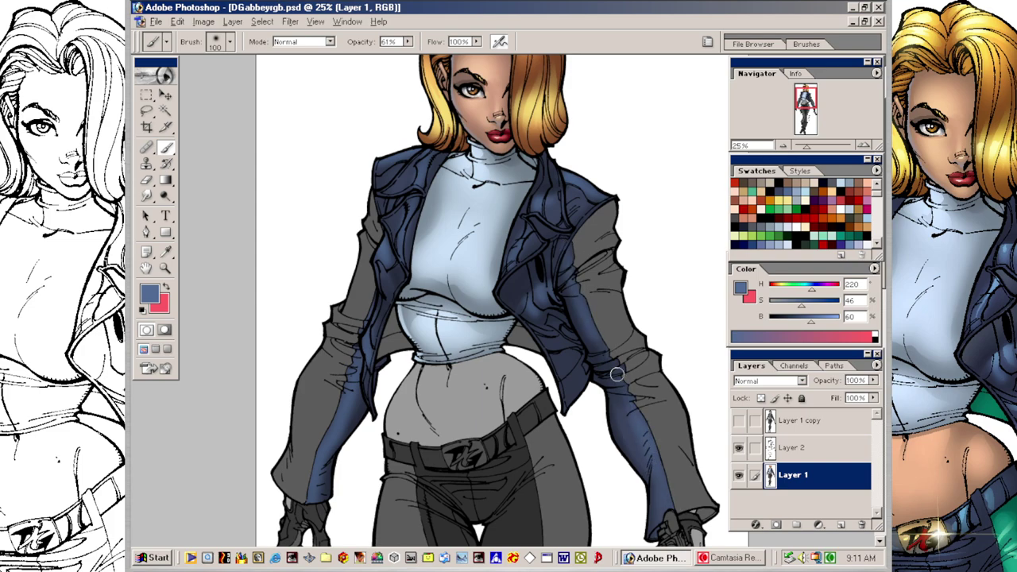
Step: Finish the blue highlights on the jacket front, and lasso combined highlight shapes on the right-hand lapel, both shoulders and the lapel edges
mouse_move(539, 309)
mouse_down()
mouse_move(564, 331)
mouse_move(539, 338)
mouse_move(577, 324)
mouse_up()
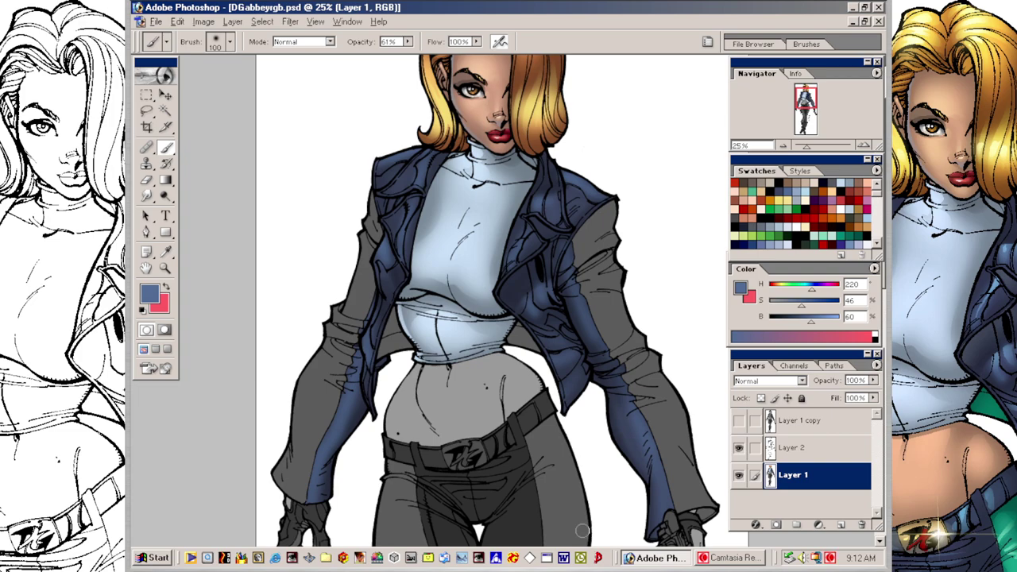
key(l)
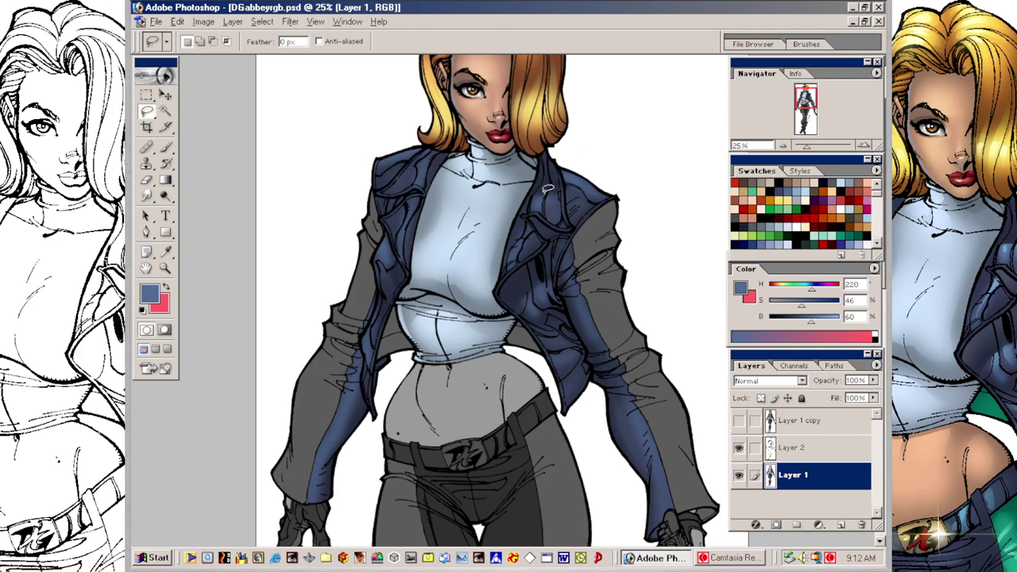
mouse_move(556, 193)
mouse_down()
mouse_move(545, 195)
mouse_move(550, 219)
mouse_move(560, 195)
mouse_up()
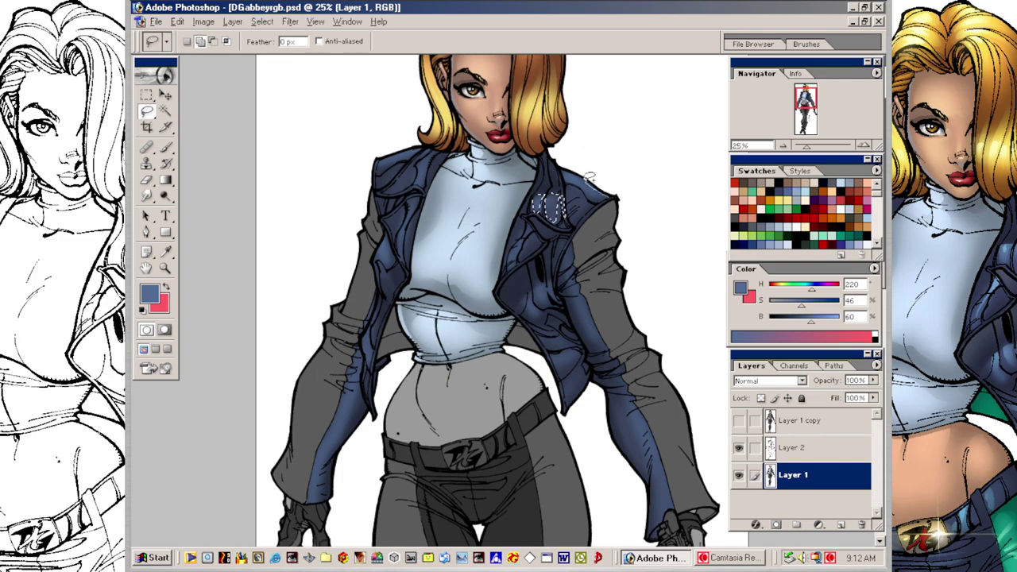
drag(567, 166, 561, 170)
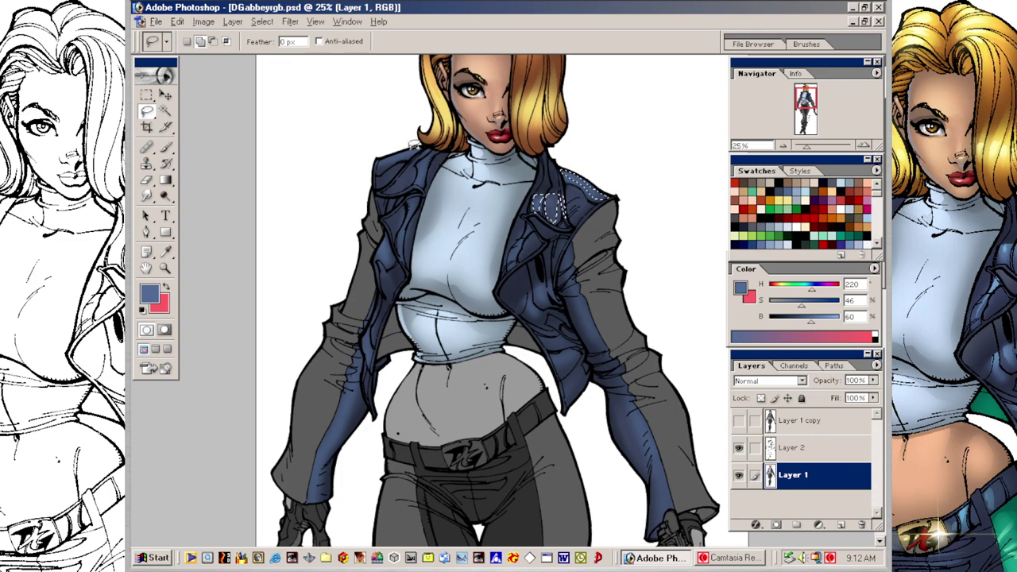
mouse_move(389, 153)
mouse_down()
mouse_move(429, 148)
mouse_move(404, 248)
mouse_up()
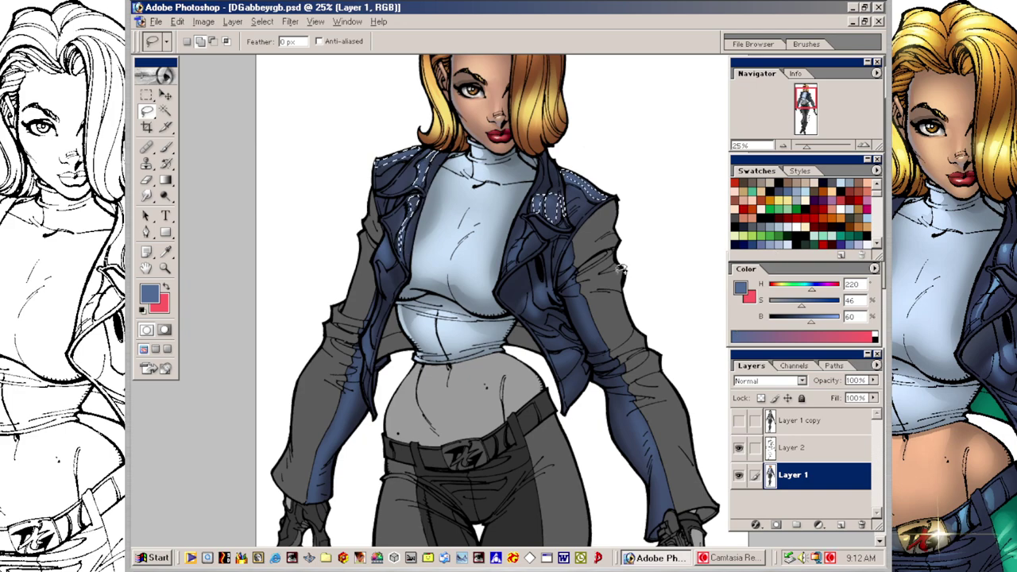
mouse_move(535, 216)
mouse_down()
mouse_move(513, 260)
mouse_move(538, 222)
mouse_up()
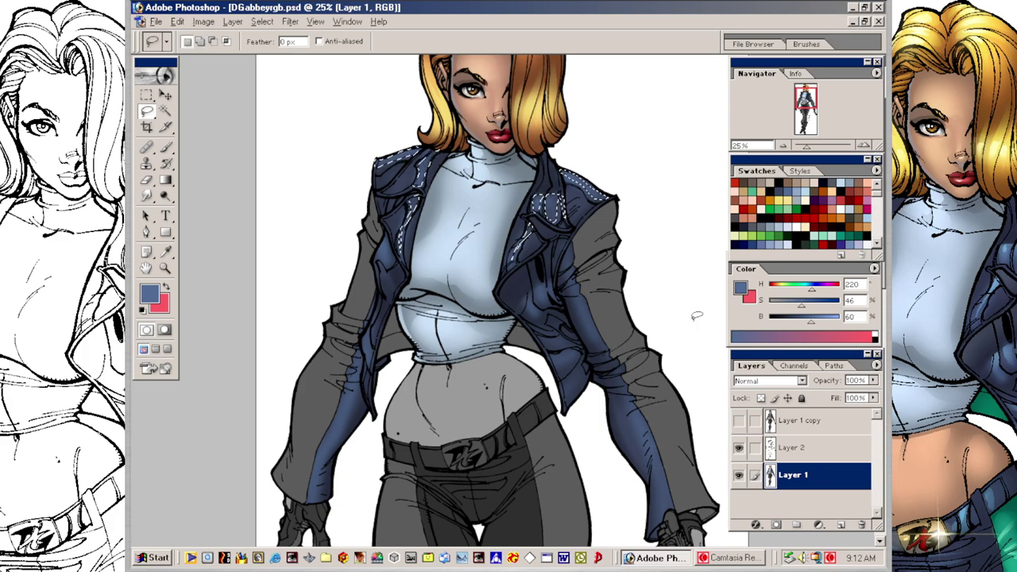
key(ctrl+d)
Step: Brush light blue highlights (H 207, S 44, B 91) inside the selected shoulder and lapel shapes at 100 px and 61% opacity
key(b)
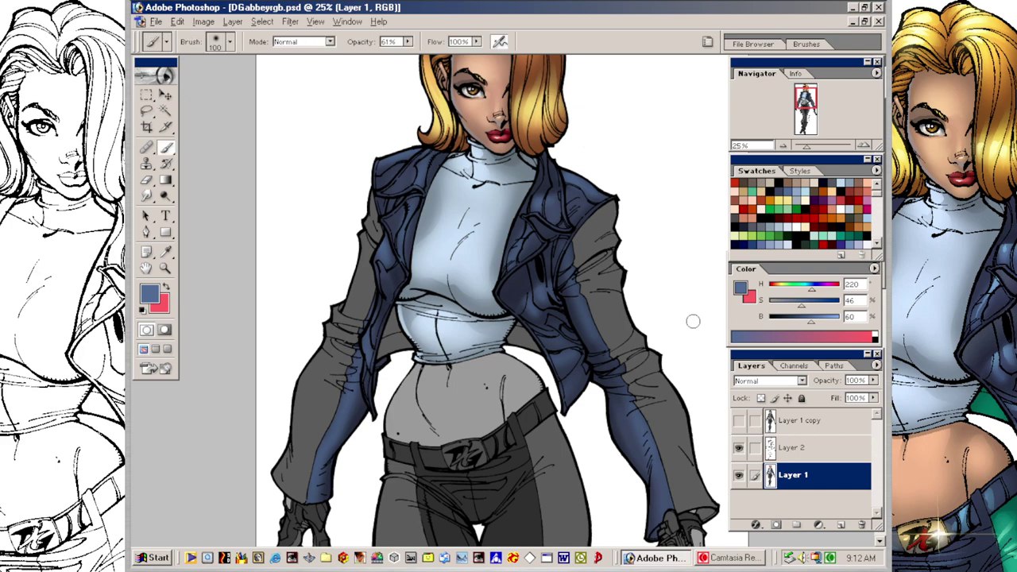
drag(813, 321, 810, 294)
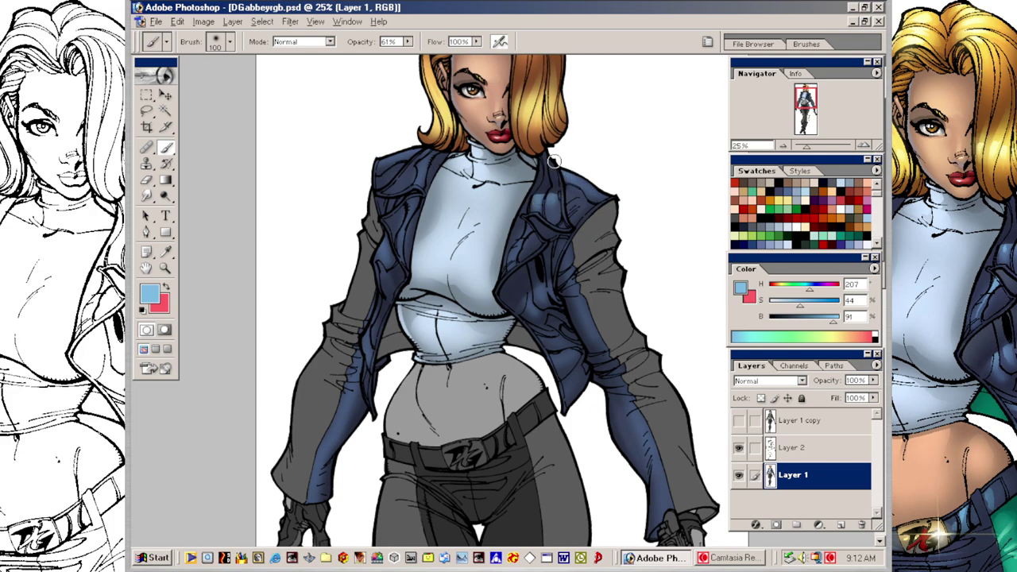
mouse_move(566, 174)
mouse_down()
mouse_move(611, 193)
mouse_move(583, 184)
mouse_up()
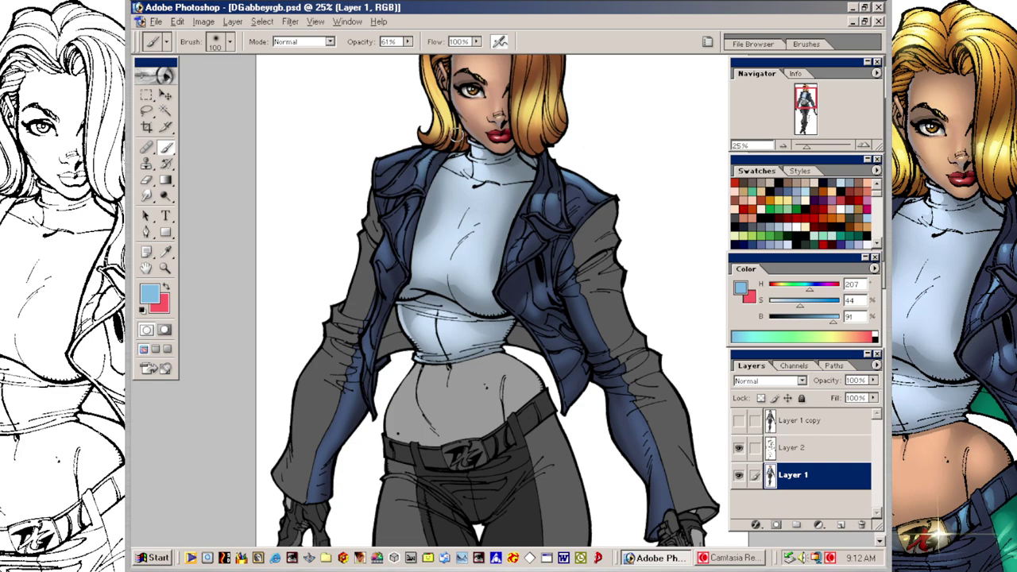
drag(420, 146, 386, 159)
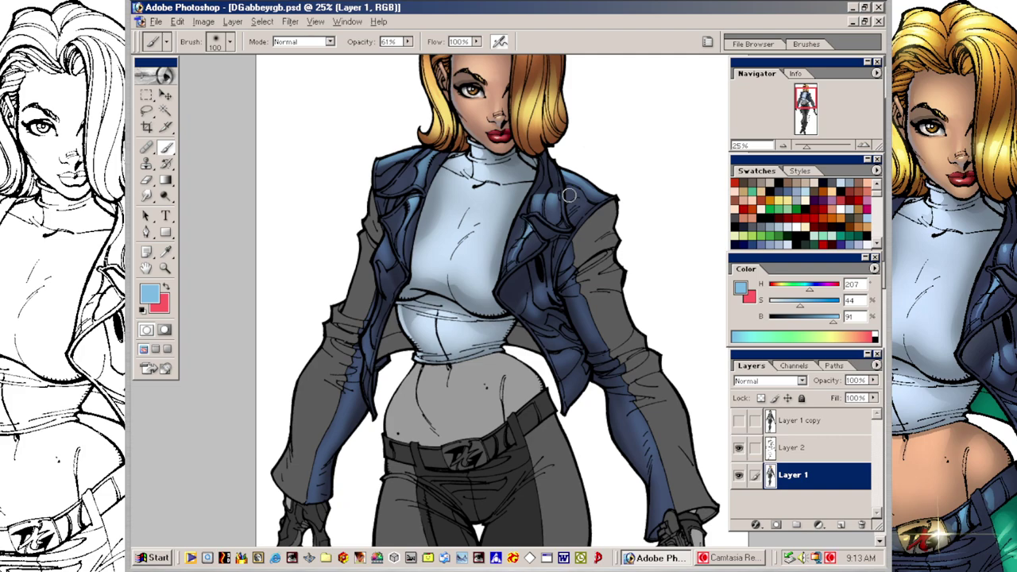
Step: Lasso smaller glints within the lapel and shoulder highlights, and brighten them with the same light blue at 100 px
key(l)
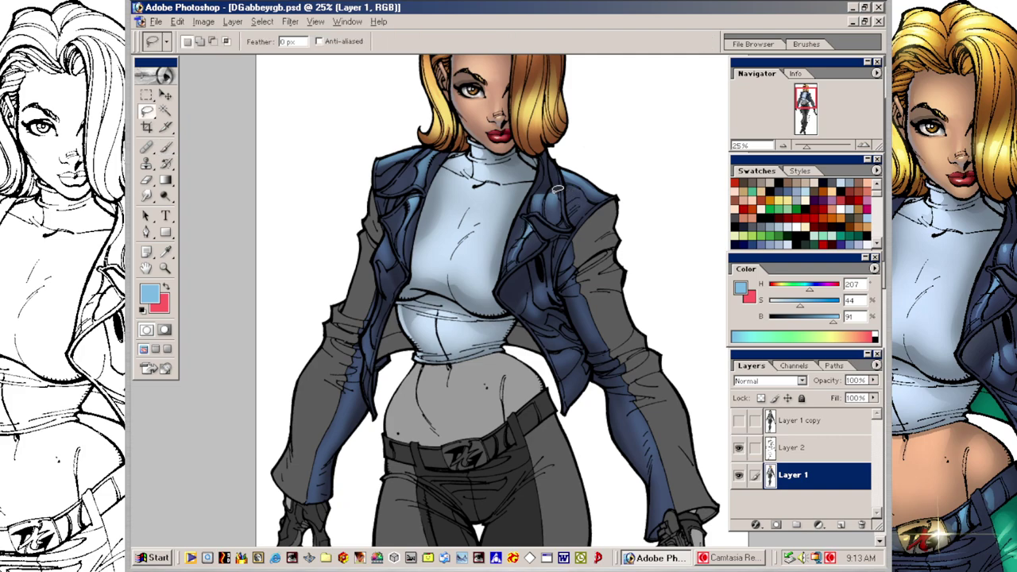
mouse_move(551, 208)
mouse_down()
mouse_move(553, 193)
mouse_move(549, 206)
mouse_up()
mouse_move(540, 205)
mouse_down()
mouse_move(541, 194)
mouse_move(605, 196)
mouse_up()
mouse_move(414, 149)
mouse_down()
mouse_move(379, 161)
mouse_move(410, 149)
mouse_up()
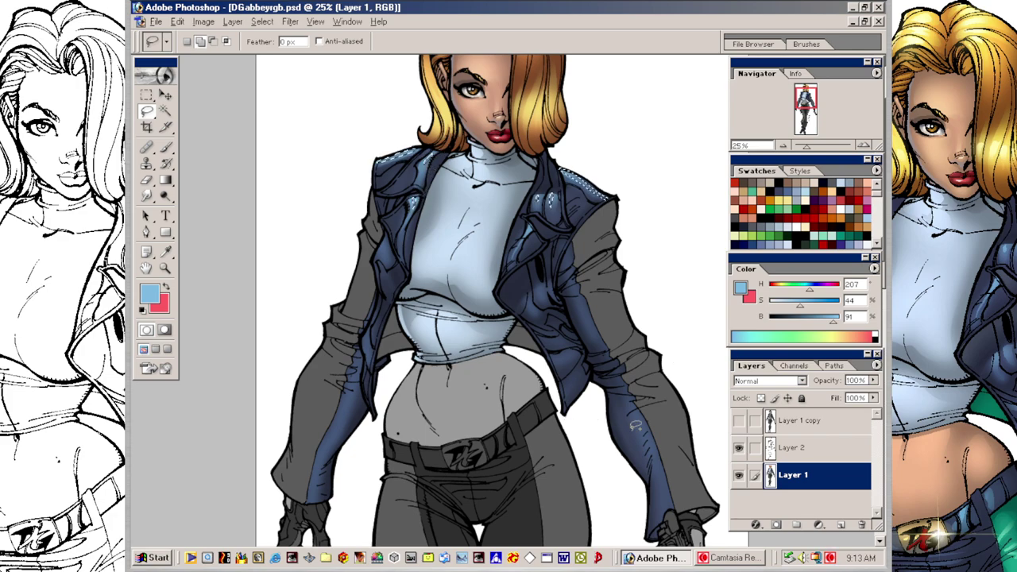
key(ctrl+d)
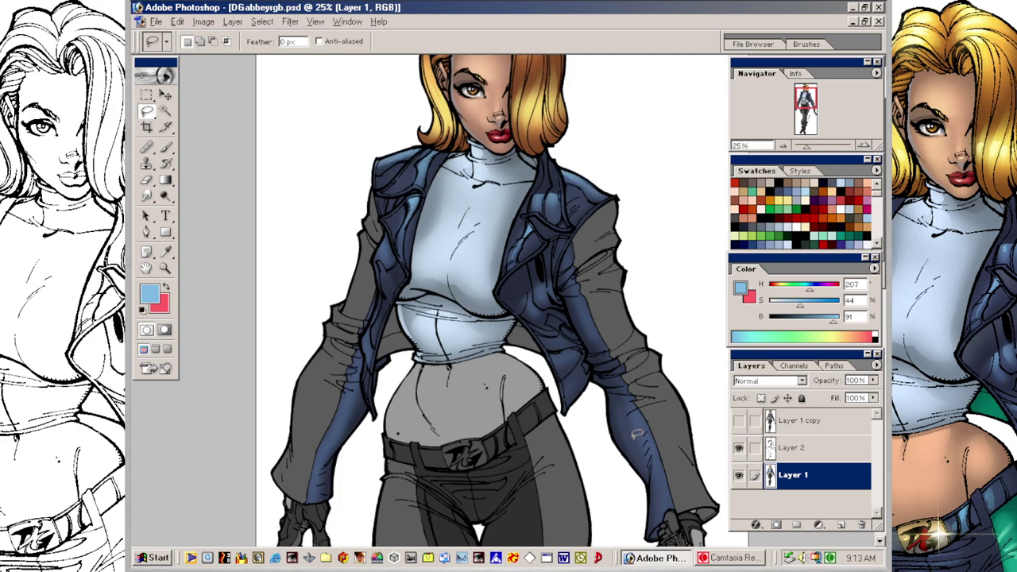
key(b)
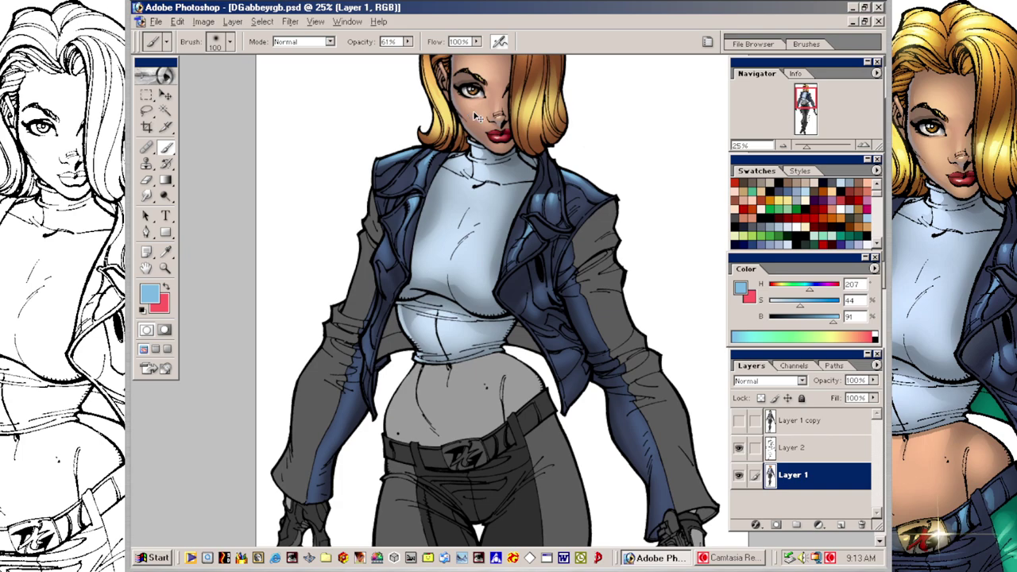
Step: Lasso the folds on the jacket's right-hand front and inner sleeve, and brush light blue highlights into them at 150 px
key(l)
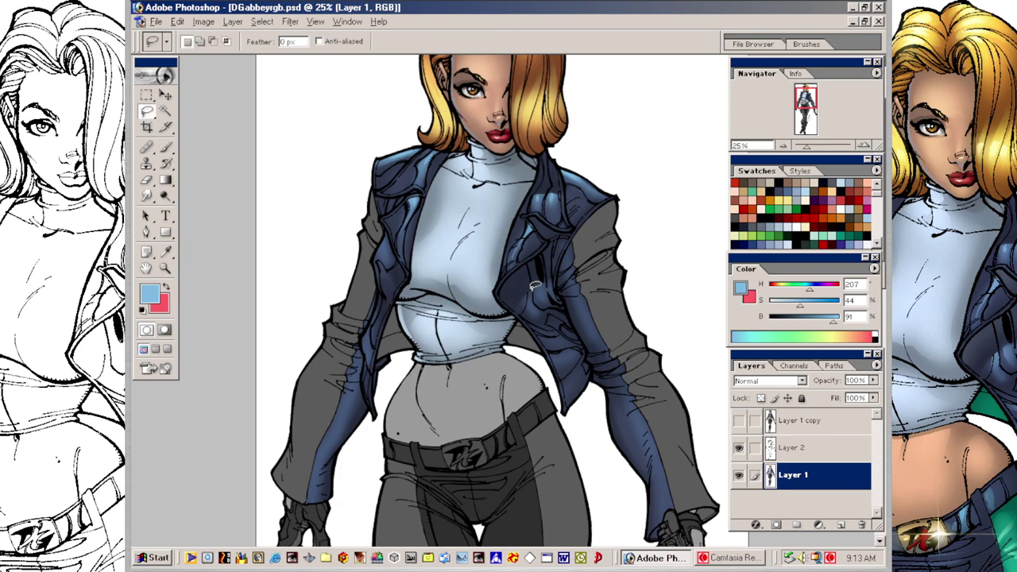
mouse_move(530, 299)
mouse_down()
mouse_move(565, 253)
mouse_move(571, 263)
mouse_move(568, 233)
mouse_move(576, 289)
mouse_move(582, 278)
mouse_move(570, 285)
mouse_move(587, 292)
mouse_move(573, 293)
mouse_move(576, 305)
mouse_move(605, 344)
mouse_move(587, 290)
mouse_move(618, 362)
mouse_move(608, 364)
mouse_move(624, 359)
mouse_move(623, 381)
mouse_move(642, 393)
mouse_move(624, 397)
mouse_move(662, 518)
mouse_move(668, 474)
mouse_move(633, 395)
mouse_move(656, 329)
mouse_up()
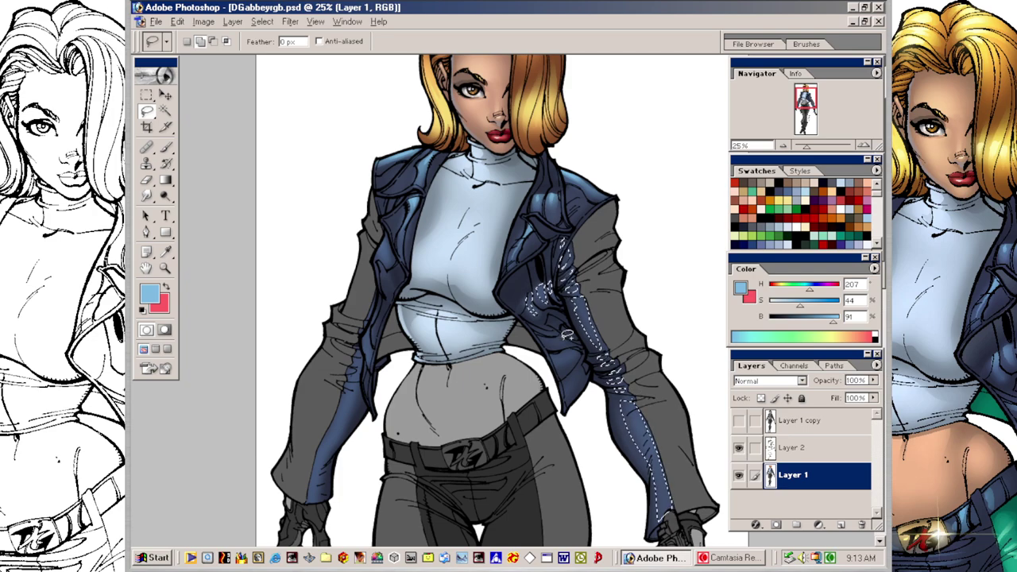
mouse_move(562, 337)
mouse_down()
mouse_move(538, 335)
mouse_move(561, 342)
mouse_move(557, 359)
mouse_move(588, 348)
mouse_move(574, 357)
mouse_up()
key(ctrl+d)
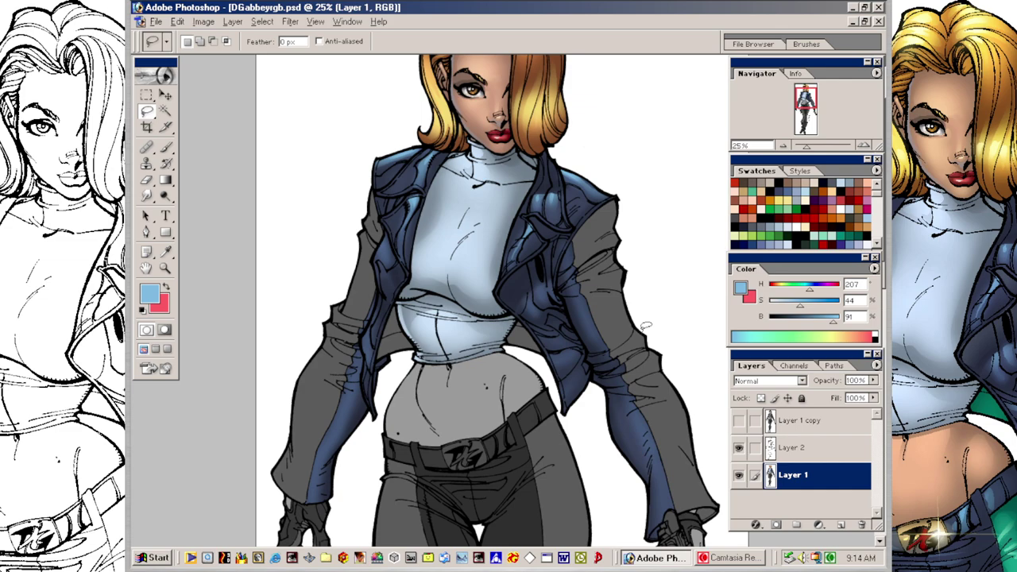
key(v)
key(b)
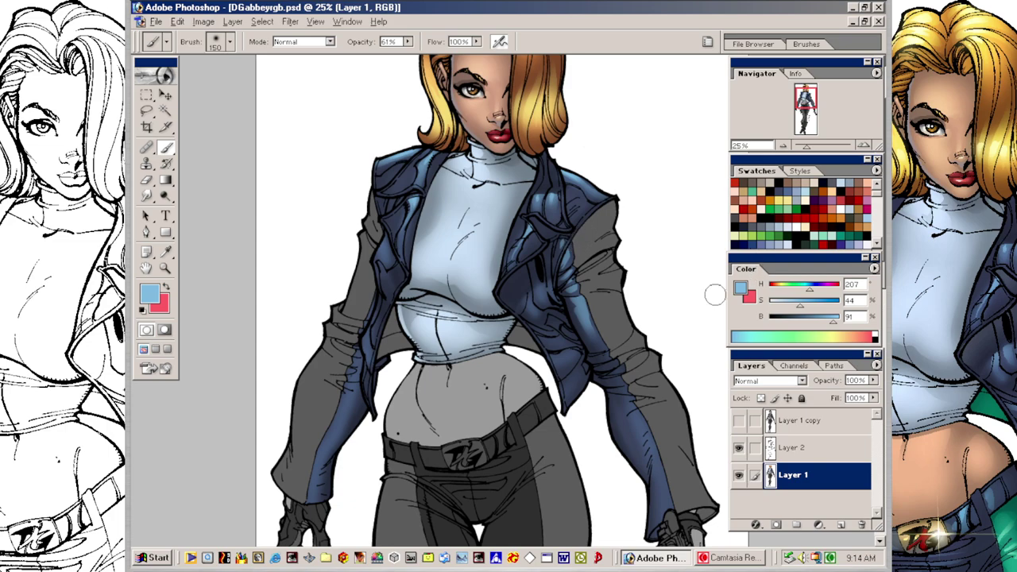
mouse_move(562, 227)
mouse_down()
mouse_move(588, 303)
mouse_move(562, 219)
mouse_move(572, 285)
mouse_move(600, 329)
mouse_move(571, 217)
mouse_move(572, 259)
mouse_move(672, 513)
mouse_up()
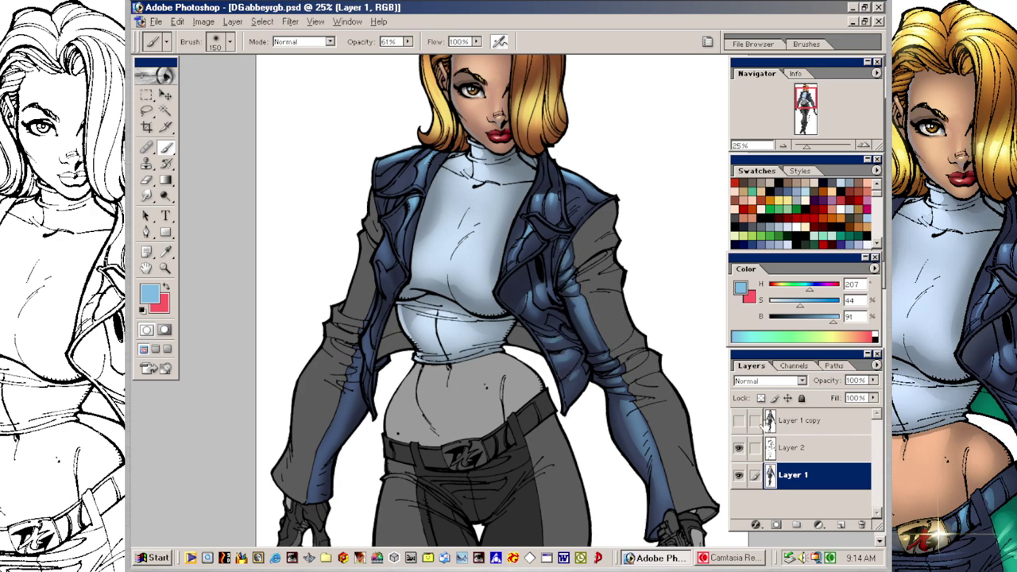
Step: Lasso small glints on the upper right-hand sleeve and brighten them with the light blue brush at 150 px
key(l)
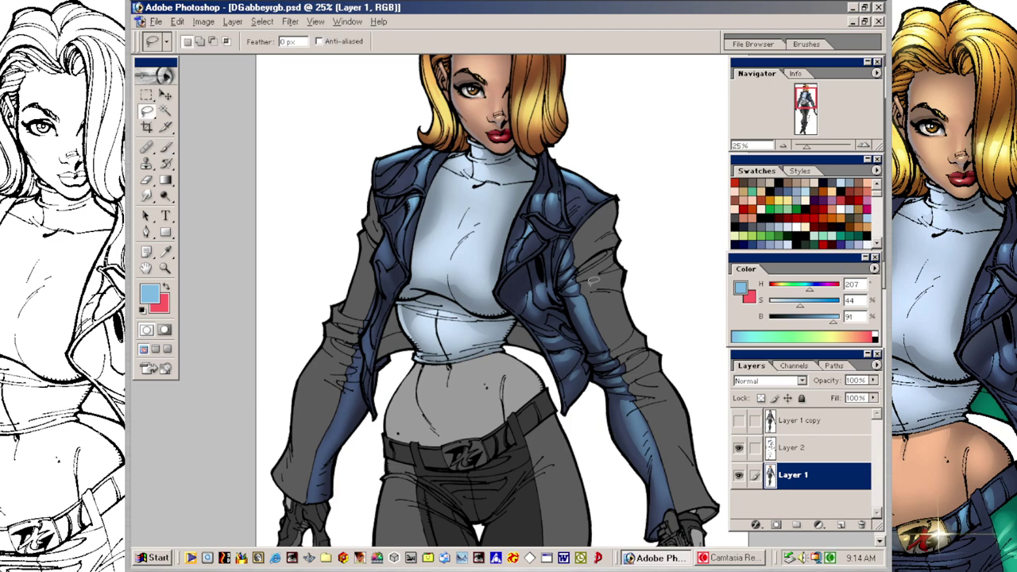
drag(580, 294, 571, 270)
key(b)
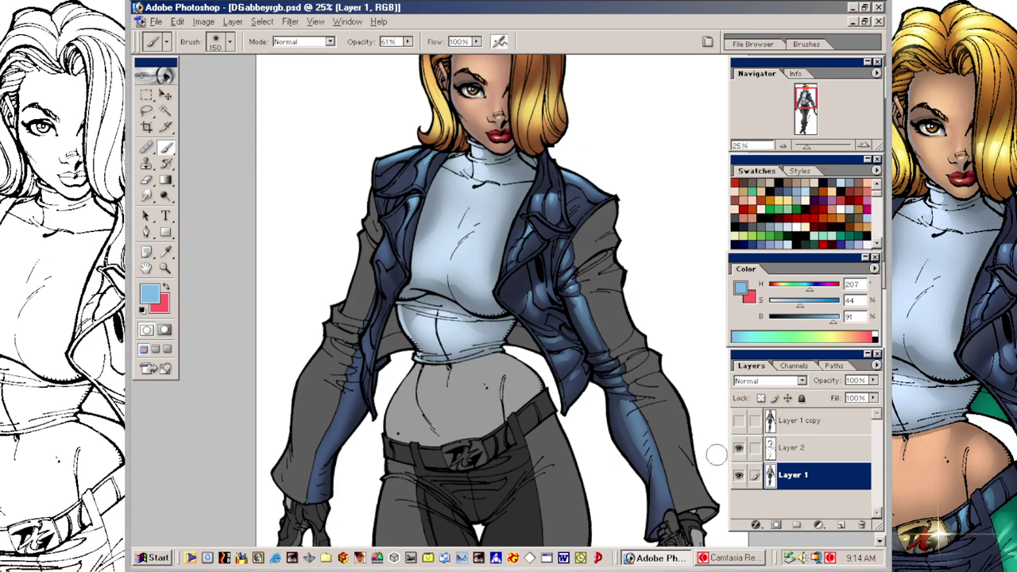
Step: Lasso highlight shapes along the jacket's left-hand front edge and inner sleeve, and brush them light blue down to the cuff at 150 px
key(l)
mouse_move(384, 241)
mouse_down()
mouse_move(377, 255)
mouse_move(389, 262)
mouse_move(385, 241)
mouse_up()
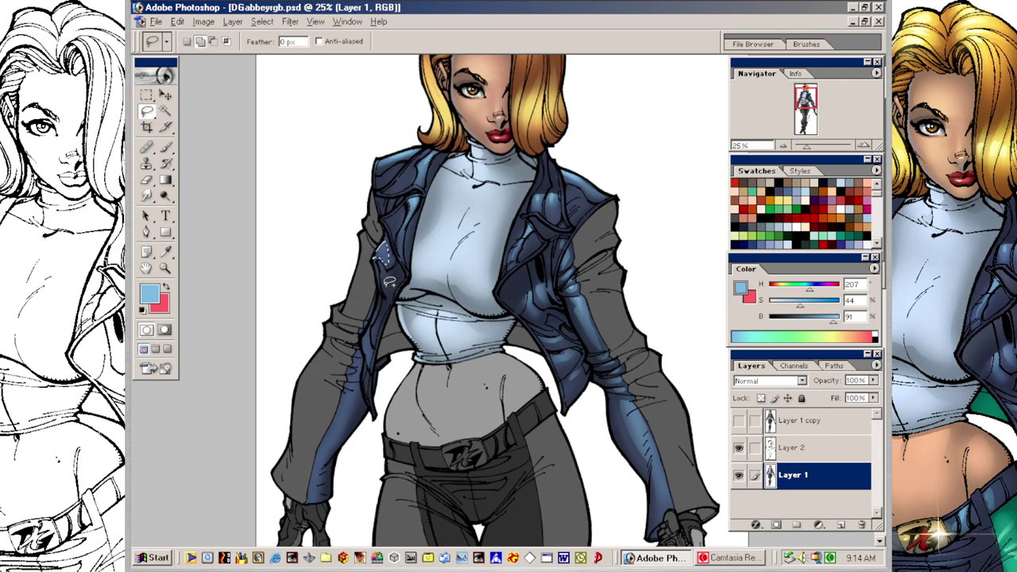
drag(373, 353, 383, 265)
mouse_move(359, 369)
mouse_down()
mouse_move(312, 500)
mouse_move(330, 474)
mouse_move(377, 302)
mouse_up()
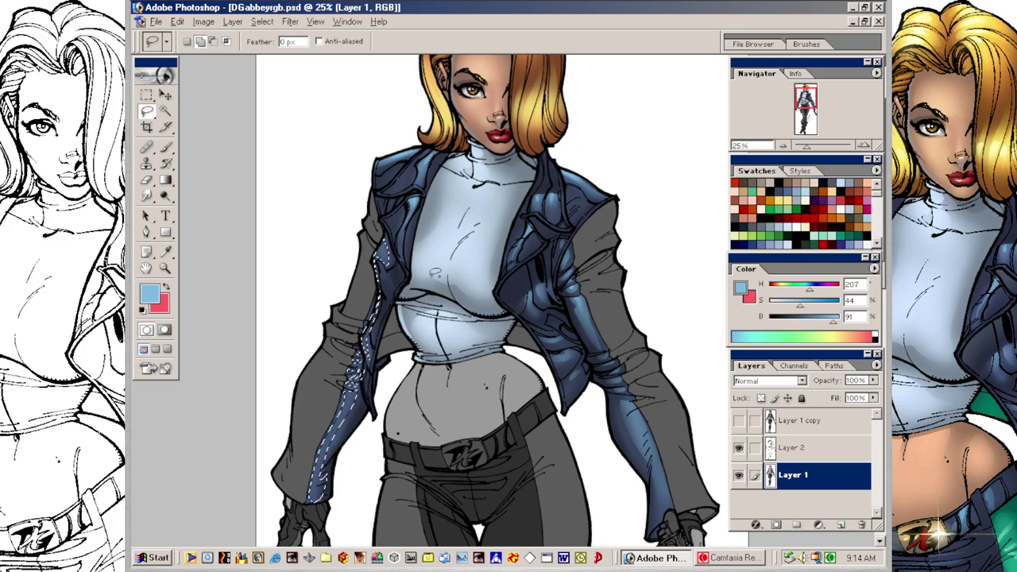
key(alt+BackSpace)
key(ctrl+d)
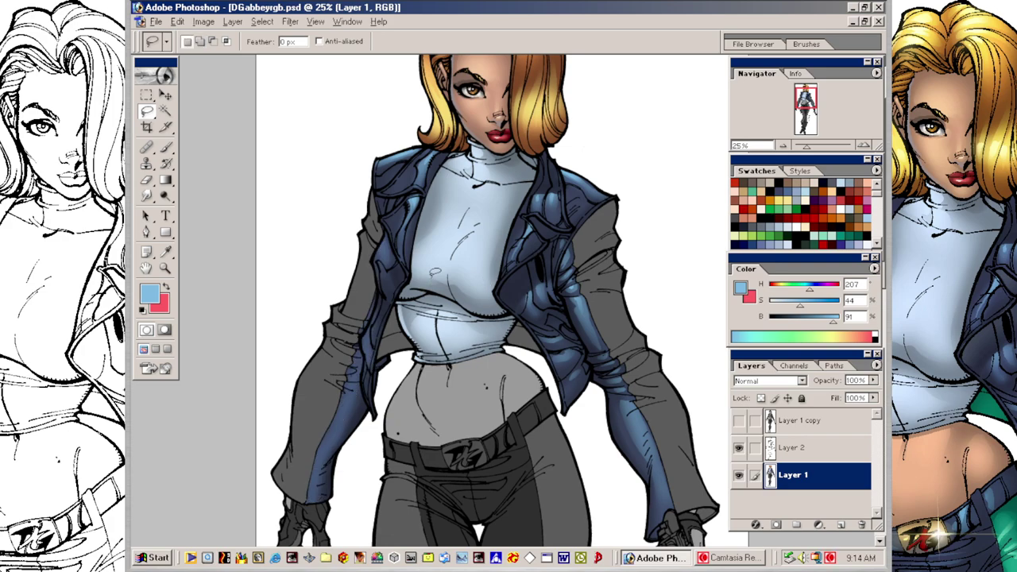
key(b)
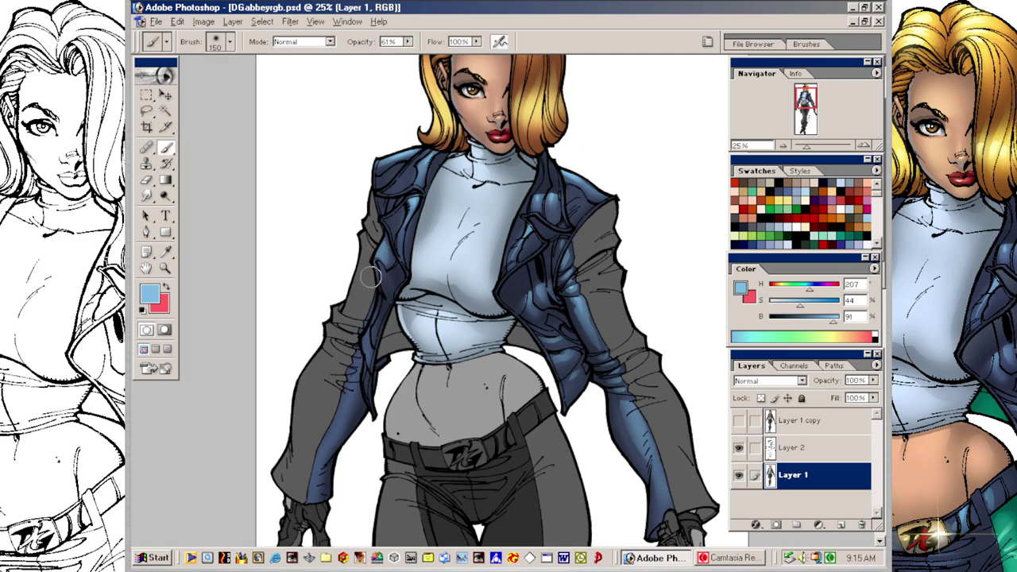
drag(349, 389, 318, 471)
mouse_move(327, 431)
mouse_down()
mouse_move(311, 466)
mouse_move(313, 491)
mouse_up()
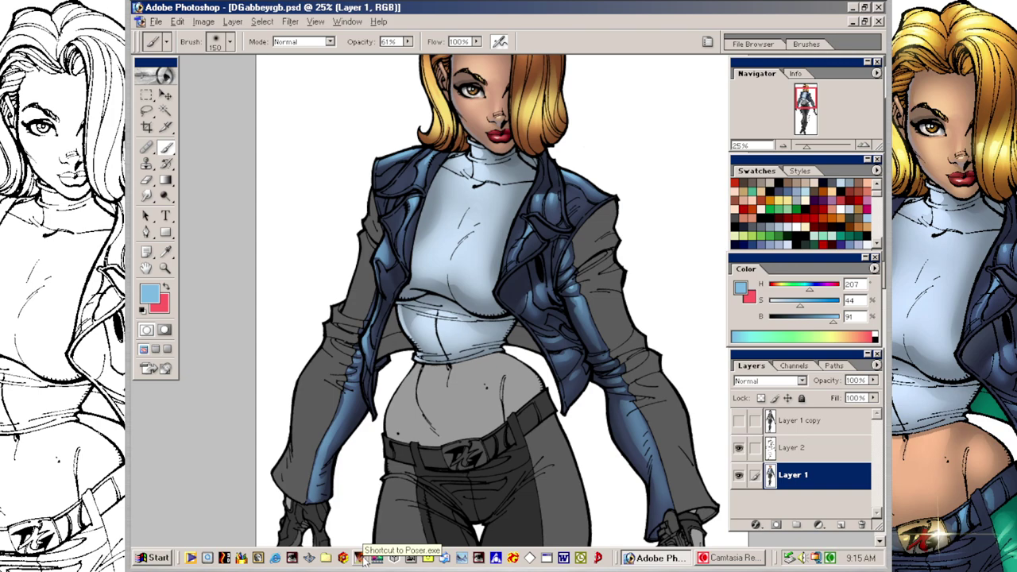
Step: Lasso the lower lapel edges and collar tips on both sides, and brush soft gray-blue (H 211, S 20, B 69) into them at 200 px
key(l)
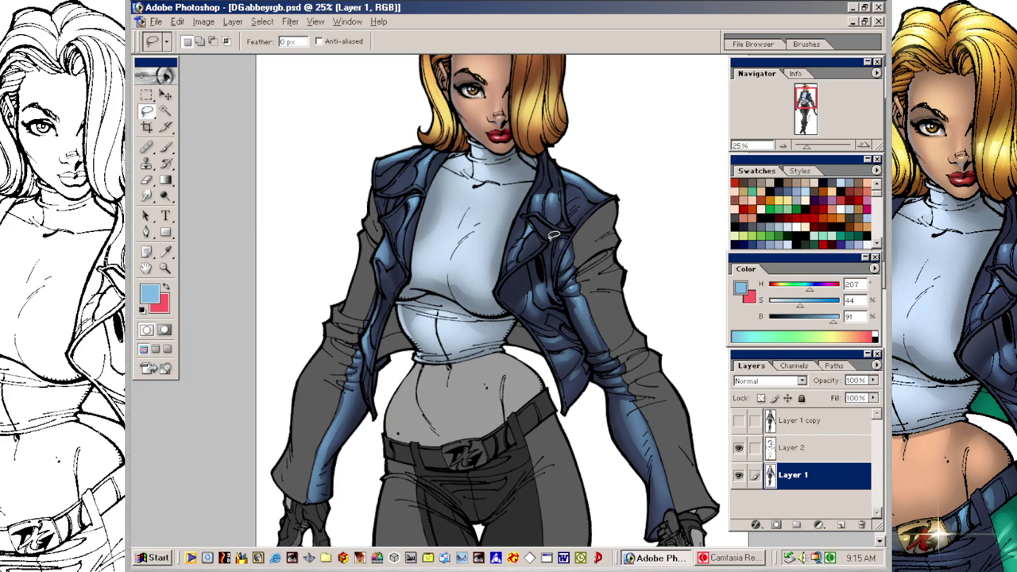
mouse_move(544, 247)
mouse_down()
mouse_move(500, 288)
mouse_move(512, 301)
mouse_move(546, 273)
mouse_move(544, 221)
mouse_move(528, 212)
mouse_move(542, 228)
mouse_move(571, 236)
mouse_move(564, 226)
mouse_up()
mouse_move(415, 190)
mouse_down()
mouse_move(384, 195)
mouse_move(395, 202)
mouse_move(417, 193)
mouse_up()
mouse_move(386, 231)
mouse_down()
mouse_move(394, 278)
mouse_move(411, 279)
mouse_move(395, 240)
mouse_move(406, 197)
mouse_up()
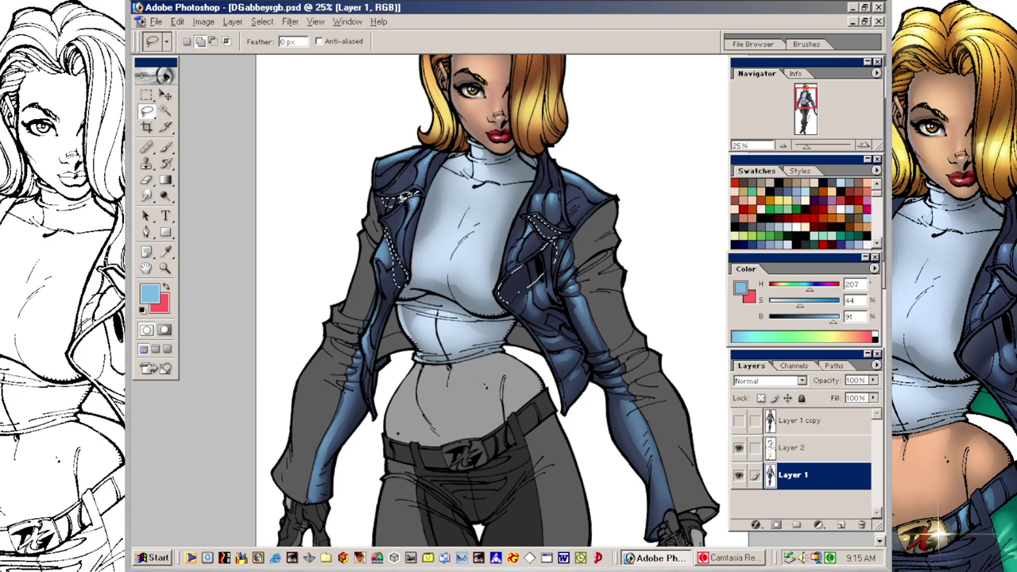
key(ctrl+h)
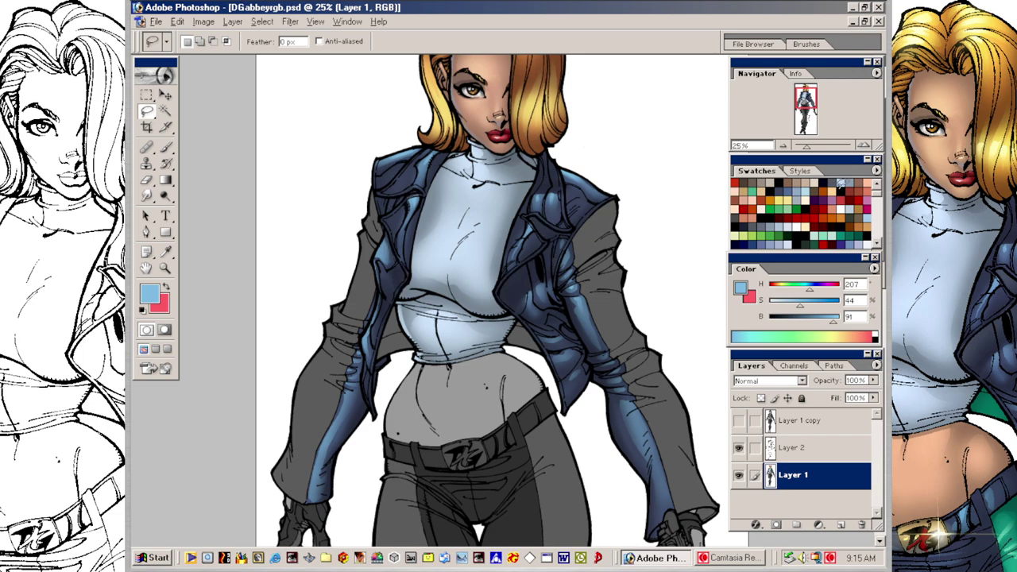
click(856, 184)
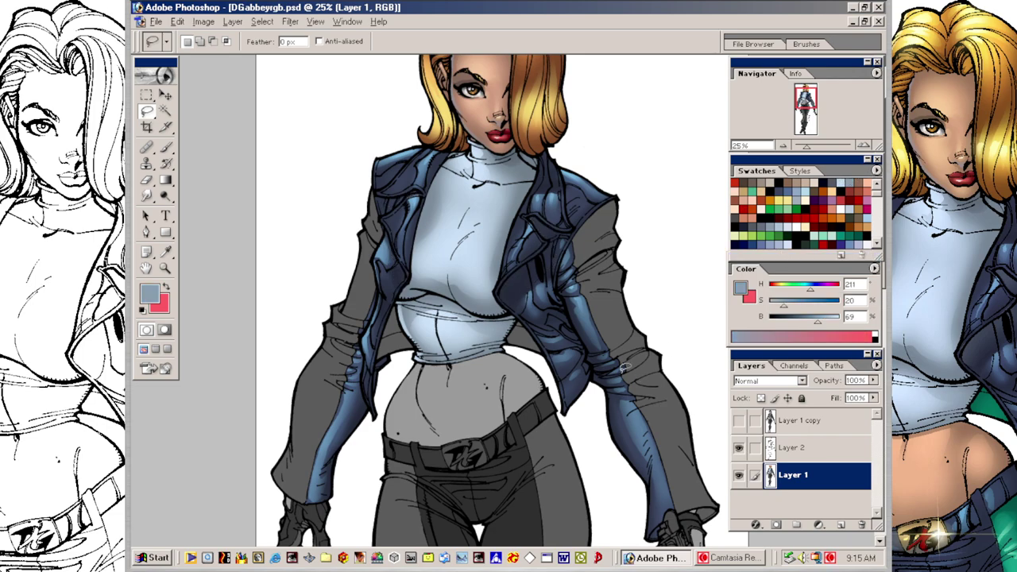
key(a)
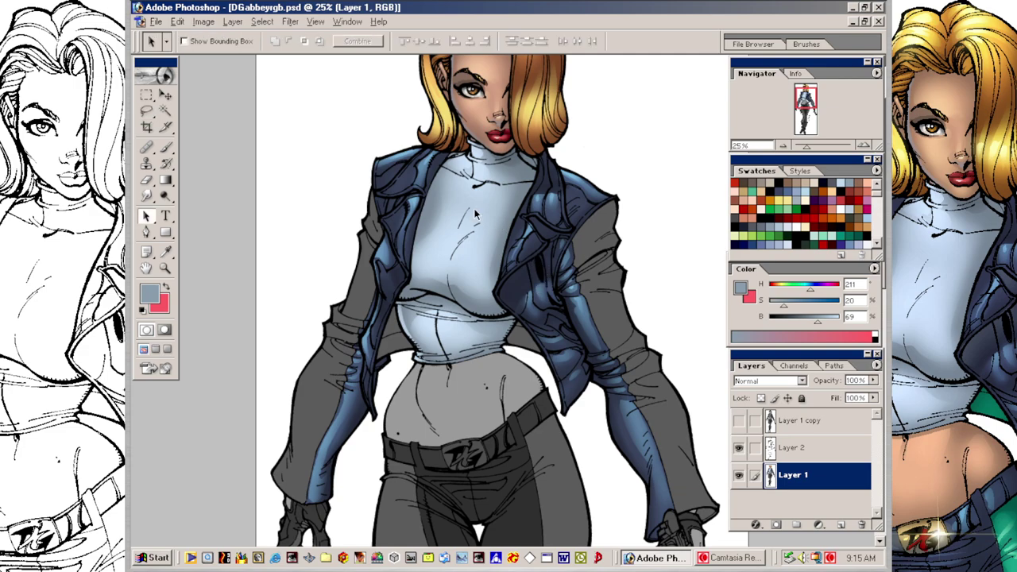
click(166, 148)
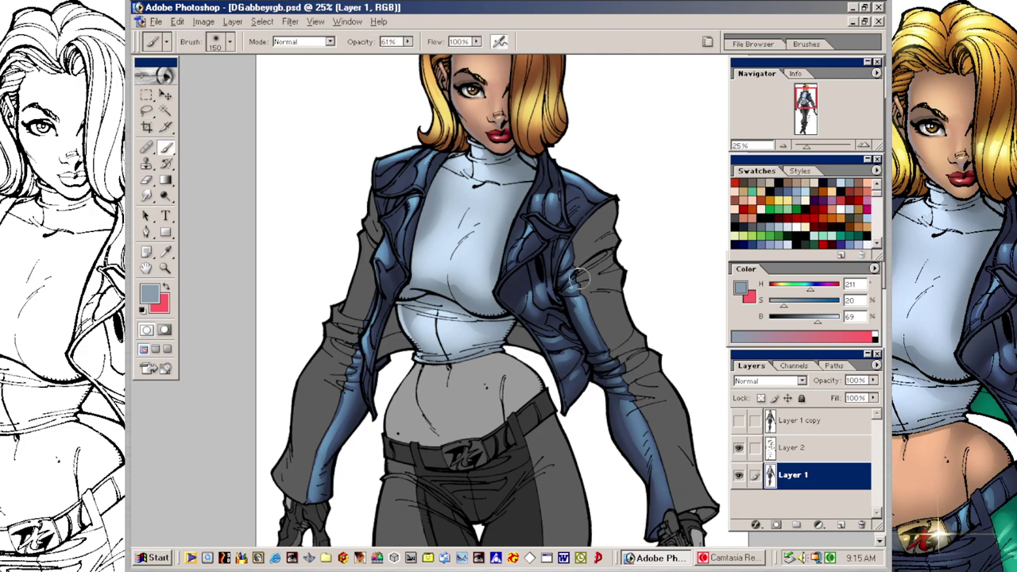
key(bracketright)
drag(524, 262, 494, 309)
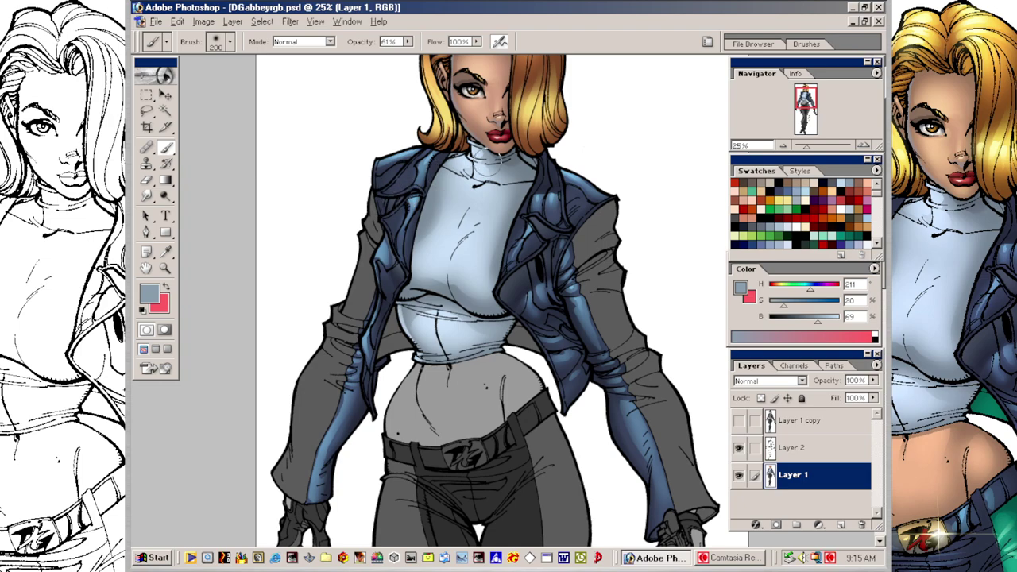
Step: Select the gray outer panels of both jacket sleeves and fill them with dark teal green (H 172, S 100, B 29)
click(147, 95)
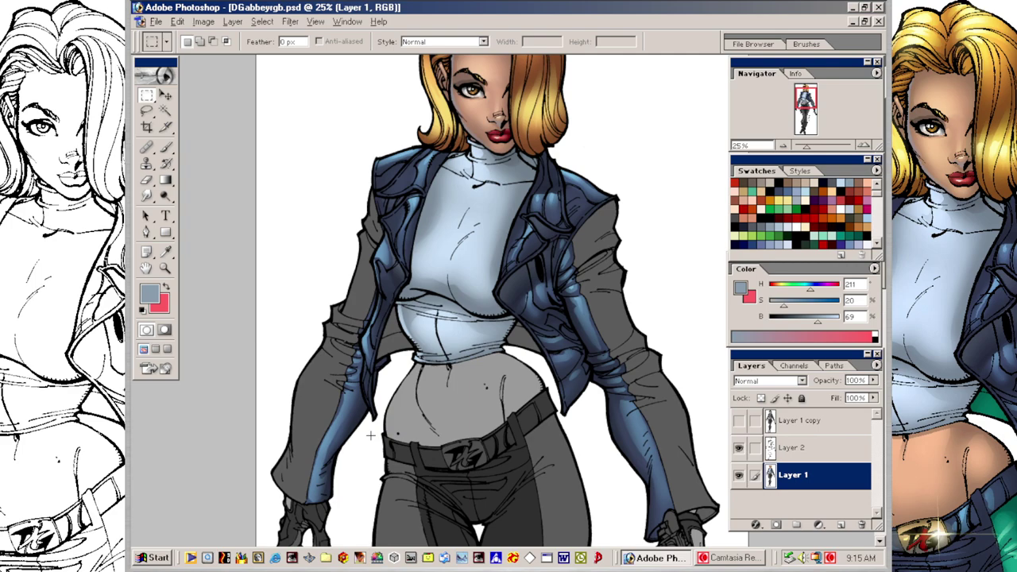
key(w)
click(355, 307)
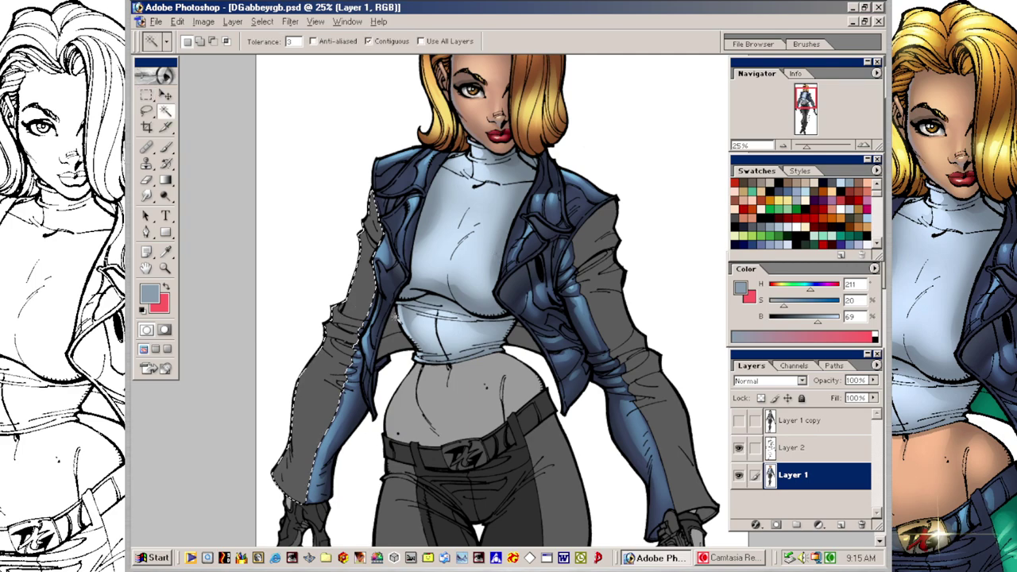
shift+click(642, 389)
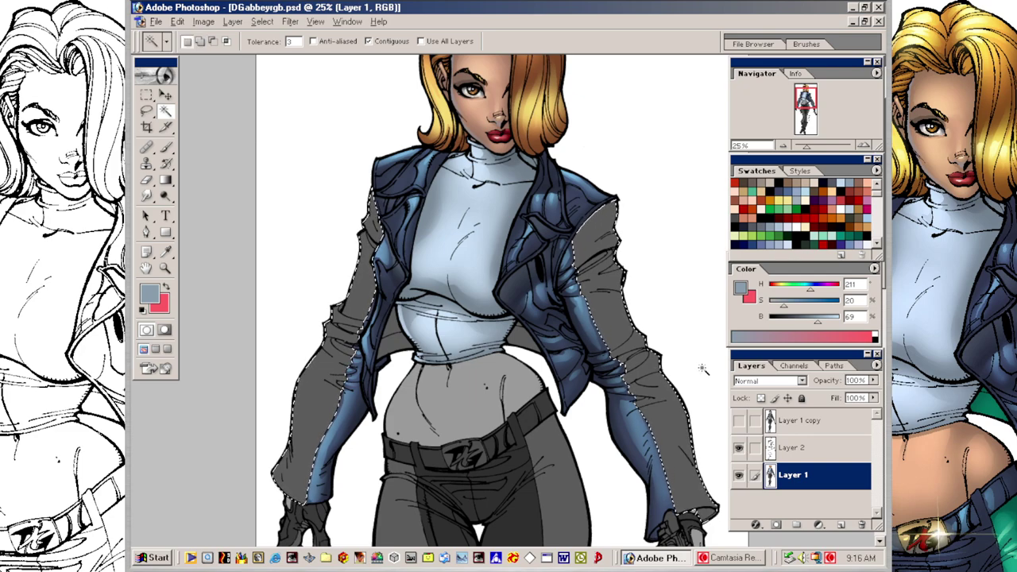
click(797, 209)
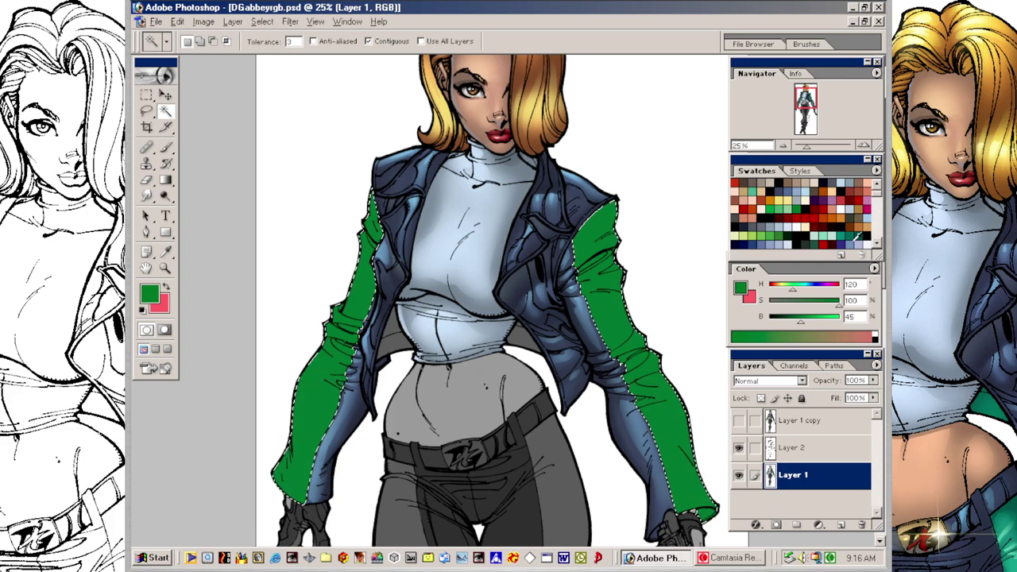
click(866, 230)
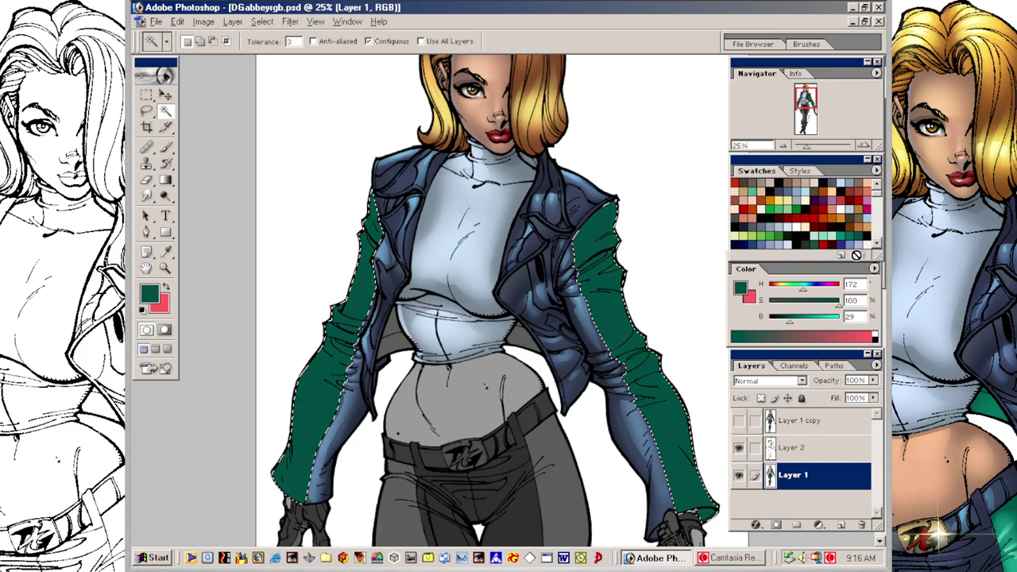
Step: Brush lighter teal (H 173, S 100, B 53) down the length of both sleeve panels at 200 px and 61% opacity
click(828, 238)
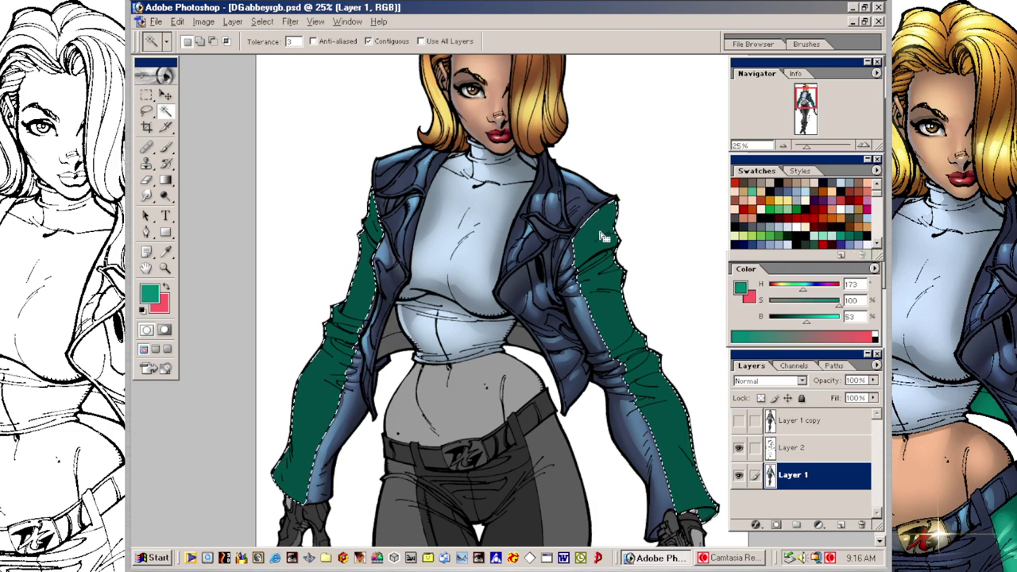
key(b)
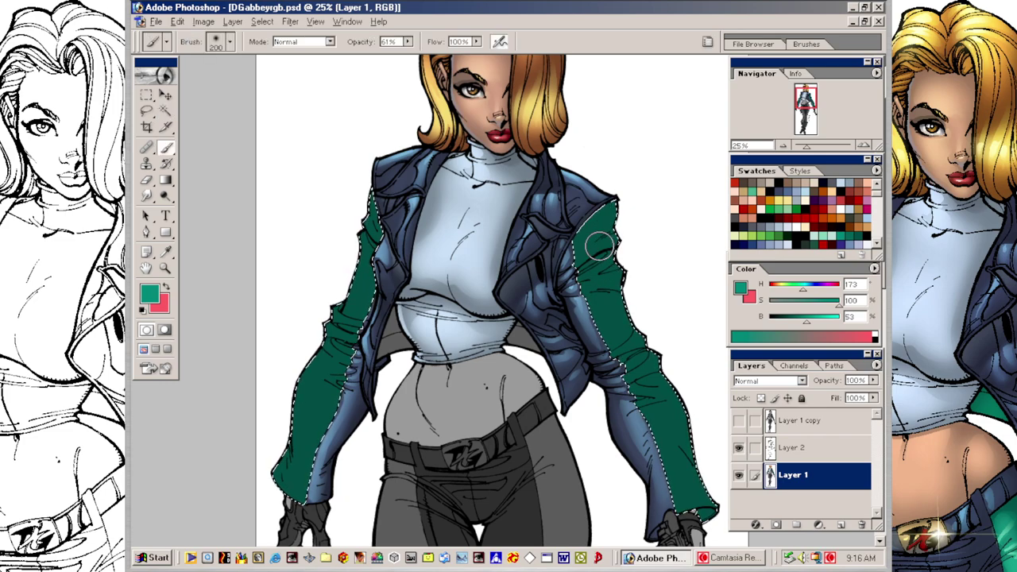
key(ctrl+h)
drag(600, 221, 591, 232)
mouse_move(597, 266)
mouse_down()
mouse_move(608, 318)
mouse_move(655, 393)
mouse_move(685, 474)
mouse_move(681, 511)
mouse_up()
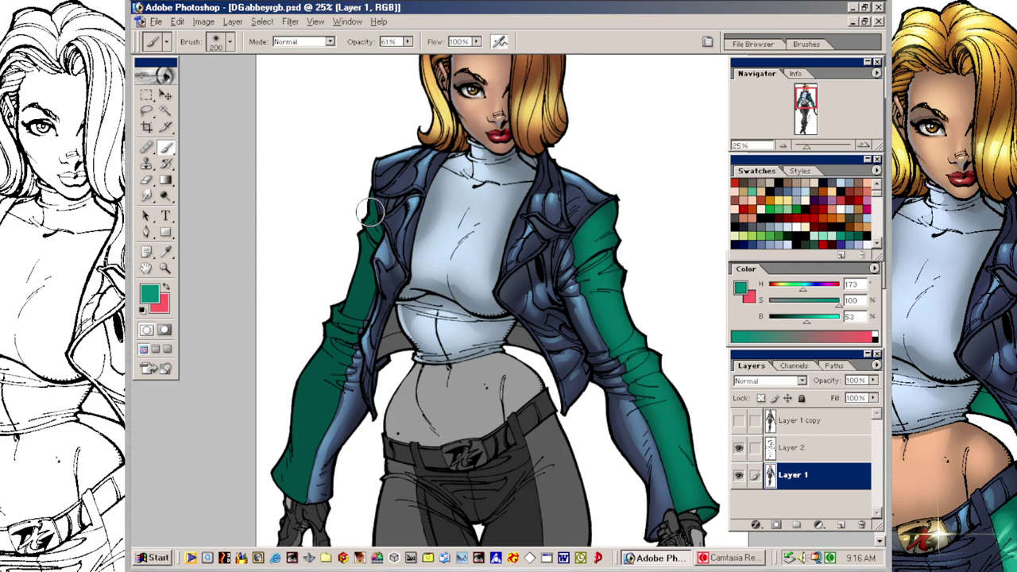
mouse_move(370, 233)
mouse_down()
mouse_move(295, 502)
mouse_move(303, 460)
mouse_up()
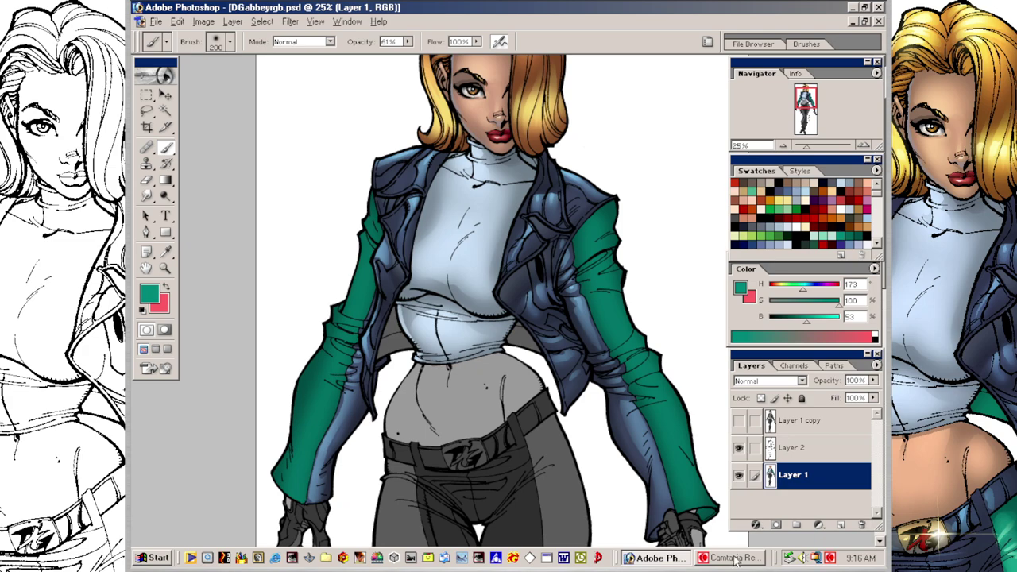
click(731, 559)
click(380, 272)
key(l)
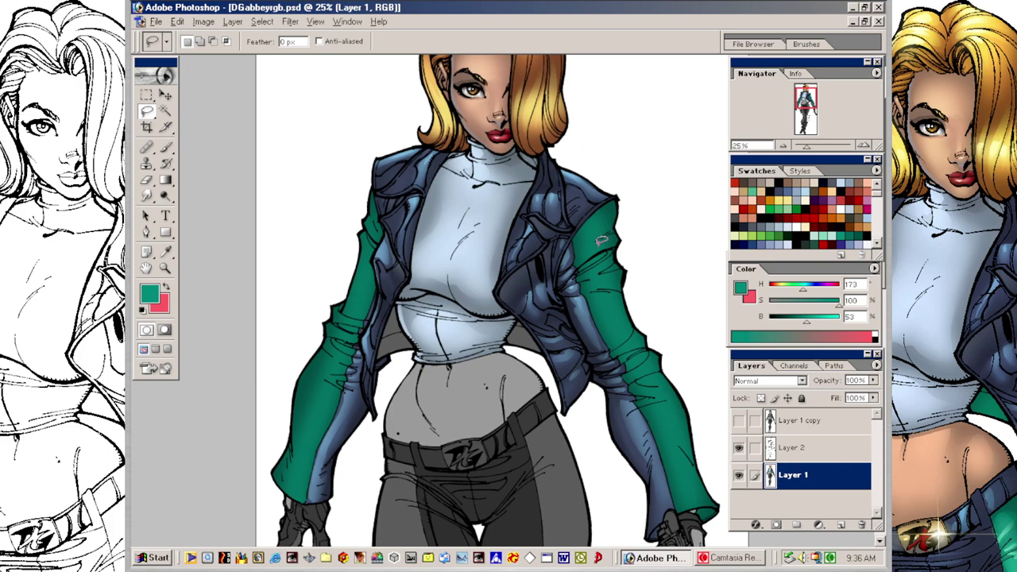
mouse_move(614, 239)
mouse_down()
mouse_move(584, 255)
mouse_move(608, 259)
mouse_move(588, 274)
mouse_move(609, 291)
mouse_up()
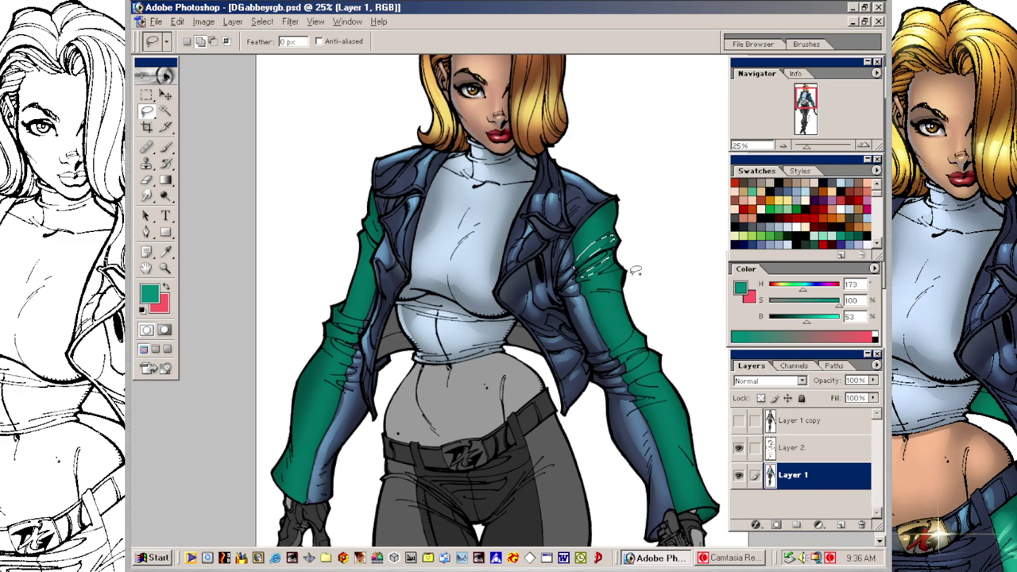
key(ctrl+d)
Step: Lasso long shapes running down both green sleeve panels, and brush teal (H 173, S 100, B 53) into them from cuff to upper arm at 200 px
mouse_move(601, 208)
mouse_down()
mouse_move(578, 245)
mouse_move(681, 501)
mouse_move(689, 425)
mouse_move(624, 308)
mouse_move(604, 210)
mouse_up()
mouse_move(371, 203)
mouse_down()
mouse_move(359, 288)
mouse_move(331, 328)
mouse_move(285, 481)
mouse_move(300, 500)
mouse_move(373, 299)
mouse_move(386, 197)
mouse_up()
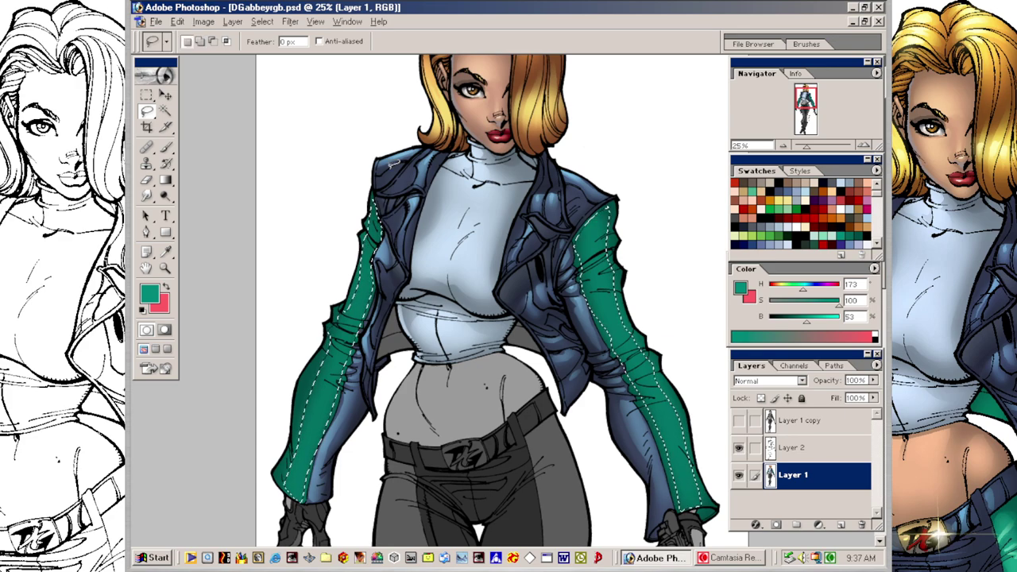
key(ctrl+d)
key(b)
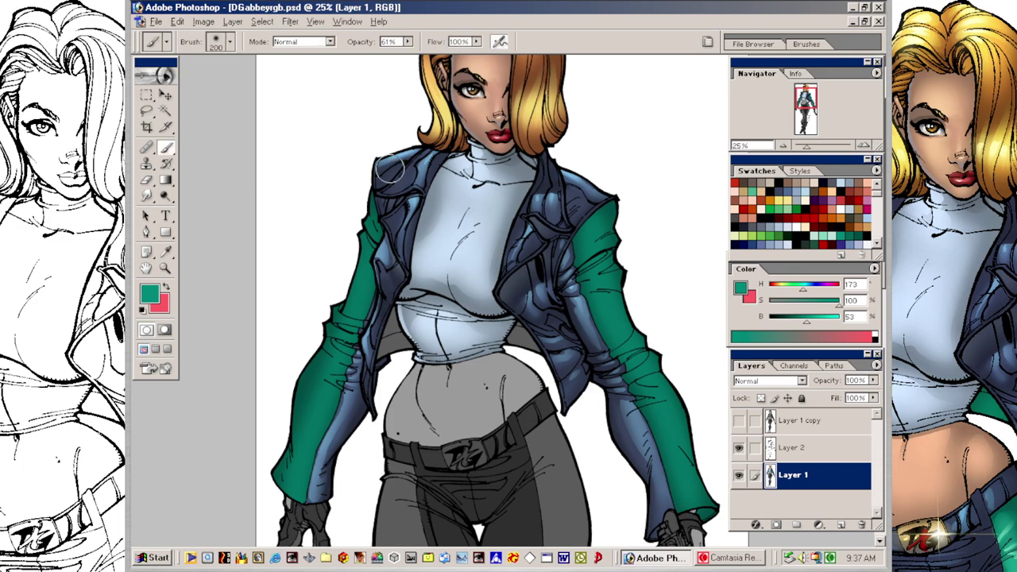
drag(693, 500, 602, 282)
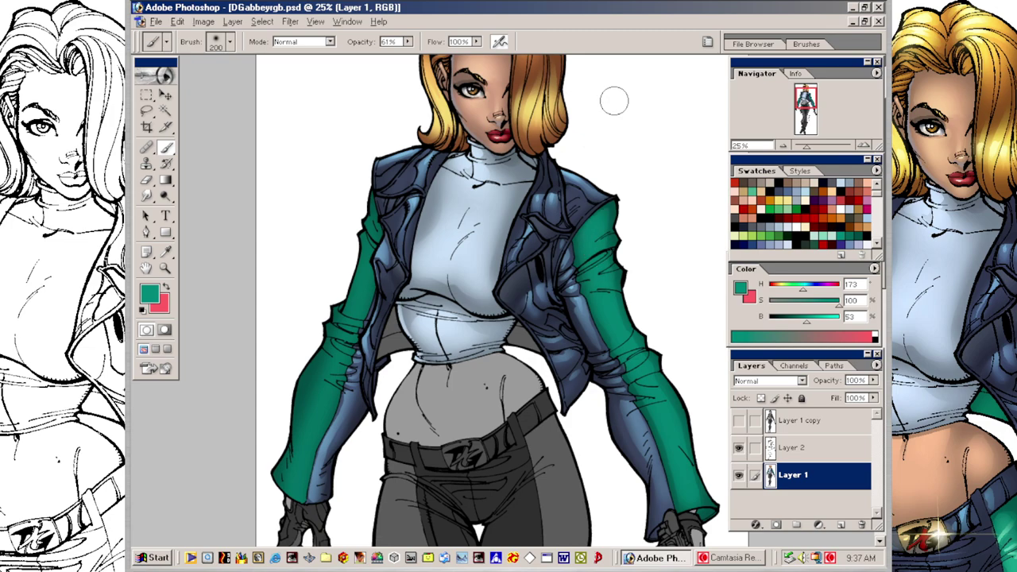
drag(294, 490, 362, 296)
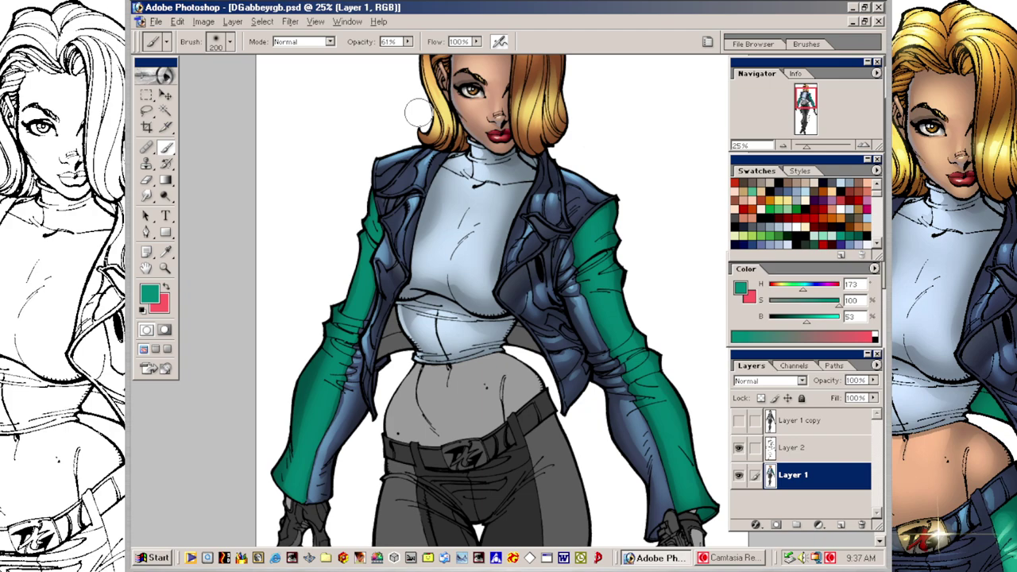
Step: Lasso fold highlight shapes on the right-hand green sleeve panel, from the upper arm down to the cuff
key(l)
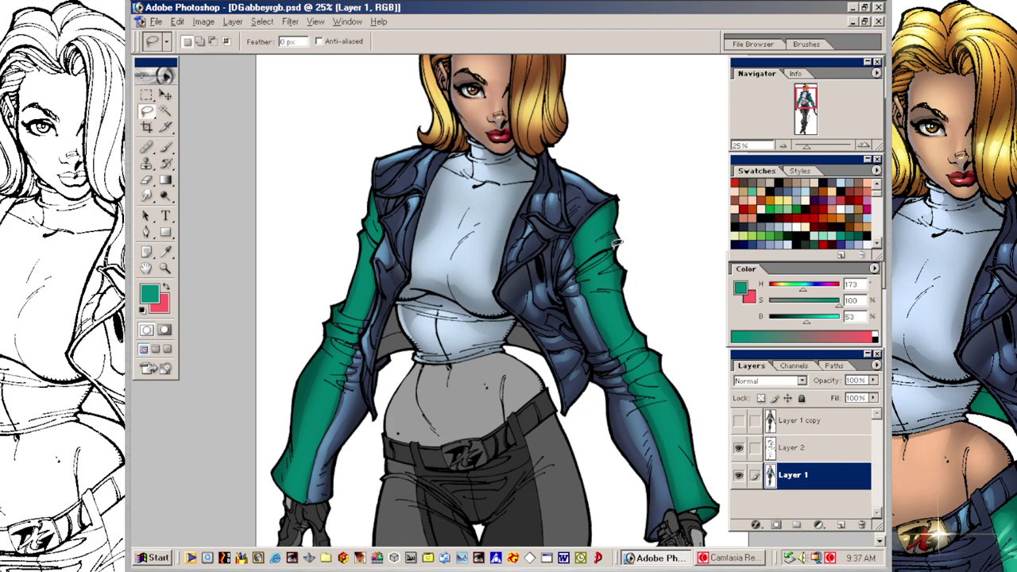
mouse_move(608, 239)
mouse_down()
mouse_move(582, 253)
mouse_move(624, 241)
mouse_move(582, 272)
mouse_move(613, 259)
mouse_move(614, 282)
mouse_move(603, 276)
mouse_move(596, 279)
mouse_up()
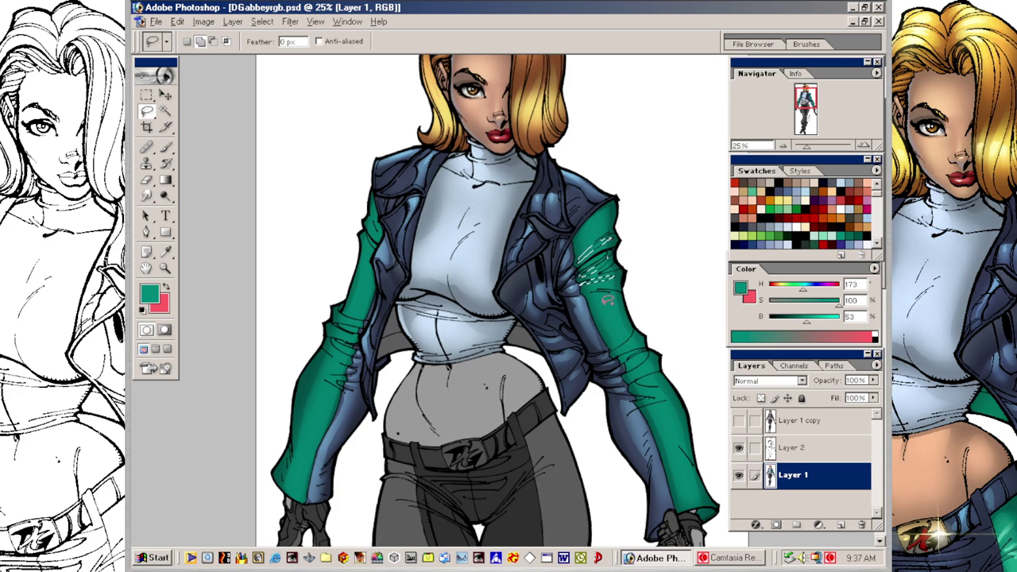
drag(605, 289, 622, 336)
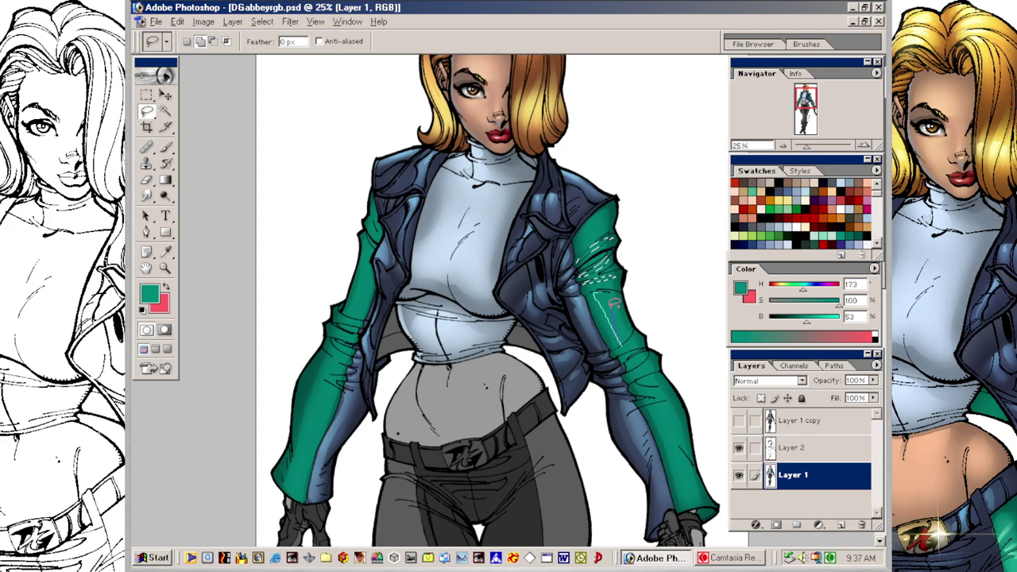
mouse_move(607, 286)
mouse_down()
mouse_move(656, 354)
mouse_move(628, 344)
mouse_move(637, 330)
mouse_move(621, 343)
mouse_move(649, 354)
mouse_move(632, 365)
mouse_move(646, 353)
mouse_move(625, 351)
mouse_move(646, 345)
mouse_move(656, 356)
mouse_move(627, 372)
mouse_move(655, 354)
mouse_move(667, 364)
mouse_move(649, 377)
mouse_move(666, 381)
mouse_move(633, 377)
mouse_move(674, 391)
mouse_move(641, 402)
mouse_move(674, 395)
mouse_move(654, 405)
mouse_move(690, 510)
mouse_up()
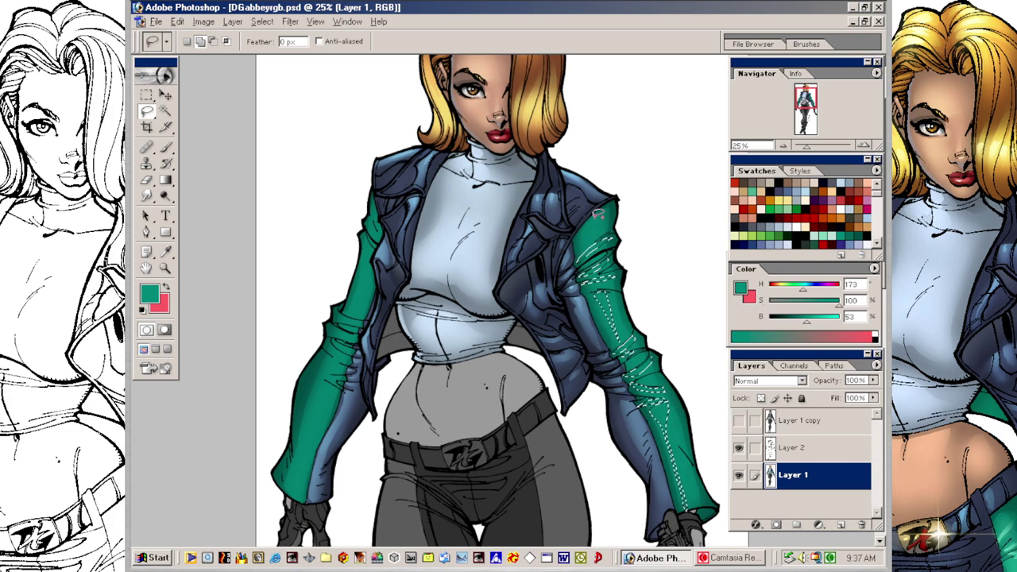
click(625, 180)
key(v)
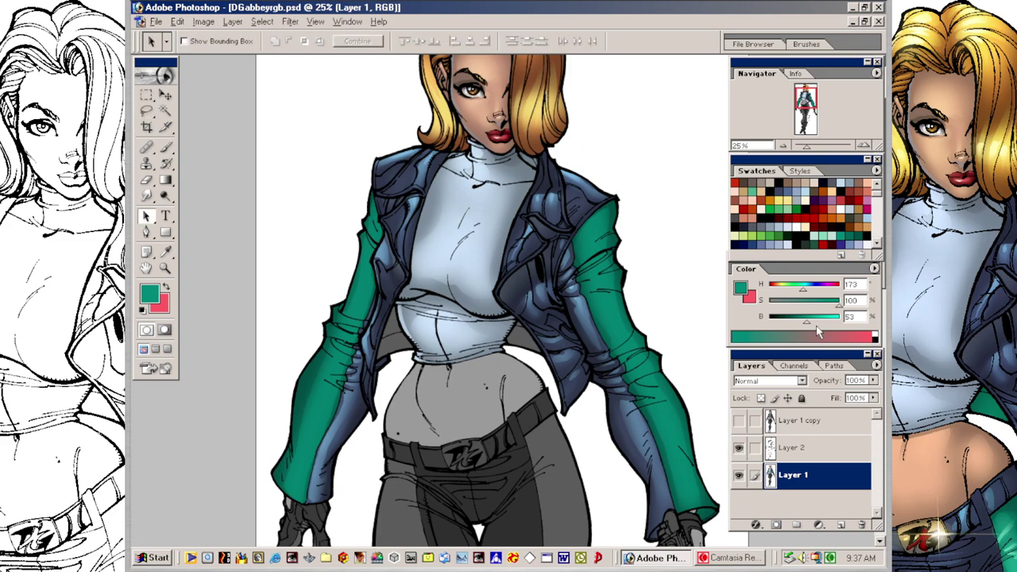
Step: Set the foreground color to bright green (H 165, S 100, B 77) and brush highlights onto the sleeve at the drawing's right
click(816, 325)
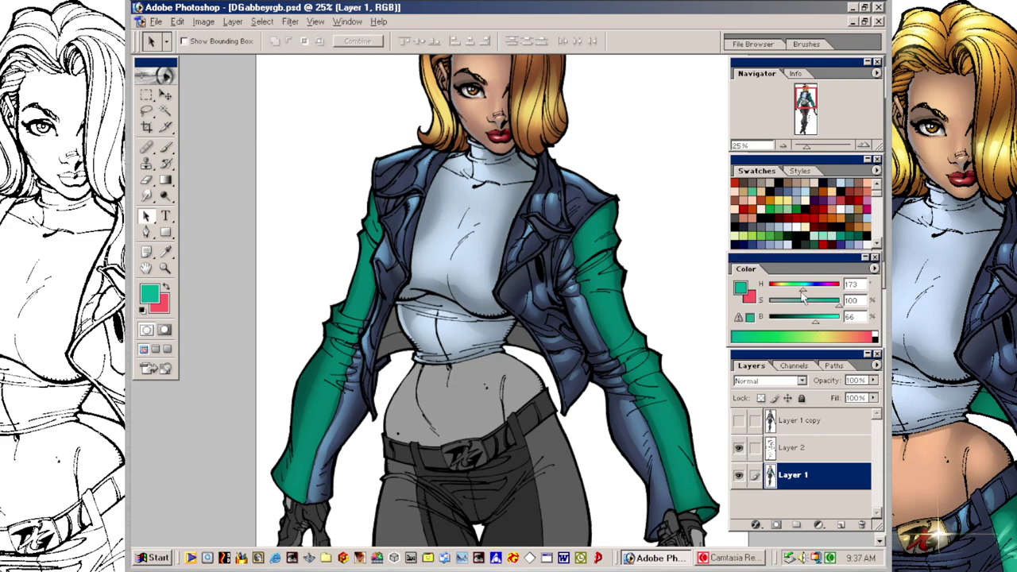
mouse_move(805, 294)
mouse_down()
mouse_move(822, 323)
mouse_move(804, 295)
mouse_up()
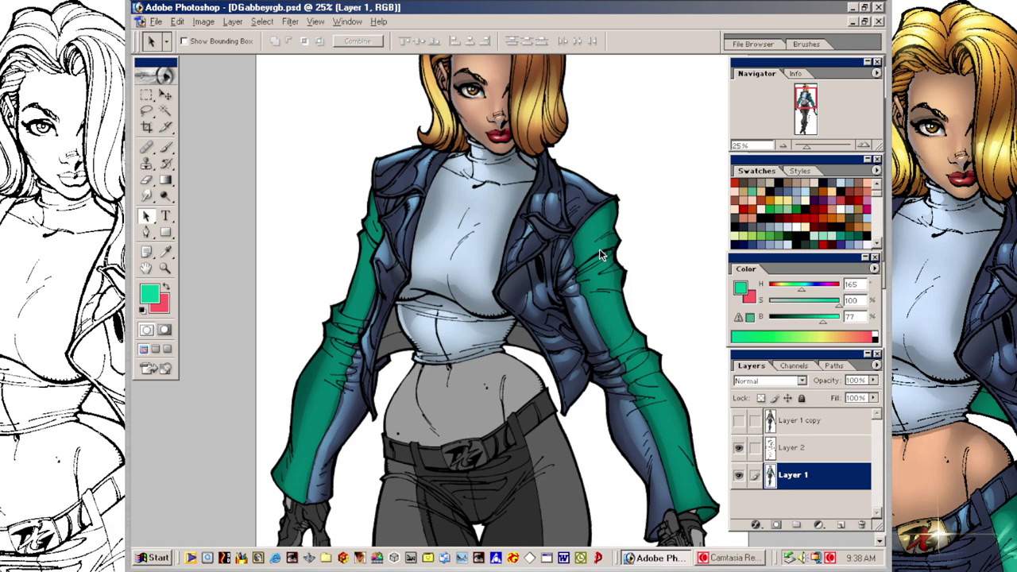
key(b)
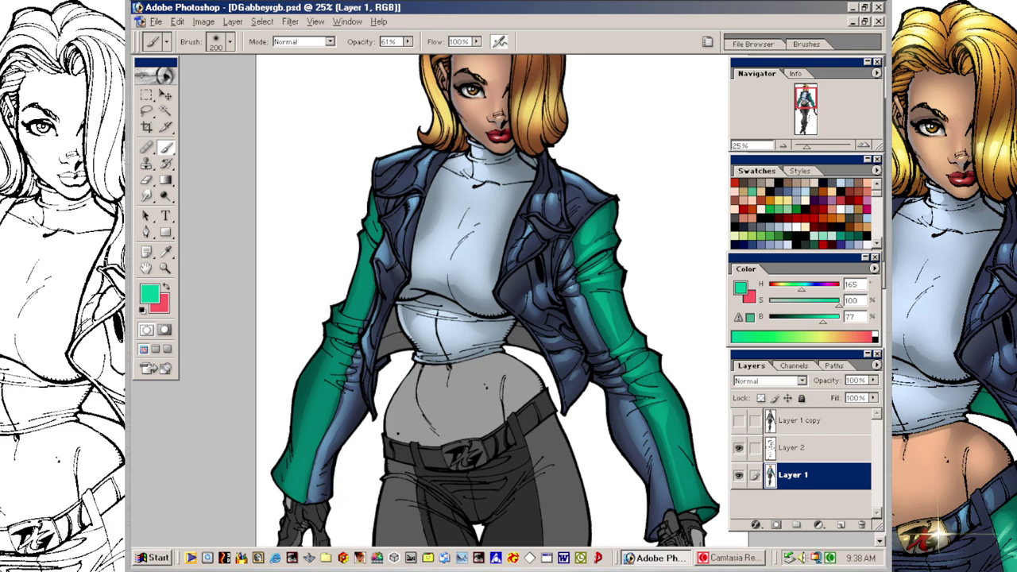
Step: Lasso the highlight areas down the sleeve at the drawing's left and brush the bright green into them
key(l)
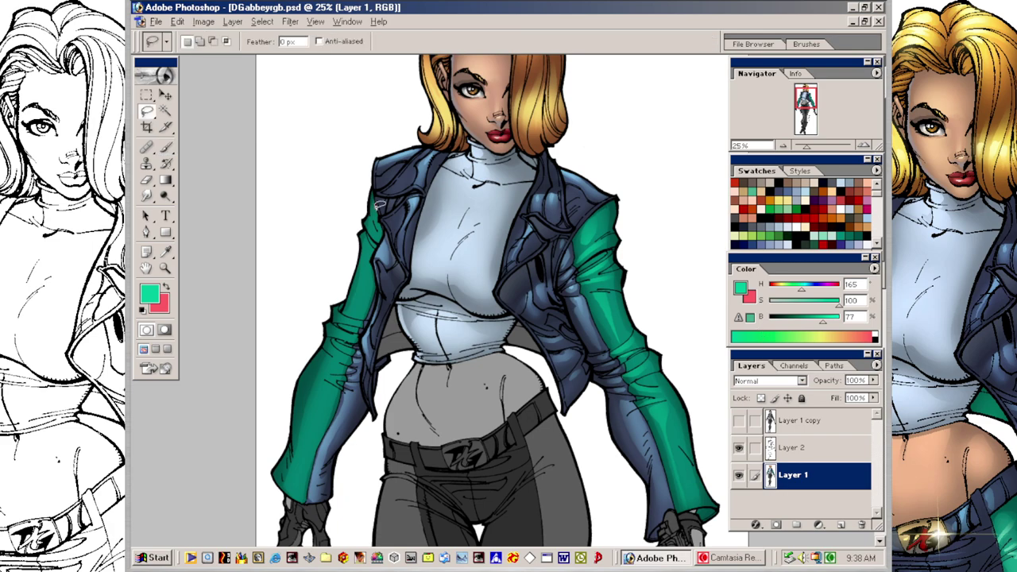
mouse_move(380, 228)
mouse_down()
mouse_move(372, 210)
mouse_move(379, 236)
mouse_move(371, 215)
mouse_move(357, 312)
mouse_up()
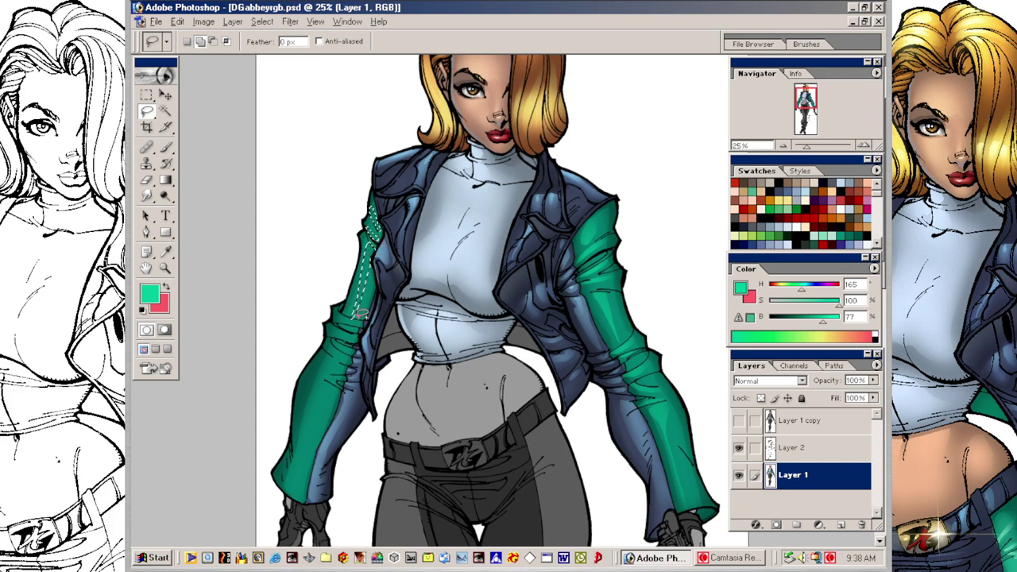
mouse_move(356, 318)
mouse_down()
mouse_move(347, 350)
mouse_move(354, 341)
mouse_move(339, 338)
mouse_move(351, 355)
mouse_move(327, 335)
mouse_move(358, 334)
mouse_move(345, 363)
mouse_move(330, 352)
mouse_move(317, 383)
mouse_move(299, 491)
mouse_move(318, 413)
mouse_move(346, 348)
mouse_up()
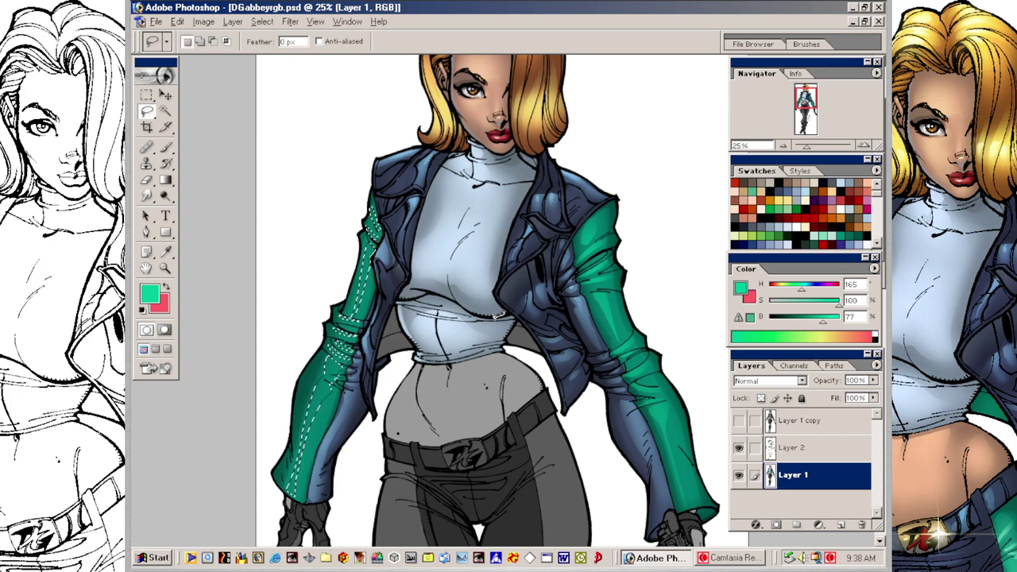
key(alt+BackSpace)
key(ctrl+d)
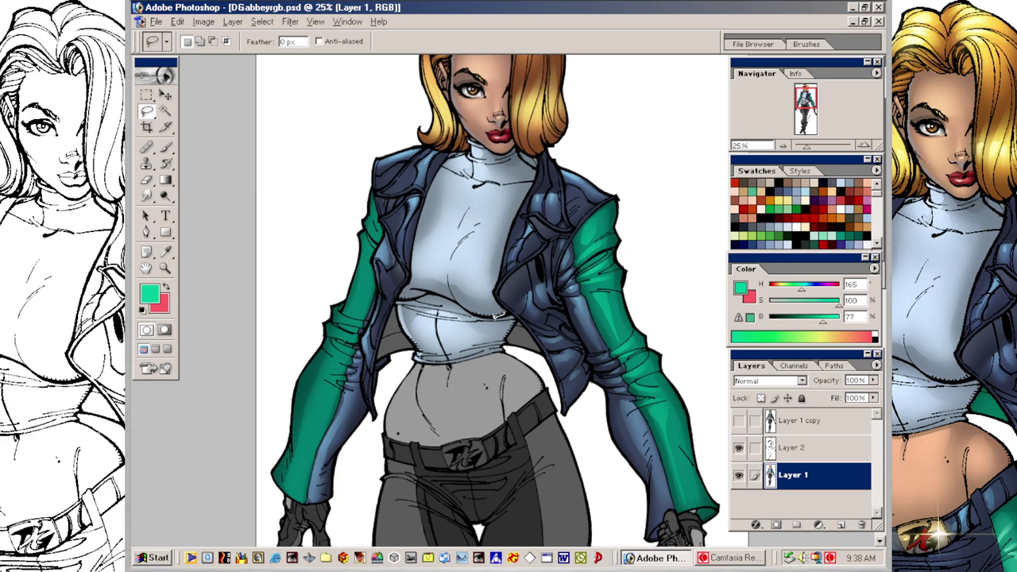
key(a)
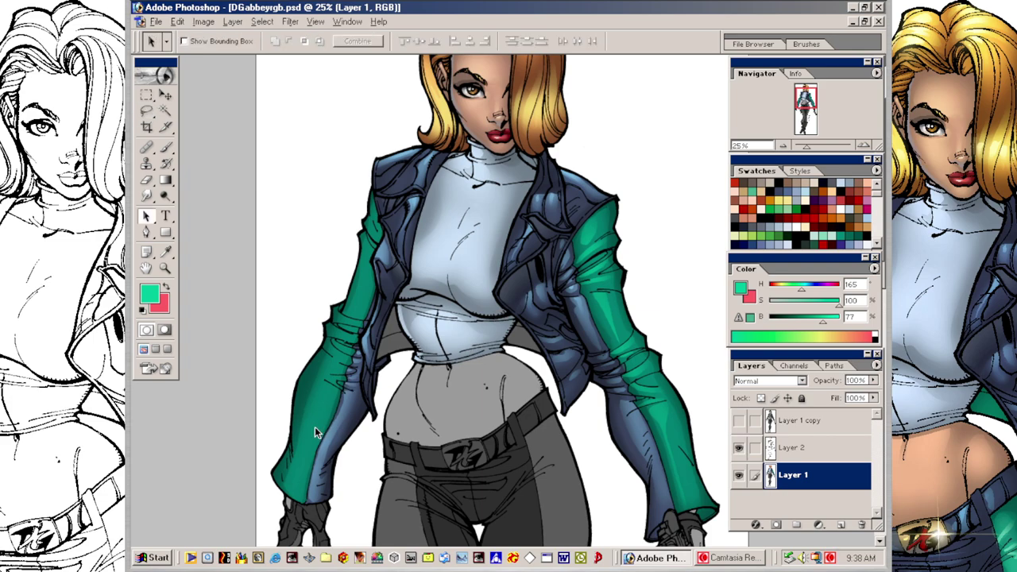
key(b)
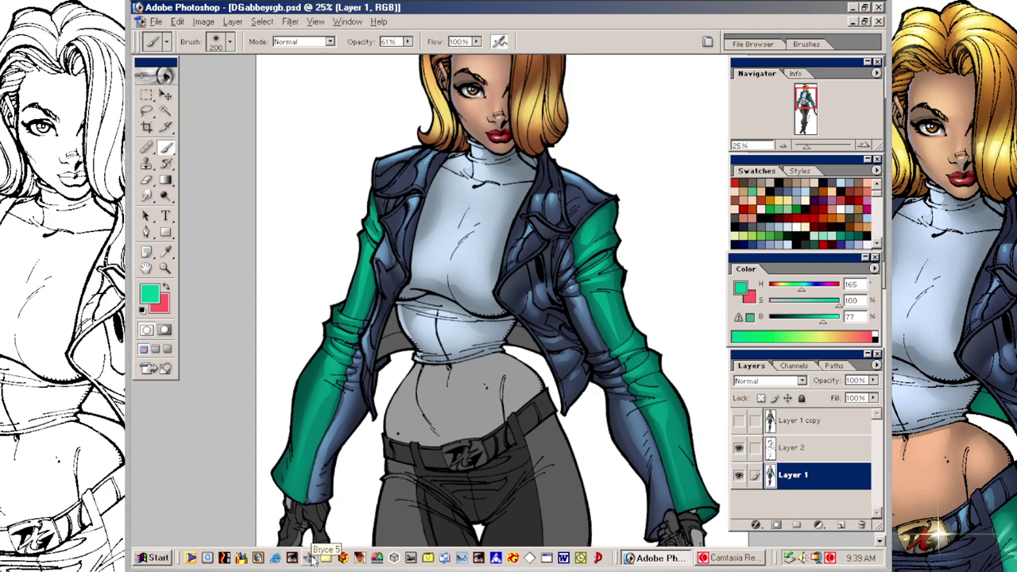
Step: Lasso small highlights on the folds of both green sleeves and brush them with pale mint (H 165, S 47, B 97)
key(l)
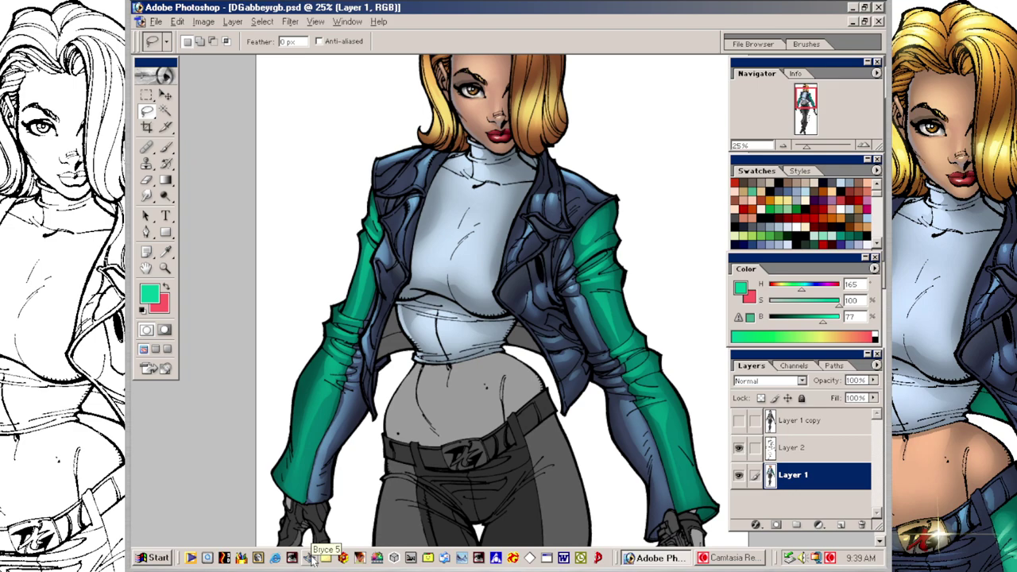
key(shift)
drag(595, 268, 606, 306)
mouse_move(624, 344)
mouse_down()
mouse_move(631, 354)
mouse_move(622, 356)
mouse_up()
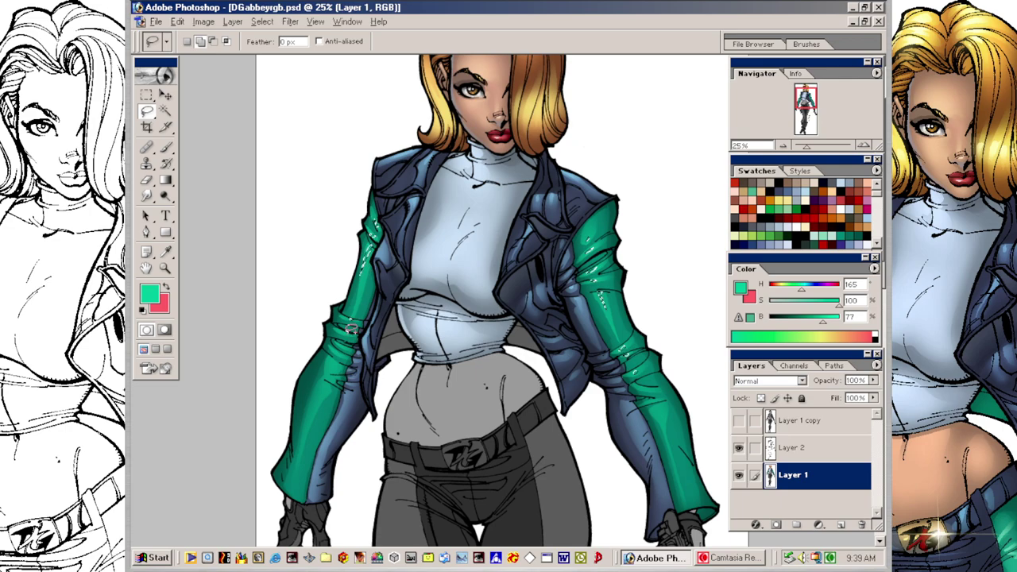
mouse_move(340, 354)
mouse_down()
mouse_move(351, 347)
mouse_move(337, 352)
mouse_up()
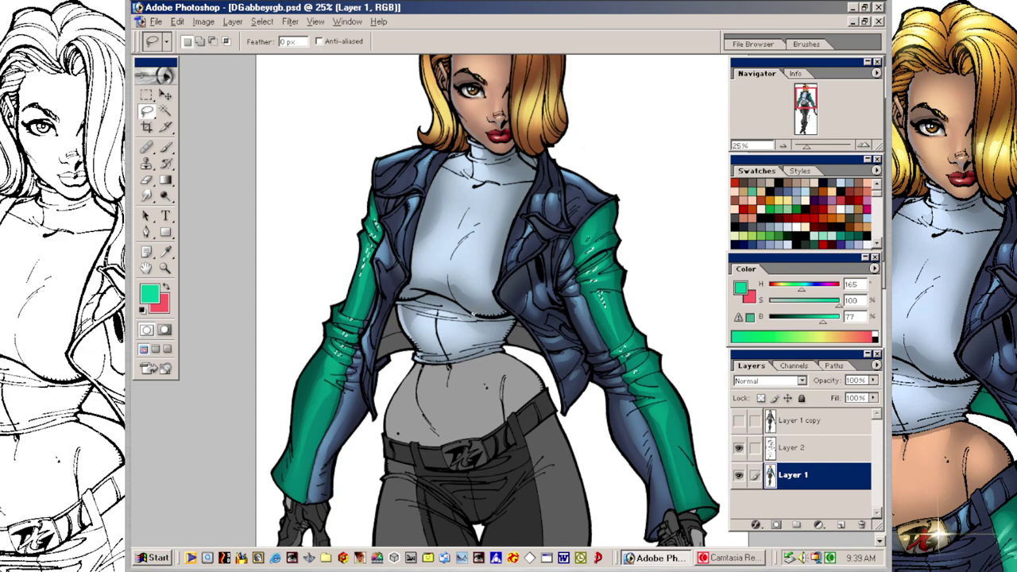
key(b)
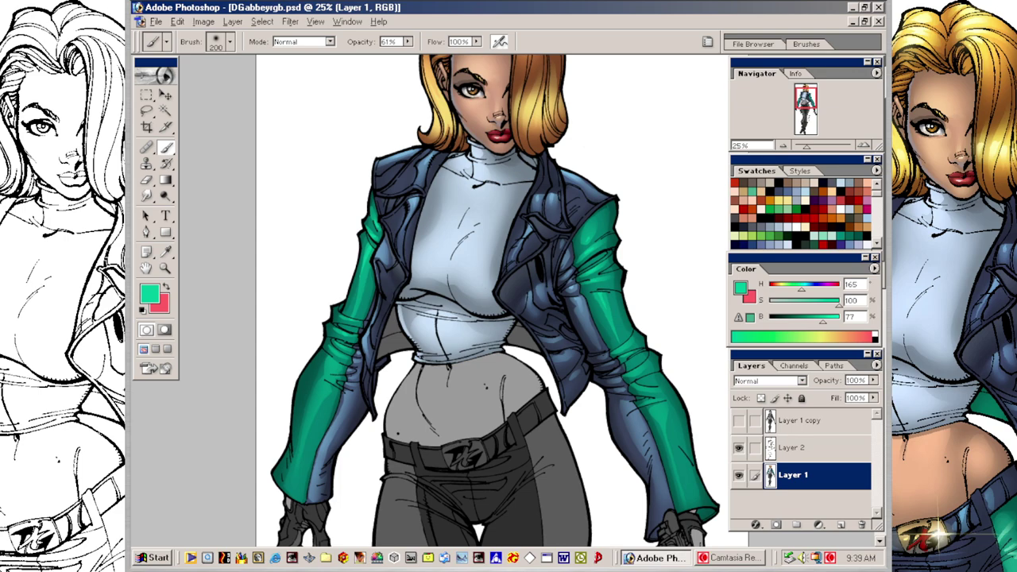
click(836, 320)
click(803, 306)
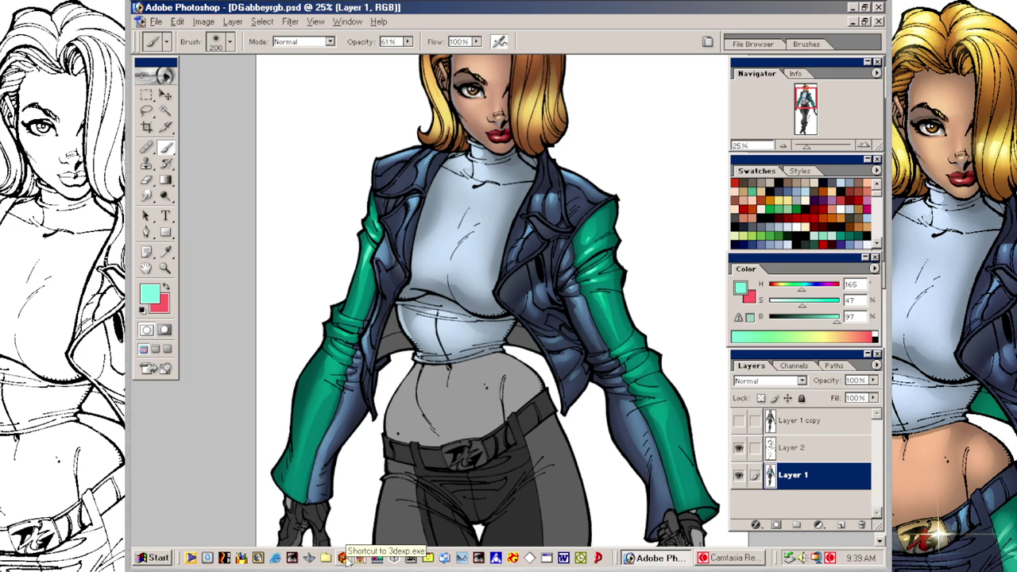
Step: Lasso a thin strip along the outer edge of the drawing's left sleeve and brush a pale mint rim light inside it
key(l)
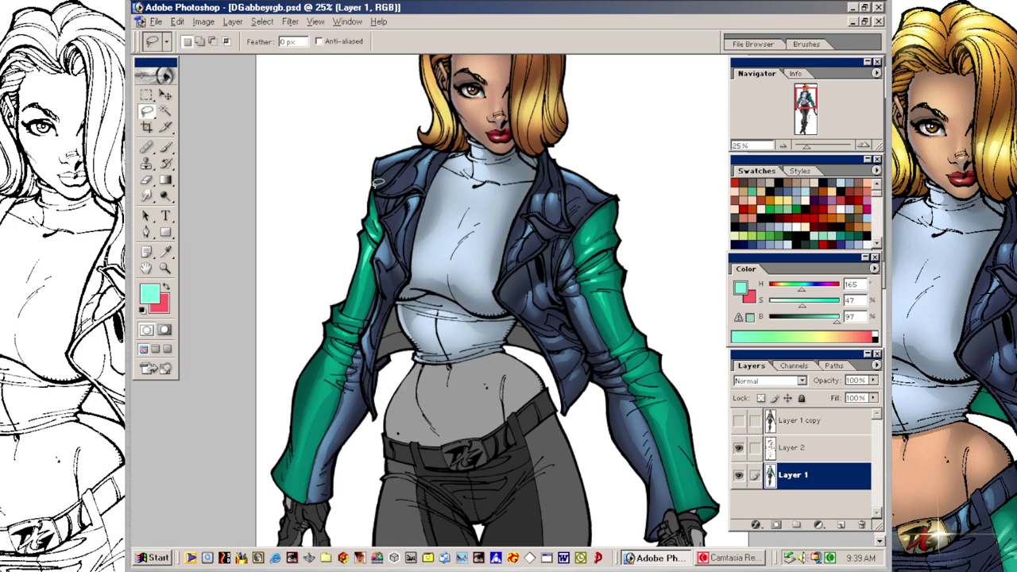
mouse_move(371, 201)
mouse_down()
mouse_move(350, 306)
mouse_move(353, 288)
mouse_up()
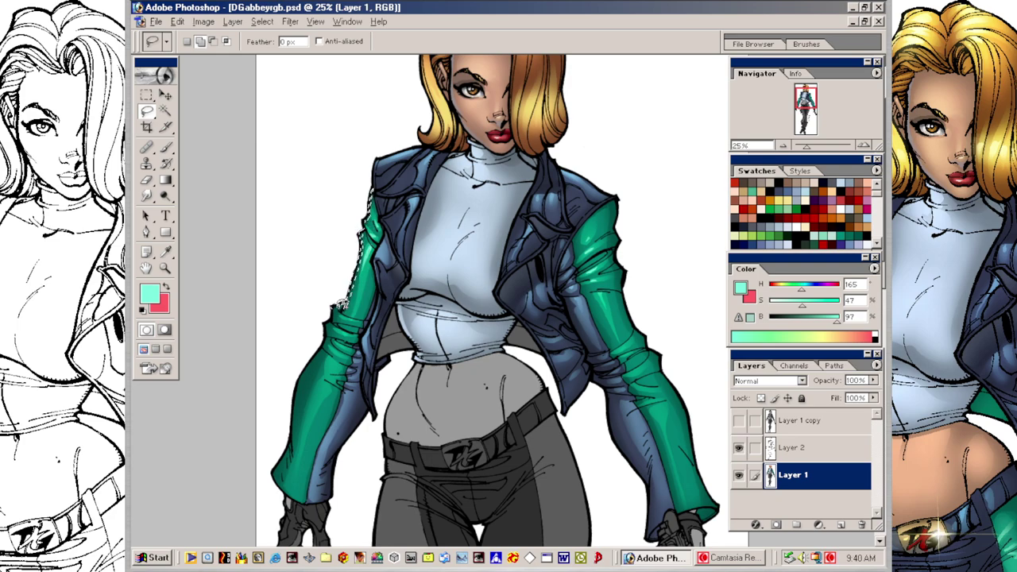
drag(327, 333, 332, 316)
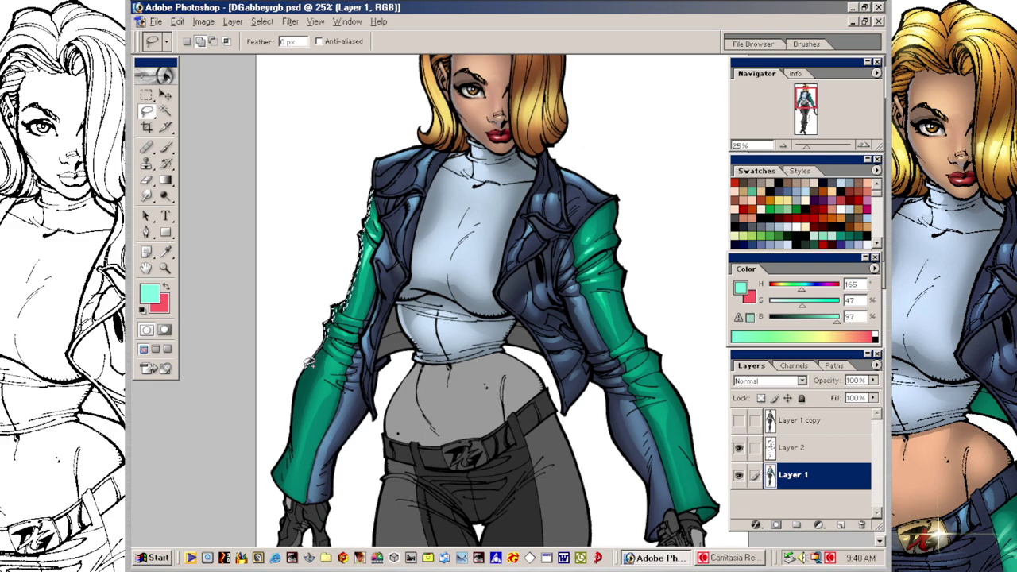
mouse_move(310, 363)
mouse_down()
mouse_move(294, 437)
mouse_move(275, 467)
mouse_move(315, 359)
mouse_move(334, 337)
mouse_move(319, 359)
mouse_up()
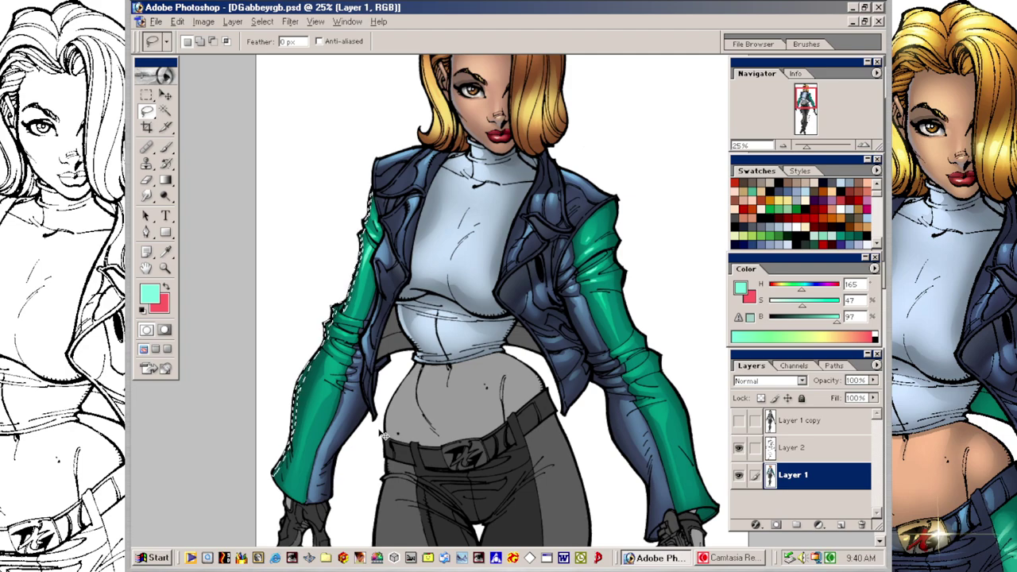
key(ctrl+h)
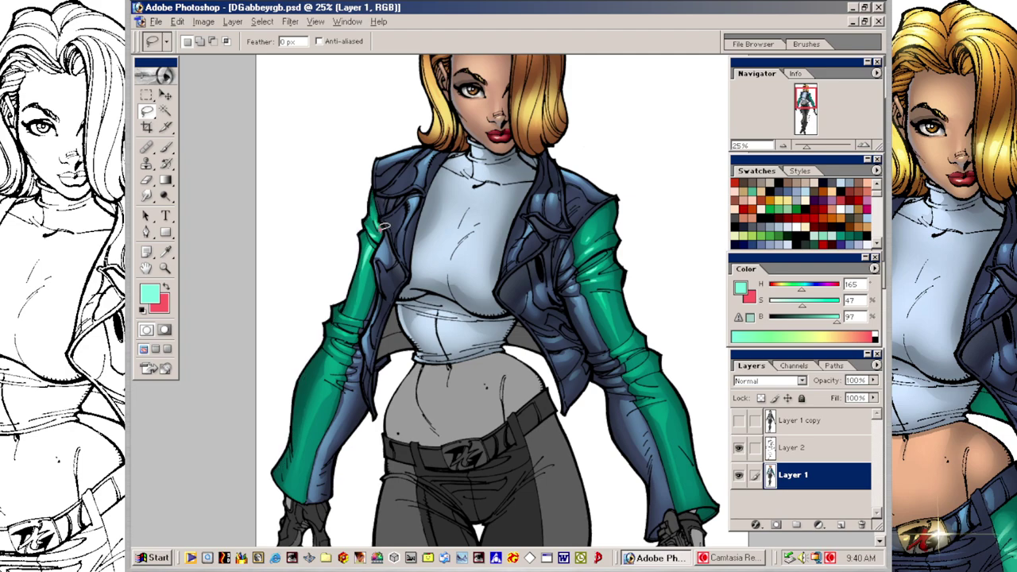
key(b)
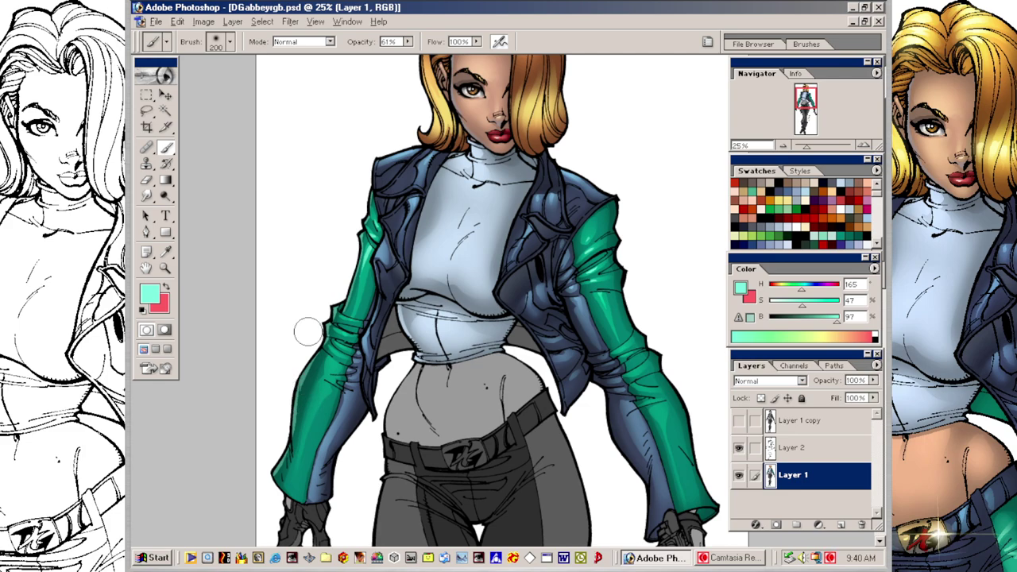
click(146, 197)
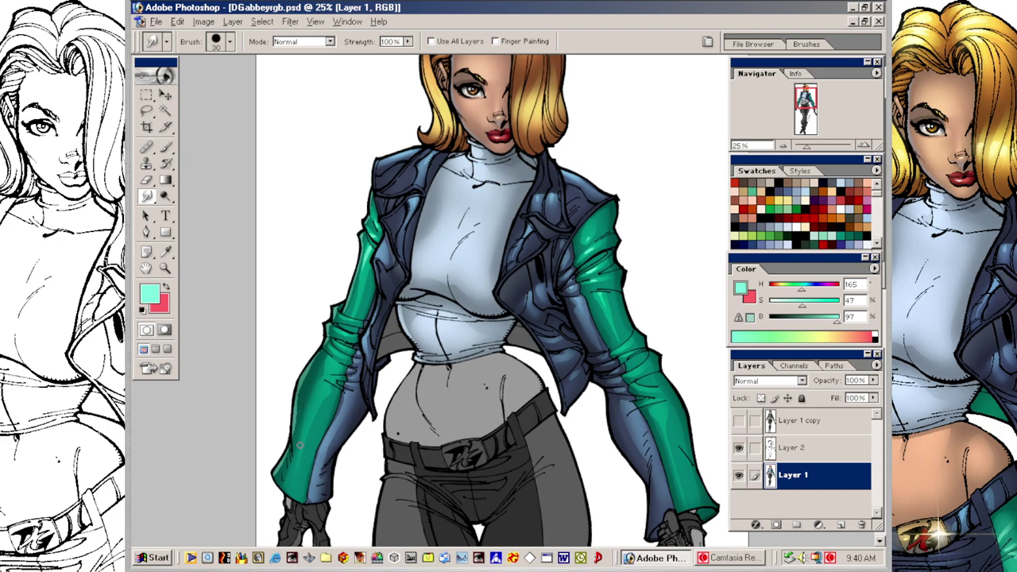
click(230, 41)
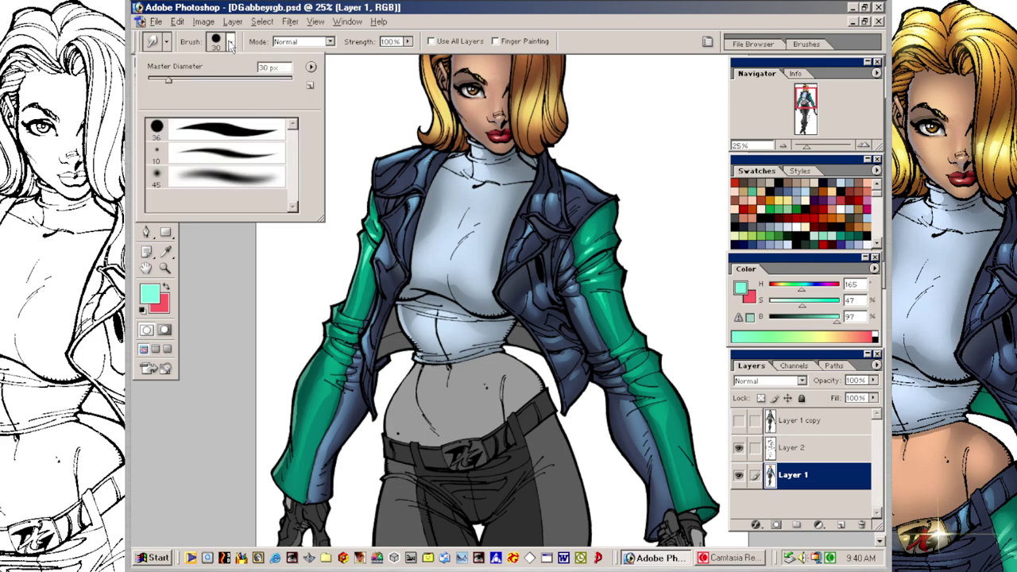
click(238, 8)
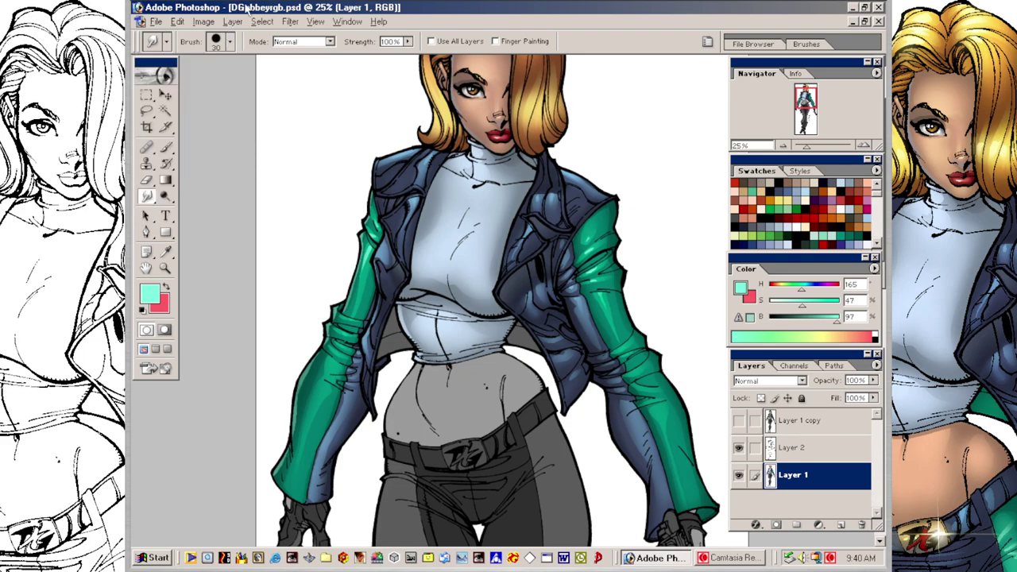
Step: Retouch the shading on the drawing's left sleeve with a 10 px brush at 100% opacity, using dark green sampled from that sleeve
key(b)
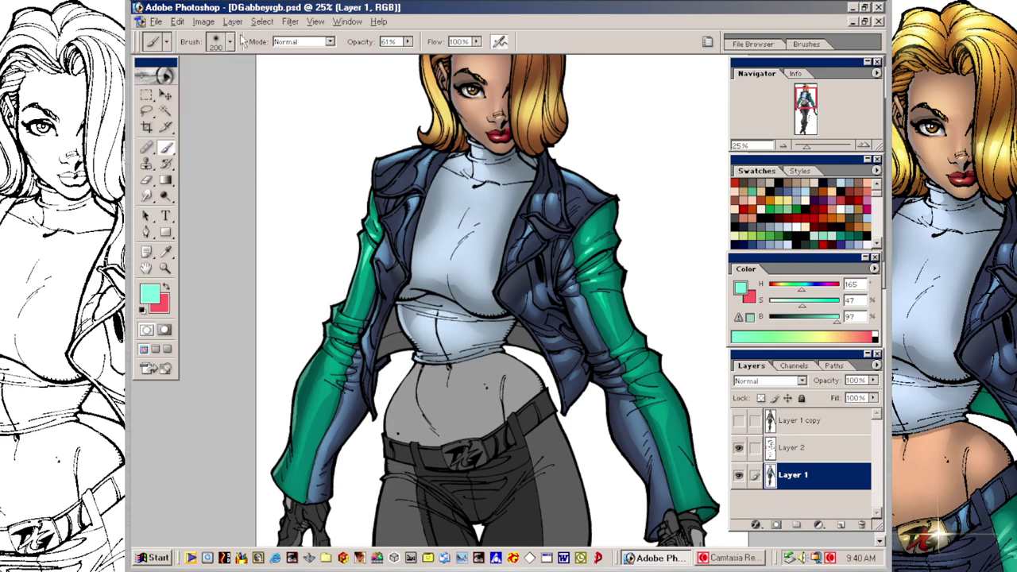
click(230, 41)
double_click(233, 129)
click(232, 42)
double_click(231, 159)
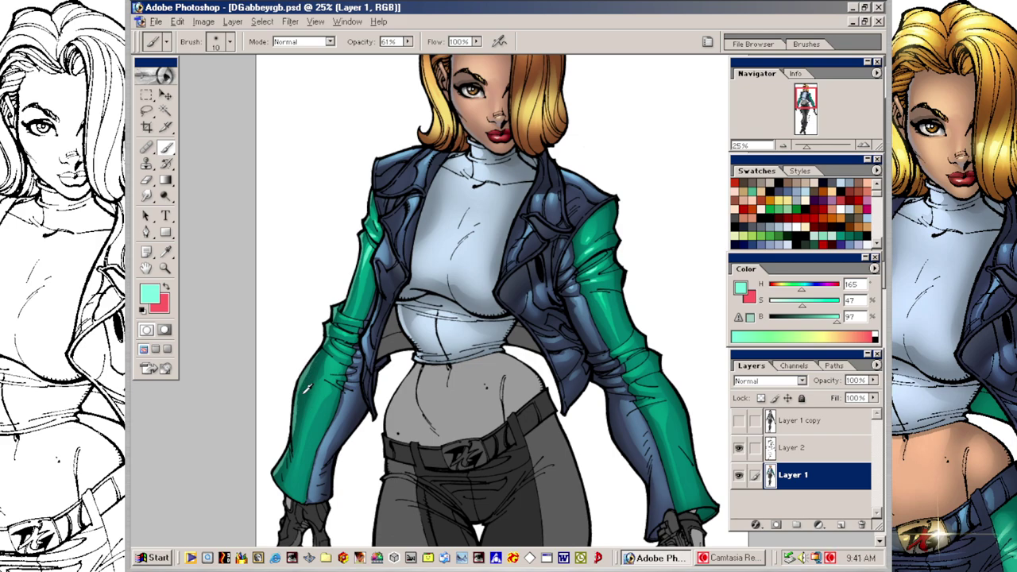
alt+click(304, 387)
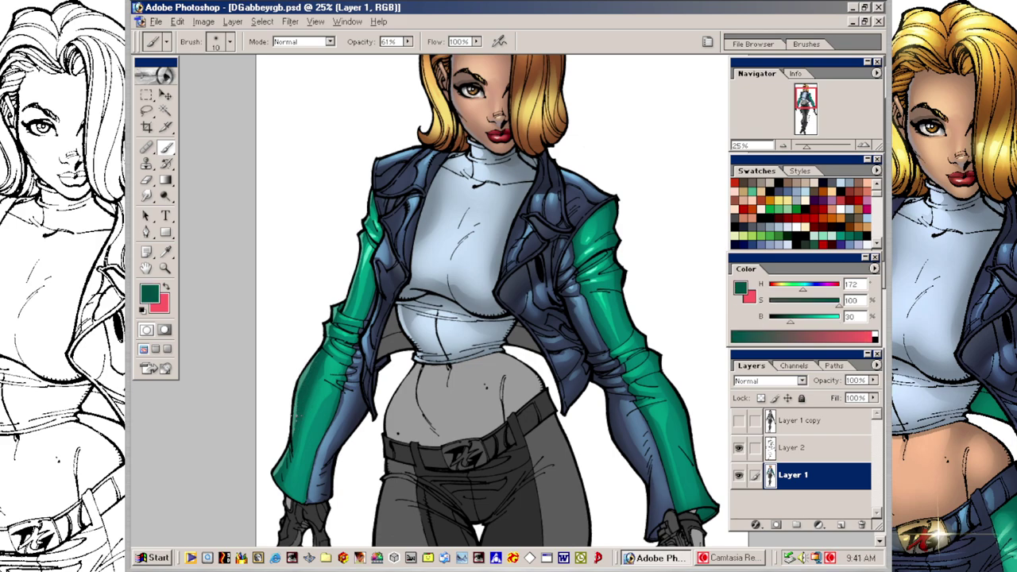
click(407, 41)
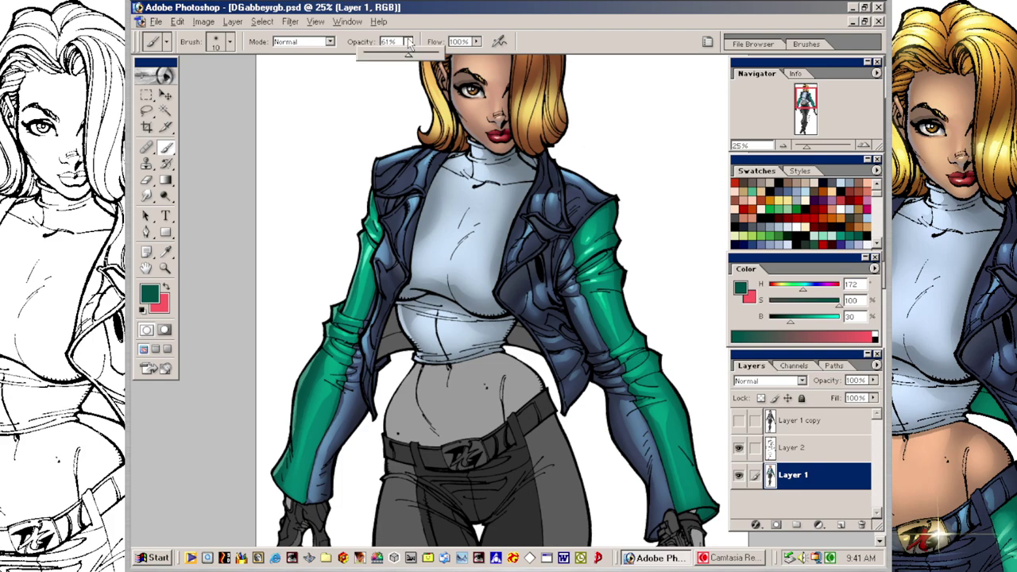
drag(412, 57, 456, 72)
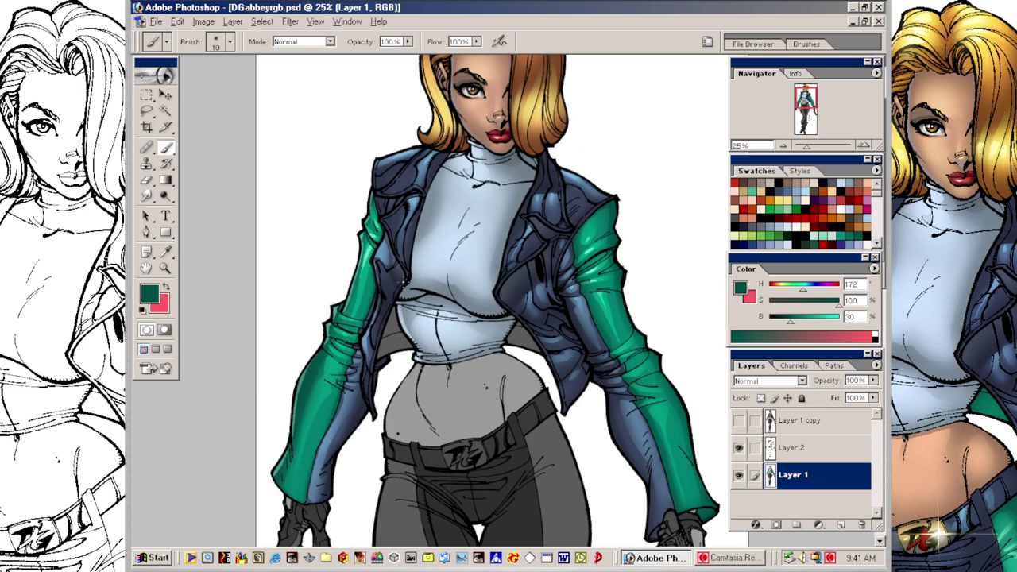
Step: Switch to the soft 45 px brush and set its opacity to 53%
click(230, 42)
double_click(238, 176)
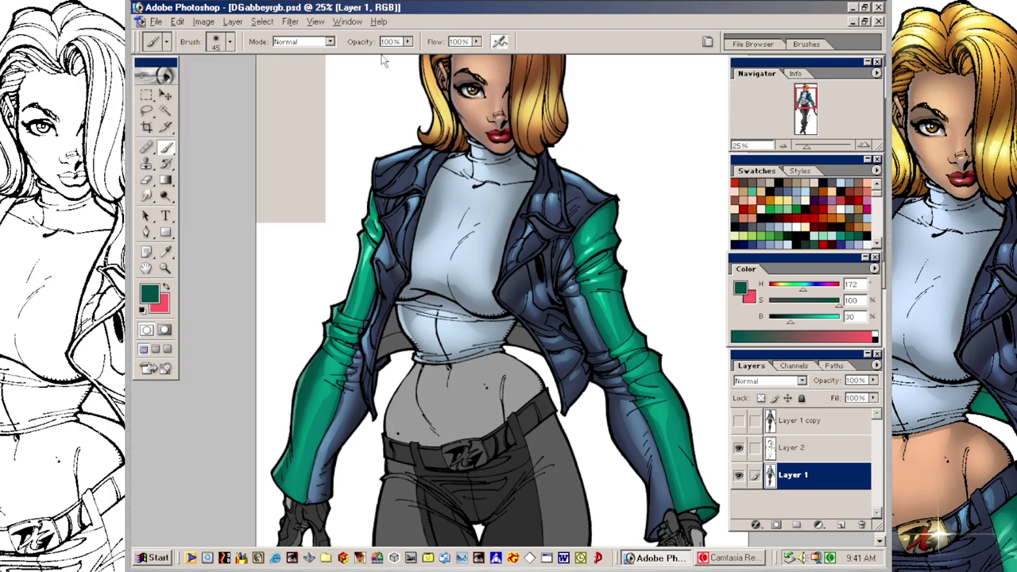
click(408, 43)
drag(409, 52, 373, 54)
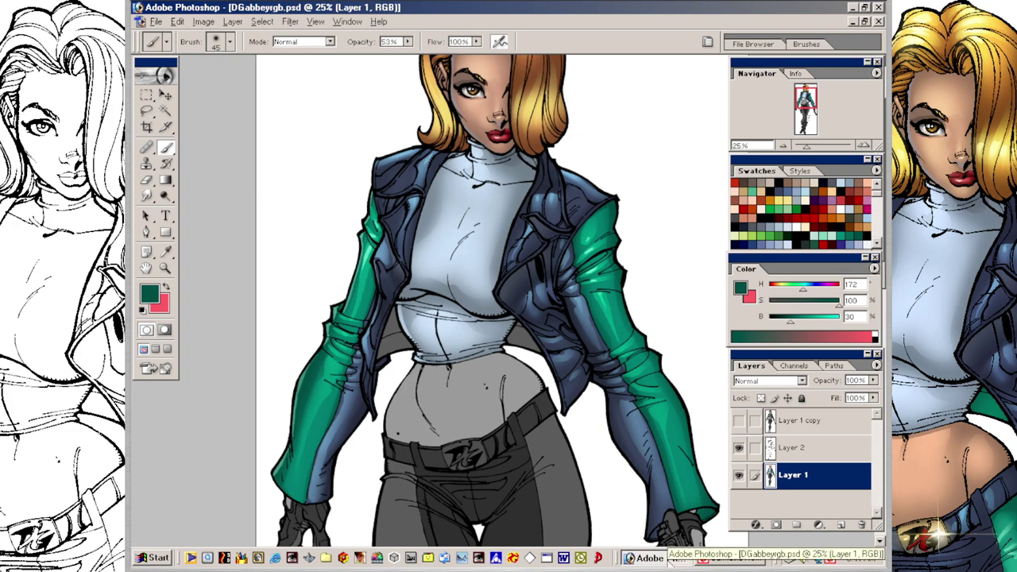
Step: Select the grey midriff with the Magic Wand and fill it with a brown skin shadow tone (H 24, S 40, B 56)
key(ctrl+minus)
key(ctrl+minus)
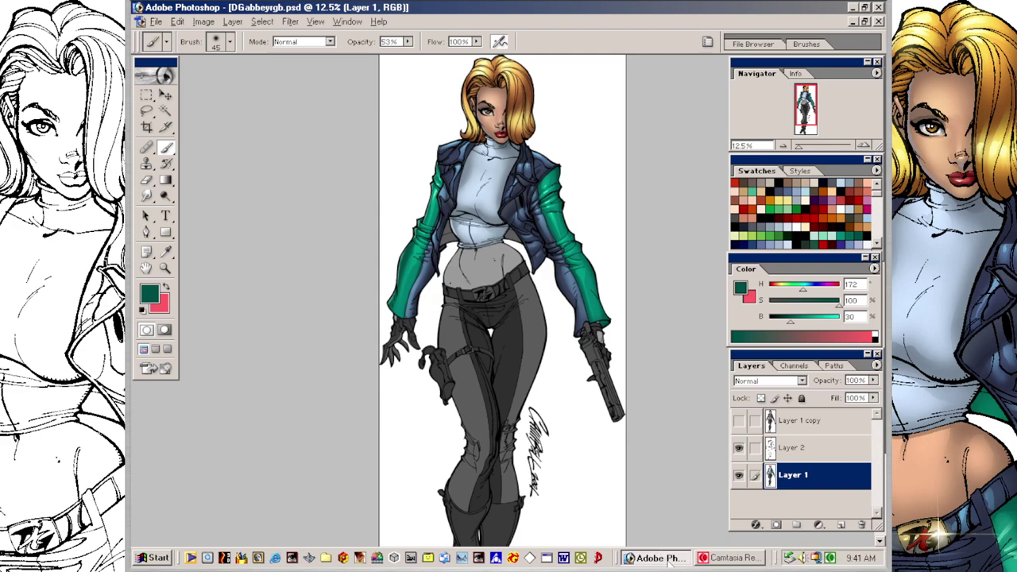
key(ctrl+plus)
key(ctrl+plus)
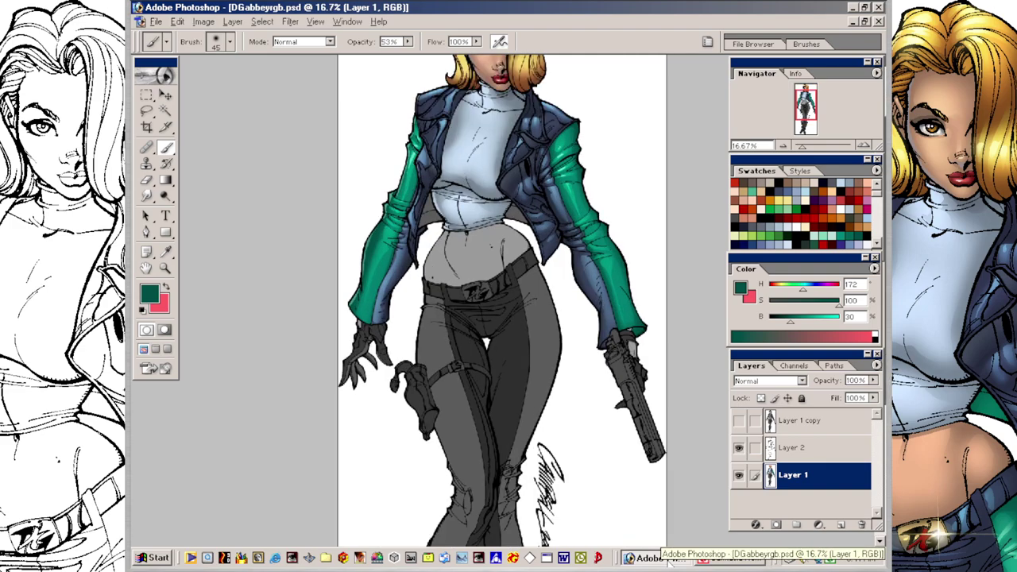
drag(552, 328, 554, 509)
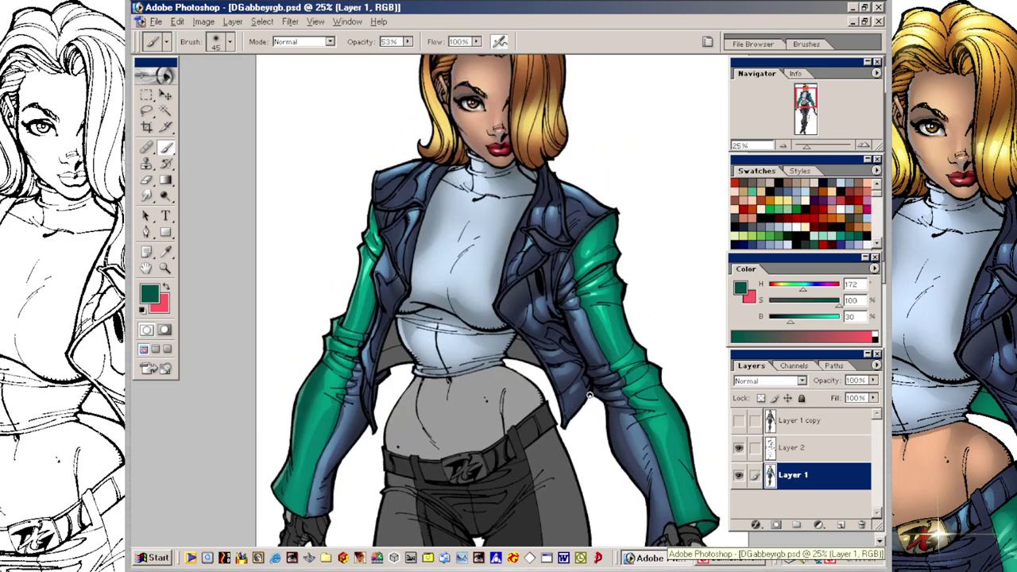
key(w)
click(480, 407)
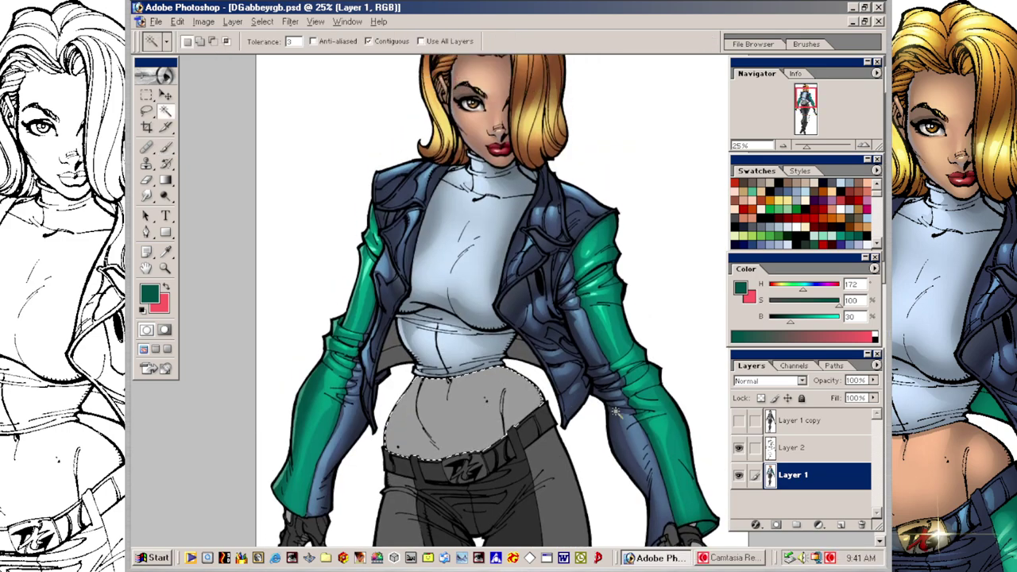
click(853, 193)
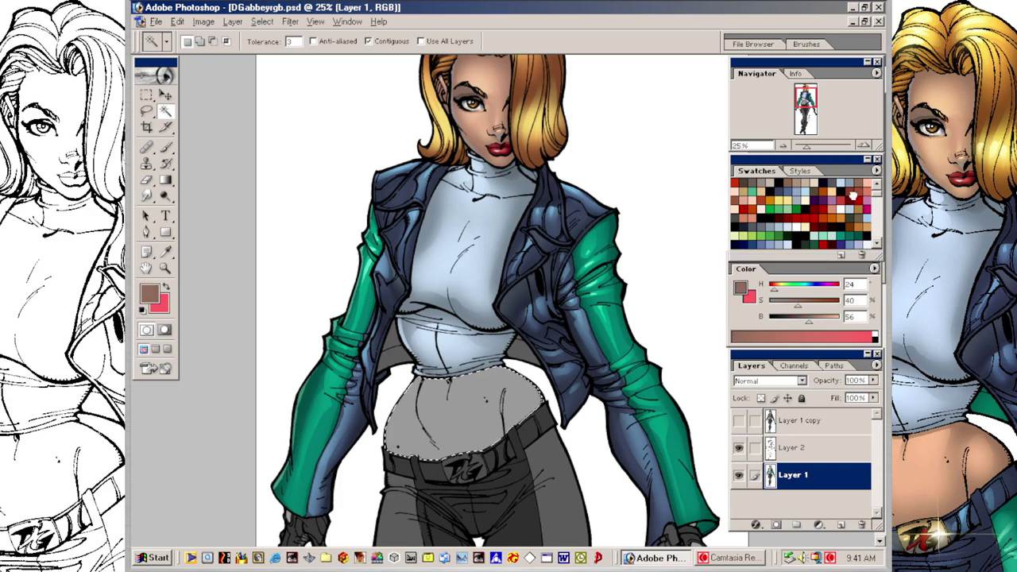
key(alt+BackSpace)
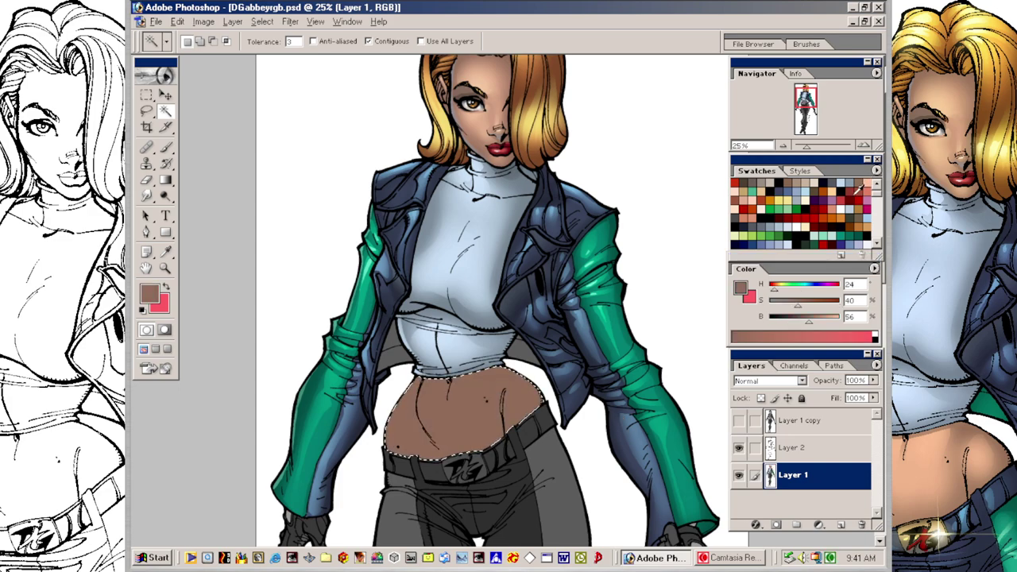
key(ctrl+d)
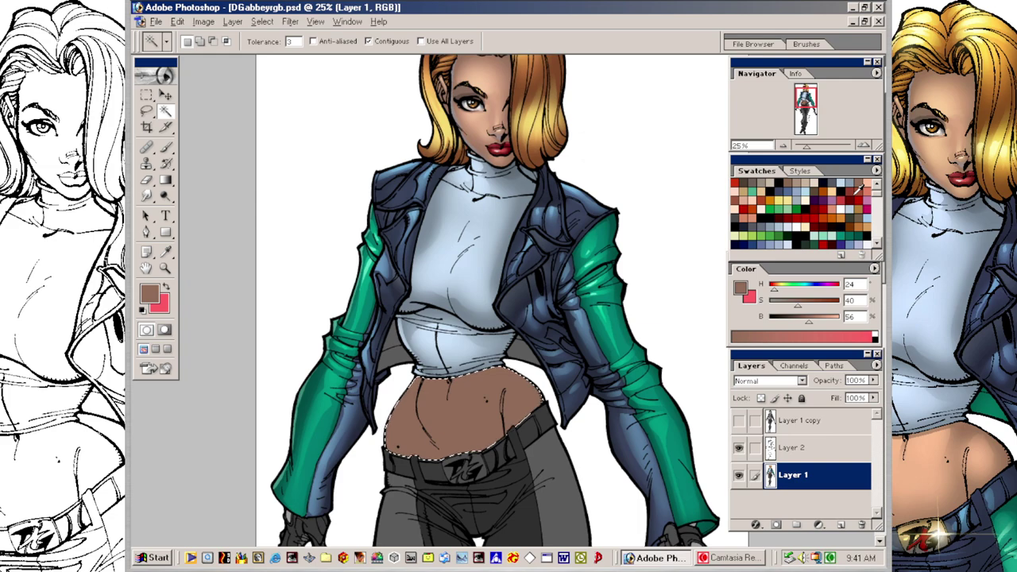
Step: Brush light peach (H 24, S 40, B 100) over the midriff with a soft 200 px brush at 53% opacity, leaving the edges darker
key(v)
key(b)
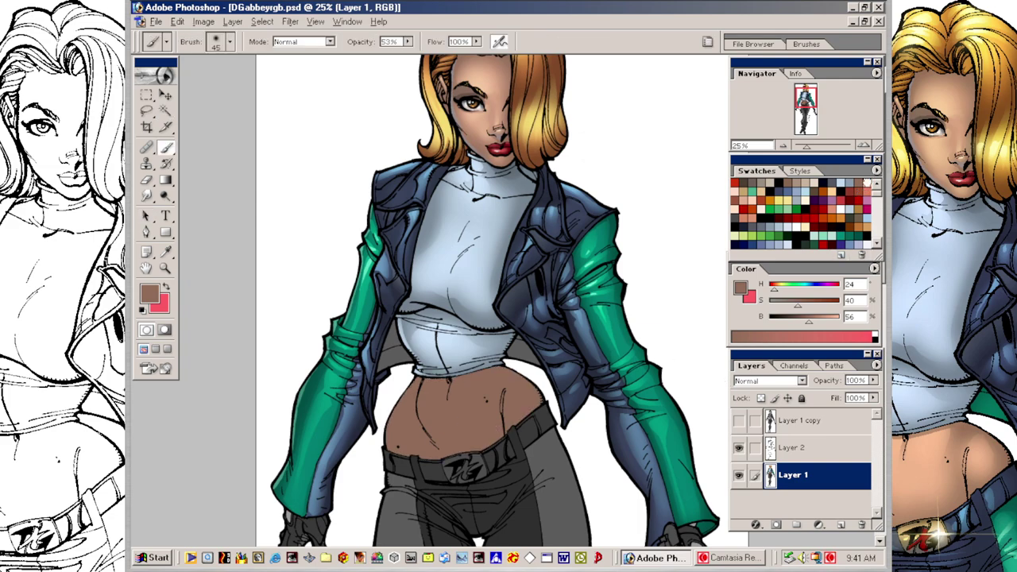
click(856, 185)
key(bracketright)
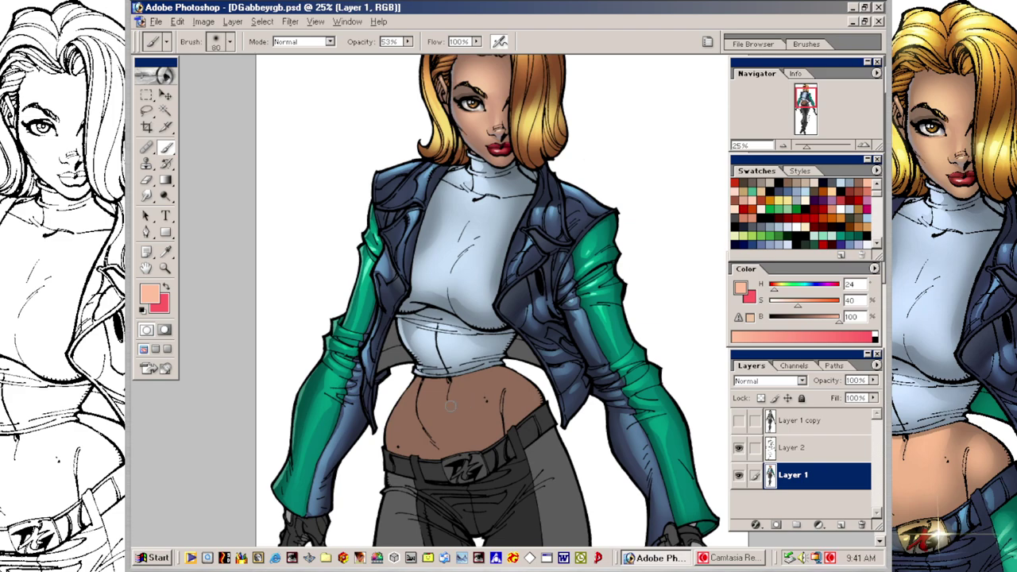
key(bracketright)
mouse_move(450, 433)
mouse_down()
mouse_move(432, 400)
mouse_move(447, 380)
mouse_up()
mouse_move(467, 428)
mouse_down()
mouse_move(472, 356)
mouse_move(477, 414)
mouse_move(457, 419)
mouse_move(476, 394)
mouse_move(517, 413)
mouse_move(518, 357)
mouse_up()
key(ctrl+z)
mouse_move(418, 397)
mouse_down()
mouse_move(413, 414)
mouse_move(425, 389)
mouse_move(412, 433)
mouse_up()
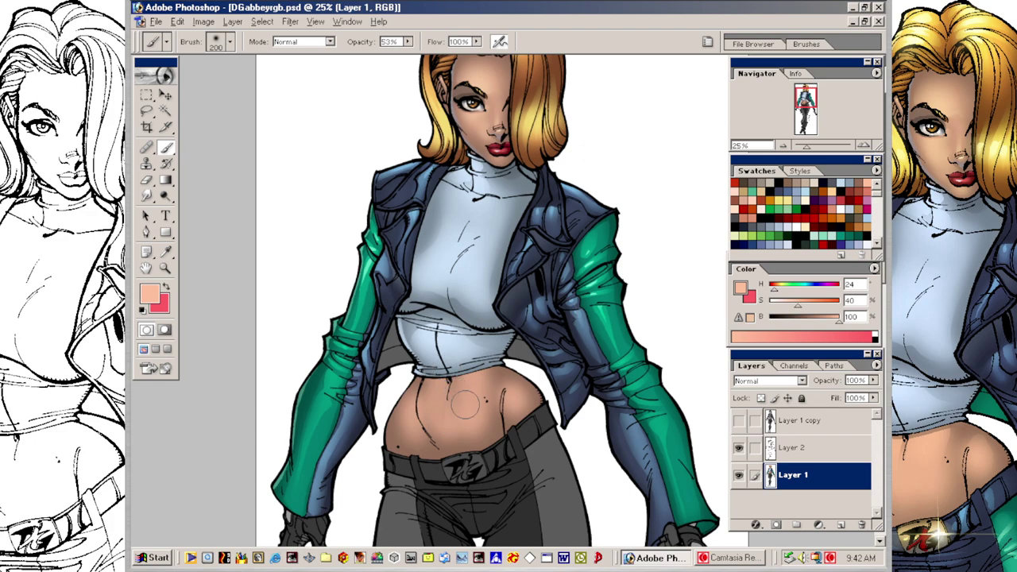
Step: Enlarge the soft brush to 400 px and blend the light peach more broadly over the midriff
key(bracketleft)
key(bracketright)
key(bracketright)
key(bracketright)
key(bracketright)
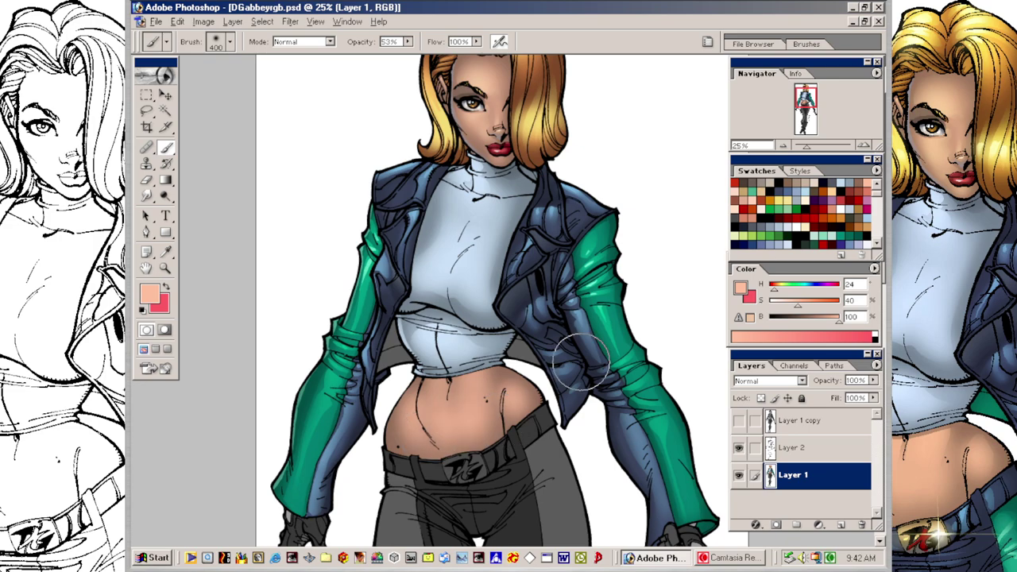
Step: Lasso the abdomen's muscle shapes, hide the selection edges and brush light peach inside, reducing the brush to 300 and 250 px
key(l)
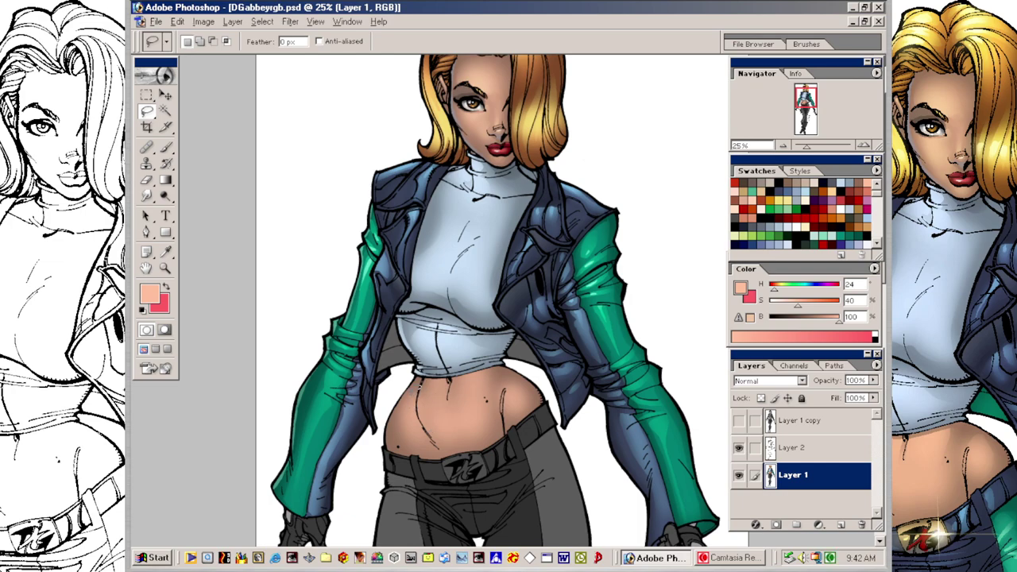
mouse_move(406, 396)
mouse_down()
mouse_move(436, 377)
mouse_move(423, 387)
mouse_move(441, 436)
mouse_move(444, 381)
mouse_move(462, 435)
mouse_move(476, 425)
mouse_move(488, 377)
mouse_move(508, 387)
mouse_move(509, 418)
mouse_move(518, 378)
mouse_up()
key(ctrl+h)
key(b)
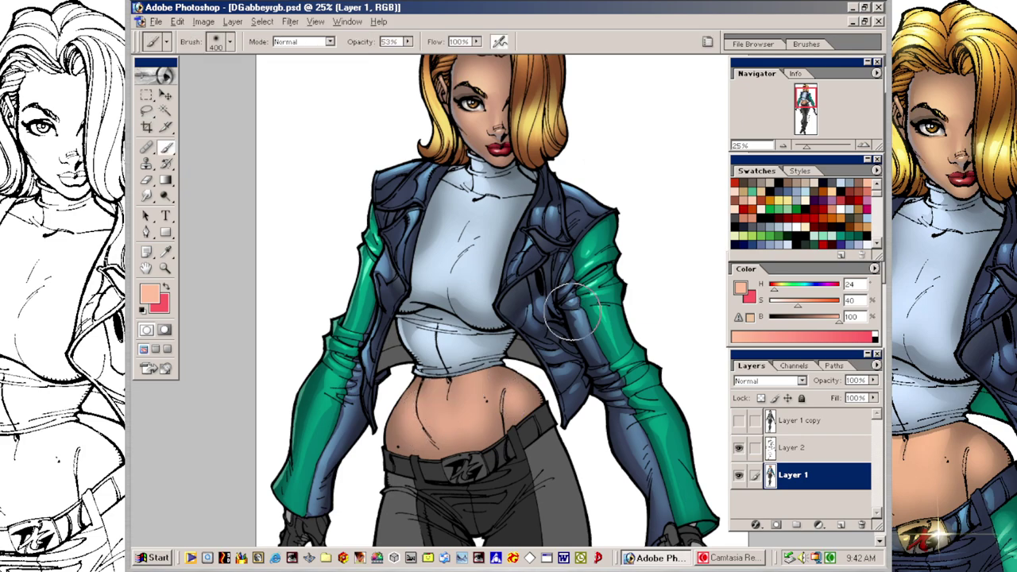
key(bracketleft)
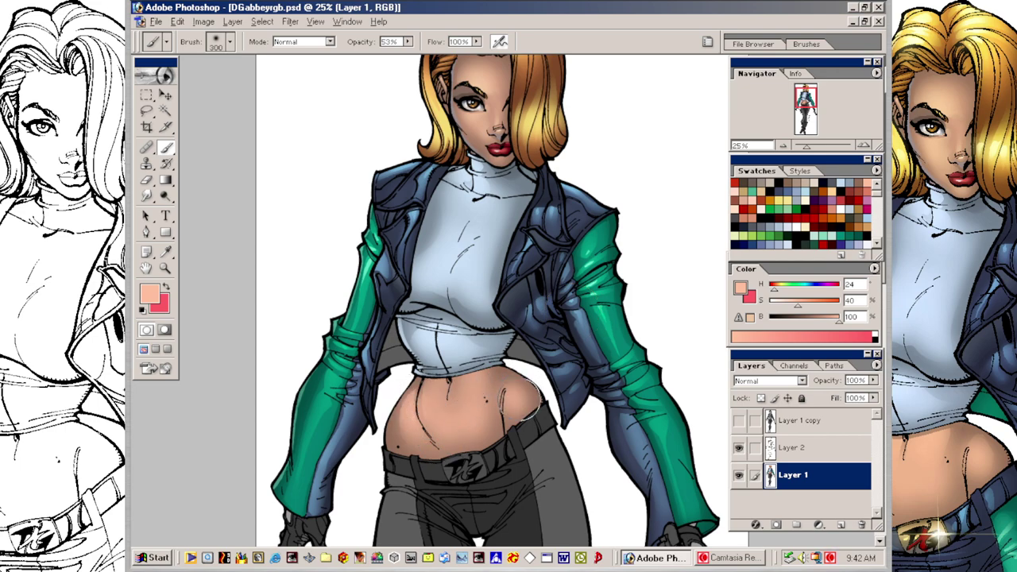
key(bracketleft)
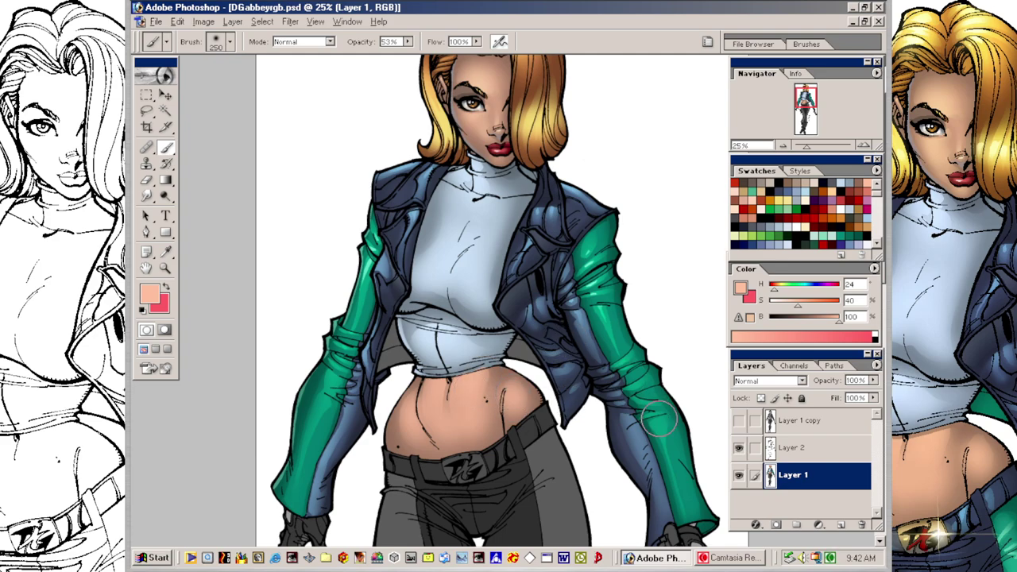
key(bracketleft)
Step: Set the Pencil to 20 px and sample the grey-blue shadow color (H 209, S 20, B 62) from the shirt's hem
key(l)
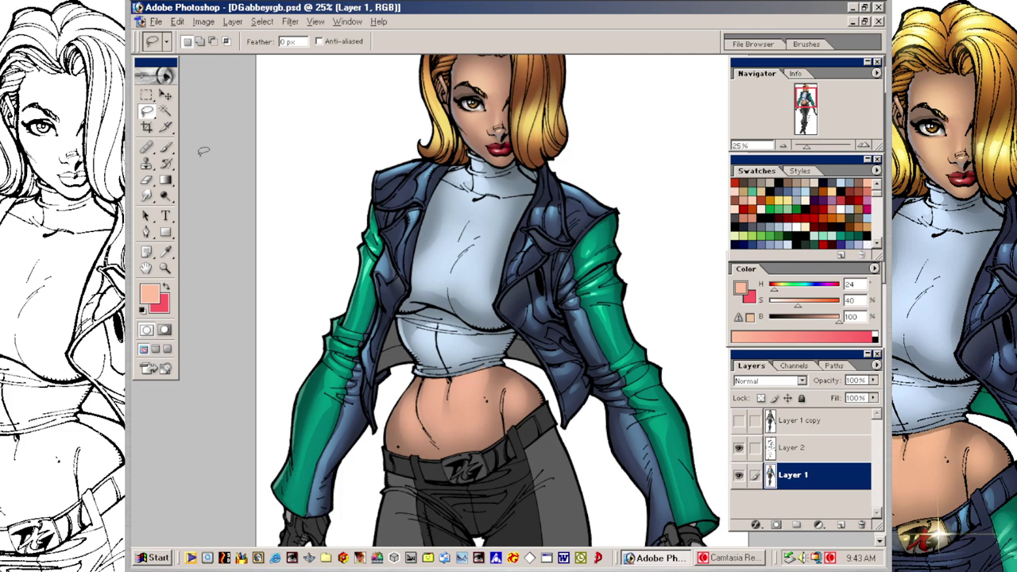
key(b)
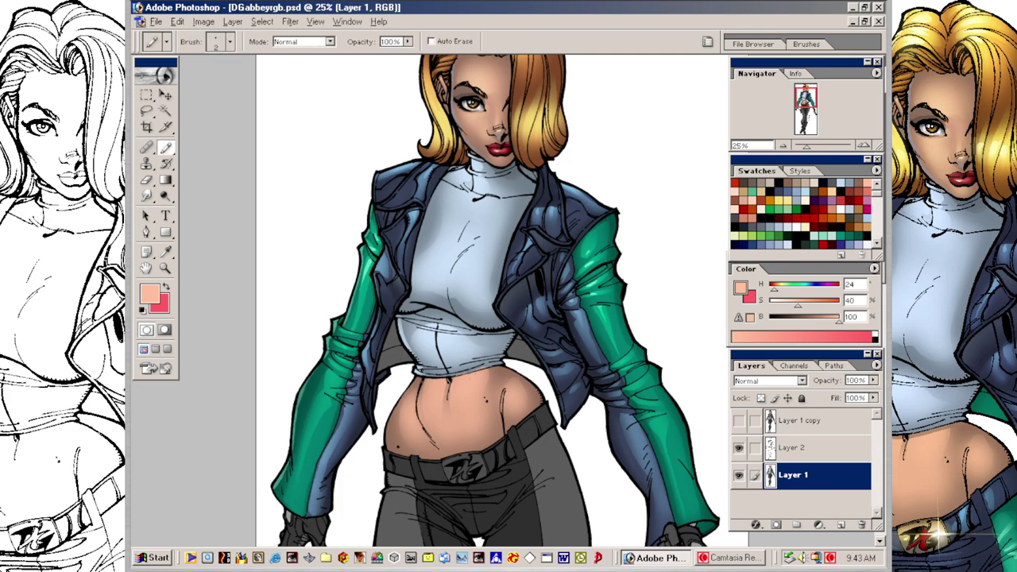
key(])
key(])
key(])
key(])
key(])
alt+click(491, 357)
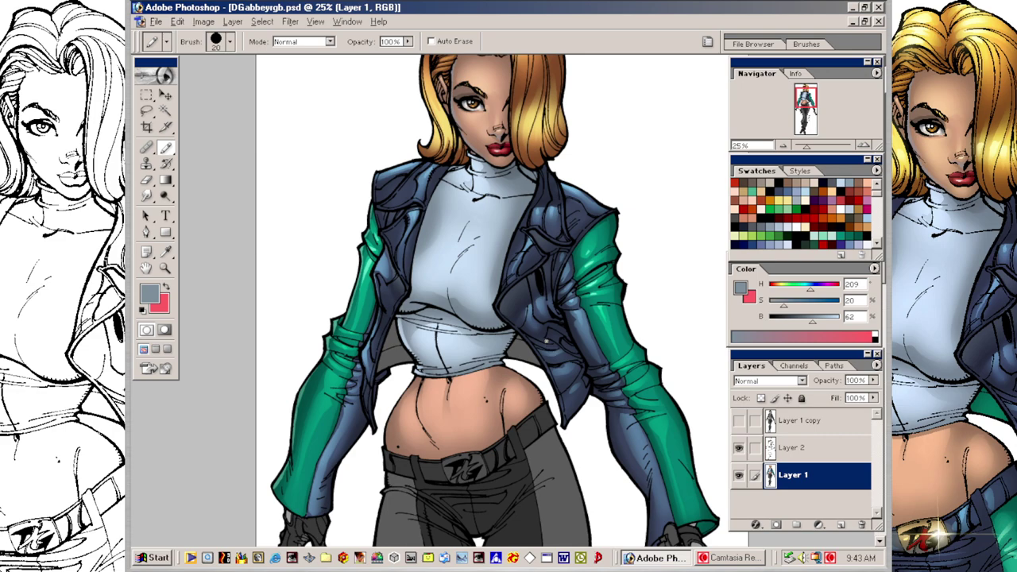
Step: Return to the soft brush at 175 px and sample peach (H 25, S 40, B 92) from the midriff for retouching the skin
key(shift+b)
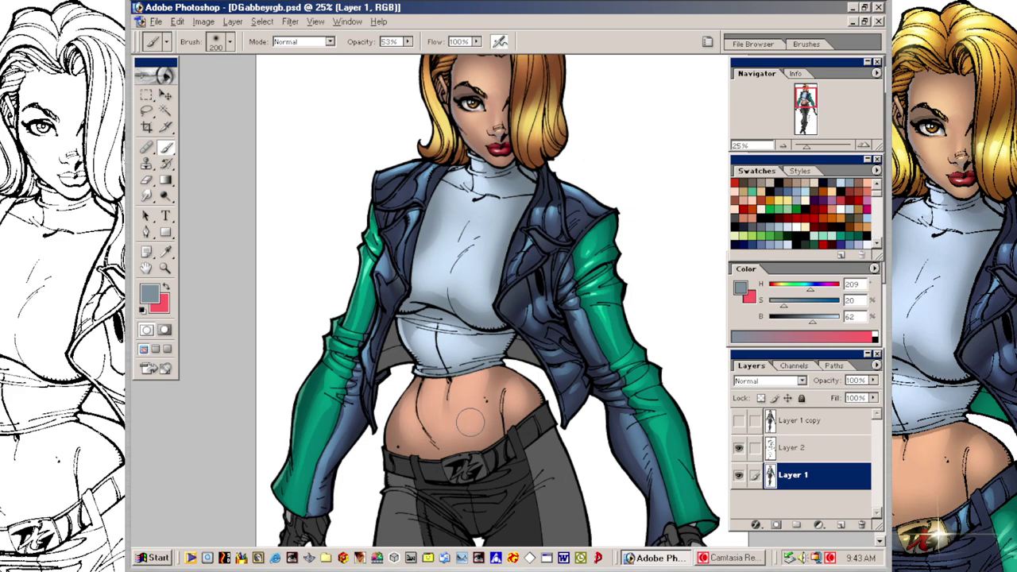
key(bracketleft)
alt+click(442, 407)
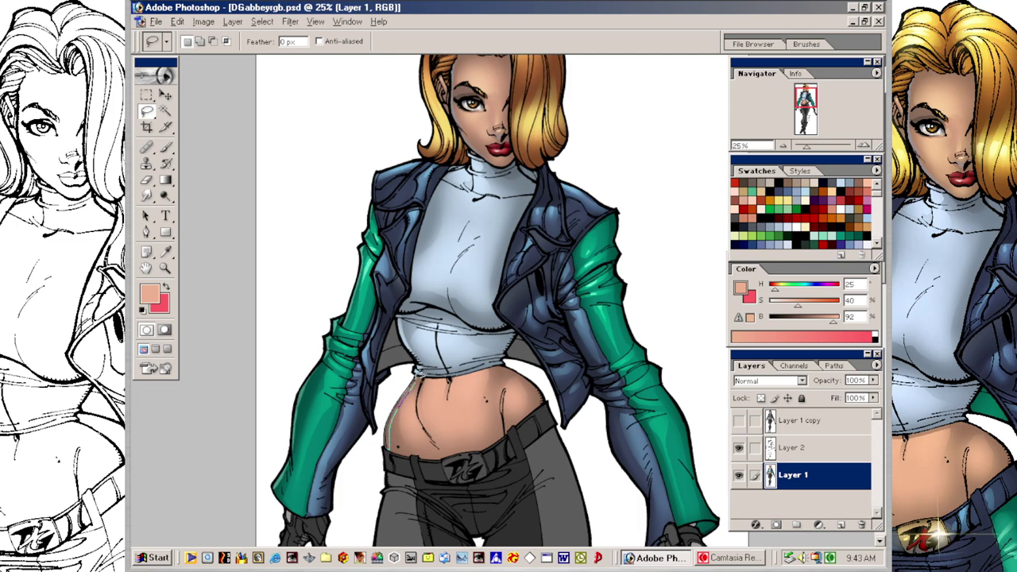
Step: Lasso a thin strip along the midriff's outer edge on the drawing's left and brush a pale blue rim light (H 211, S 20, B 87)
drag(415, 376, 421, 370)
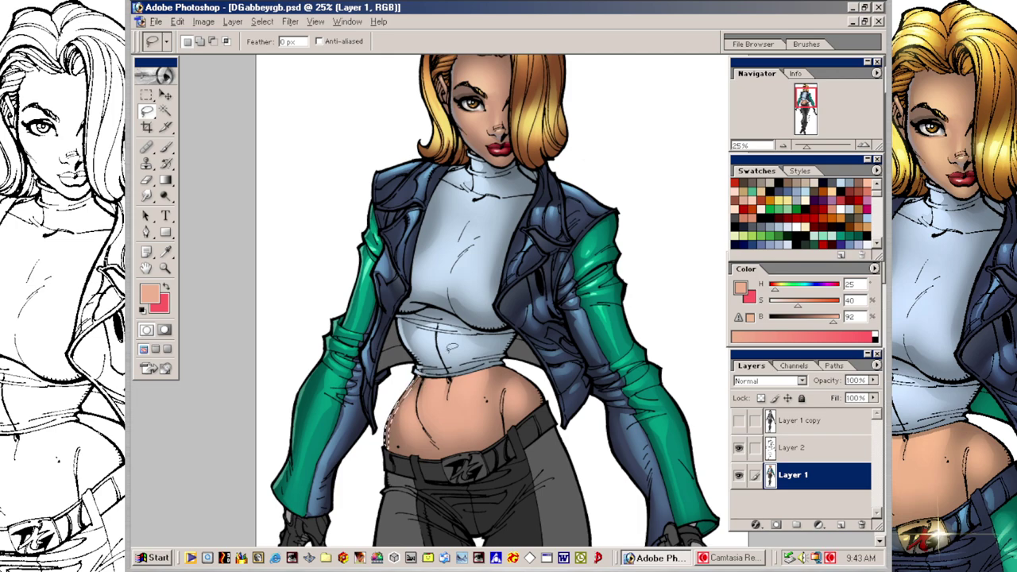
key(ctrl+d)
key(b)
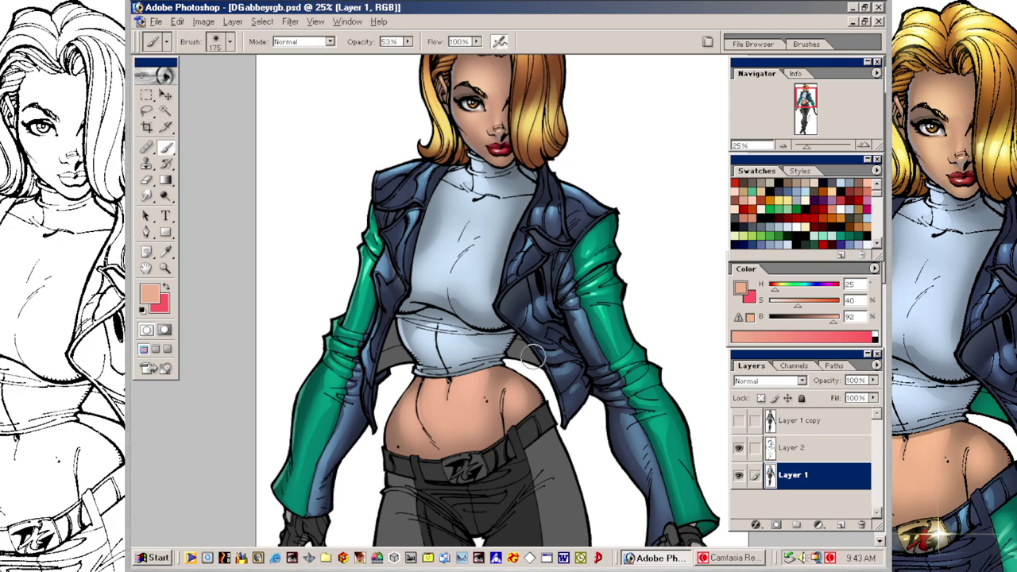
click(849, 184)
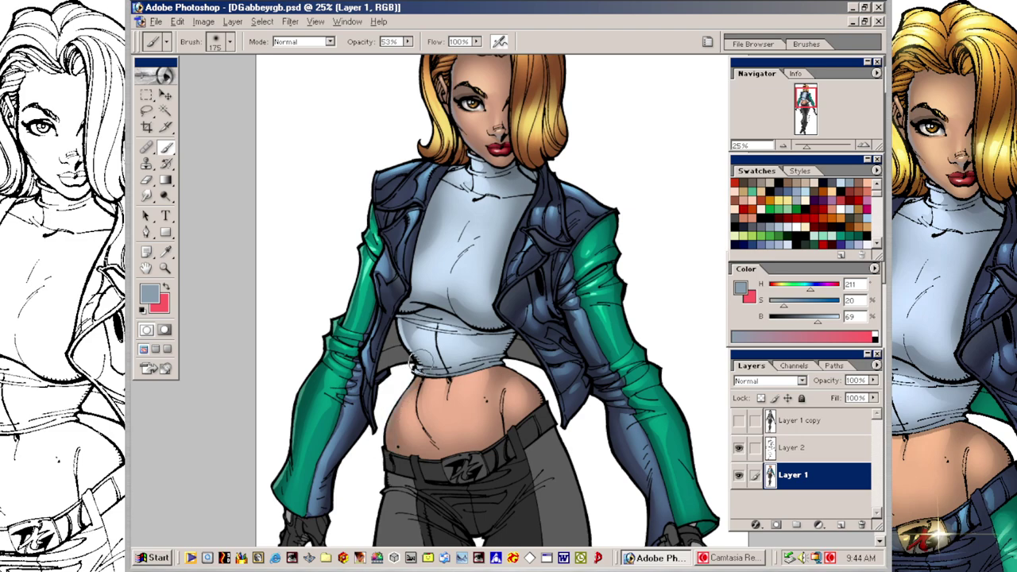
click(830, 317)
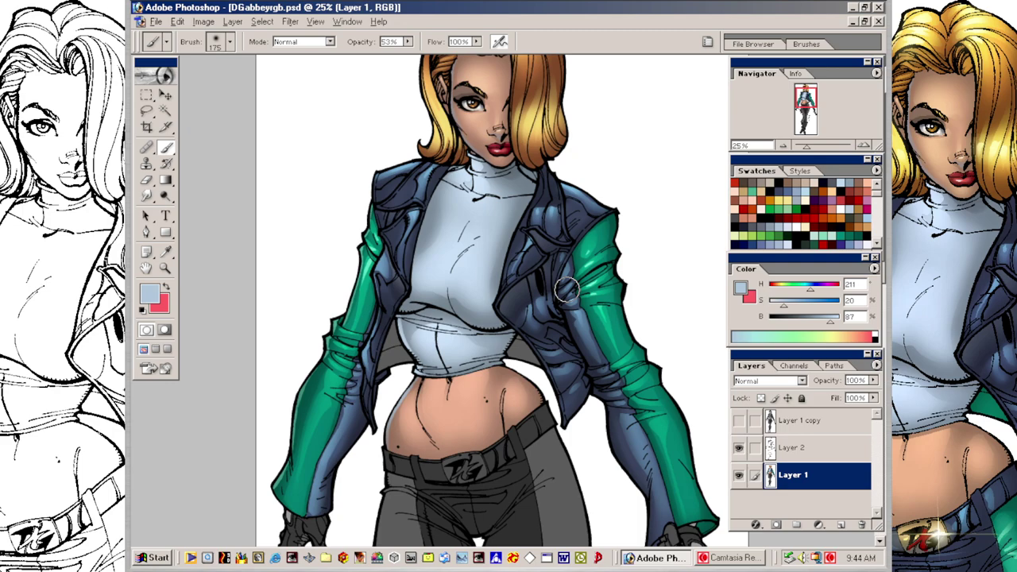
Step: Lasso the band along the shirt's hem and brush its folds with the pale blue
key(ctrl+plus)
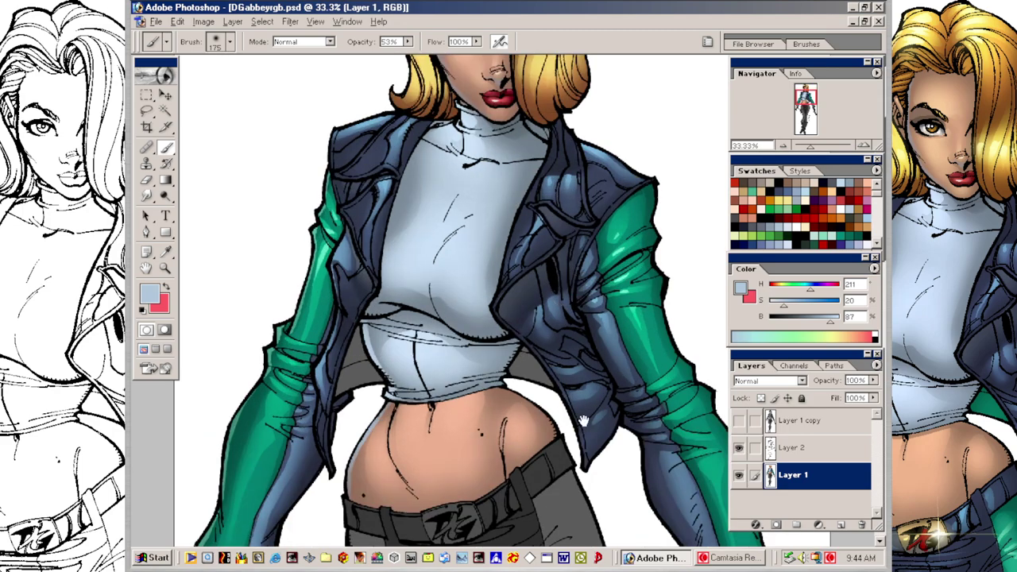
drag(584, 421, 600, 338)
key(l)
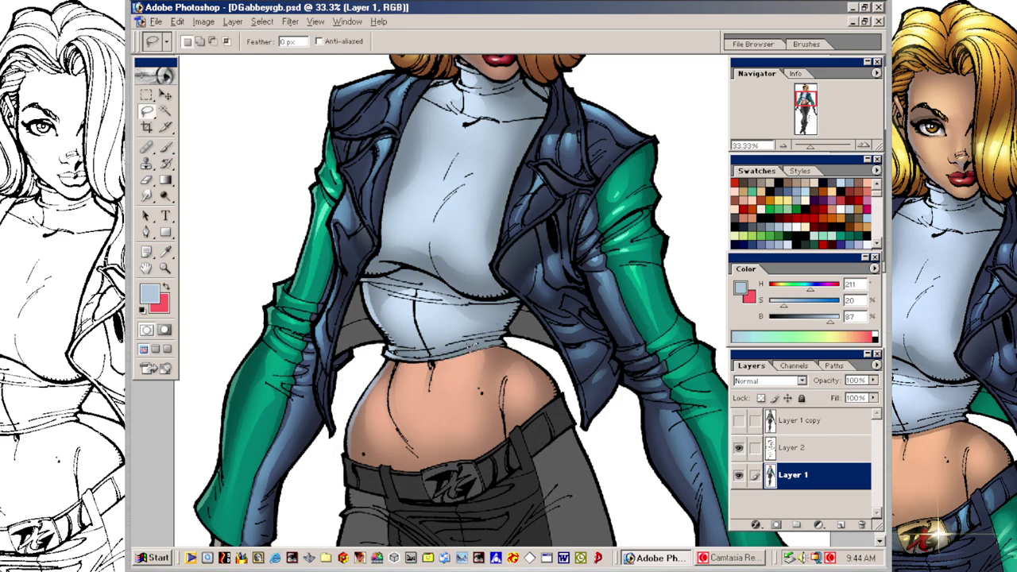
mouse_move(398, 358)
mouse_down()
mouse_move(442, 358)
mouse_move(431, 365)
mouse_move(513, 337)
mouse_up()
key(ctrl+d)
key(b)
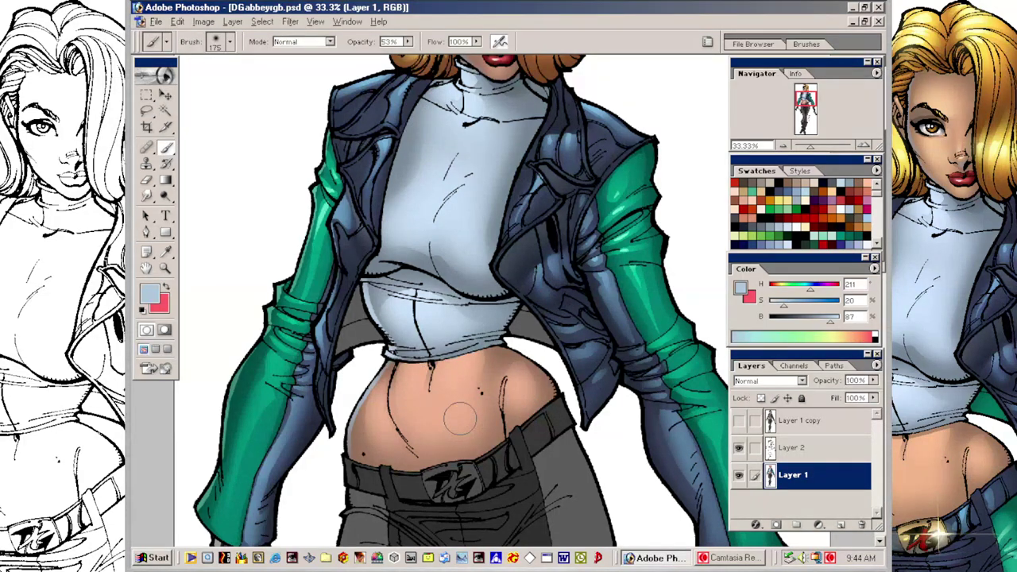
Step: Sample brown (H 24, S 40, B 61) from the midriff's shadowed edge and retouch the skin shading with it
alt+click(366, 438)
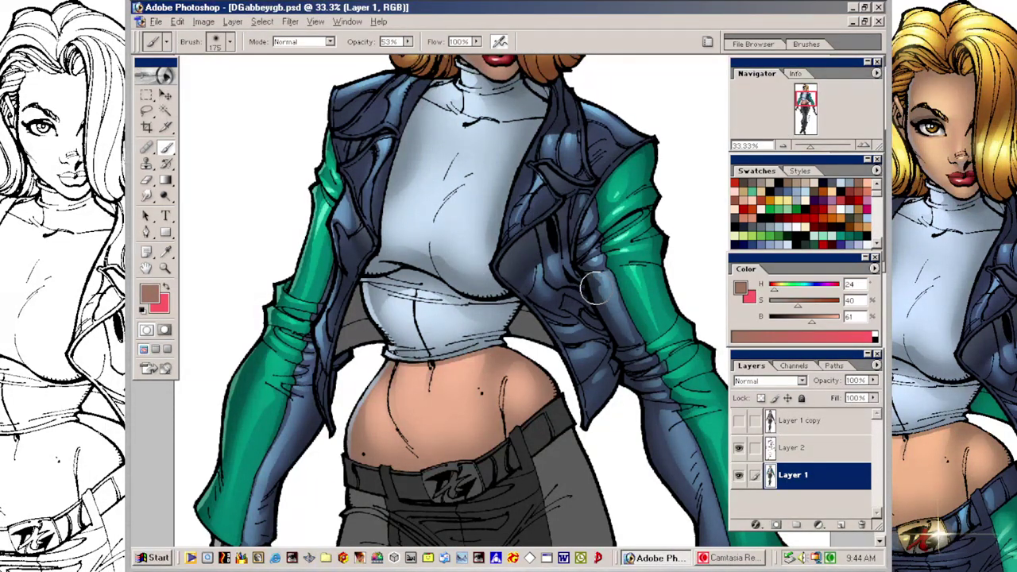
key(ctrl+minus)
key(ctrl+minus)
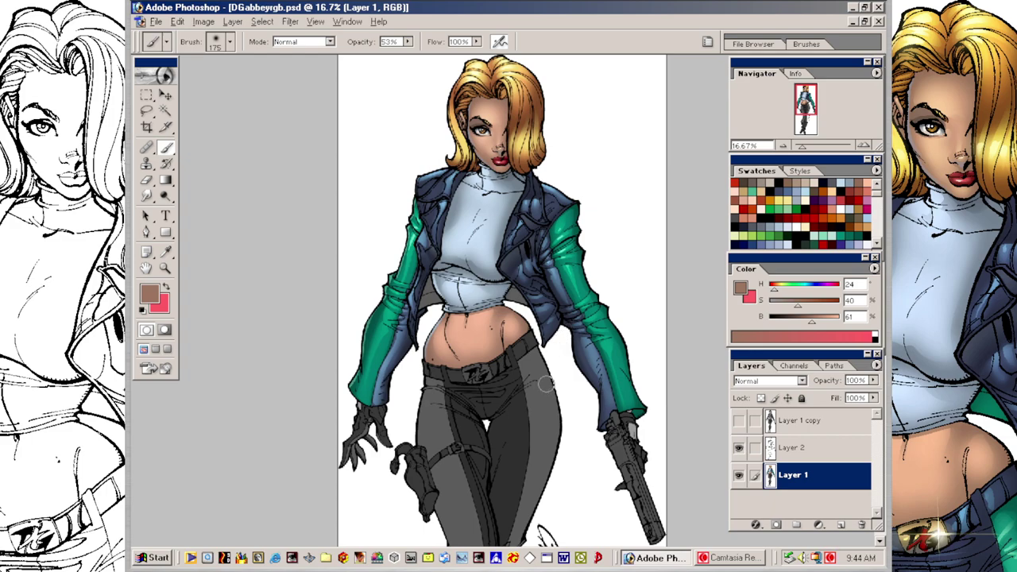
Step: Select both grey jacket lining areas beside the waist and color them dark green sampled from the sleeve (H 172, S 100, B 29)
key(w)
click(434, 298)
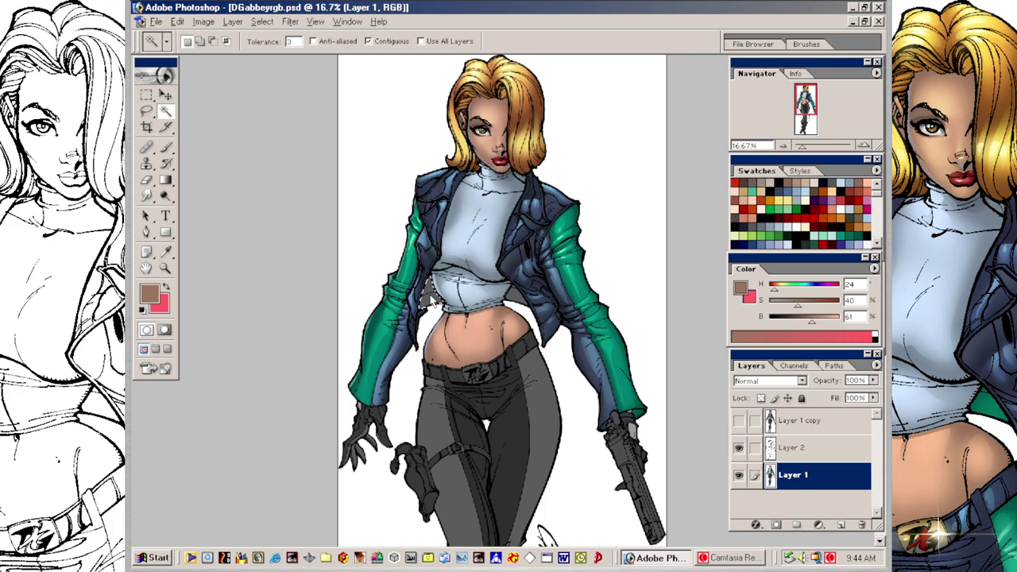
shift+click(518, 298)
key(v)
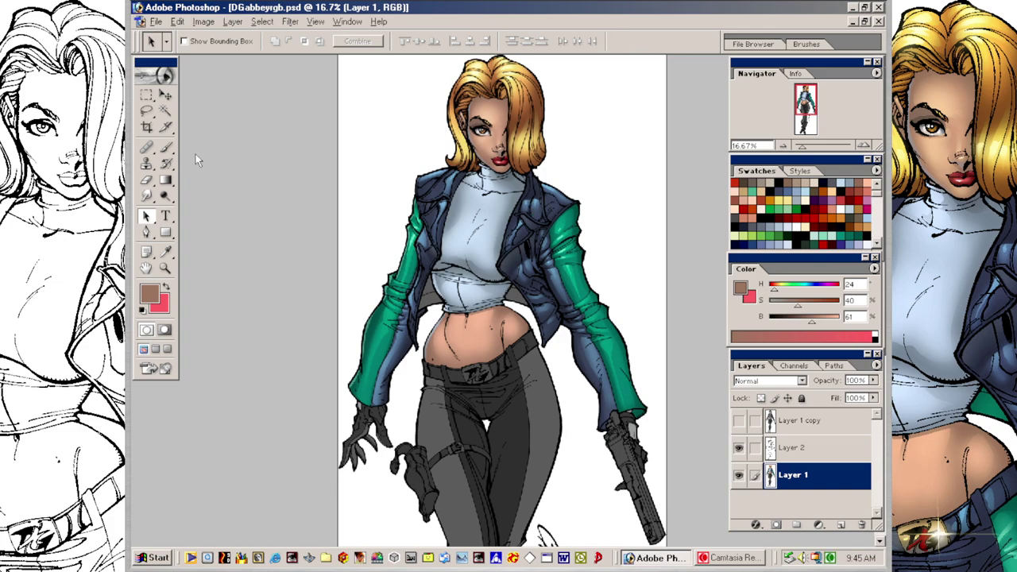
key(b)
alt+click(583, 203)
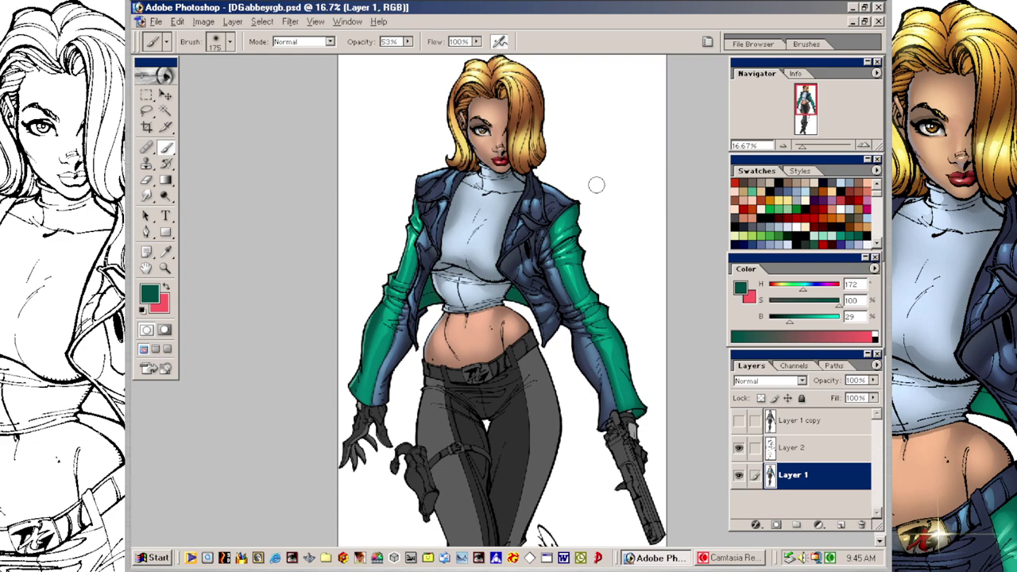
Step: Enlarge the soft brush to 250 px and sample a brighter sleeve green (H 168, S 100, B 60) for lightening the jacket lining
key(bracketright)
key(bracketright)
alt+click(394, 316)
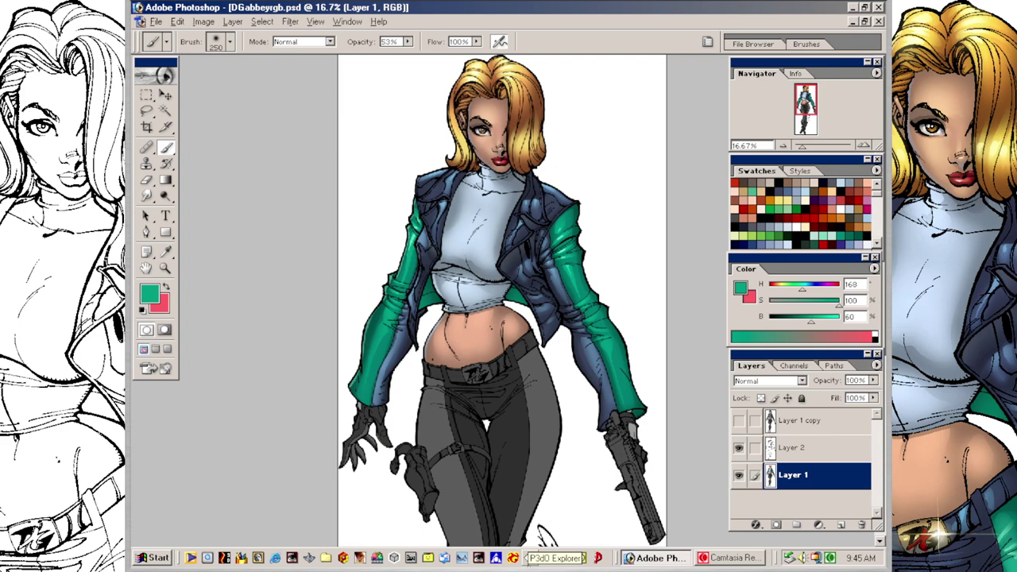
Step: Select the grey glove areas on both hands and color them dark blue sampled from the jacket (H 226, S 39, B 30)
key(w)
click(374, 417)
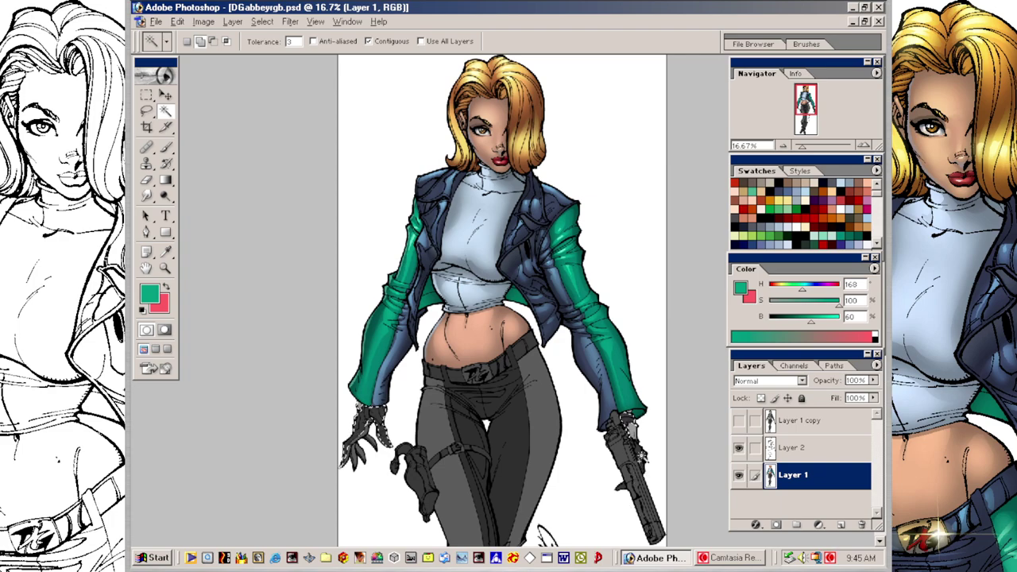
click(624, 486)
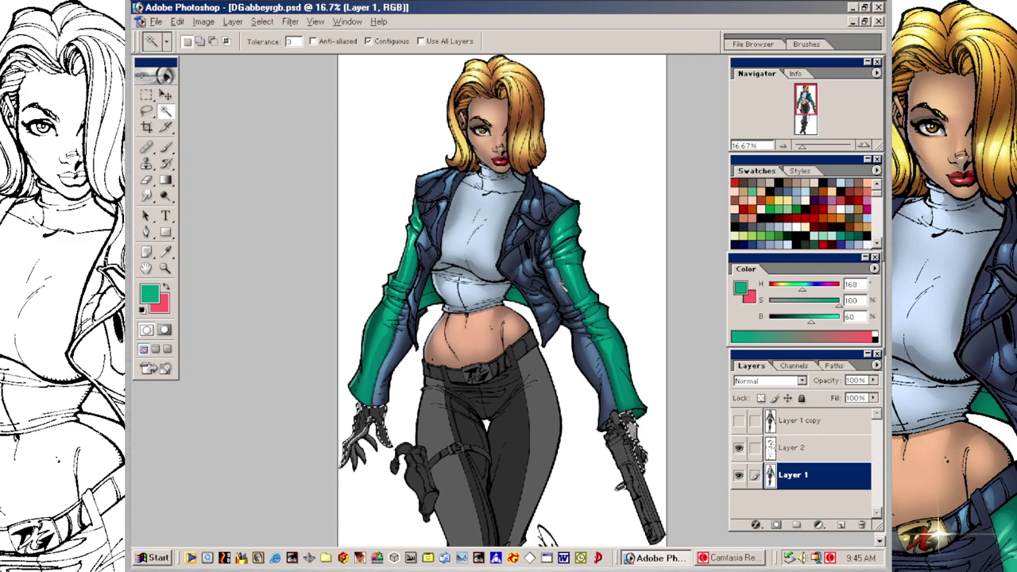
key(b)
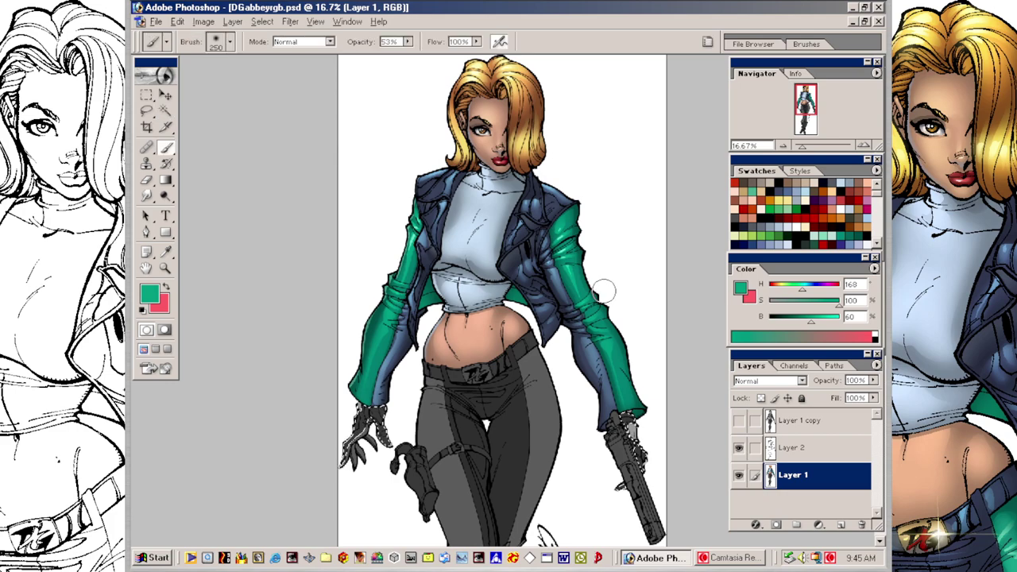
alt+click(530, 228)
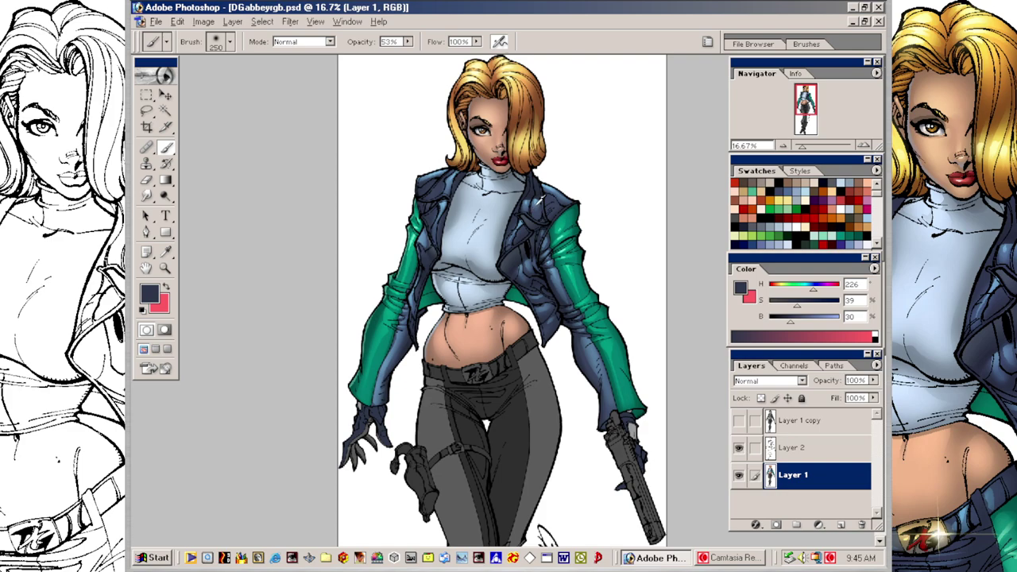
Step: Sample a lighter jacket blue (H 214, S 43, B 60) and lighten both gloves with the soft brush reduced to 125 px
alt+click(539, 201)
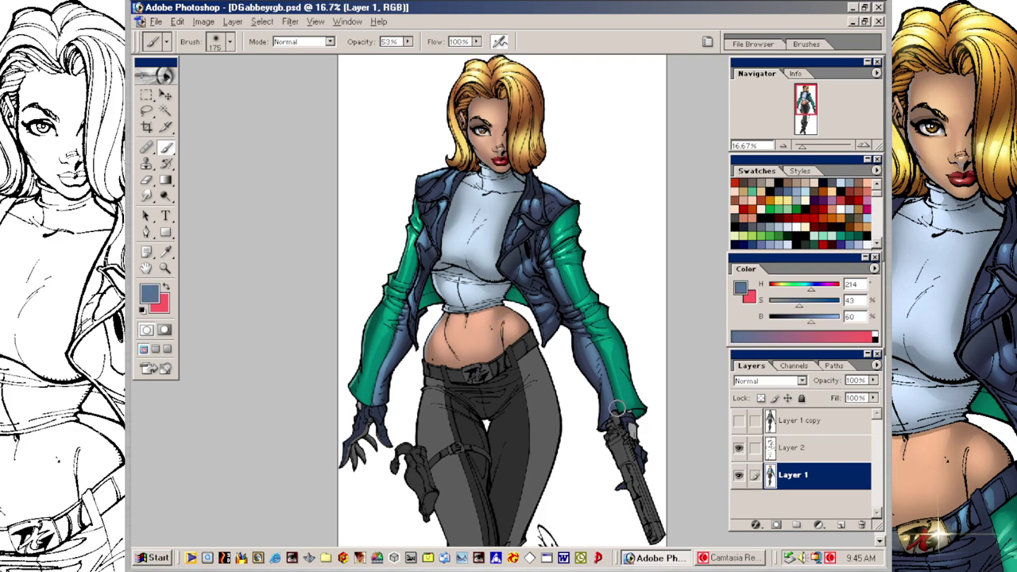
key(bracketleft)
key(bracketleft)
key(bracketleft)
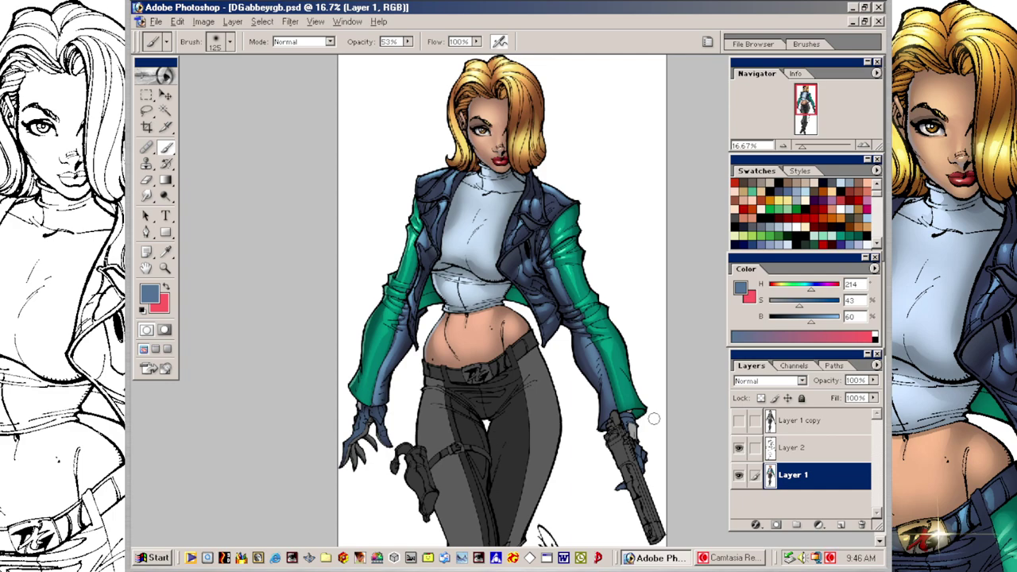
Step: Lasso the lit shapes on the back and fingers of the empty hand's glove and color them with the lighter blue
key(ctrl+plus)
key(ctrl+plus)
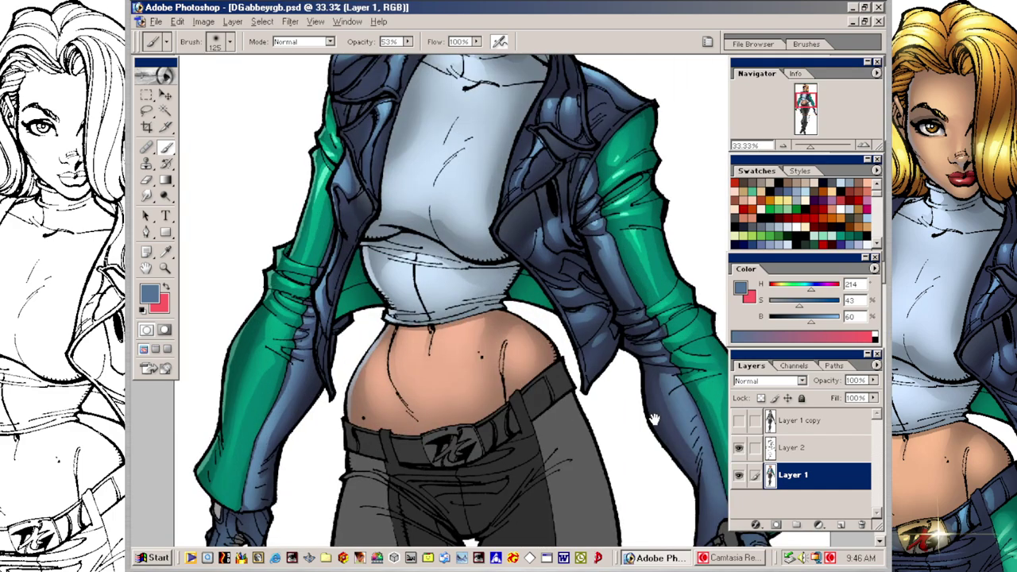
scroll(653, 419, down, 5)
key(l)
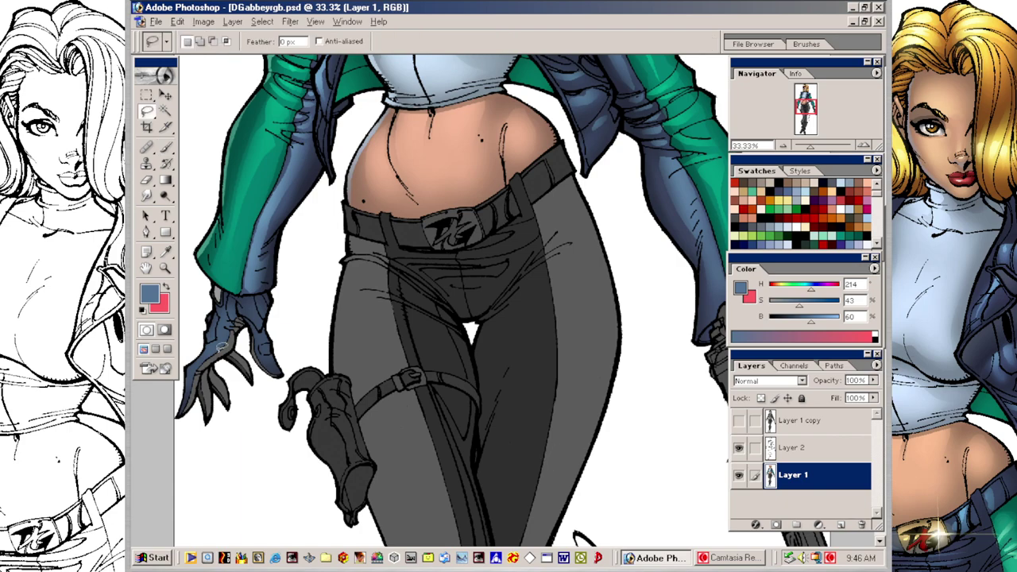
mouse_move(211, 339)
mouse_down()
mouse_move(191, 362)
mouse_move(191, 383)
mouse_move(238, 302)
mouse_move(235, 321)
mouse_move(224, 321)
mouse_move(235, 295)
mouse_move(275, 301)
mouse_move(246, 293)
mouse_move(265, 323)
mouse_move(262, 286)
mouse_move(274, 361)
mouse_move(262, 327)
mouse_up()
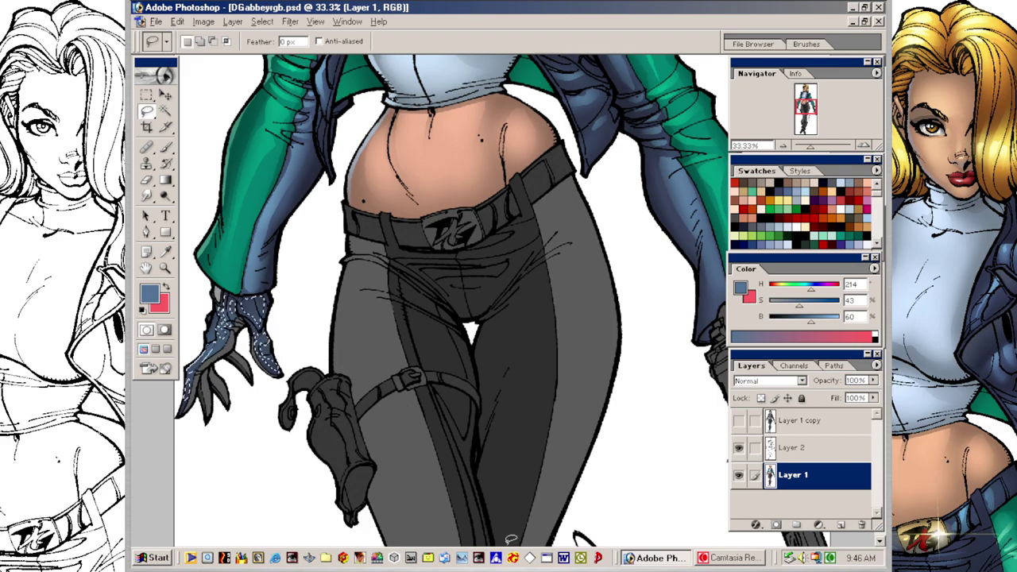
key(alt+BackSpace)
key(ctrl+d)
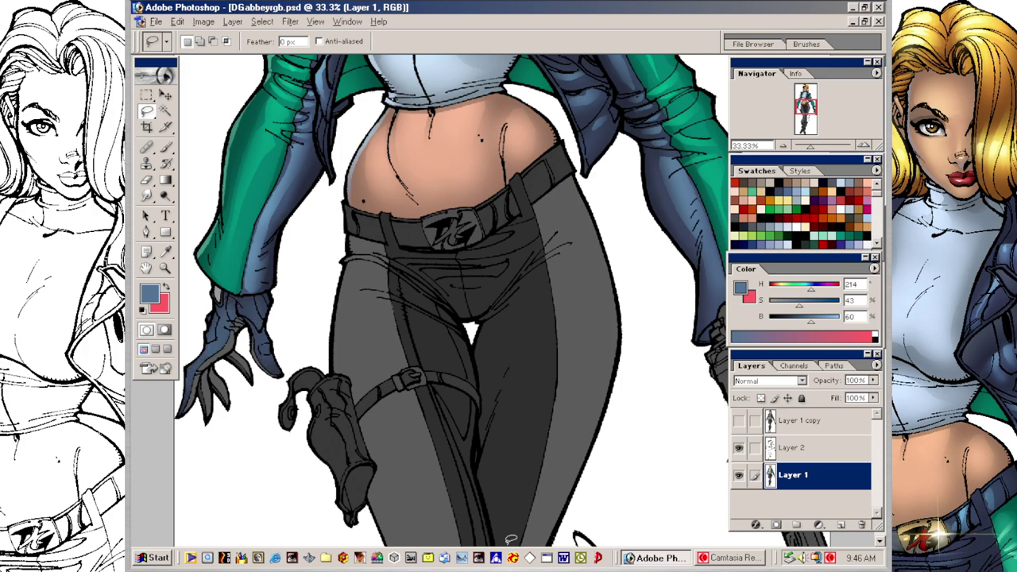
Step: Highlight the empty hand's glove with sampled blue (H 209, S 44, B 79), raising its brightness to 100% for the brightest spots
key(b)
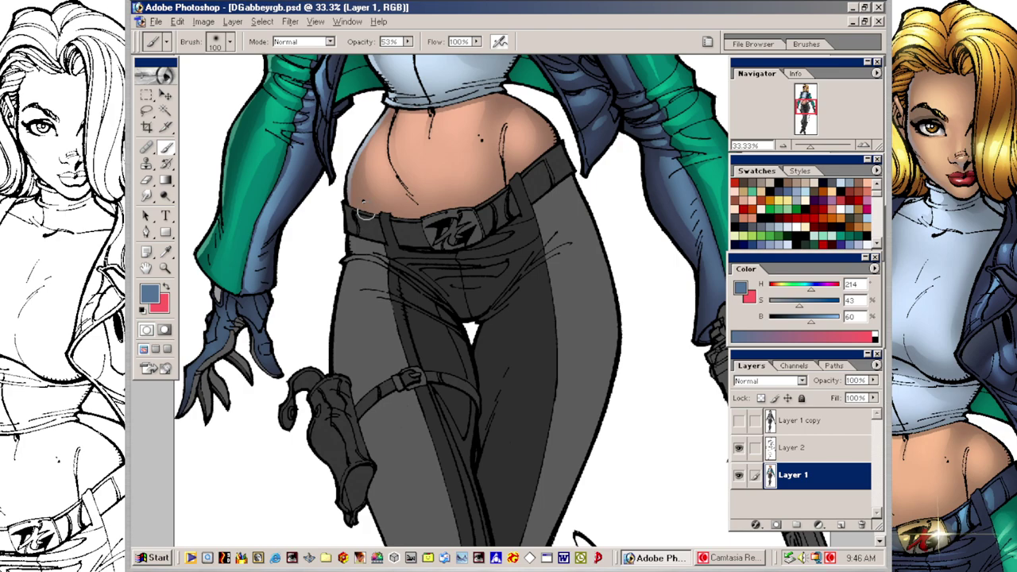
alt+click(328, 73)
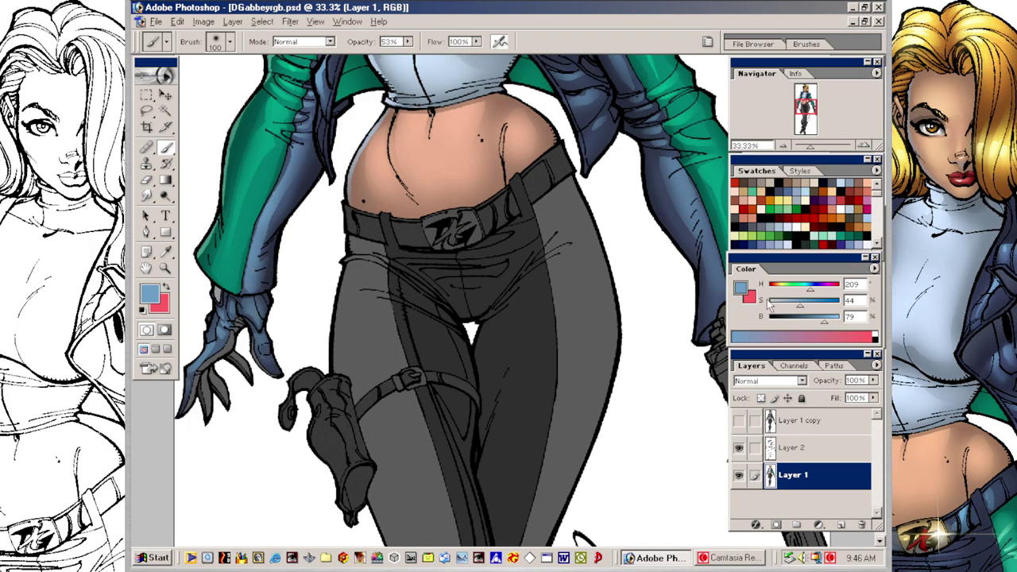
key(l)
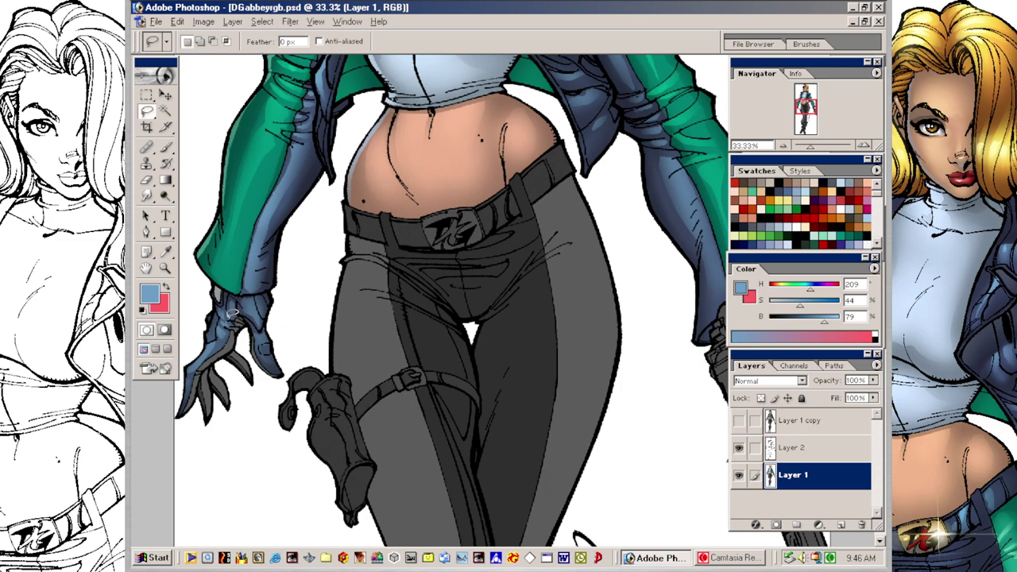
mouse_move(229, 318)
mouse_down()
mouse_move(239, 309)
mouse_move(229, 330)
mouse_move(227, 321)
mouse_move(260, 309)
mouse_up()
key(b)
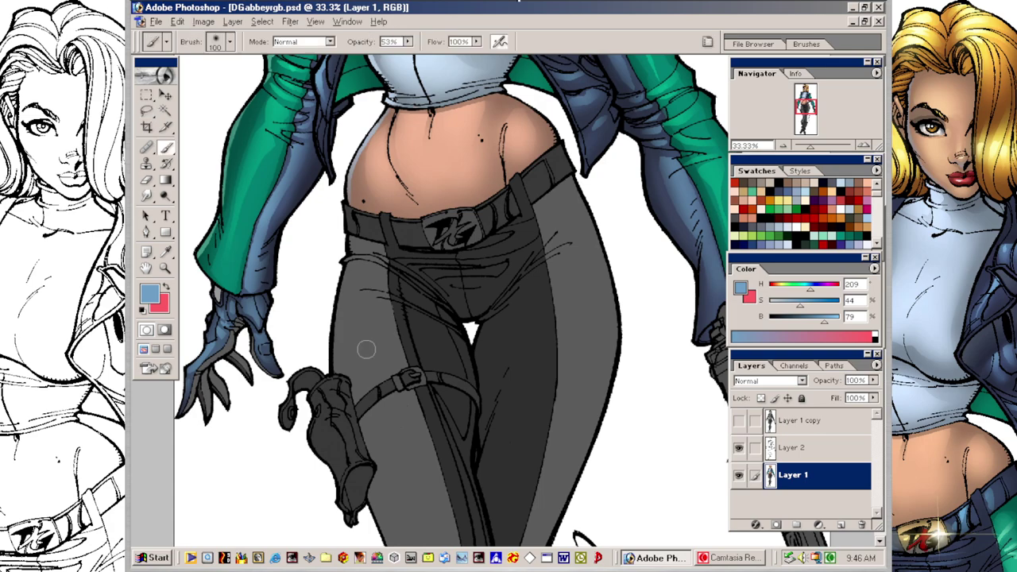
drag(826, 322, 839, 321)
mouse_move(224, 337)
mouse_down()
mouse_move(231, 310)
mouse_move(232, 319)
mouse_move(260, 313)
mouse_up()
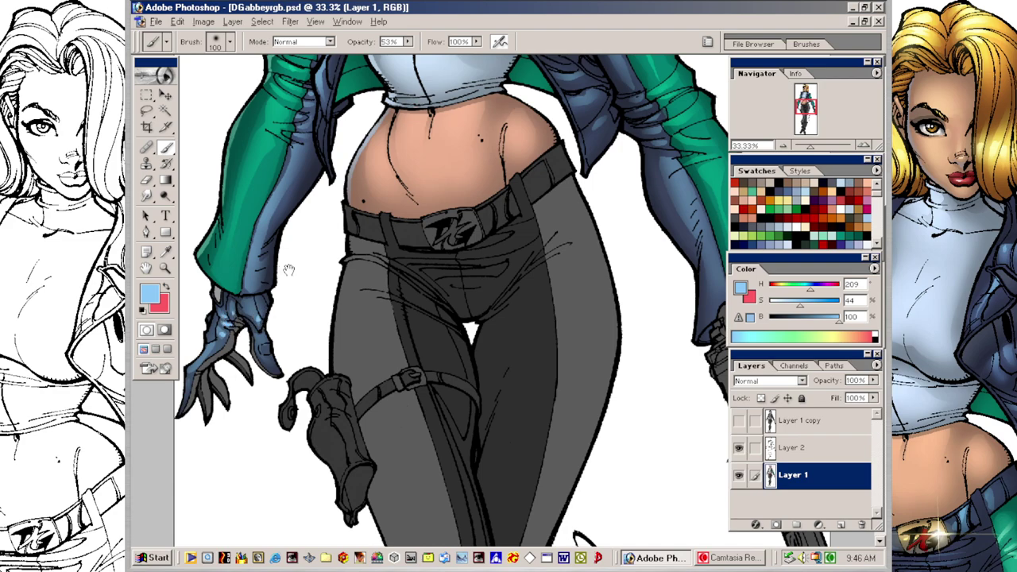
Step: Lasso the wrist, knuckle and fingertip shapes of the gun hand's glove and brush light blue highlights onto them
drag(526, 447, 526, 431)
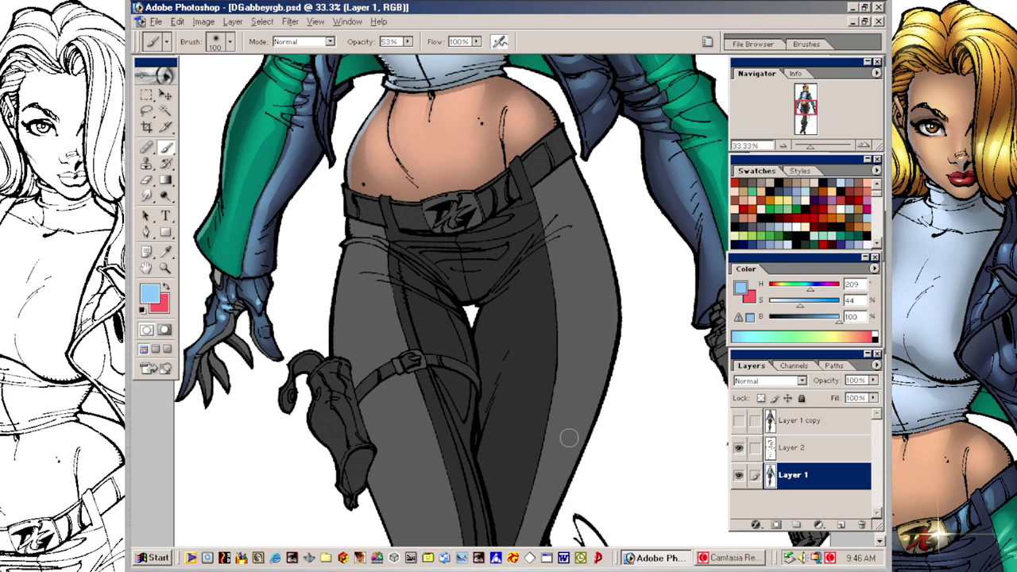
key(Tab)
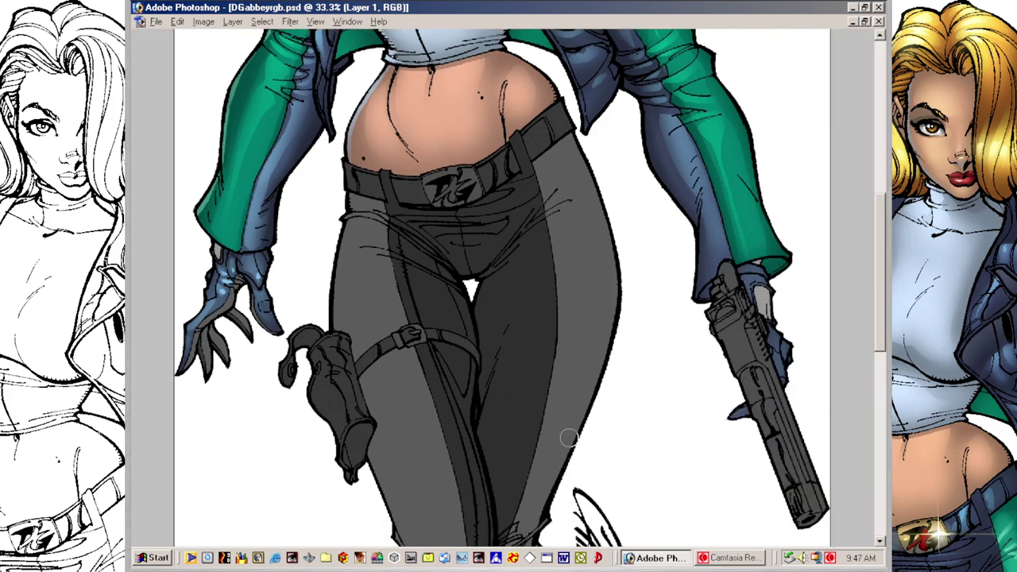
click(766, 273)
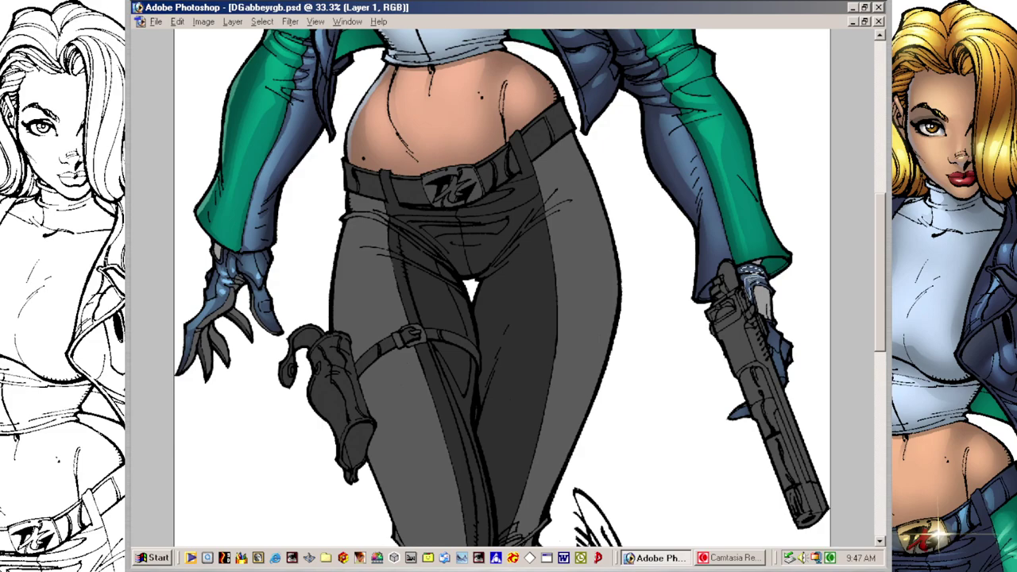
drag(782, 342, 780, 373)
mouse_move(751, 406)
mouse_down()
mouse_move(738, 413)
mouse_move(752, 408)
mouse_up()
key(ctrl+h)
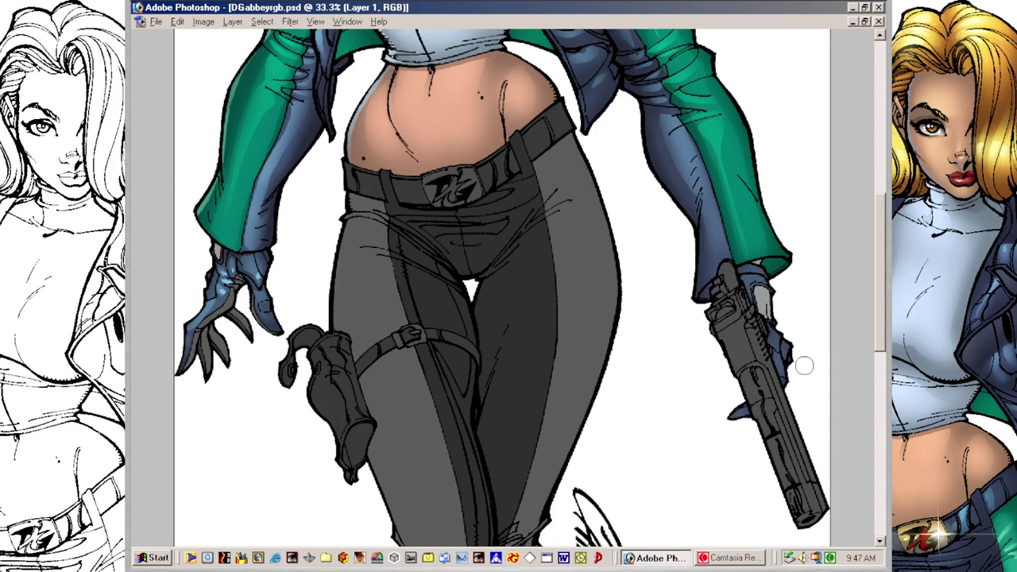
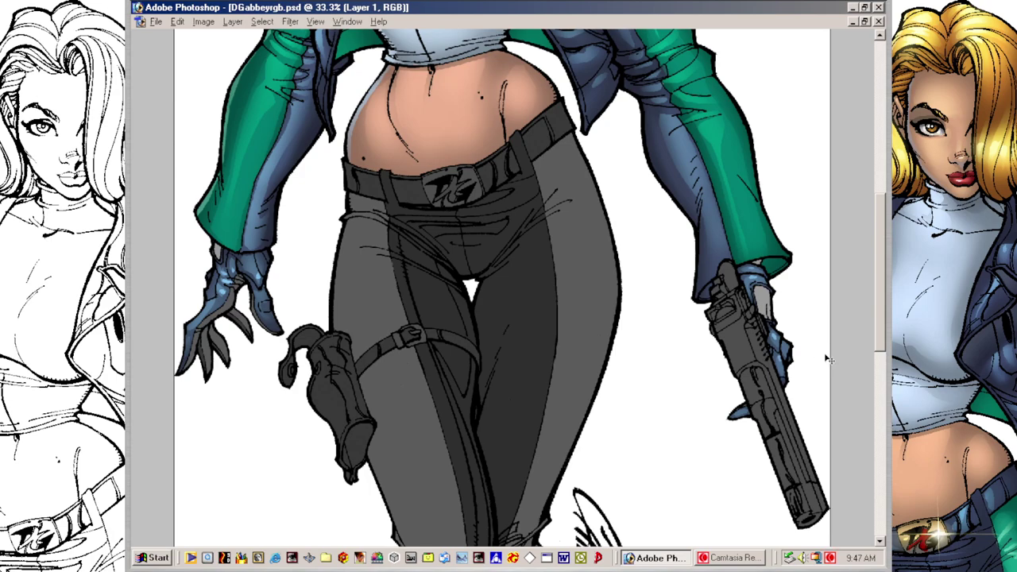
Step: Select the grey exposed skin patches at both glove openings and color them shadow brown (H 23, S 41, B 60)
key(ctrl+minus)
key(ctrl+minus)
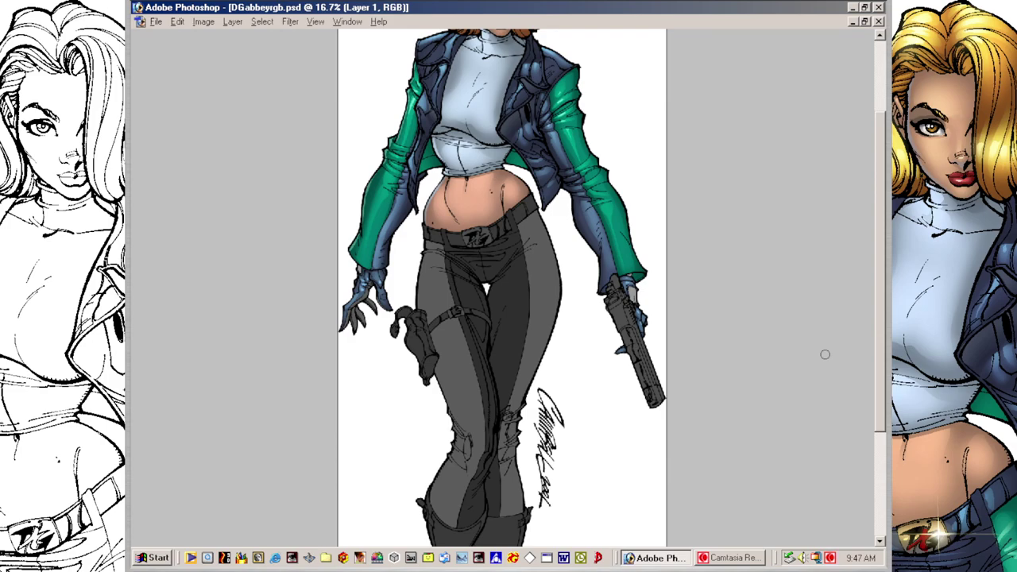
click(634, 297)
shift+click(360, 270)
key(b)
key(Tab)
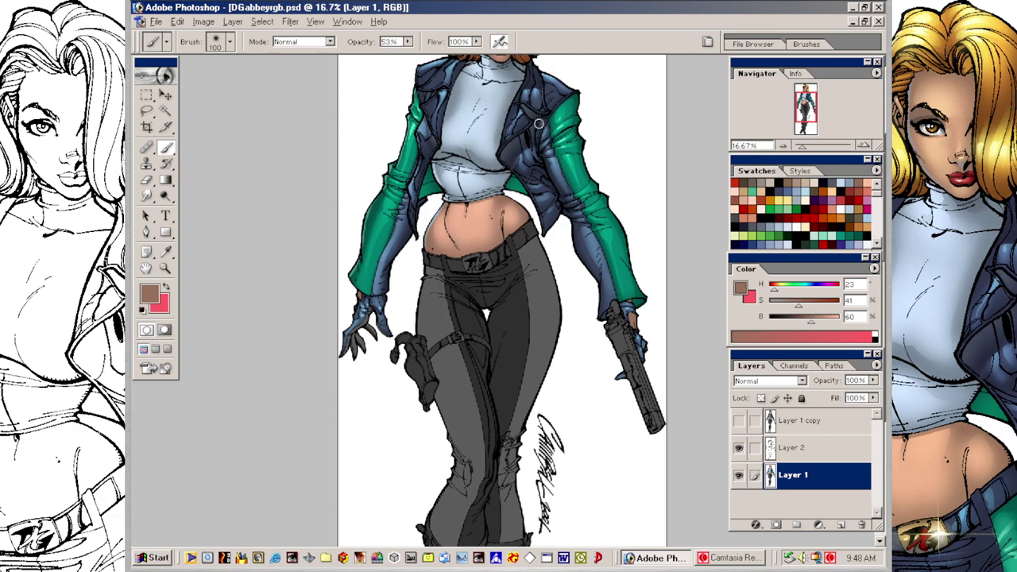
Step: Lighten the exposed skin at the glove openings with a light skin tone (H 25, S 41, B 91)
key(Tab)
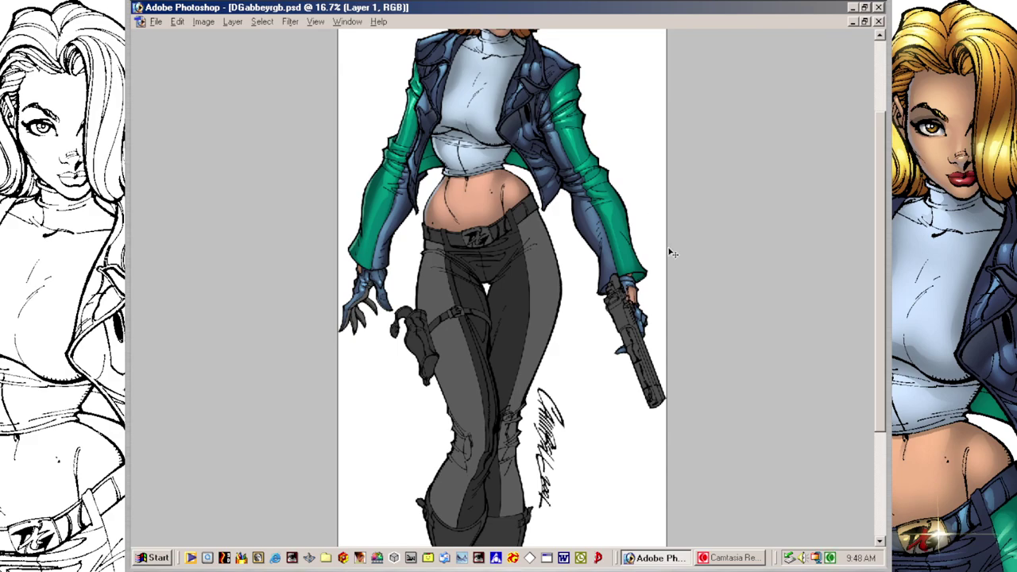
key(ctrl+plus)
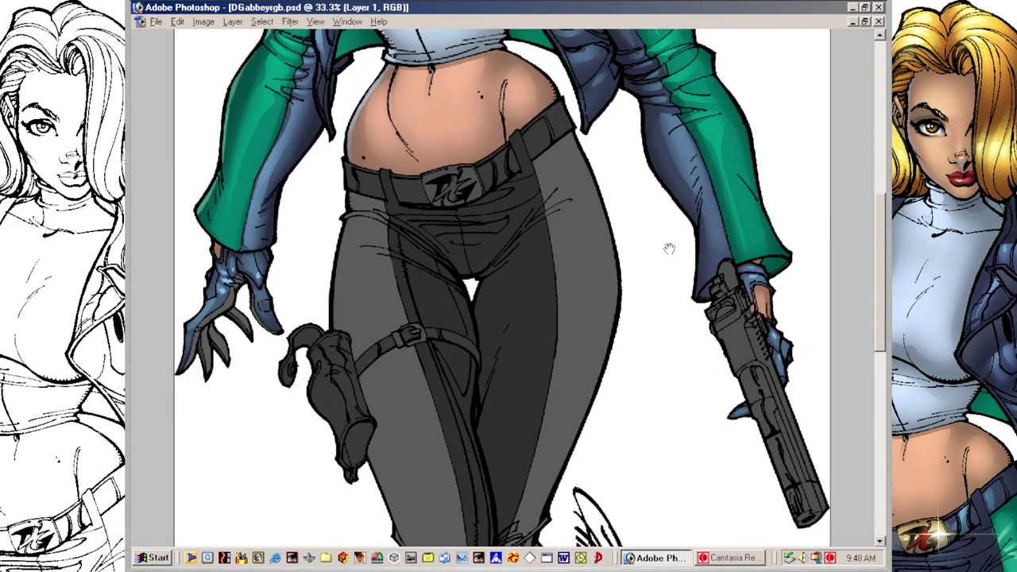
drag(570, 412, 569, 404)
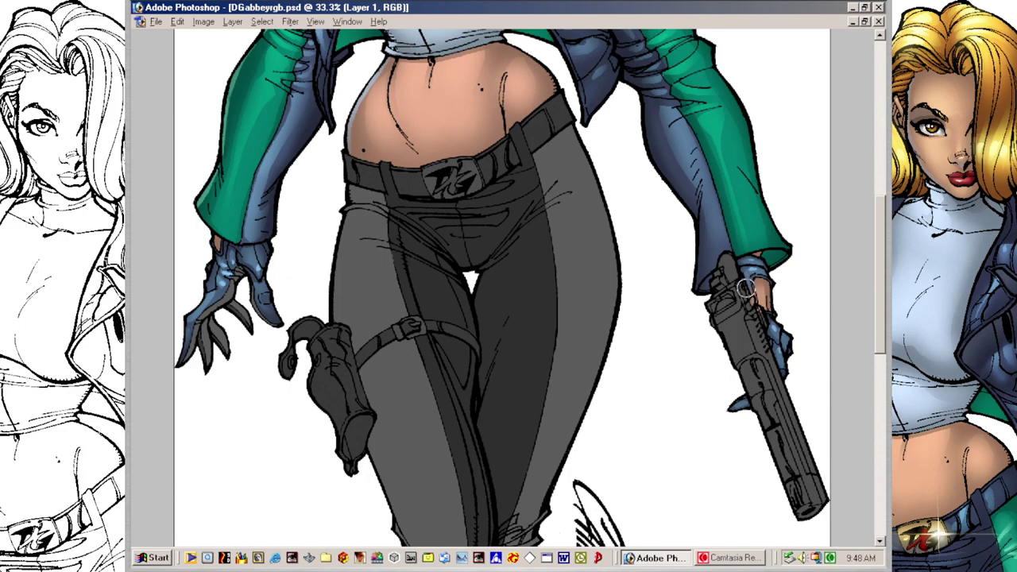
Step: Switch to the hard round 36 px brush and raise its opacity to 100%
key(Tab)
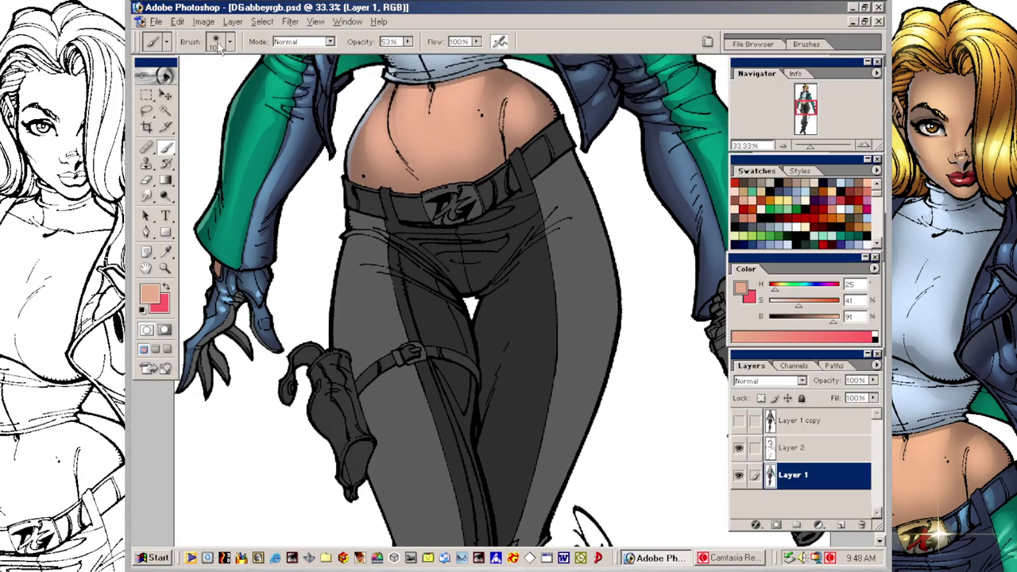
click(219, 46)
double_click(157, 127)
click(408, 41)
drag(432, 55, 466, 63)
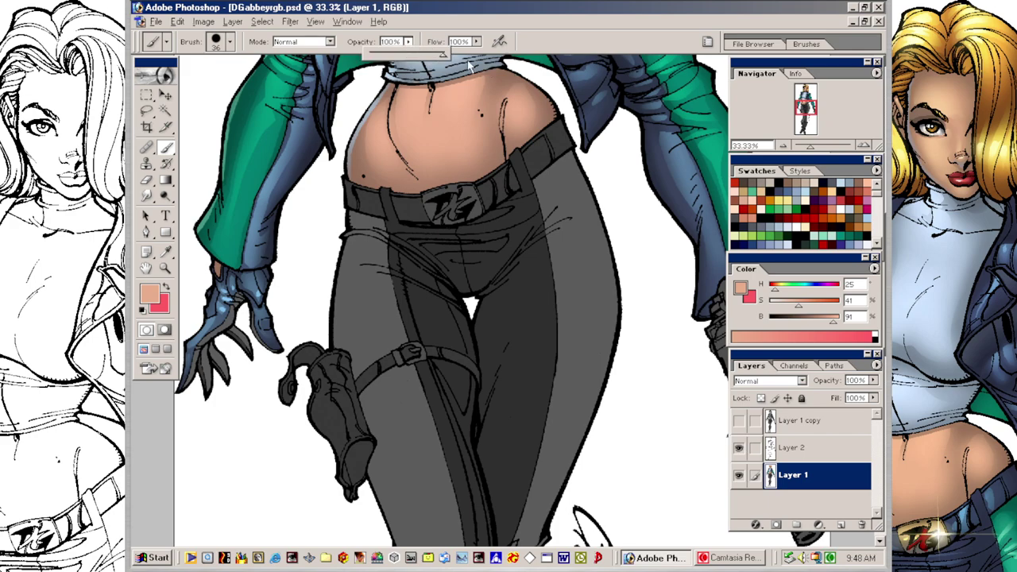
click(466, 63)
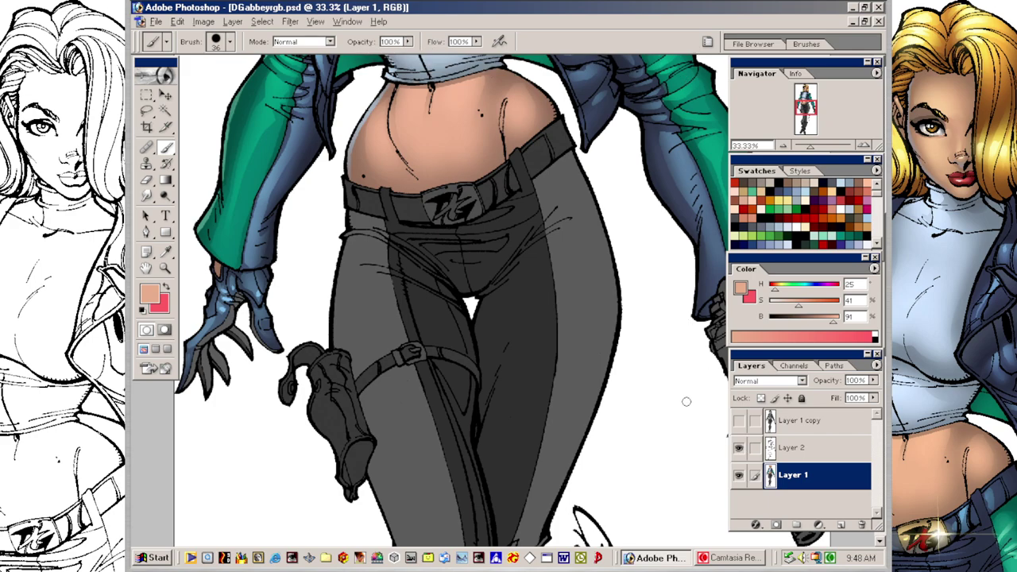
key(Return)
Step: Retouch the fingers of the empty hand's glove with a 20 px hard brush in glove blue (H 214, S 40, B 56)
key(Tab)
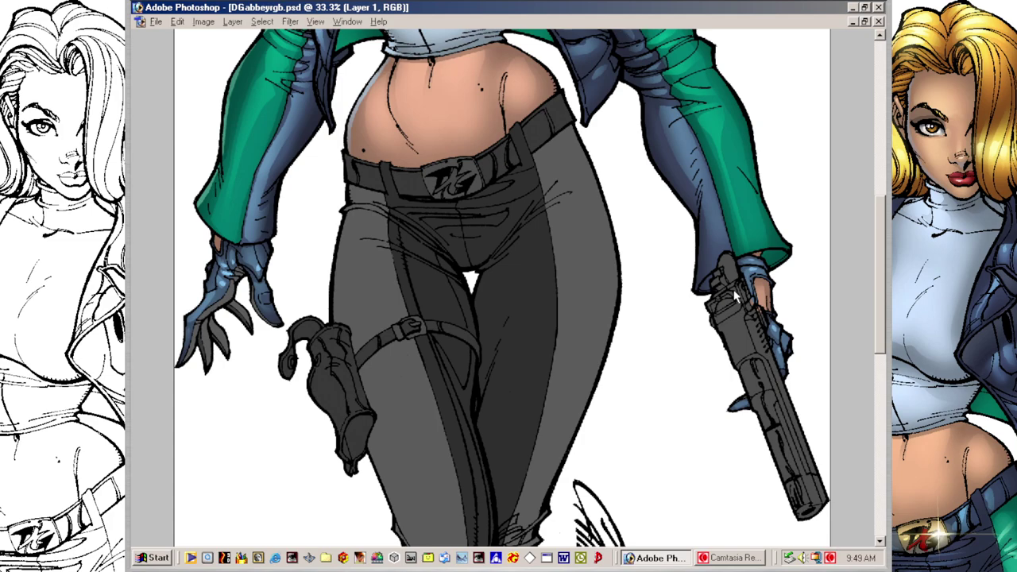
key(alt+w)
click(476, 9)
click(202, 350)
shift+click(215, 342)
shift+click(239, 318)
key(ctrl+d)
key(Tab)
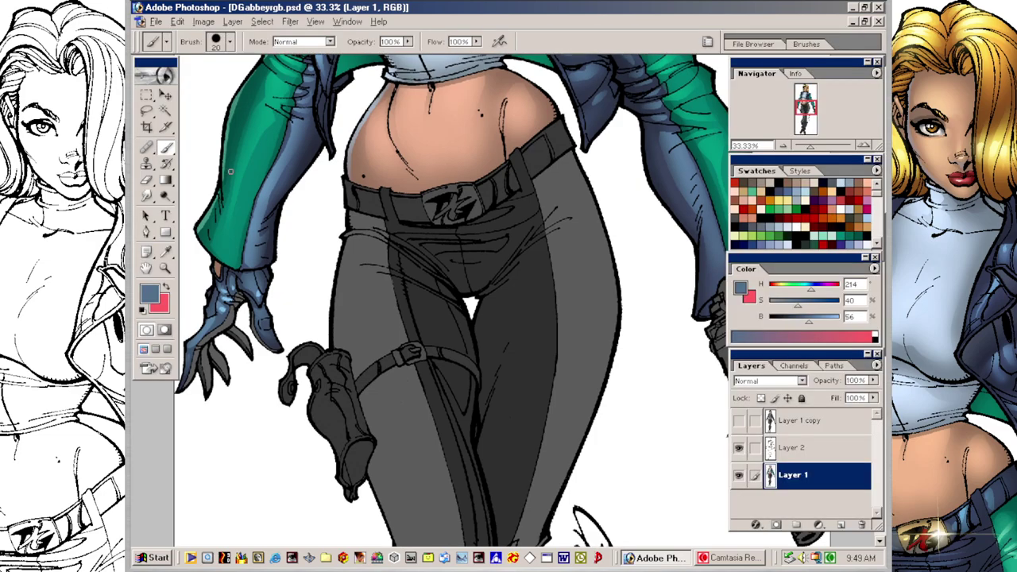
Step: Switch to the soft 45 px brush at 65% opacity and sample a dark glove blue (H 225, S 39, B 31)
click(230, 41)
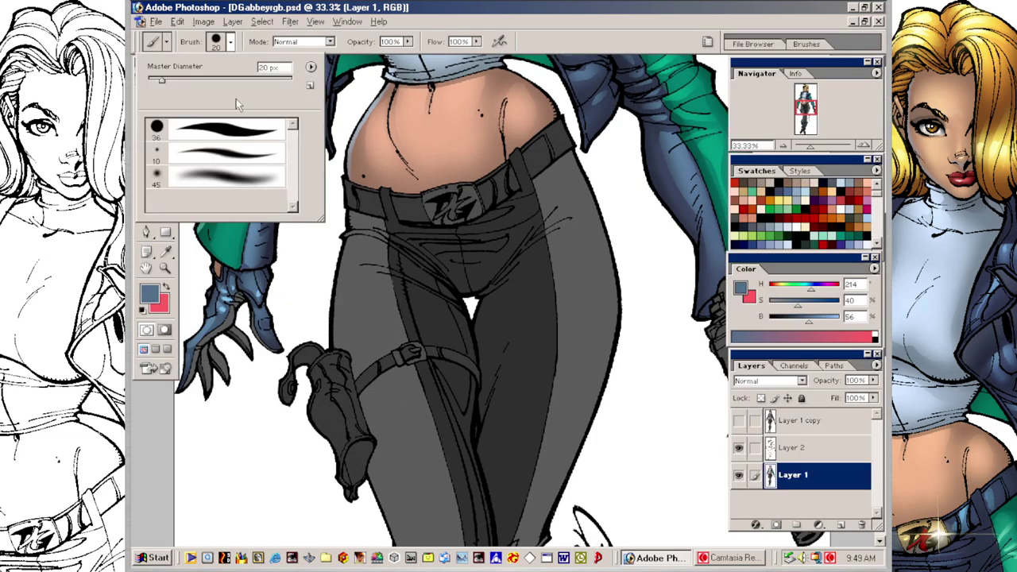
double_click(253, 191)
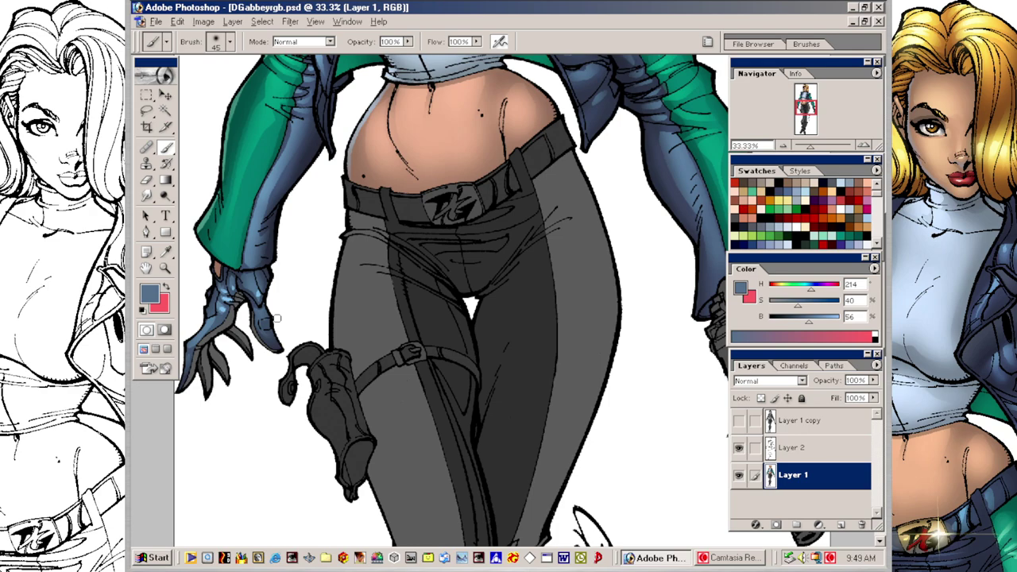
drag(408, 41, 382, 59)
alt+click(280, 339)
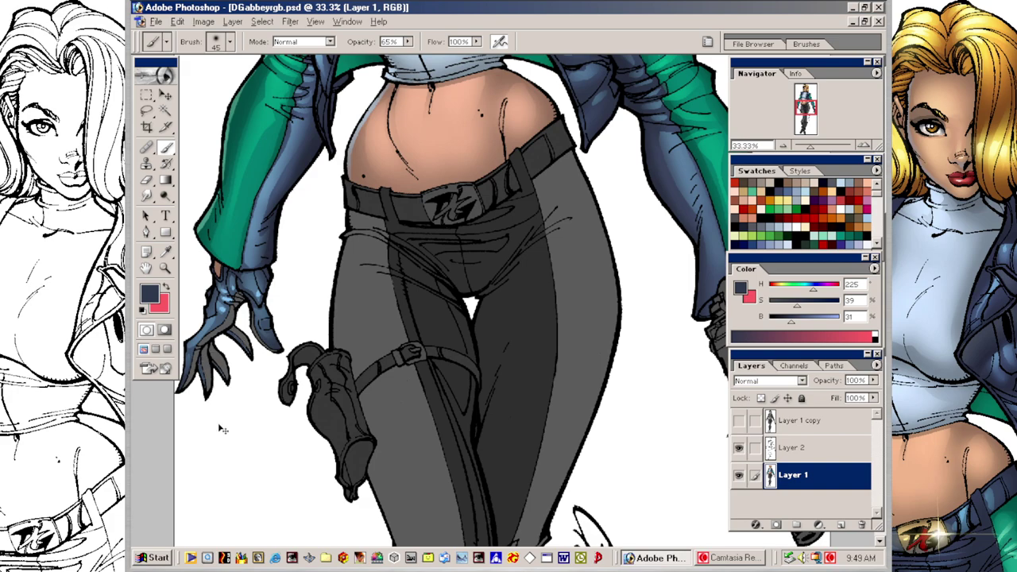
Step: Select the grey inner finger areas of the empty hand's glove and color them dark green (H 172, S 100, B 31)
key(w)
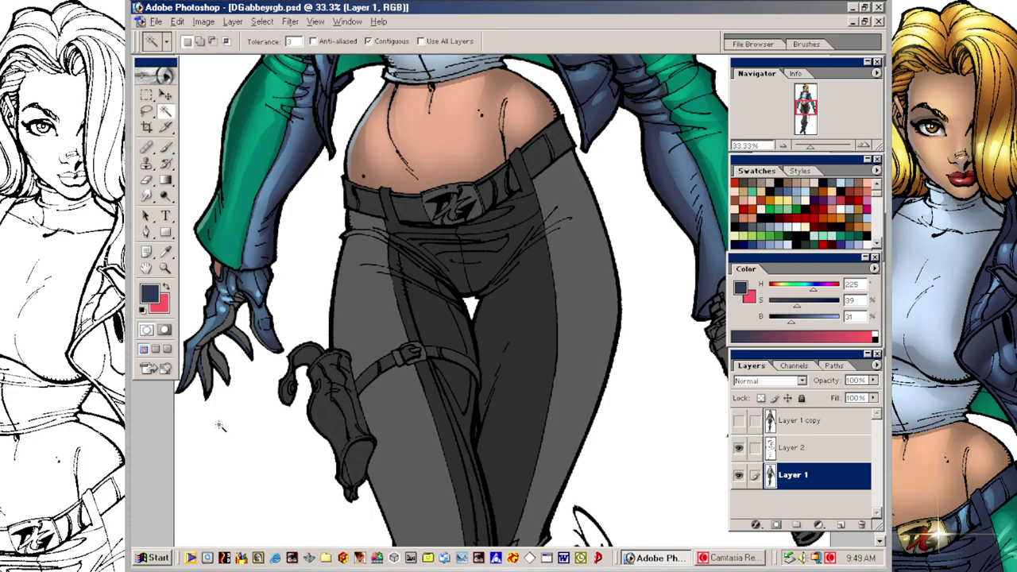
click(228, 333)
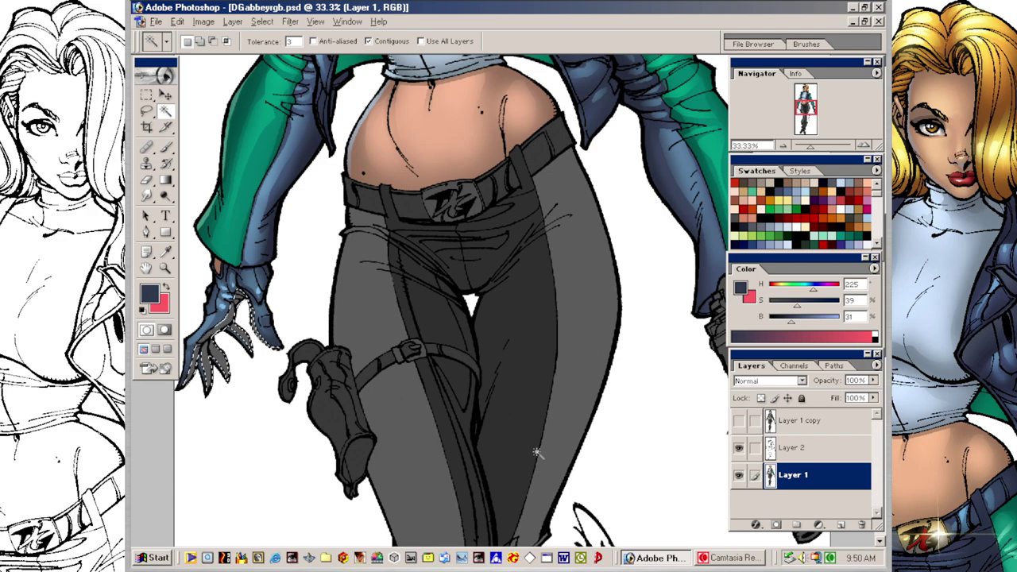
key(Tab)
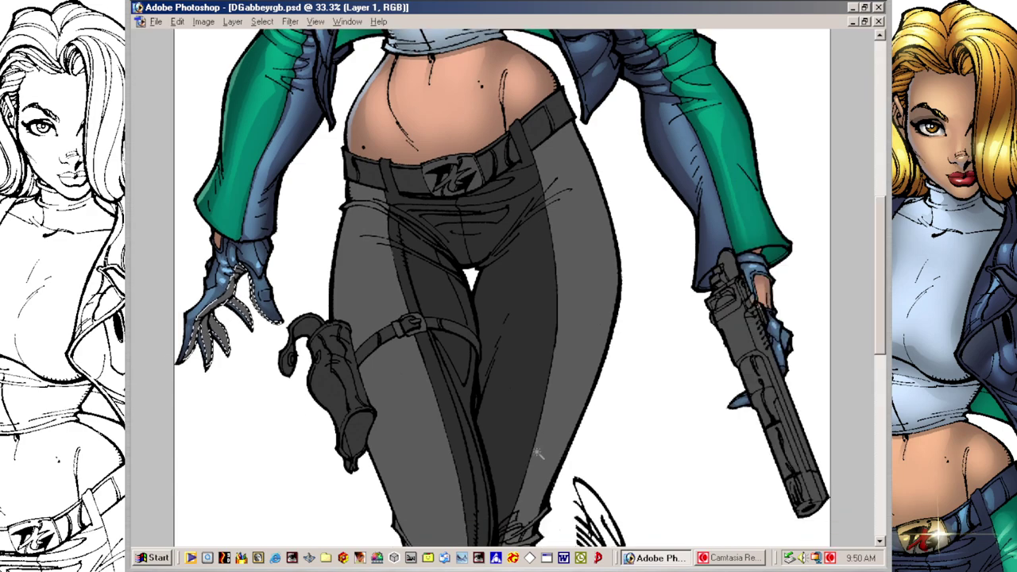
key(Tab)
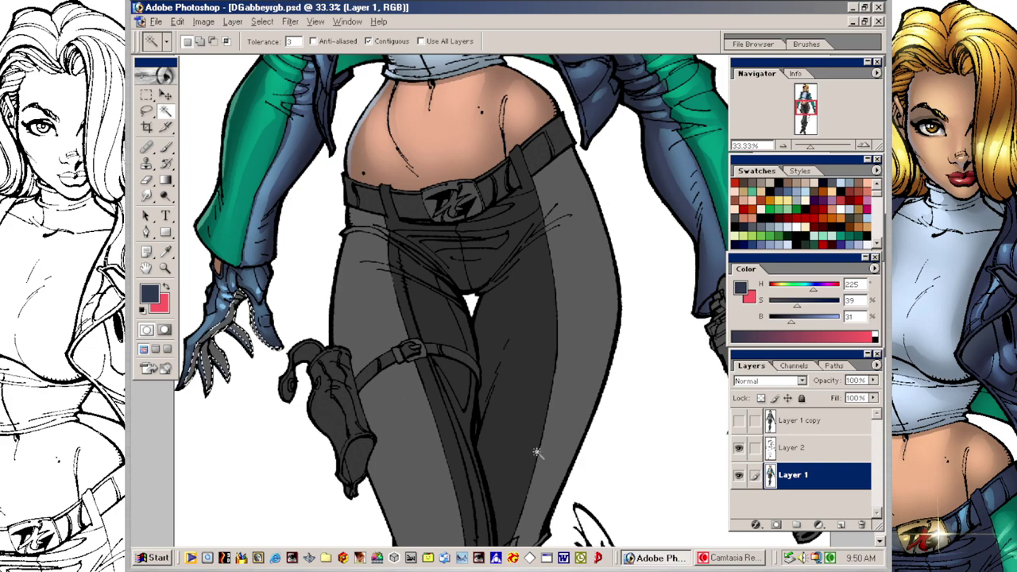
key(v)
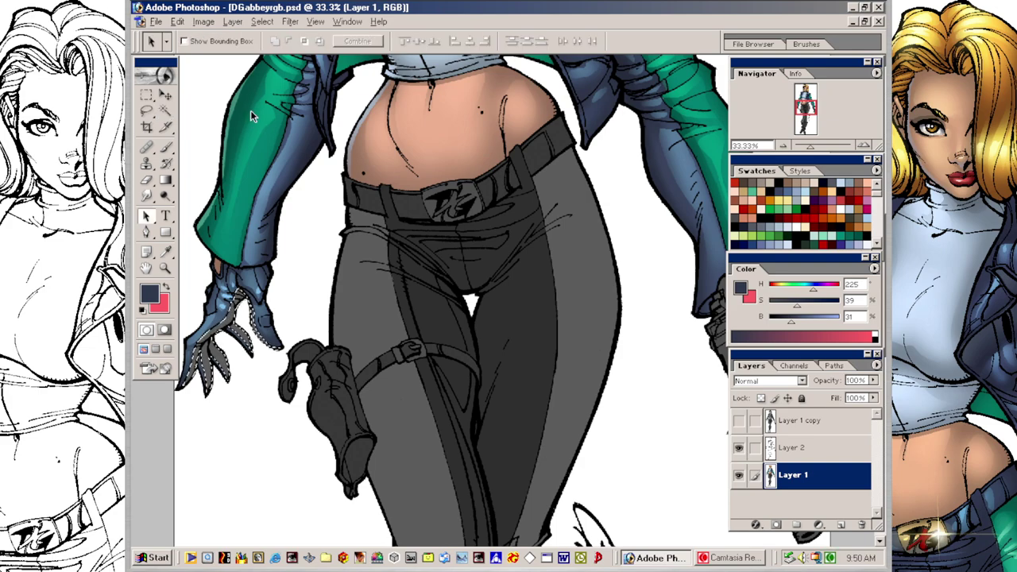
key(b)
alt+click(252, 93)
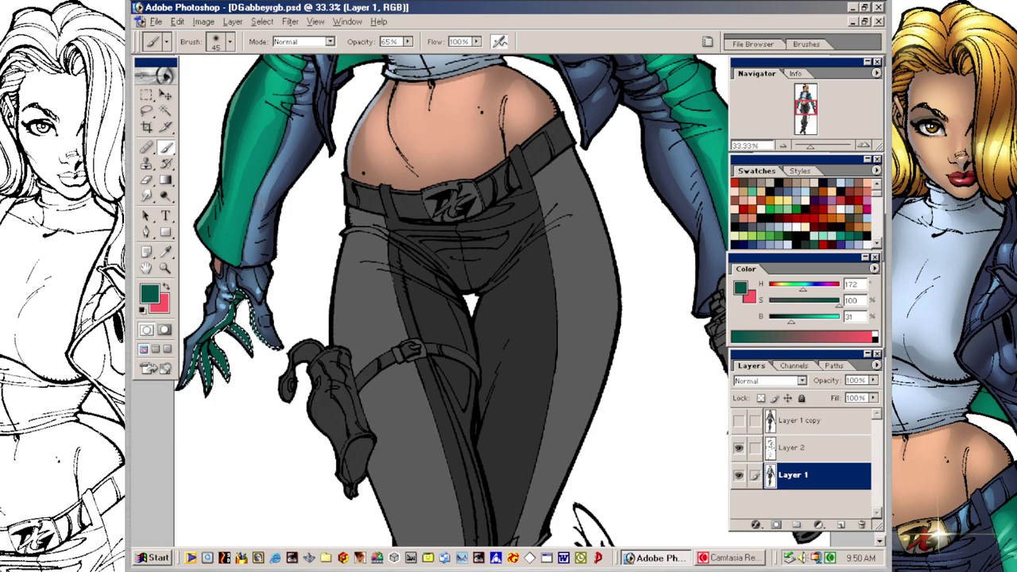
key(ctrl+d)
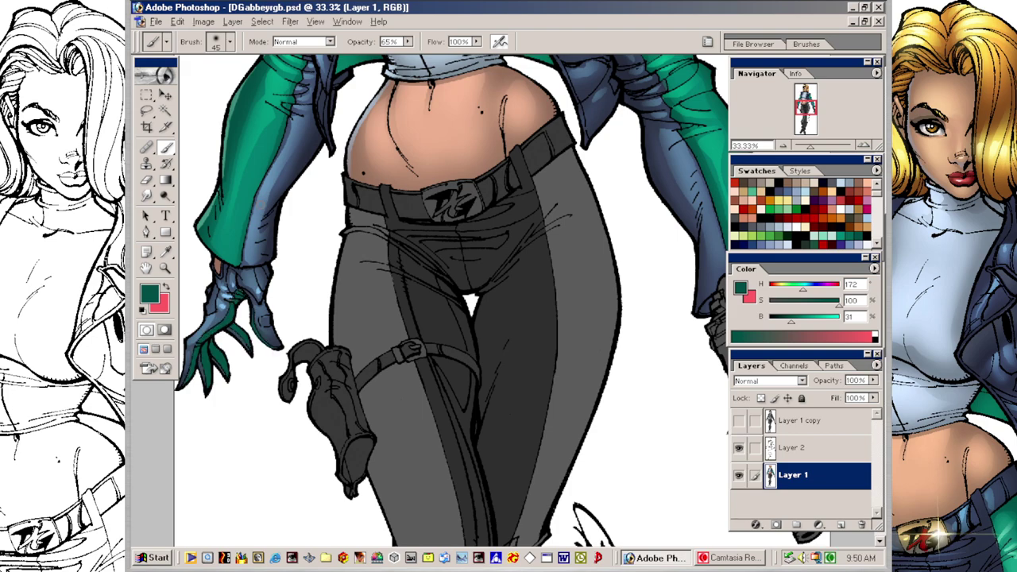
Step: Outline highlight shapes on the glove's green inner fingers and brush them with the sleeve's lighter green (H 169, S 100, B 58)
key(l)
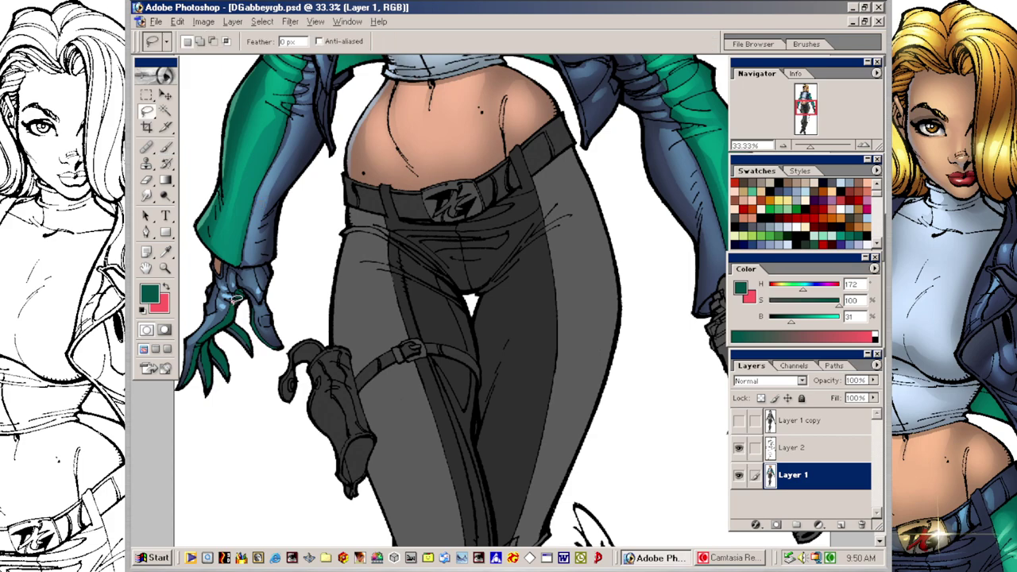
drag(235, 306, 240, 295)
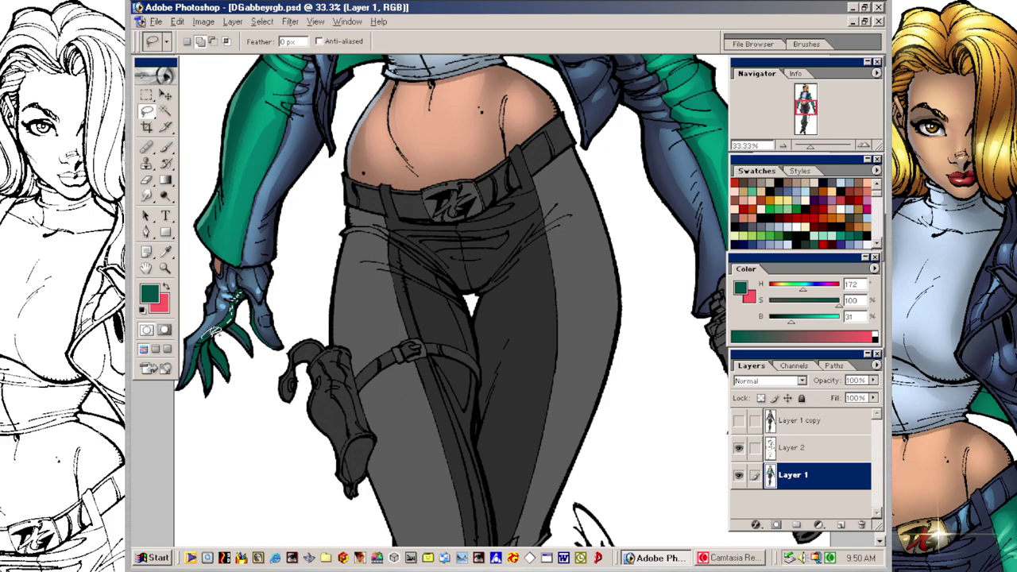
mouse_move(202, 344)
mouse_down()
mouse_move(208, 372)
mouse_move(213, 337)
mouse_up()
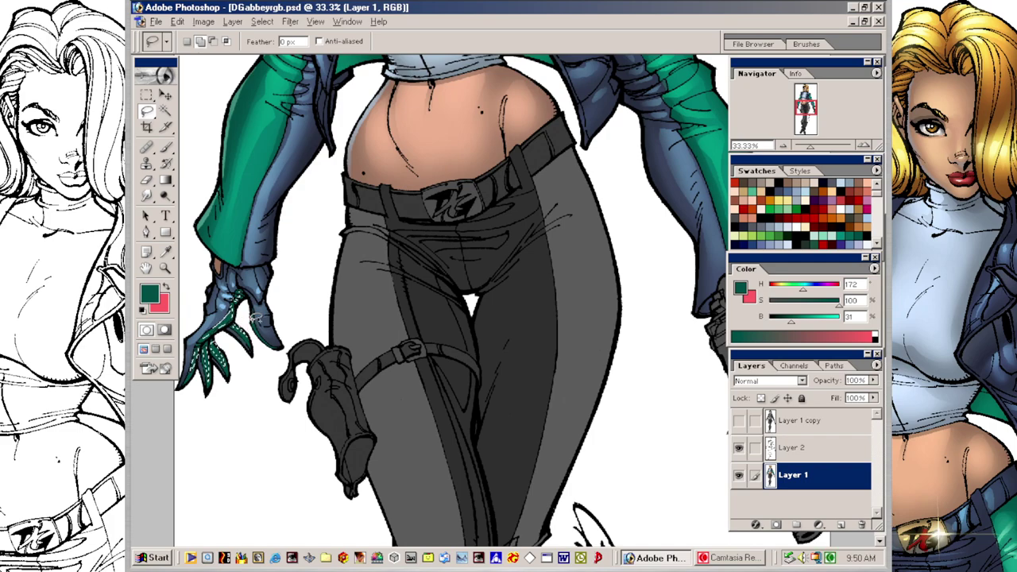
key(alt+BackSpace)
key(ctrl+d)
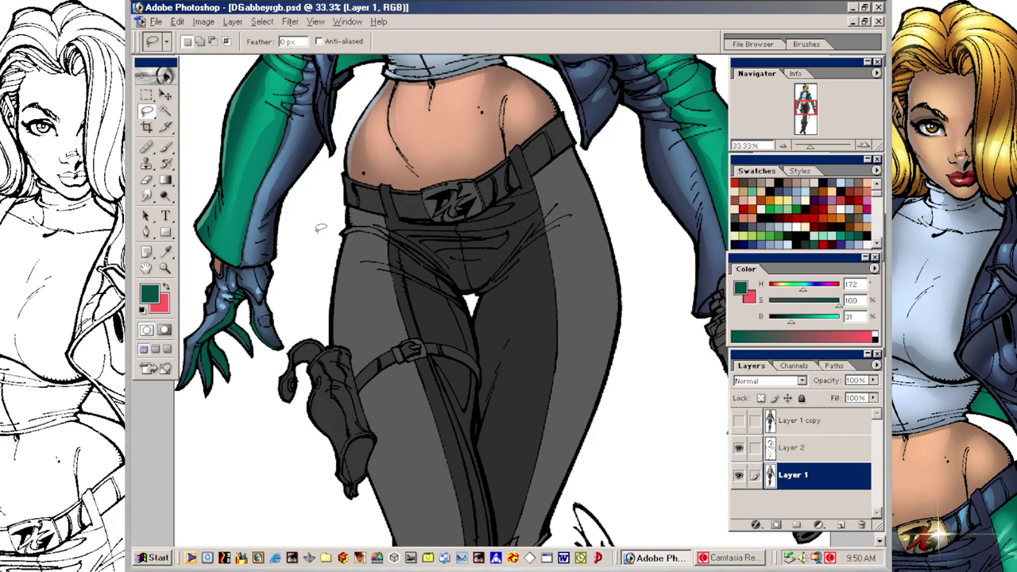
key(b)
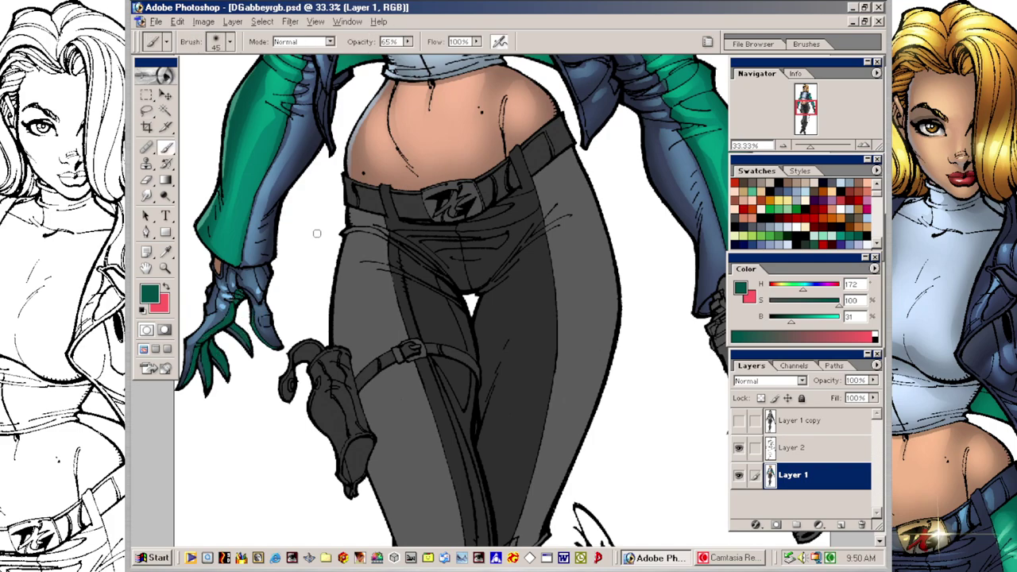
alt+click(271, 112)
mouse_move(234, 299)
mouse_down()
mouse_move(193, 347)
mouse_move(193, 373)
mouse_up()
mouse_move(209, 328)
mouse_down()
mouse_move(224, 365)
mouse_move(213, 340)
mouse_up()
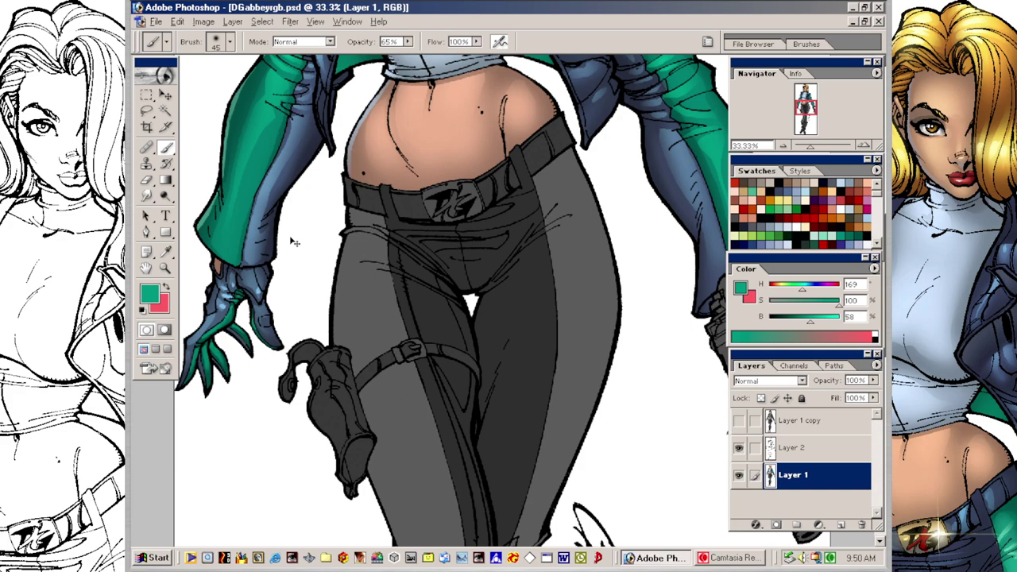
Step: Select the gun's flat shape on Layer 1 copy, hide that layer and make Layer 1 active again
key(ctrl+minus)
key(ctrl+minus)
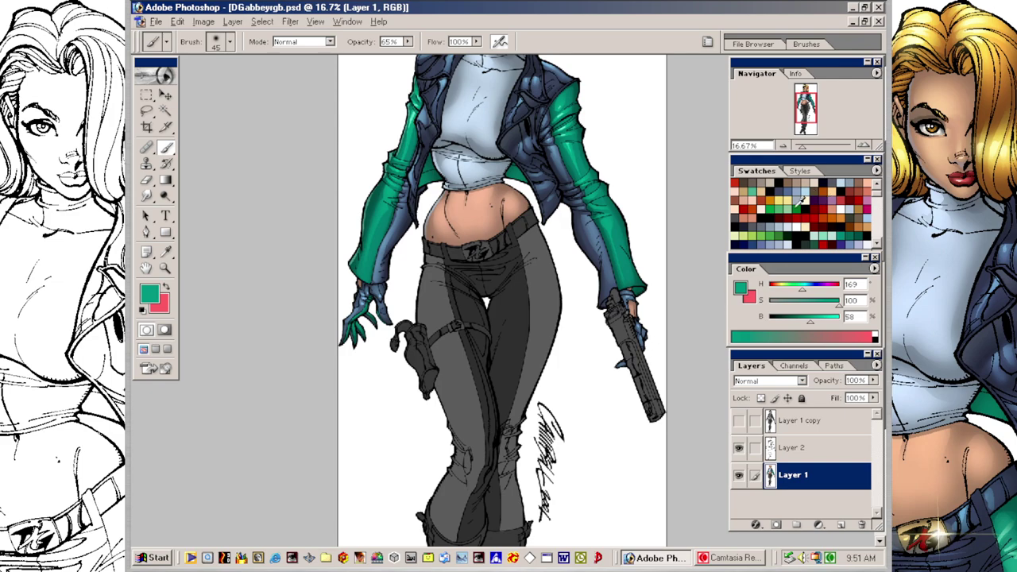
click(806, 421)
click(739, 421)
key(w)
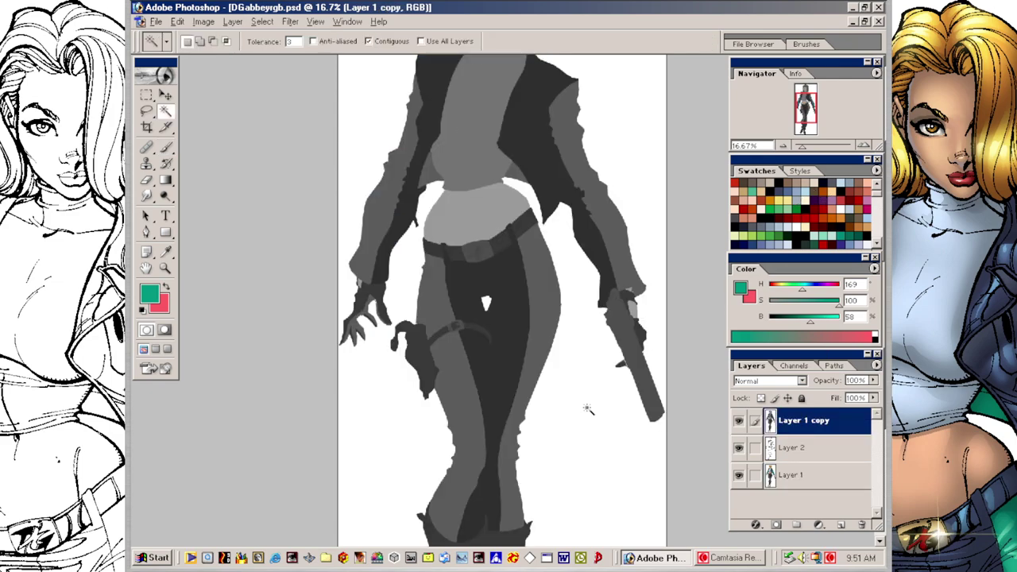
click(627, 340)
click(795, 475)
click(739, 420)
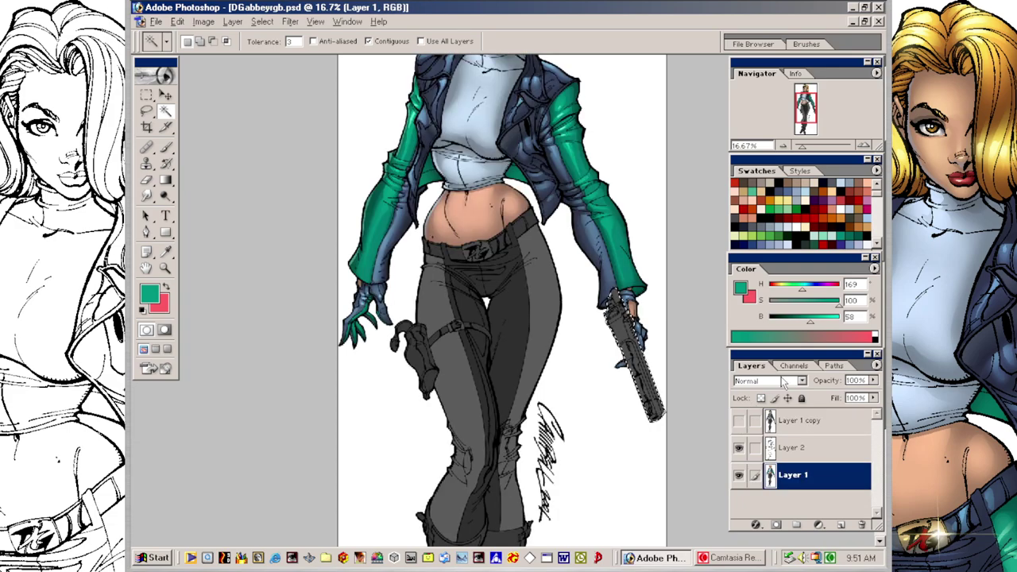
Step: Fill the selected gun with a muted blue-grey (H 226, S 24, B 38)
click(814, 244)
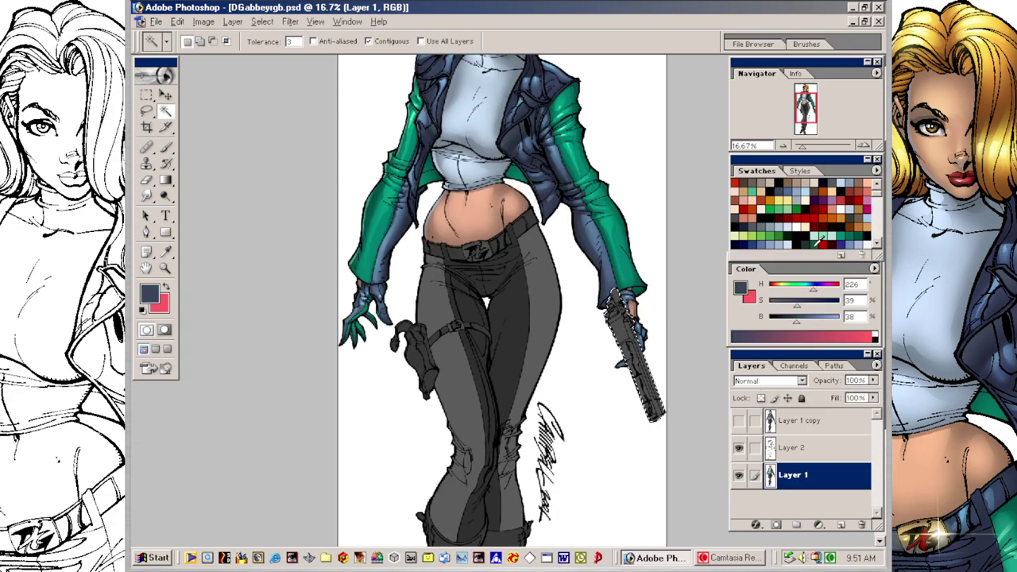
drag(797, 305, 786, 306)
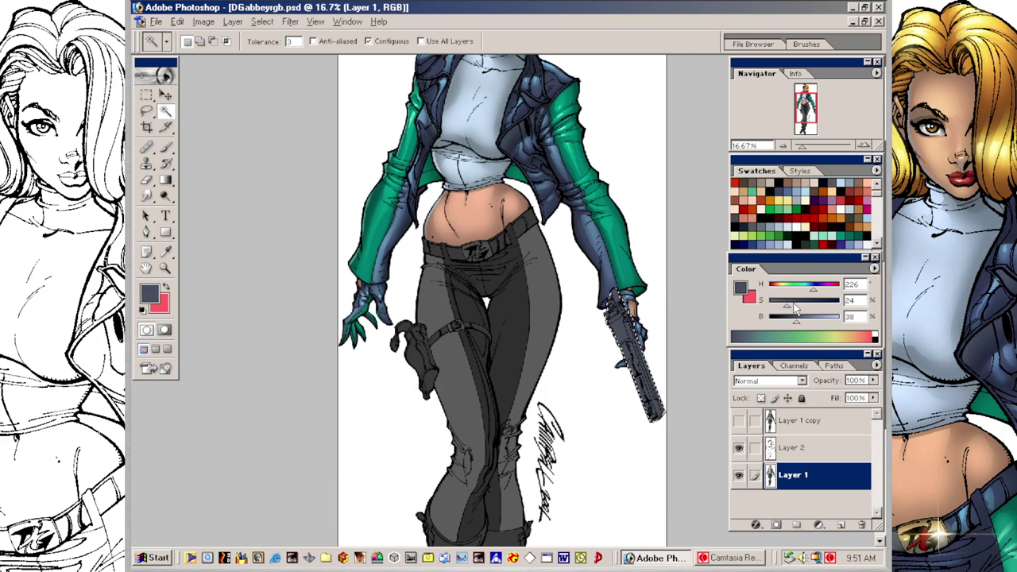
key(ctrl+d)
Step: Shade the gun's grip, slide and barrel in near-black blue (H 226, S 24, B 16) with a soft 175 px brush
key(b)
drag(795, 323, 780, 323)
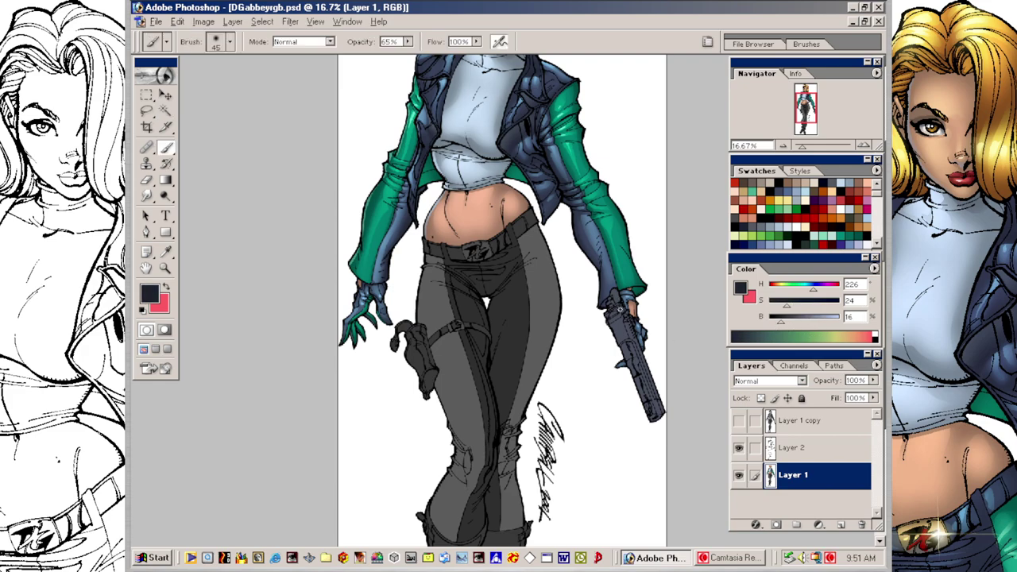
key(bracketright)
key(bracketright)
key(bracketright)
key(bracketright)
key(bracketright)
key(bracketright)
drag(657, 401, 639, 349)
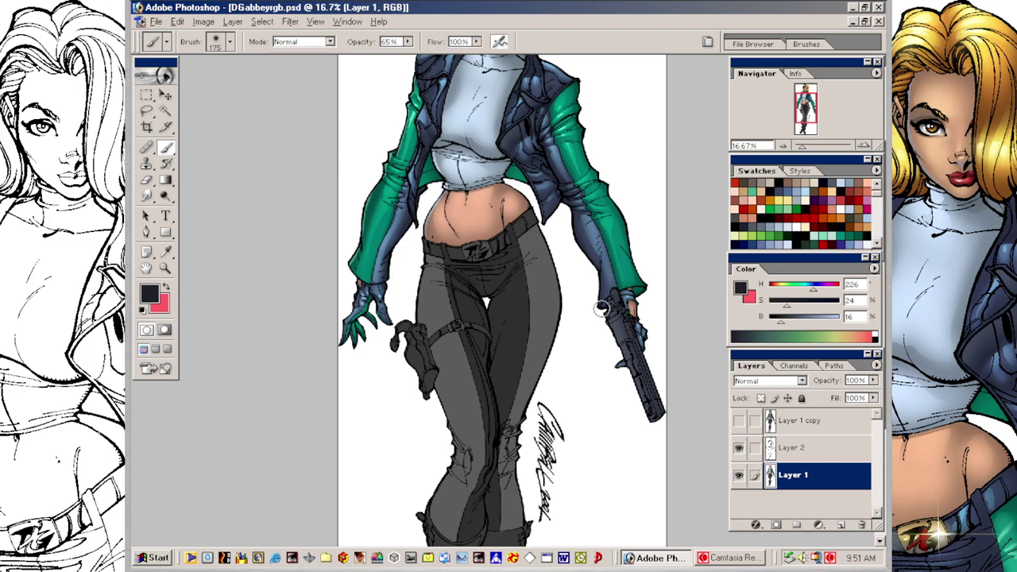
drag(602, 308, 630, 372)
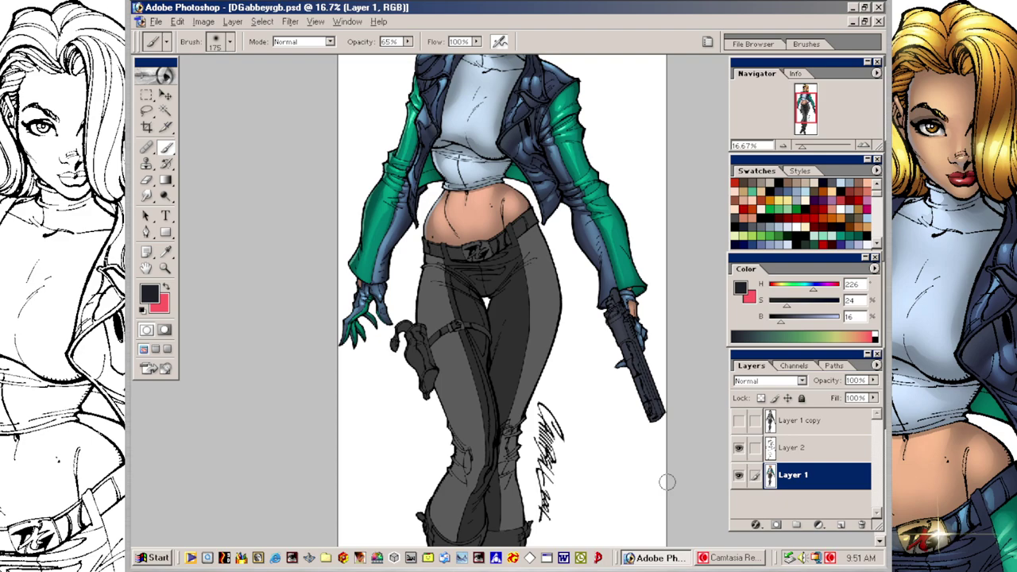
Step: Outline highlight shapes along the middle of the gun and at its muzzle, and brush them a lighter steel blue
key(ctrl+plus)
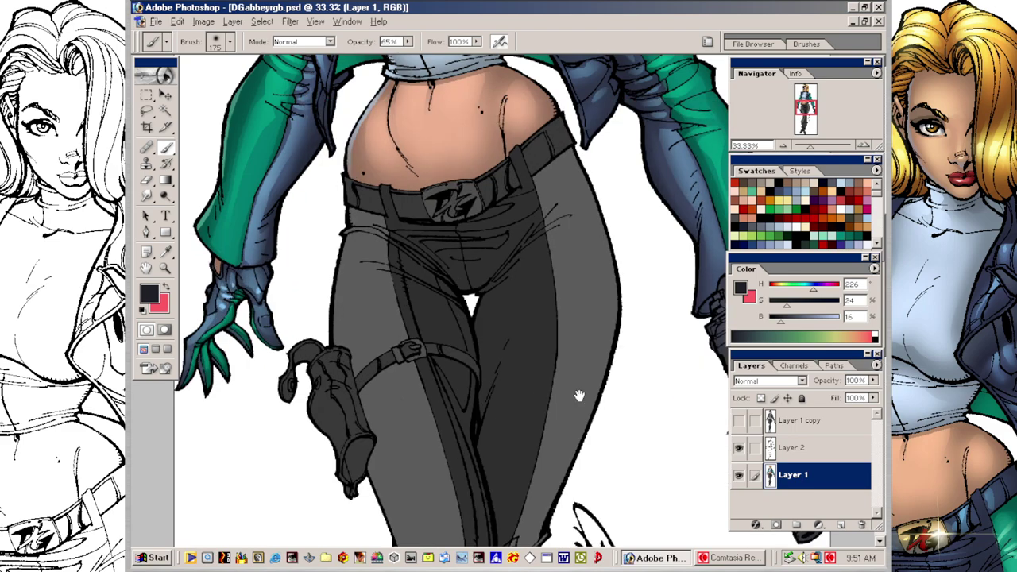
drag(579, 397, 562, 325)
key(Tab)
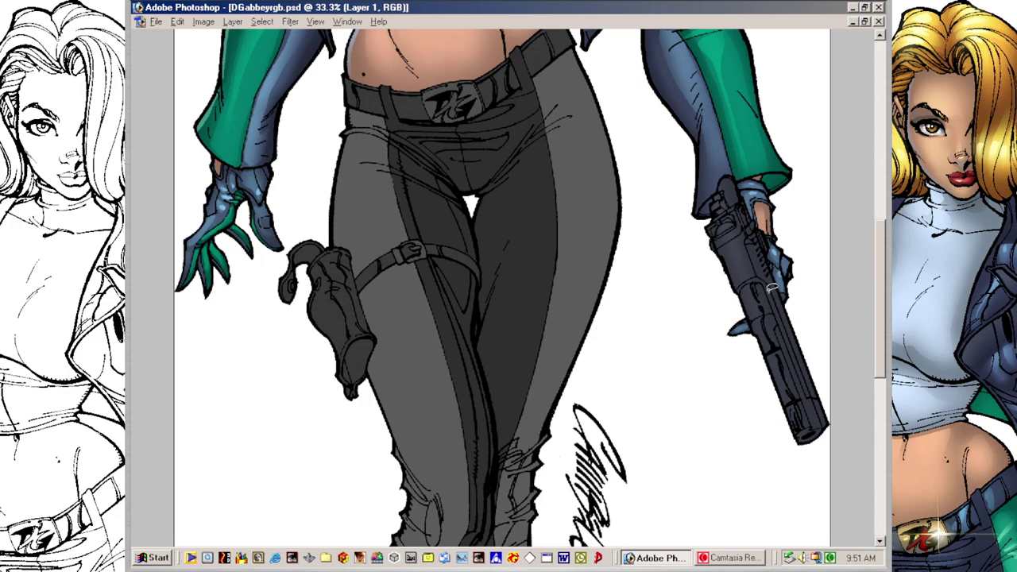
mouse_move(757, 294)
mouse_down()
mouse_move(793, 394)
mouse_move(770, 262)
mouse_move(751, 251)
mouse_move(746, 230)
mouse_move(752, 272)
mouse_move(740, 235)
mouse_up()
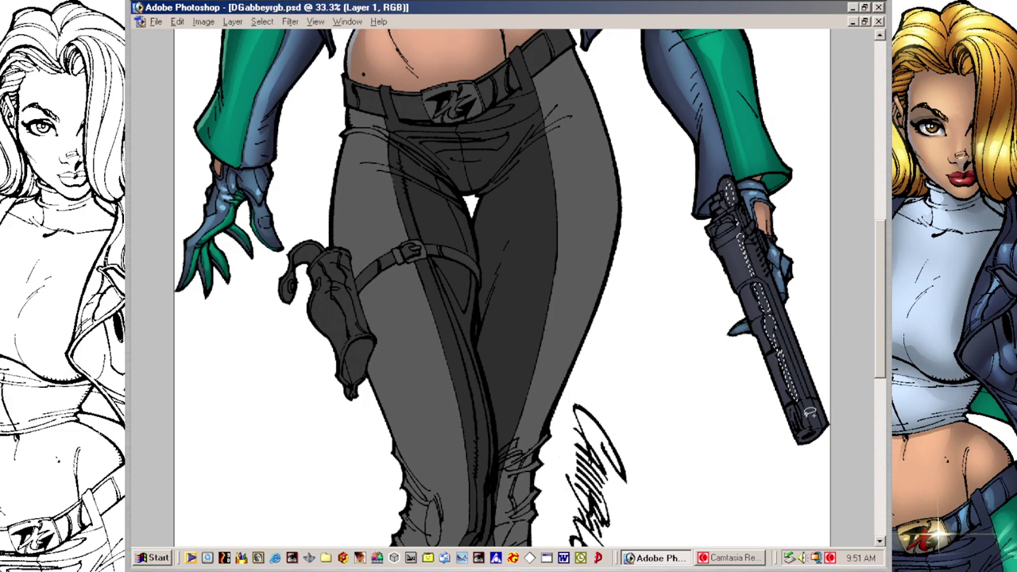
drag(801, 405, 807, 429)
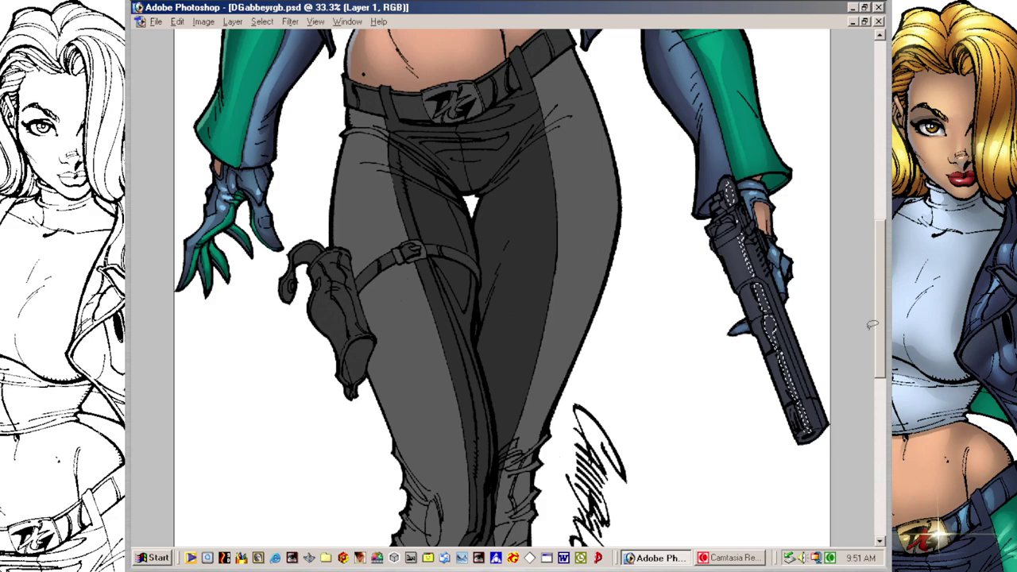
key(ctrl+d)
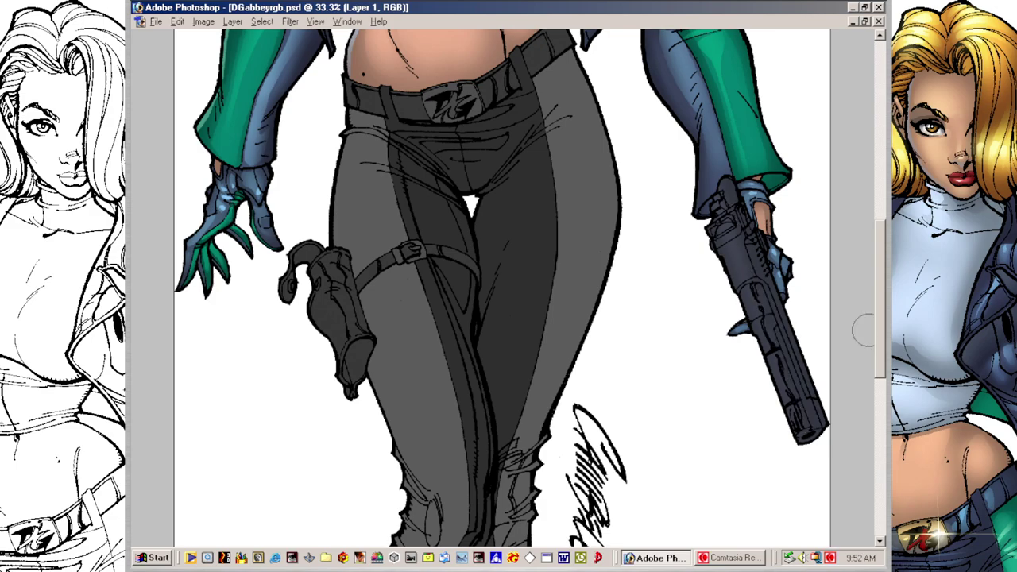
key(b)
drag(760, 287, 750, 251)
drag(793, 383, 772, 332)
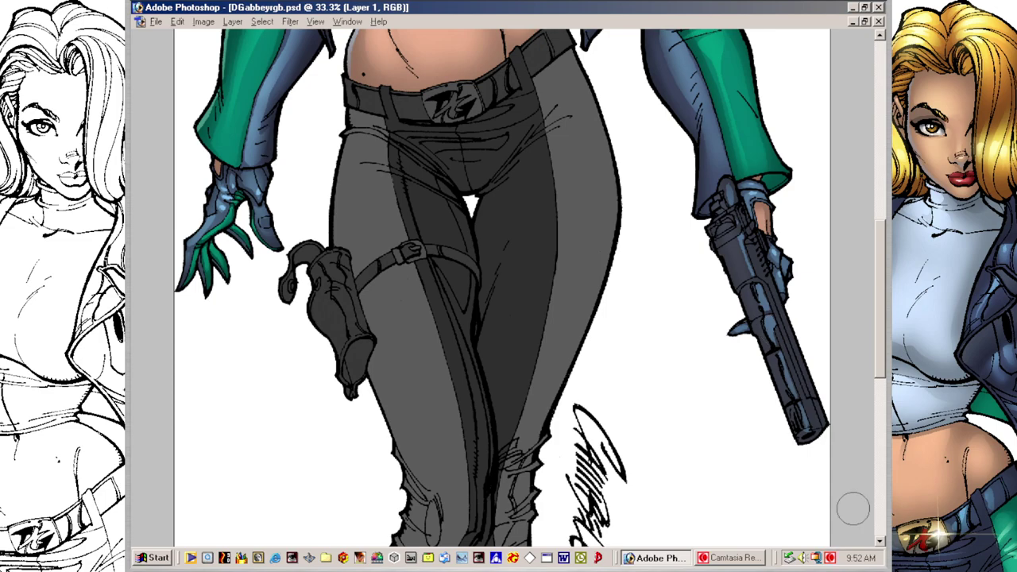
Step: Outline the long strip along the gun's upper edge from rear to muzzle and lighten it with blue brush strokes
key(l)
mouse_move(745, 217)
mouse_down()
mouse_move(830, 416)
mouse_move(742, 180)
mouse_up()
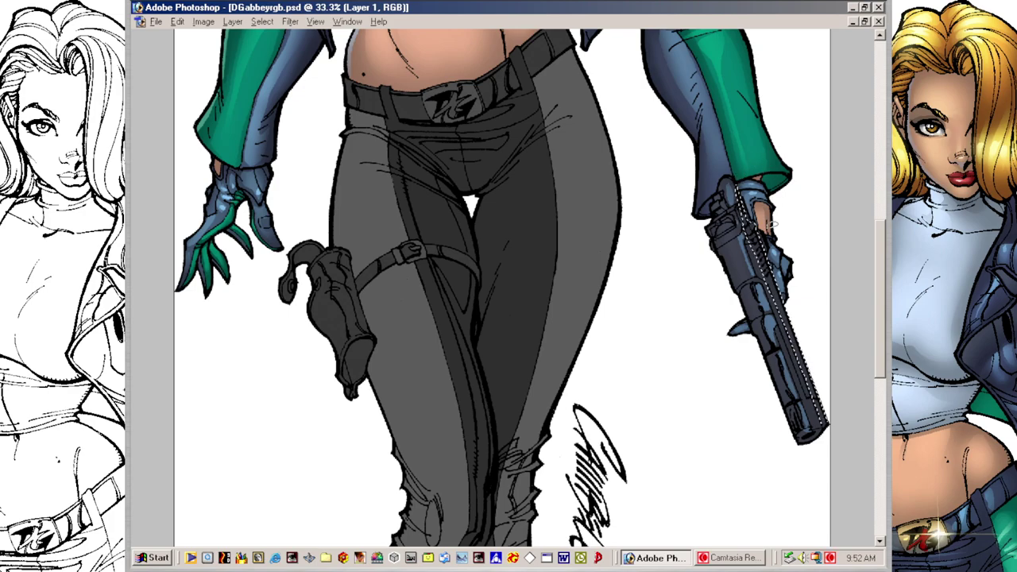
key(ctrl+h)
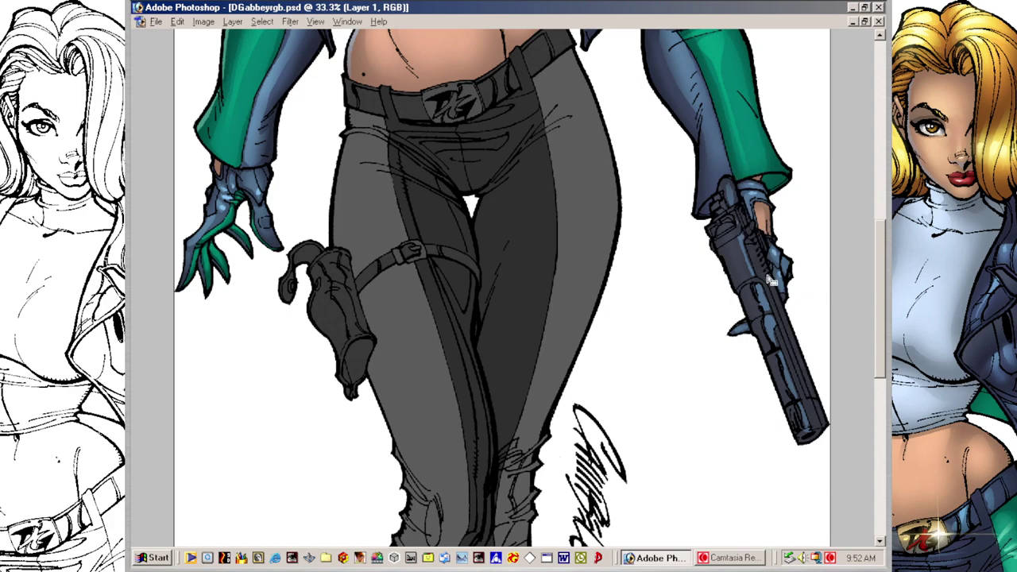
key(b)
drag(757, 252, 817, 410)
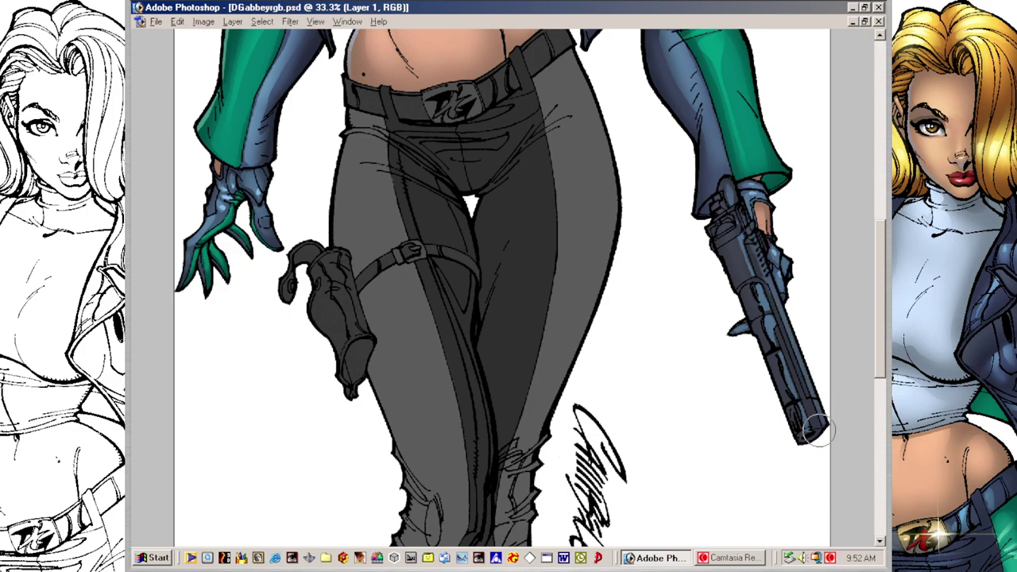
key(ctrl+d)
Step: Outline small reflection shapes along the gun's barrel down to the muzzle and brush them with a lighter tone
key(l)
drag(775, 343, 776, 347)
drag(793, 394, 796, 398)
key(b)
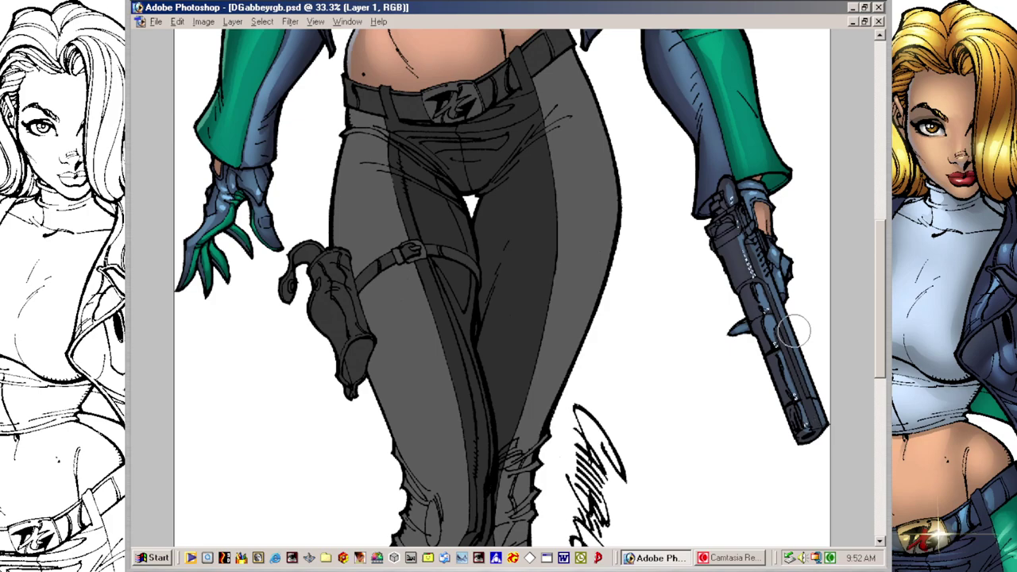
alt+click(714, 481)
key(ctrl+h)
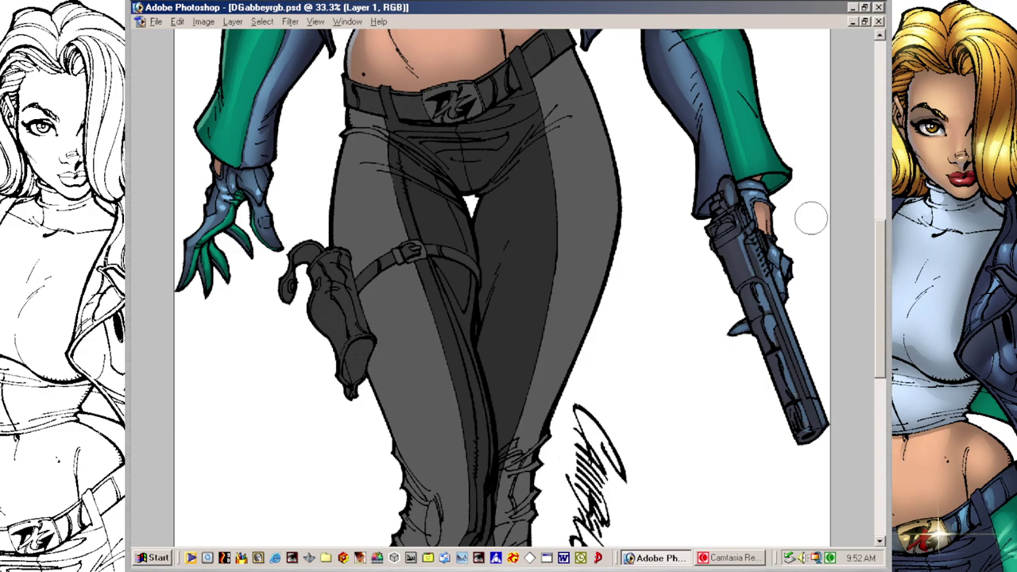
mouse_move(739, 247)
mouse_down()
mouse_move(779, 376)
mouse_move(831, 462)
mouse_up()
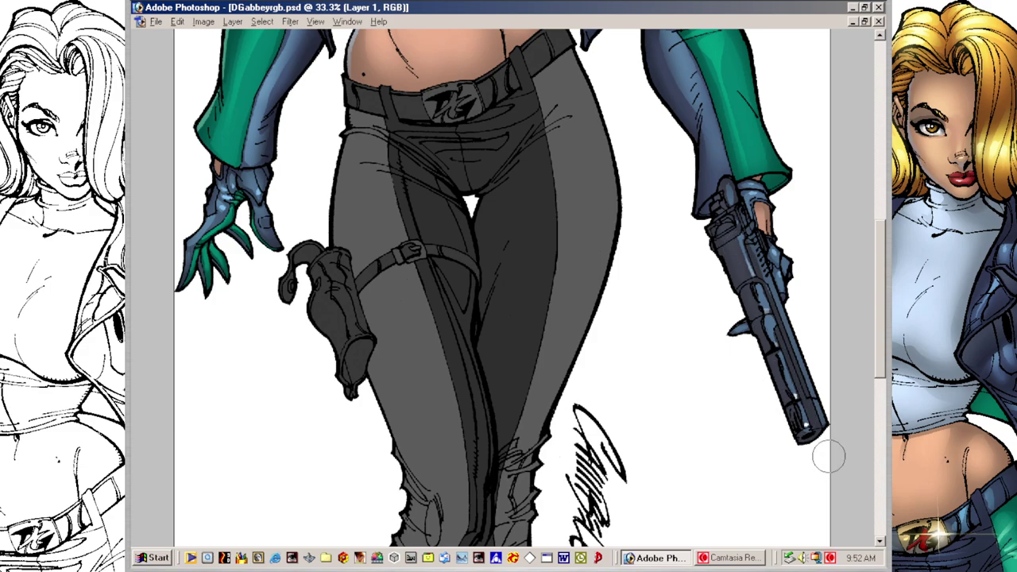
Step: Lighten the rear section of the gun's slide with a greyer blue (H 227, S 15, B 40) using a soft brush
key([)
mouse_move(721, 224)
mouse_down()
mouse_move(709, 233)
mouse_move(737, 237)
mouse_move(734, 278)
mouse_move(748, 283)
mouse_move(731, 238)
mouse_move(760, 318)
mouse_move(725, 234)
mouse_move(779, 348)
mouse_move(796, 418)
mouse_move(779, 324)
mouse_move(814, 401)
mouse_move(767, 284)
mouse_up()
key(Tab)
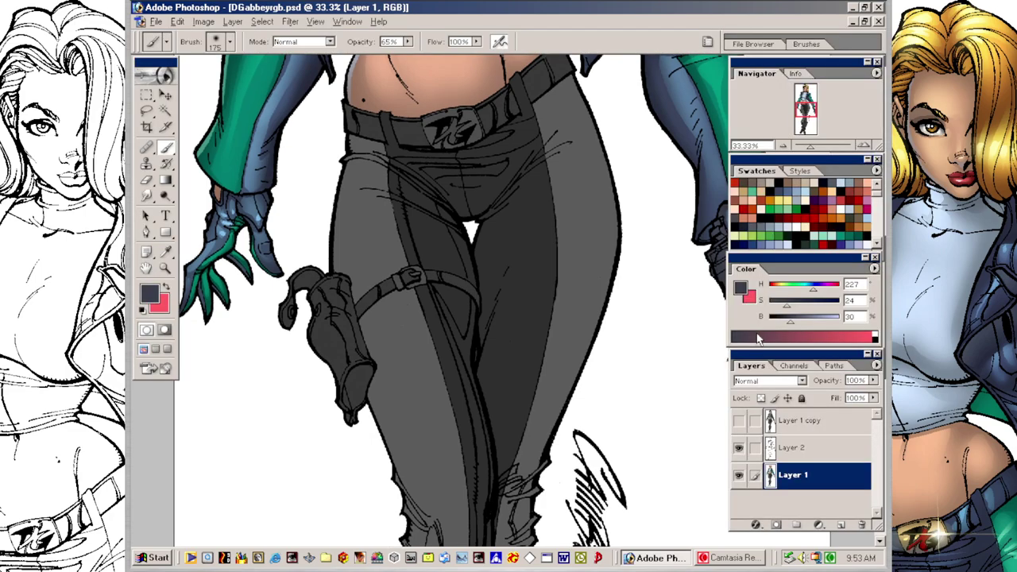
shift+click(798, 331)
click(799, 322)
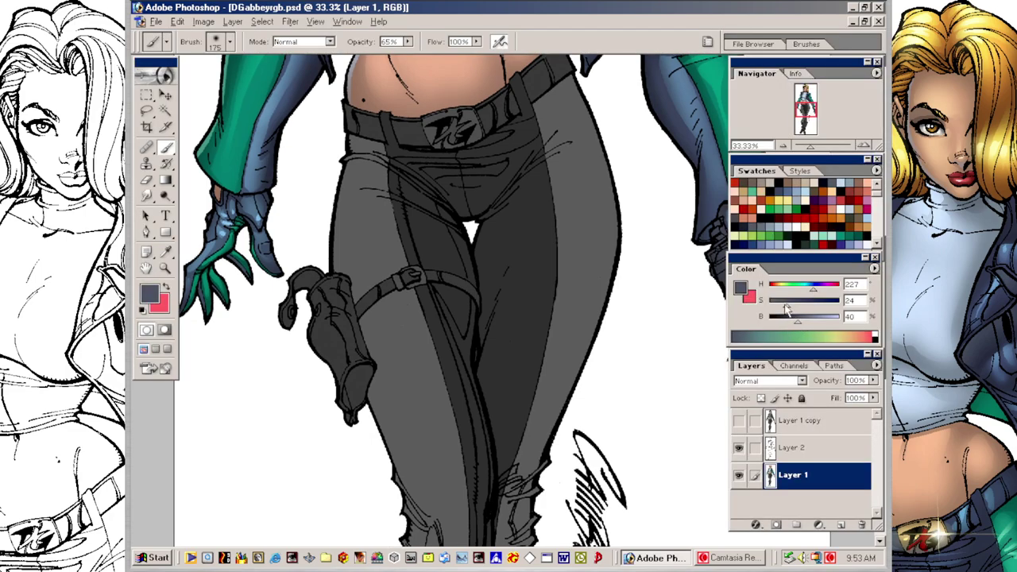
drag(785, 310, 780, 309)
key(Tab)
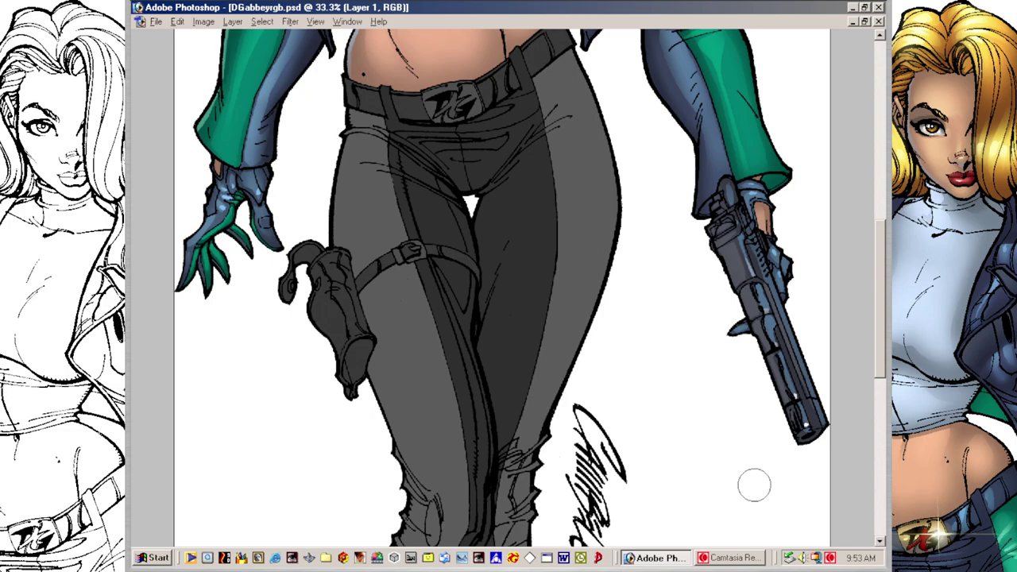
Step: Select the dark inner panels of the pants and fill them with the jacket's dark blue (H 225, S 39, B 32)
key(ctrl+minus)
key(ctrl+minus)
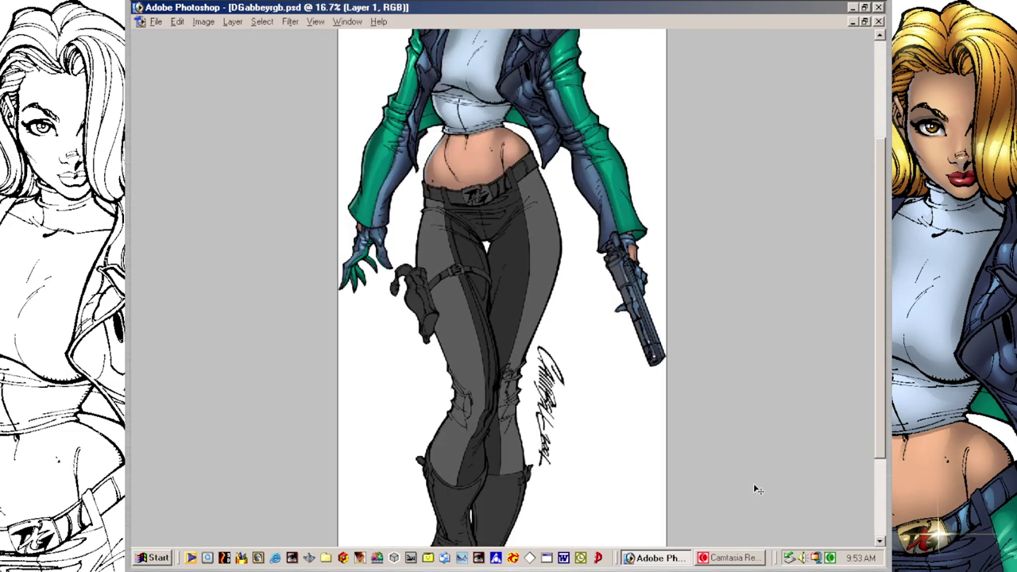
key(ctrl+minus)
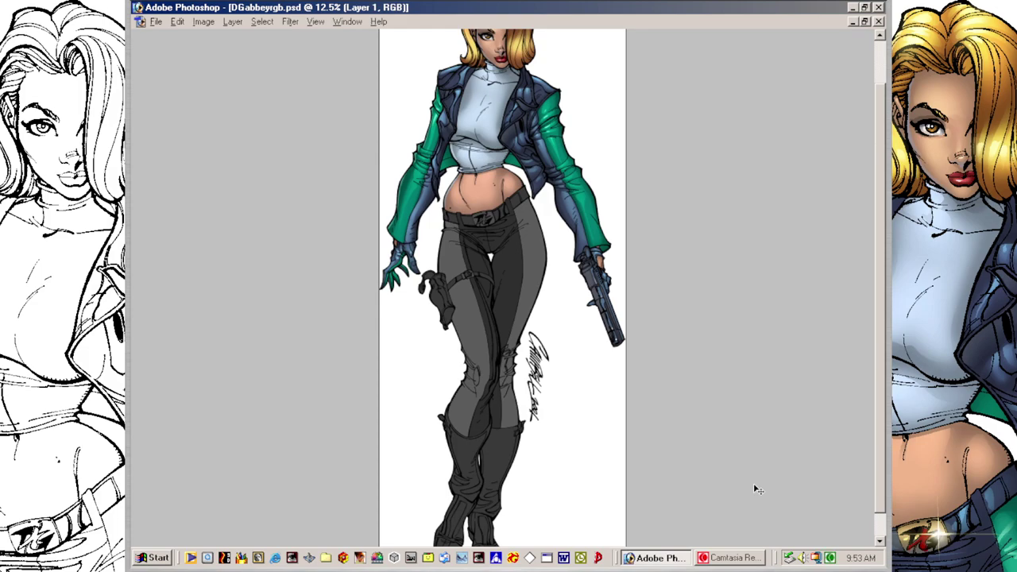
key(ctrl+plus)
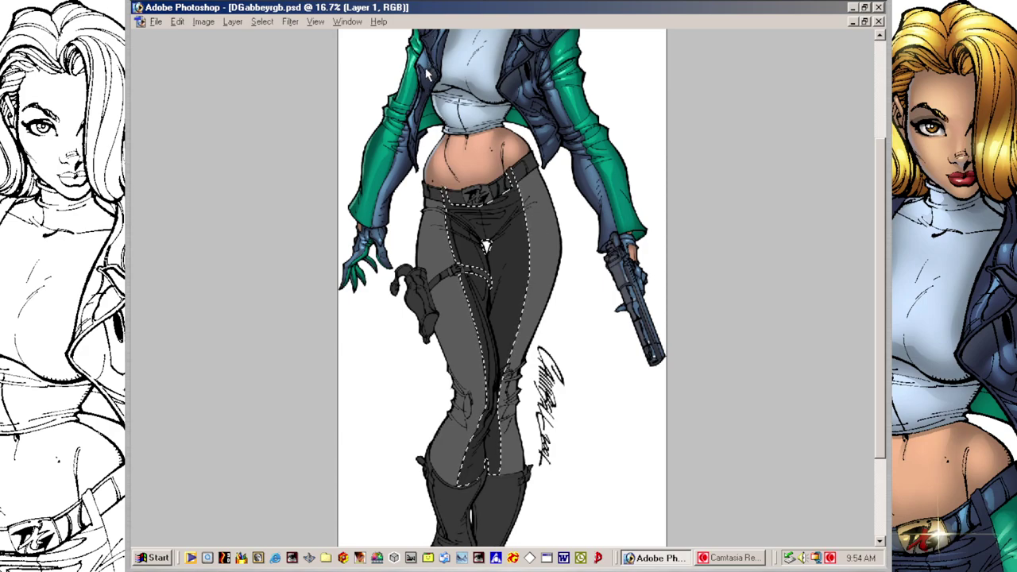
key(Tab)
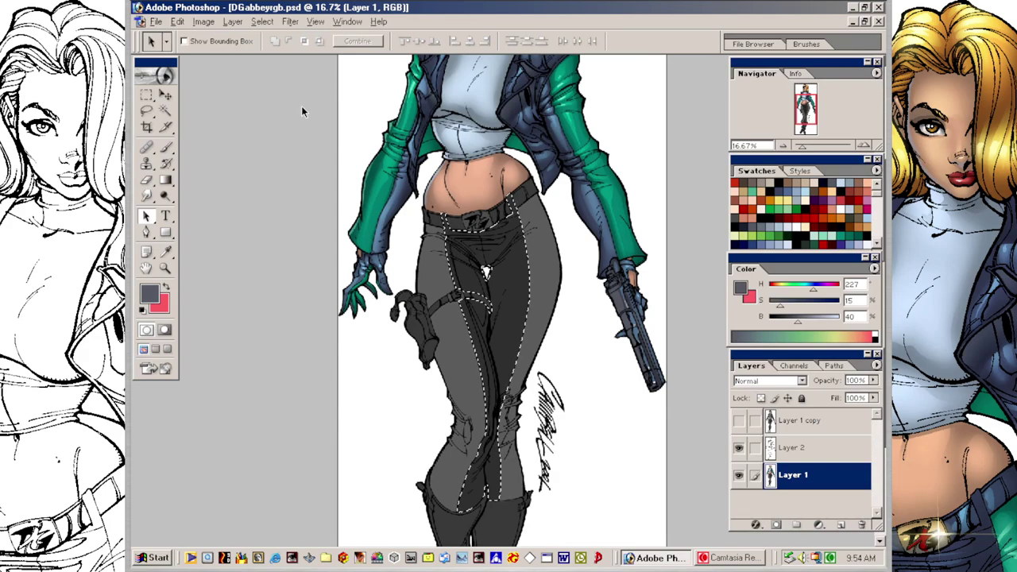
click(166, 148)
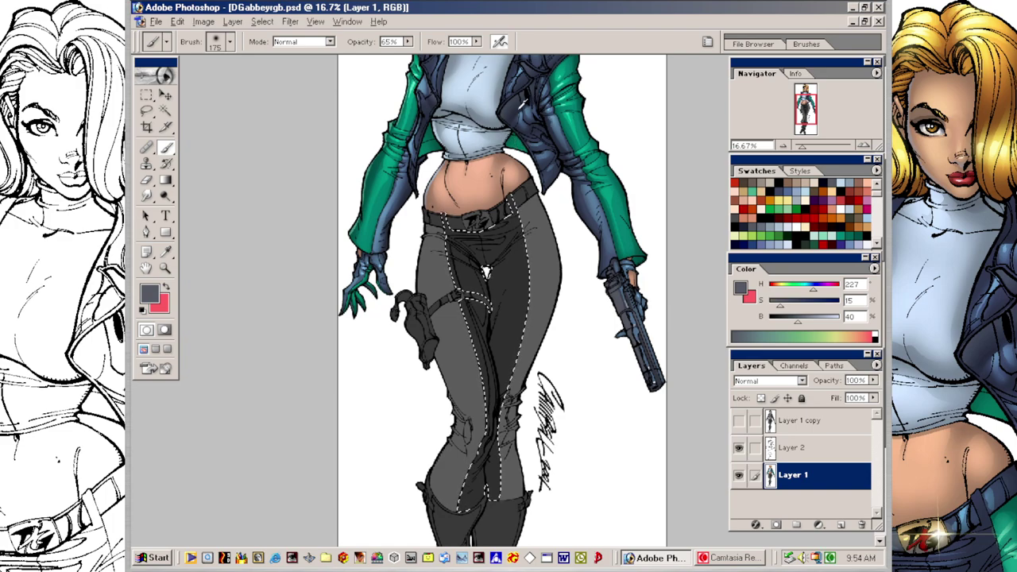
alt+click(523, 102)
alt+click(429, 62)
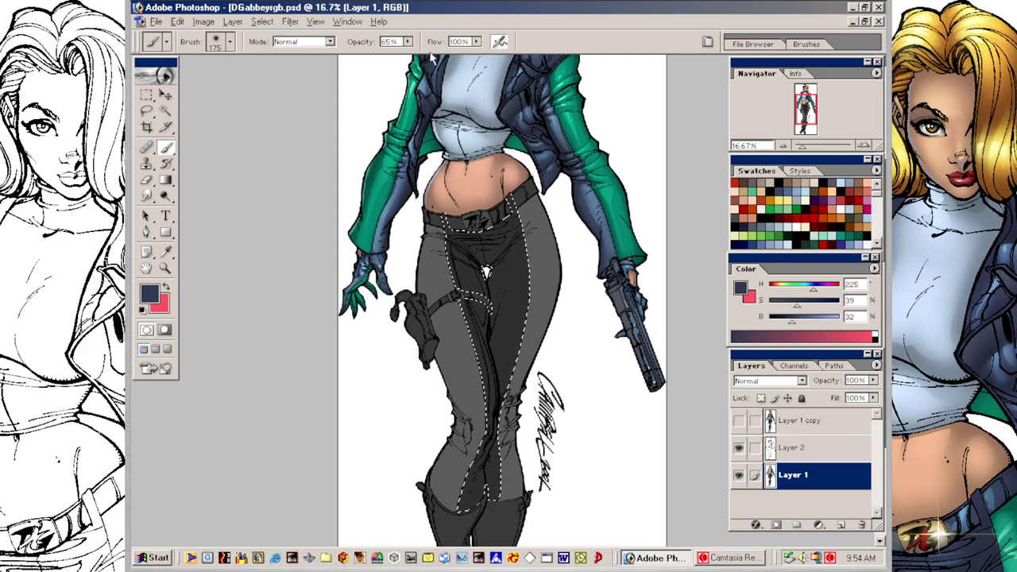
key(alt+BackSpace)
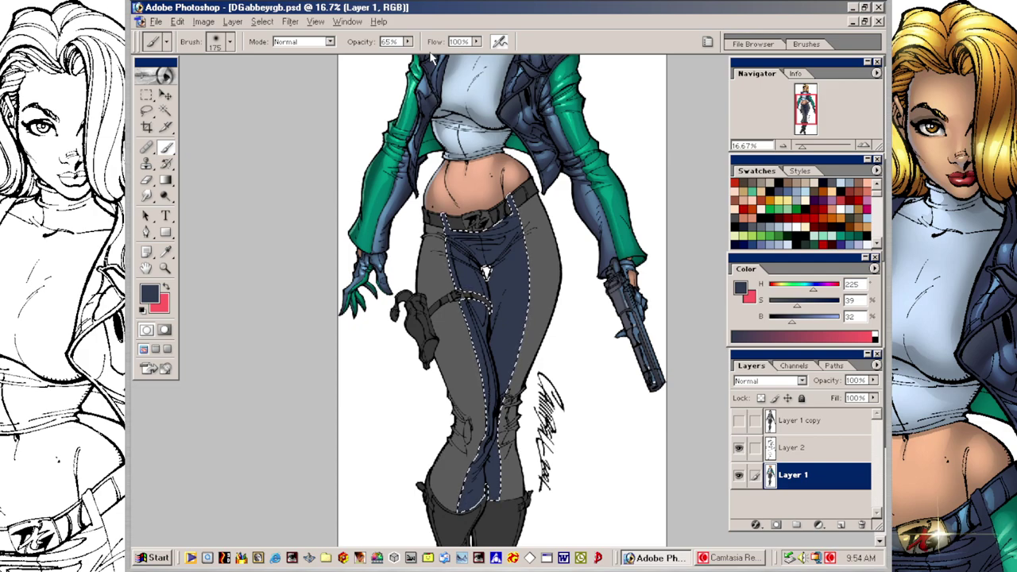
key(ctrl+d)
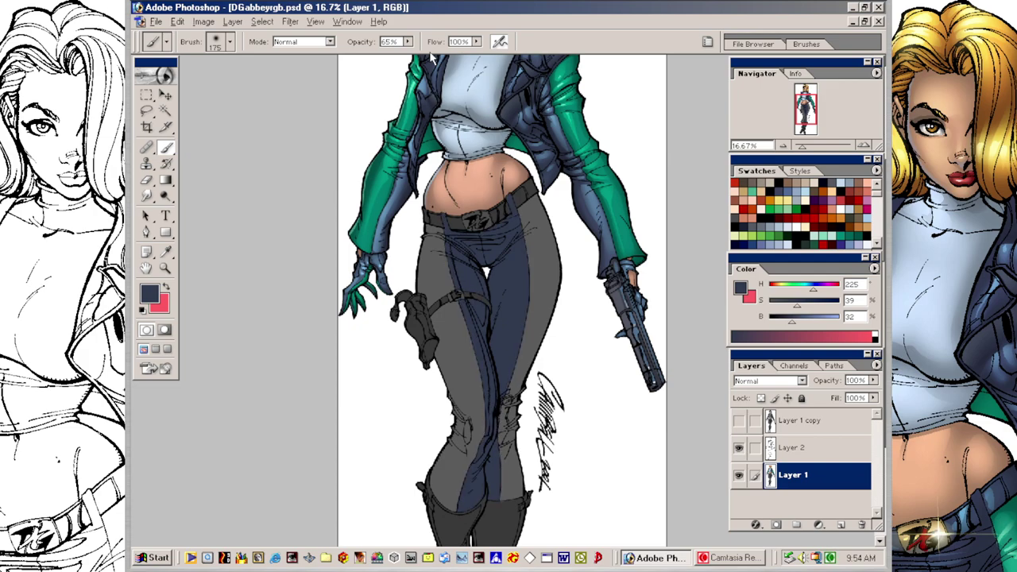
Step: Shade the inner thighs and folds of the blue pants panels in darker blue (H 225, S 39, B 24) with soft brushes
drag(803, 325, 789, 331)
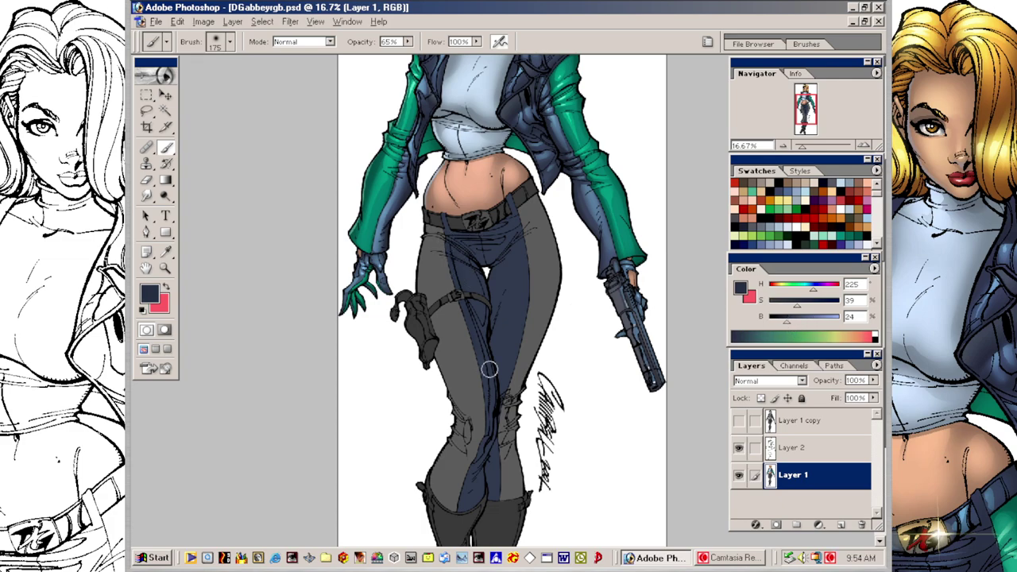
drag(486, 251, 488, 443)
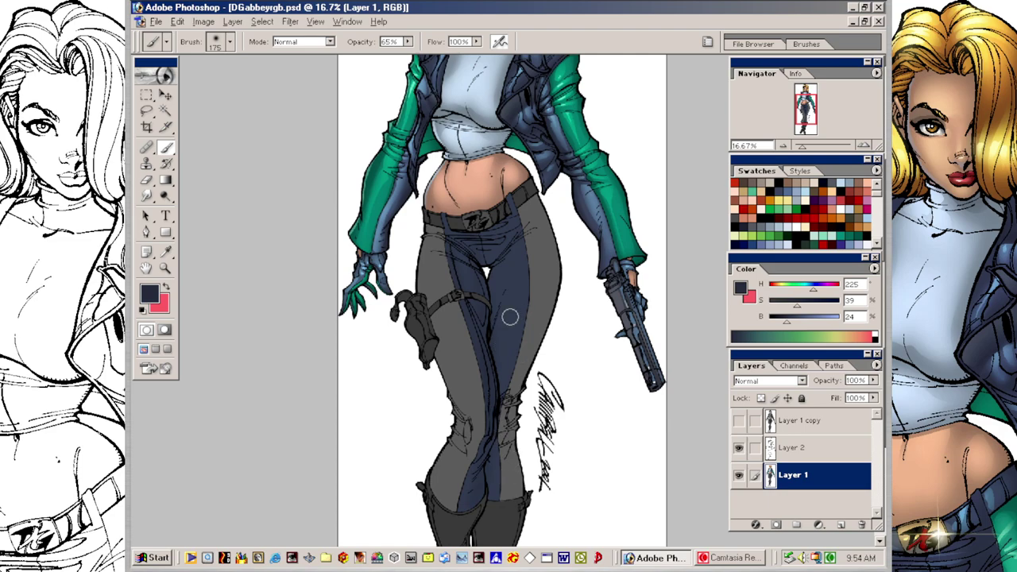
key(bracketright)
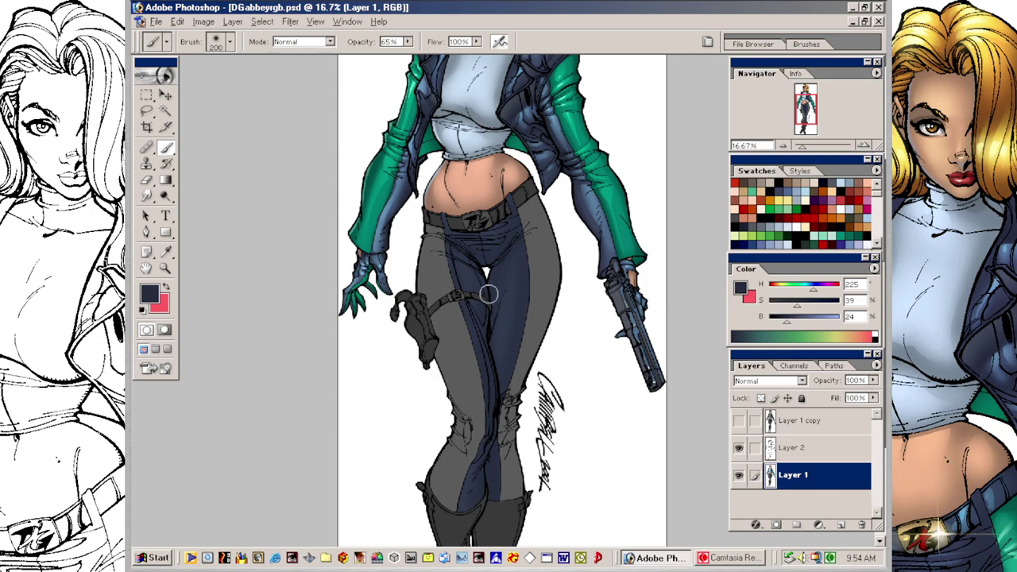
key(bracketleft)
key(bracketleft)
key(bracketleft)
key(bracketleft)
key(bracketleft)
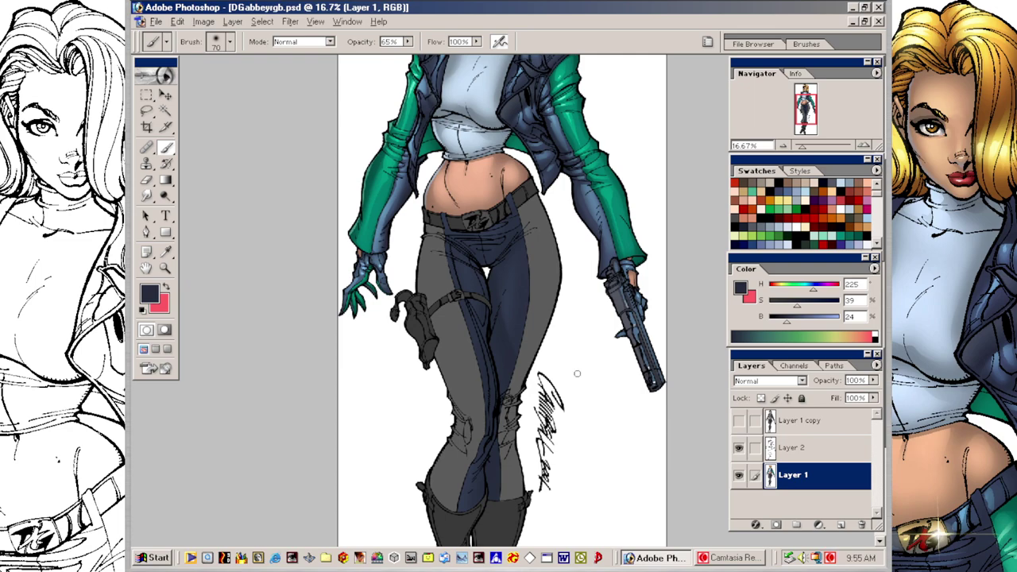
Step: Outline highlight shapes on the crotch and both inner thighs, and brush them with the sleeve's blue (H 217, S 45, B 53) at 200 px
key(l)
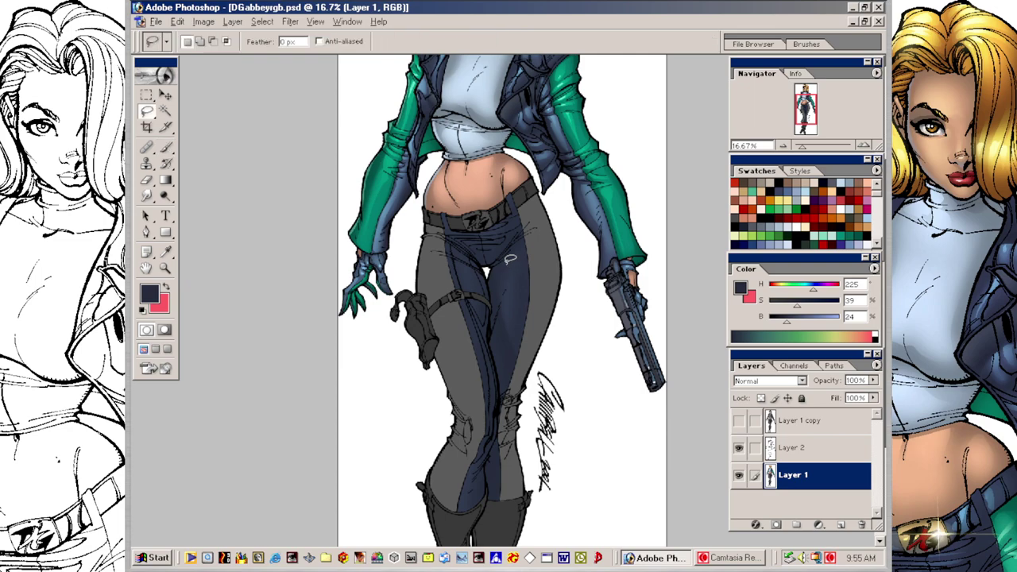
mouse_move(513, 262)
mouse_down()
mouse_move(515, 332)
mouse_move(524, 242)
mouse_move(469, 239)
mouse_move(507, 238)
mouse_move(497, 226)
mouse_move(458, 230)
mouse_move(476, 253)
mouse_up()
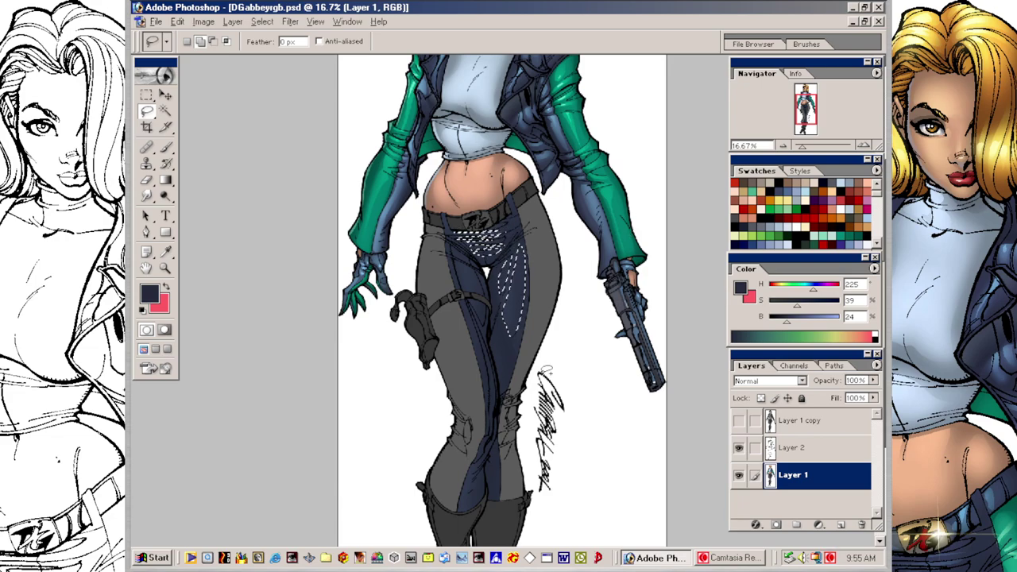
mouse_move(463, 259)
mouse_down()
mouse_move(470, 283)
mouse_move(471, 254)
mouse_up()
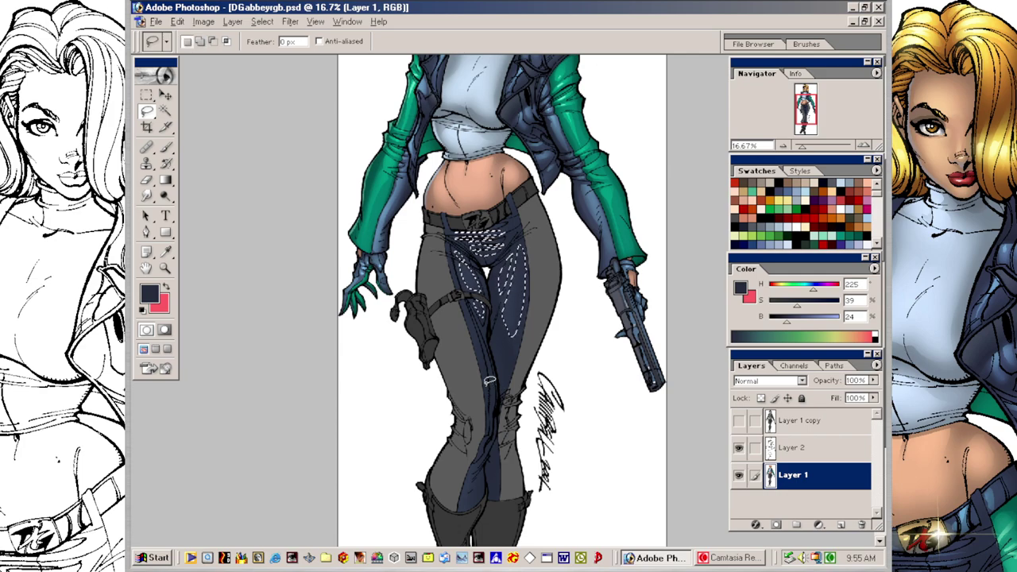
key(ctrl+d)
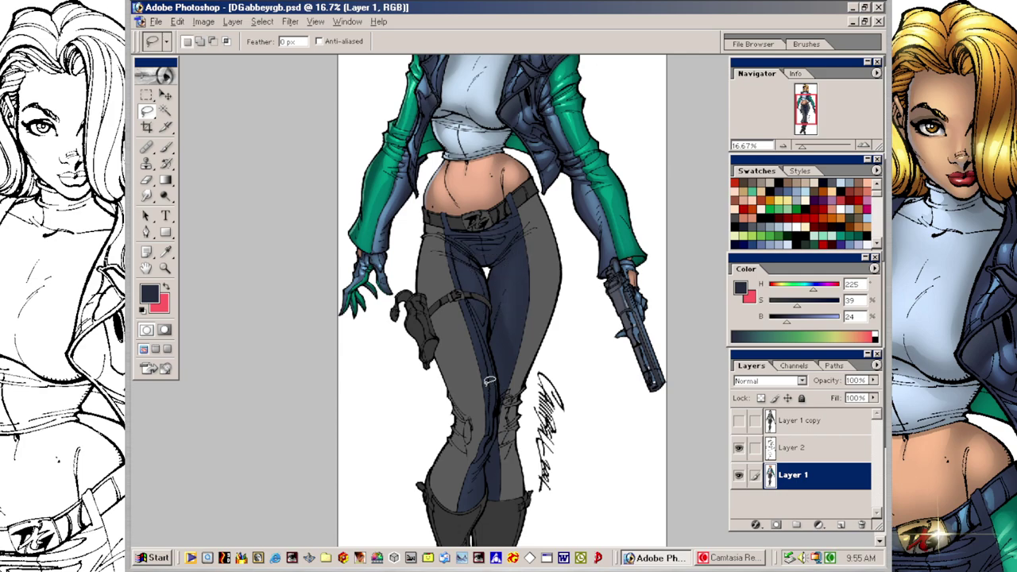
key(b)
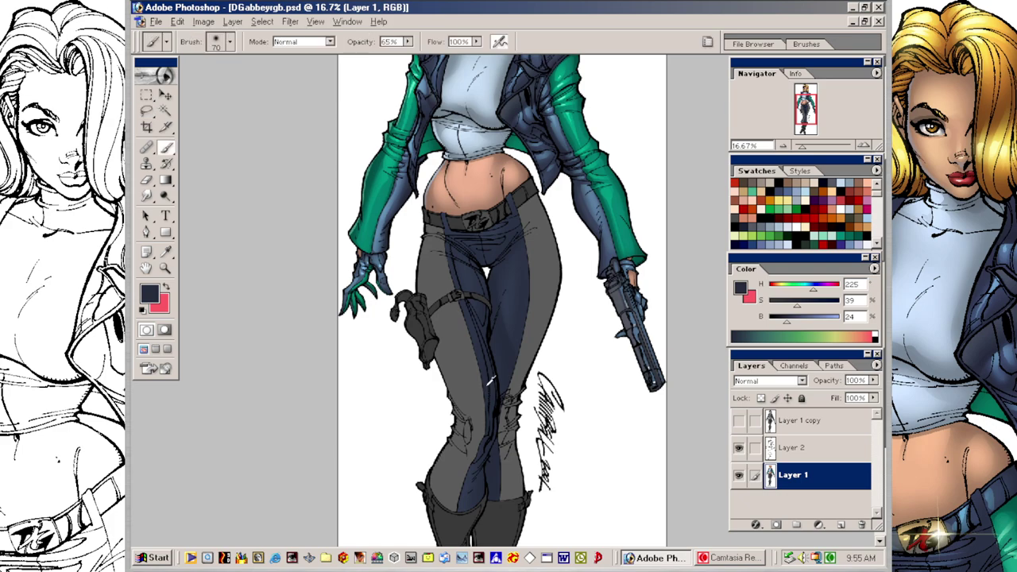
alt+click(406, 180)
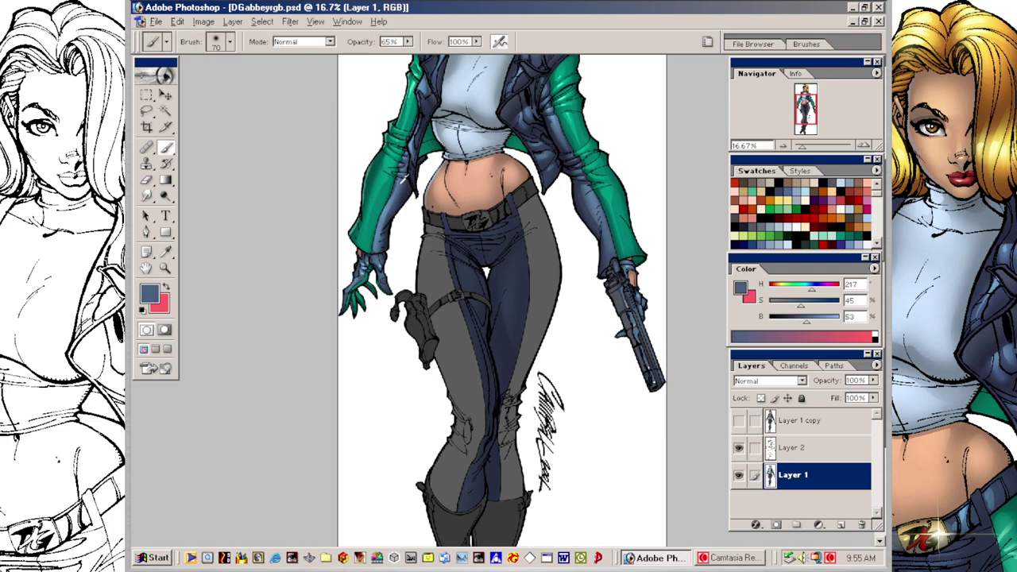
key(bracketright)
key(bracketright)
key(bracketright)
key(bracketright)
key(bracketright)
drag(509, 274, 504, 336)
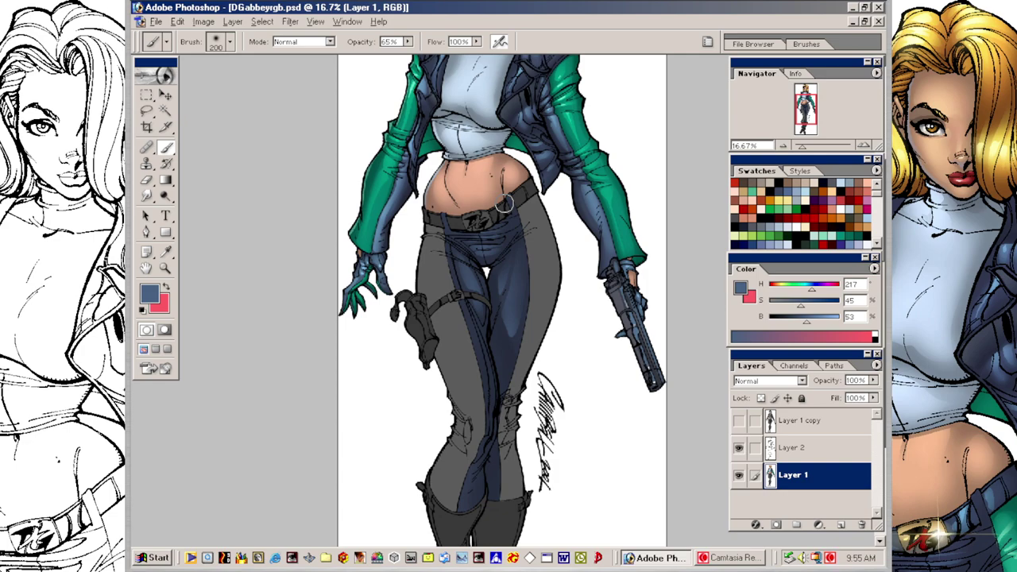
Step: Outline a long highlight strip down the inner panel from below the thigh strap past the knee and brush it the same mid blue
key(l)
mouse_move(470, 298)
mouse_down()
mouse_move(493, 382)
mouse_move(501, 373)
mouse_move(469, 299)
mouse_up()
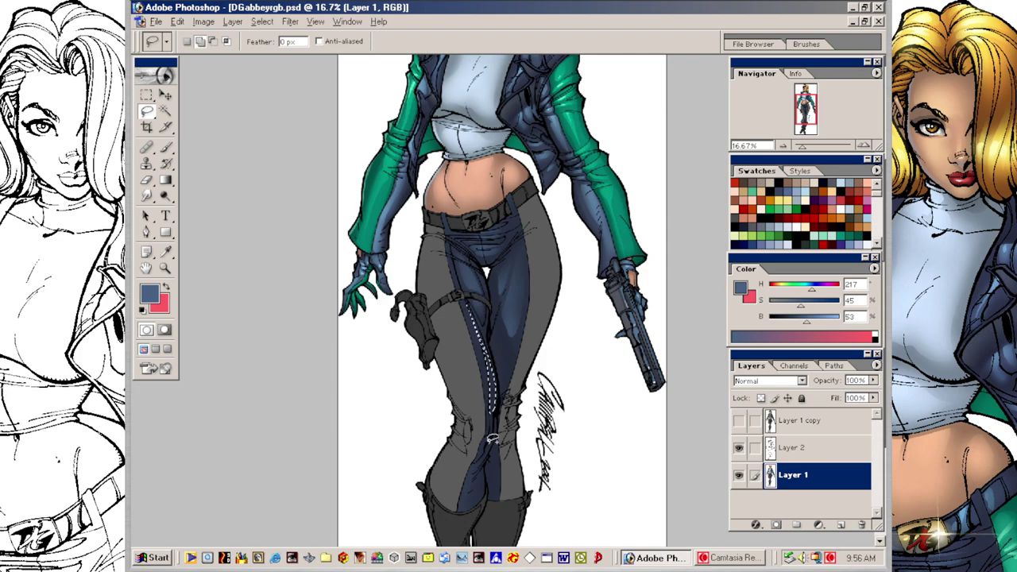
mouse_move(491, 408)
mouse_down()
mouse_move(469, 471)
mouse_move(469, 505)
mouse_move(478, 502)
mouse_move(481, 454)
mouse_up()
key(ctrl+h)
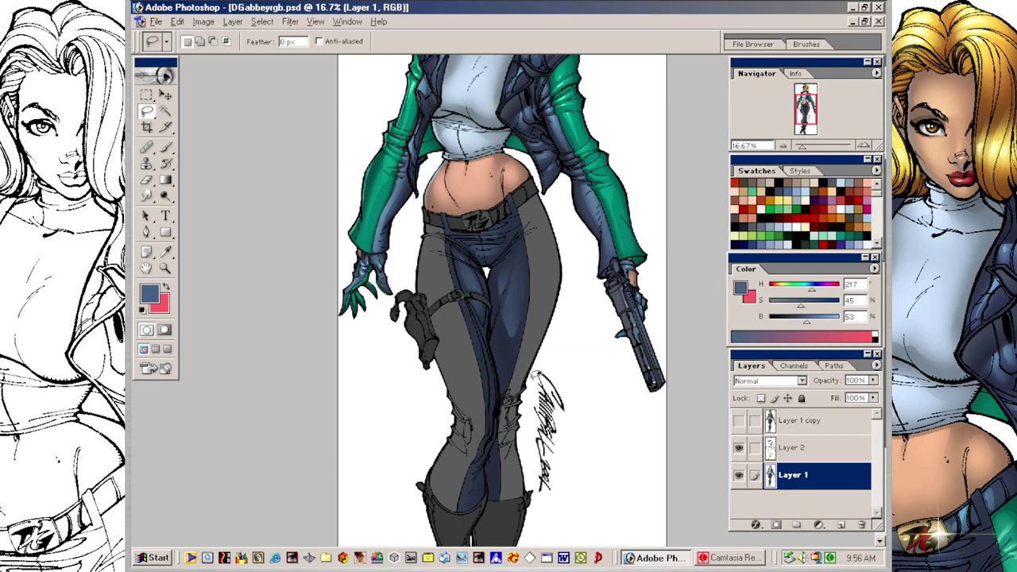
key(b)
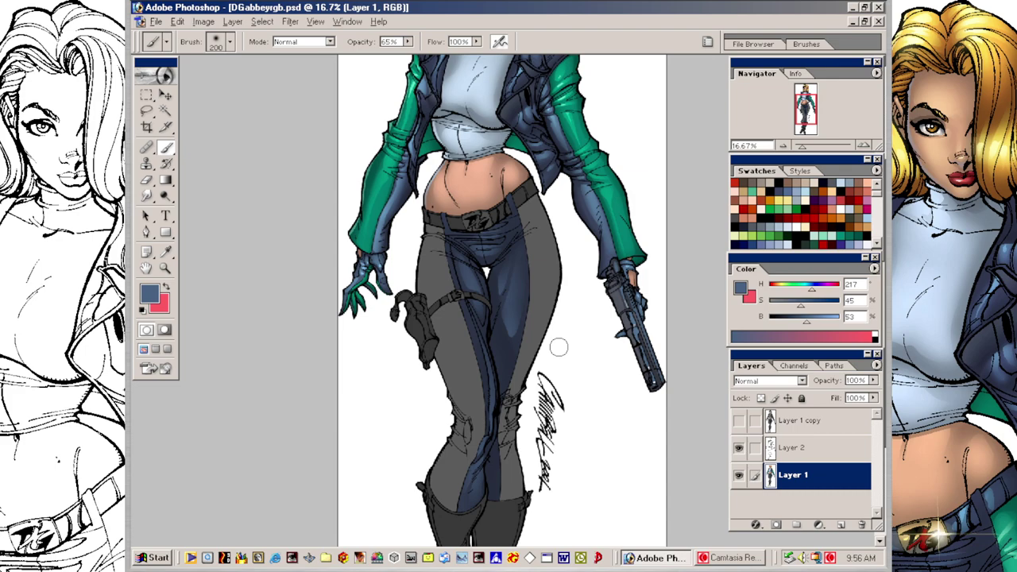
Step: Outline narrow highlights on the inner panel from knee to shin and brush them a brighter blue (H 217, S 49, B 69)
key(l)
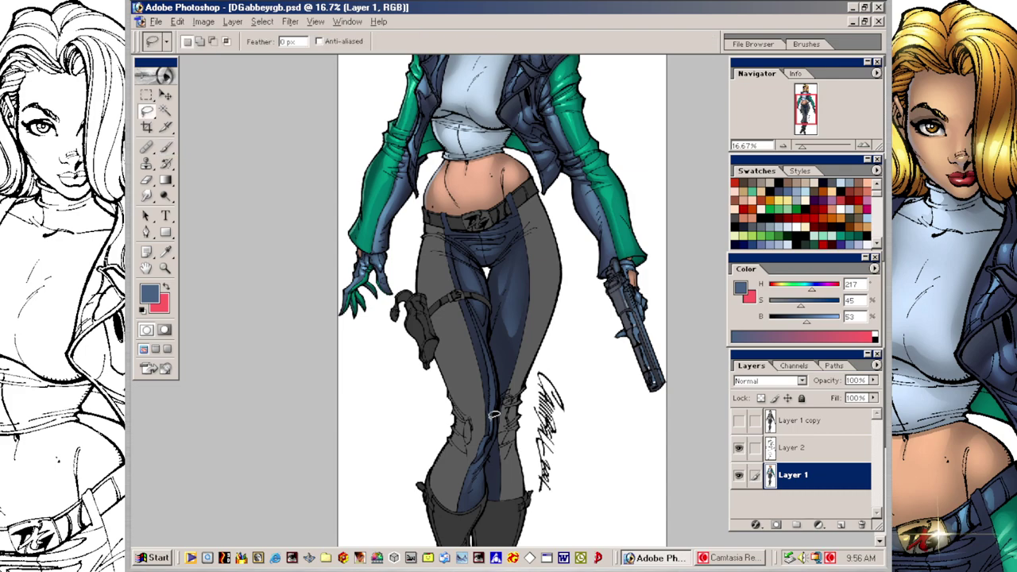
mouse_move(492, 433)
mouse_down()
mouse_move(491, 418)
mouse_move(478, 471)
mouse_up()
key(b)
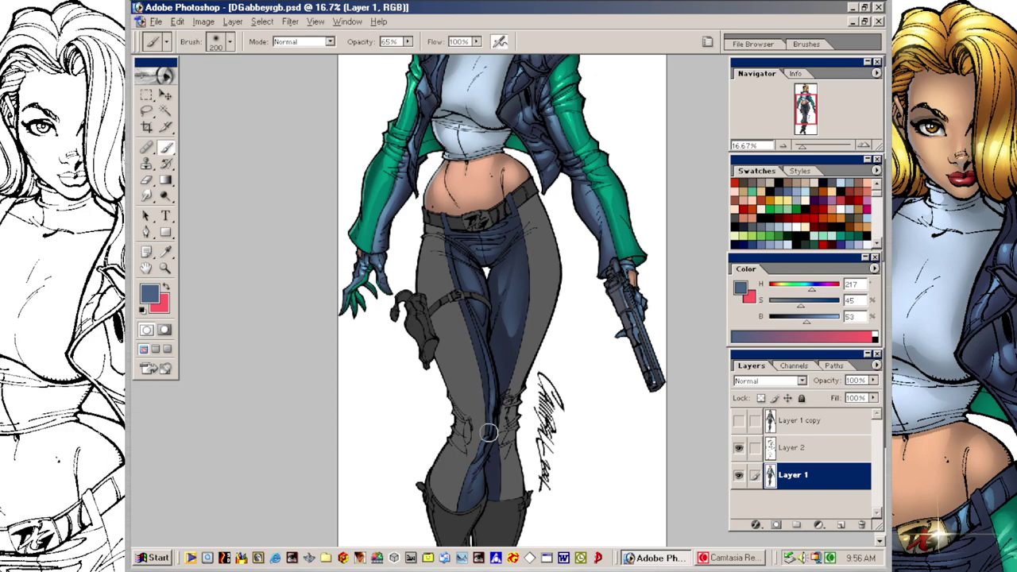
click(818, 321)
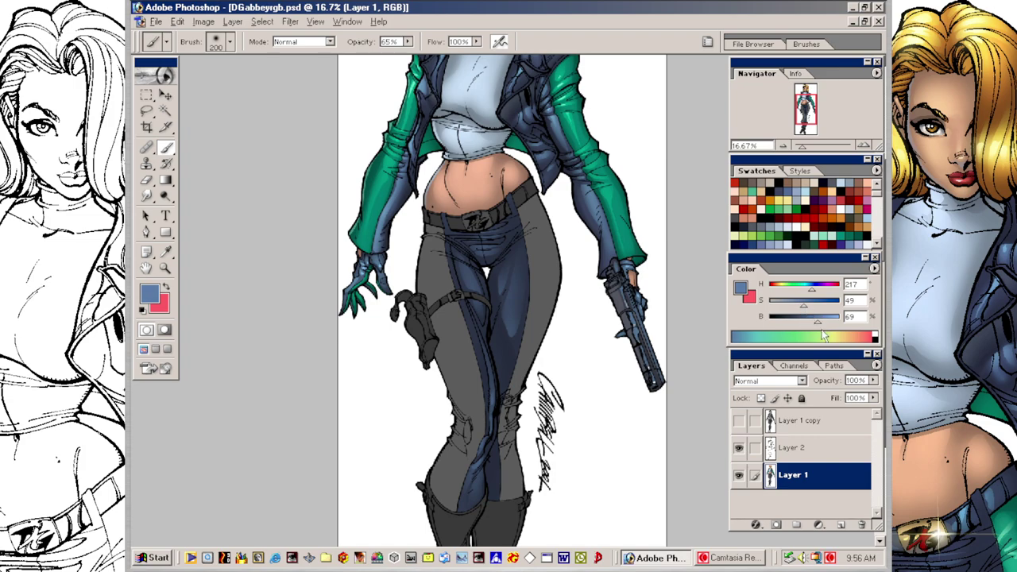
mouse_move(484, 422)
mouse_down()
mouse_move(472, 458)
mouse_move(479, 448)
mouse_up()
drag(468, 483, 479, 470)
Step: Outline narrow highlights on the crotch and both inner thighs and brush them a brighter blue (H 217, S 49, B 69) at 200 px
key(l)
mouse_move(521, 264)
mouse_down()
mouse_move(507, 327)
mouse_move(524, 274)
mouse_move(519, 197)
mouse_up()
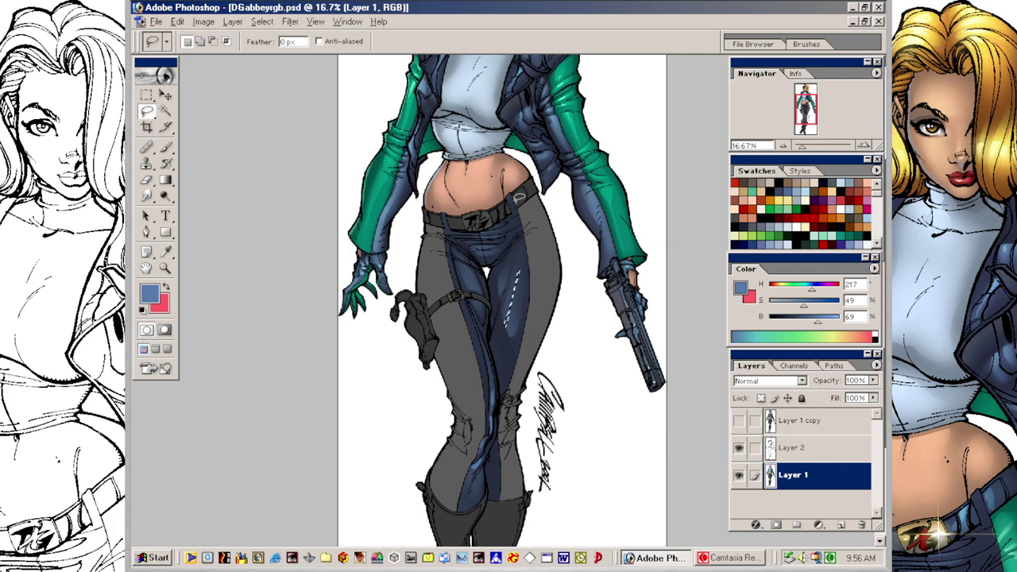
mouse_move(488, 293)
mouse_down()
mouse_move(468, 266)
mouse_move(483, 295)
mouse_up()
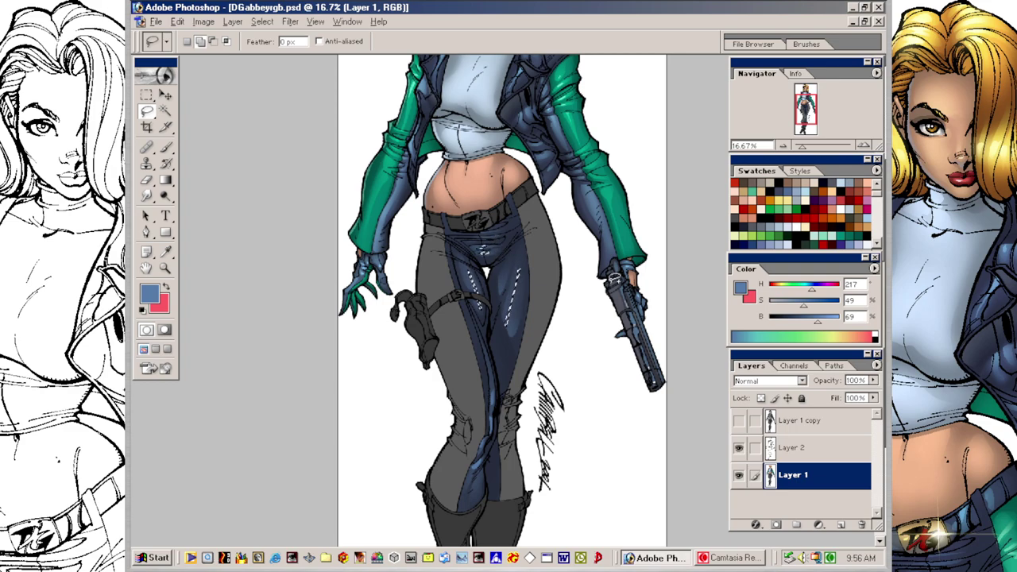
key(ctrl+d)
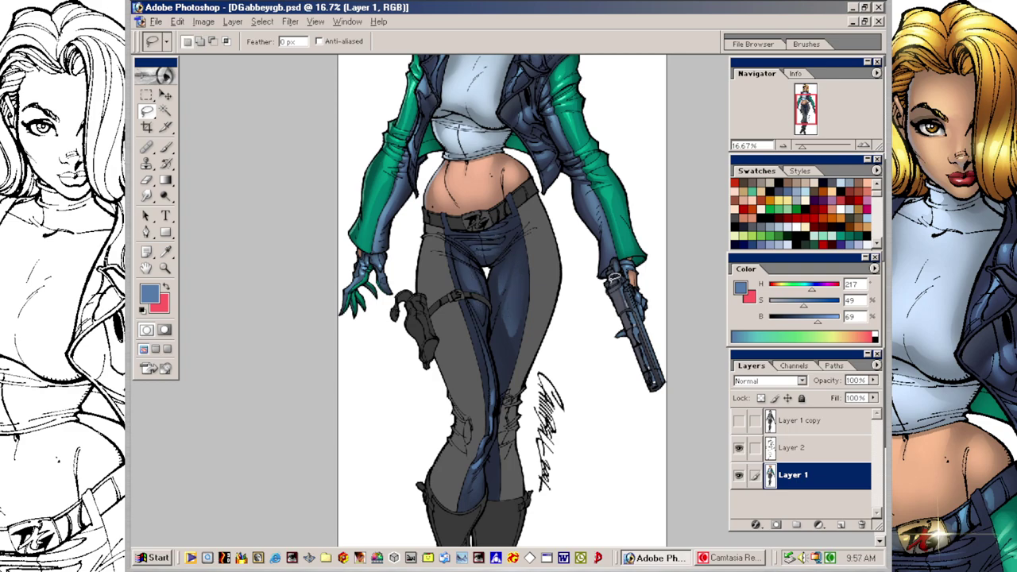
key(a)
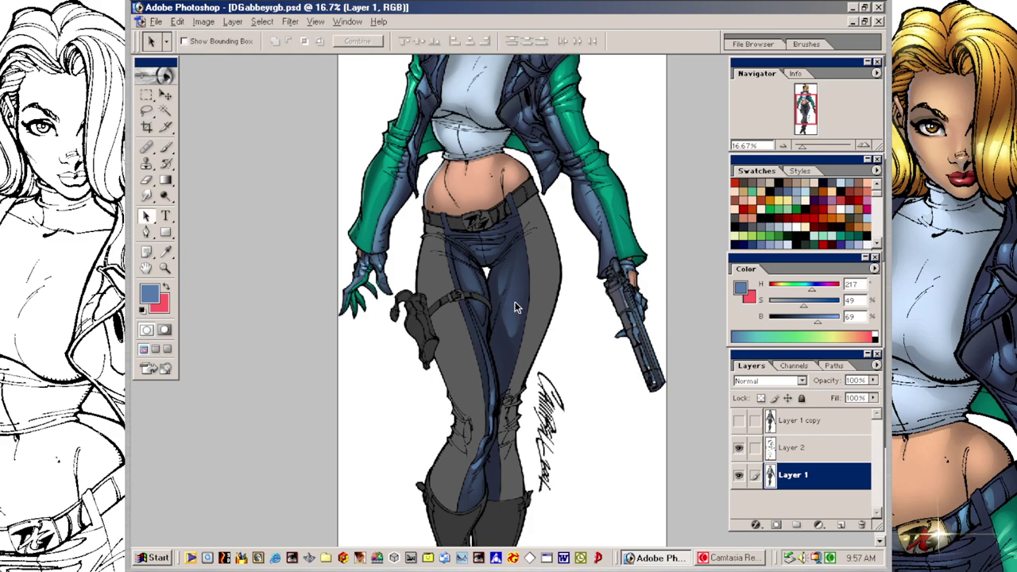
key(b)
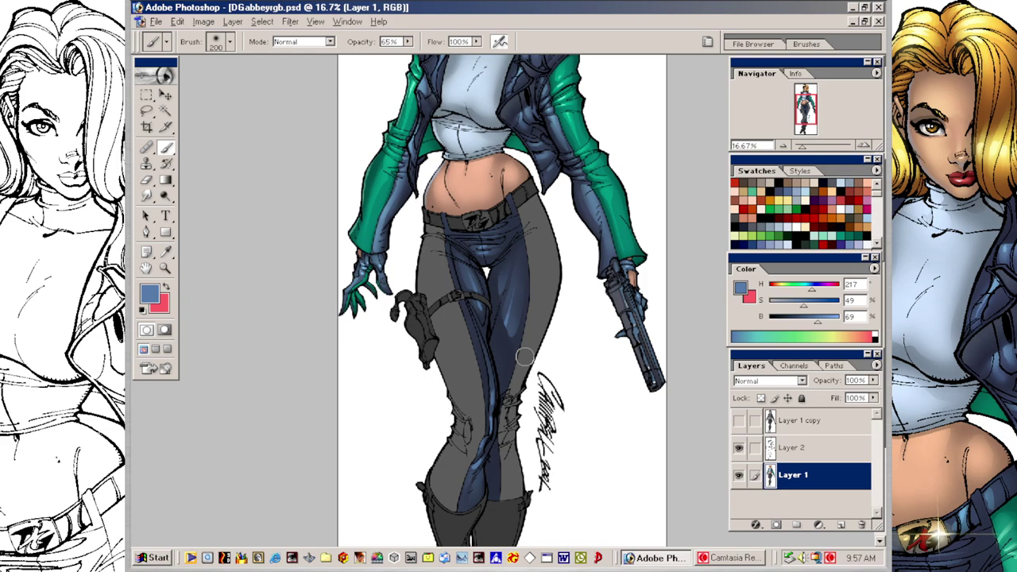
Step: Select the grey outer panels of both pant legs and fill them with the sleeve's dark green (H 172, S 100, B 31)
key(w)
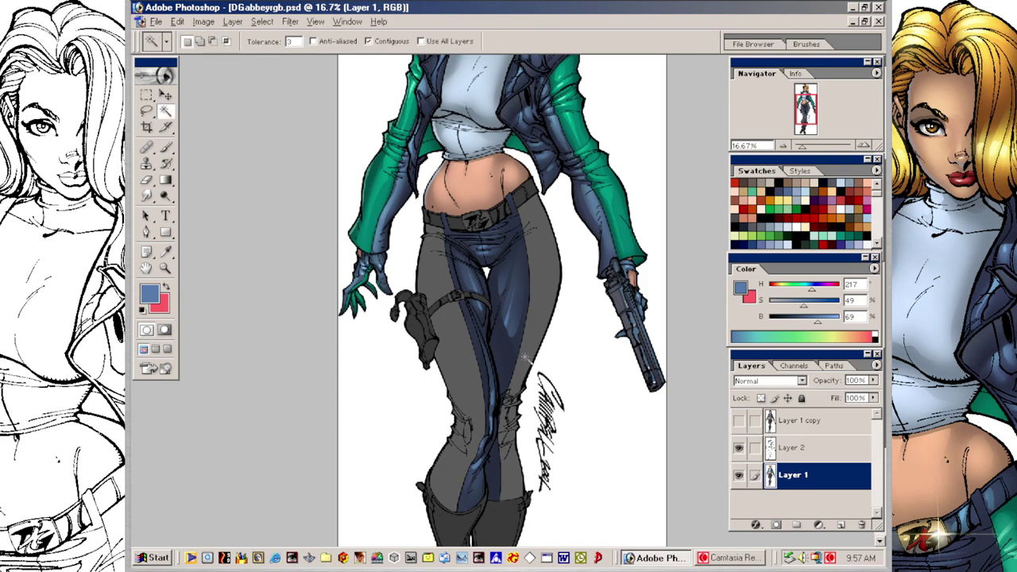
key(shift)
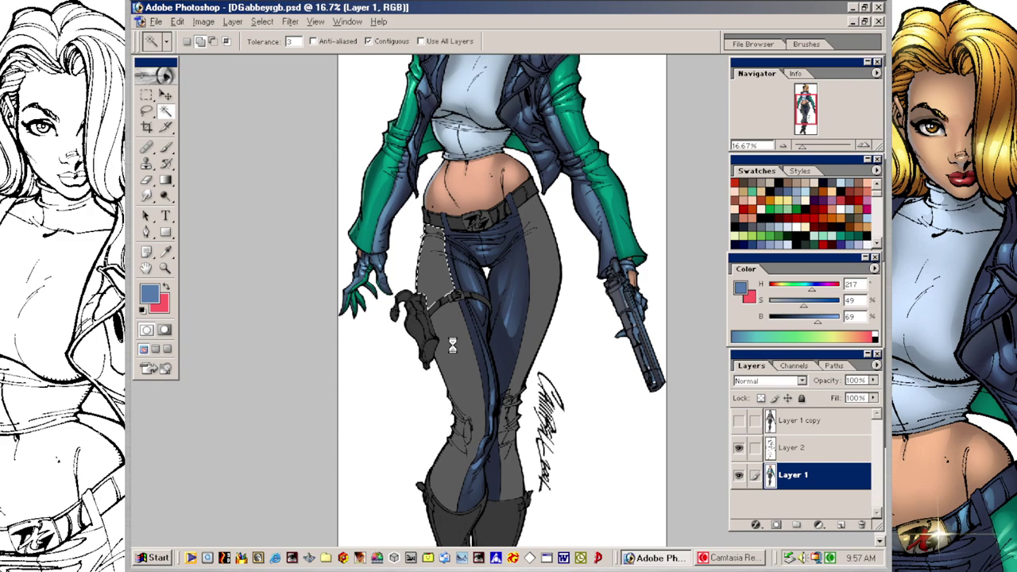
shift+click(540, 272)
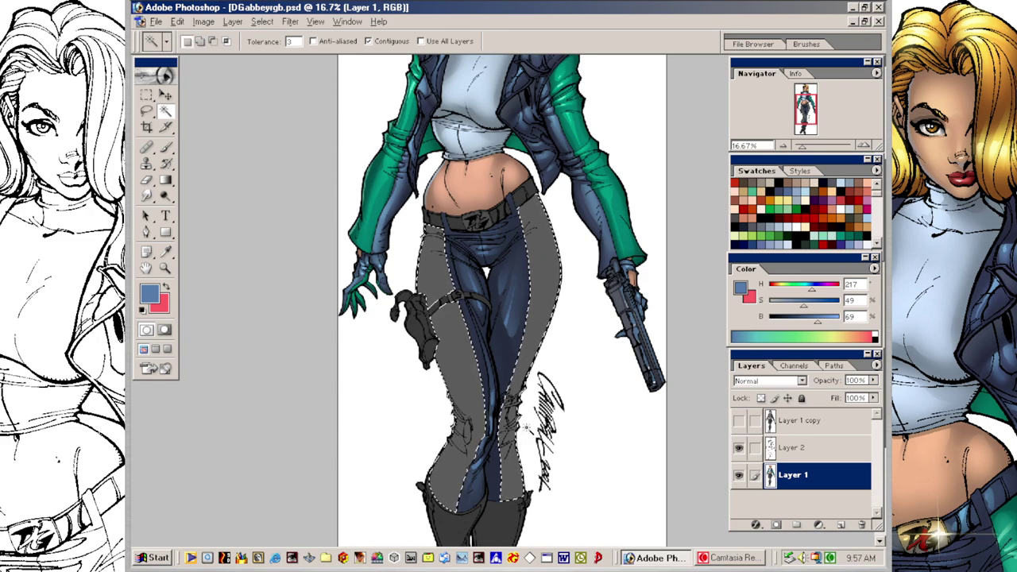
key(b)
alt+click(383, 155)
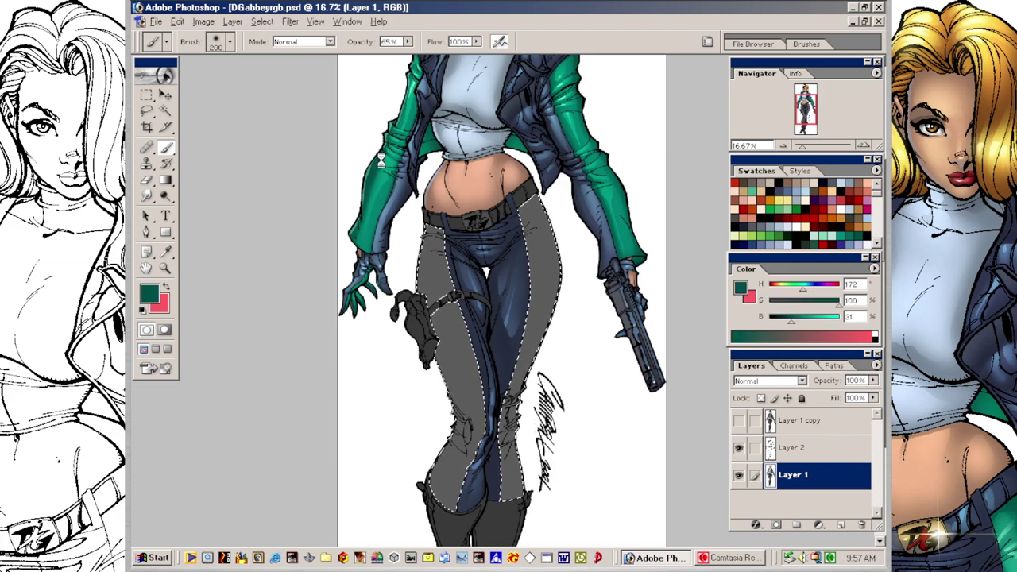
key(alt+BackSpace)
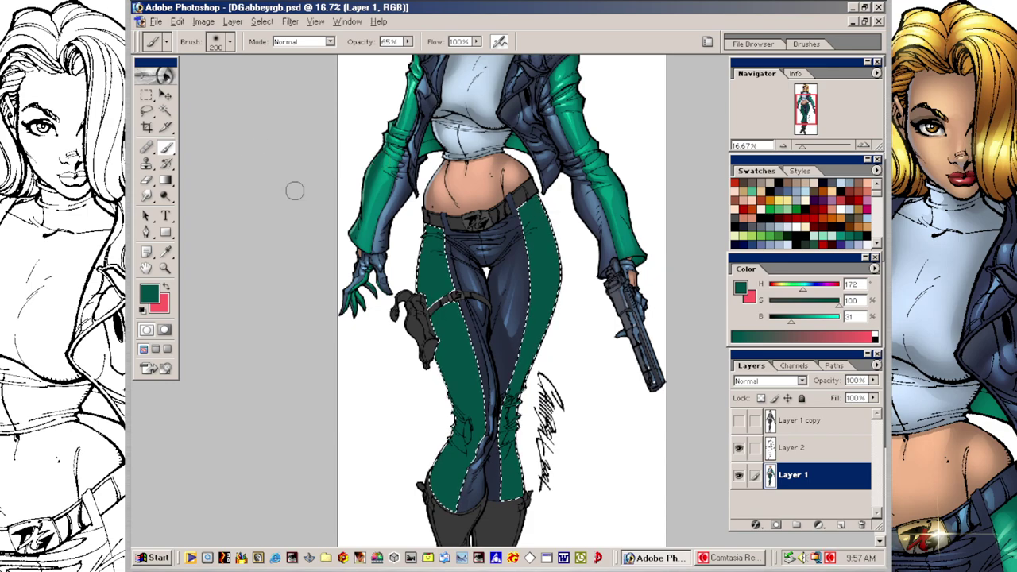
key(ctrl+d)
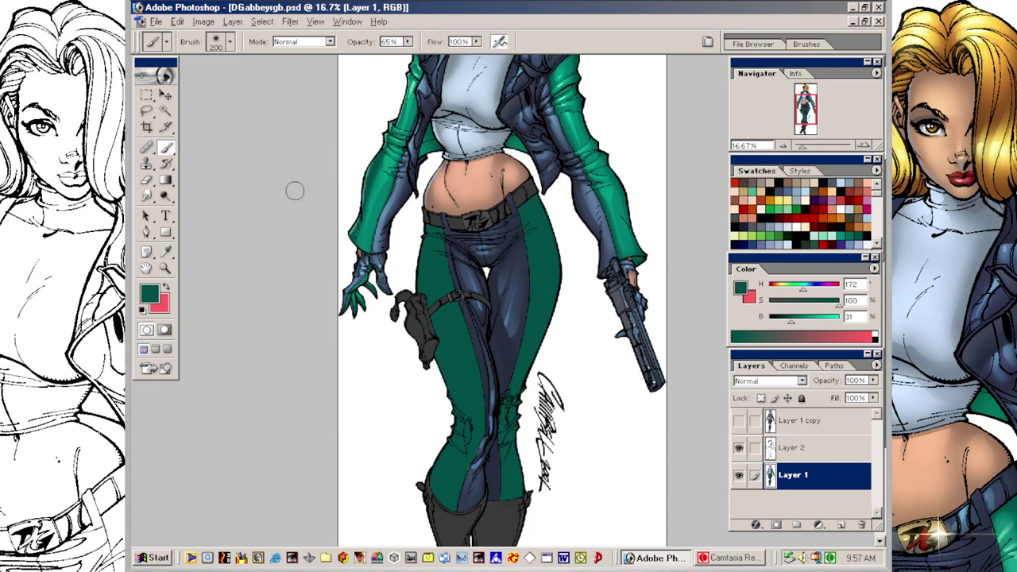
Step: Shade the outer green panels of both legs with the sleeve's mid green (H 173, S 100, B 49) using soft brushes of 200 to 250 px
key(a)
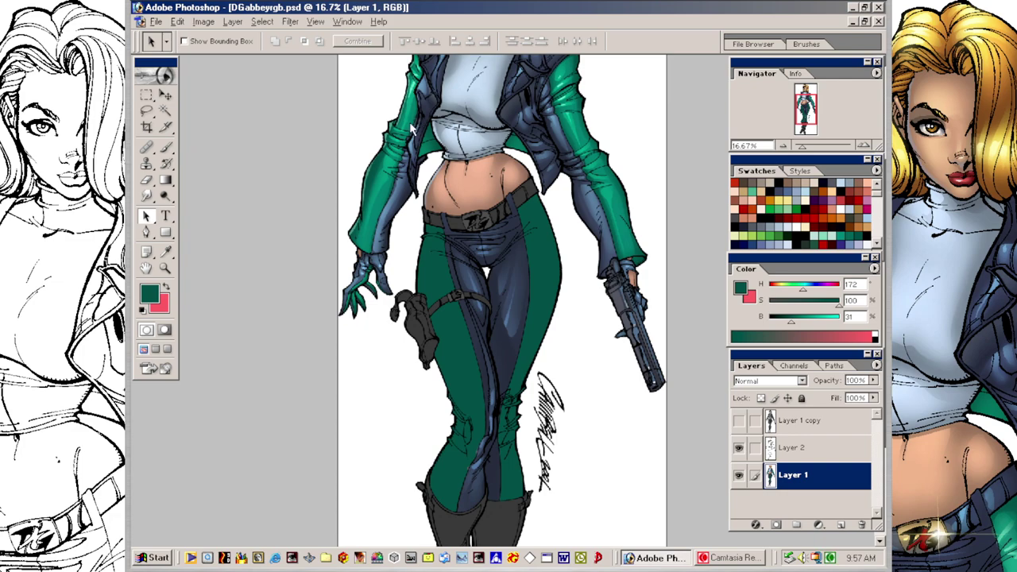
key(b)
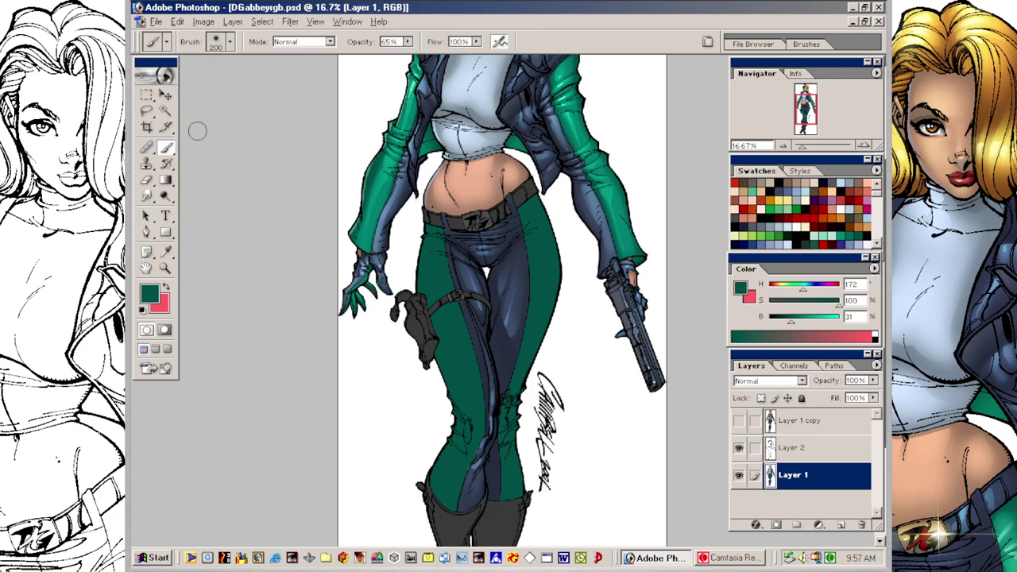
alt+click(413, 110)
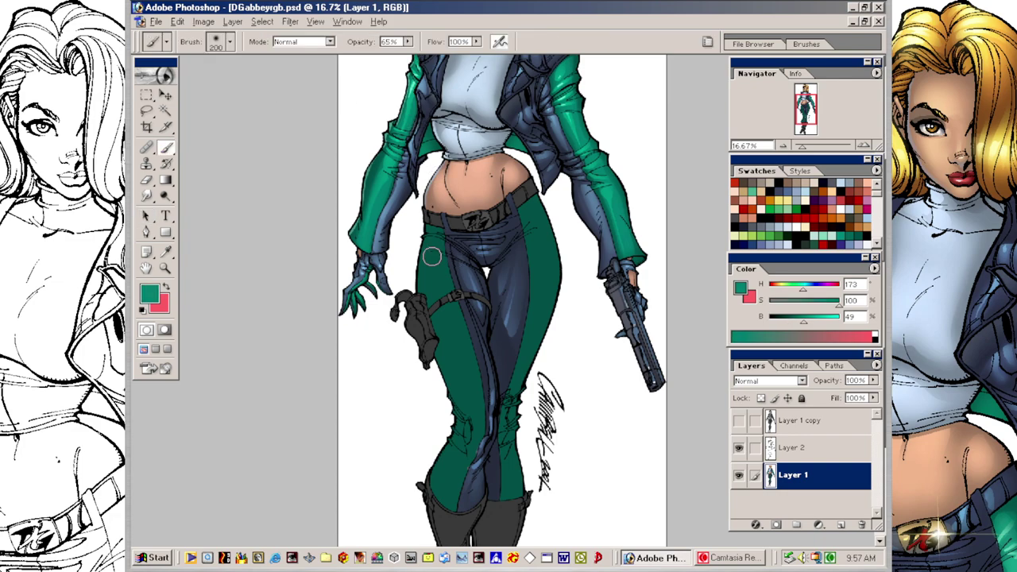
key(])
key(])
drag(443, 270, 476, 366)
key(bracketleft)
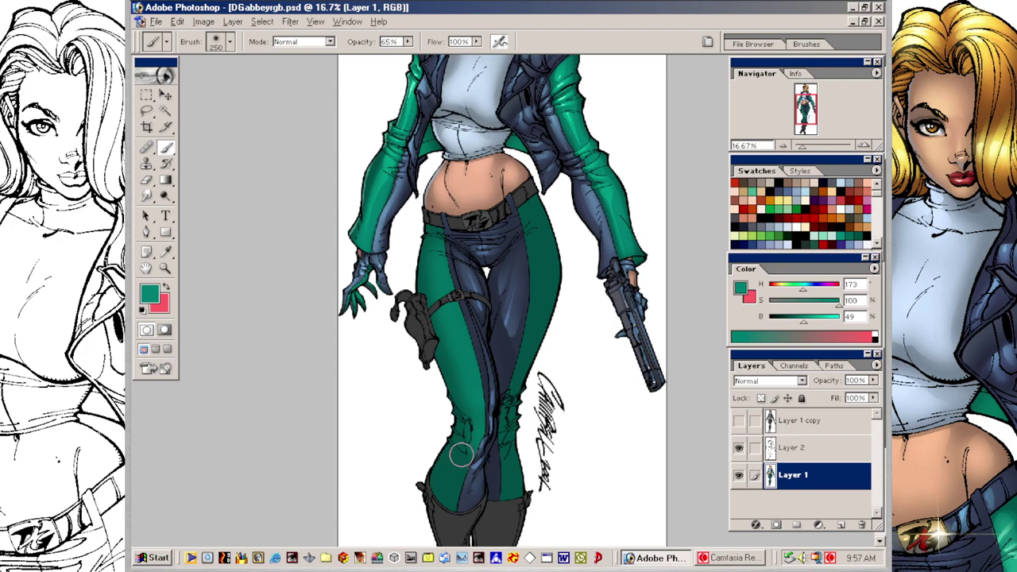
mouse_move(462, 456)
mouse_down()
mouse_move(447, 489)
mouse_move(461, 464)
mouse_up()
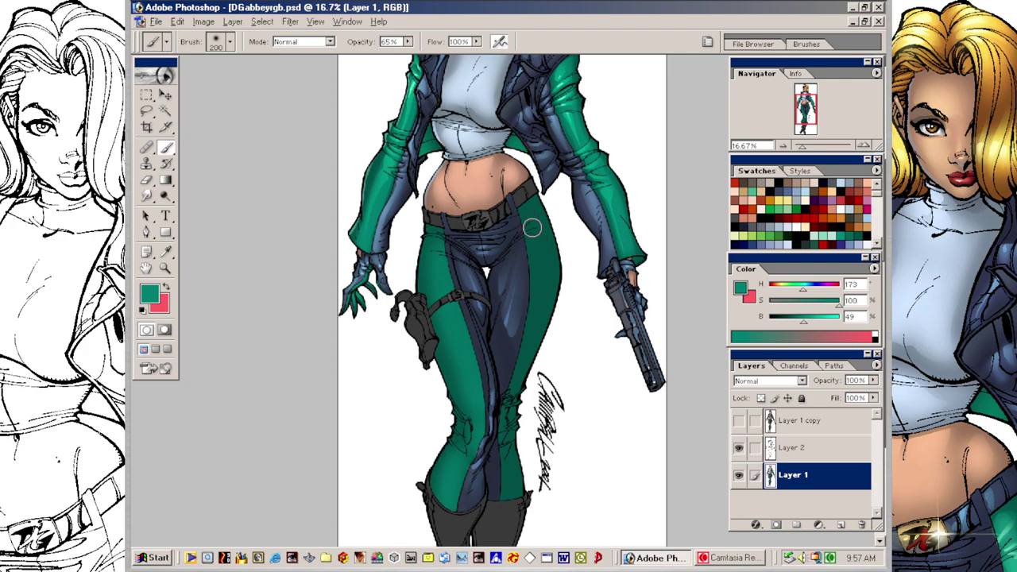
drag(527, 228, 529, 317)
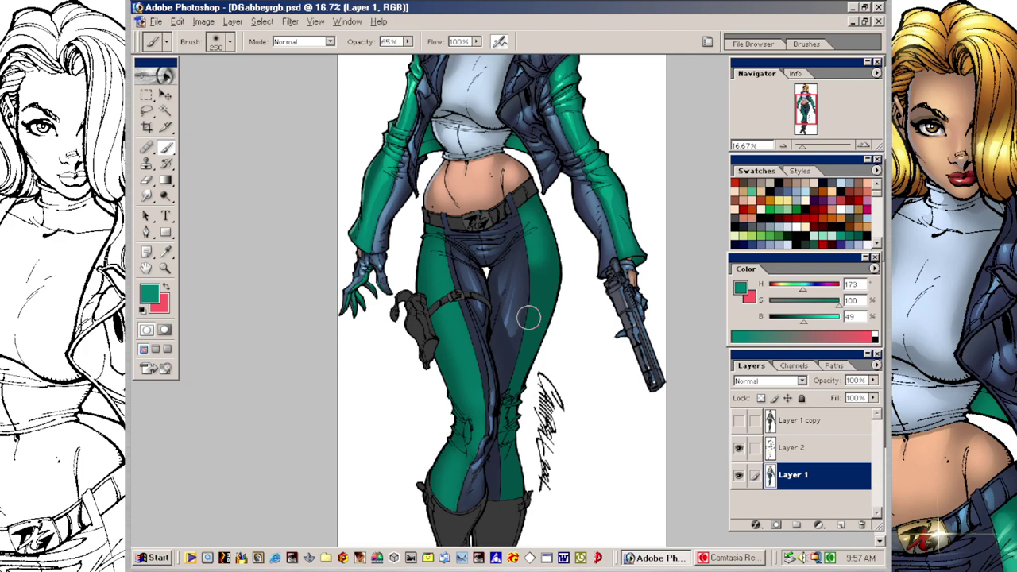
key(bracketleft)
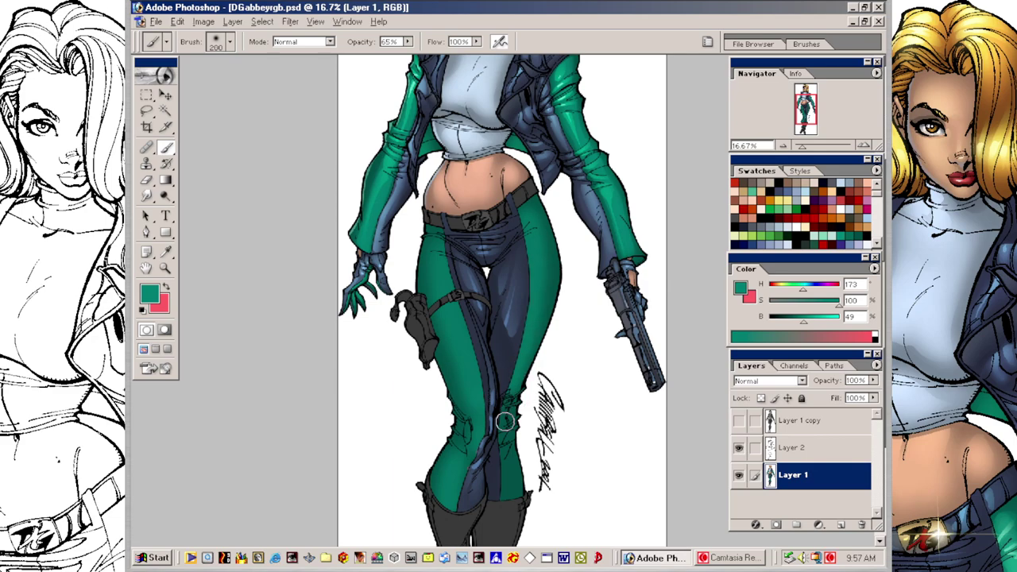
drag(507, 447, 513, 497)
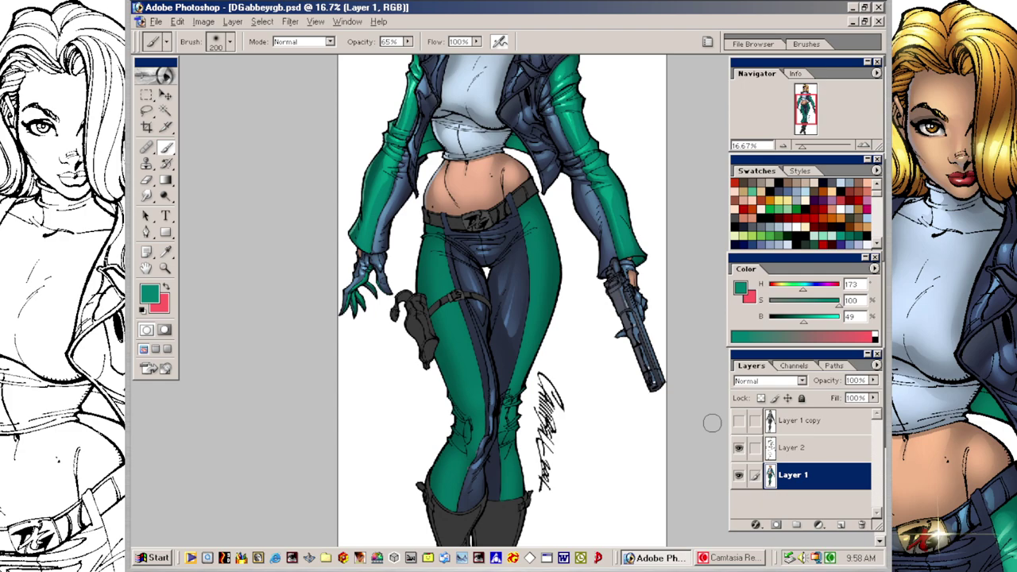
Step: Outline highlight shapes on both green panels from hip to shin and brush them with the sleeve's lighter green (H 168, S 100, B 61) at 200 px
drag(595, 392, 594, 409)
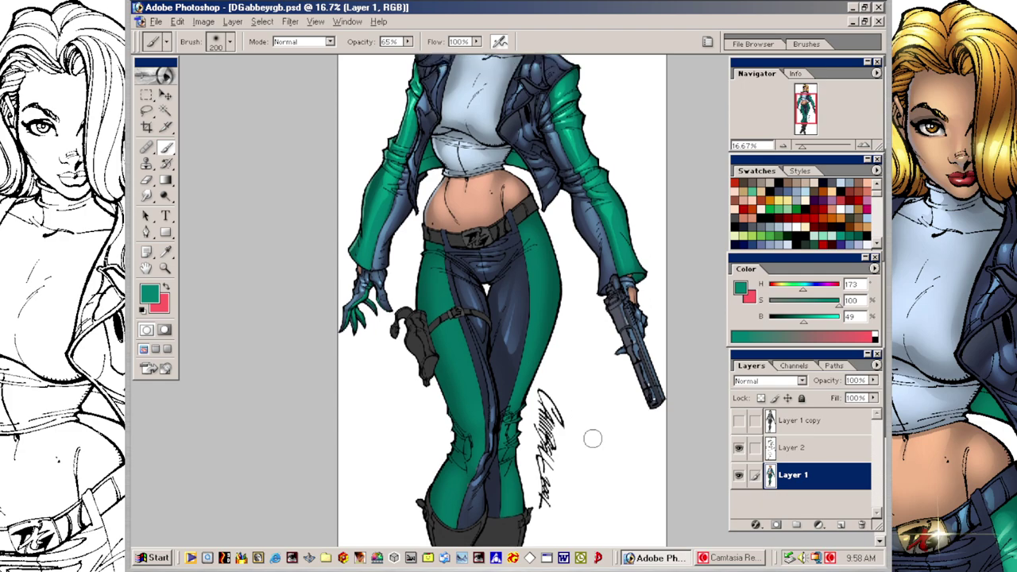
key(l)
mouse_move(442, 260)
mouse_down()
mouse_move(428, 272)
mouse_move(449, 306)
mouse_move(440, 329)
mouse_move(466, 416)
mouse_move(478, 368)
mouse_move(456, 312)
mouse_up()
mouse_move(480, 452)
mouse_down()
mouse_move(468, 485)
mouse_move(478, 454)
mouse_move(470, 478)
mouse_move(454, 466)
mouse_move(459, 515)
mouse_up()
mouse_move(525, 240)
mouse_down()
mouse_move(532, 233)
mouse_move(527, 243)
mouse_move(538, 246)
mouse_move(510, 409)
mouse_move(542, 336)
mouse_move(553, 274)
mouse_move(538, 253)
mouse_up()
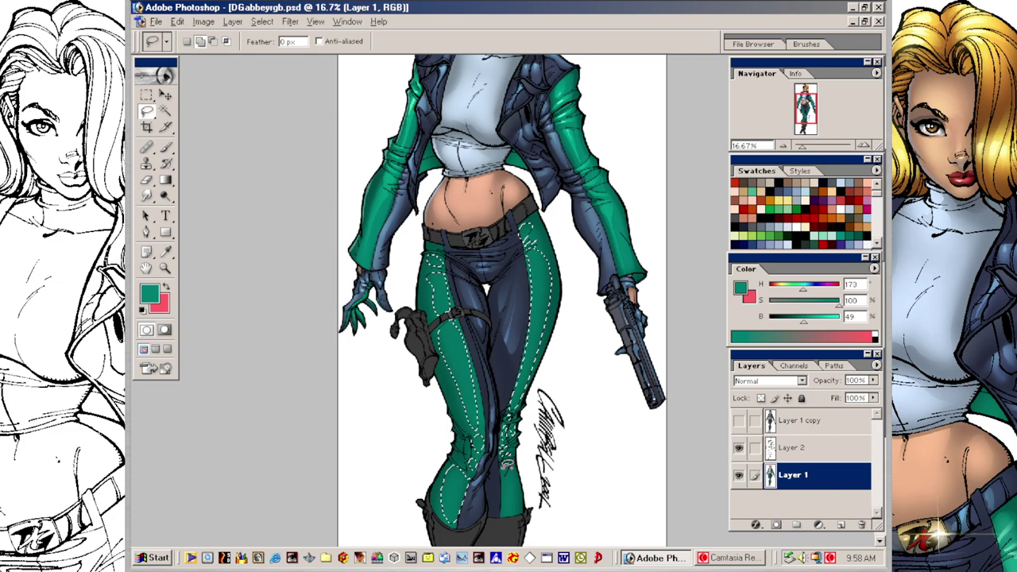
click(572, 360)
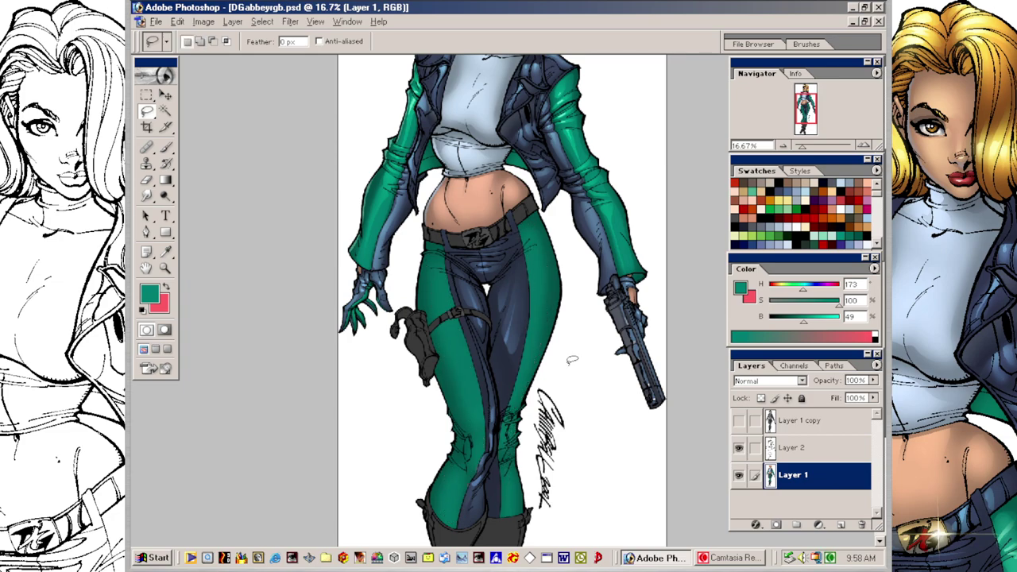
key(v)
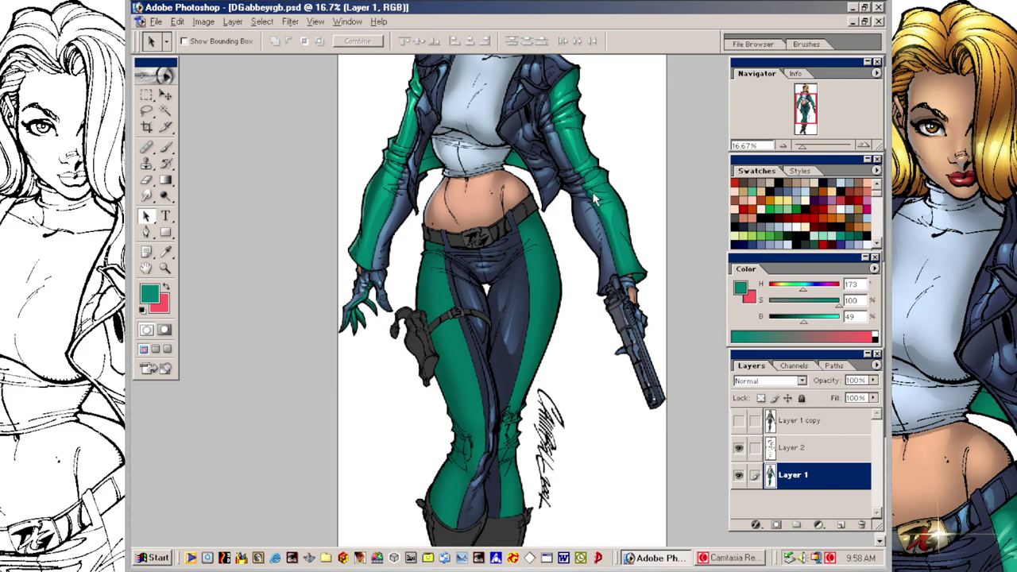
click(166, 148)
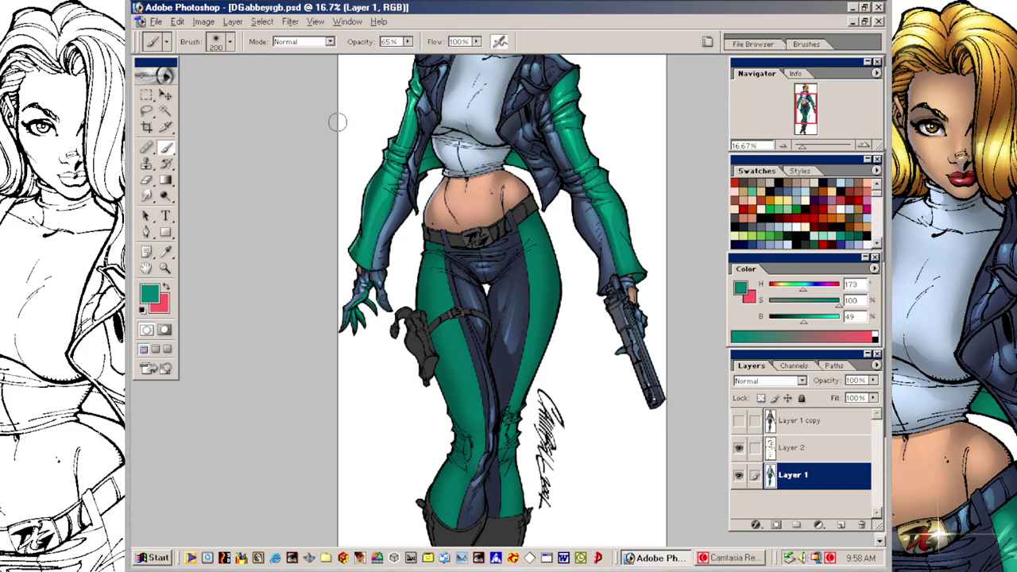
alt+click(418, 112)
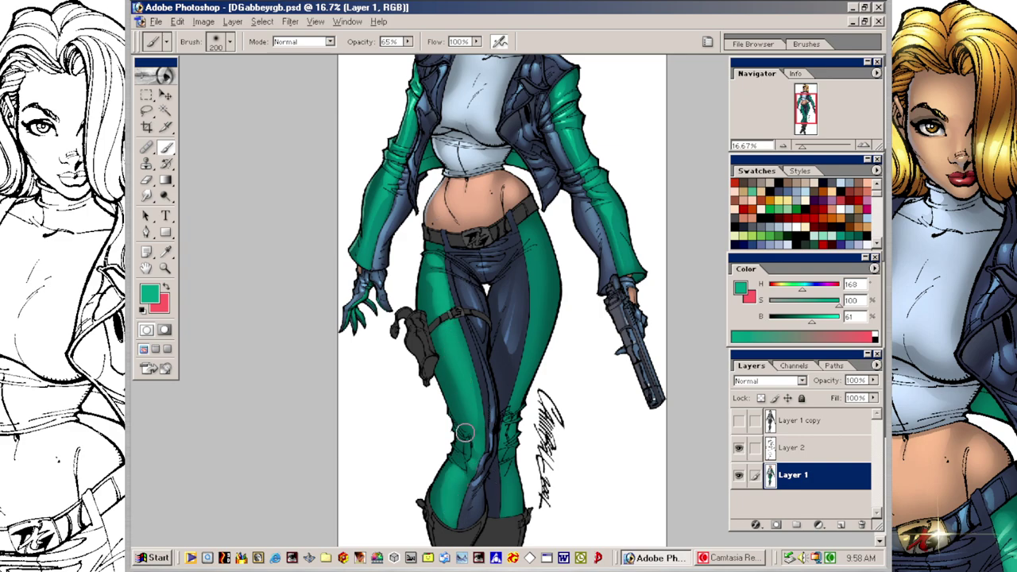
drag(534, 257, 534, 290)
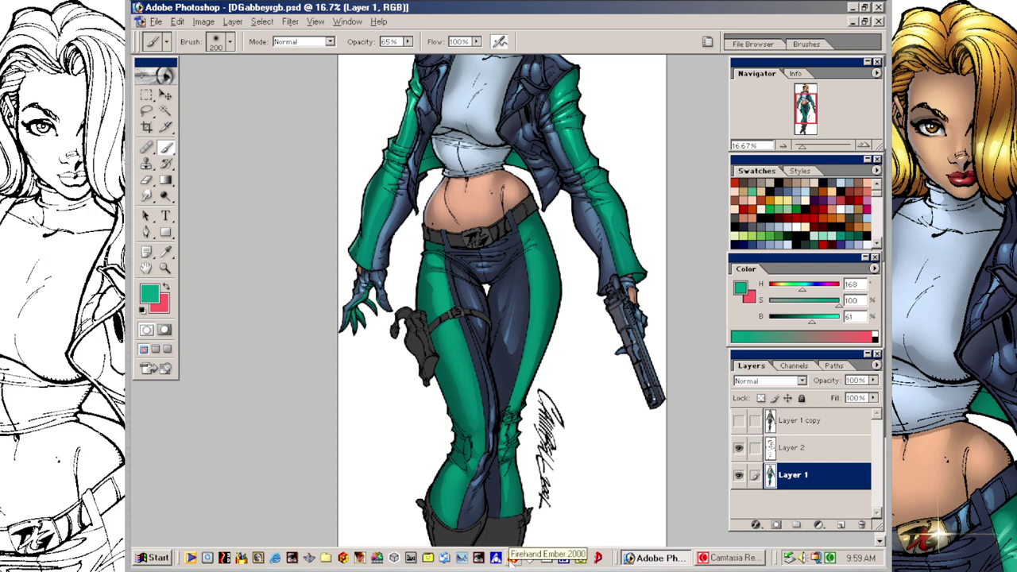
Step: Outline narrower highlights inside the green panels' lit areas and brush them a brighter green (H 168, S 100, B 66)
key(l)
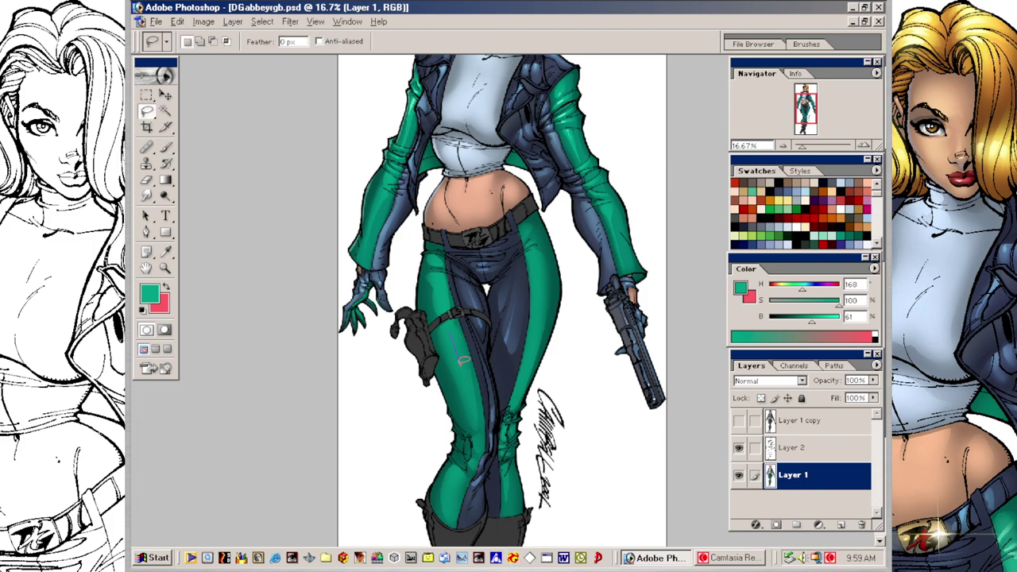
mouse_move(472, 406)
mouse_down()
mouse_move(475, 426)
mouse_move(450, 329)
mouse_up()
mouse_move(533, 330)
mouse_down()
mouse_move(516, 403)
mouse_move(534, 332)
mouse_up()
key(b)
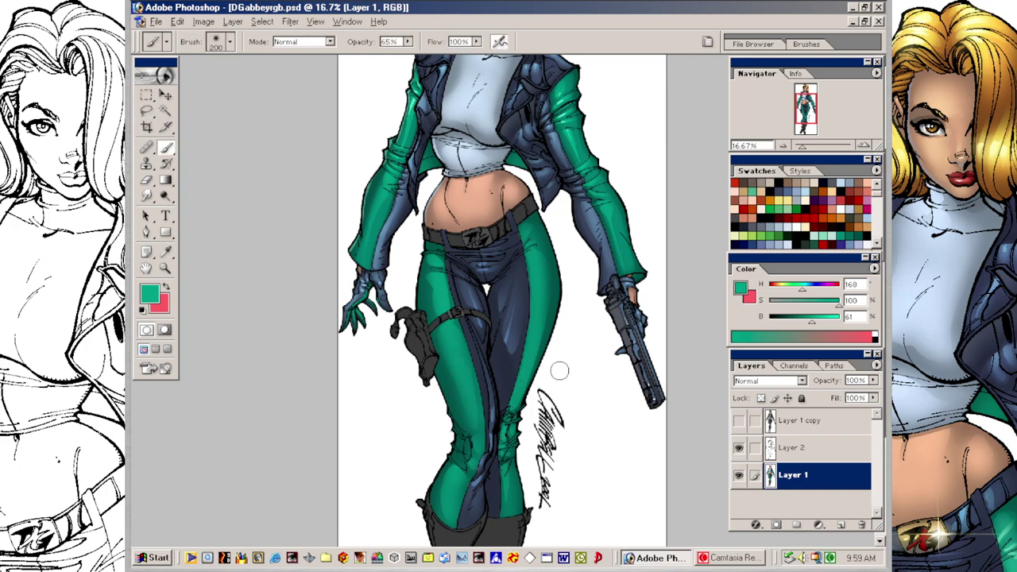
click(816, 325)
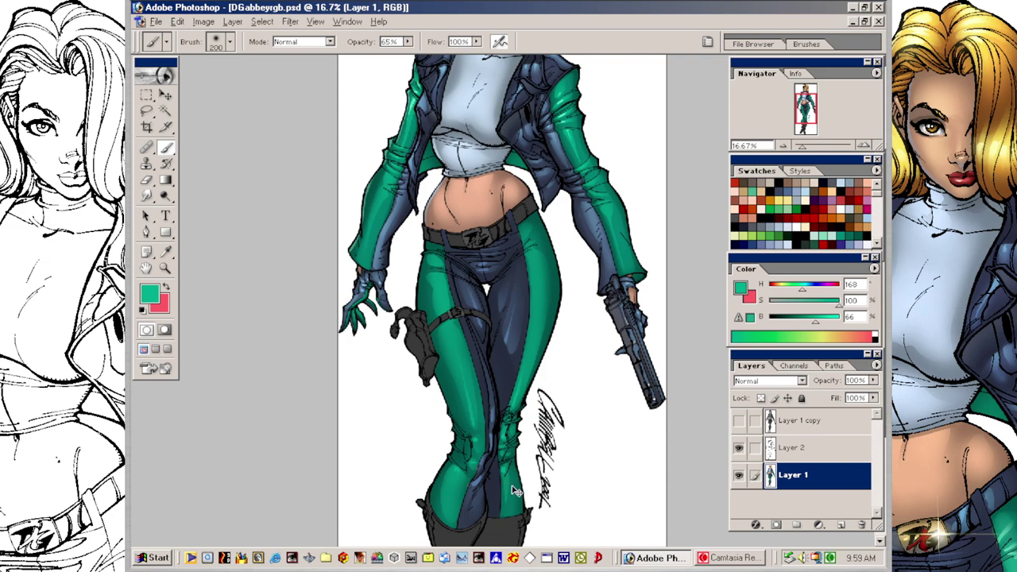
Step: Outline thin rim-light strips along the outer edge of the holster-side leg and brush them with the sleeve's muted green (H 166, S 52, B 53)
key(l)
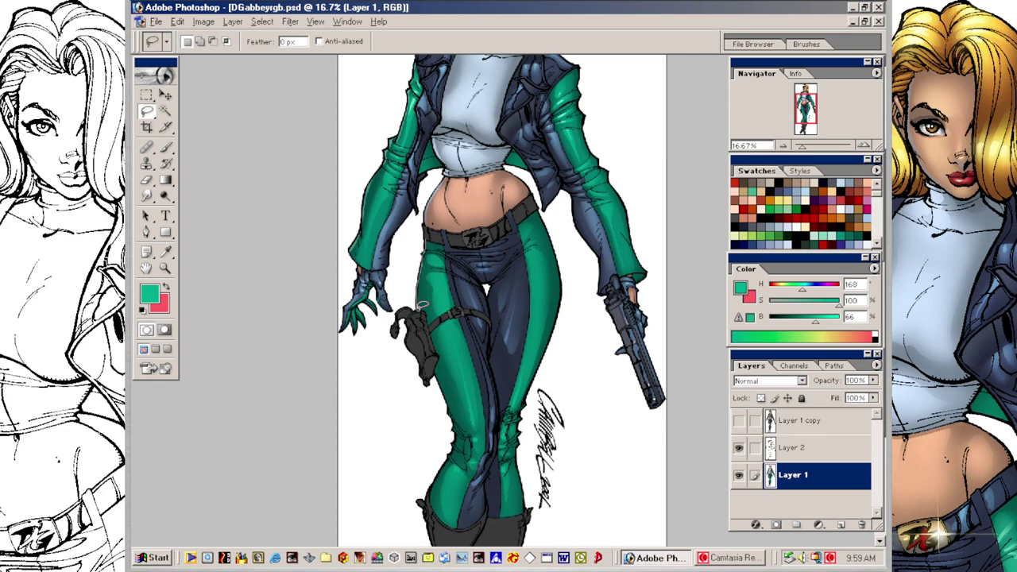
mouse_move(425, 270)
mouse_down()
mouse_move(426, 248)
mouse_move(421, 311)
mouse_up()
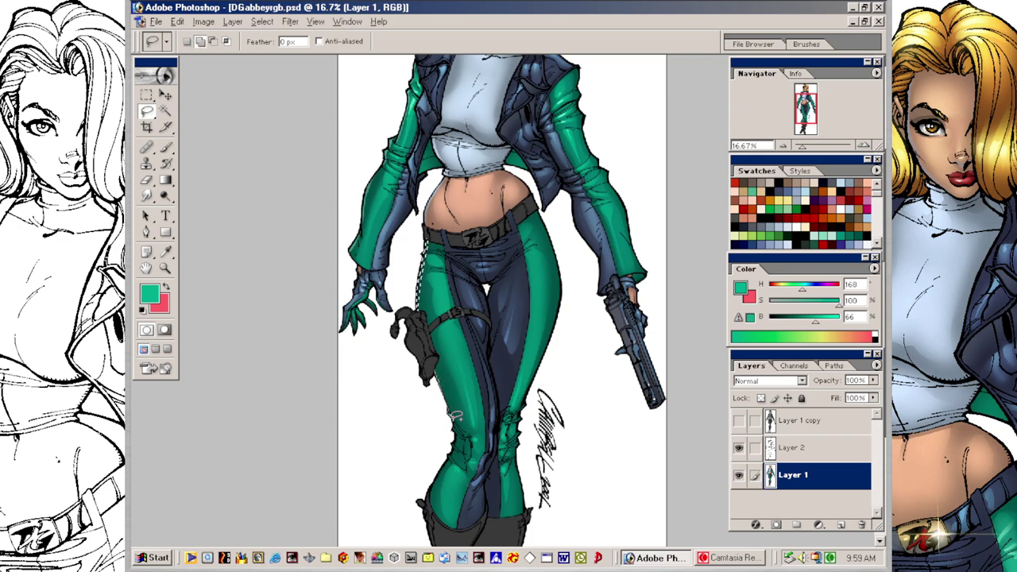
drag(456, 419, 417, 243)
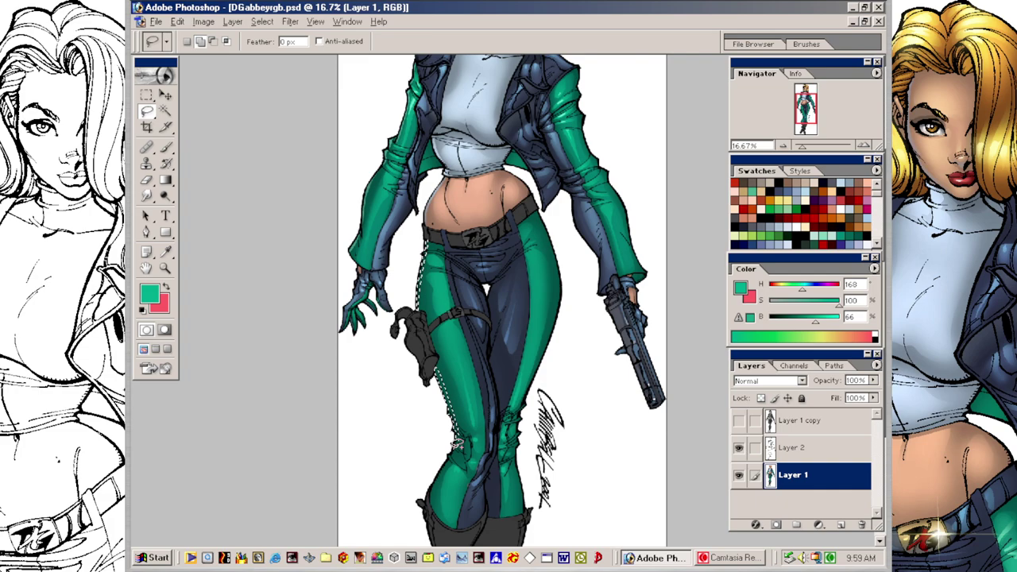
mouse_move(456, 443)
mouse_down()
mouse_move(435, 499)
mouse_move(454, 450)
mouse_up()
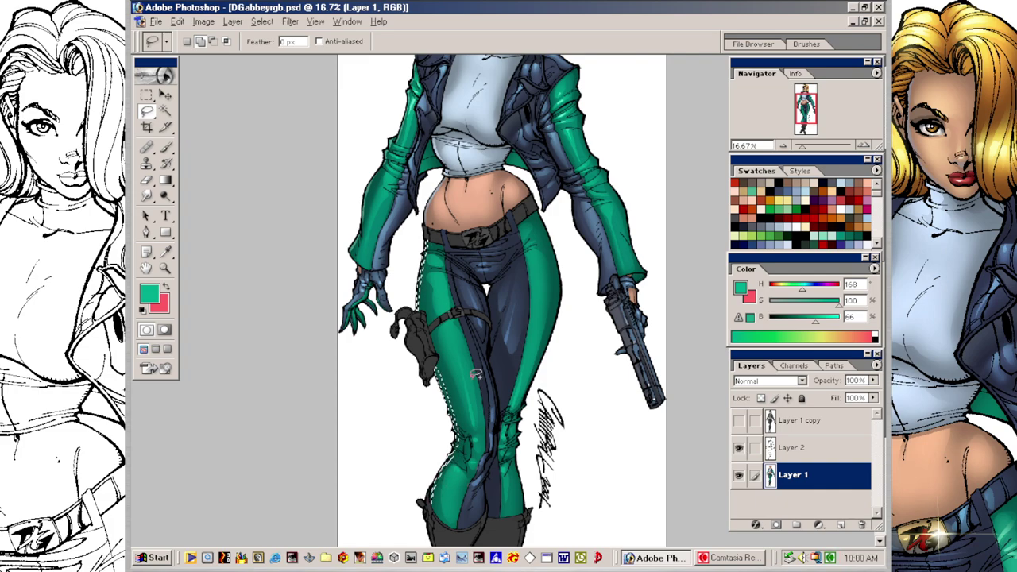
mouse_move(427, 261)
mouse_down()
mouse_move(422, 305)
mouse_move(426, 294)
mouse_up()
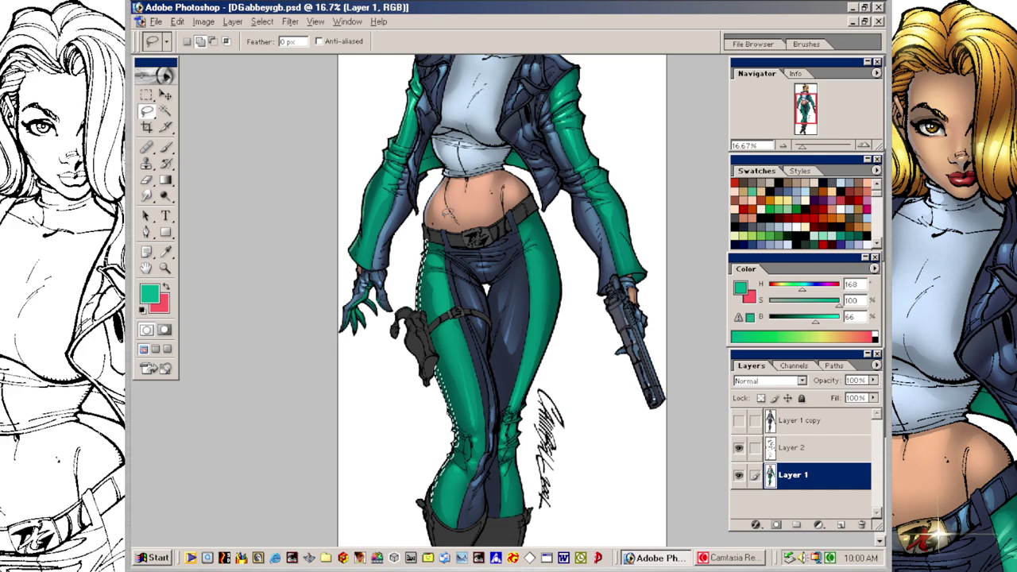
key(ctrl+h)
key(b)
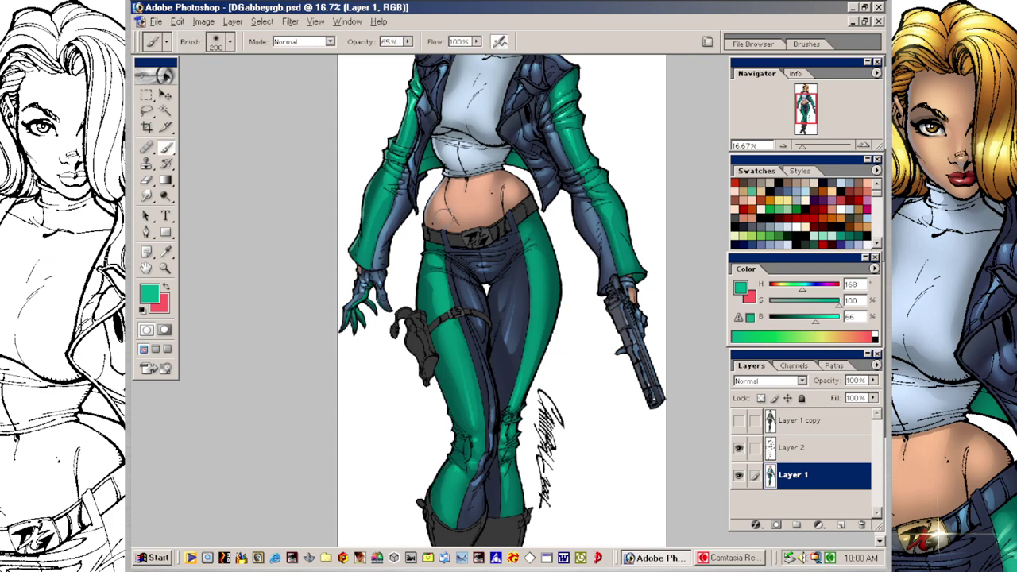
alt+click(370, 185)
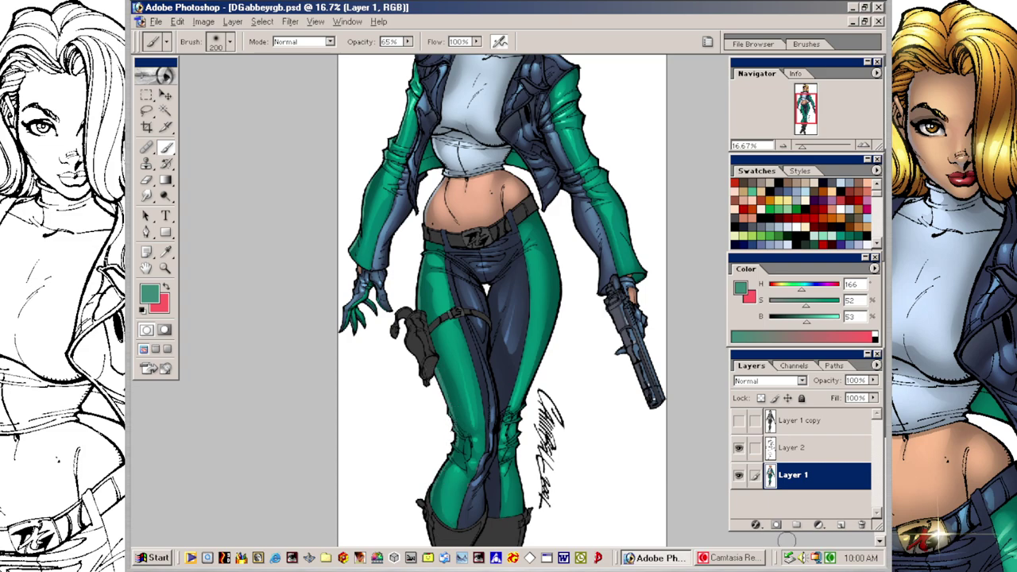
Step: Select both grey boots, fill them with the pants' dark blue (H 224, S 39, B 27) and shade them with mid blue (H 220, S 43, B 40)
key(ctrl+minus)
key(ctrl+minus)
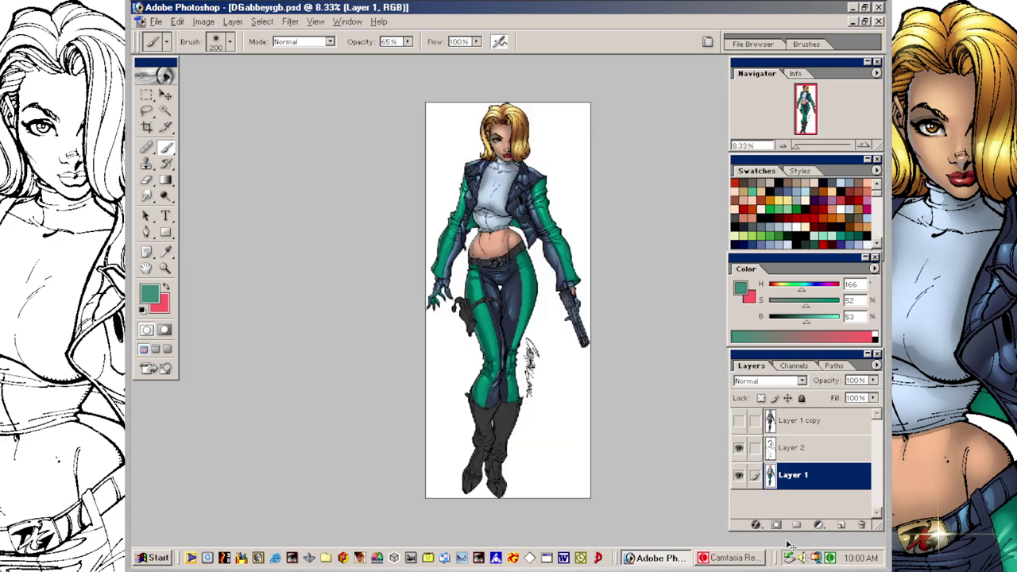
key(ctrl+plus)
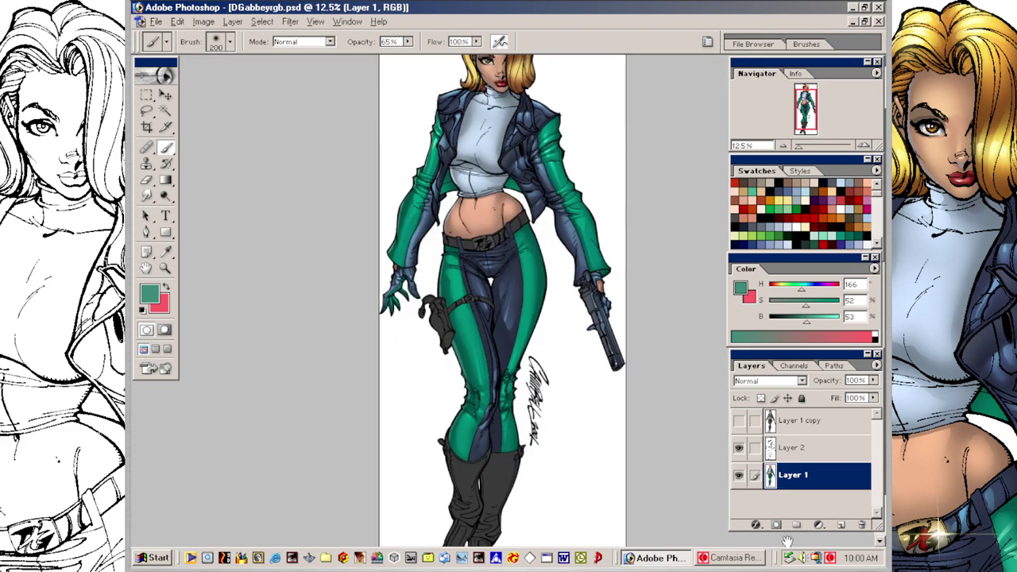
scroll(581, 426, up, 1)
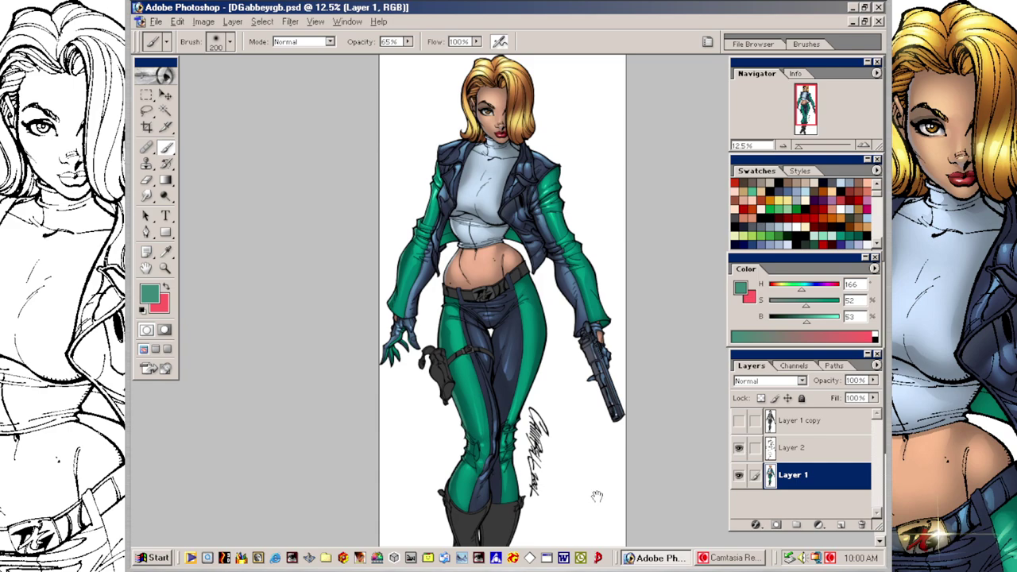
scroll(597, 504, down, 1)
drag(594, 479, 593, 437)
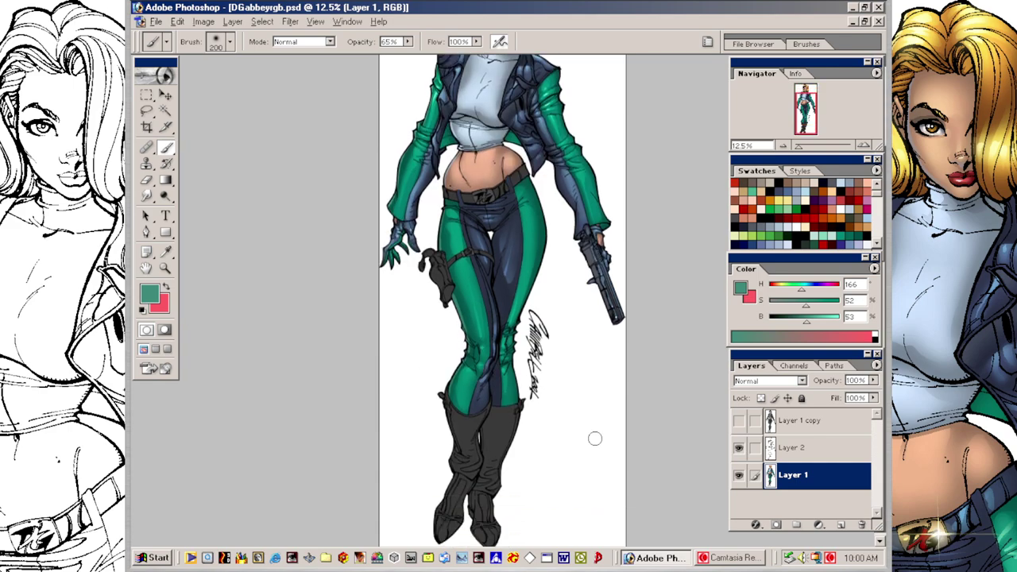
key(w)
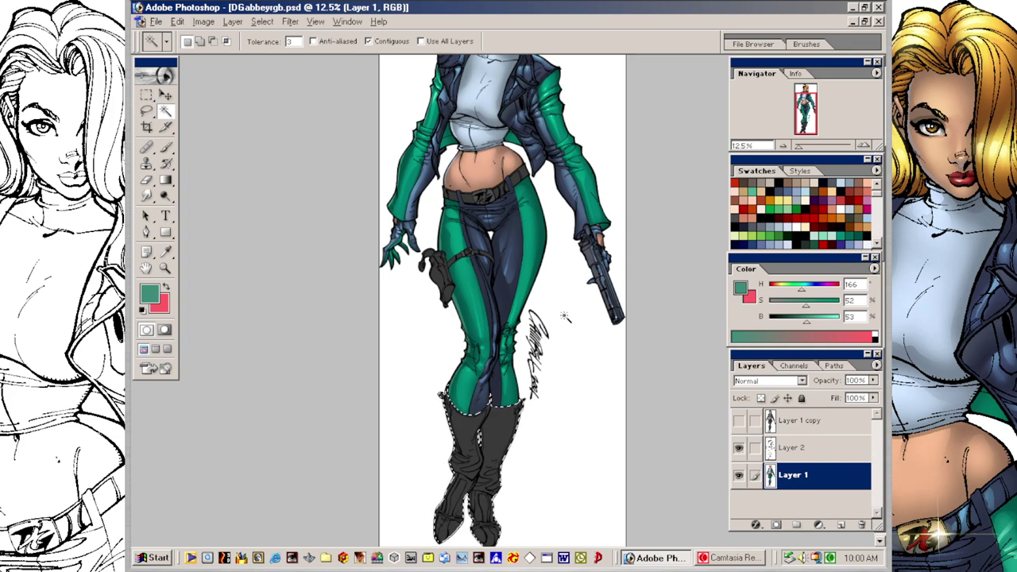
key(v)
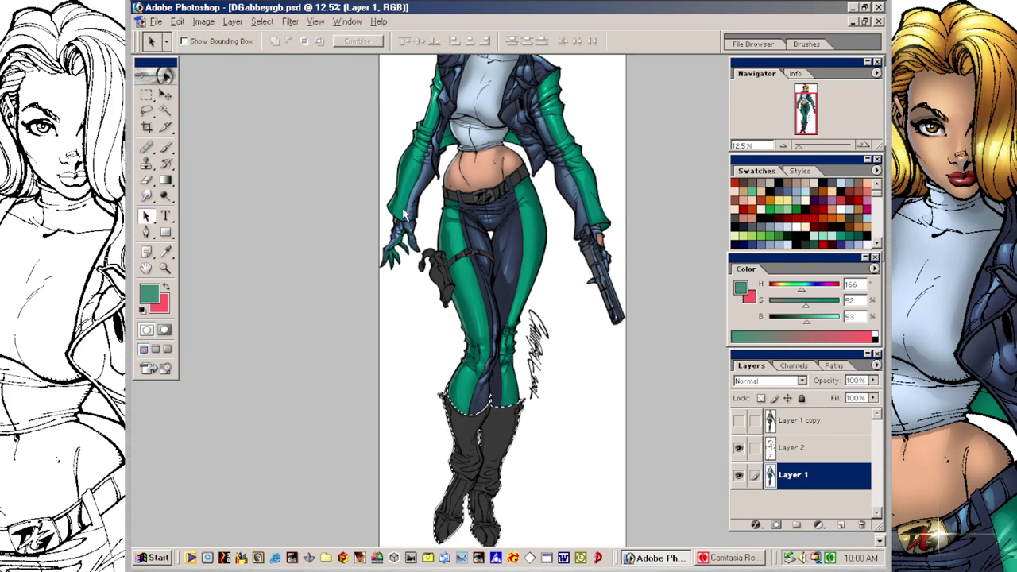
key(b)
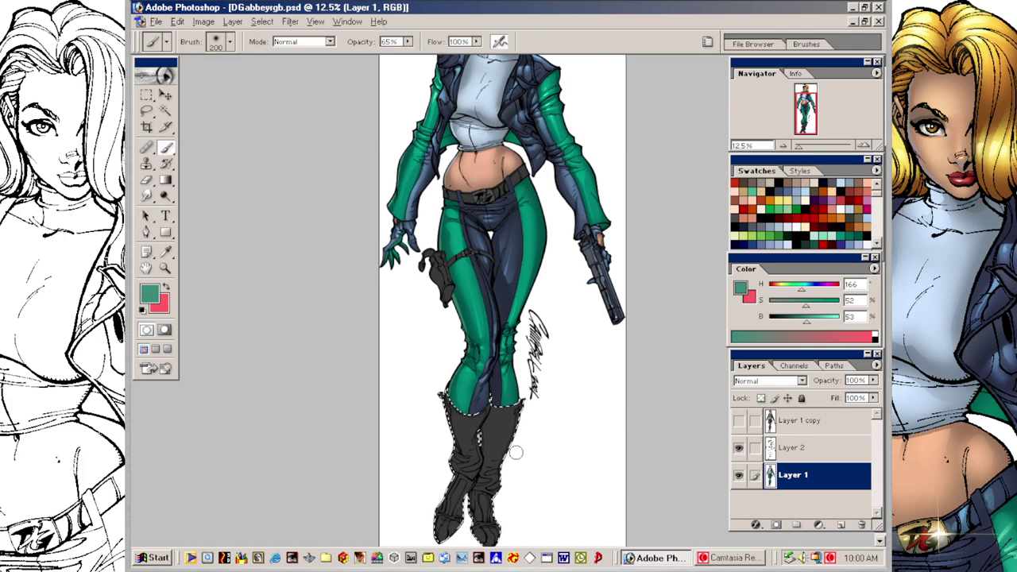
alt+click(521, 274)
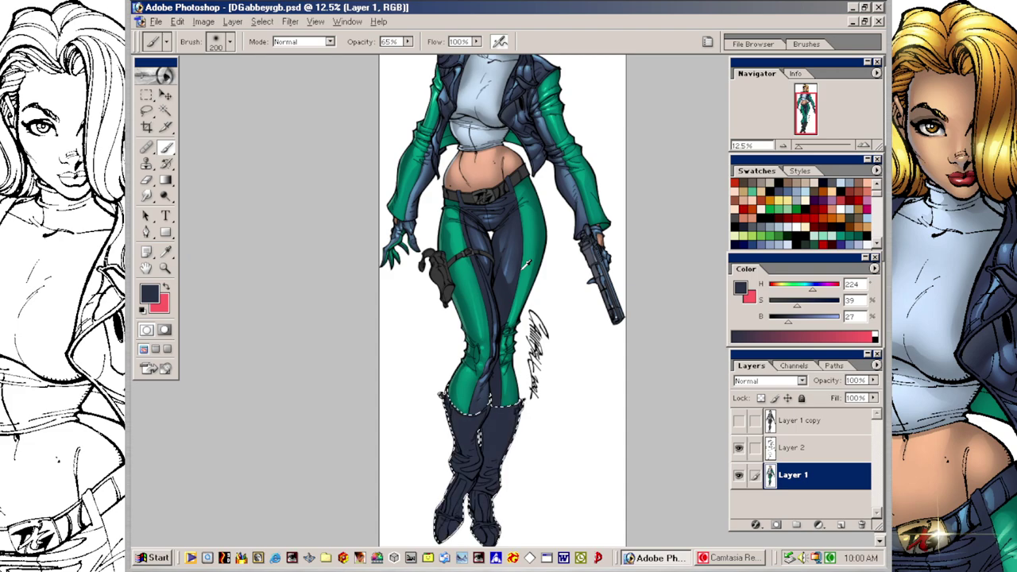
key(ctrl+d)
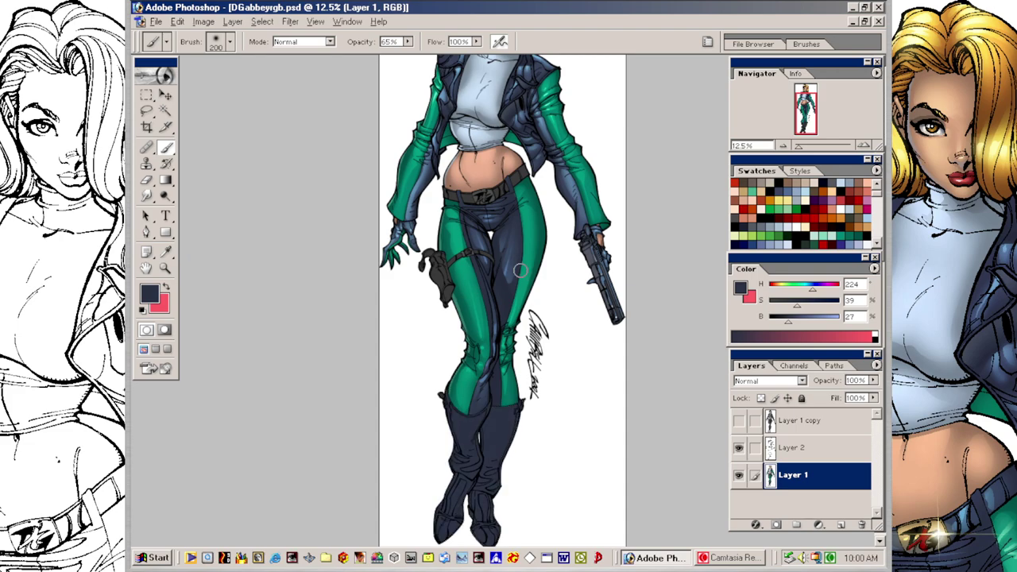
alt+click(517, 263)
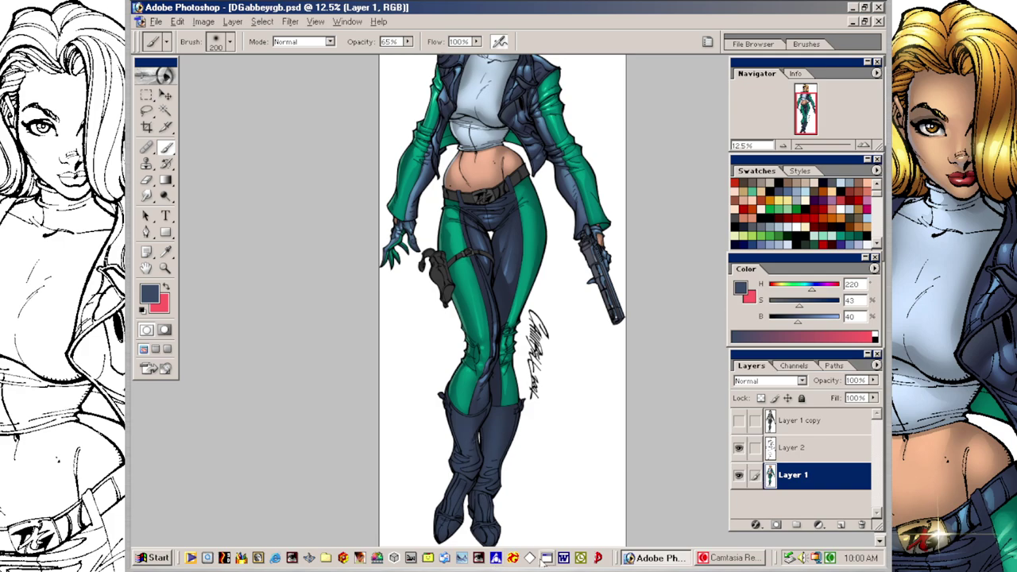
Step: Outline highlight shapes on the shafts, folds and feet of both boots and brush them with a lighter blue (H 219, S 51, B 70)
key(l)
mouse_move(512, 401)
mouse_down()
mouse_move(490, 415)
mouse_move(490, 456)
mouse_move(513, 399)
mouse_up()
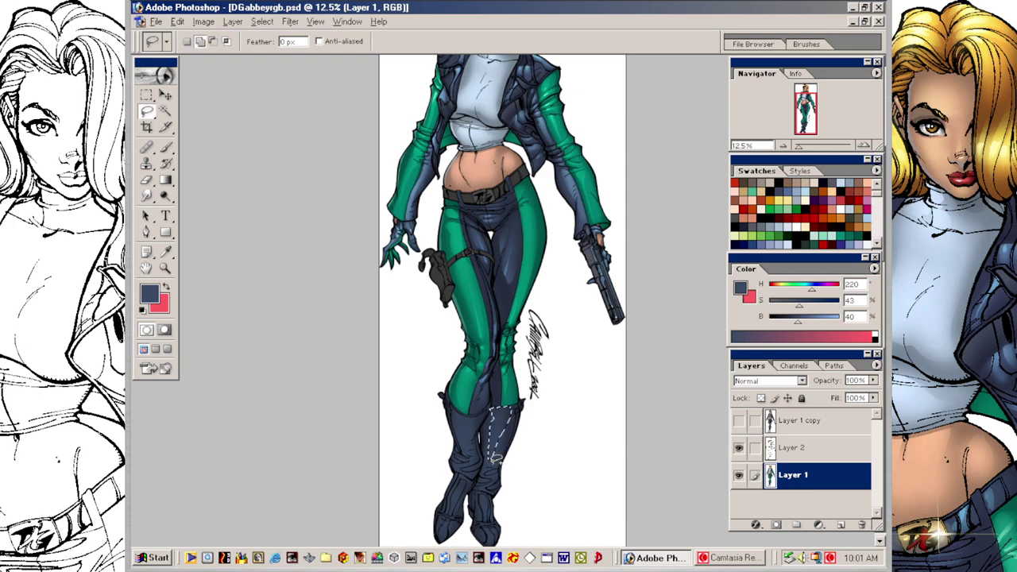
mouse_move(486, 475)
mouse_down()
mouse_move(507, 458)
mouse_move(498, 479)
mouse_move(485, 481)
mouse_move(494, 481)
mouse_move(484, 499)
mouse_move(493, 540)
mouse_move(492, 487)
mouse_move(449, 534)
mouse_move(464, 482)
mouse_up()
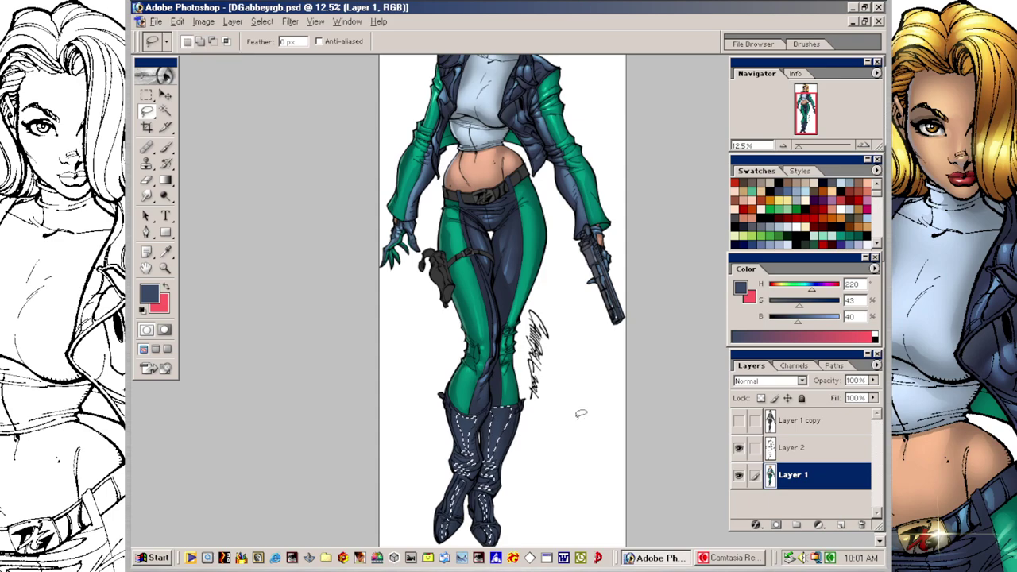
key(alt+BackSpace)
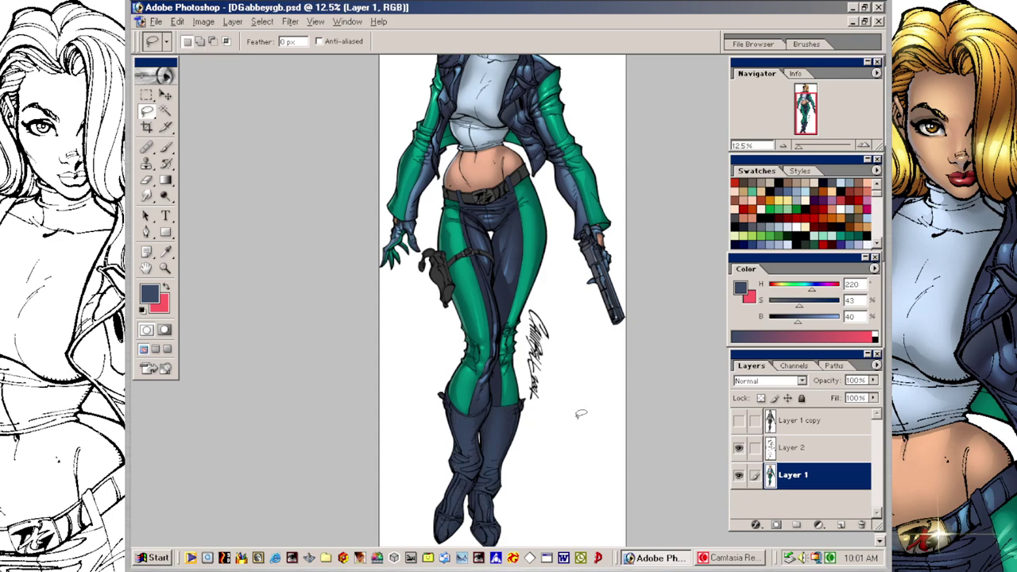
key(b)
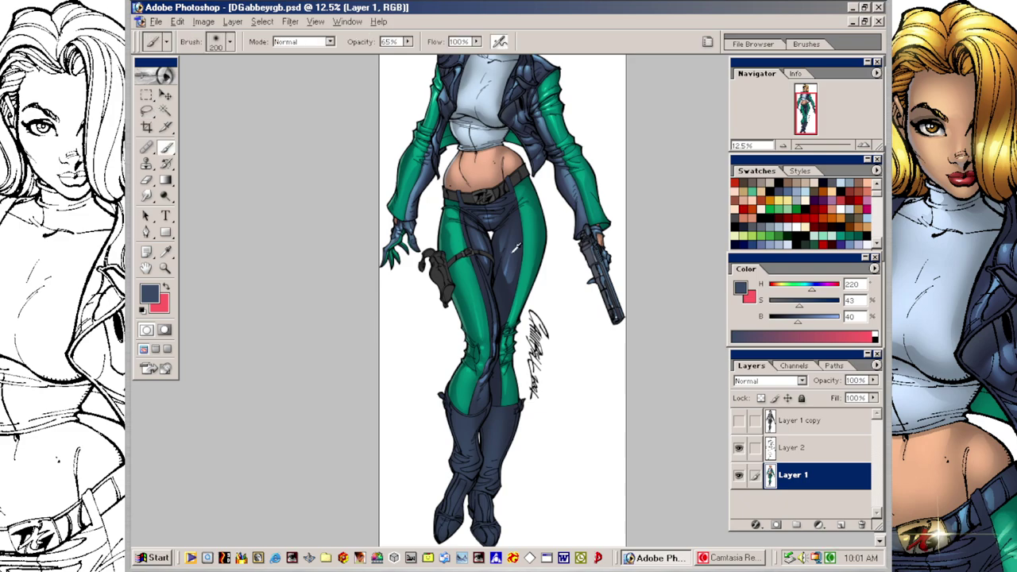
alt+click(515, 264)
drag(815, 321, 806, 306)
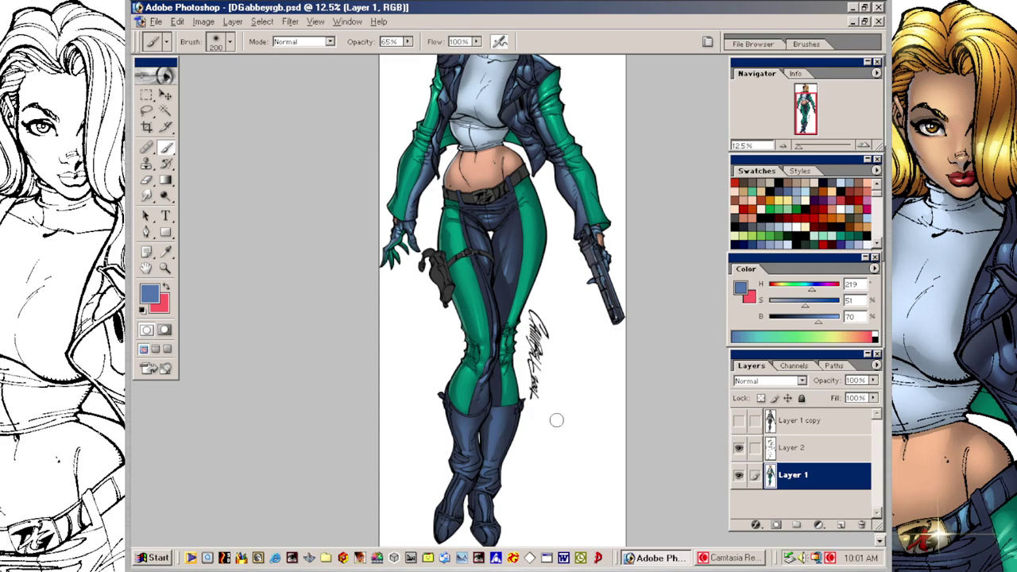
Step: Outline smaller highlights inside the boots' lit areas and brush them with a brighter, paler blue (H 219, S 39, B 85)
key(l)
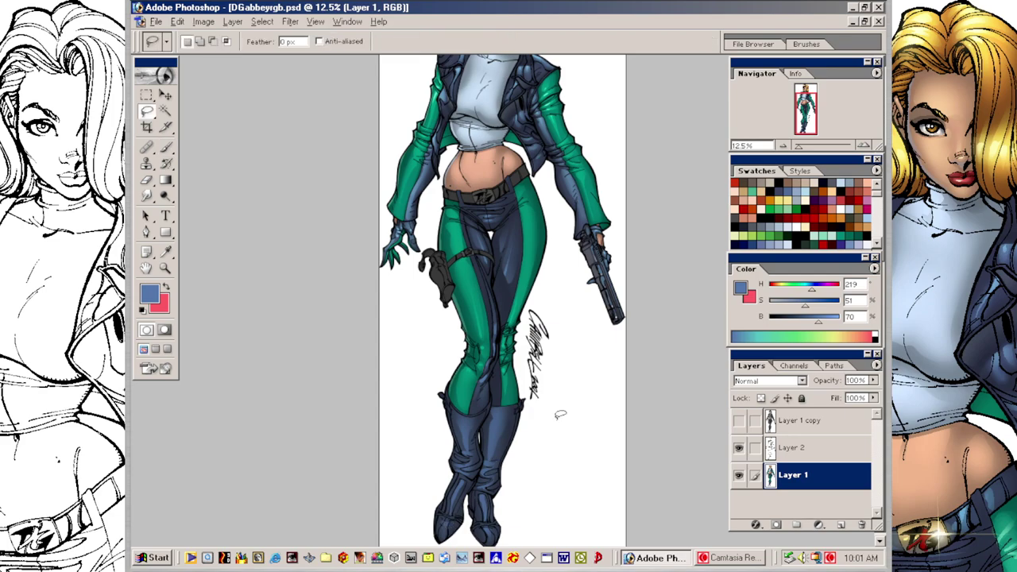
drag(467, 412, 465, 457)
click(583, 420)
drag(823, 321, 829, 322)
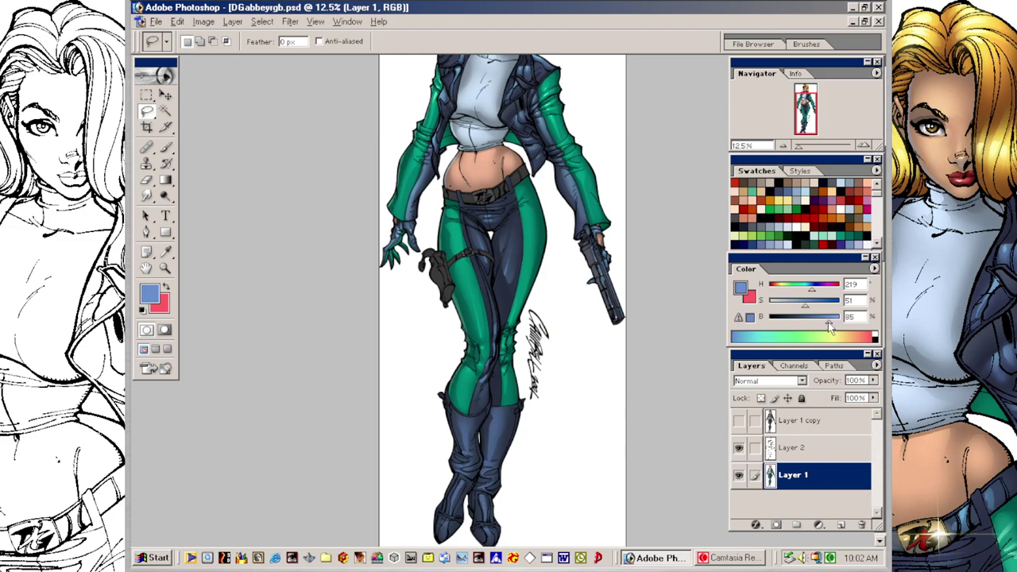
click(797, 305)
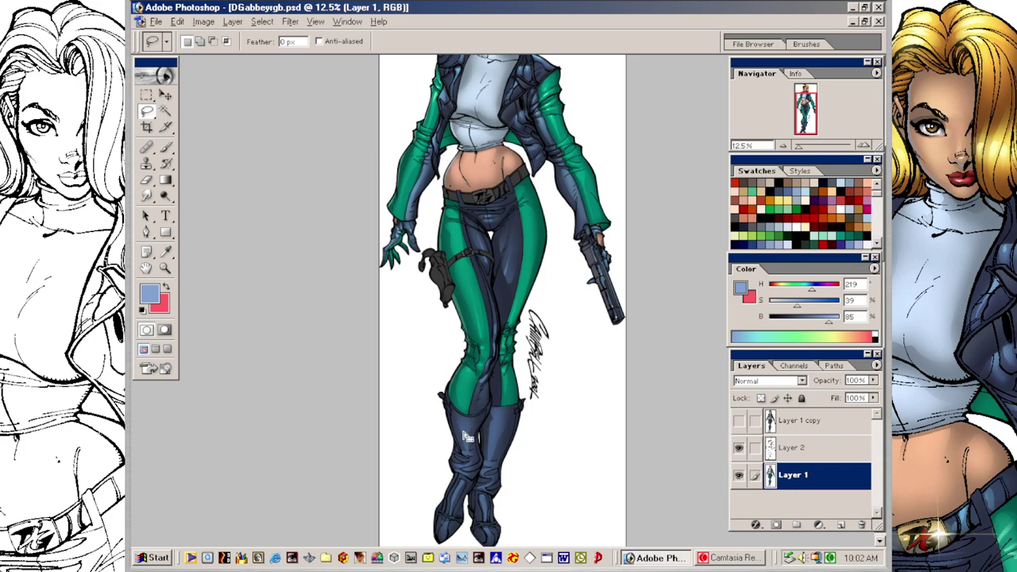
key(b)
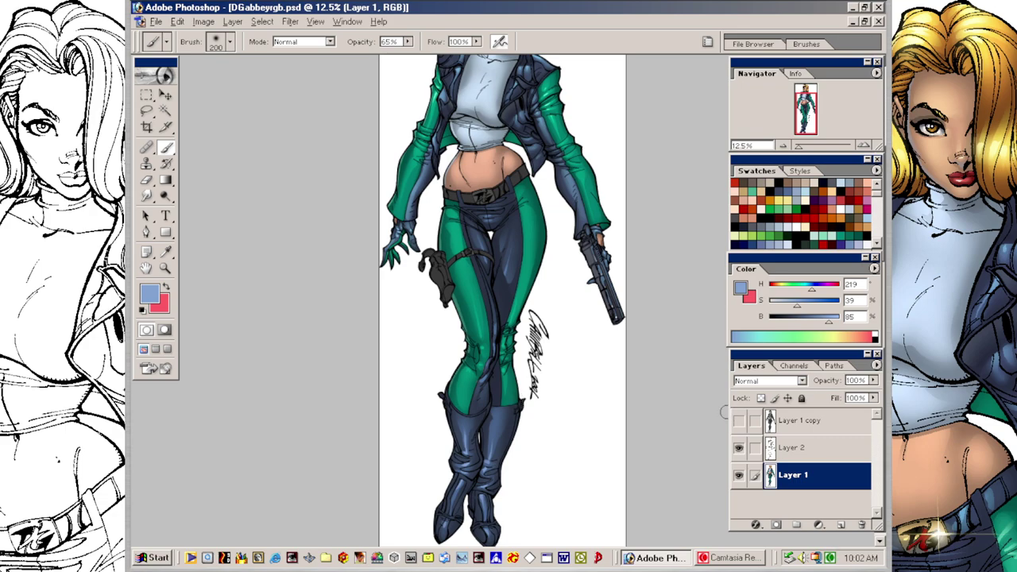
Step: Outline thin rim-light strips along the holster-side edges of both boots and brush them with a greyish blue (H 219, S 43, B 69)
key(ctrl+minus)
key(ctrl+plus)
key(ctrl+plus)
scroll(567, 246, down, 4)
key(l)
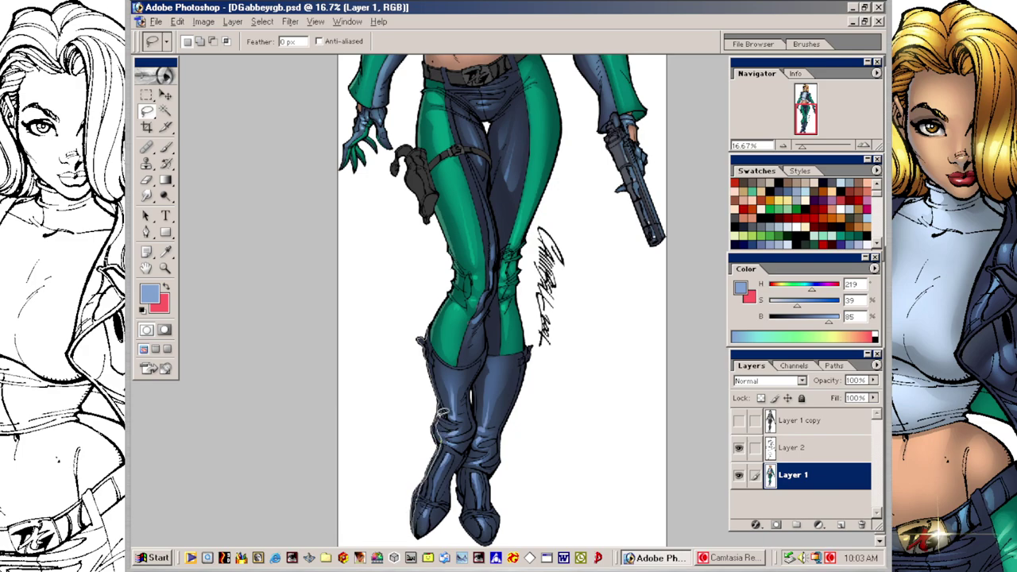
drag(446, 412, 428, 321)
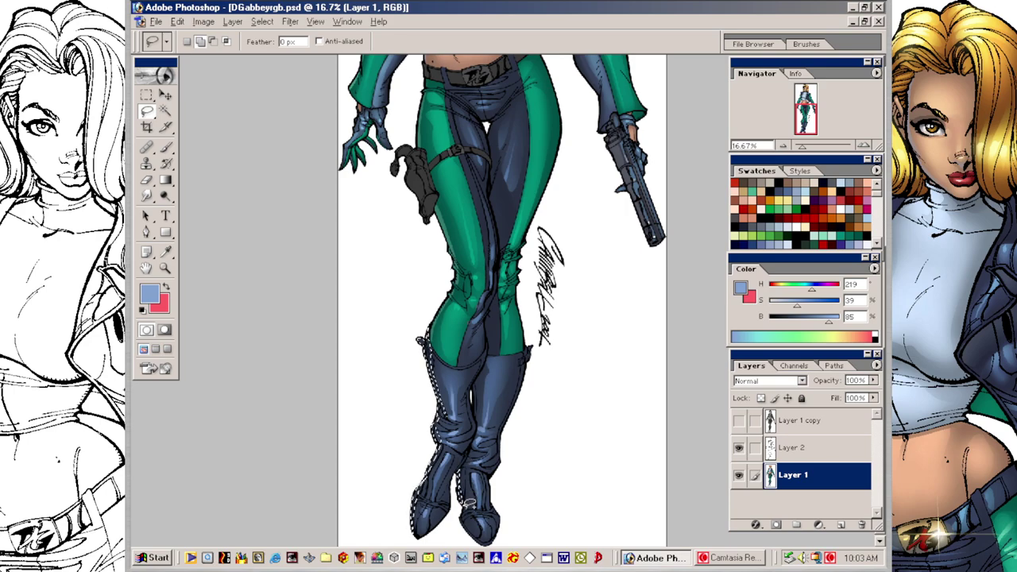
drag(472, 523, 464, 497)
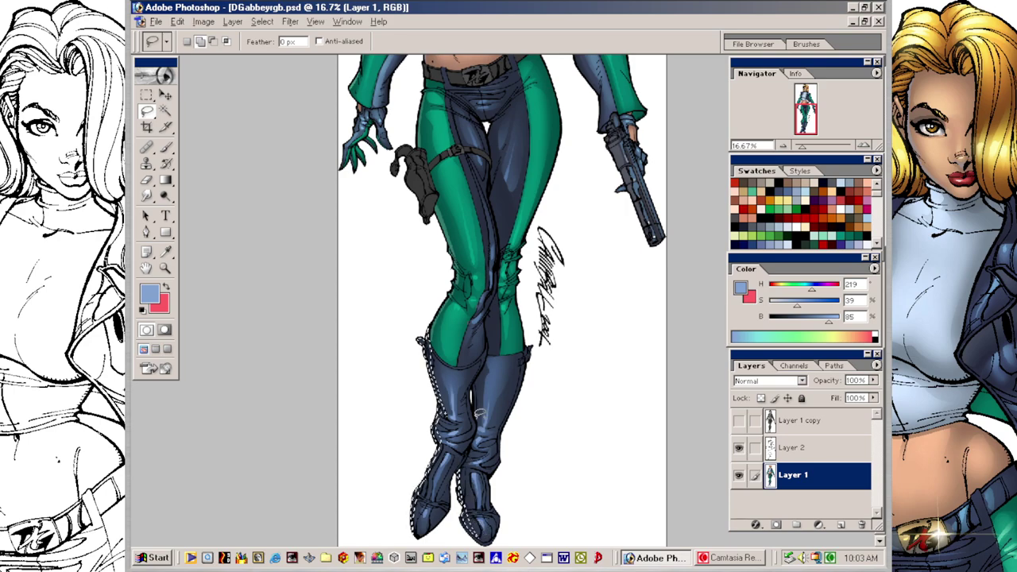
mouse_move(474, 381)
mouse_down()
mouse_move(473, 416)
mouse_move(474, 381)
mouse_up()
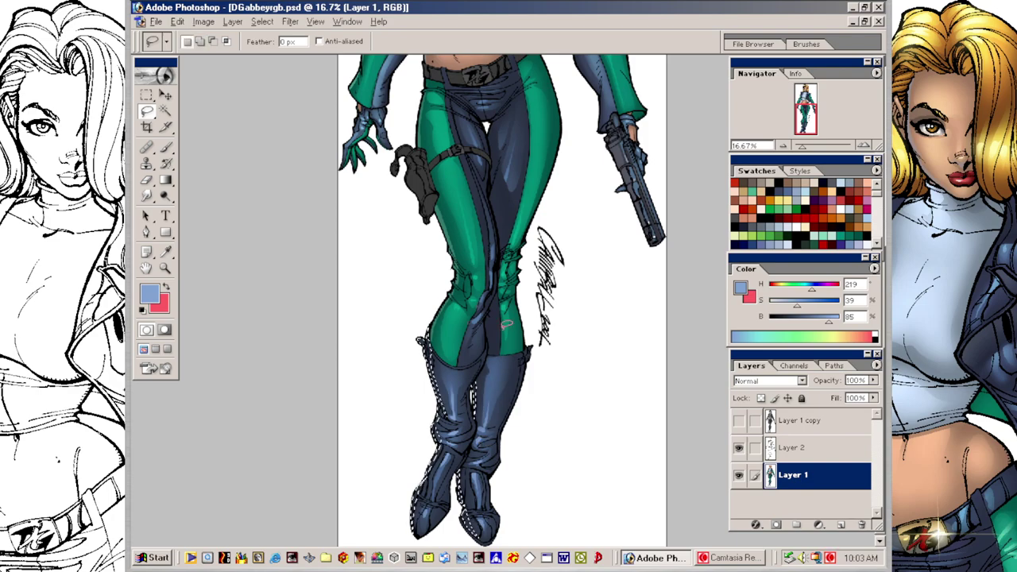
key(ctrl+d)
key(b)
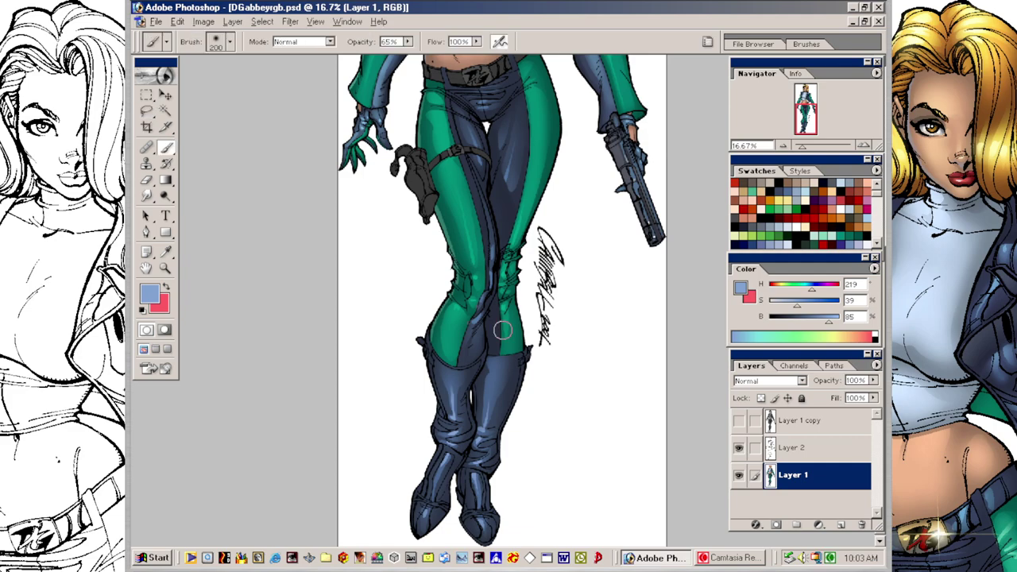
alt+click(458, 386)
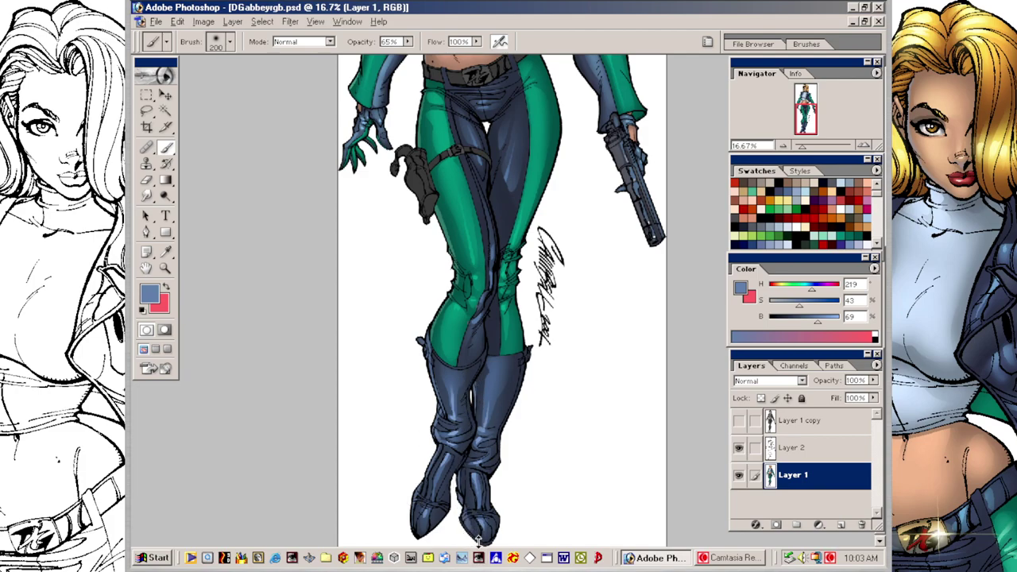
Step: Select the grey holster, thigh strap and belt, fill them with the pants' dark blue (H 225, S 39, B 24) and shade with mid blue (H 220, S 42, B 38)
drag(559, 347, 574, 462)
scroll(577, 387, up, 2)
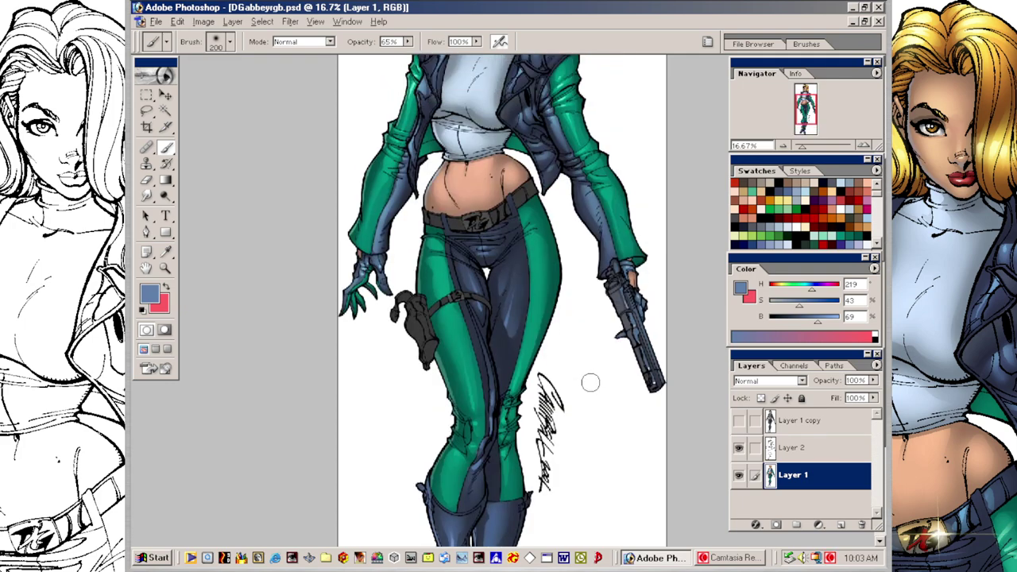
key(w)
click(421, 328)
click(456, 304)
click(436, 220)
click(457, 224)
shift+click(531, 191)
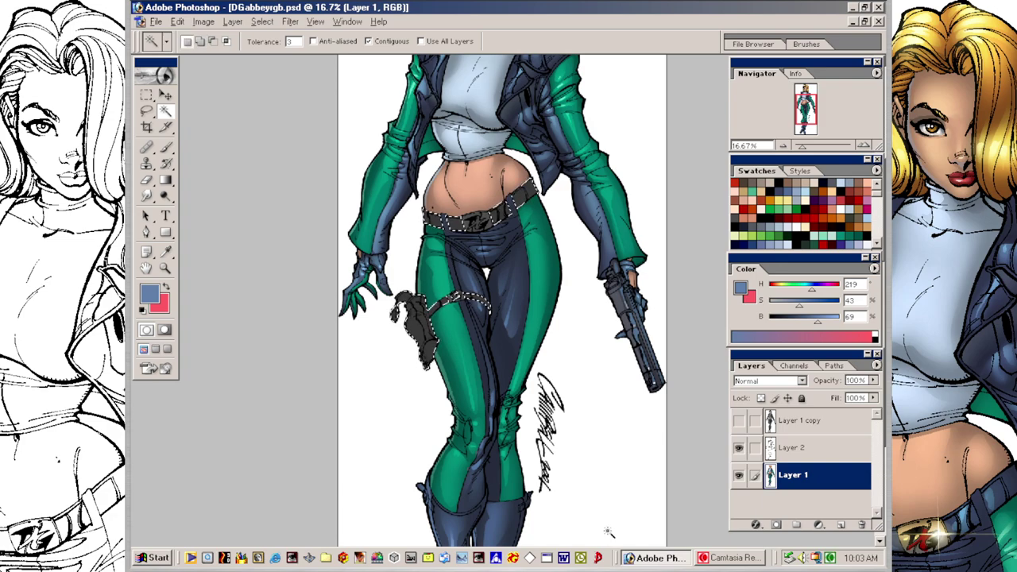
key(b)
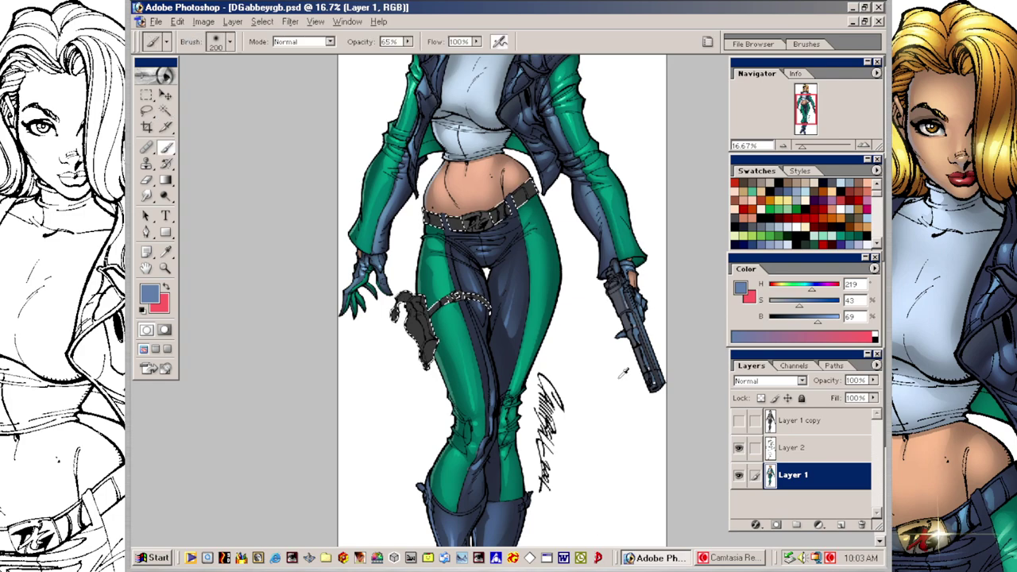
alt+click(510, 345)
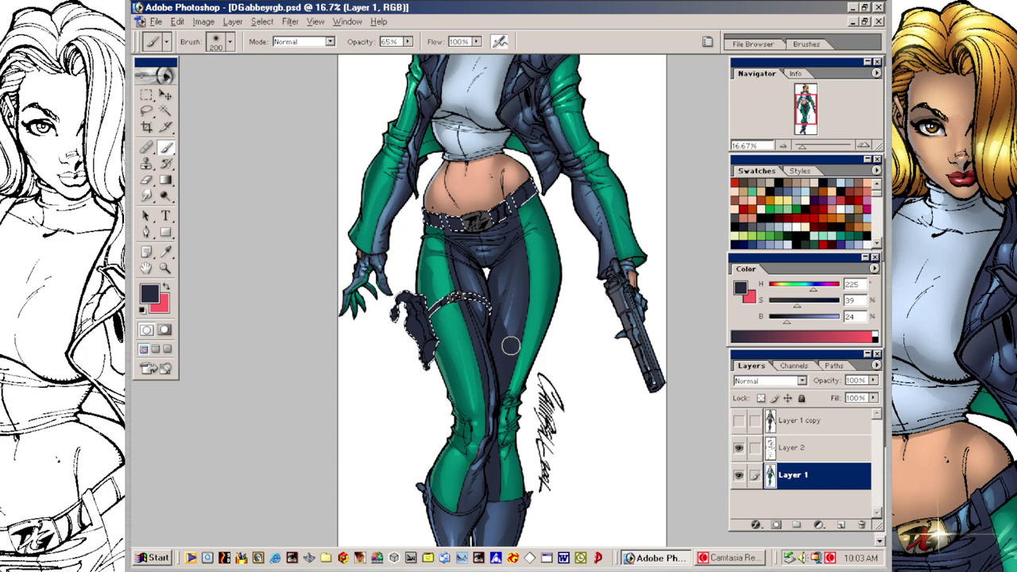
key(ctrl+d)
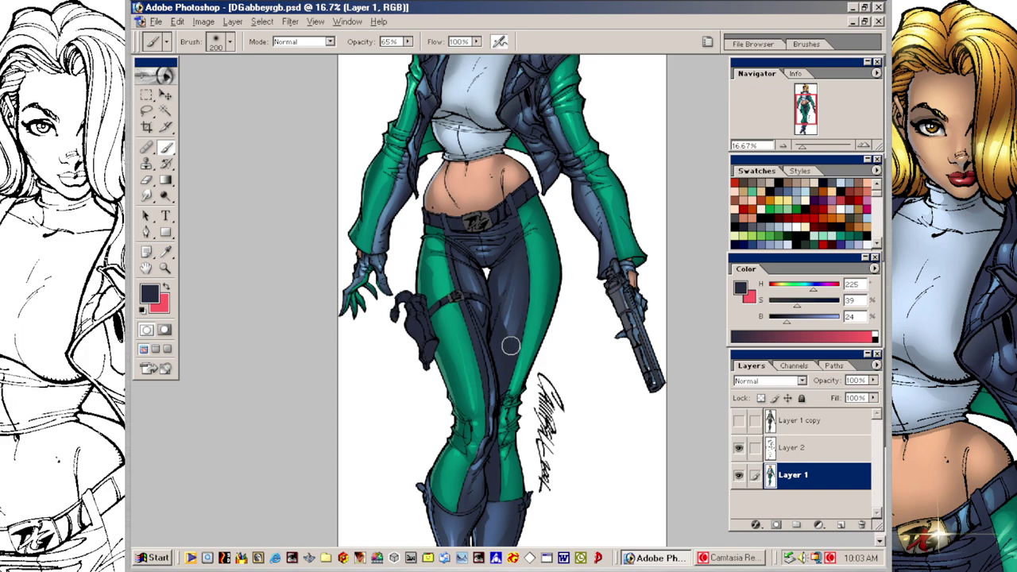
alt+click(516, 315)
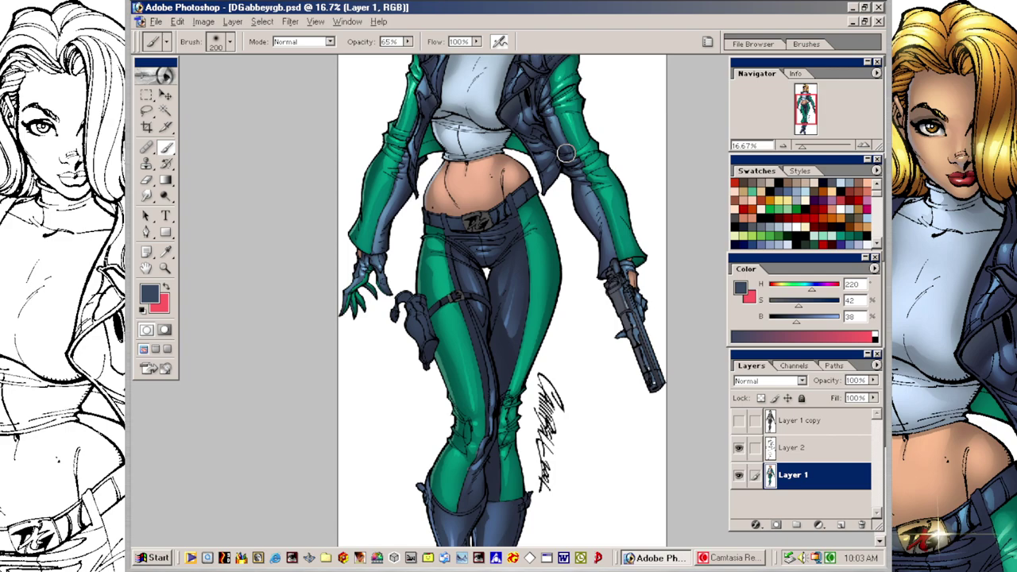
Step: Outline highlight shapes on the holster and belt and brush them with a light blue (H 203, S 49, B 88)
key(l)
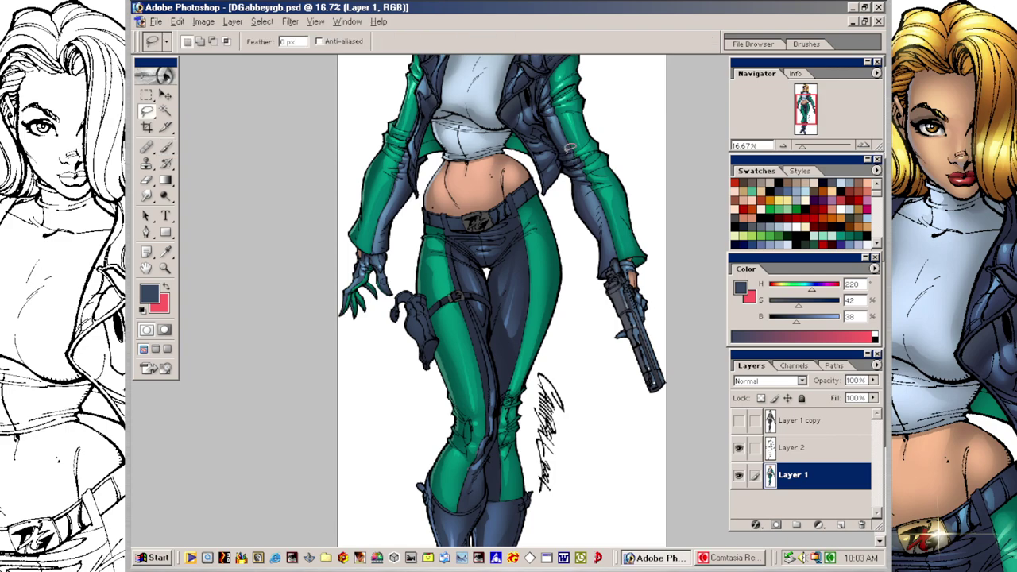
key(shift)
mouse_move(413, 321)
mouse_down()
mouse_move(429, 308)
mouse_move(437, 334)
mouse_move(426, 304)
mouse_up()
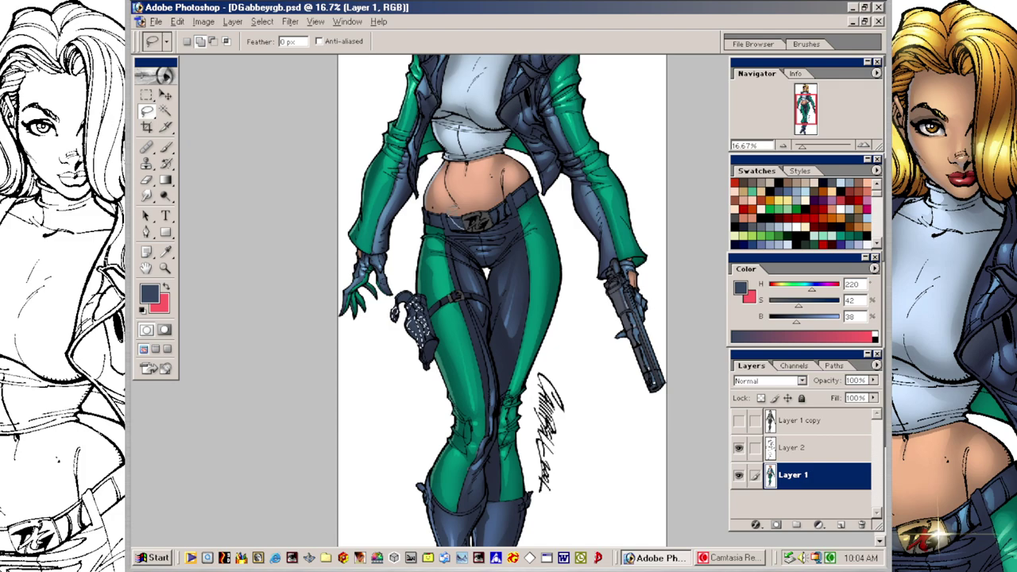
mouse_move(461, 228)
mouse_down()
mouse_move(445, 217)
mouse_move(505, 212)
mouse_up()
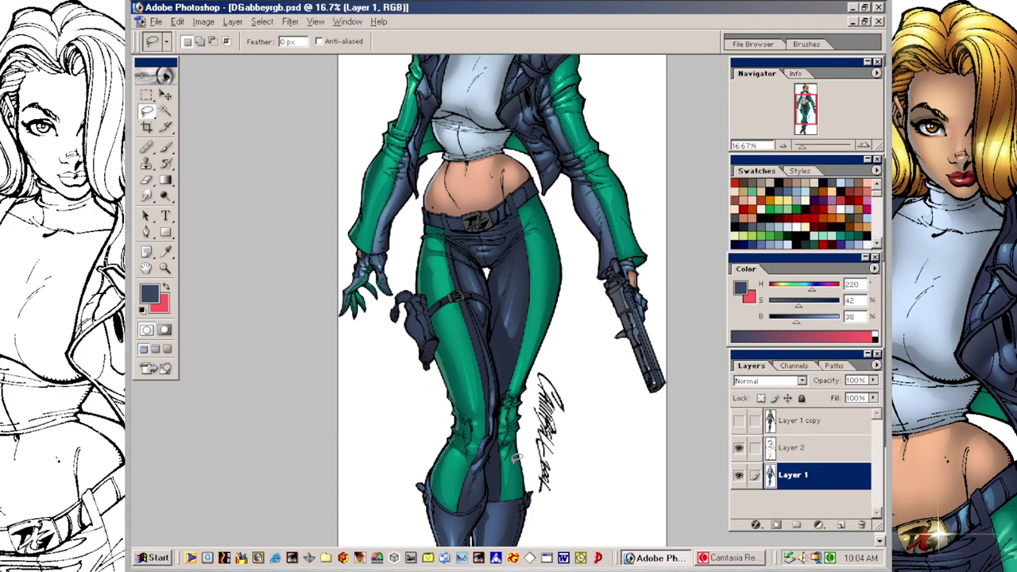
key(b)
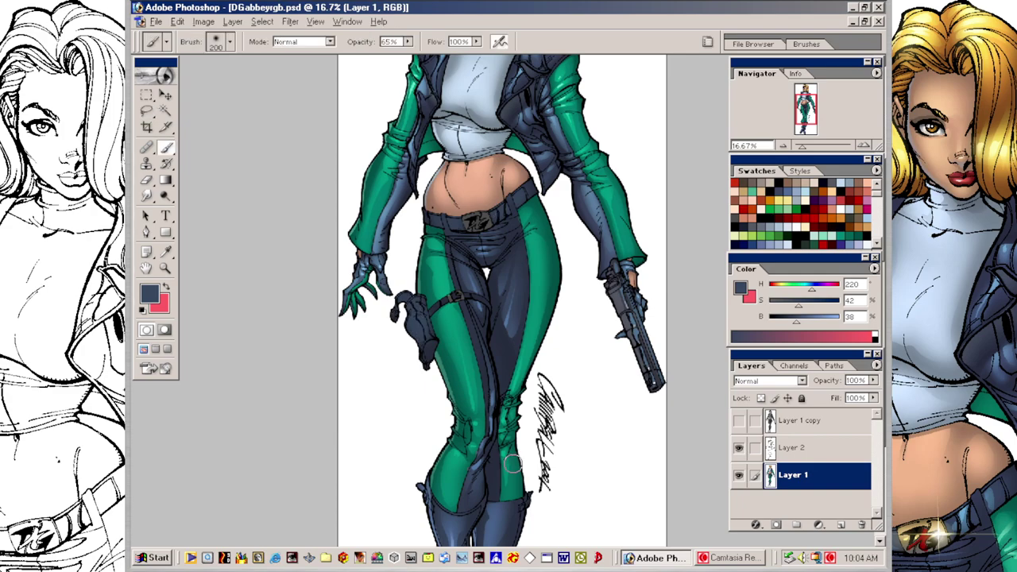
alt+click(454, 539)
mouse_move(822, 322)
mouse_down()
mouse_move(831, 321)
mouse_move(809, 290)
mouse_move(804, 306)
mouse_up()
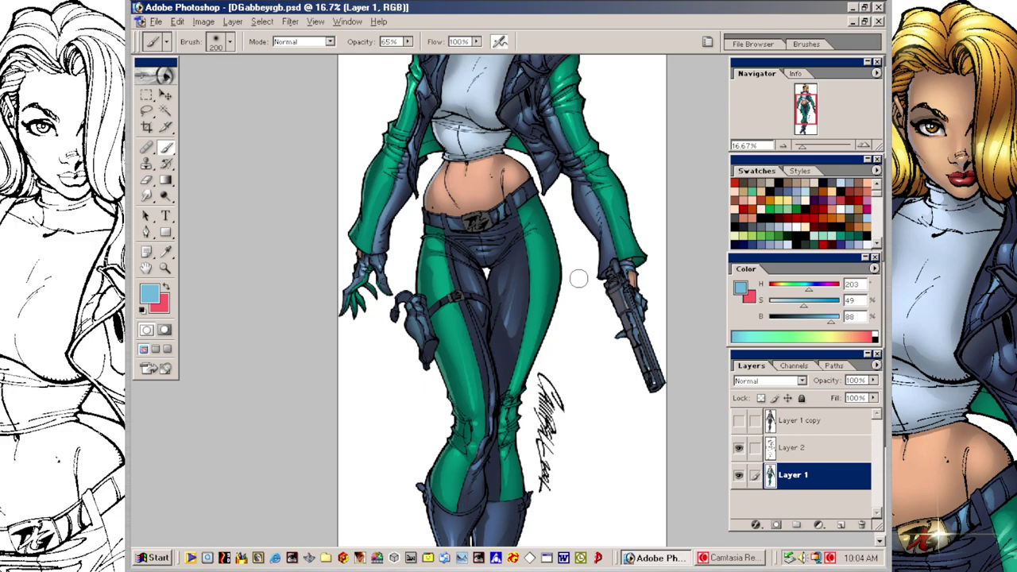
Step: Outline further small highlights on the holster, belt and thigh strap and brush them with the same light blue
key(l)
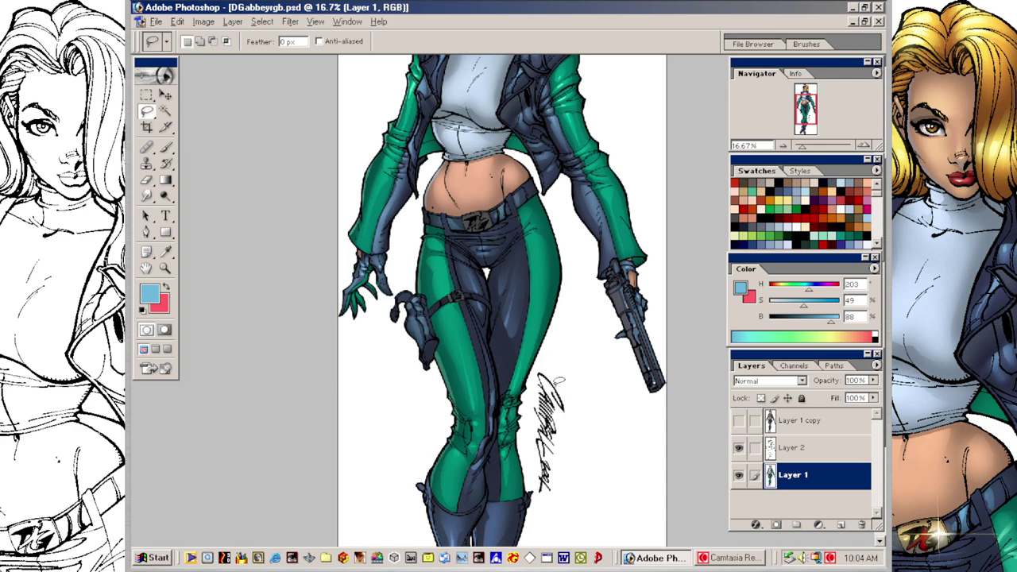
key(b)
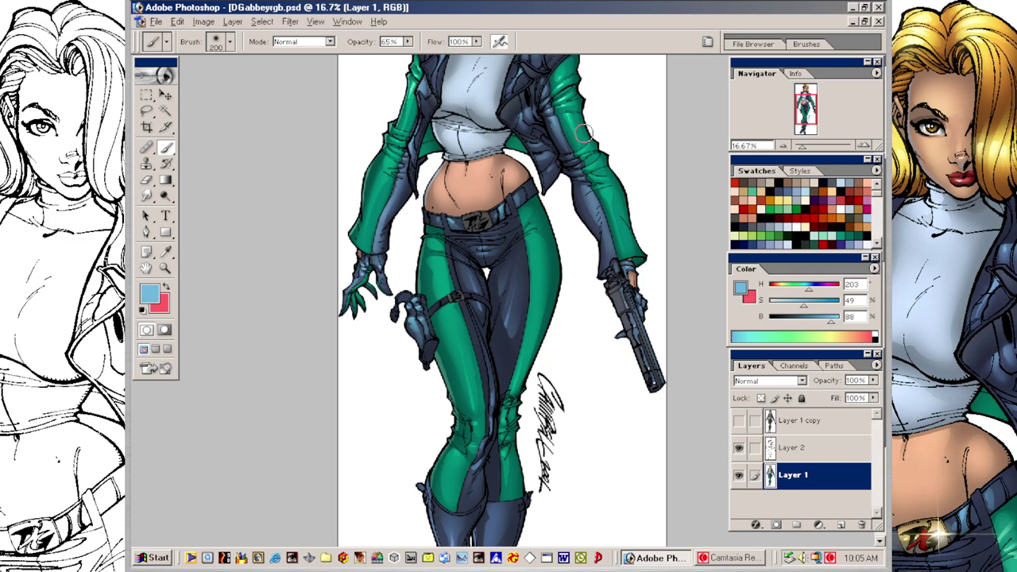
key(l)
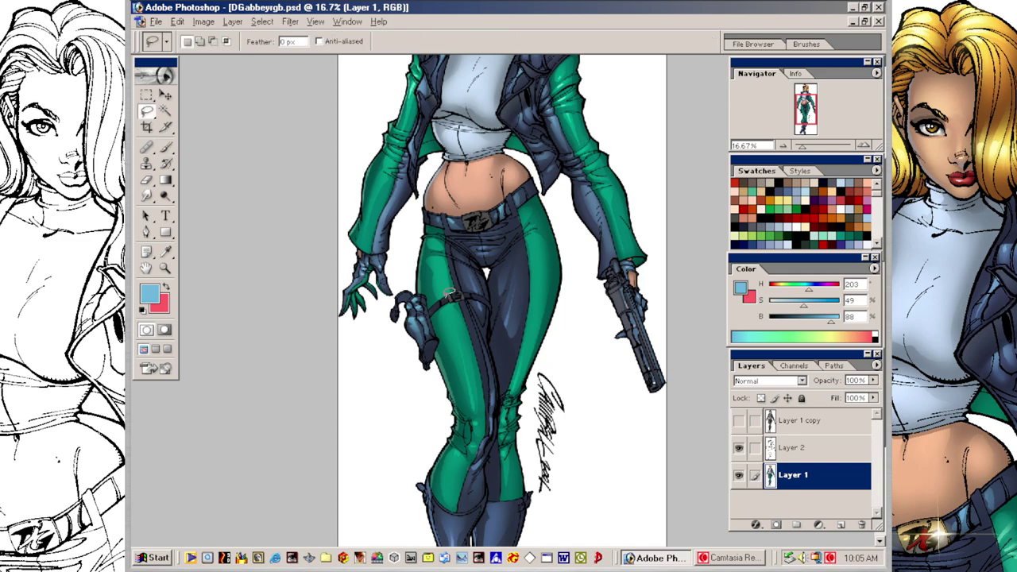
key(shift)
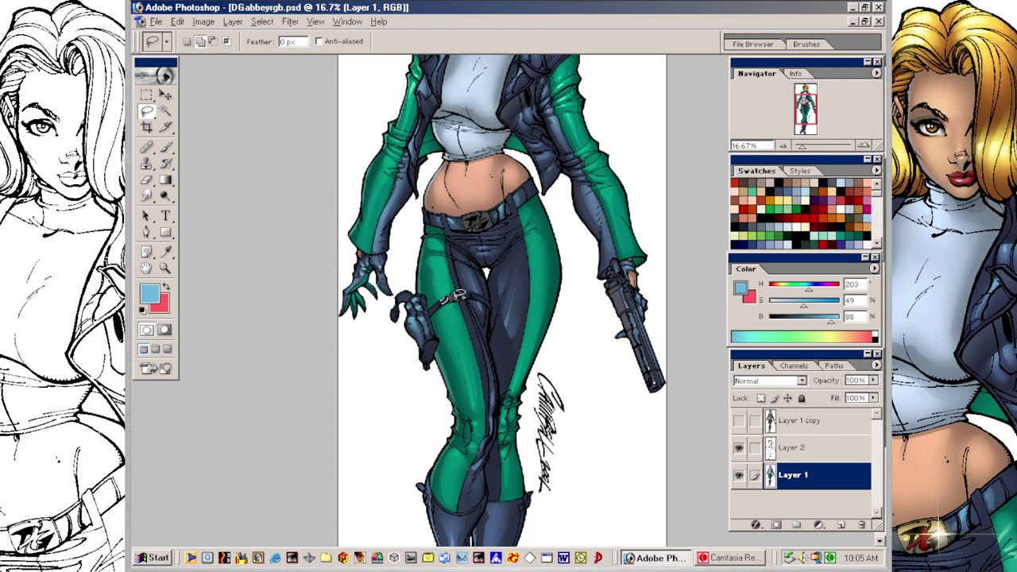
drag(453, 299, 480, 293)
key(b)
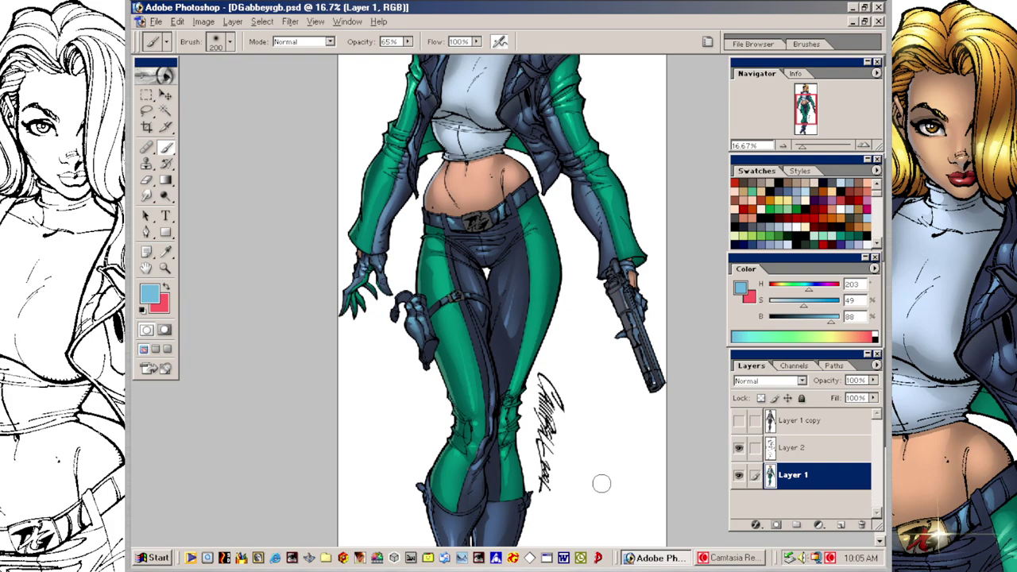
Step: Select the thigh-strap and belt buckles on the flat-color Layer 1 copy and fill them on Layer 1 with dark brown (H 37, S 45, B 34)
key(w)
click(818, 420)
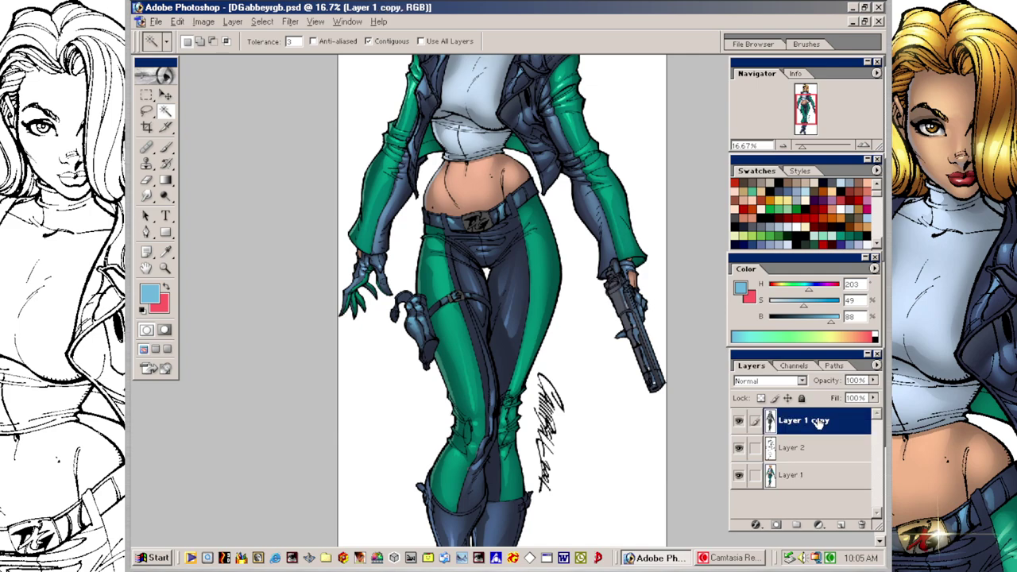
click(738, 420)
click(457, 299)
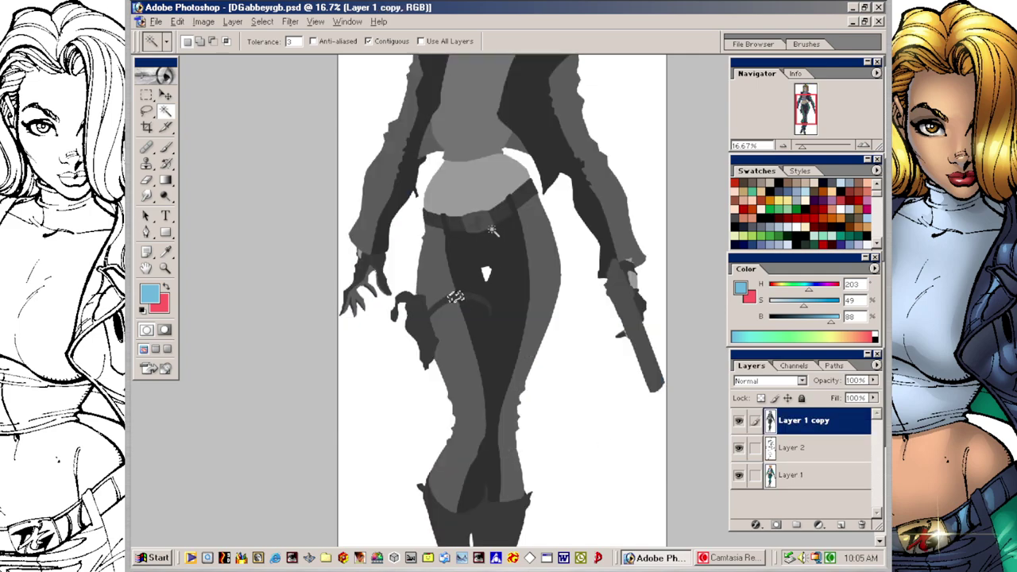
click(484, 223)
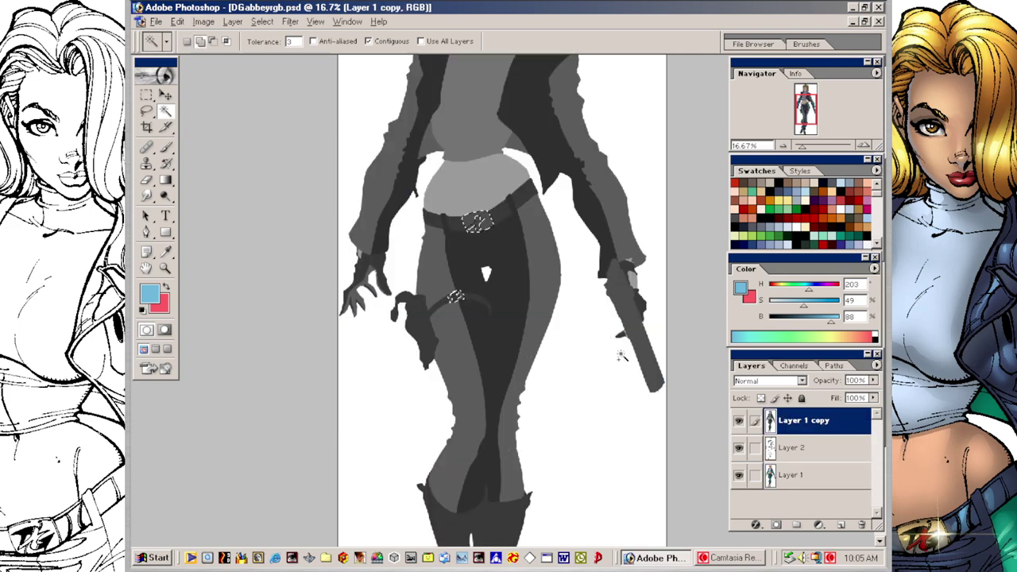
click(803, 475)
click(738, 421)
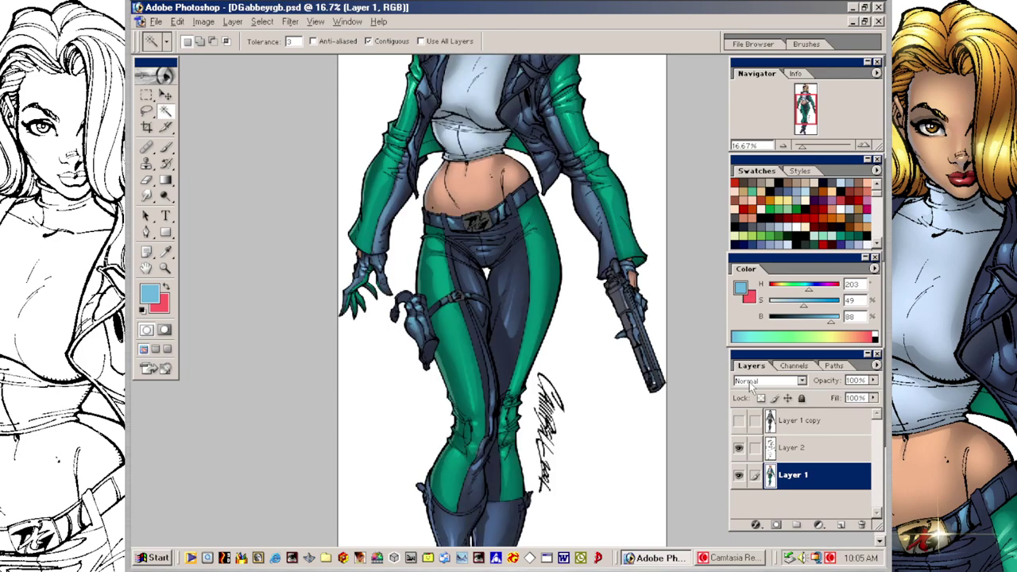
click(832, 182)
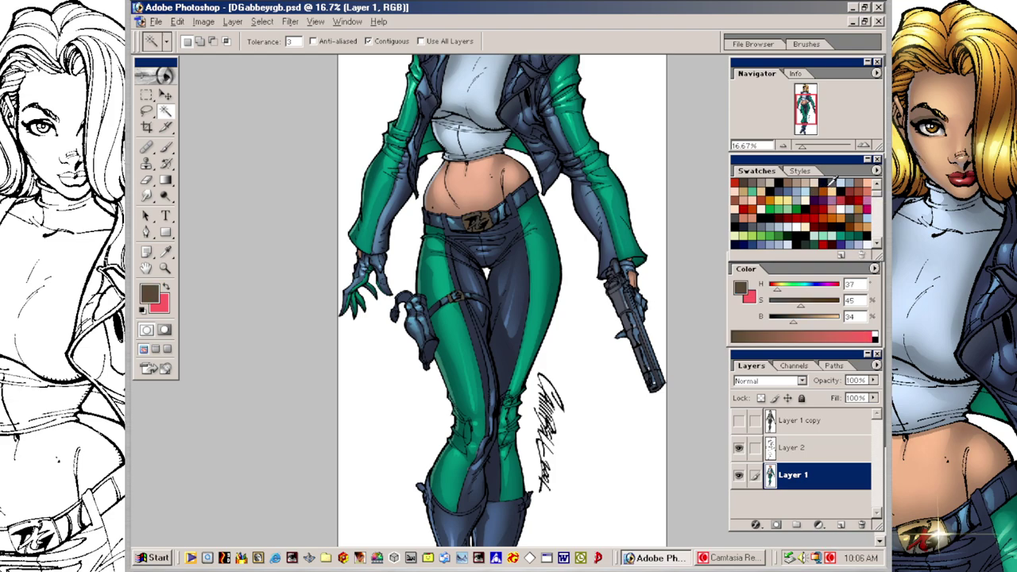
Step: Brush light tan (H 37, S 45, B 100) over both buckles, reducing the brush to 100 pixels
key(v)
click(831, 183)
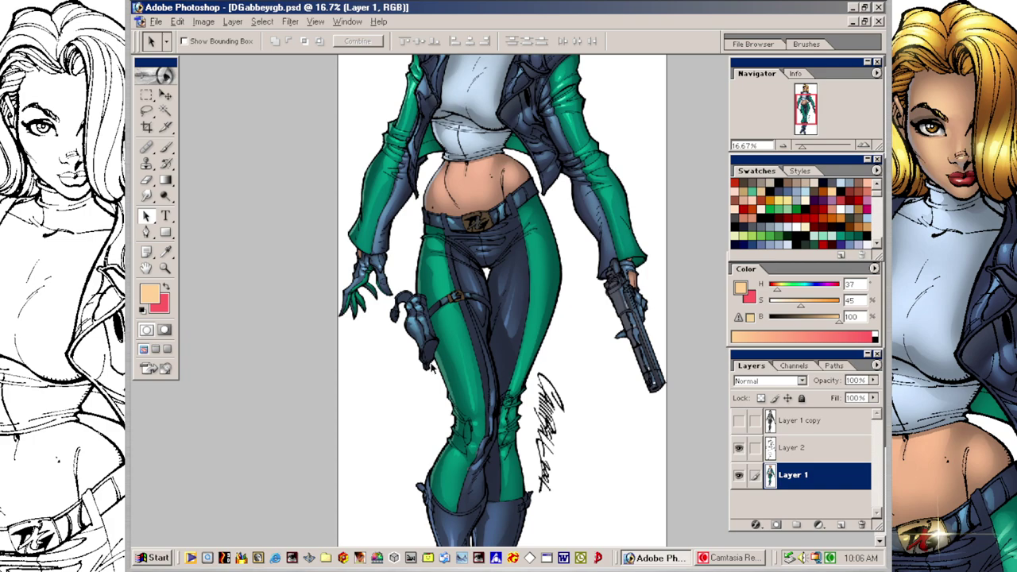
click(165, 147)
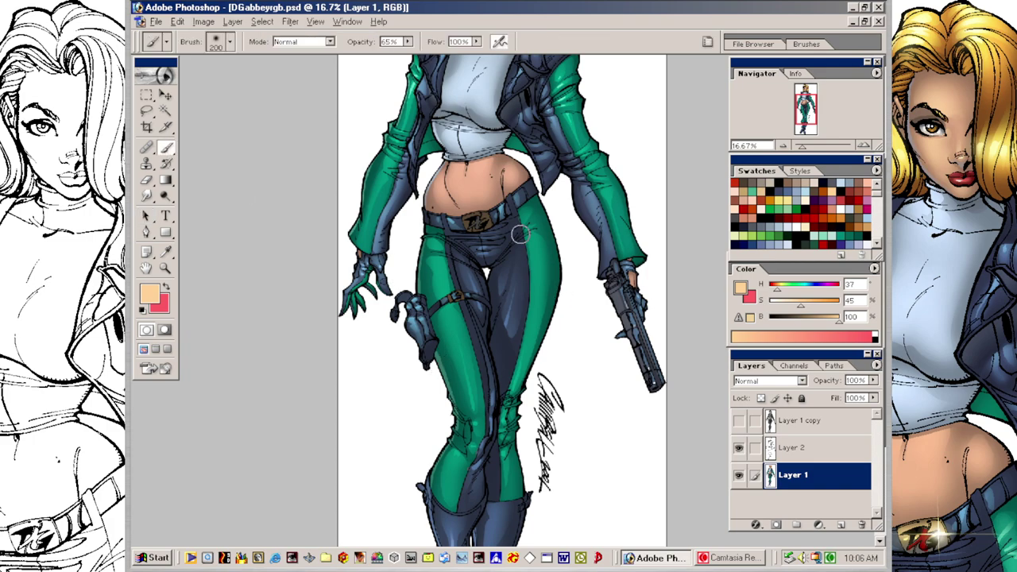
key(bracketleft)
key(bracketleft)
key(bracketleft)
key(bracketleft)
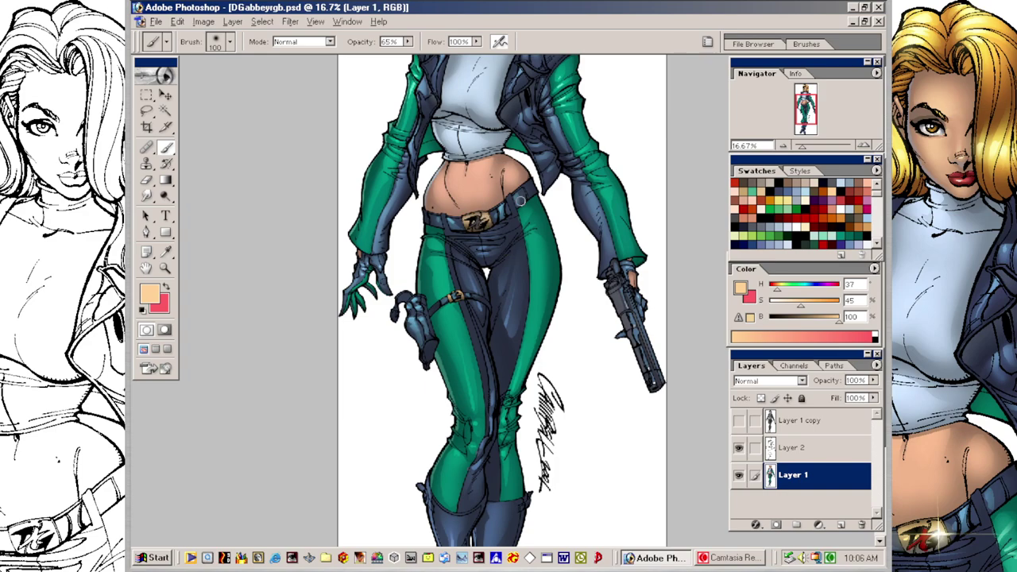
Step: Refine the belt buckle's shading with a 10-pixel brush in the brown sampled from it (H 37, S 45, B 38)
key(bracketleft)
key(bracketleft)
key(bracketleft)
key(bracketleft)
key(bracketleft)
alt+click(471, 222)
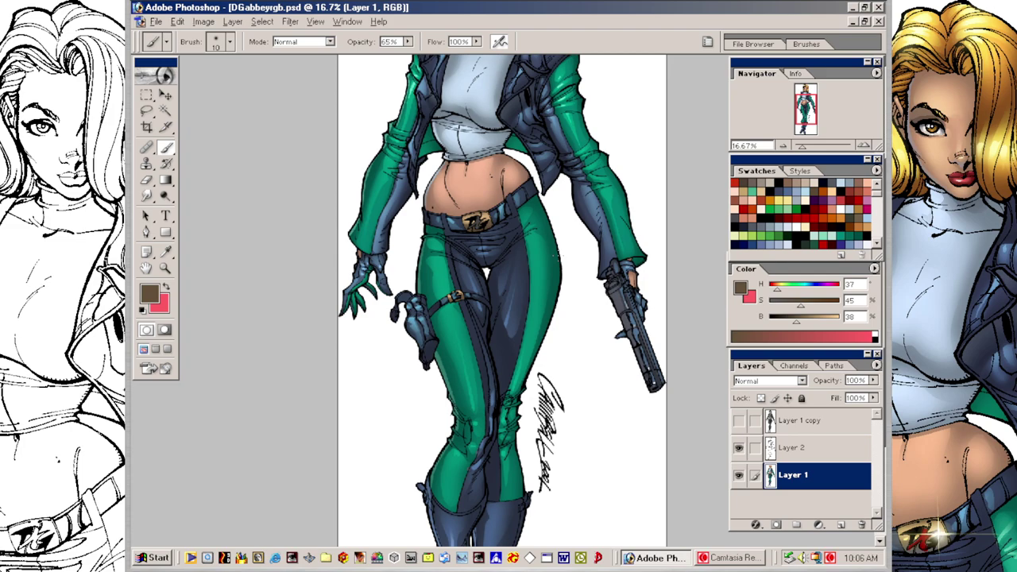
key(v)
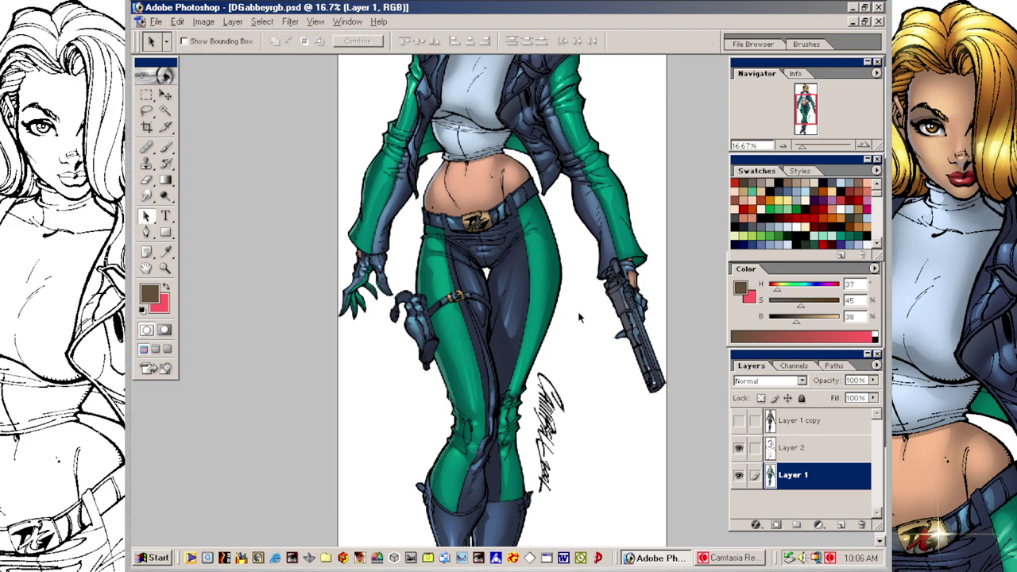
key(b)
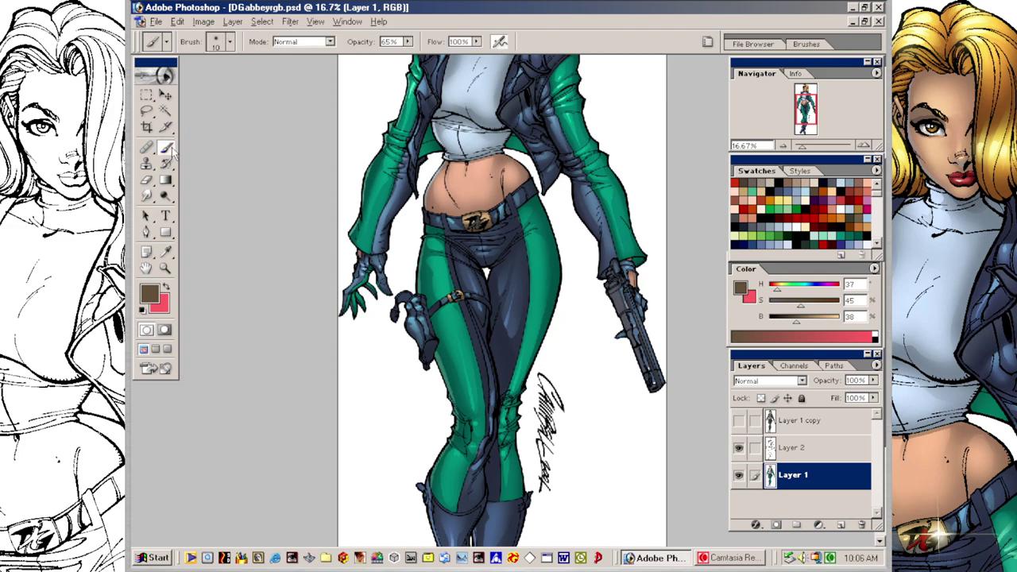
Step: Enlarge the brush to 125 pixels and brush the buckles with a greyish blue (H 211, S 20, B 69)
key(bracketright)
key(bracketright)
key(bracketright)
key(bracketright)
click(852, 181)
key(bracketright)
key(bracketright)
key(bracketright)
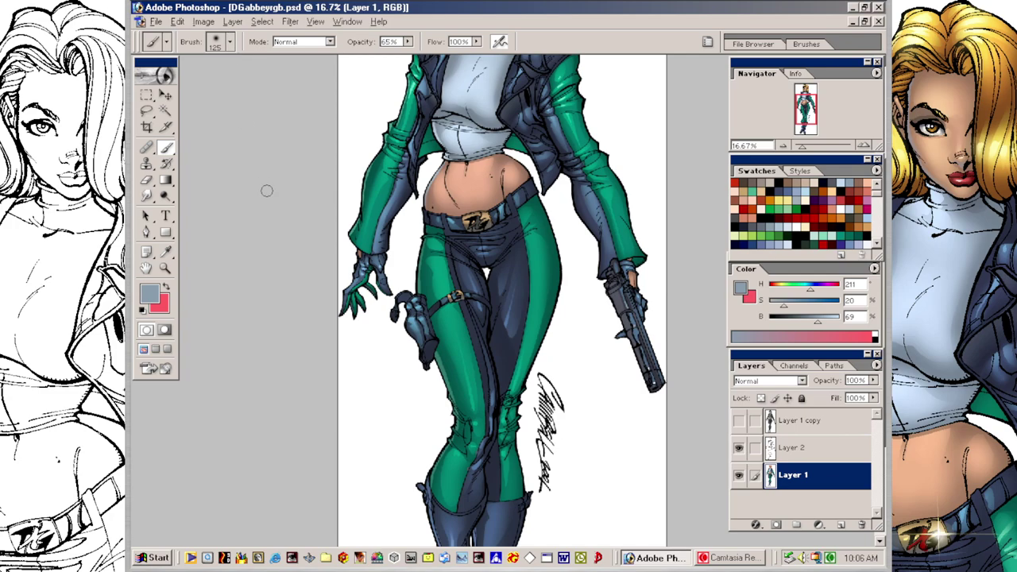
Step: Draw fine highlights on the buckles with a 10-pixel Pencil in pale yellow (H 50, S 48, B 96)
key(shift+b)
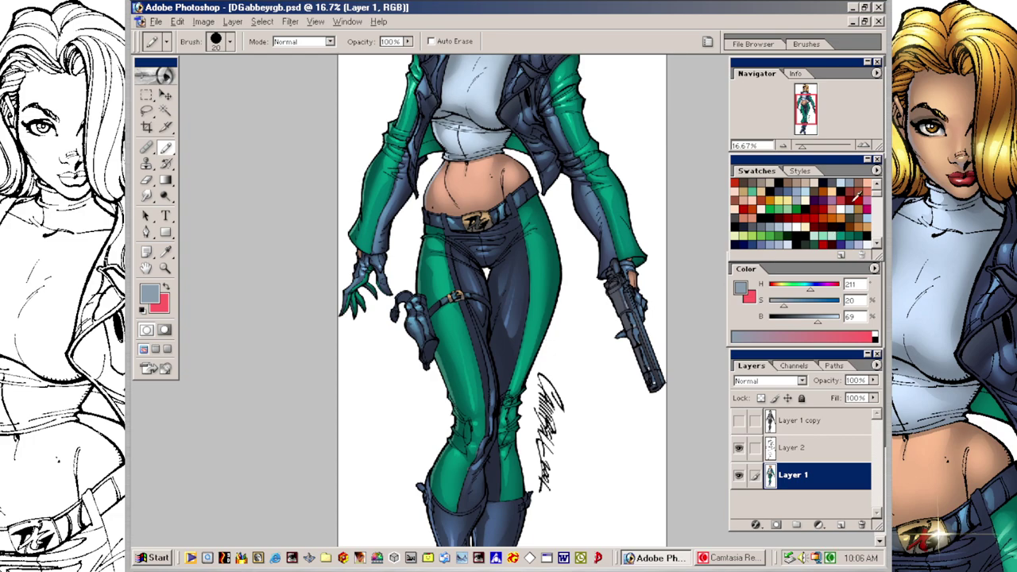
click(834, 335)
click(816, 194)
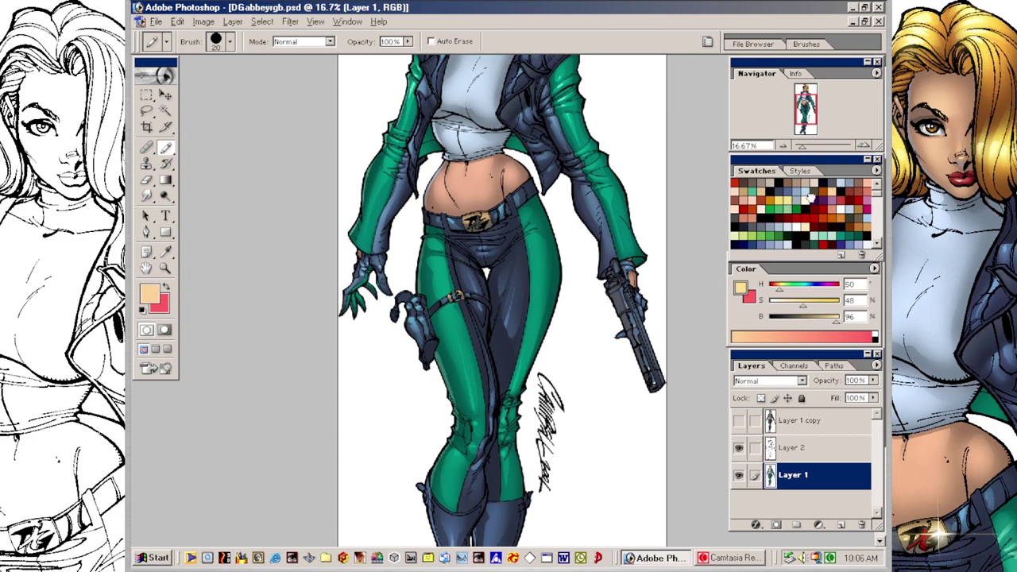
key(bracketleft)
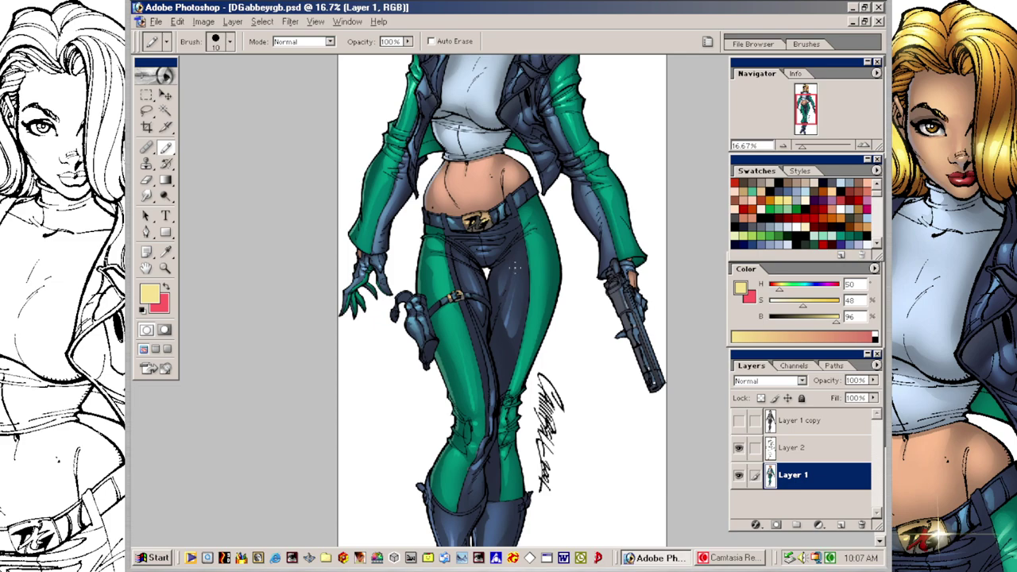
Step: Select the emblem letters on the belt buckle and fill them with dark red (H 0, S 100, B 53)
key(w)
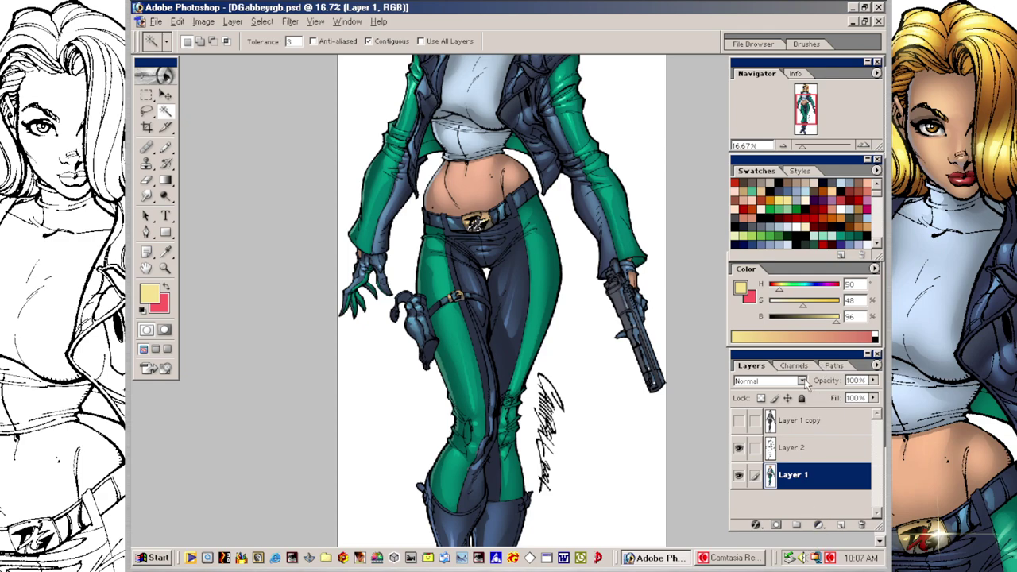
click(787, 214)
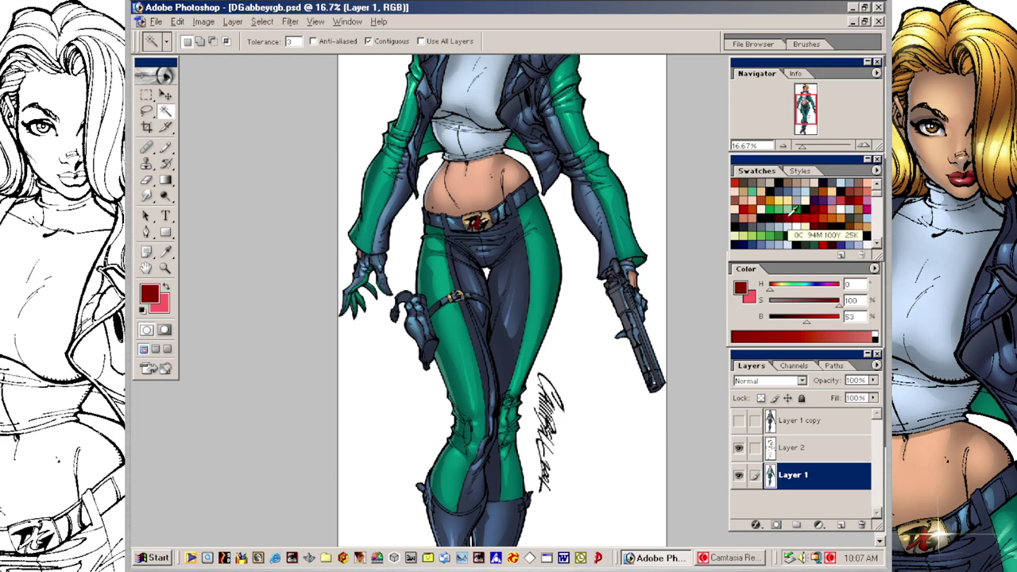
key(ctrl+minus)
key(ctrl+minus)
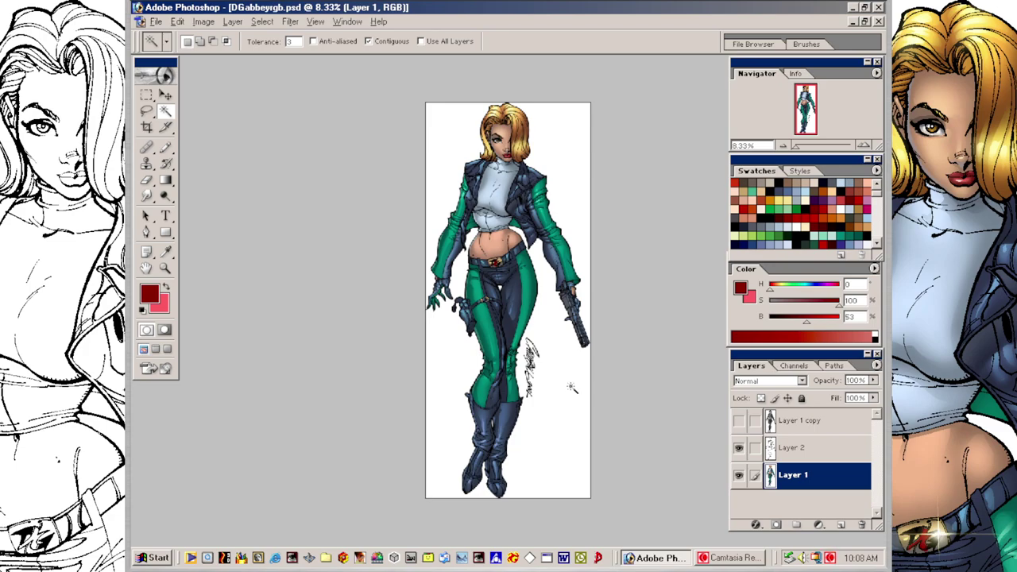
key(ctrl+plus)
key(ctrl+plus)
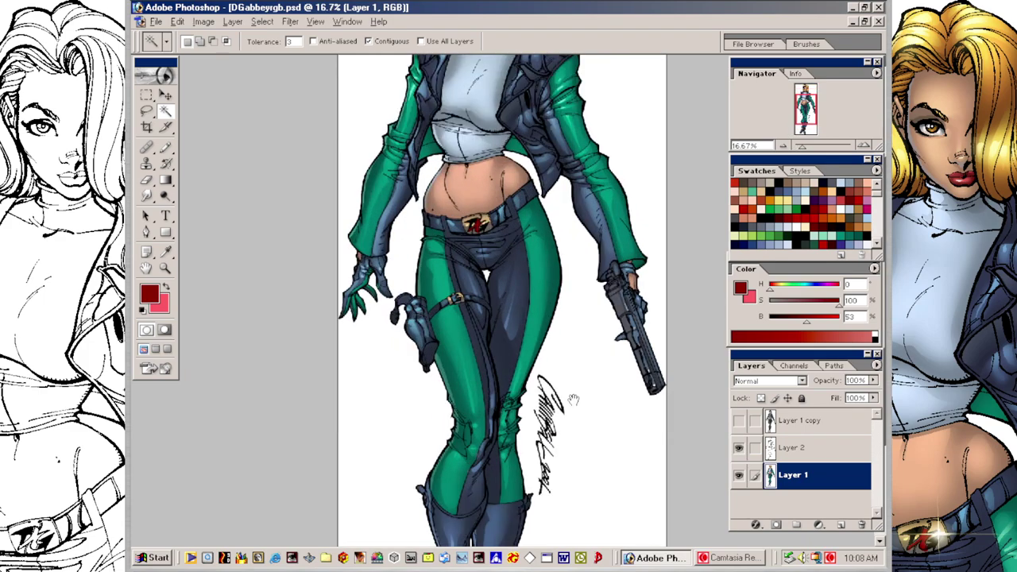
Step: Lasso highlight shapes on the green trouser thighs and brush them with light green (H 163, S 55, B 88) at 125 pixels
scroll(572, 395, up, 3)
key(l)
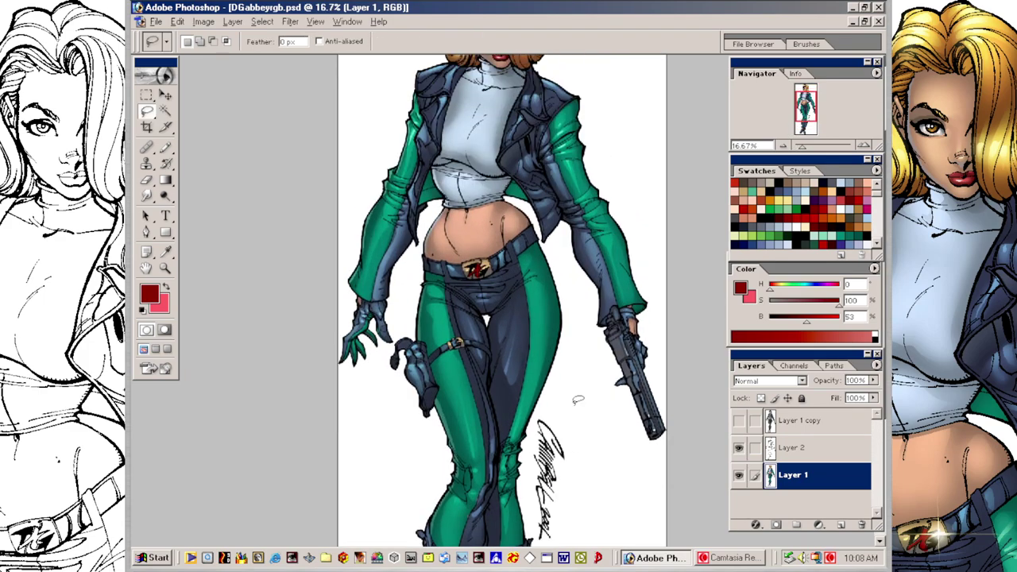
key(shift)
mouse_move(533, 258)
mouse_down()
mouse_move(525, 278)
mouse_move(531, 262)
mouse_up()
mouse_move(443, 299)
mouse_down()
mouse_move(430, 303)
mouse_move(443, 324)
mouse_move(437, 303)
mouse_up()
key(shift)
mouse_move(539, 284)
mouse_down()
mouse_move(535, 337)
mouse_move(537, 281)
mouse_up()
key(b)
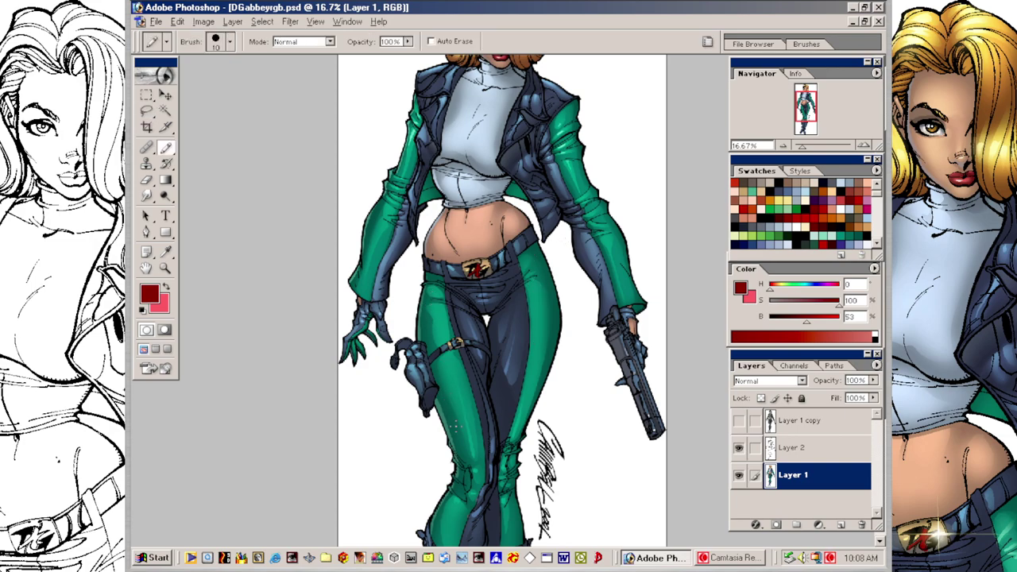
key(shift+b)
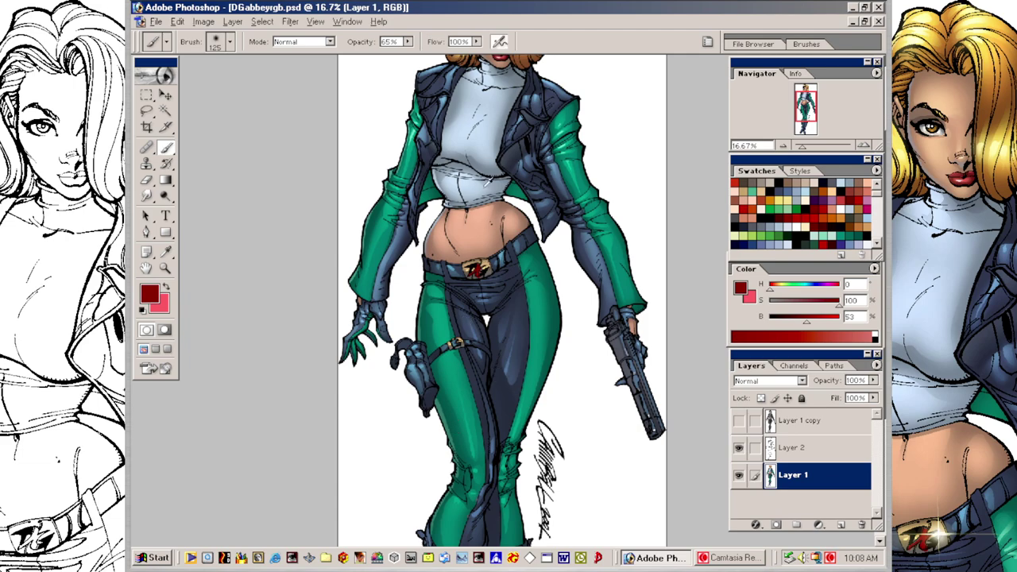
alt+click(421, 124)
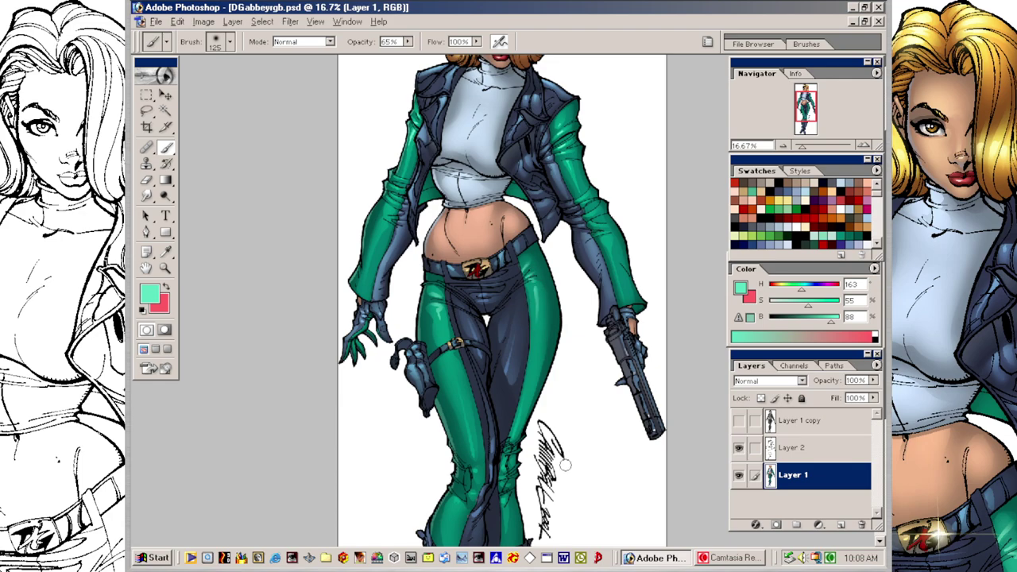
Step: Brush pale yellow (H 55, S 36, B 99), sampled from the hair, along the hair's outer edge with the 125-pixel brush
key(space)
drag(622, 361, 636, 446)
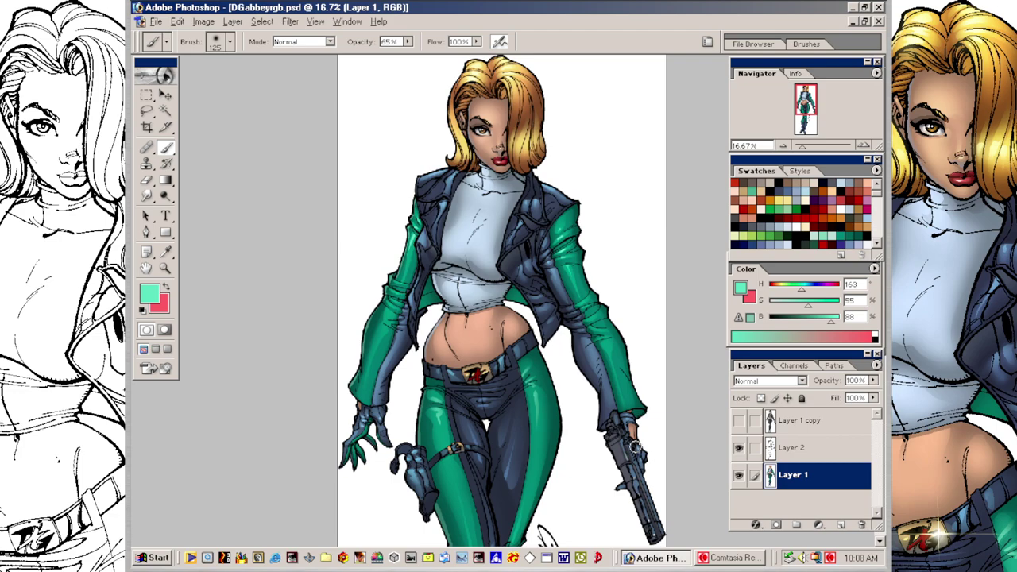
key(l)
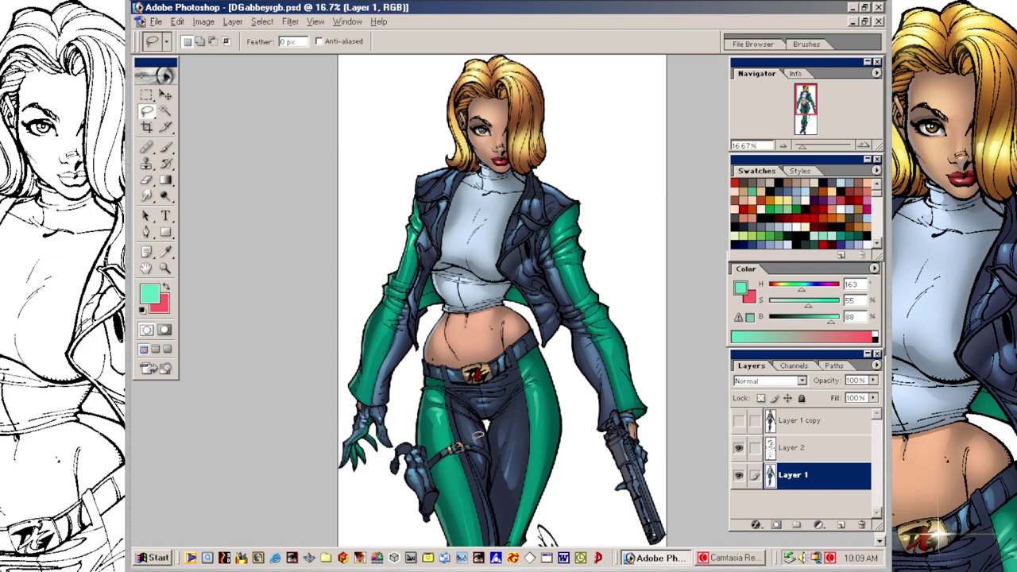
key(ctrl+plus)
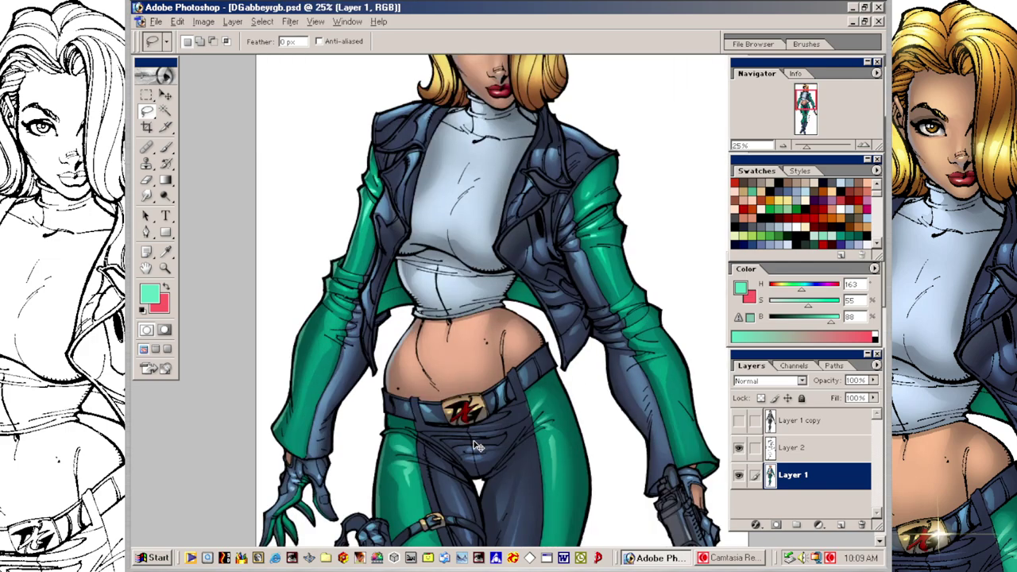
key(ctrl+plus)
scroll(475, 441, up, 5)
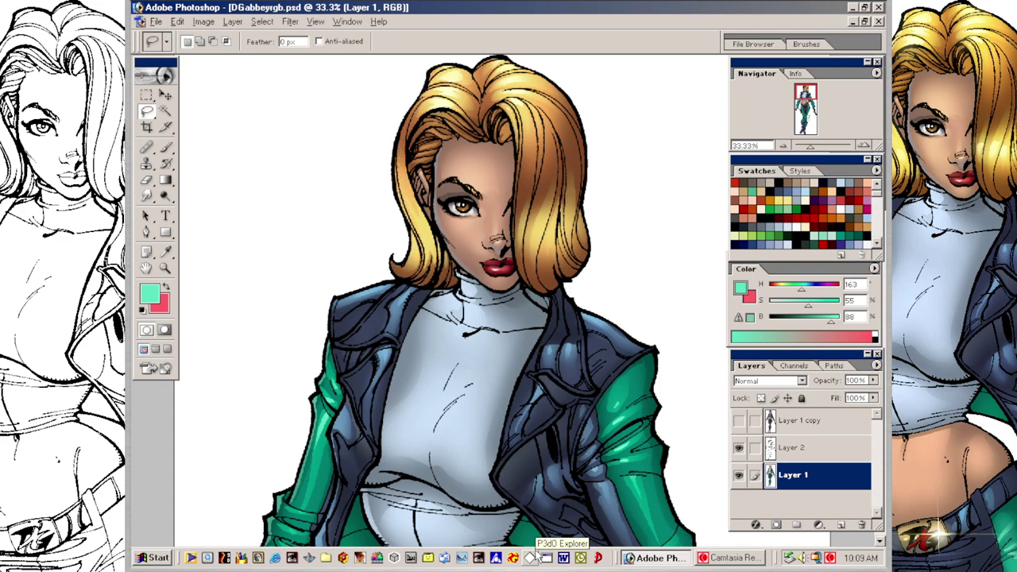
key(b)
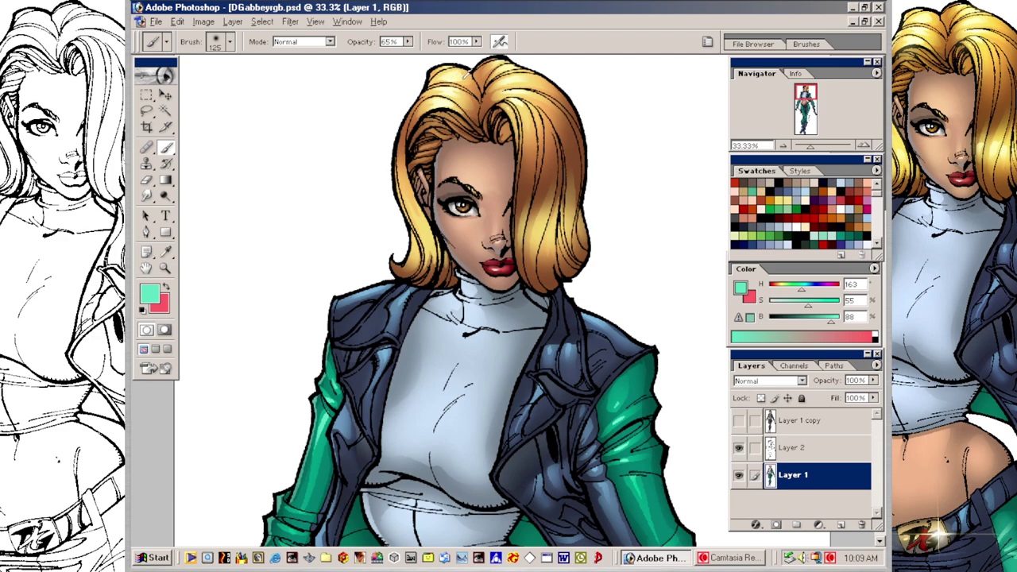
alt+click(407, 108)
mouse_move(423, 73)
mouse_down()
mouse_move(398, 125)
mouse_move(401, 267)
mouse_up()
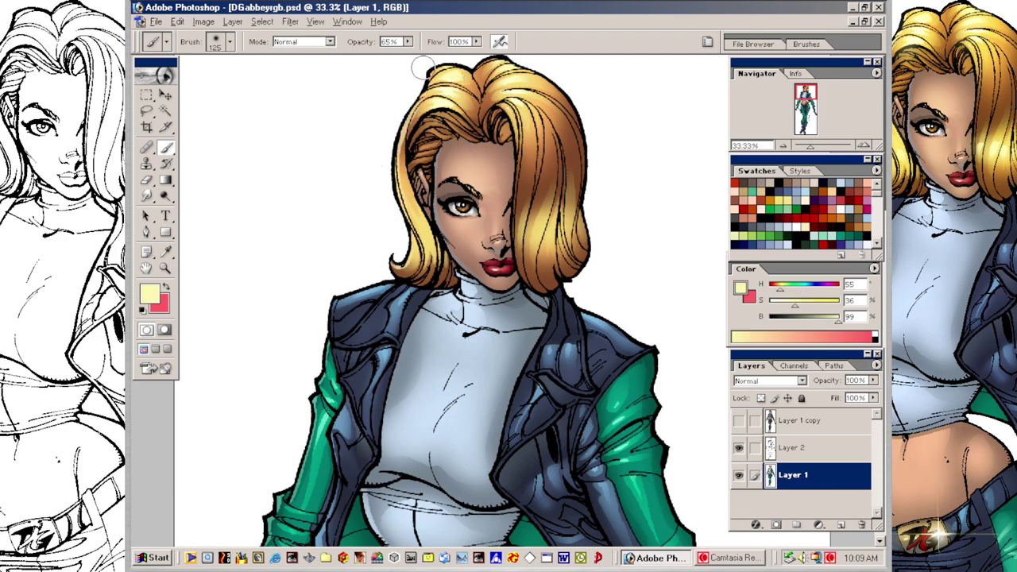
Step: Examine the coloring of the upper body up close and of the whole figure
key(space)
drag(535, 491, 535, 470)
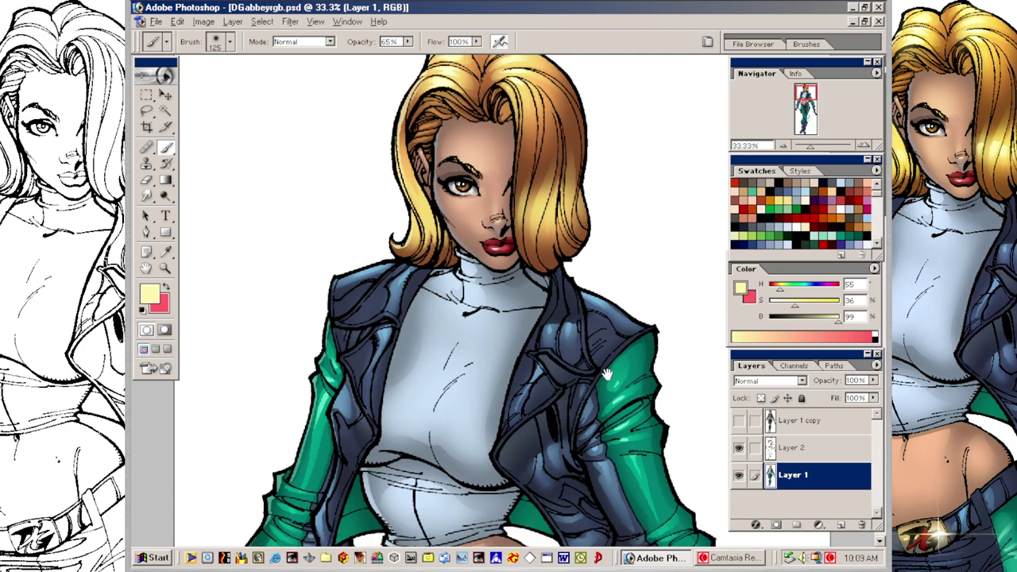
drag(606, 373, 606, 332)
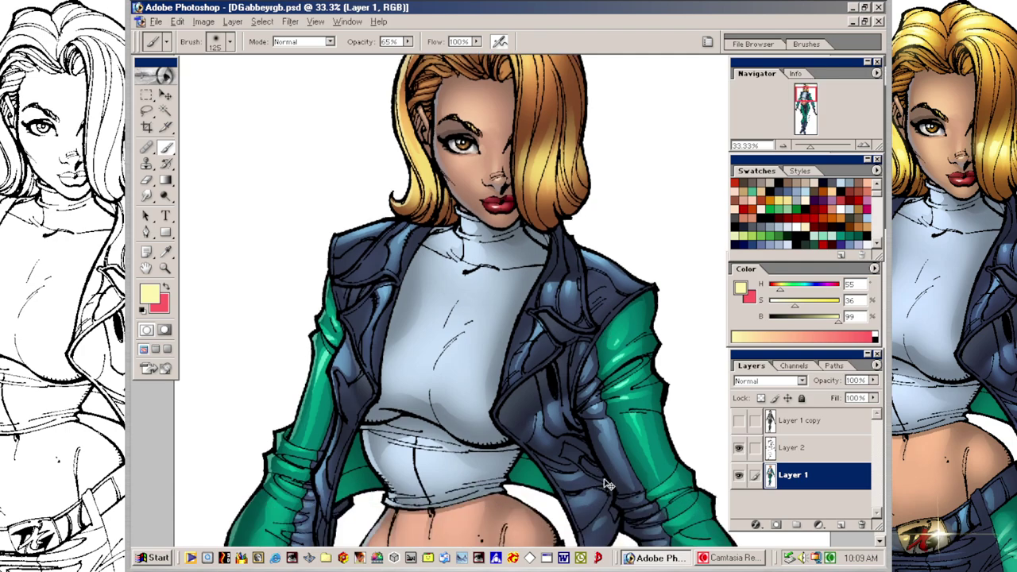
key(ctrl+minus)
key(ctrl+minus)
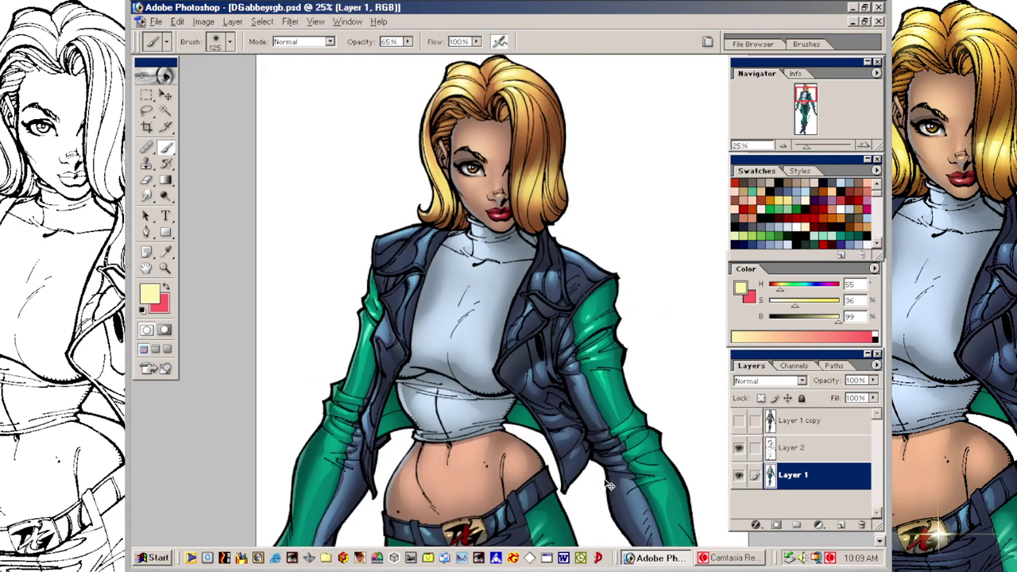
key(ctrl+minus)
key(ctrl+minus)
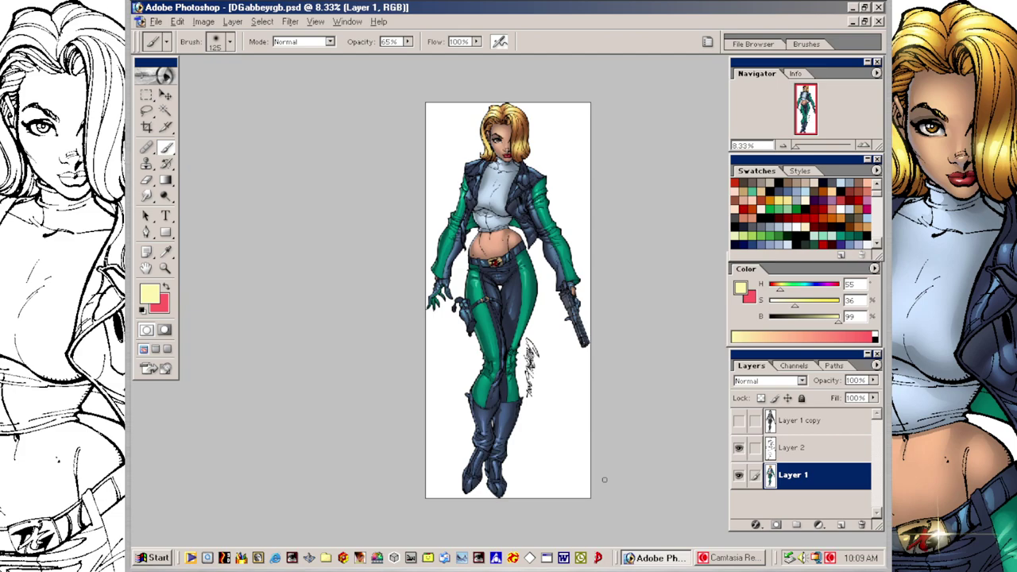
key(ctrl+plus)
key(ctrl+plus)
key(ctrl+plus)
mouse_move(596, 219)
mouse_down()
mouse_move(589, 279)
mouse_move(604, 487)
mouse_up()
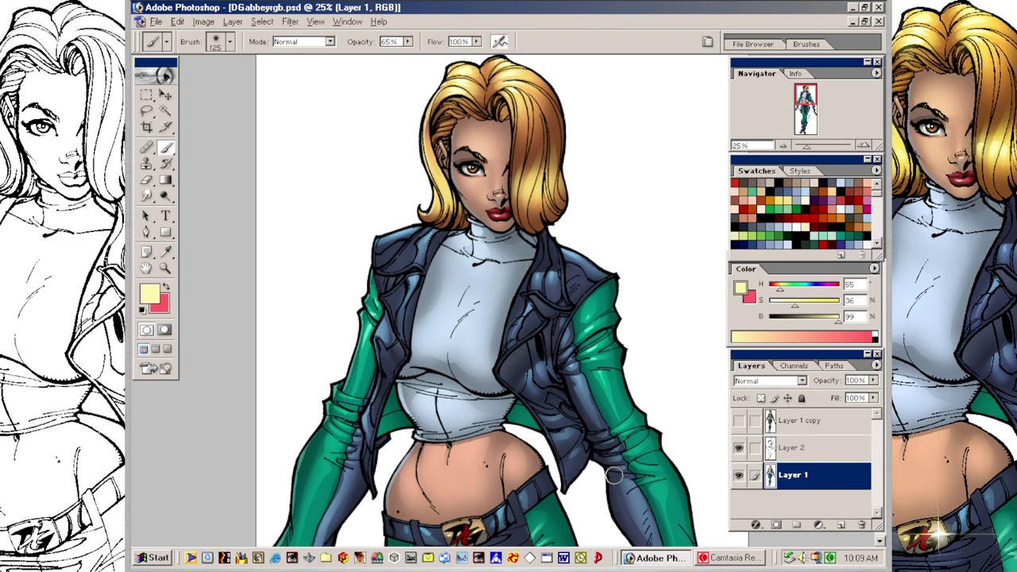
Step: Lasso highlight shapes in the hair and lighten them with pale yellow using a 100-pixel brush
key(l)
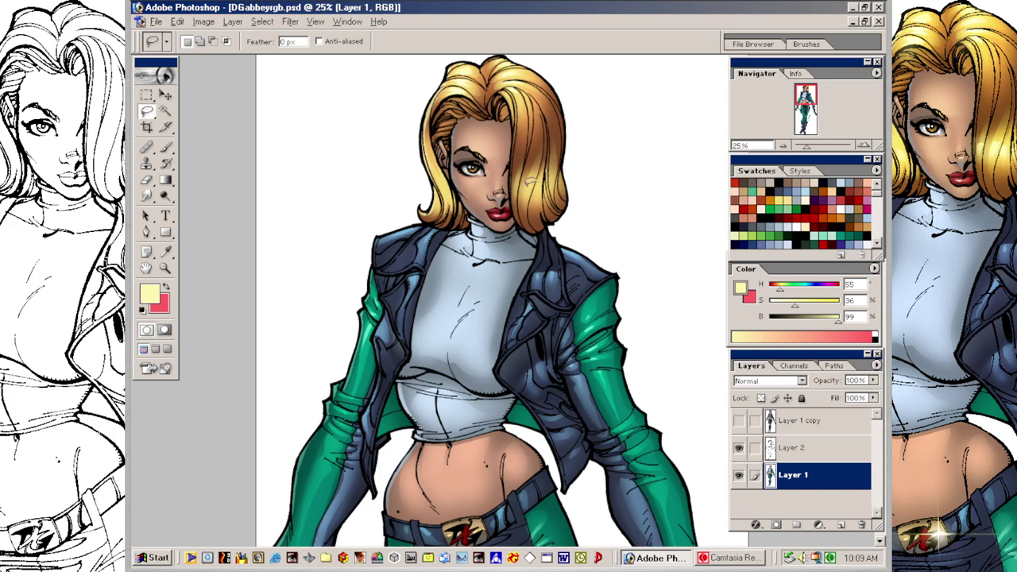
mouse_move(529, 181)
mouse_down()
mouse_move(524, 199)
mouse_move(530, 184)
mouse_move(521, 177)
mouse_move(559, 186)
mouse_up()
mouse_move(448, 189)
mouse_down()
mouse_move(454, 205)
mouse_move(448, 193)
mouse_up()
key(b)
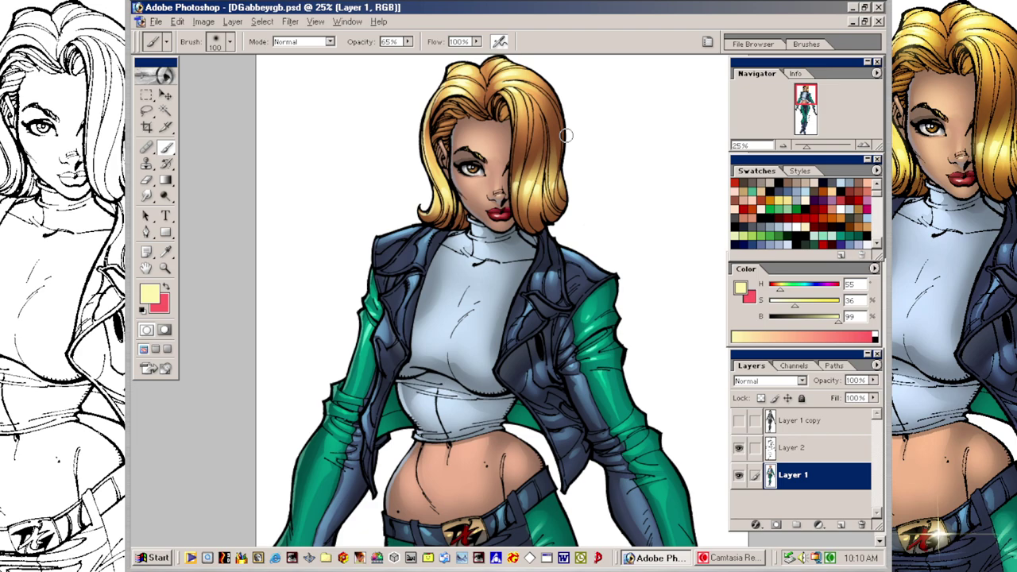
key(ctrl+minus)
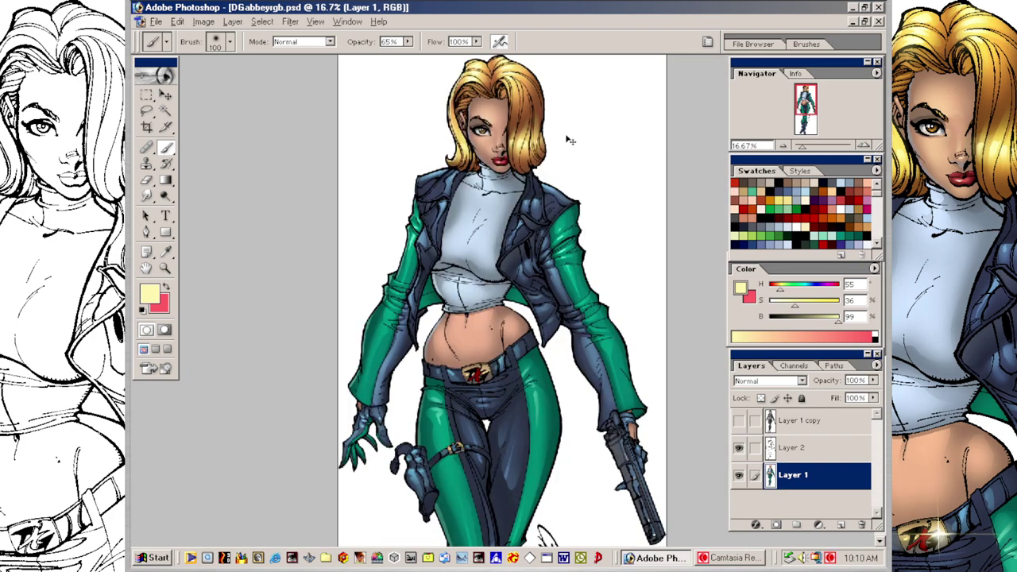
key(ctrl+minus)
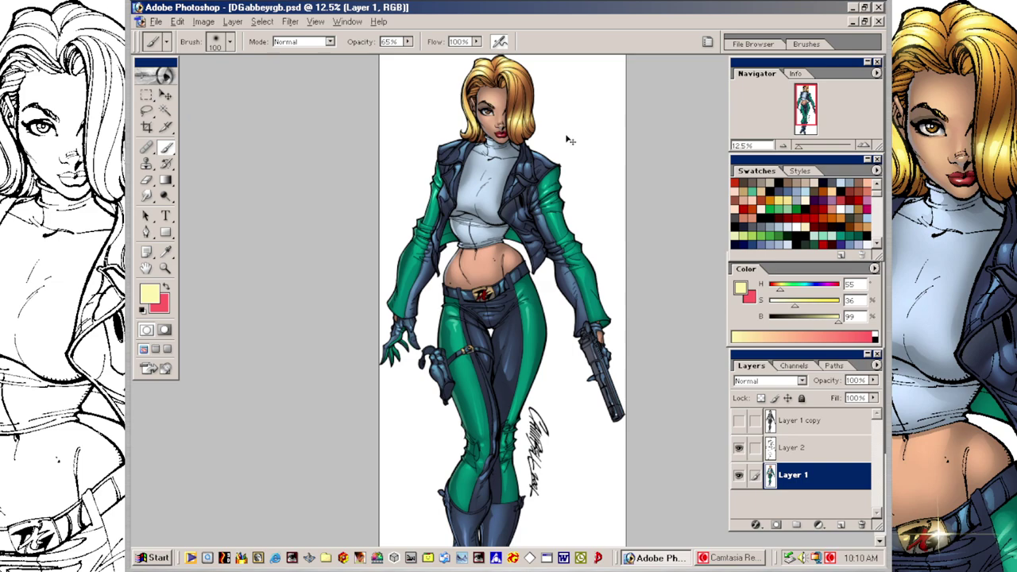
key(ctrl+l)
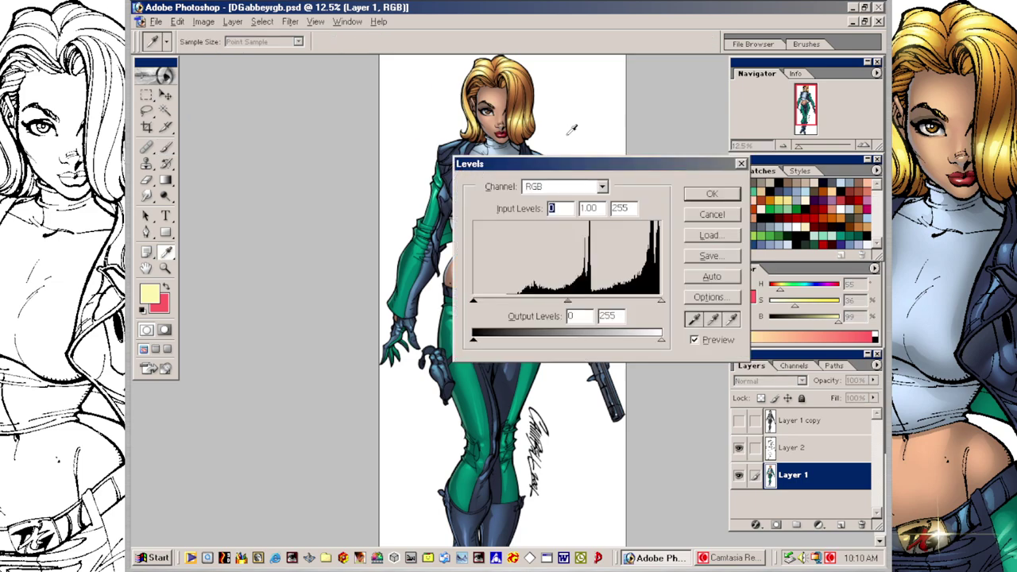
drag(628, 173, 771, 177)
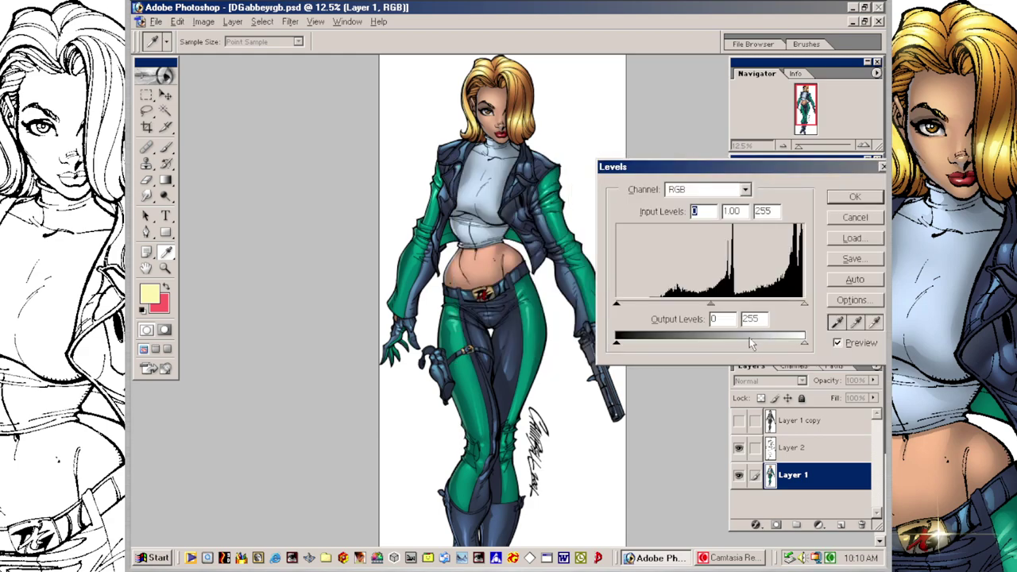
drag(711, 305, 673, 306)
click(852, 219)
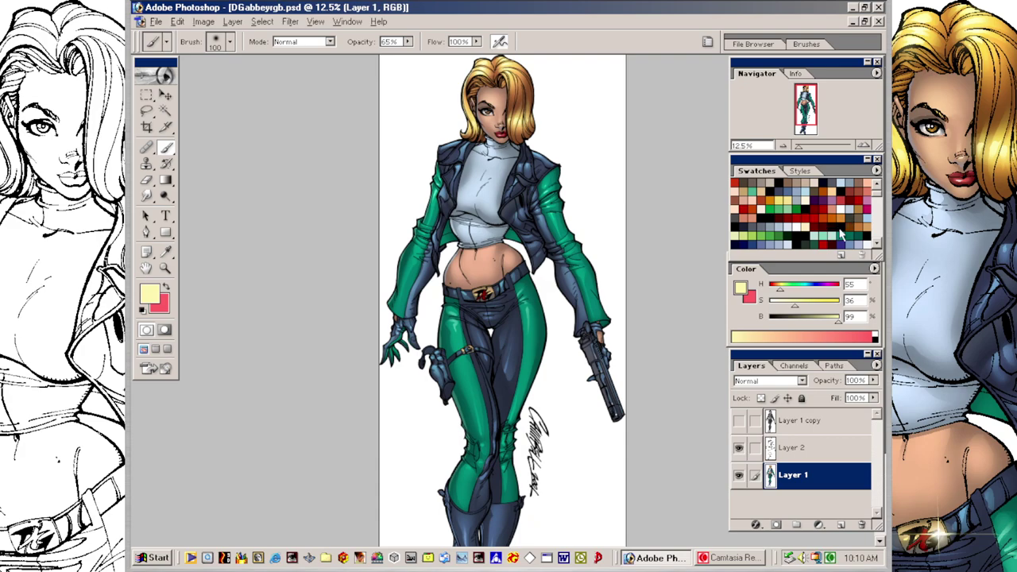
key(ctrl+l)
drag(760, 170, 741, 136)
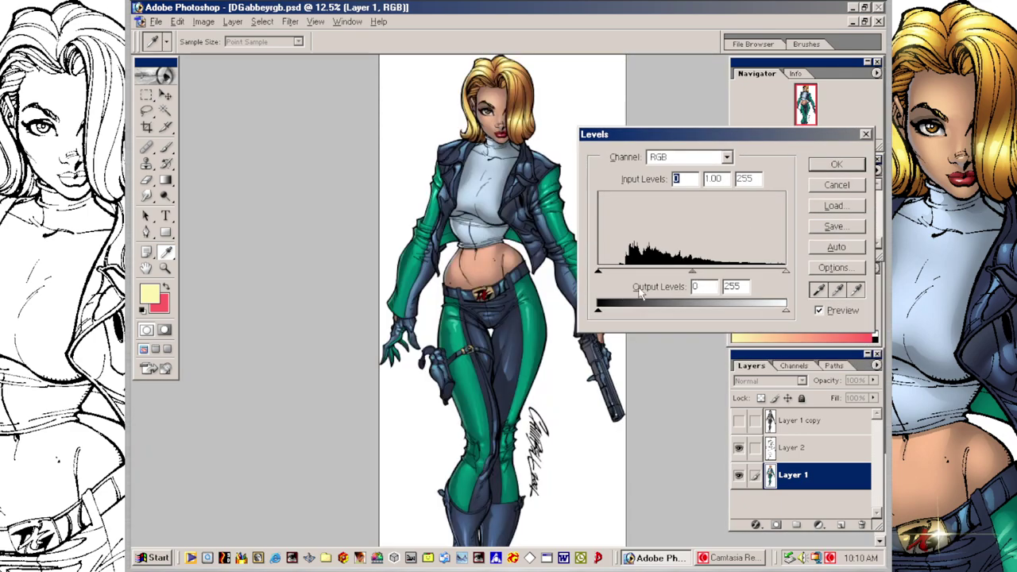
drag(785, 271, 760, 273)
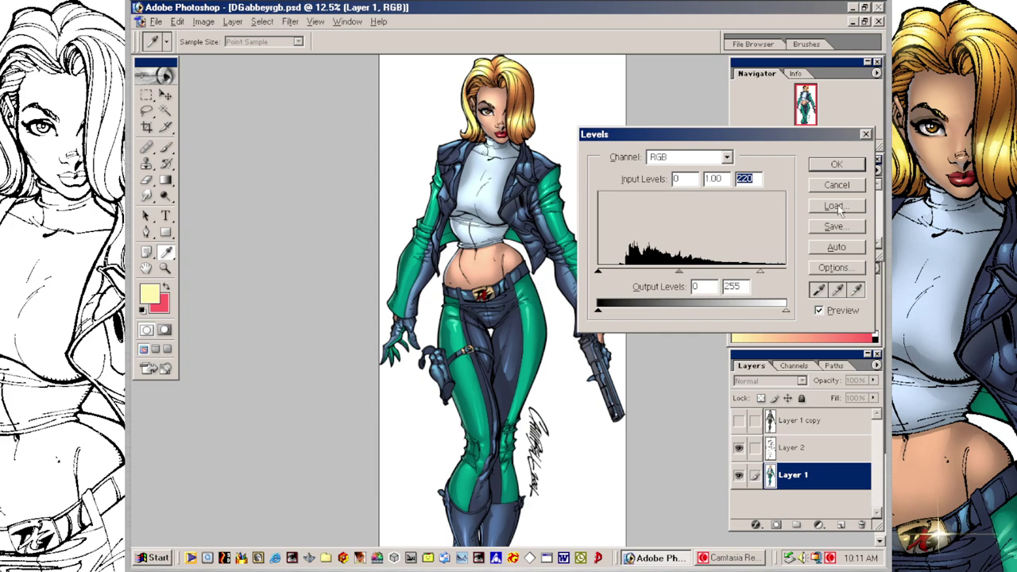
mouse_move(603, 272)
mouse_down()
mouse_move(629, 274)
mouse_move(585, 271)
mouse_up()
mouse_move(677, 274)
mouse_down()
mouse_move(702, 274)
mouse_move(677, 274)
mouse_up()
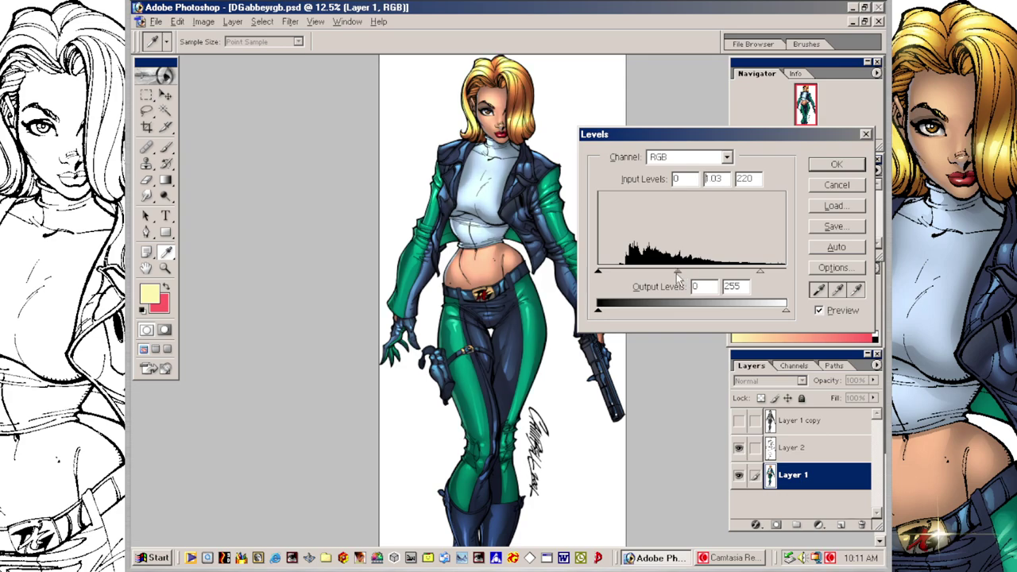
click(850, 186)
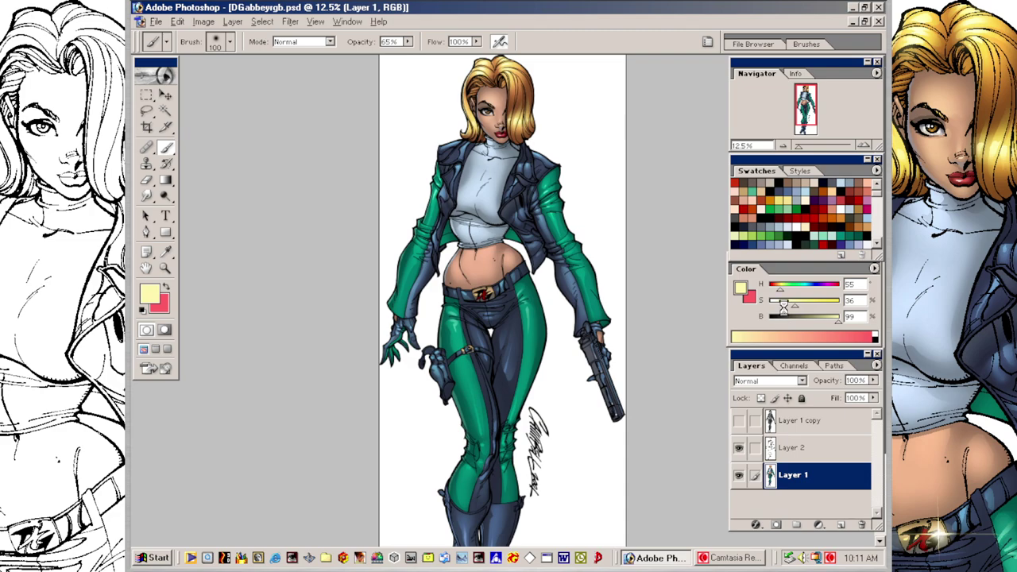
Step: Brighten Layer 1 slightly with Levels by lowering the white input level to about 252
key(ctrl+l)
drag(786, 272, 782, 274)
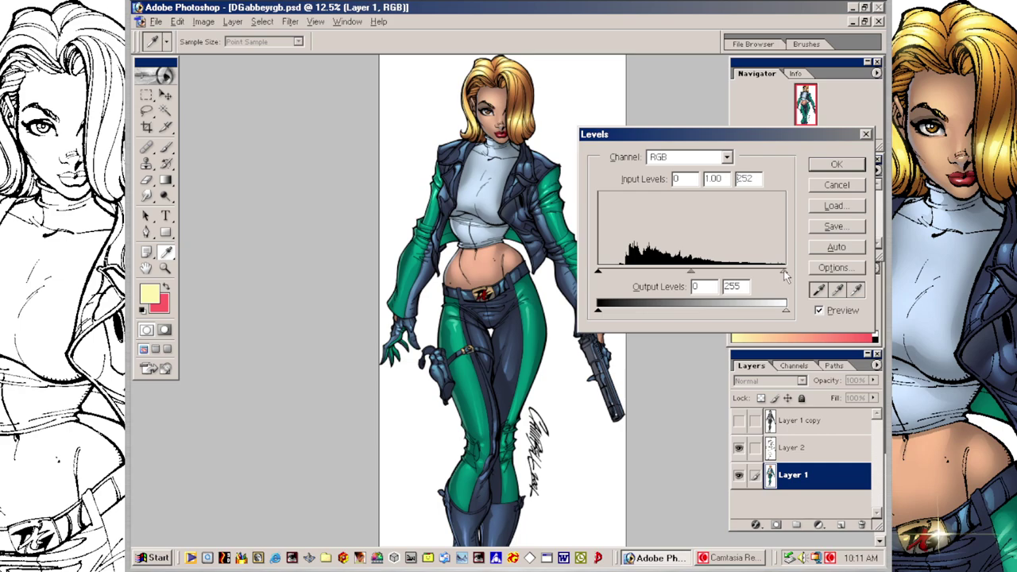
drag(783, 274, 784, 275)
click(828, 164)
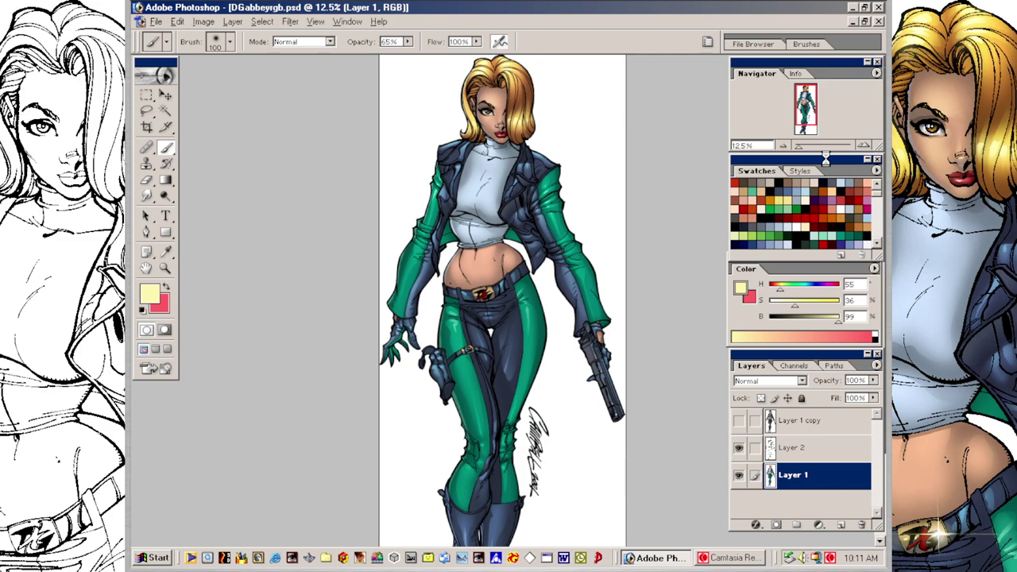
Step: Raise the saturation of Layer 1 slightly with Hue/Saturation
key(ctrl+u)
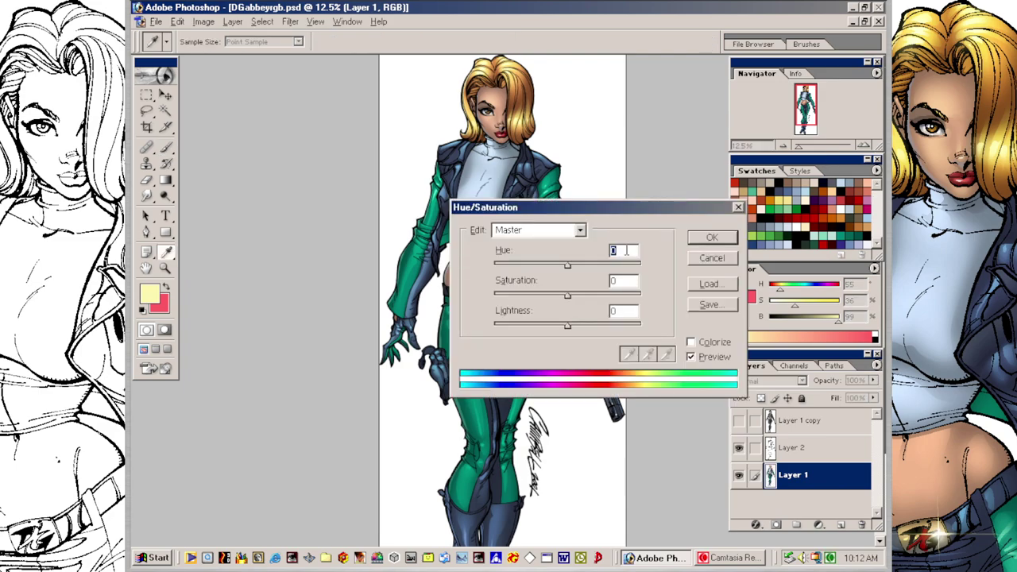
drag(615, 208, 725, 193)
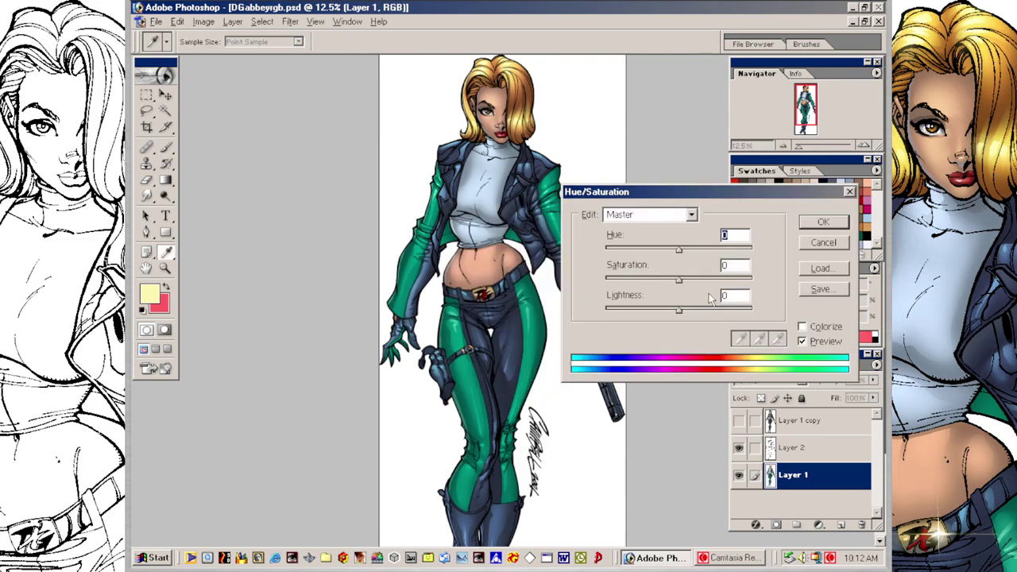
drag(685, 283, 693, 284)
mouse_move(693, 279)
mouse_down()
mouse_move(647, 280)
mouse_move(681, 284)
mouse_up()
click(824, 223)
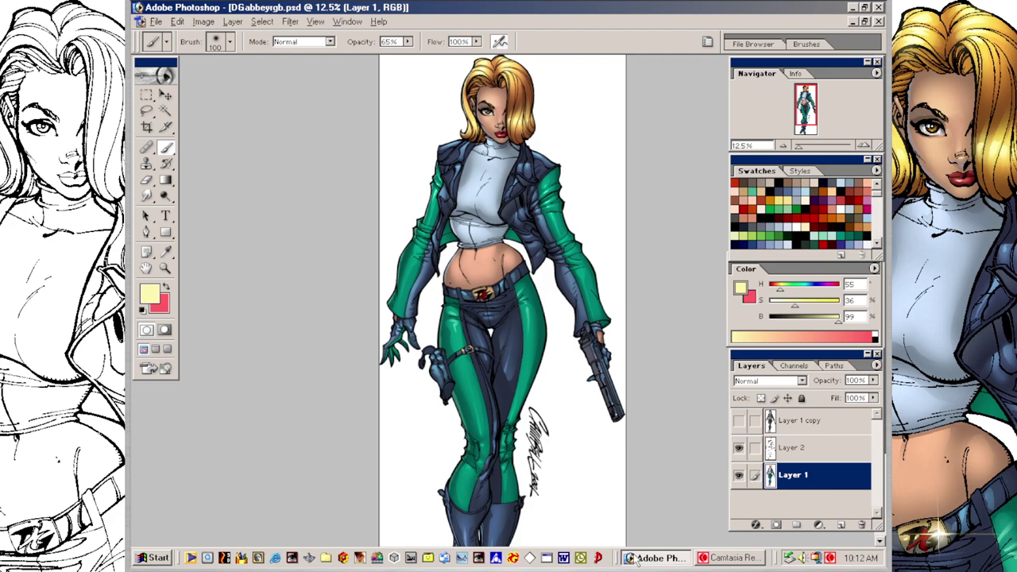
Step: Add a new layer above Layer 2, fill it with black and set its blend mode to Screen
click(832, 450)
click(840, 527)
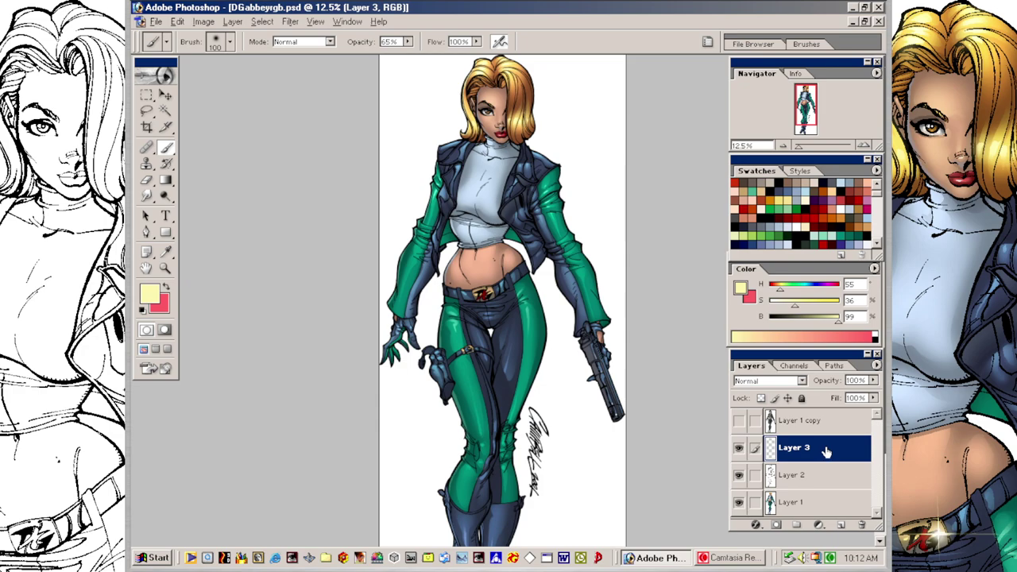
key(d)
key(alt+BackSpace)
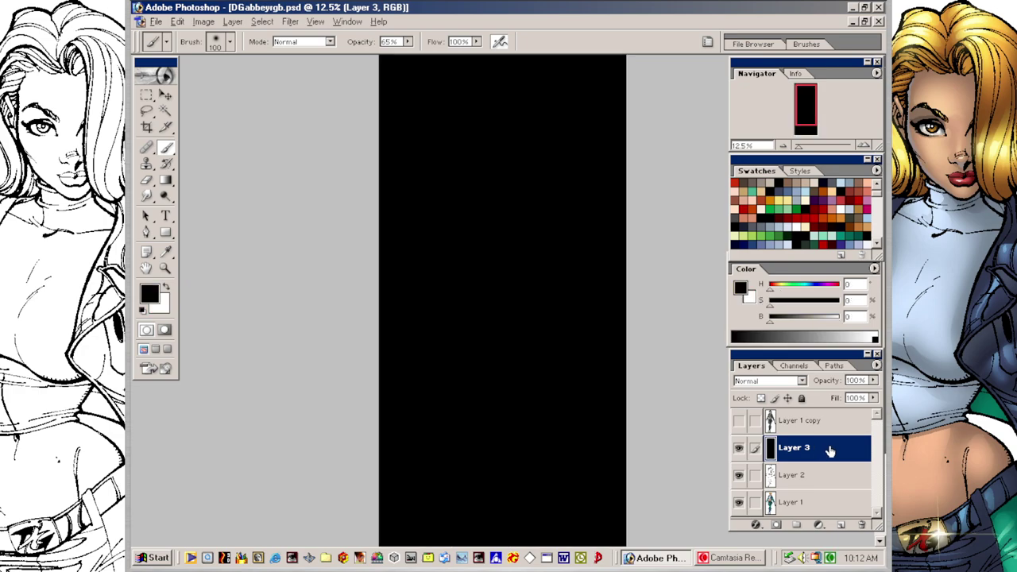
click(770, 382)
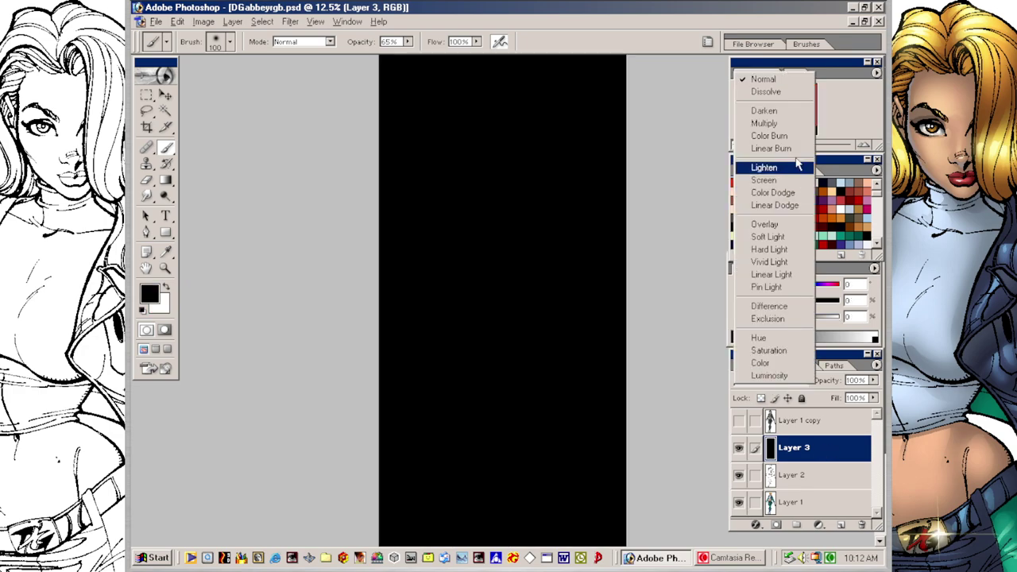
click(765, 180)
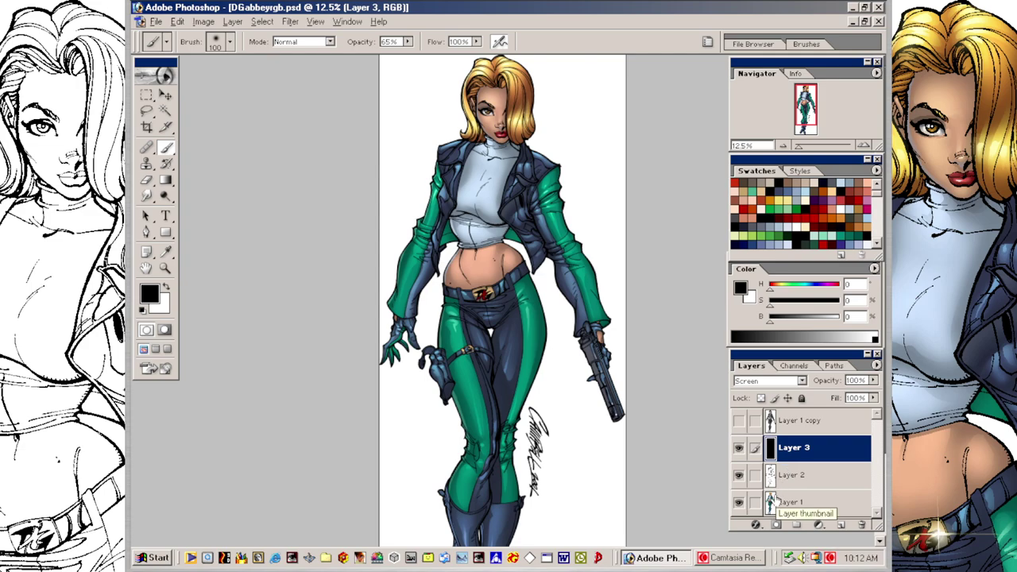
Step: Brush a light blue glow (H 204, S 44%, B 93%) along the gun barrel on Layer 3
click(801, 197)
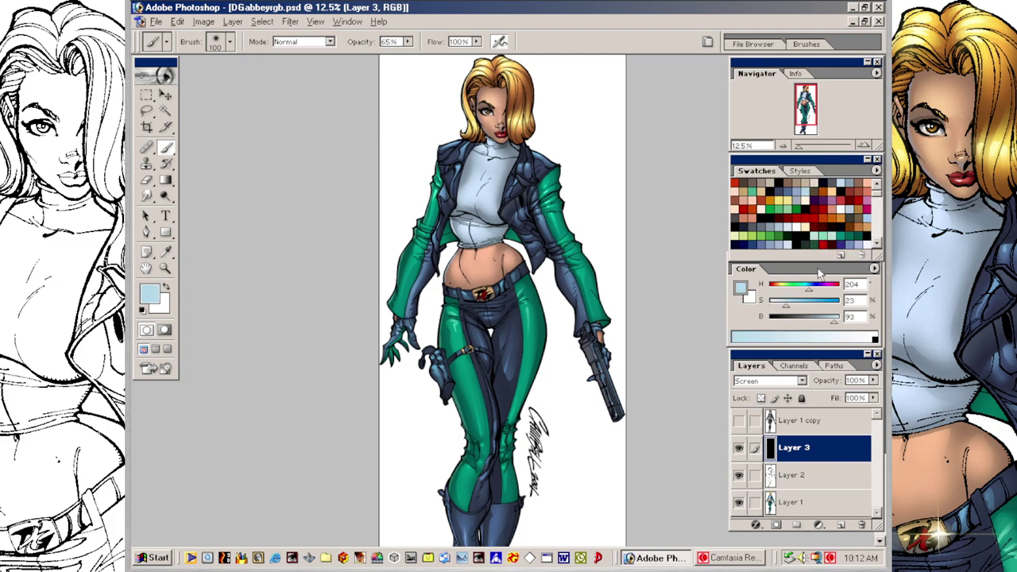
click(795, 307)
drag(797, 310, 801, 310)
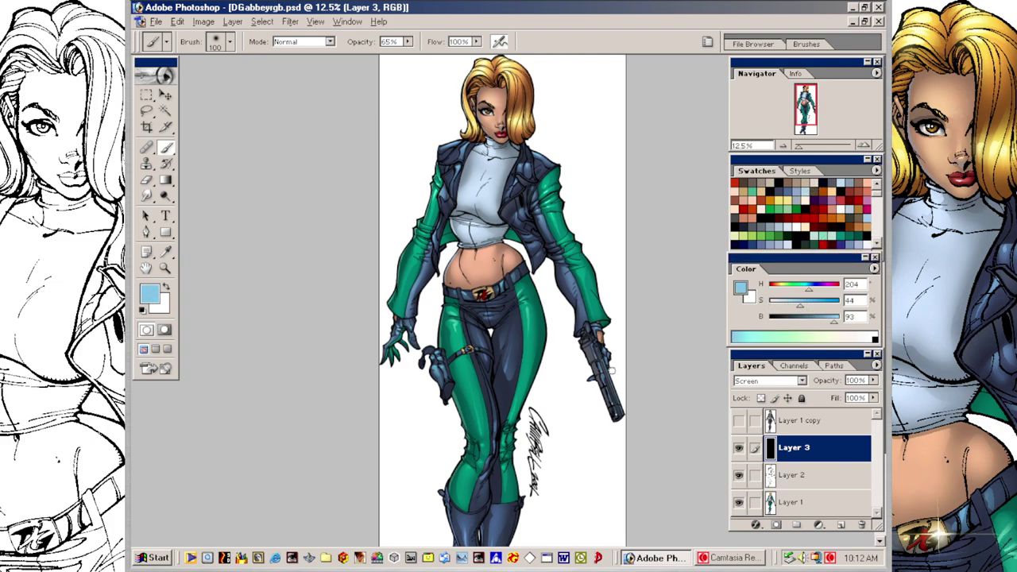
key(bracketright)
key(bracketright)
drag(615, 414, 608, 380)
key(bracketleft)
key(bracketleft)
key(bracketleft)
key(bracketleft)
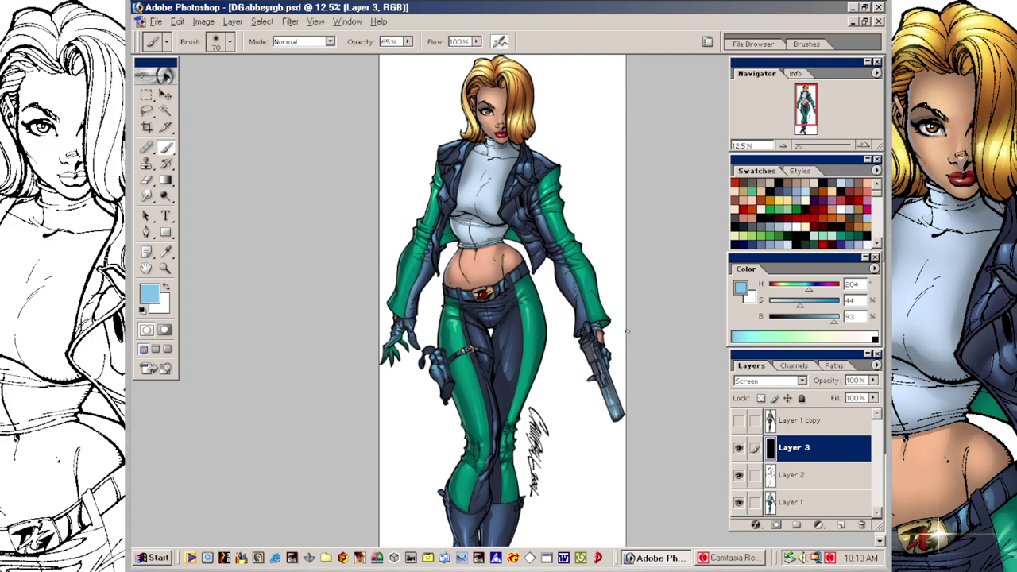
Step: Brush a light green glow (H 163, S 54%, B 94%) over the gun-side upper sleeve at 125 pixels and 48% opacity
key(bracketright)
key(bracketright)
key(bracketright)
key(bracketright)
alt+click(549, 185)
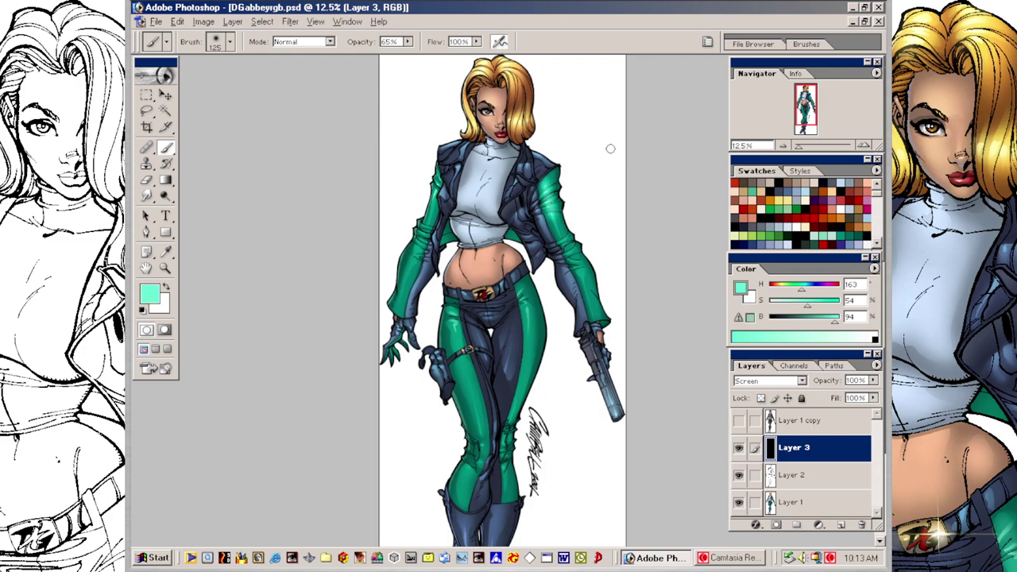
drag(408, 41, 399, 67)
drag(544, 178, 581, 271)
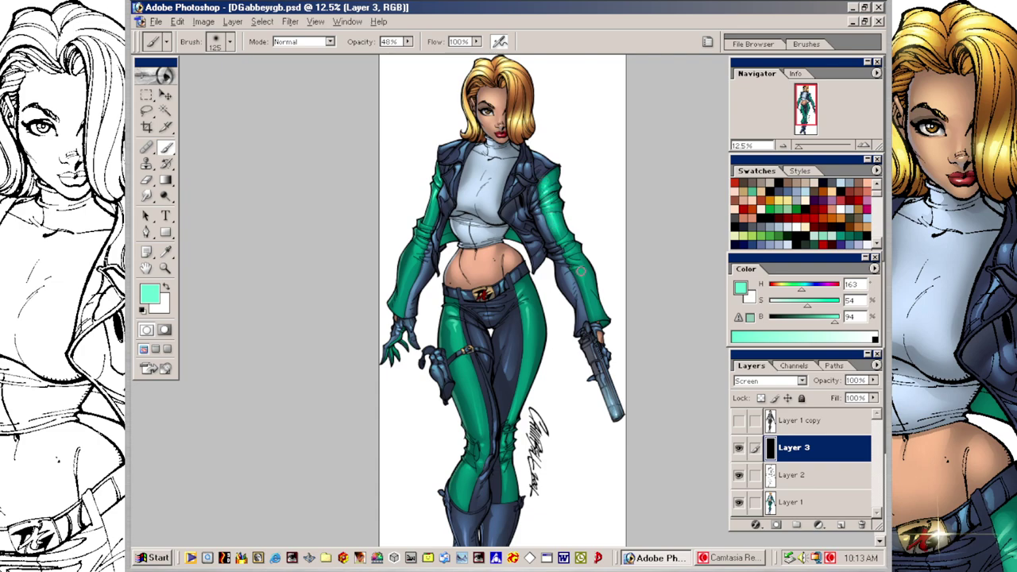
key(ctrl+z)
drag(549, 190, 550, 208)
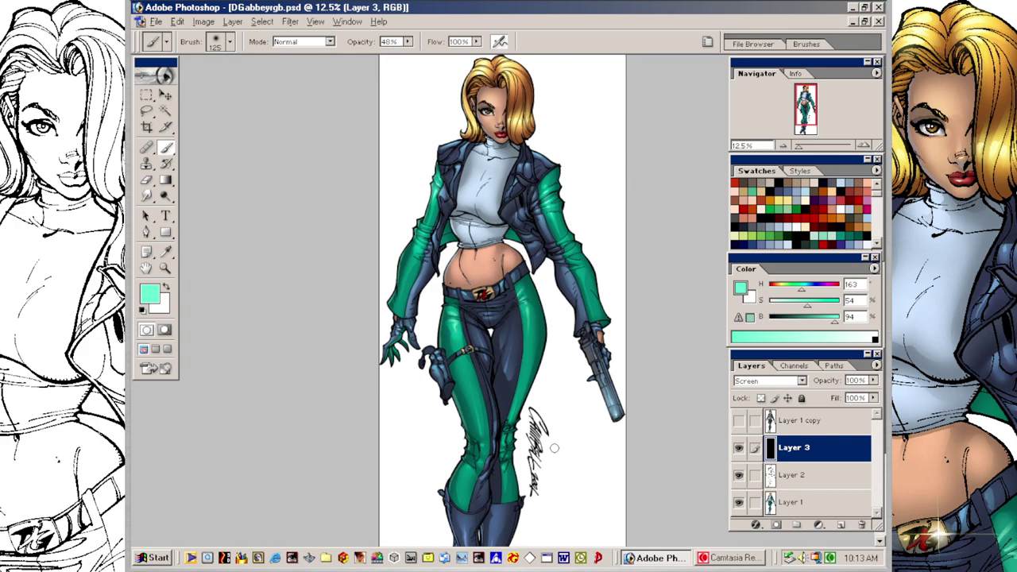
Step: Brush a soft pale yellow glow (H 50, S 48%, B 96%) over the hair highlights on Layer 3
click(797, 196)
drag(519, 123, 522, 115)
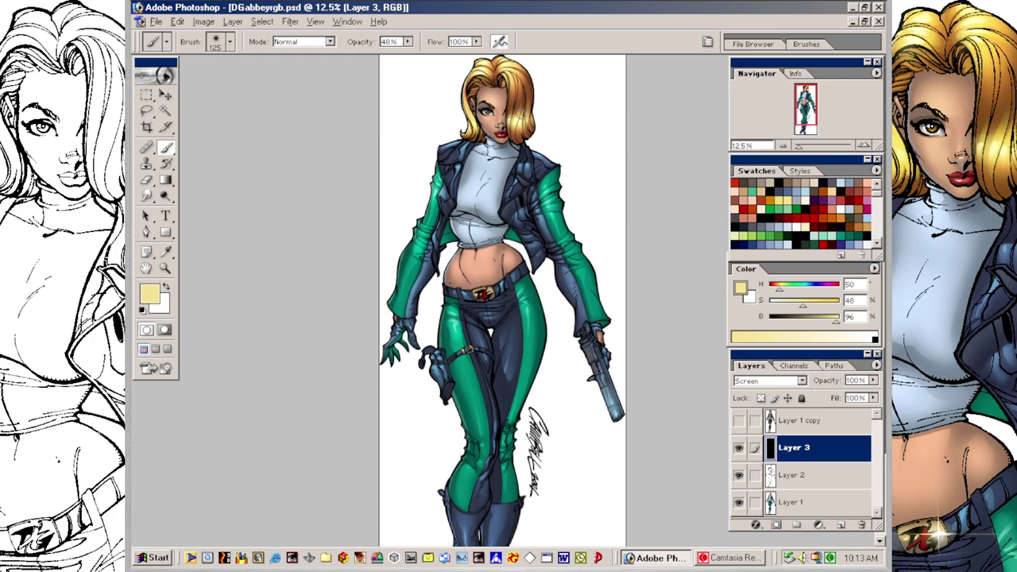
drag(481, 66, 469, 121)
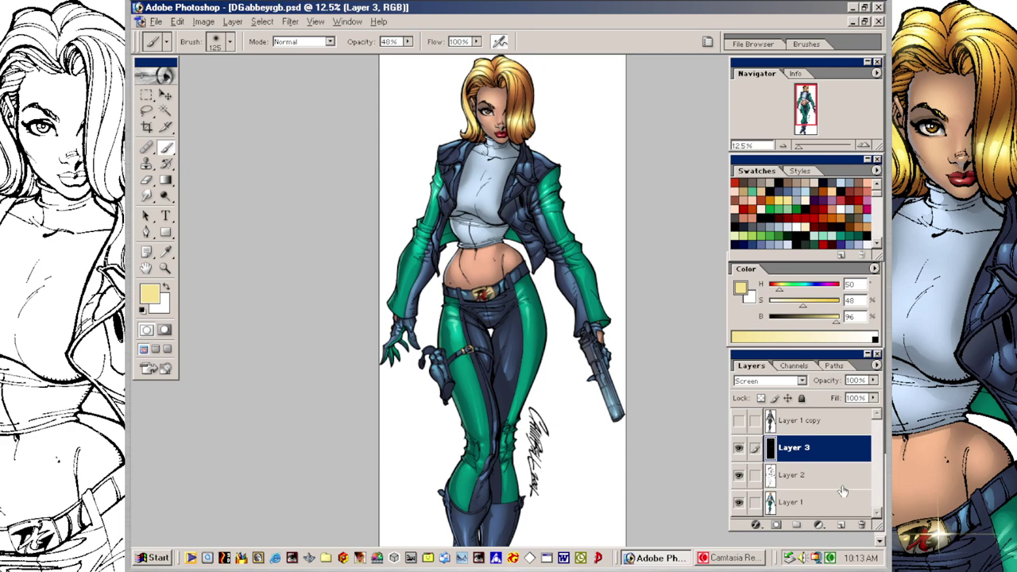
Step: Add a new layer above Layer 3, brush a pale yellow star glint on the belt buckle, and set the layer's blend mode to Screen
click(840, 524)
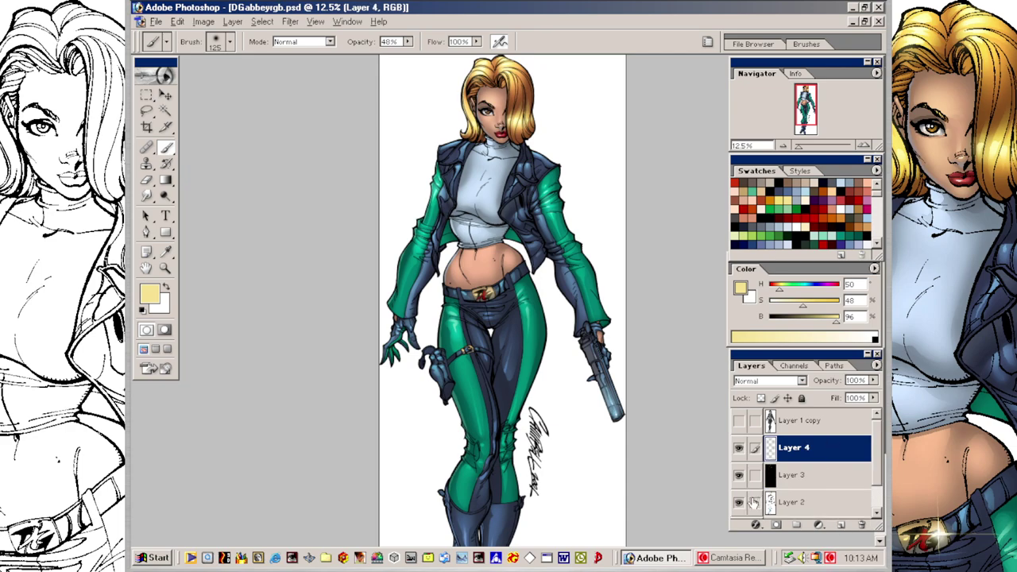
key(l)
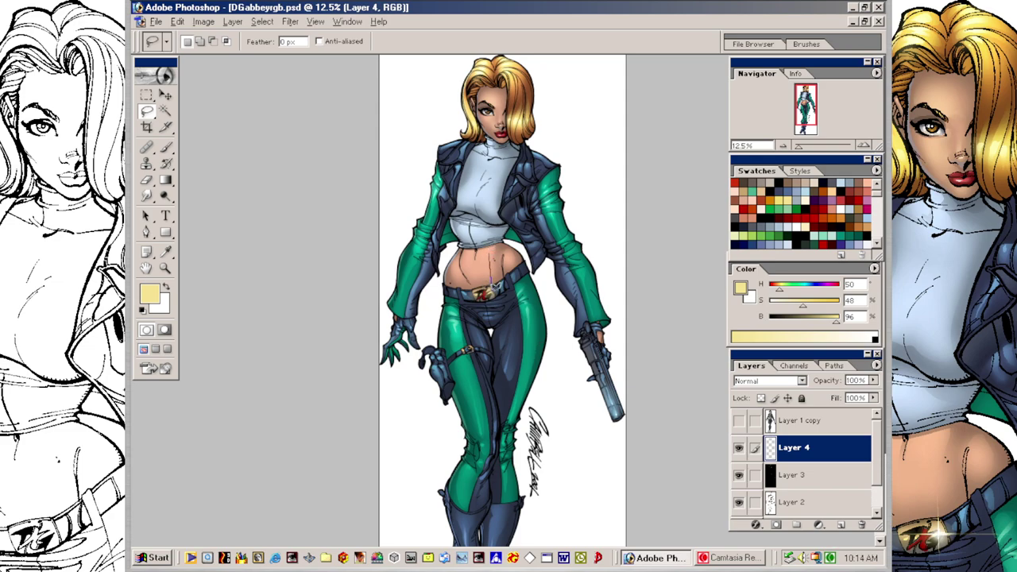
mouse_move(451, 292)
mouse_down()
mouse_move(490, 296)
mouse_move(496, 344)
mouse_move(497, 296)
mouse_move(535, 286)
mouse_move(524, 293)
mouse_up()
key(v)
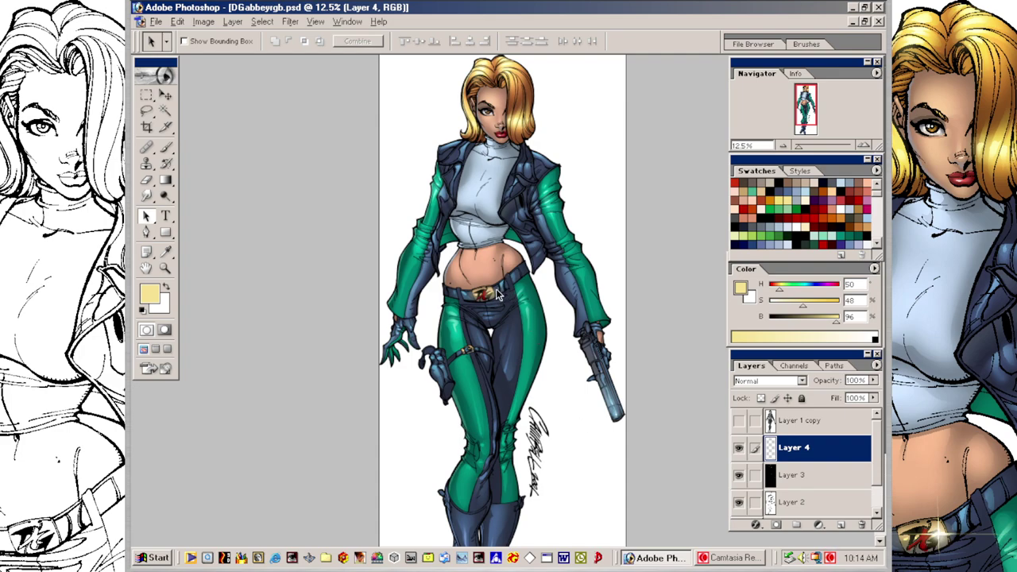
click(165, 148)
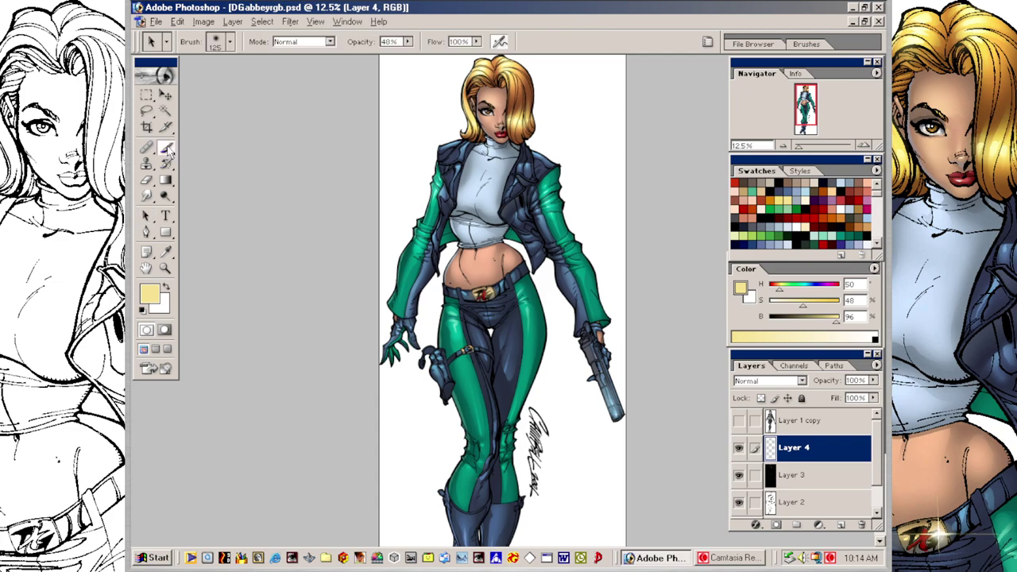
key(bracketright)
key(bracketright)
key(bracketright)
key(bracketright)
click(766, 383)
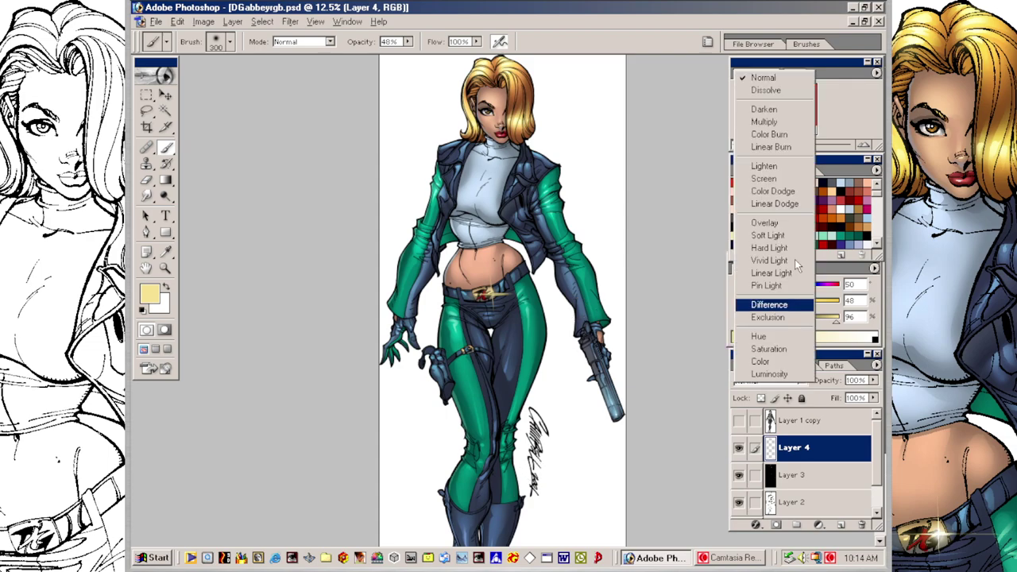
click(785, 182)
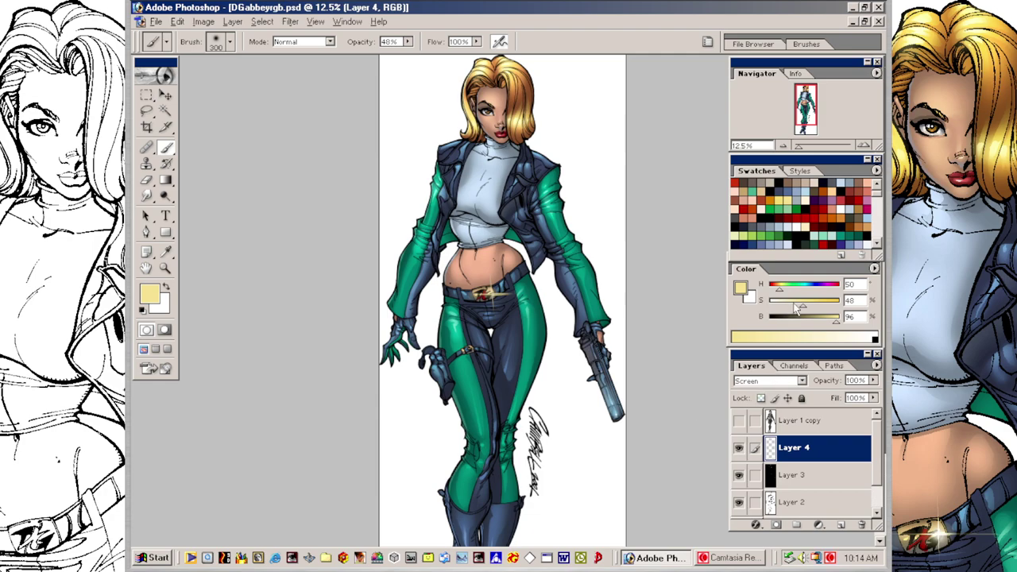
Step: Dab a paler yellow glow (H 61, S 36%, B 96%) onto the center of the buckle glint with a 100-pixel brush
drag(802, 305, 783, 291)
key([)
key([)
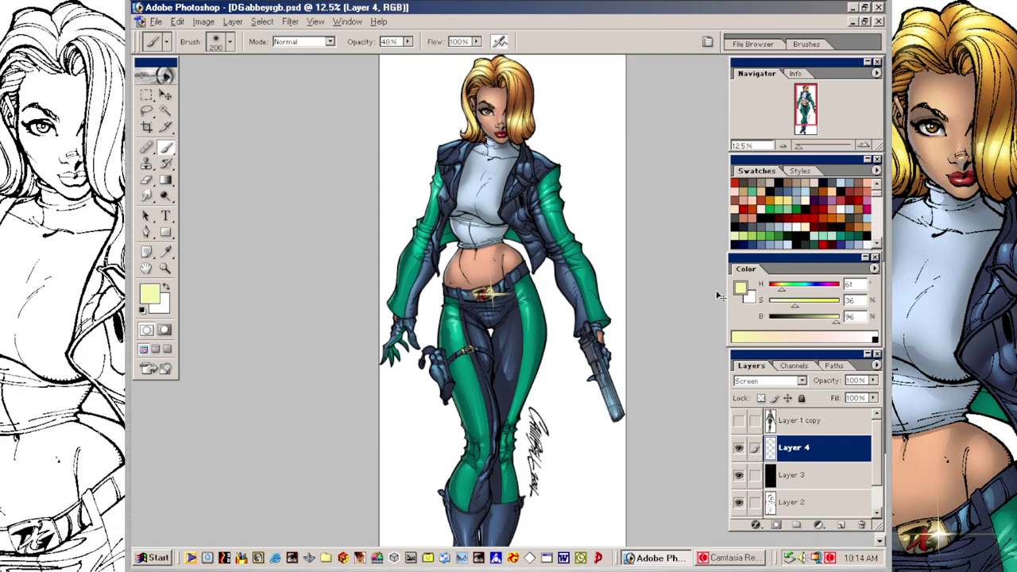
key(v)
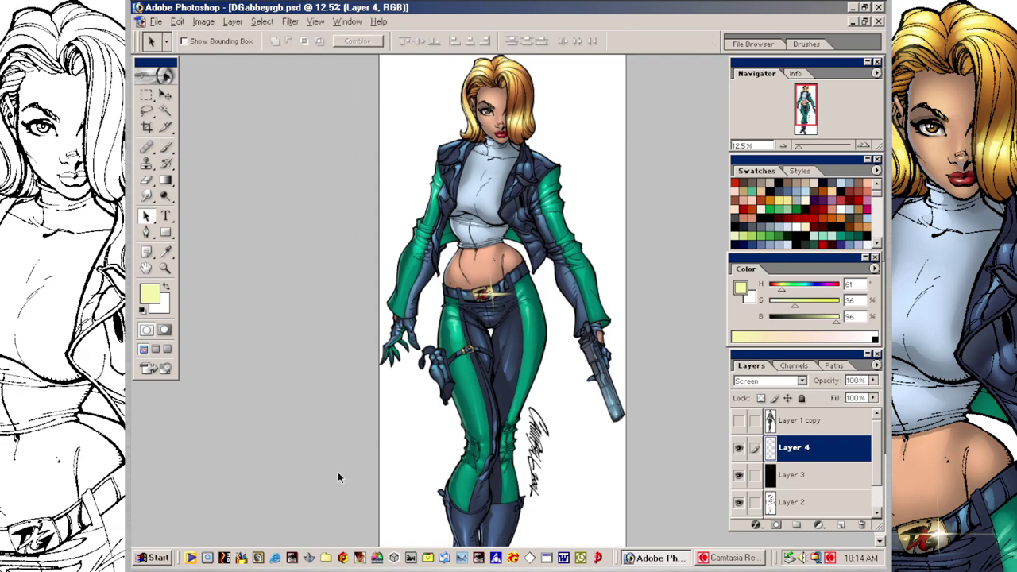
key(b)
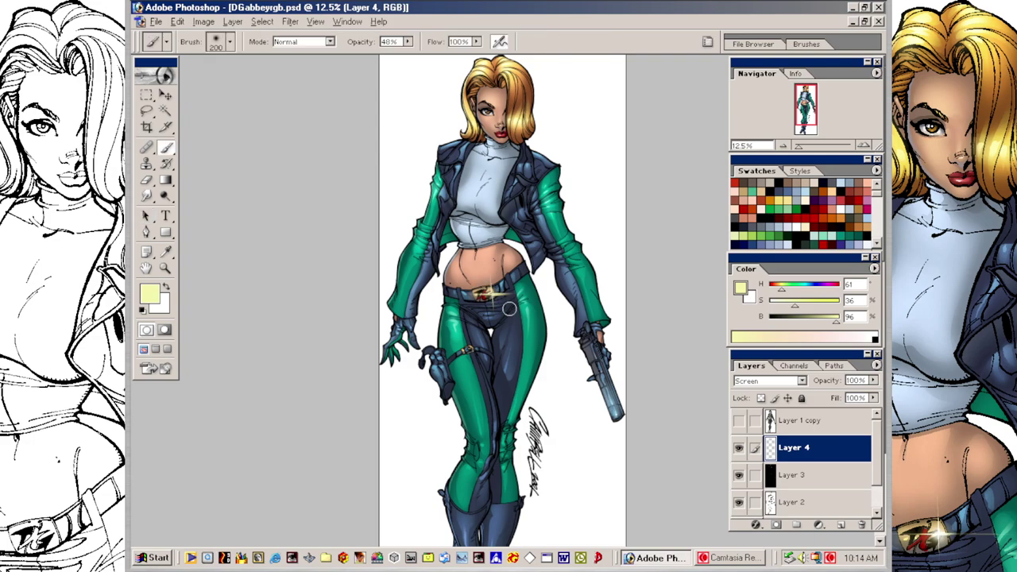
key(bracketleft)
click(492, 295)
Step: Try to smudge the horizontal ray of the buckle glint outward at 100% strength, then undo the smudge
key(ctrl+plus)
key(ctrl+plus)
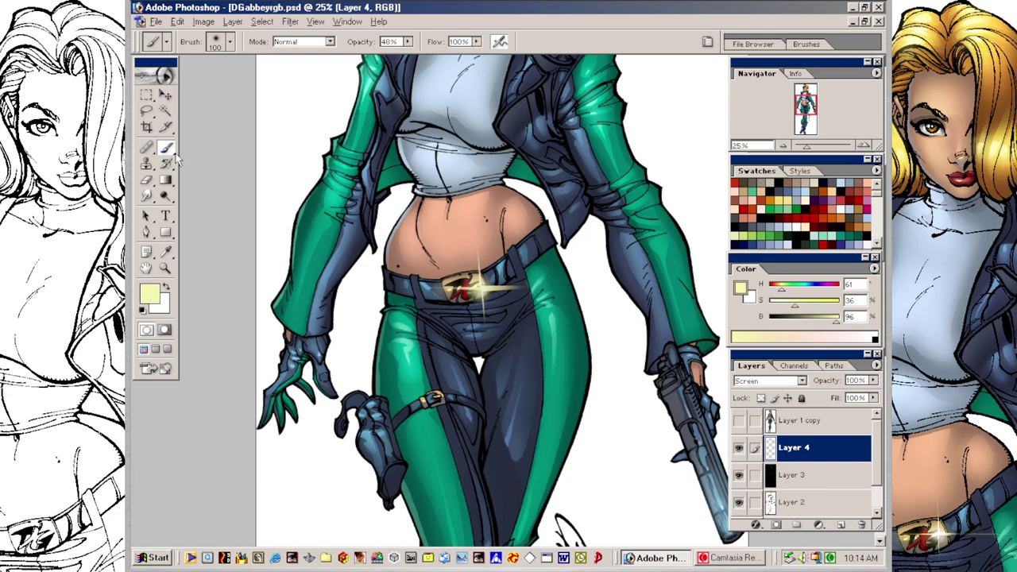
click(147, 195)
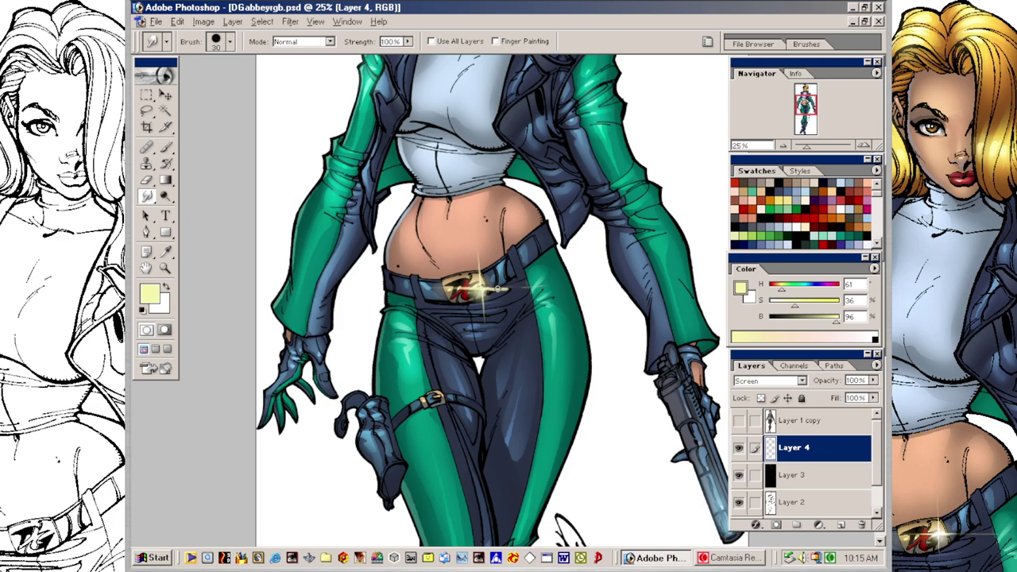
mouse_move(503, 290)
mouse_down()
mouse_move(542, 287)
mouse_move(547, 274)
mouse_up()
key(ctrl+z)
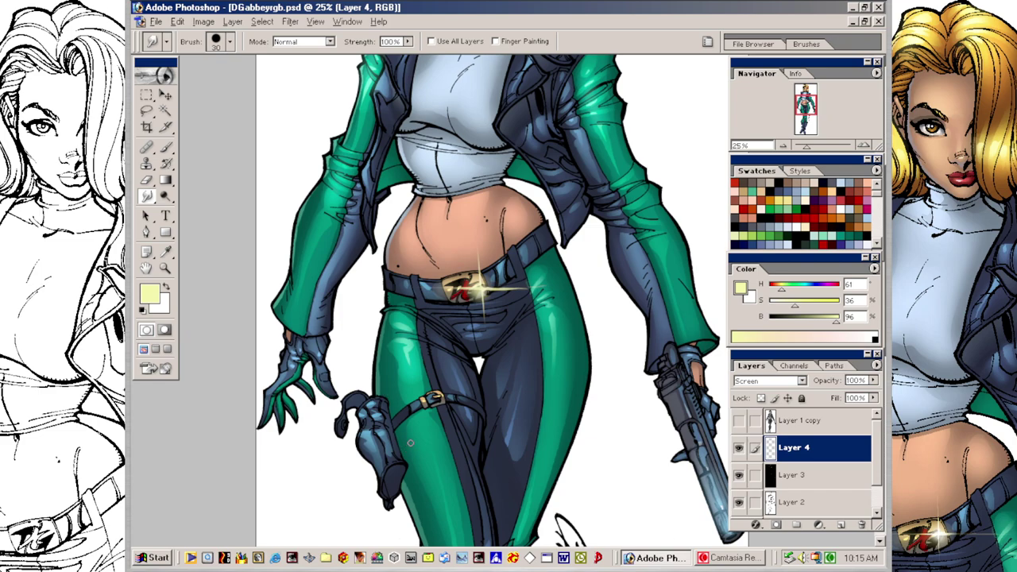
Step: Erase the glint on the belt buckle from Layer 4 with the eraser enlarged to 80 pixels
key(e)
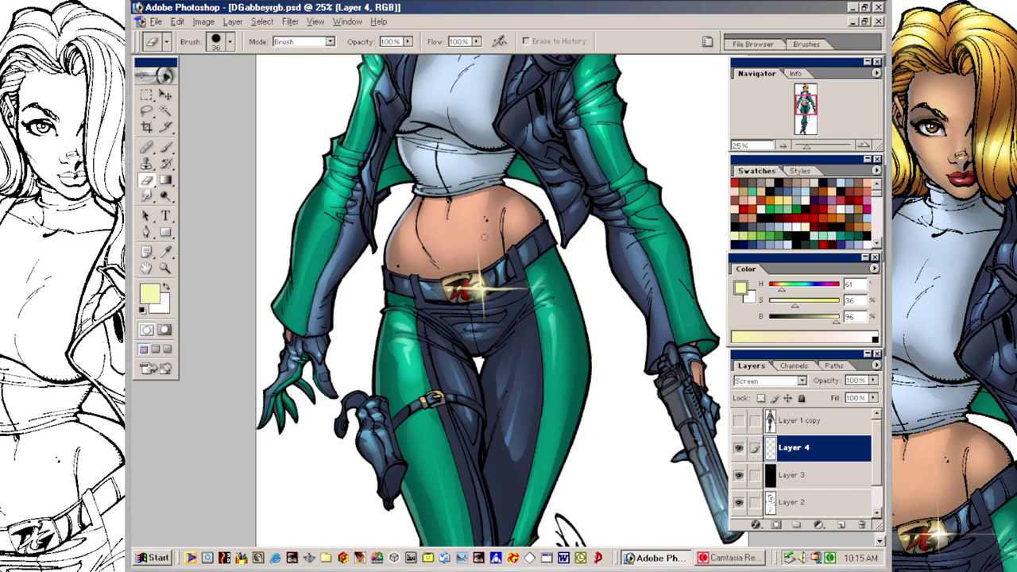
drag(471, 278, 477, 313)
key(])
key(])
key(])
key(])
key(])
key(])
mouse_move(530, 294)
mouse_down()
mouse_move(521, 278)
mouse_move(485, 299)
mouse_move(481, 277)
mouse_up()
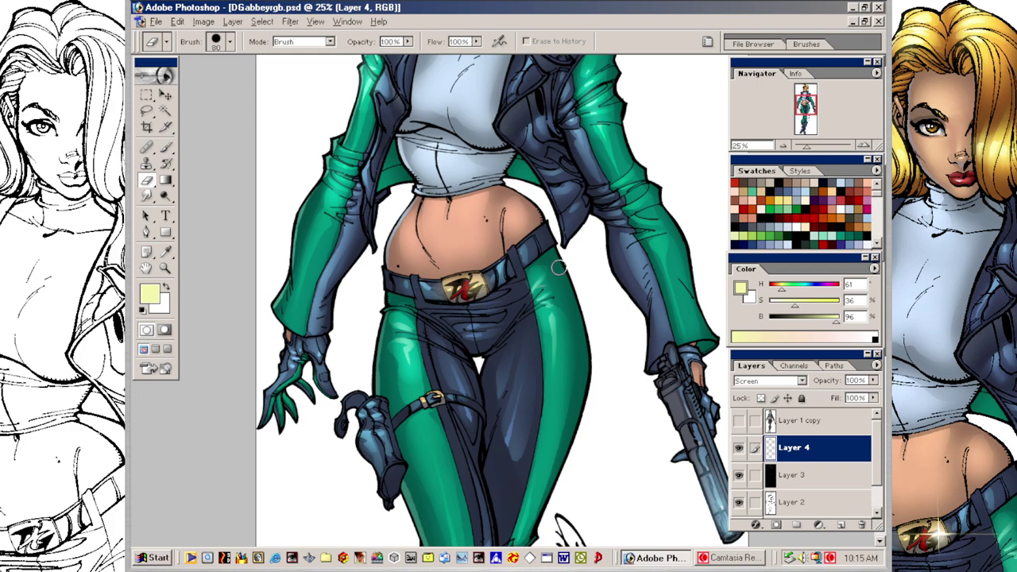
key(l)
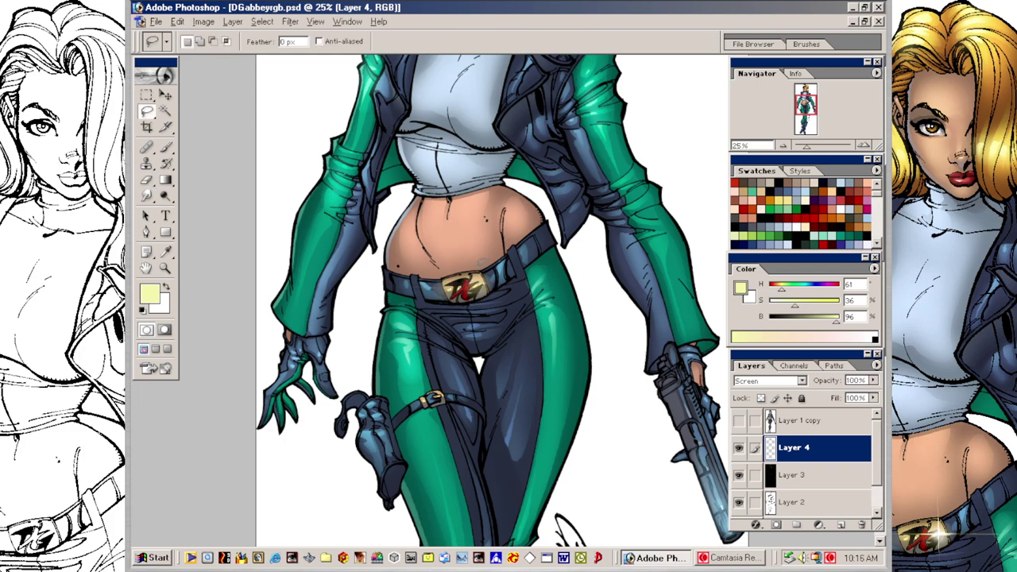
mouse_move(477, 255)
mouse_down()
mouse_move(440, 265)
mouse_move(419, 279)
mouse_move(485, 277)
mouse_move(481, 375)
mouse_move(479, 248)
mouse_move(557, 281)
mouse_move(480, 280)
mouse_move(479, 242)
mouse_up()
key(ctrl+d)
key(v)
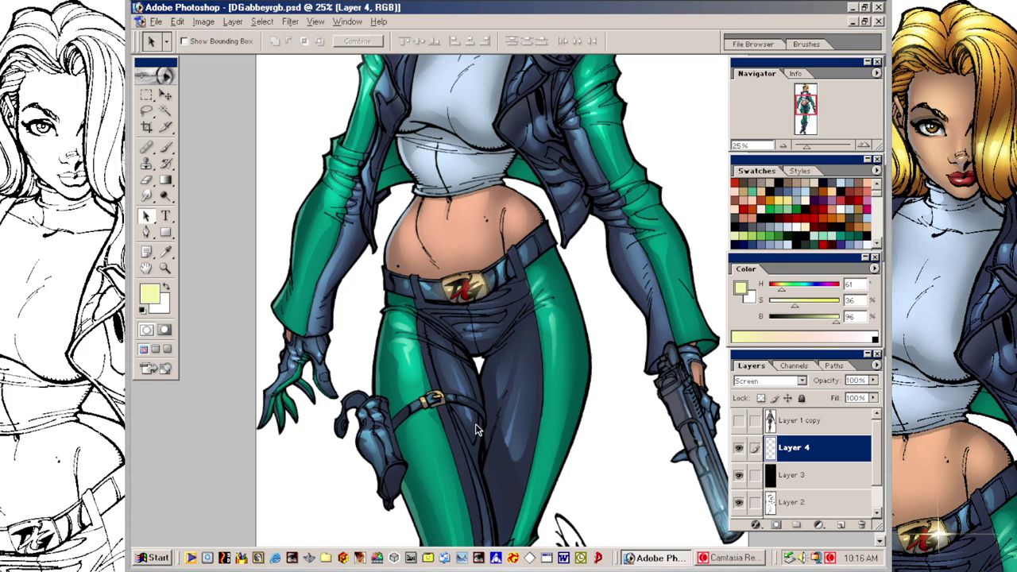
Step: Paint a new star glint on the belt buckle in yellow (H 54, S 52%, B 96%) with a 175-pixel and a 150-pixel brush
click(805, 304)
click(780, 290)
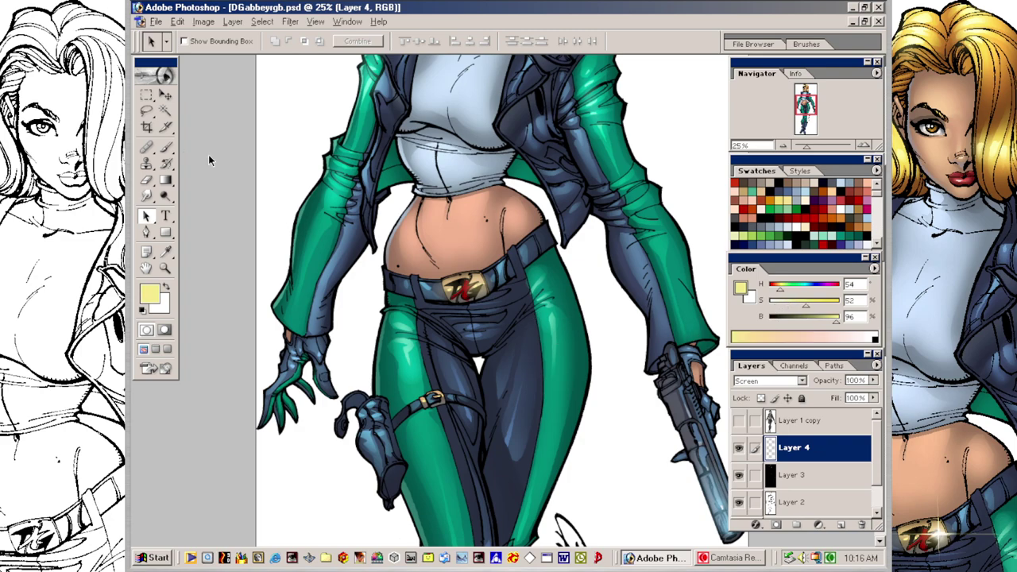
click(165, 147)
key(])
click(479, 285)
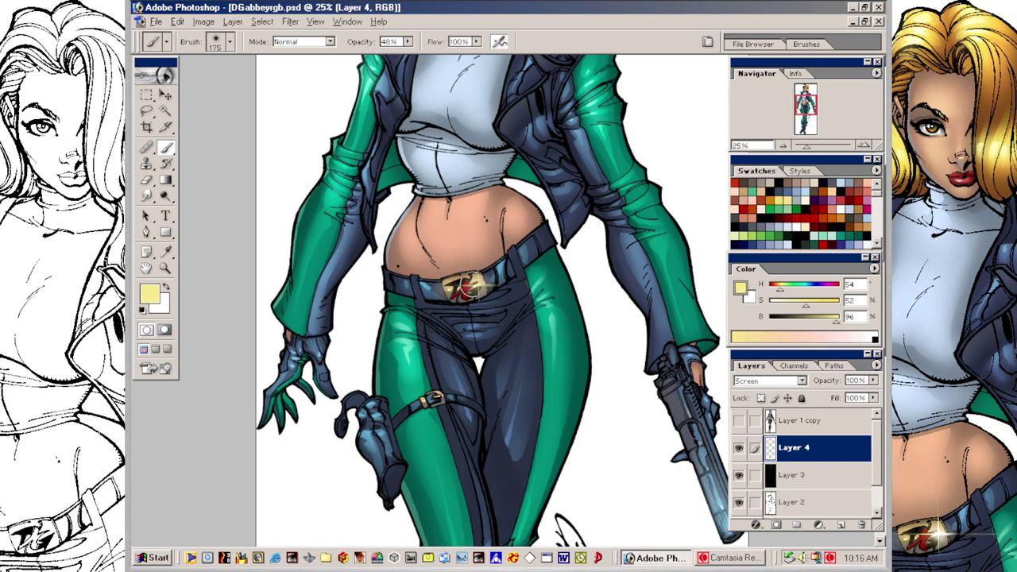
click(470, 289)
click(479, 285)
key(bracketleft)
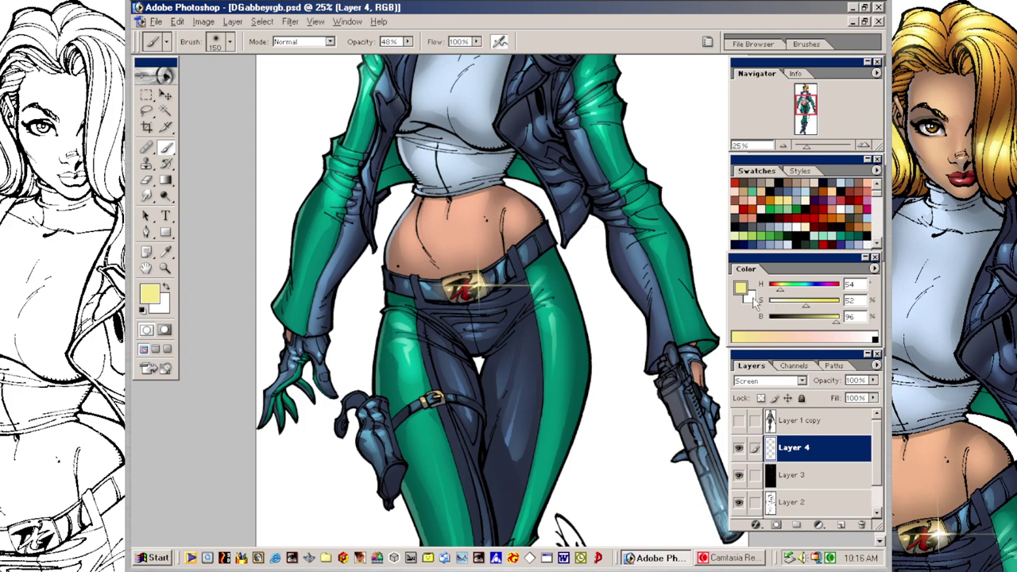
Step: Brighten the center of the buckle glint with white, reducing the brush to 100 and 70 pixels
key(x)
key(bracketleft)
key(bracketleft)
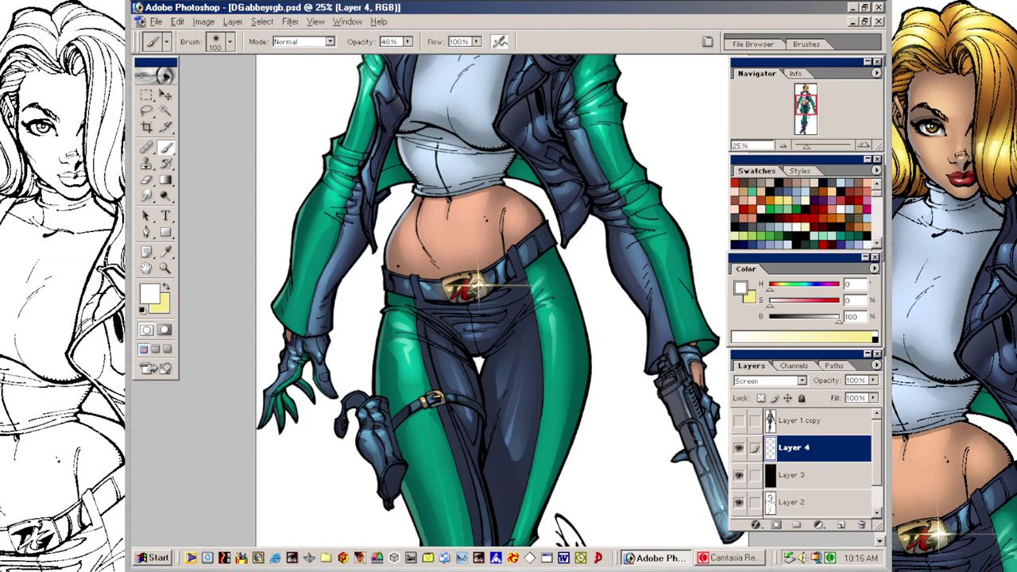
key(bracketleft)
Step: Colorize the glint on Layer 4 with Hue/Saturation at hue 225 and saturation 100
key(ctrl+u)
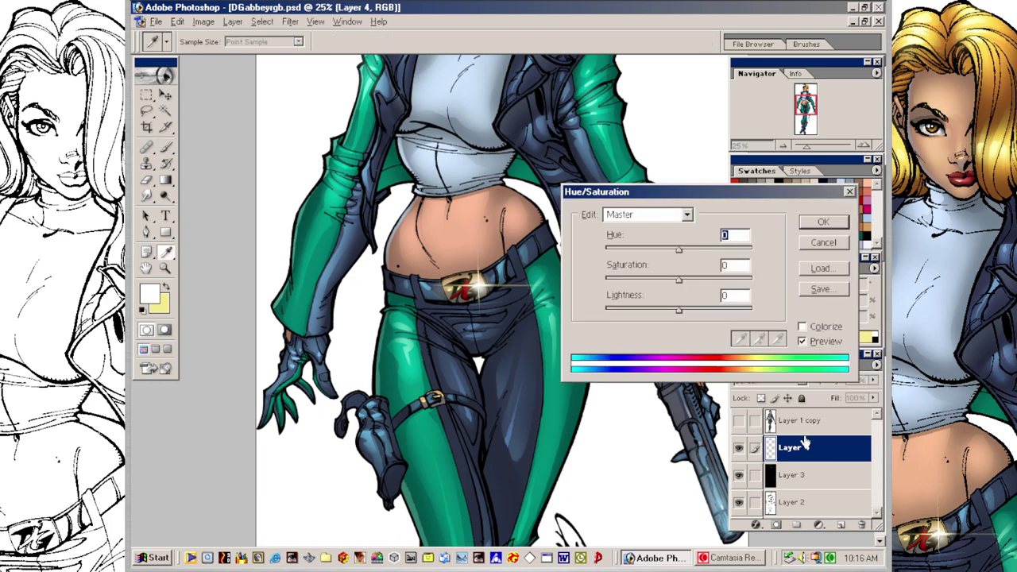
click(680, 255)
drag(681, 255, 711, 252)
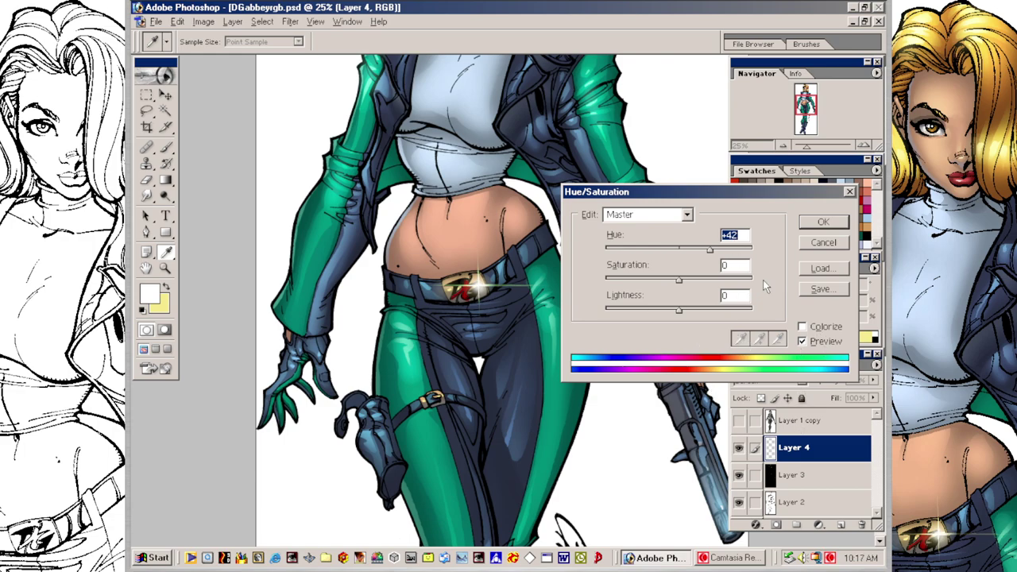
click(802, 327)
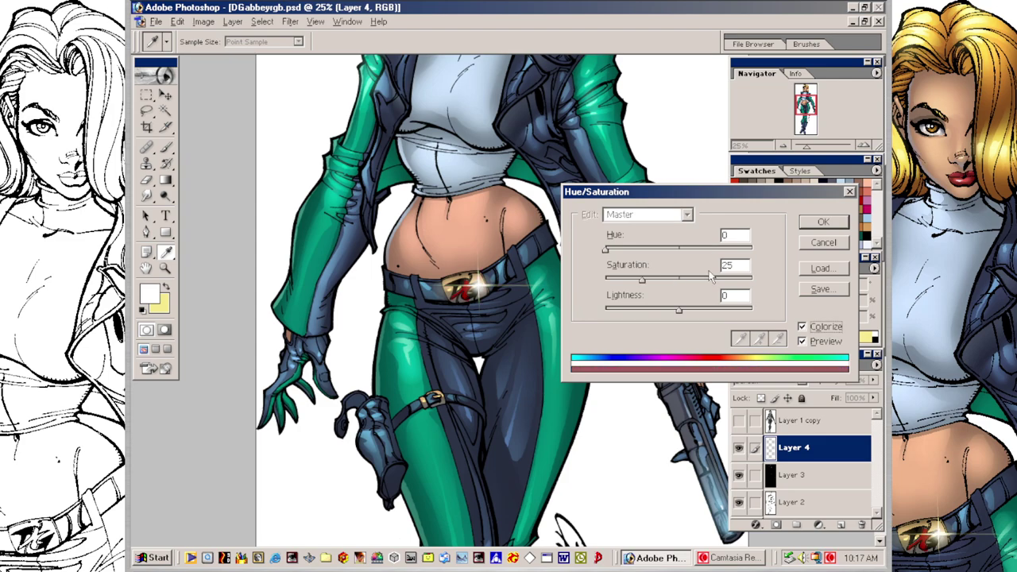
drag(675, 279, 794, 280)
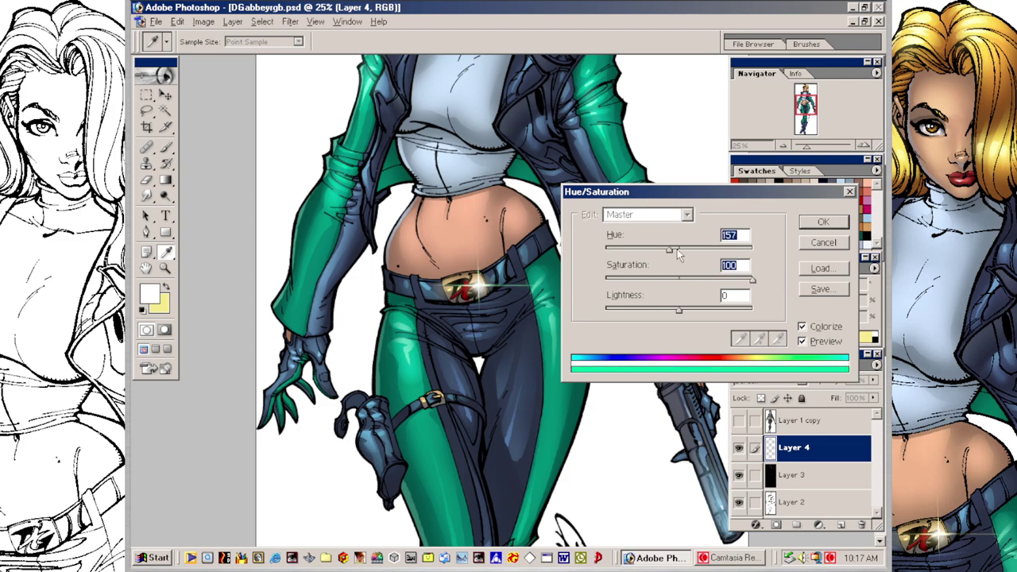
drag(677, 249, 700, 254)
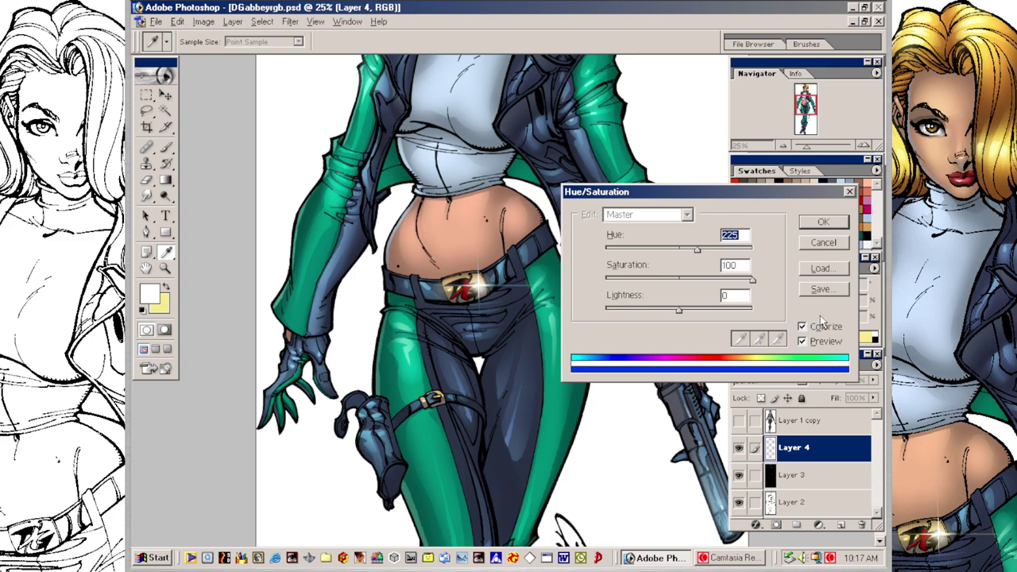
click(836, 227)
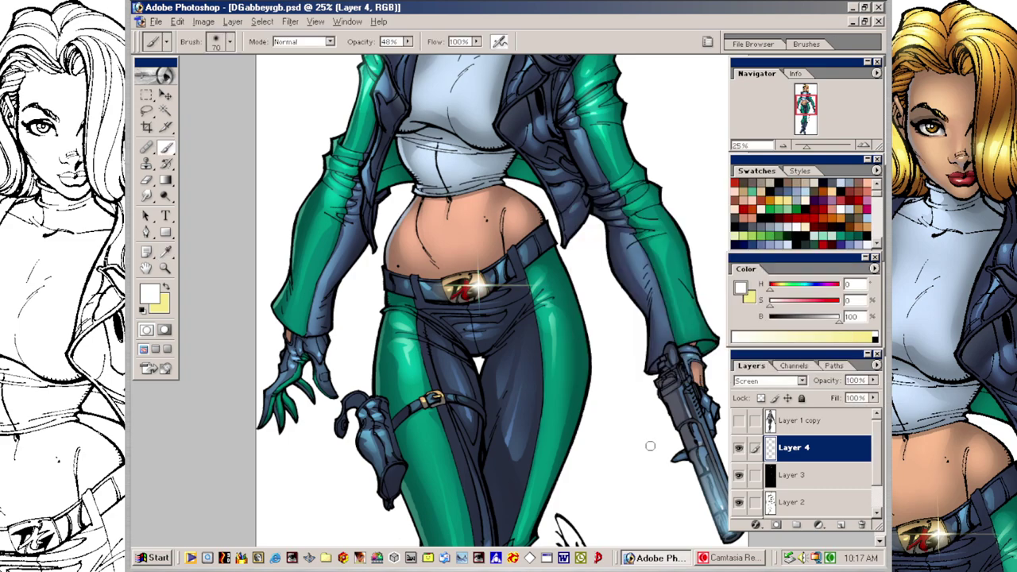
key(ctrl+minus)
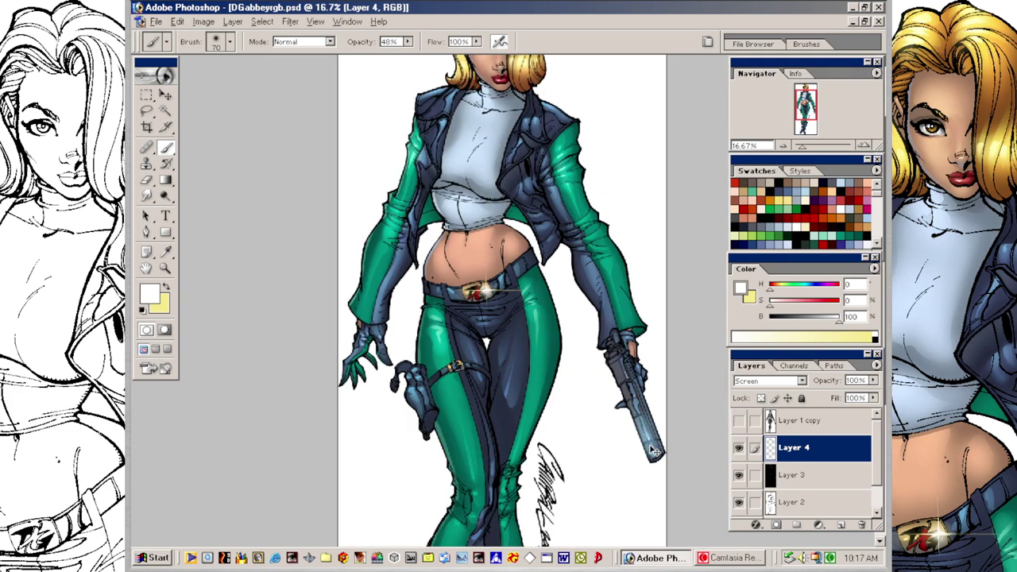
Step: Show the whole figure in full screen mode on a black background with all palettes hidden
key(ctrl+minus)
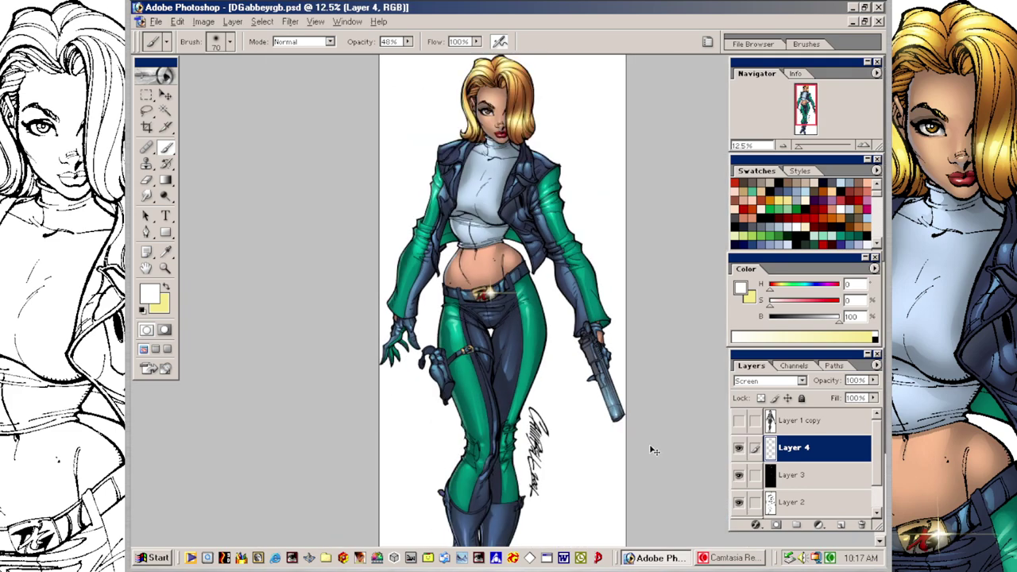
key(ctrl+minus)
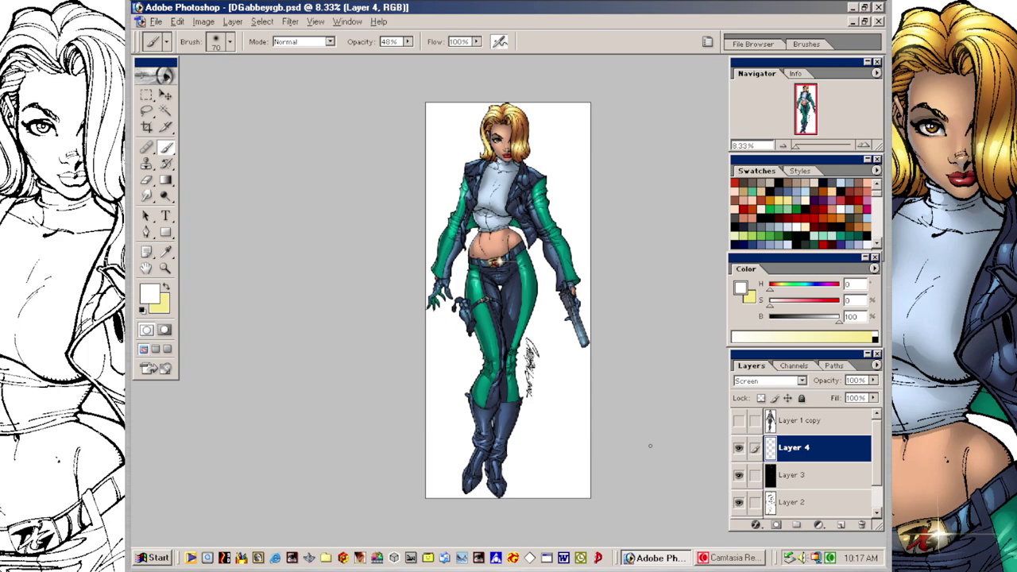
key(Tab)
key(Tab)
key(Tab)
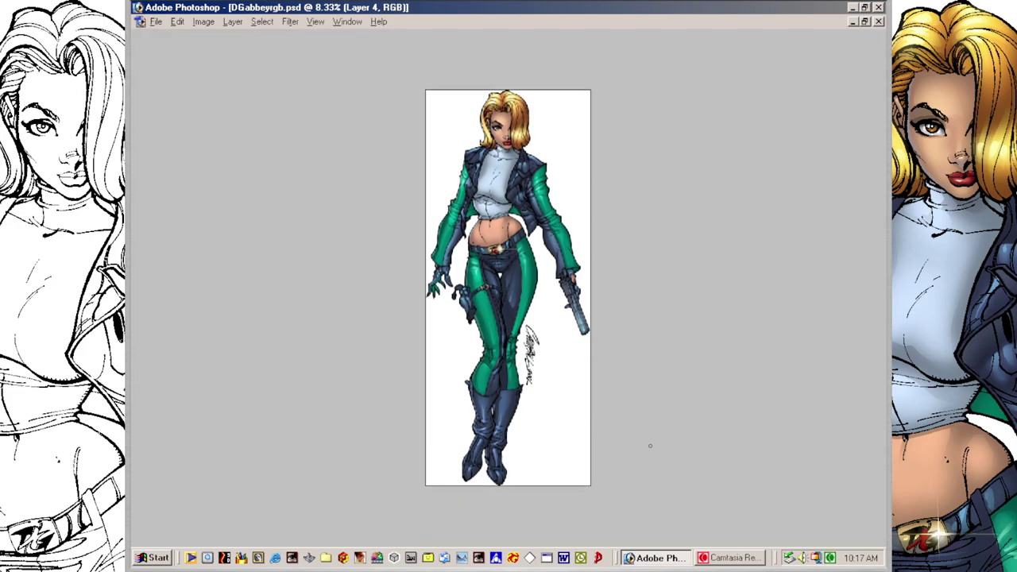
key(f)
key(f)
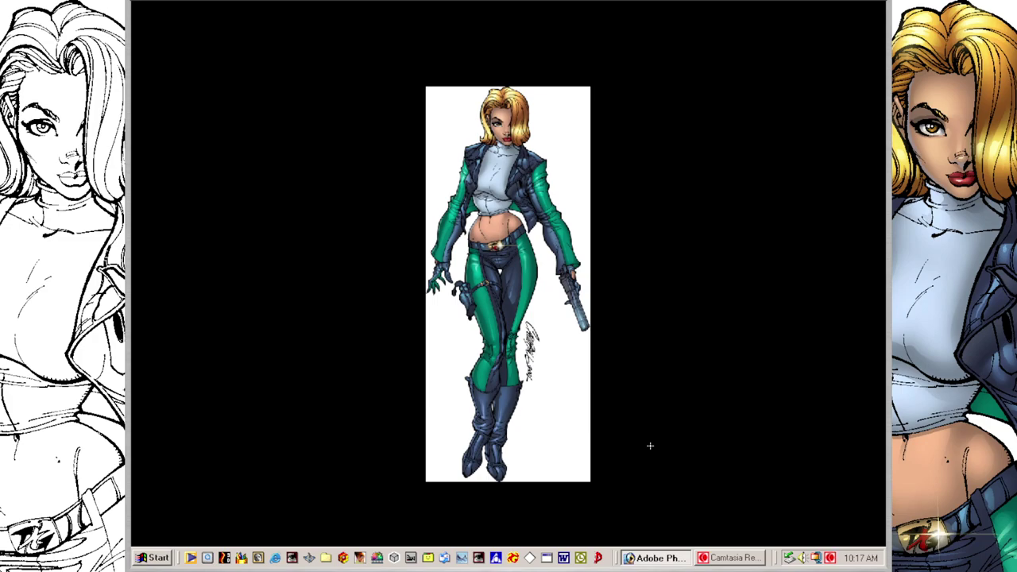
Step: Examine the finished coloring up close from the belt buckle glint up to the jacket, face and hair
key(ctrl+plus)
key(ctrl+plus)
key(ctrl+plus)
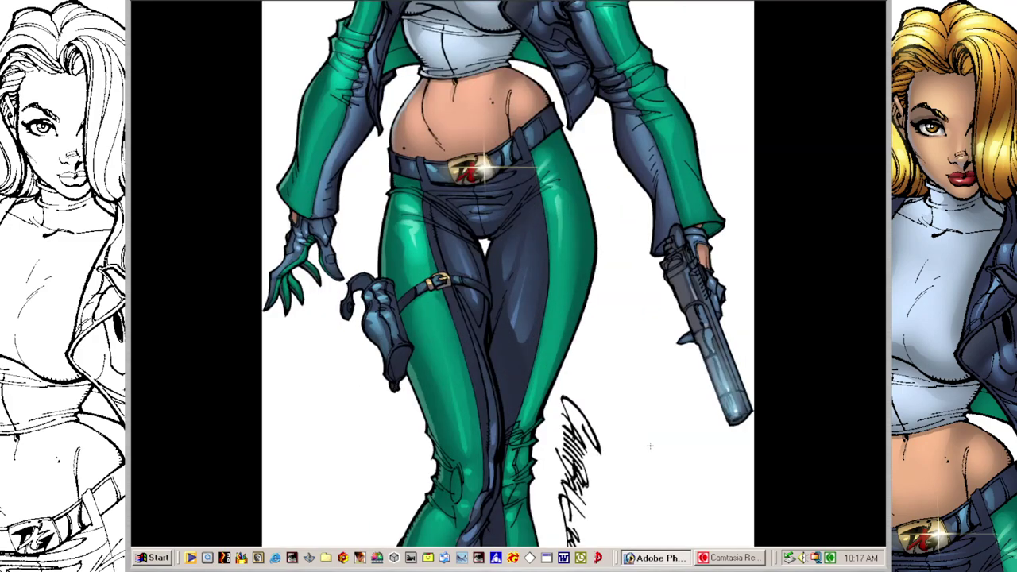
drag(677, 168, 665, 514)
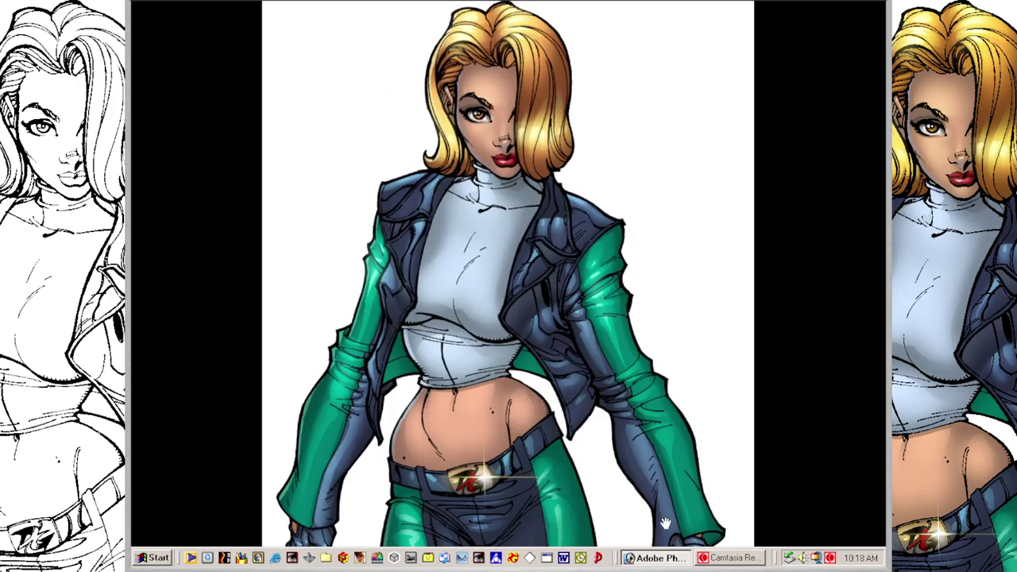